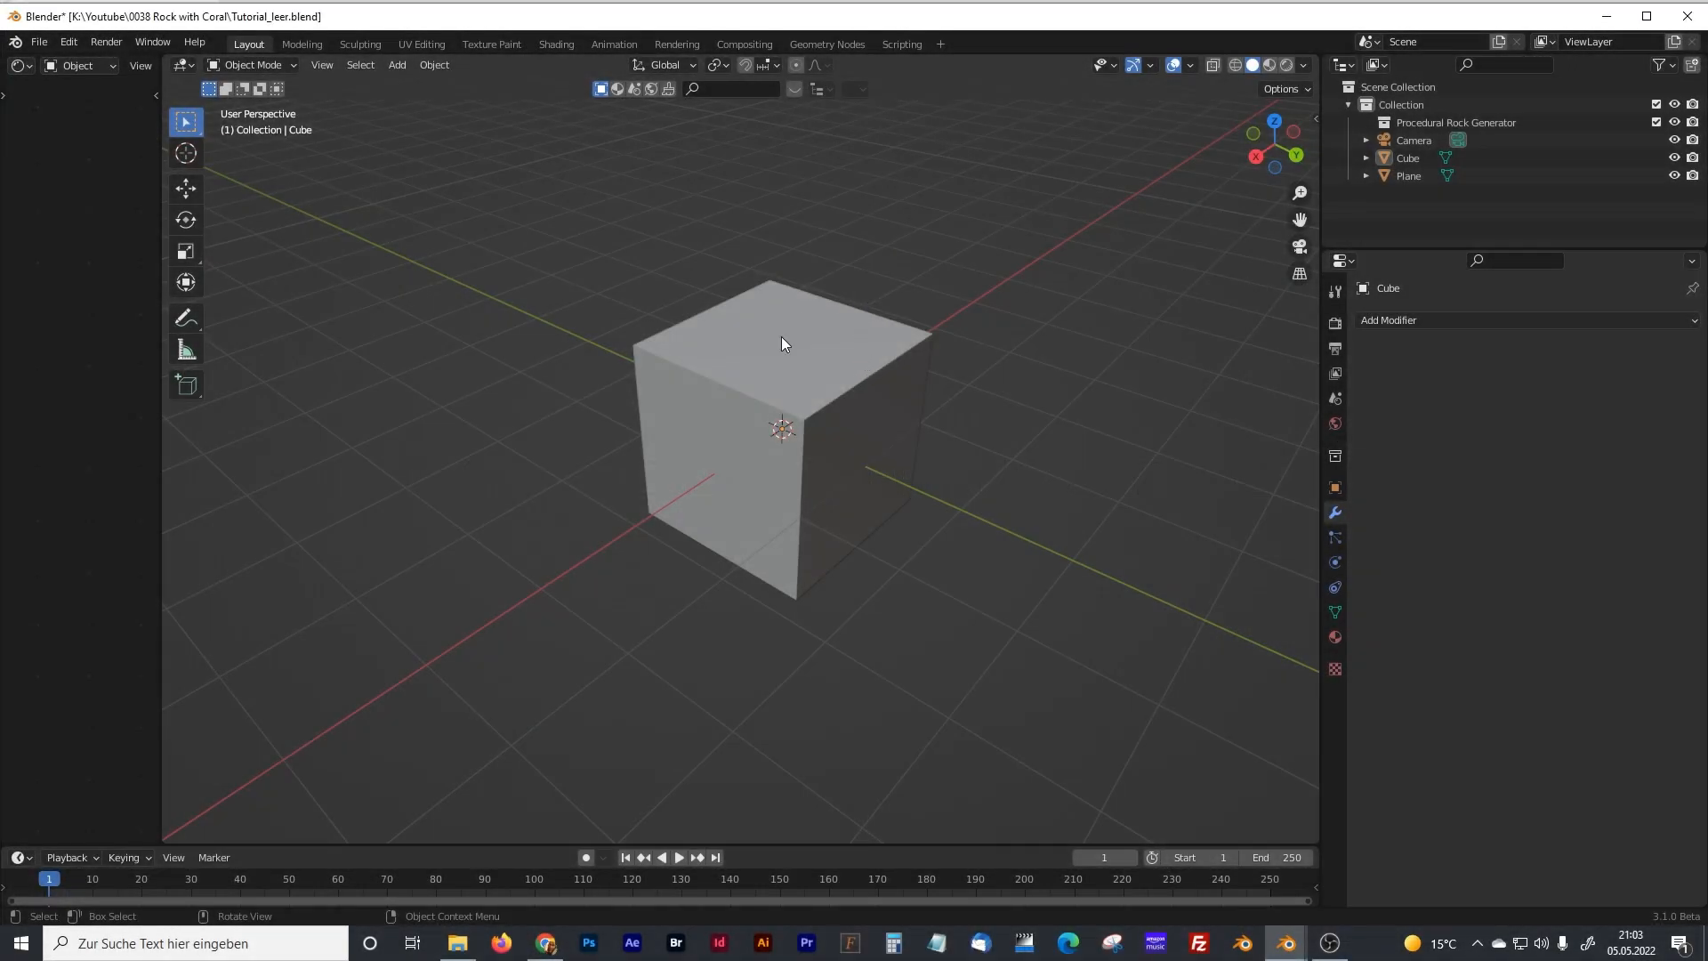
# - Select the cube, switch to the Geometry Nodes workspace and create a new node tree for it
pyautogui.click(776, 356)
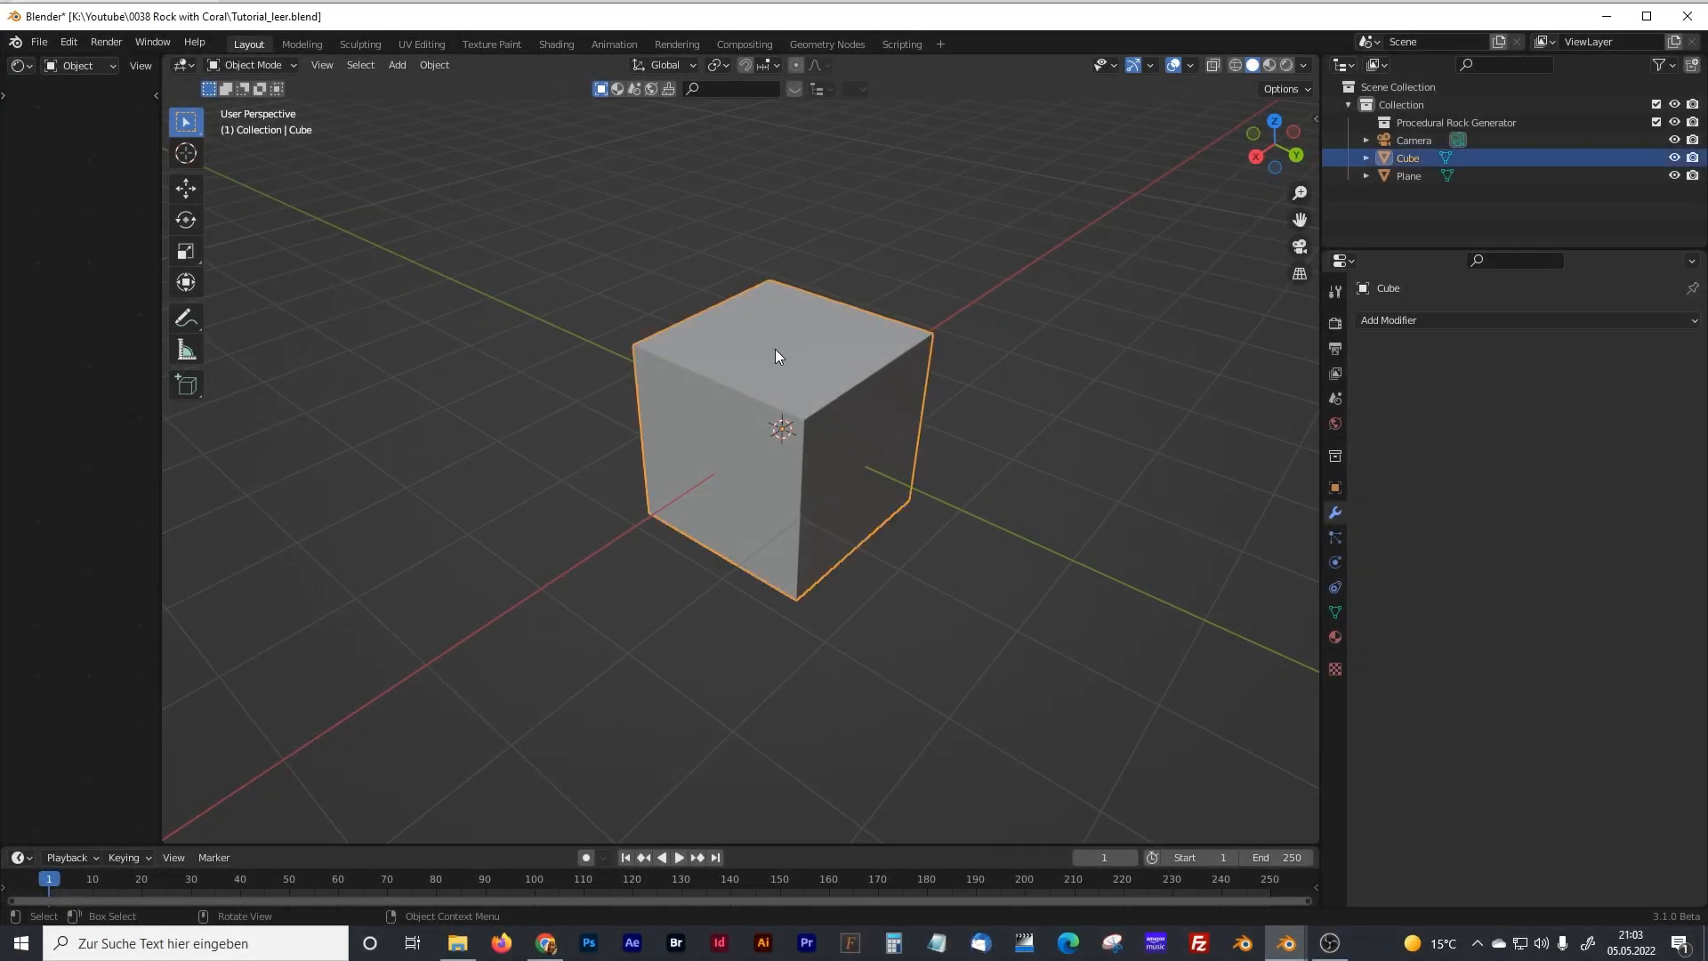
pyautogui.click(813, 46)
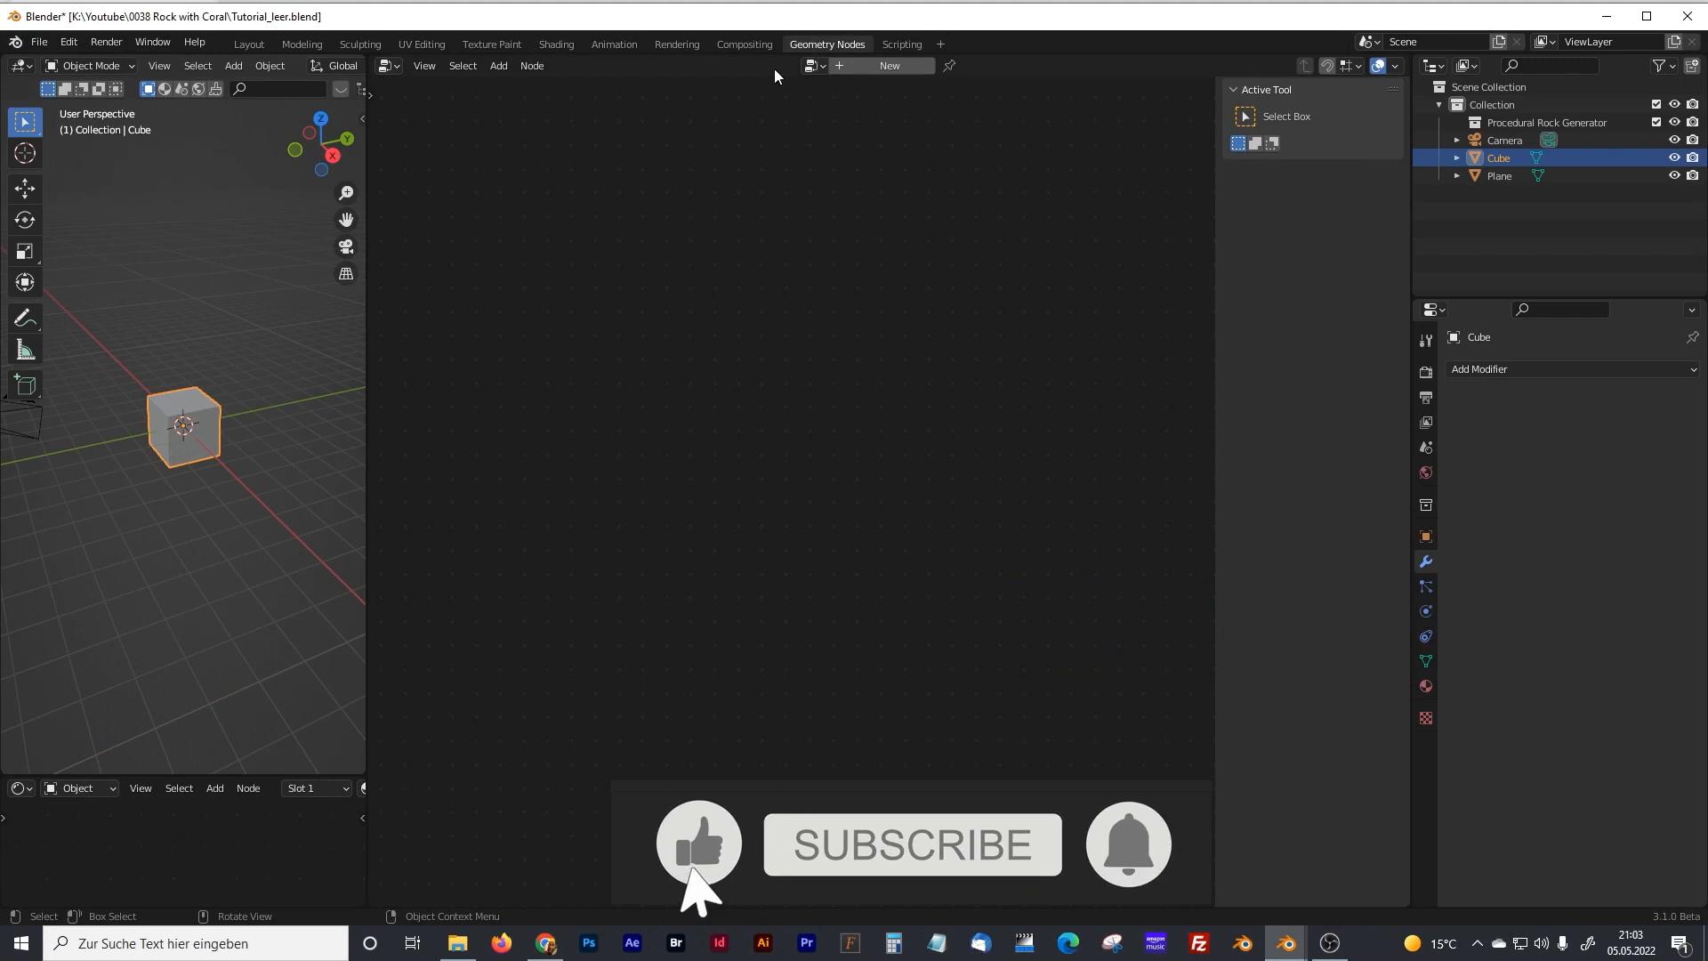
pyautogui.click(883, 67)
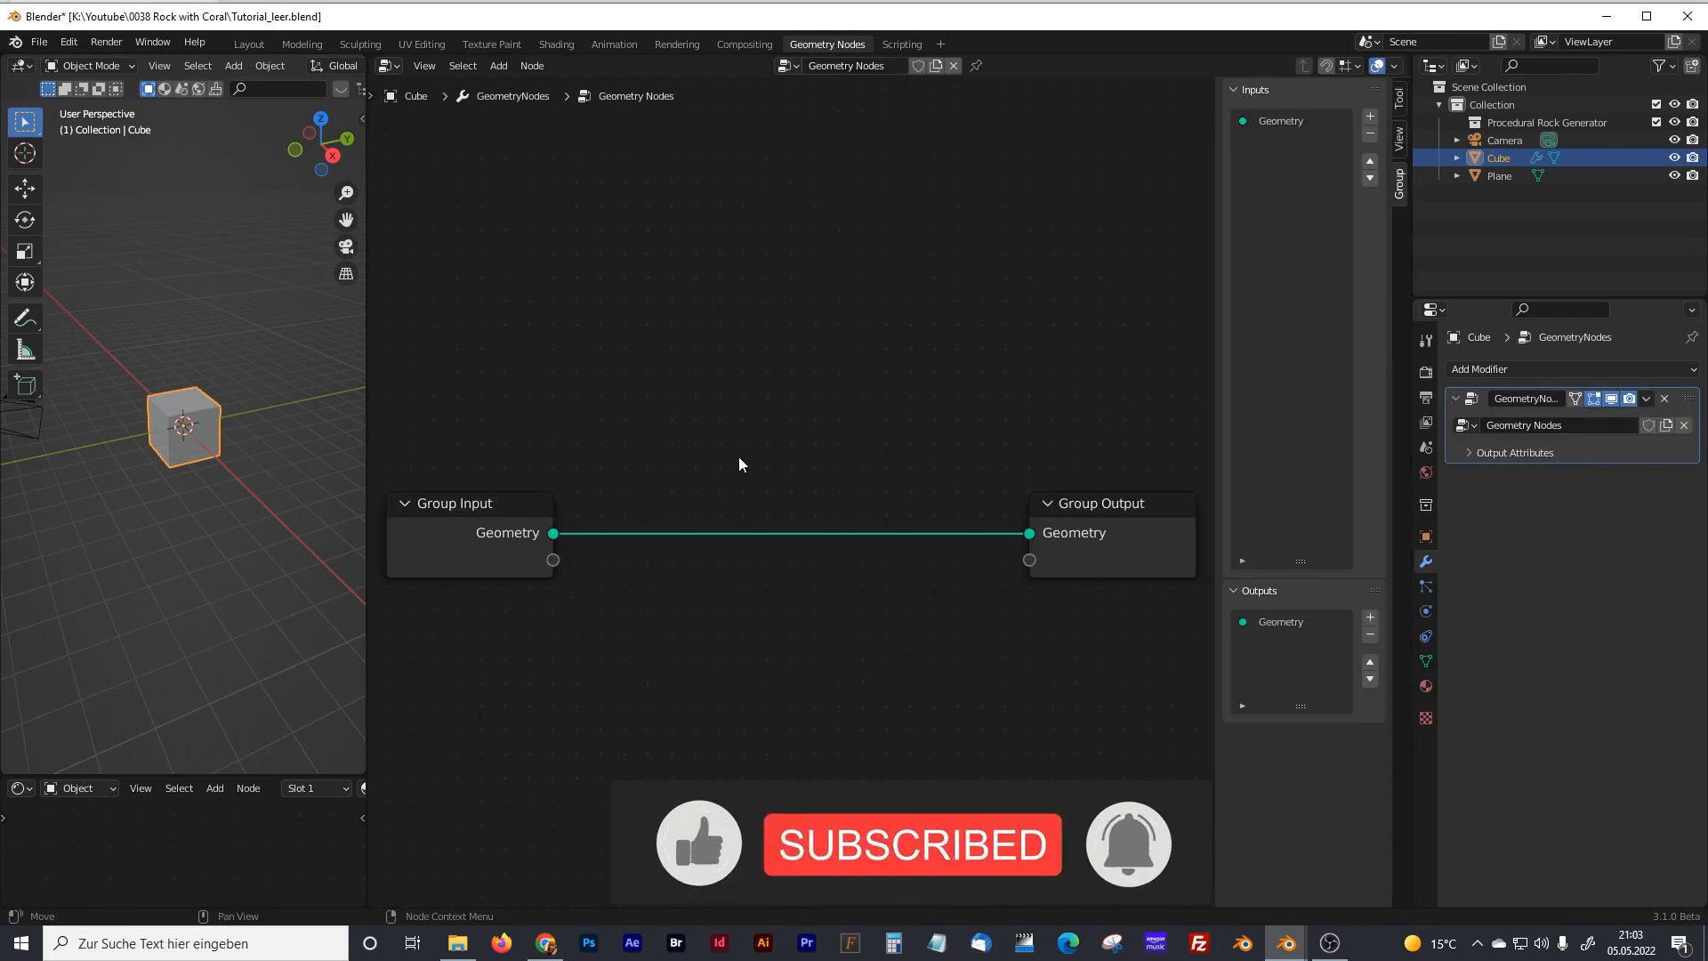
# - Cut the link between Group Input and Group Output, hide the node editor's sidebar and widen the 3D viewport
pyautogui.keyDown('ctrl'); pyautogui.moveTo(767, 473); pyautogui.dragTo(812, 665, button='right'); pyautogui.keyUp('ctrl')
pyautogui.moveTo(546, 518); pyautogui.dragTo(479, 498)
pyautogui.press('n')
pyautogui.click(672, 498)
pyautogui.press('Home')
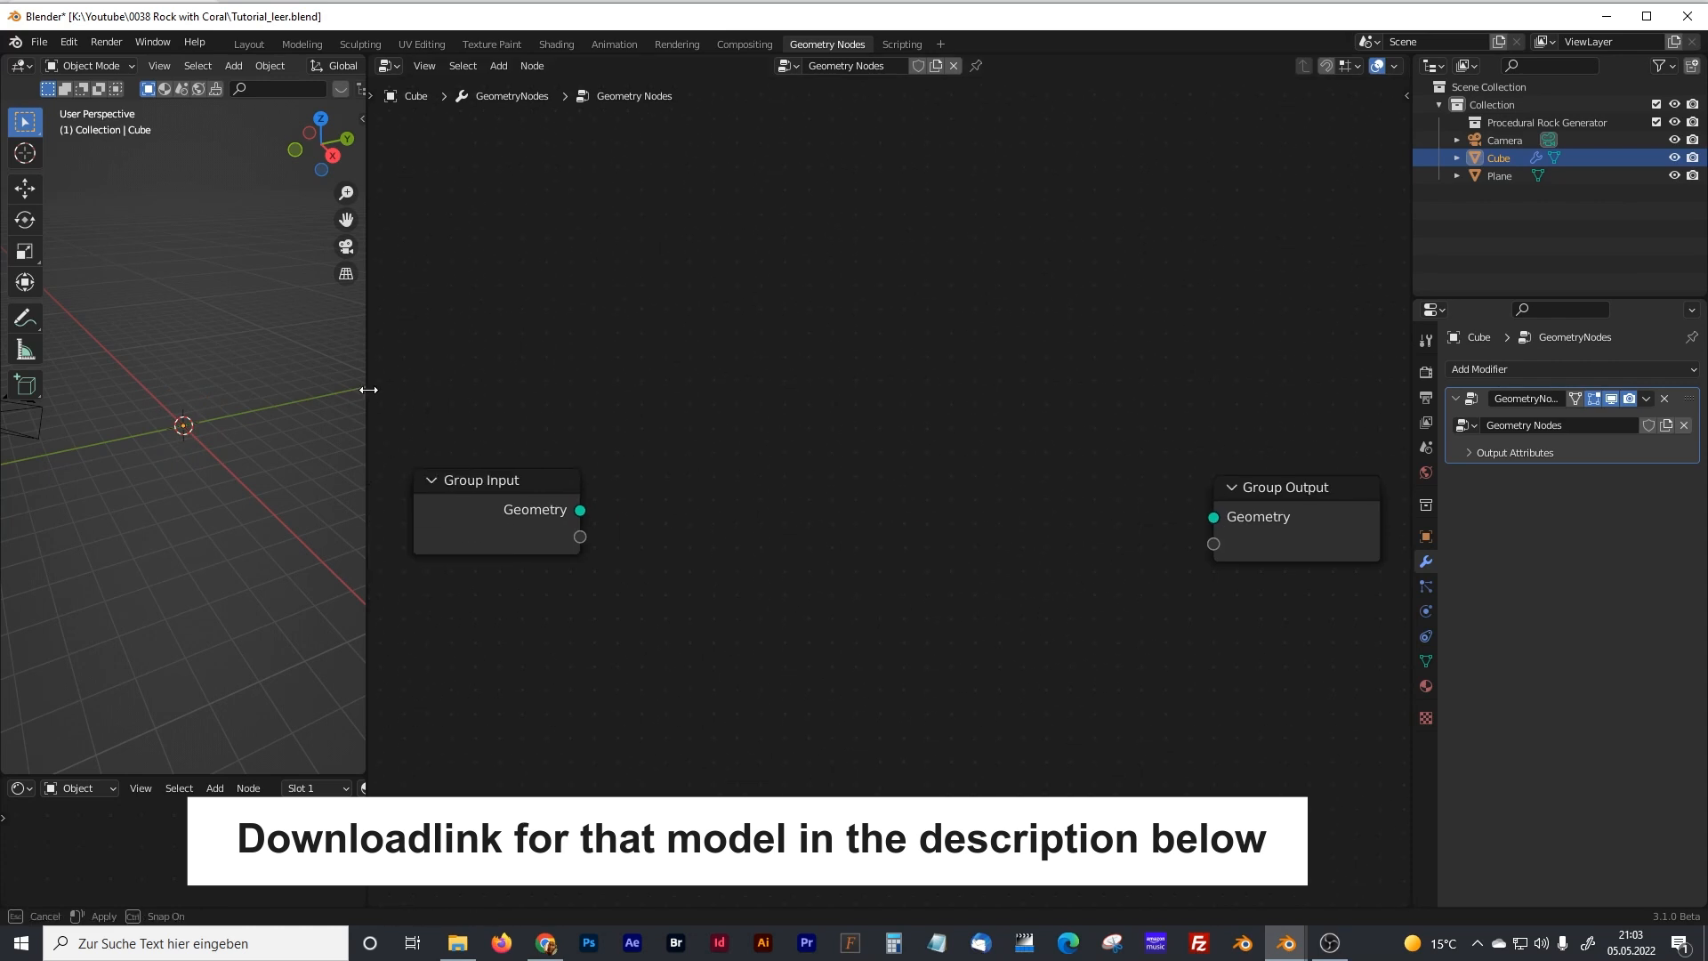
pyautogui.moveTo(369, 389); pyautogui.dragTo(416, 389)
pyautogui.press('Home')
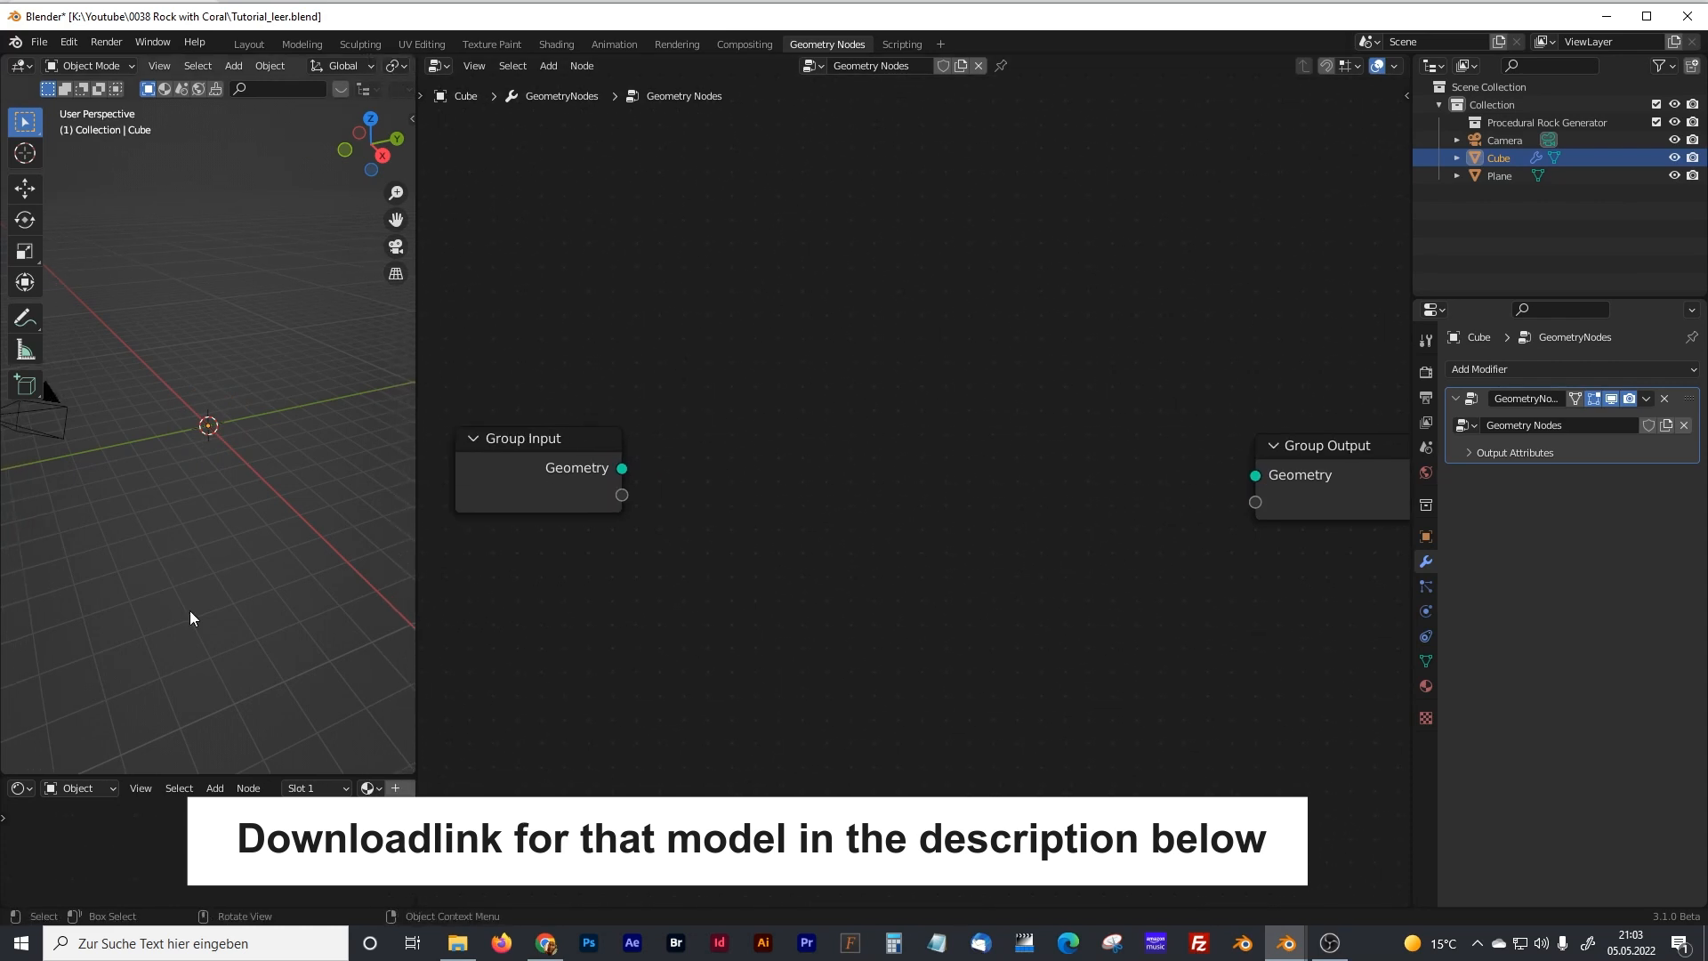
# - Add a Cube mesh node and place it between Group Input and Group Output
pyautogui.hotkey('shift', 'a')
pyautogui.moveTo(740, 451)
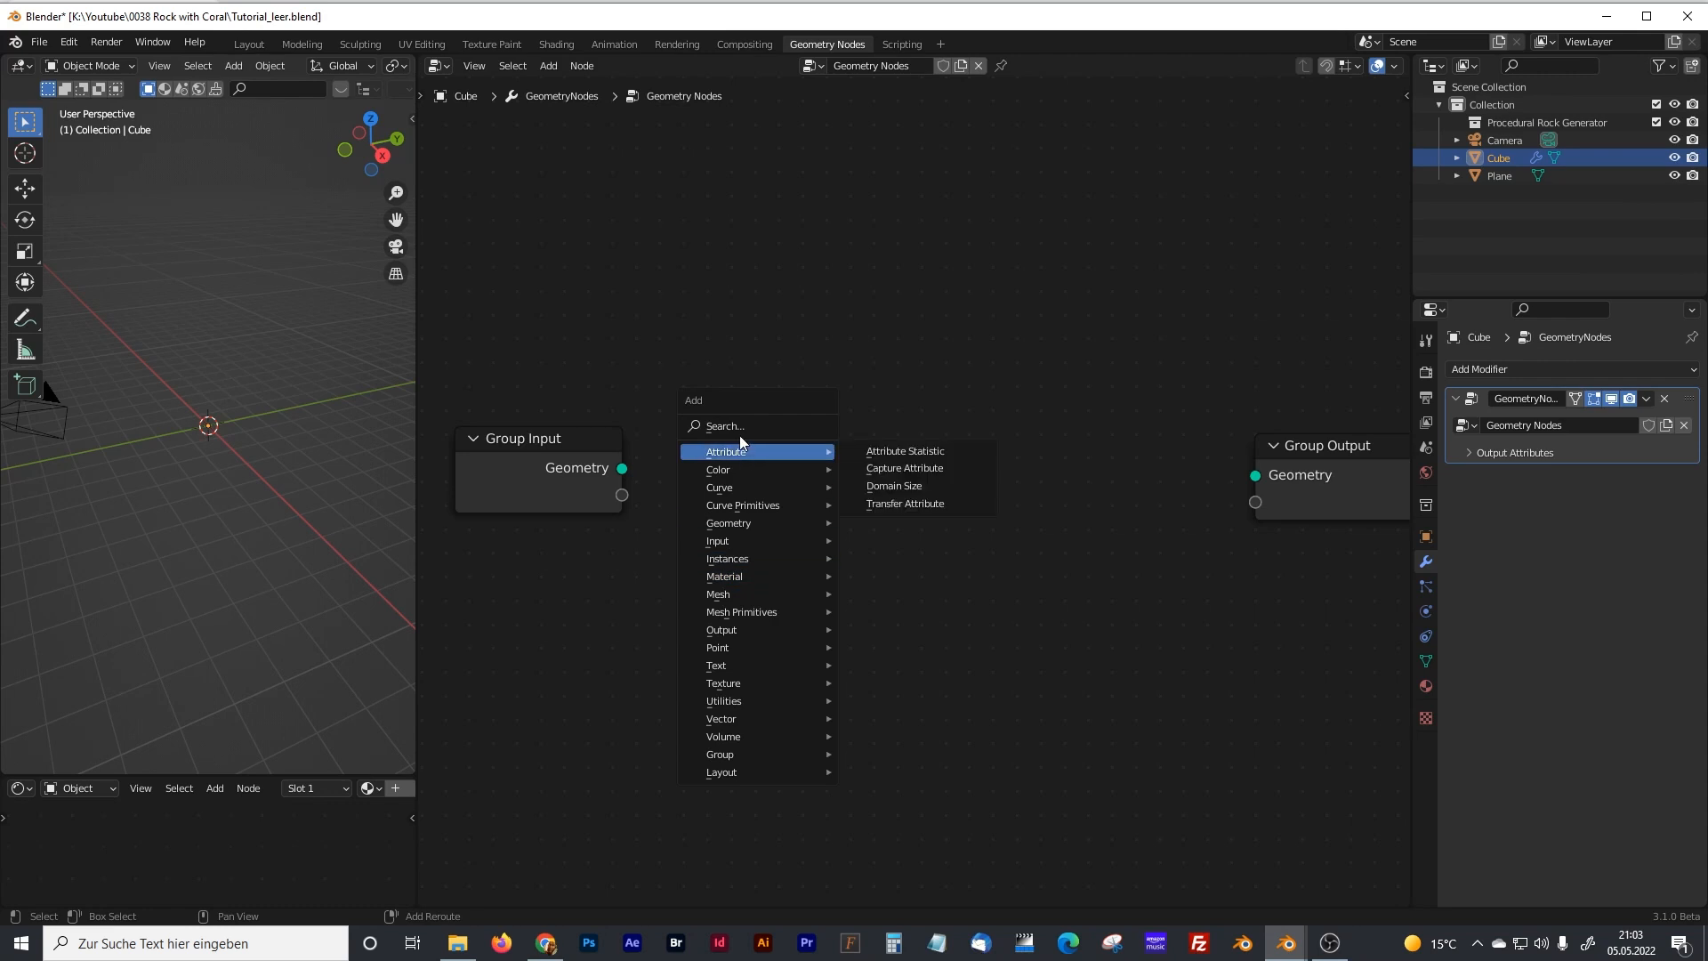
pyautogui.write('cube')
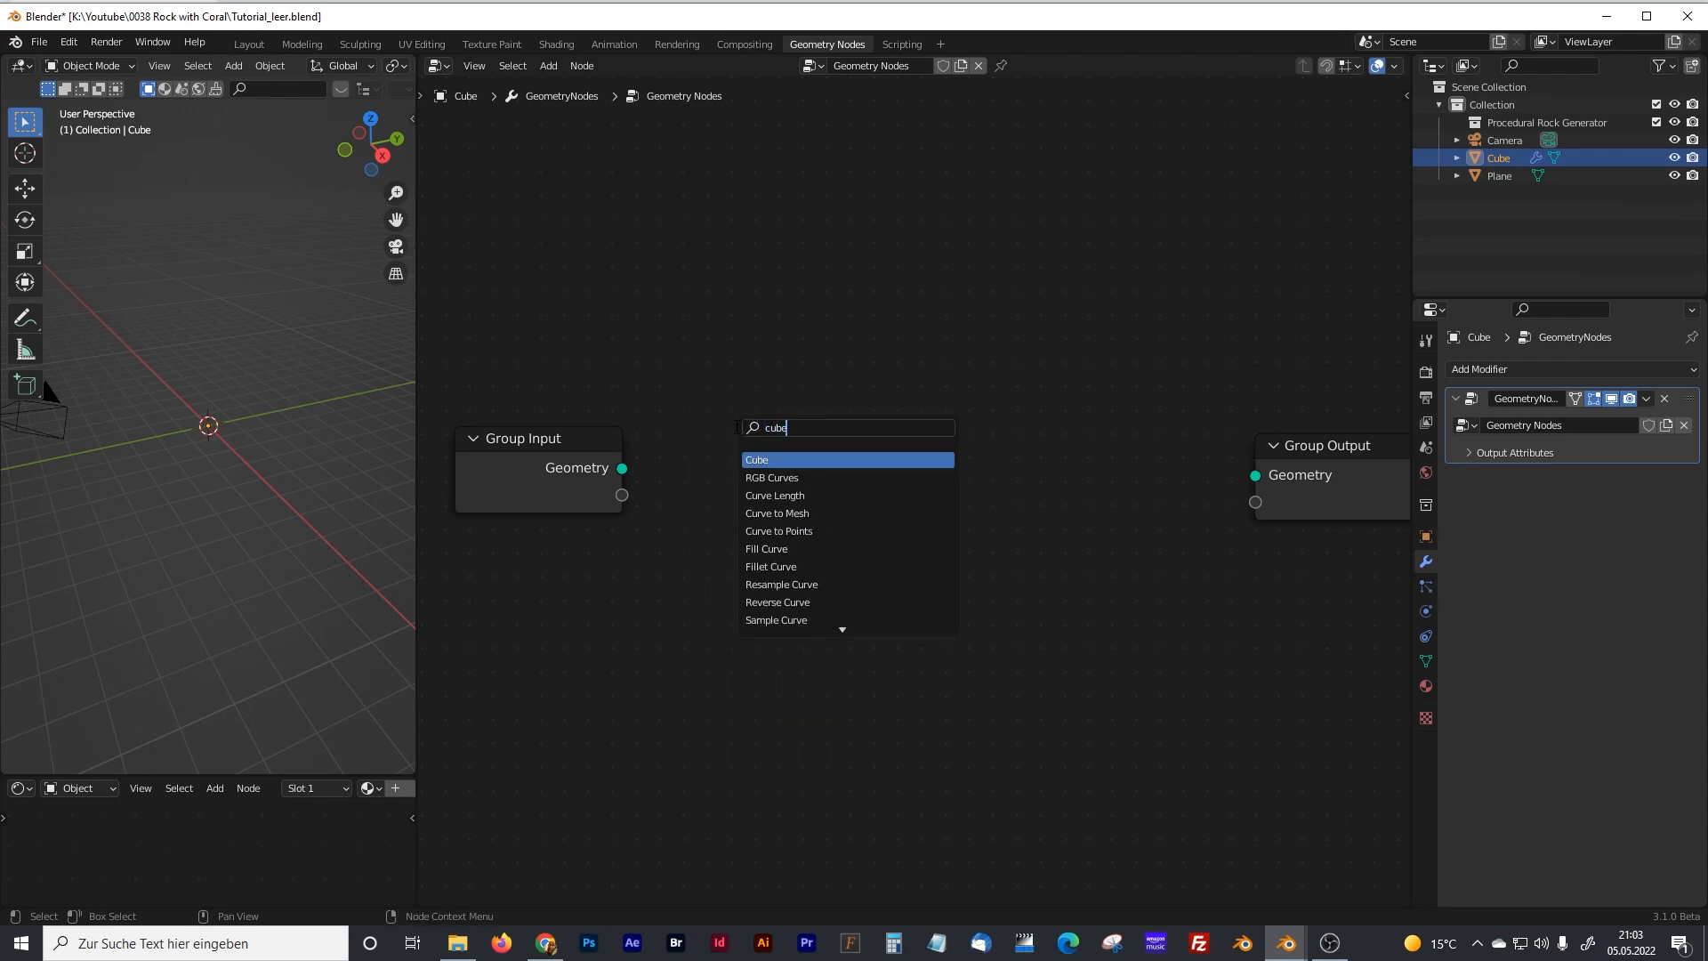
pyautogui.click(772, 458)
pyautogui.click(802, 468)
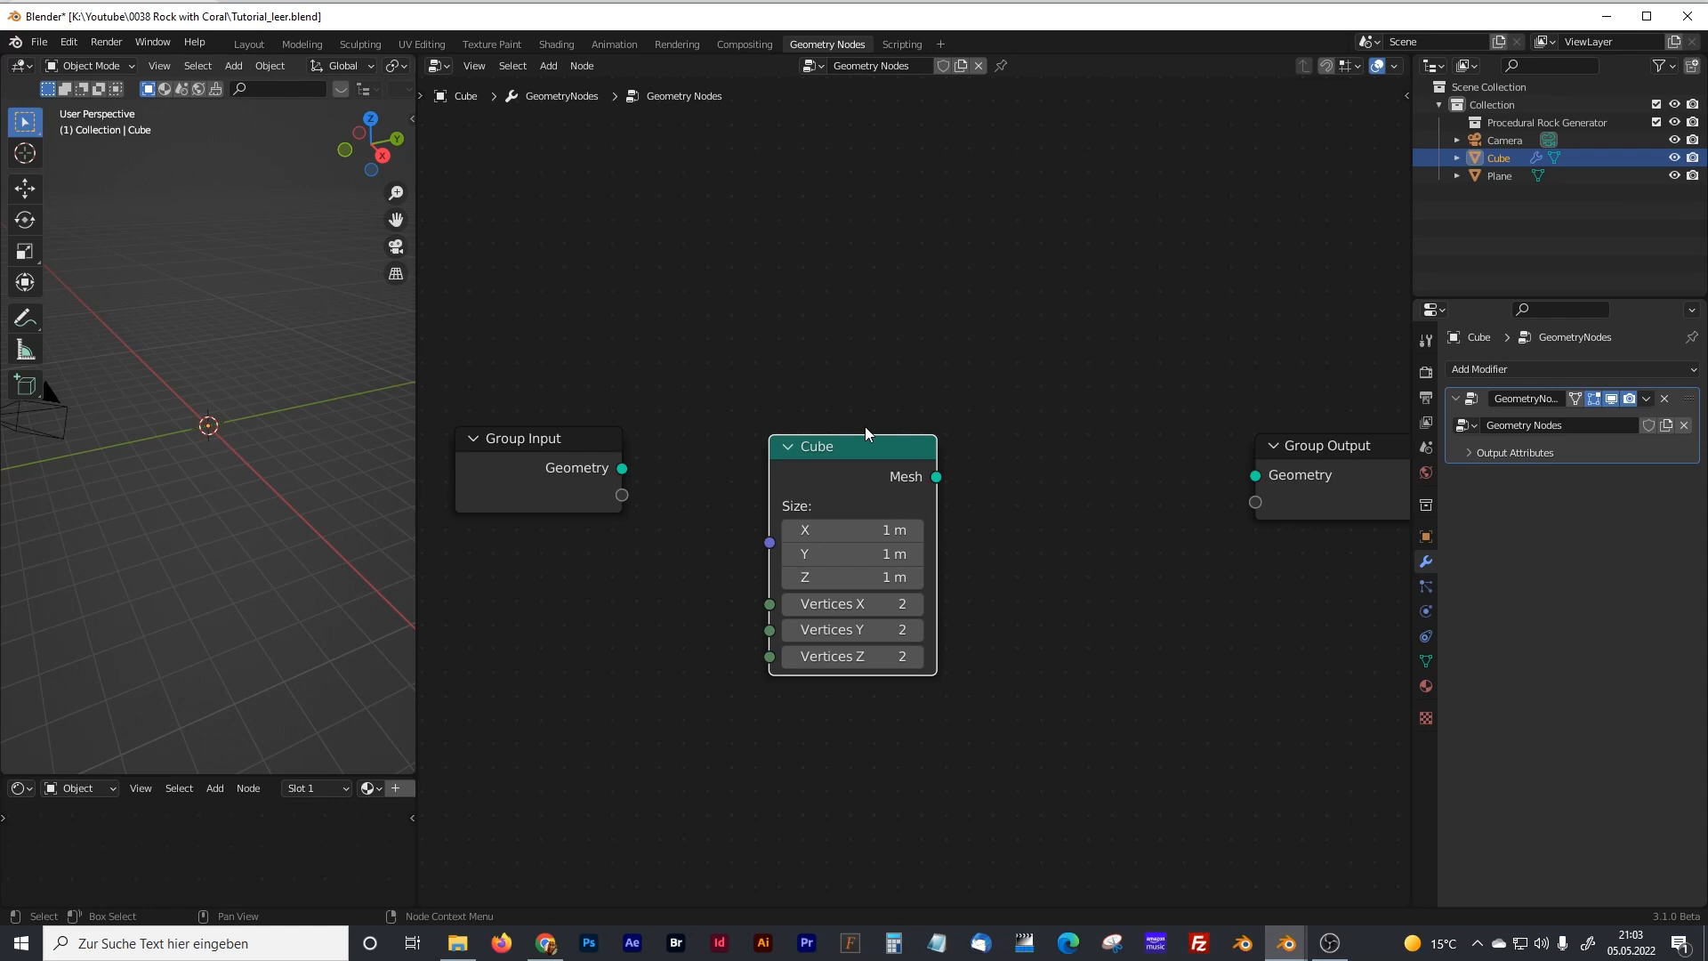
# - Move the expanded Group Output node farther from the Cube node to make room for more nodes
pyautogui.moveTo(1087, 394); pyautogui.dragTo(943, 345, button='middle')
pyautogui.moveTo(1130, 397); pyautogui.dragTo(1294, 397)
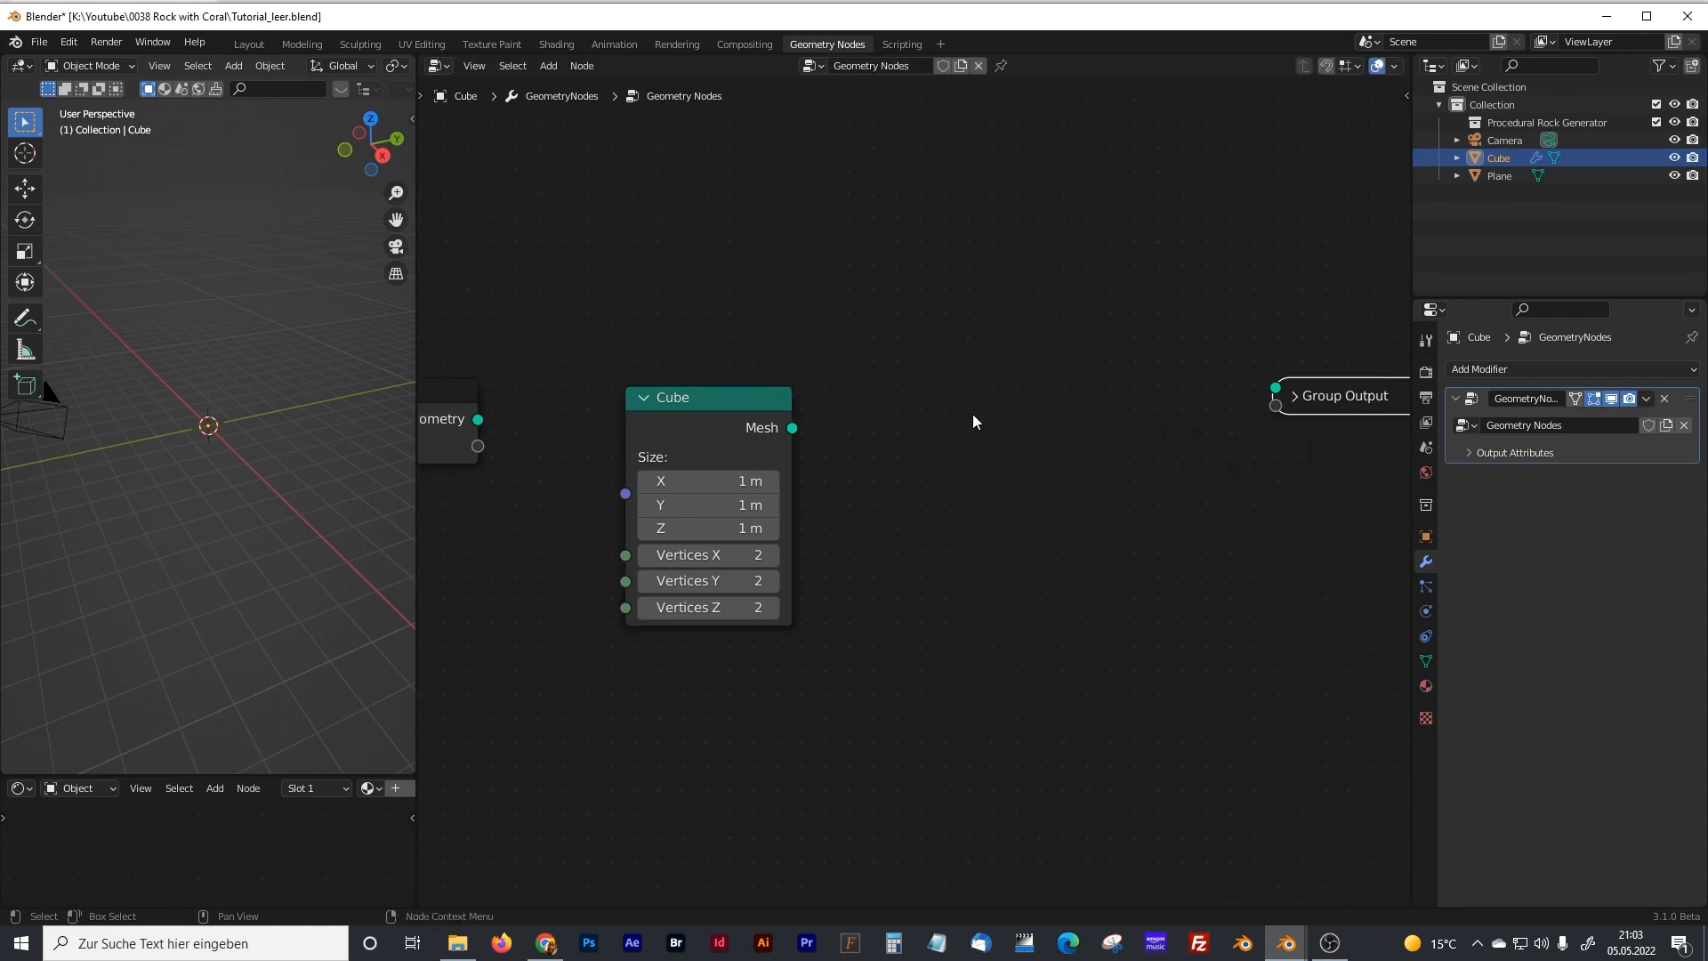
pyautogui.click(1295, 400)
pyautogui.moveTo(986, 419); pyautogui.dragTo(914, 419, button='middle')
pyautogui.moveTo(1266, 399); pyautogui.dragTo(1335, 395)
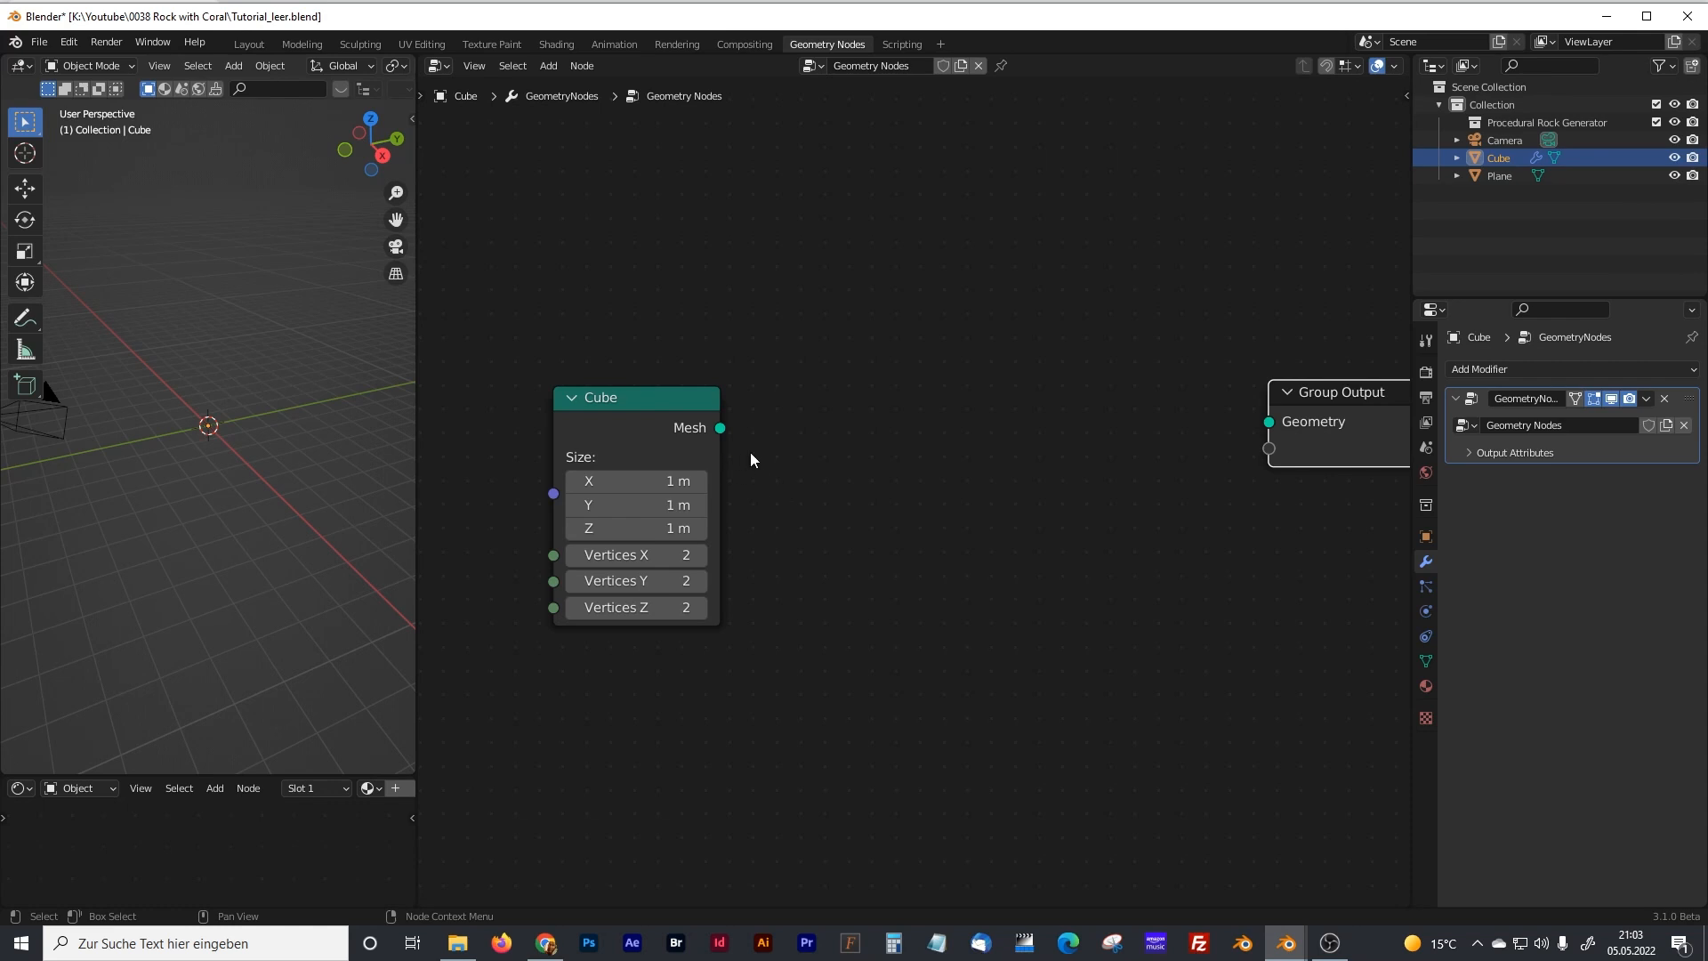
# - Add an Extrude Mesh node and place it between the Cube and Group Output nodes
pyautogui.hotkey('shift', 'a')
pyautogui.click(798, 461)
pyautogui.write('ext')
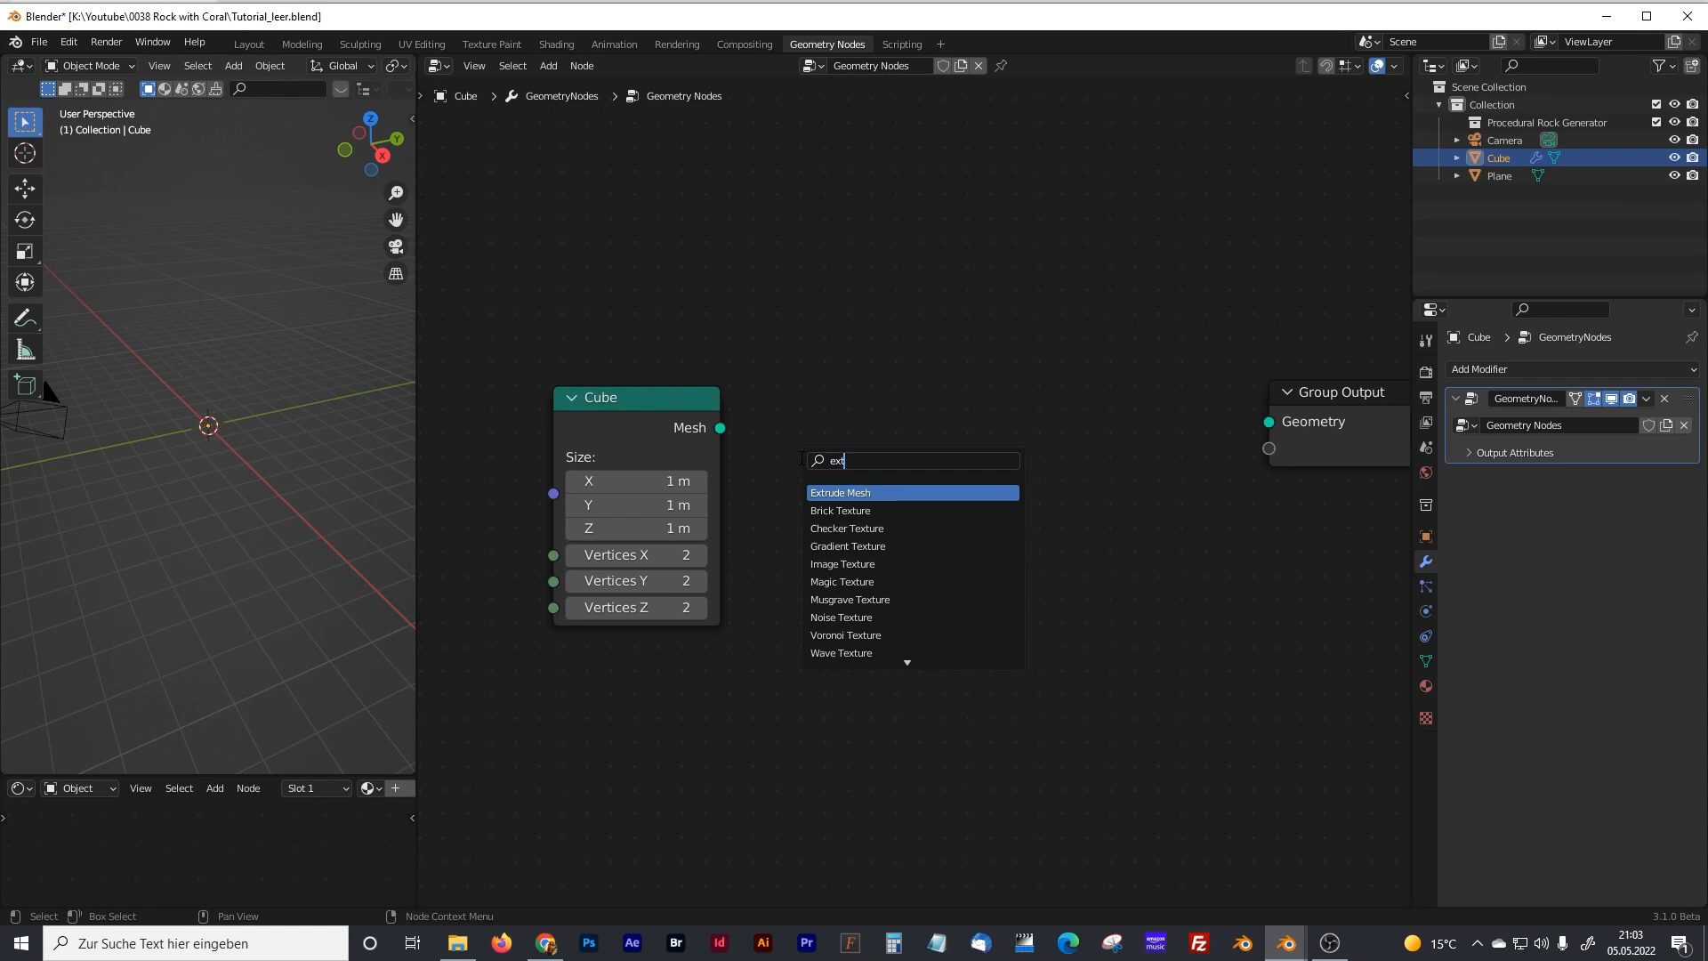
pyautogui.write('rude')
pyautogui.click(855, 493)
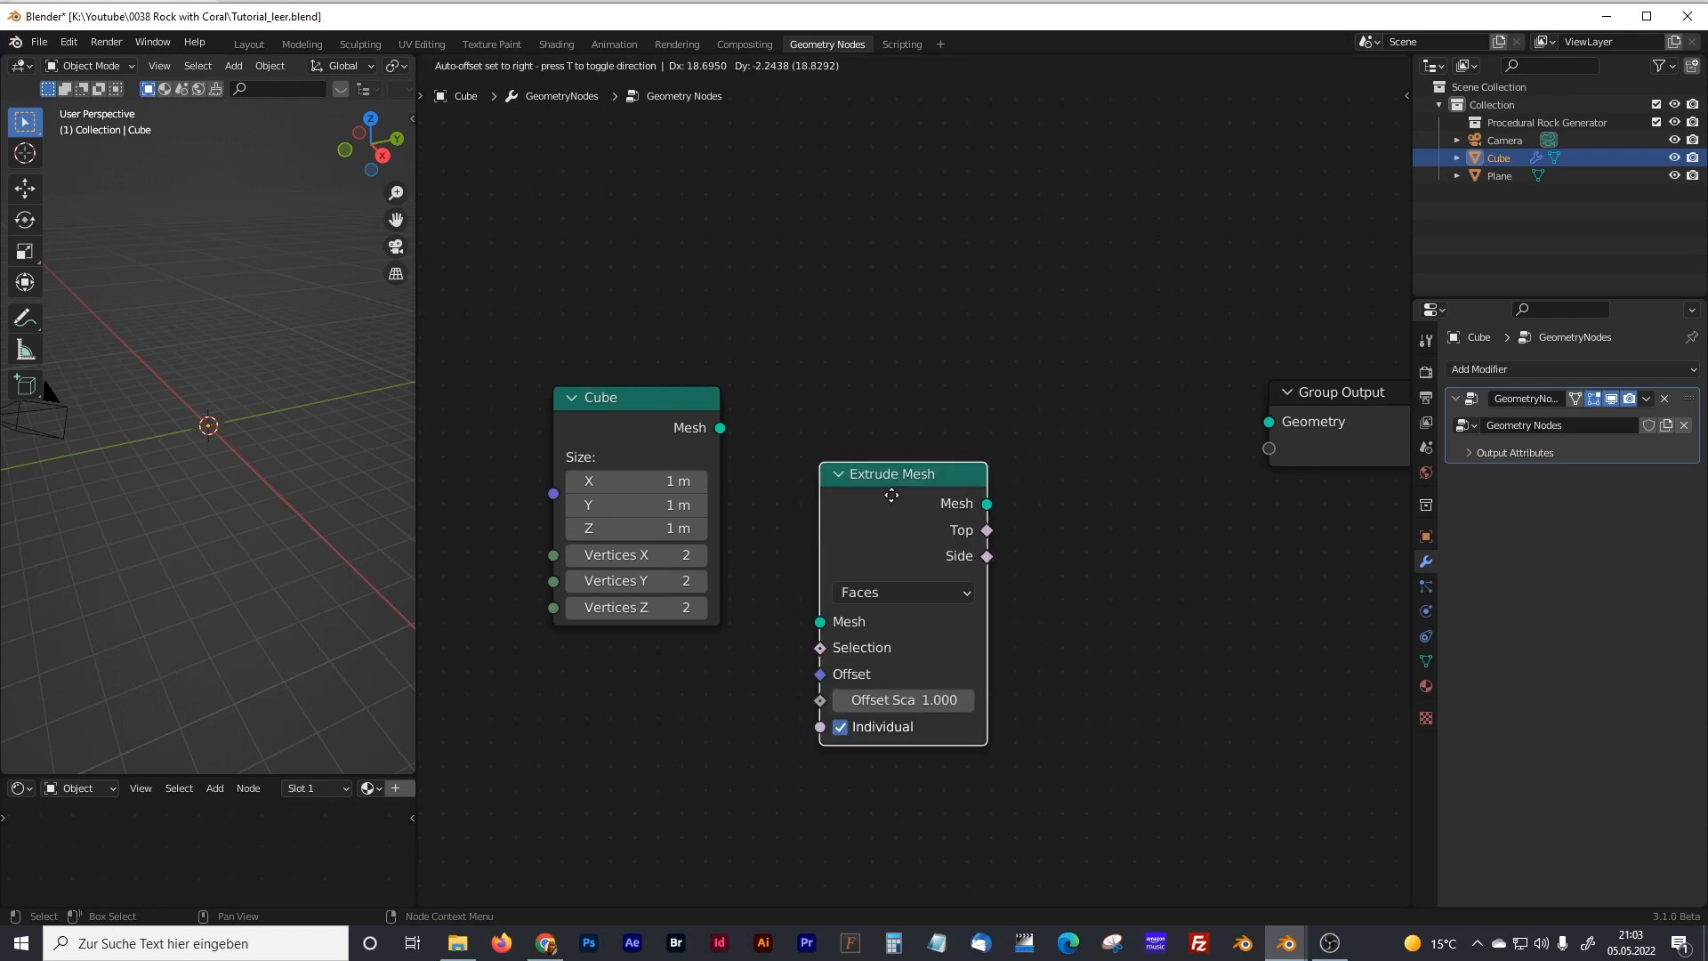
pyautogui.click(899, 422)
# - Link the Cube's Mesh output to Group Output and insert the Extrude Mesh node into that link
pyautogui.moveTo(719, 428); pyautogui.dragTo(1273, 423)
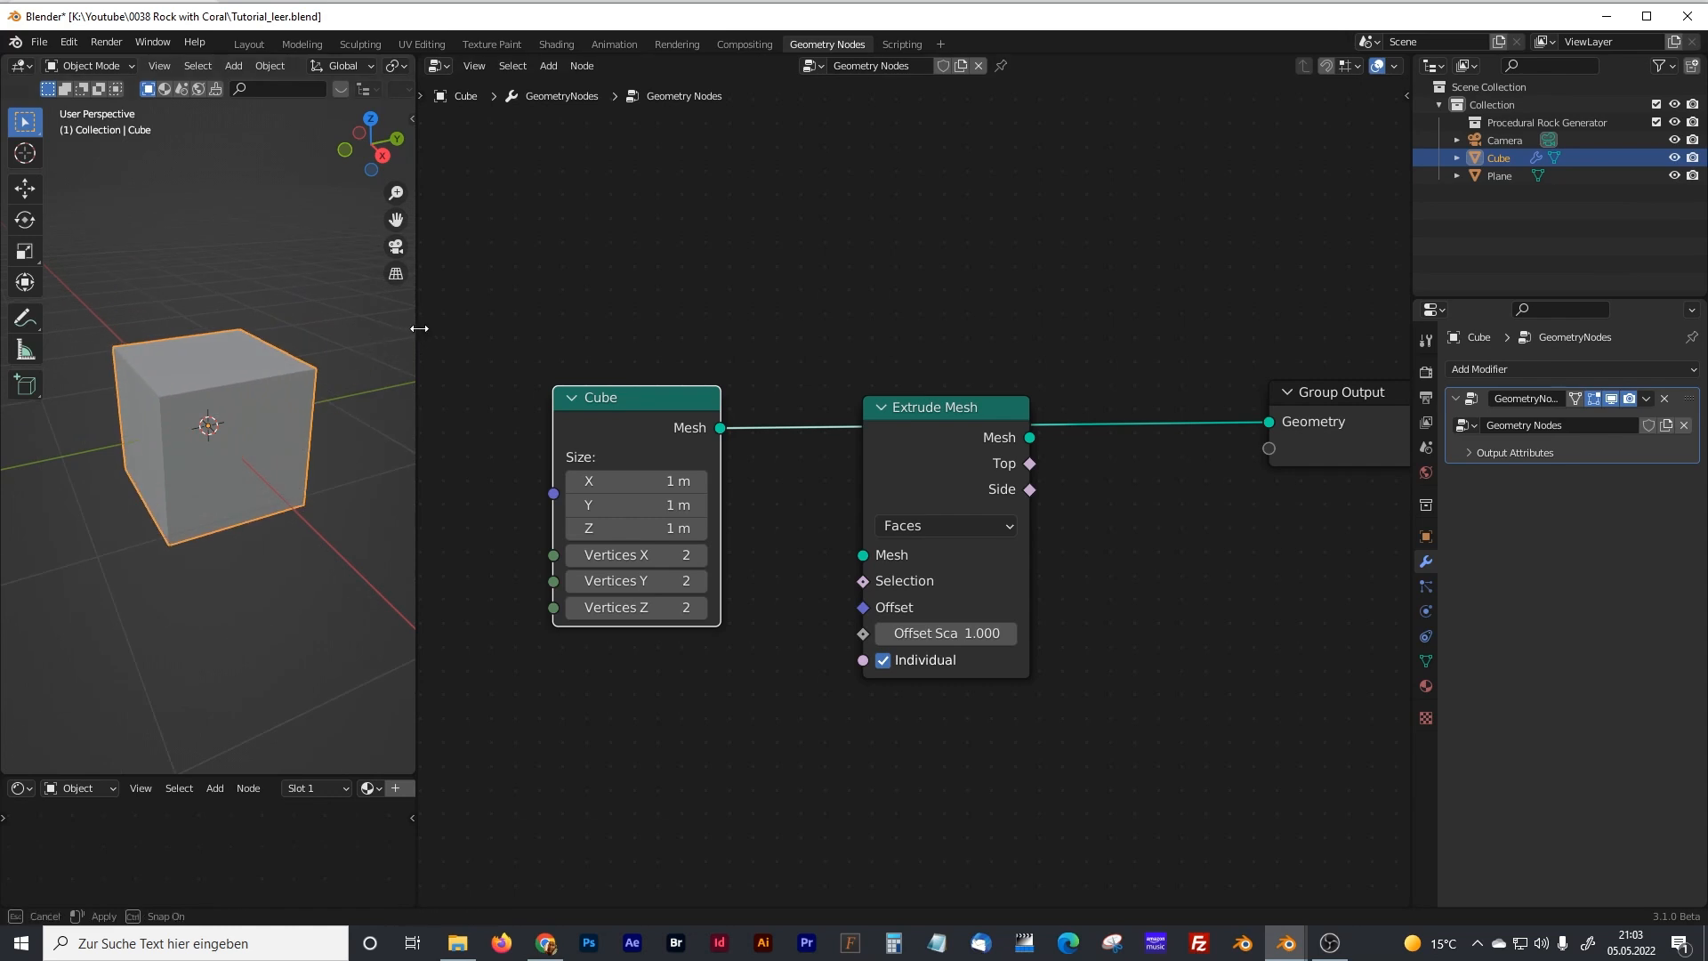
pyautogui.moveTo(416, 326); pyautogui.dragTo(529, 342)
pyautogui.moveTo(982, 413); pyautogui.dragTo(1002, 373)
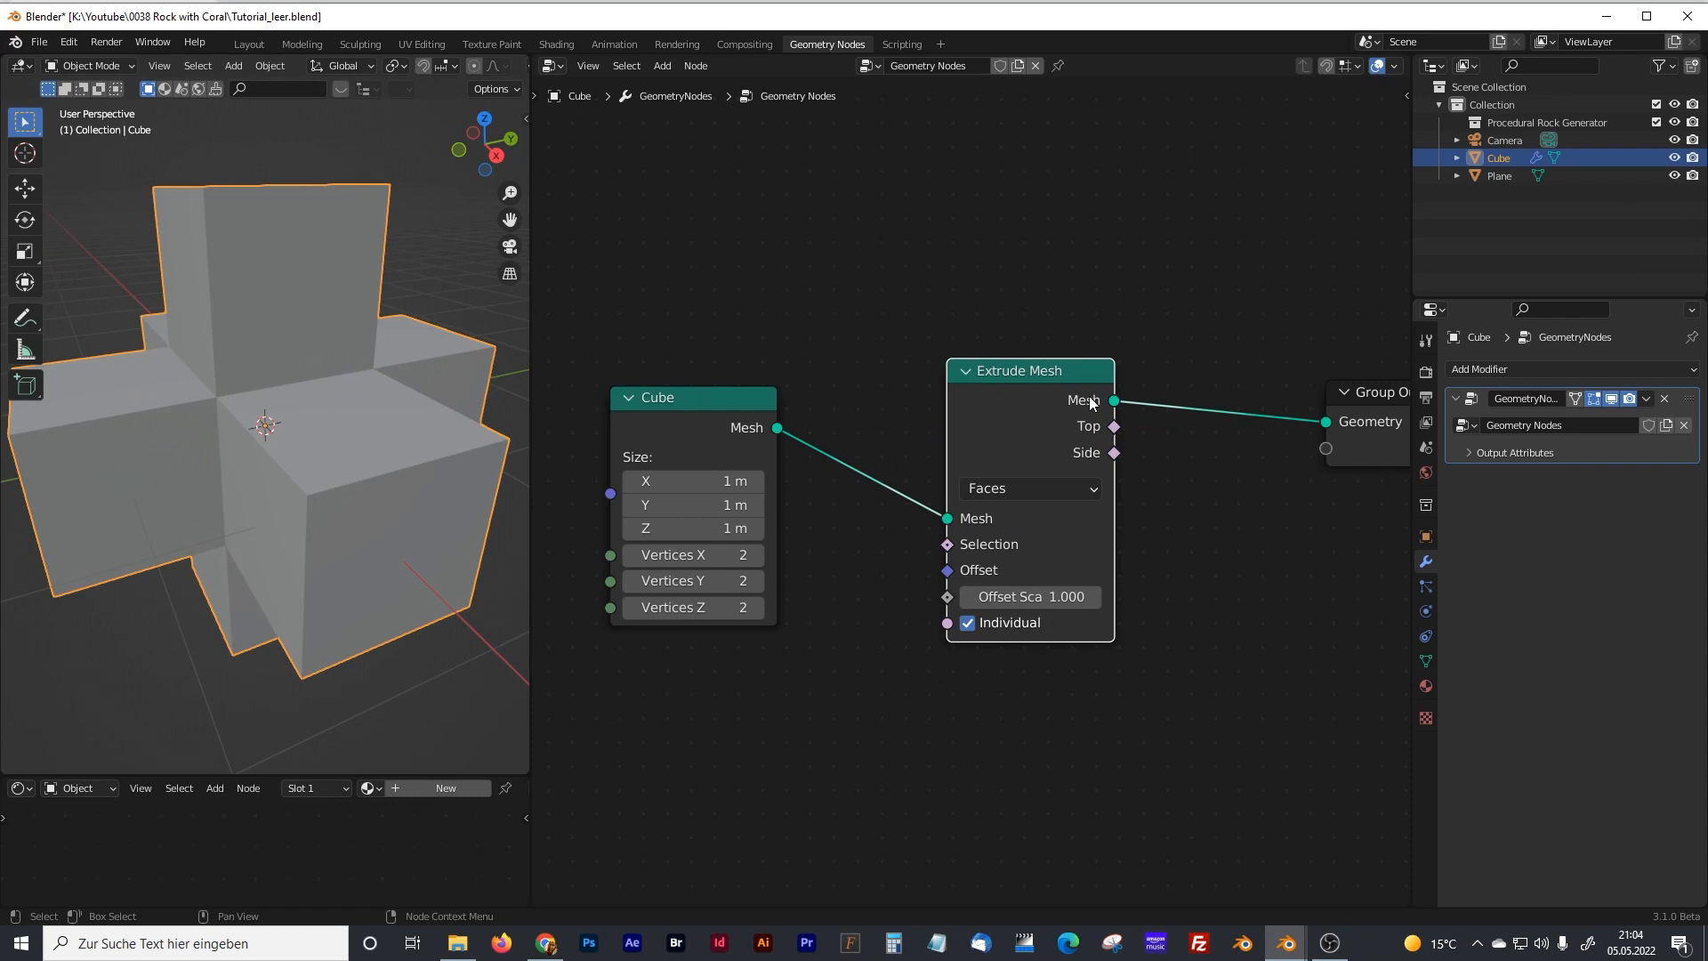
# - Space the Extrude Mesh and Group Output nodes farther apart from the Cube node
pyautogui.scroll(-2, 1214, 480)
pyautogui.moveTo(1197, 445); pyautogui.dragTo(1351, 423)
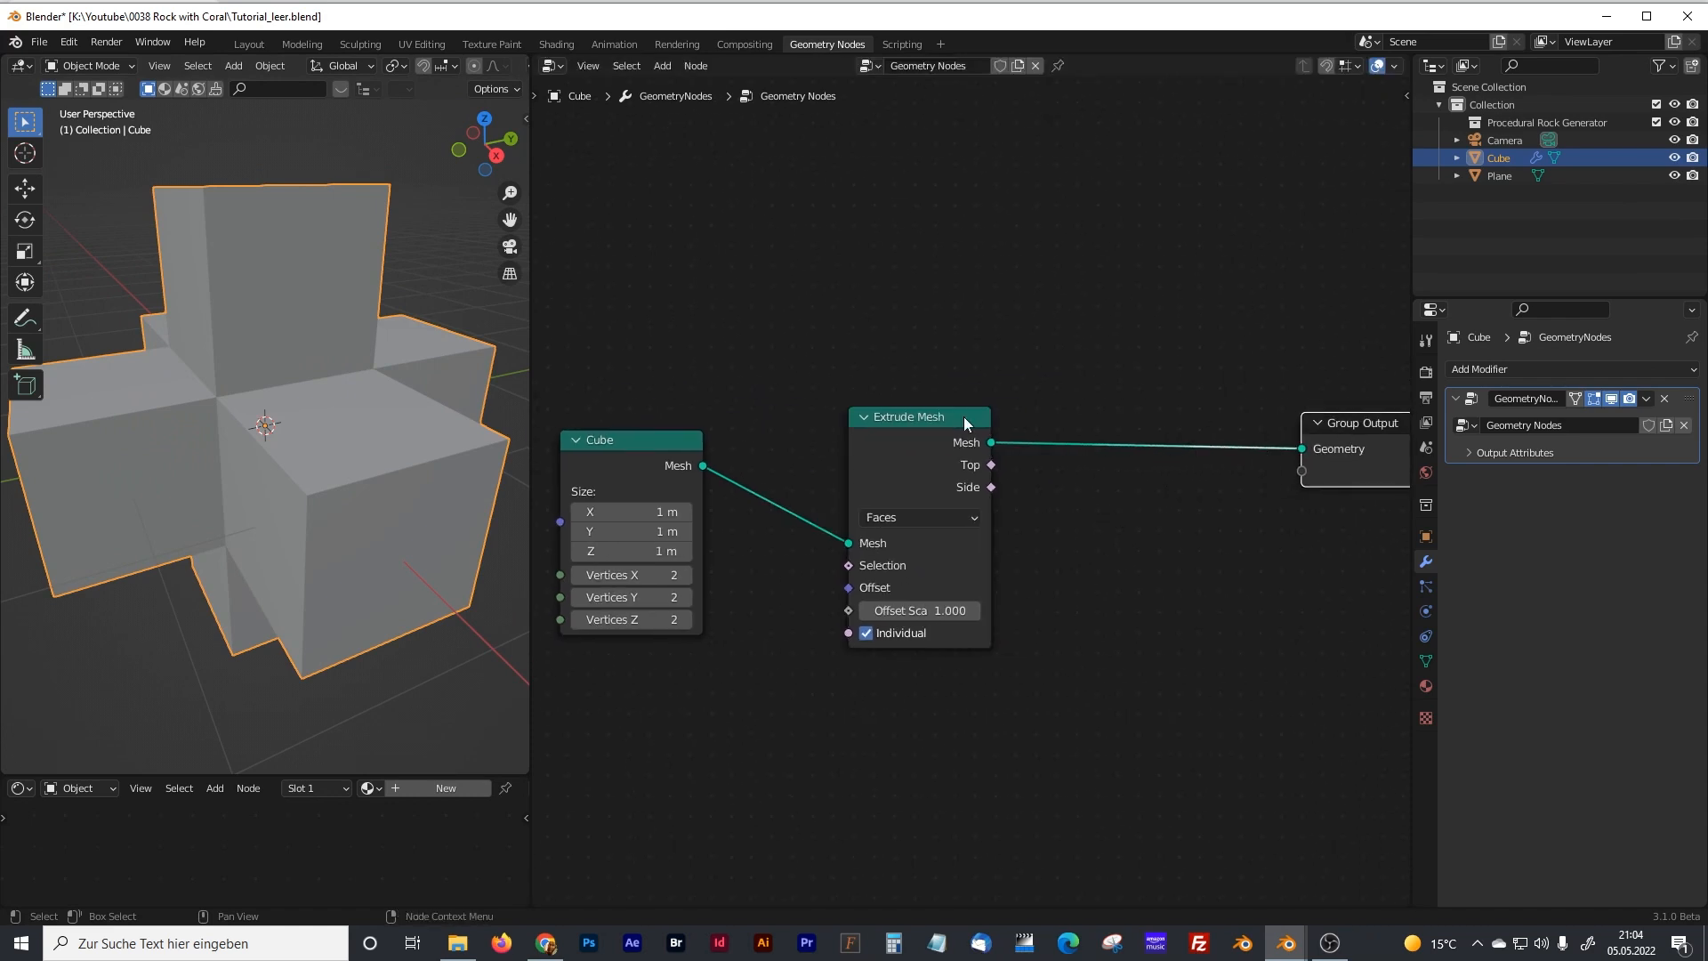
pyautogui.moveTo(267, 383); pyautogui.dragTo(450, 402, button='middle')
pyautogui.moveTo(530, 379); pyautogui.dragTo(603, 363)
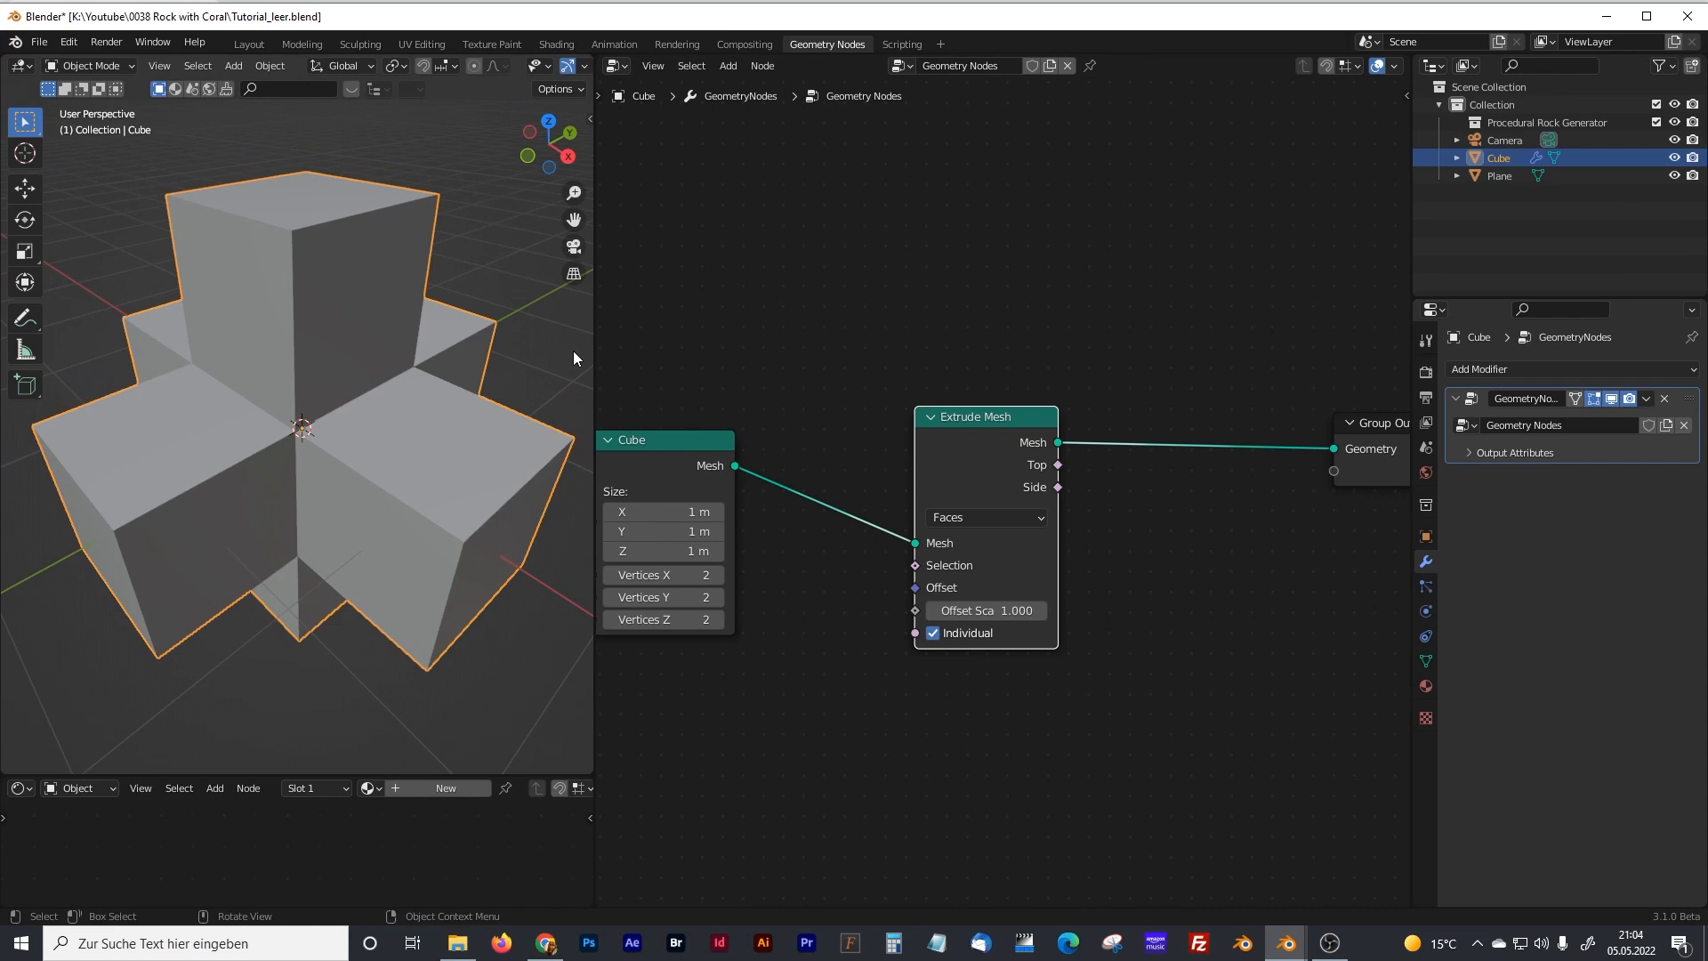
pyautogui.moveTo(592, 354); pyautogui.dragTo(548, 379)
pyautogui.moveTo(904, 414); pyautogui.dragTo(996, 412)
# - Add a Math node set to Less Than and place it below and between the Cube and Extrude Mesh nodes
pyautogui.moveTo(723, 757); pyautogui.dragTo(750, 642, button='middle')
pyautogui.click(750, 643)
pyautogui.hotkey('shift', 'a')
pyautogui.click(672, 555)
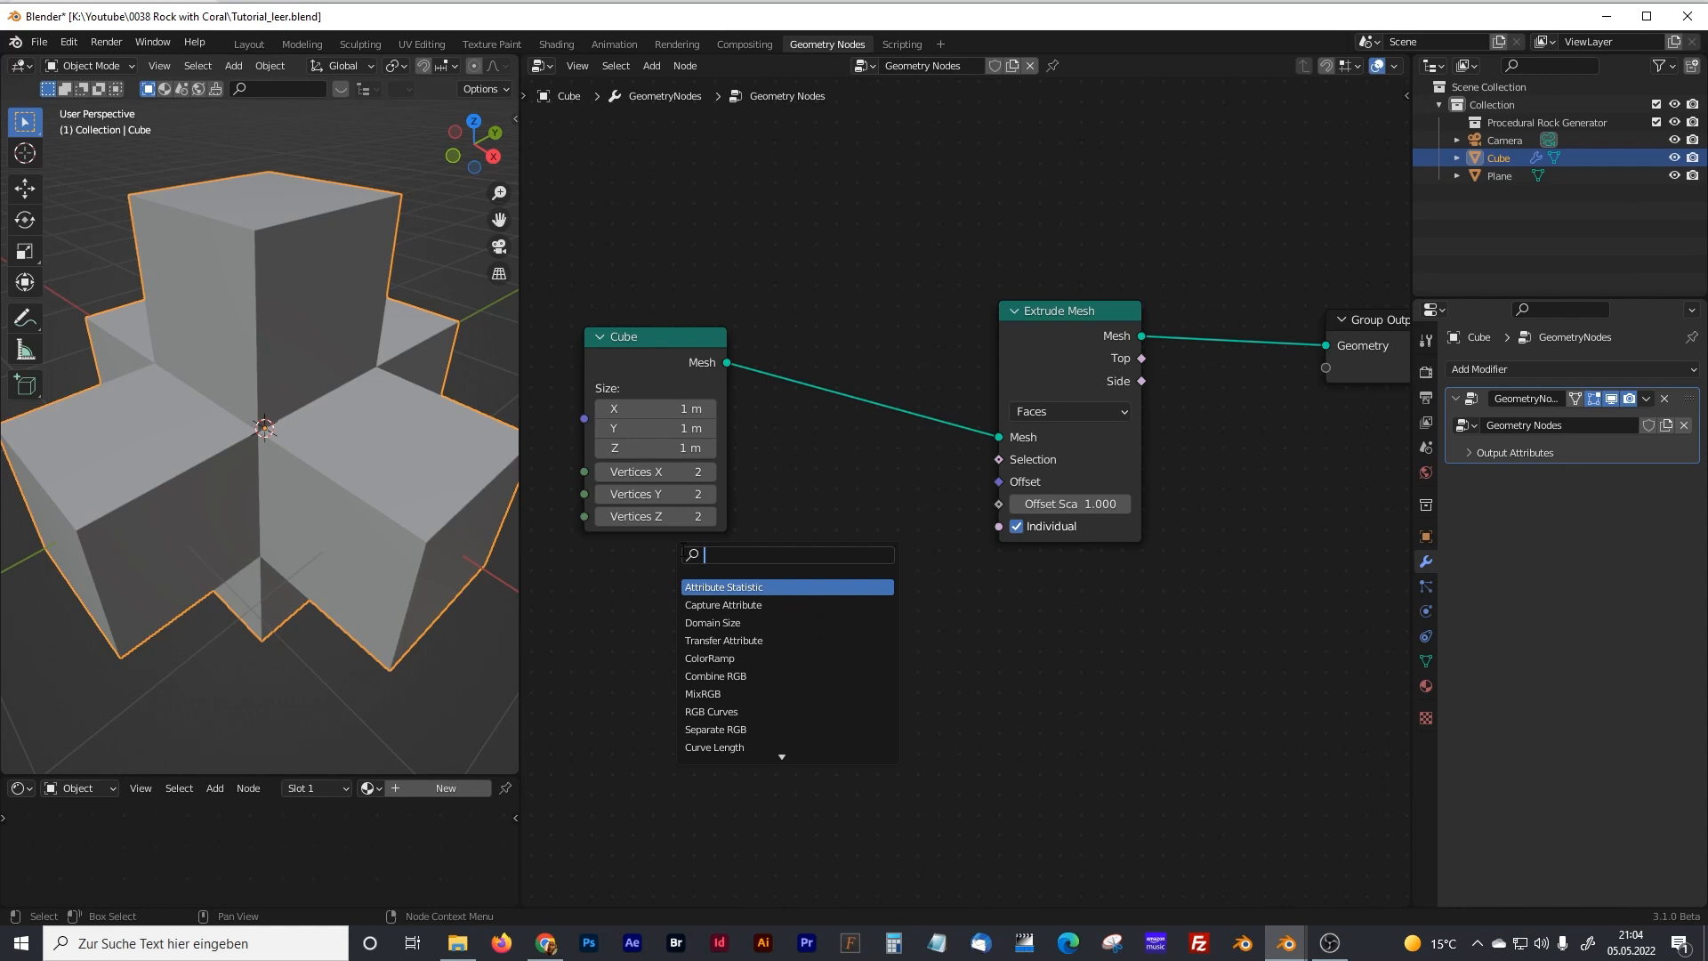
pyautogui.write('math')
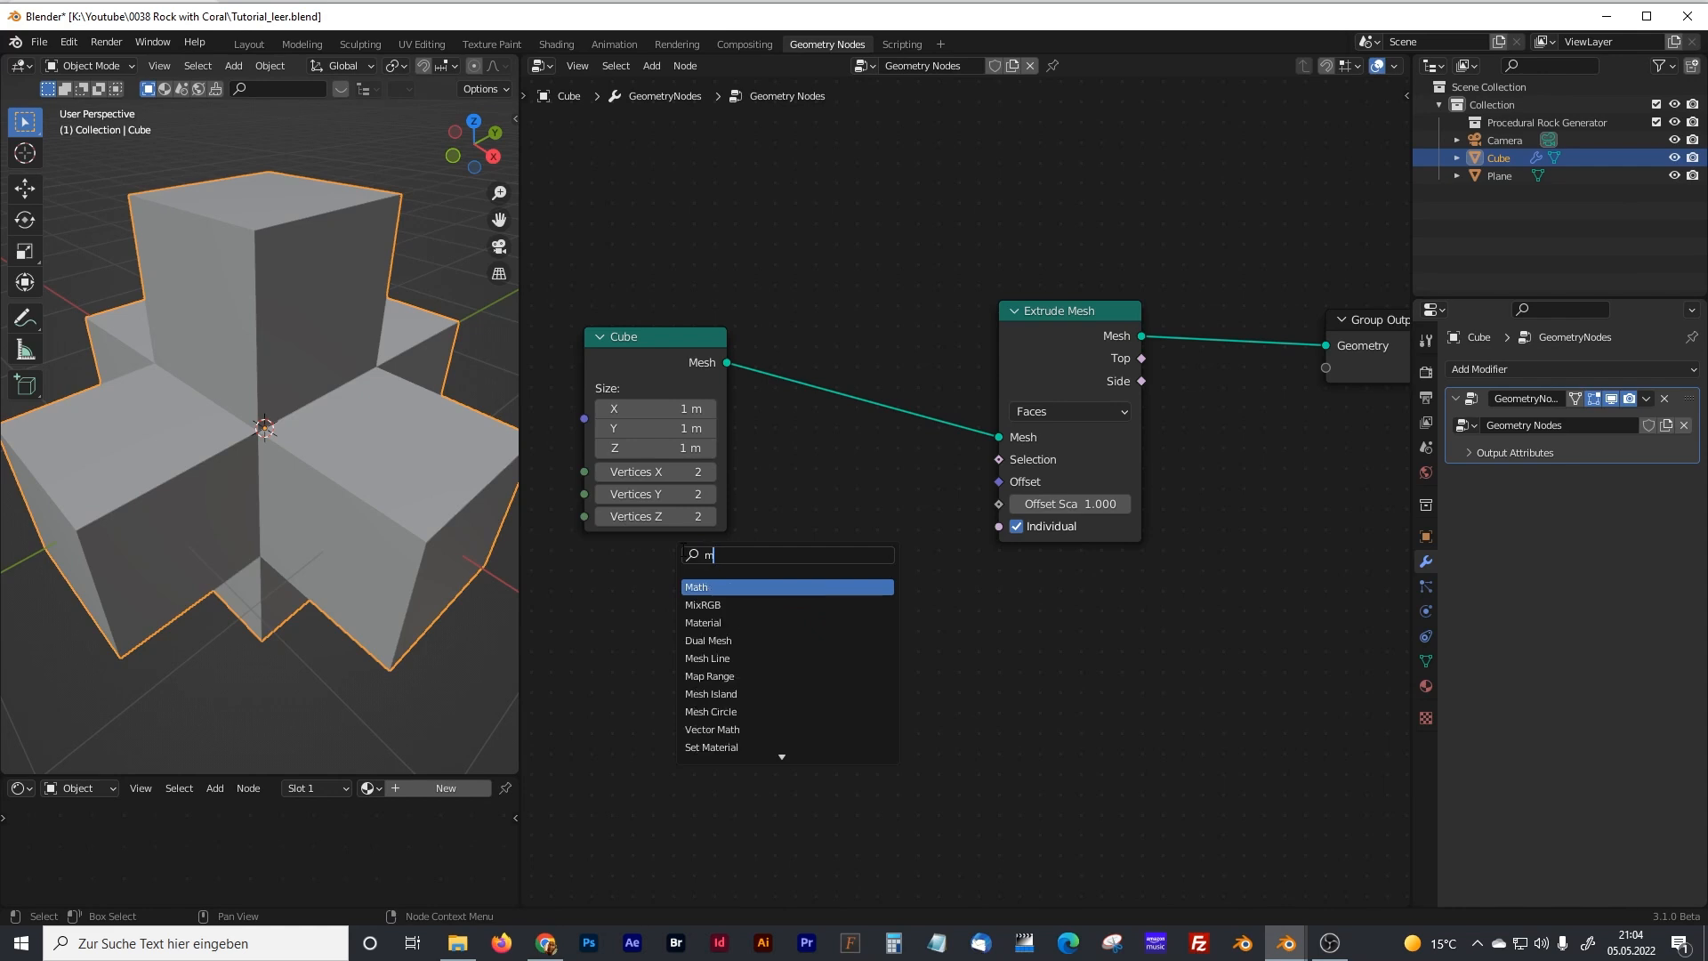
pyautogui.click(713, 587)
pyautogui.click(835, 574)
pyautogui.click(832, 594)
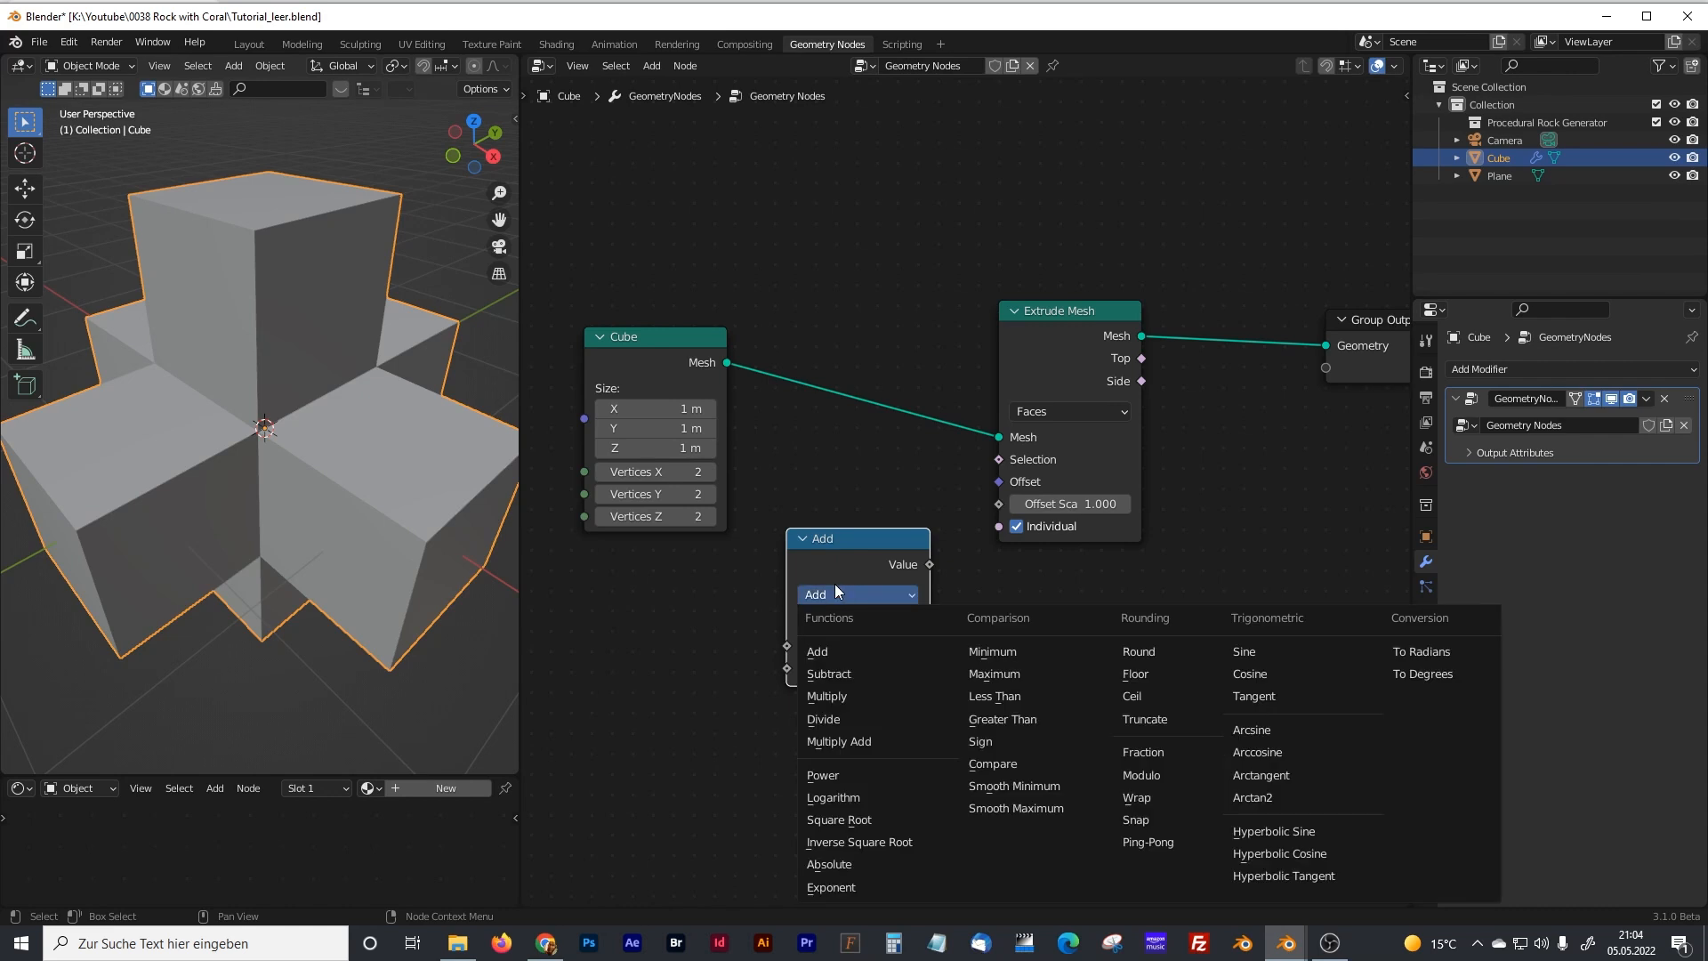
pyautogui.click(1009, 697)
pyautogui.moveTo(887, 545); pyautogui.dragTo(925, 547)
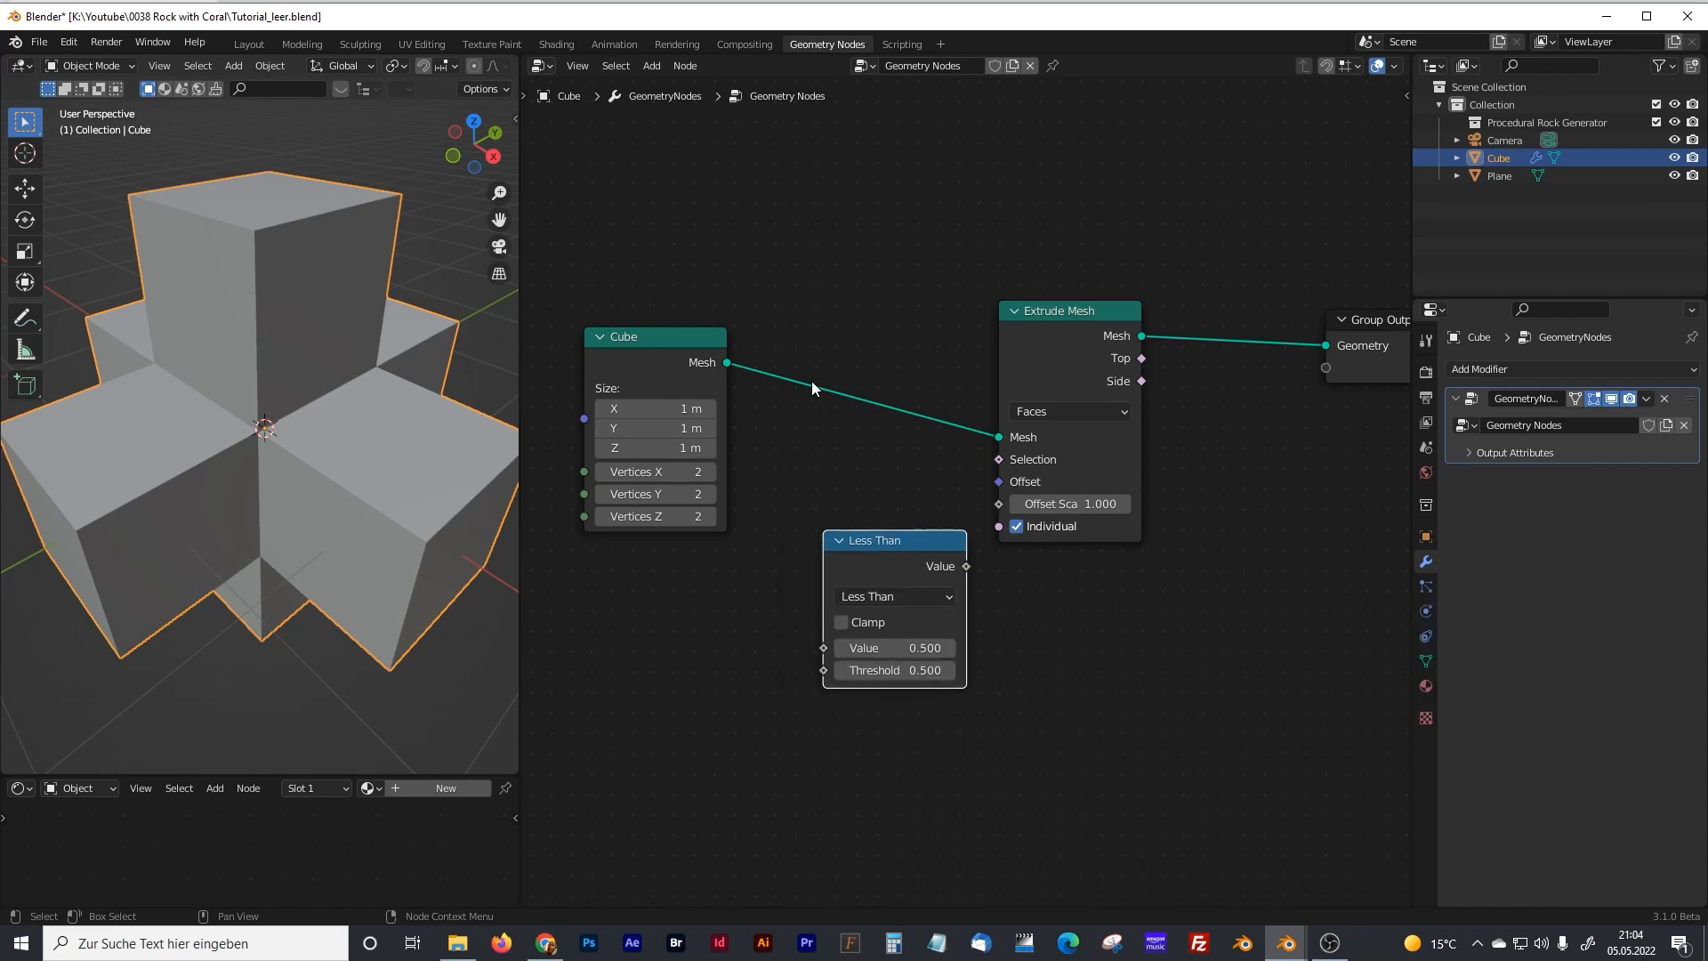
# - Rearrange the Cube, Extrude Mesh and Less Than nodes to leave more space between them
pyautogui.moveTo(703, 337); pyautogui.dragTo(689, 314)
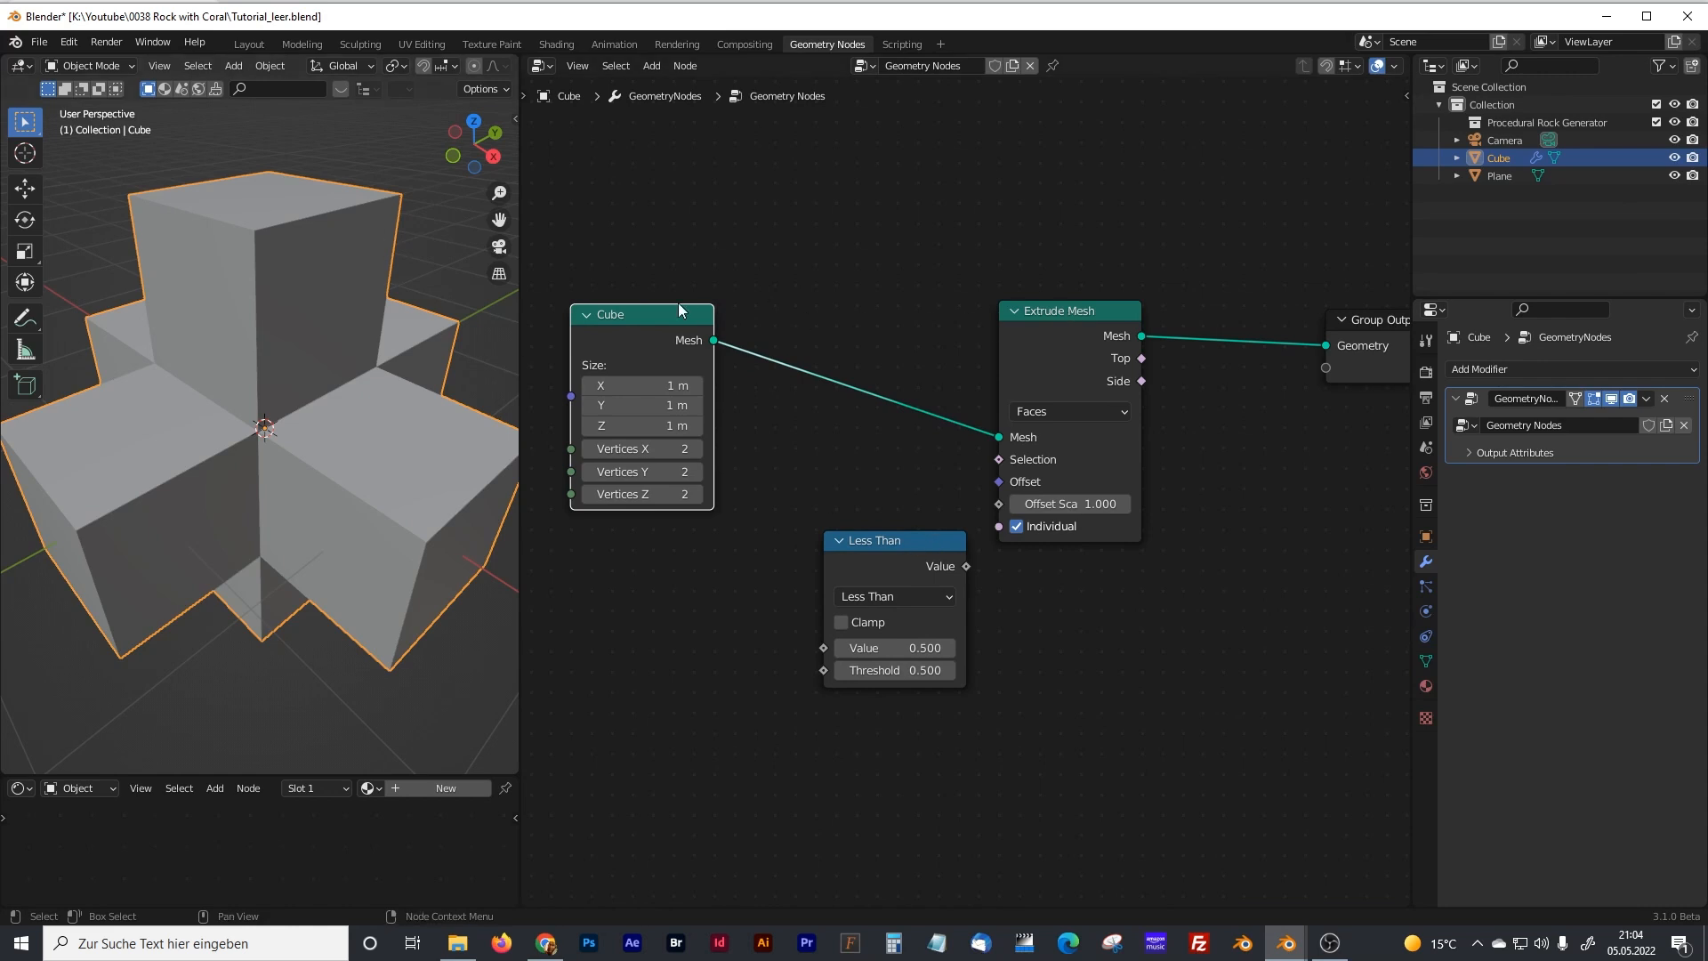
pyautogui.moveTo(1084, 310); pyautogui.dragTo(1141, 297)
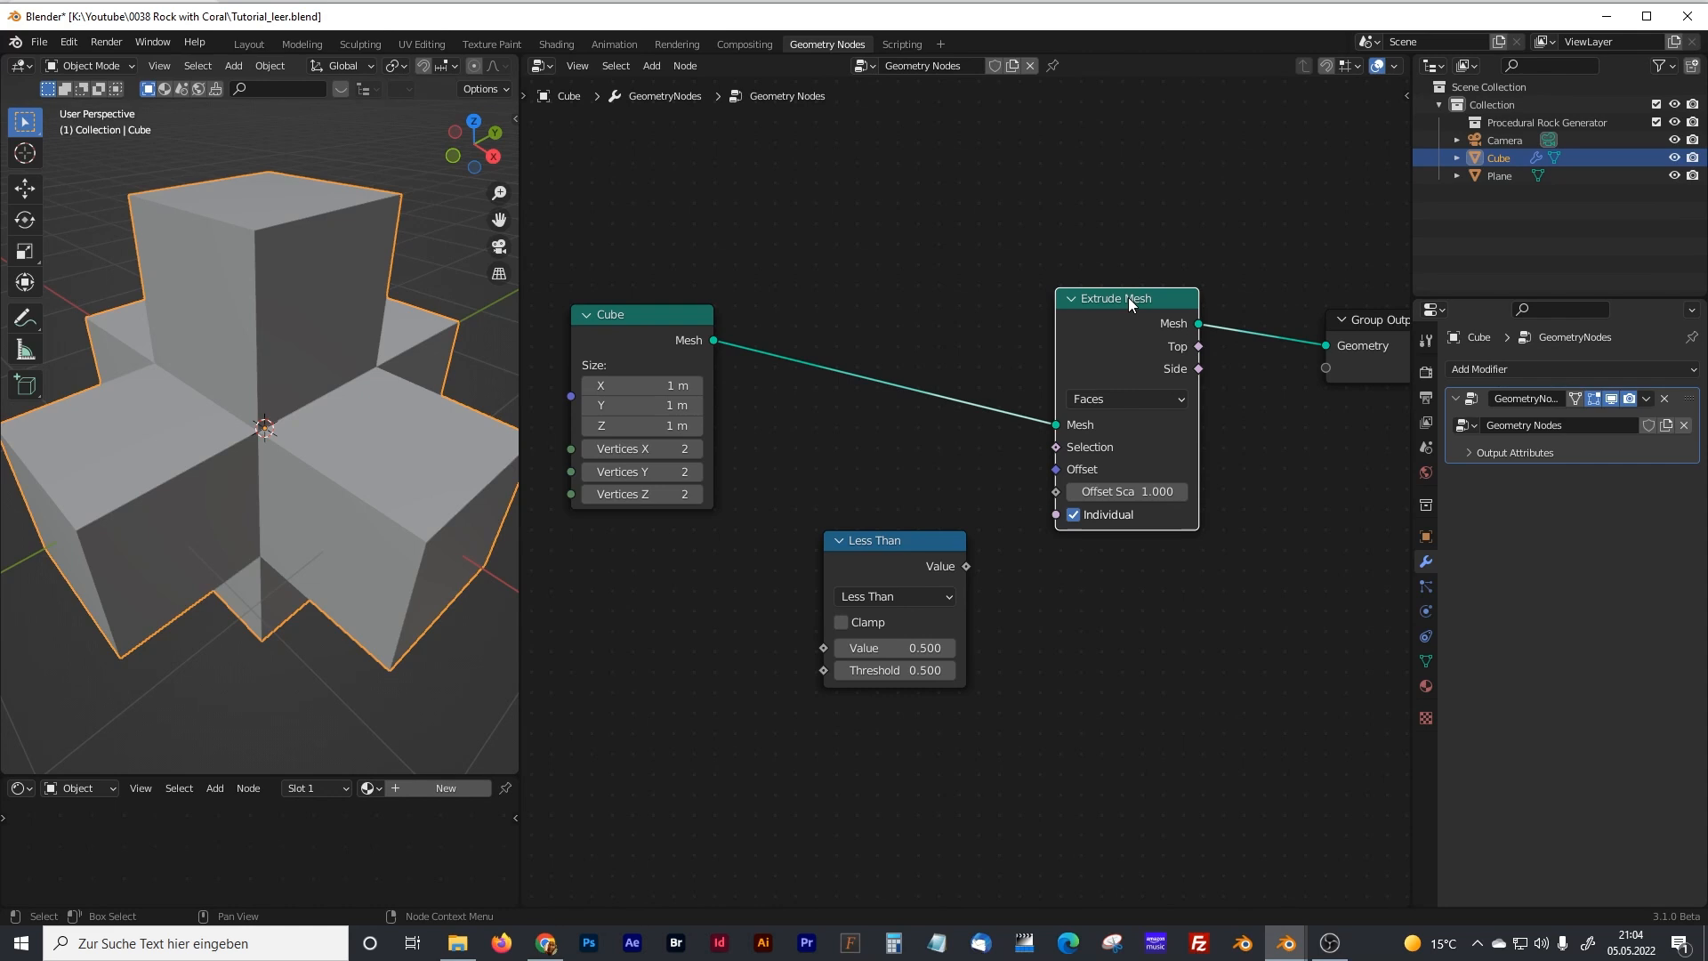
pyautogui.moveTo(907, 544); pyautogui.dragTo(941, 528)
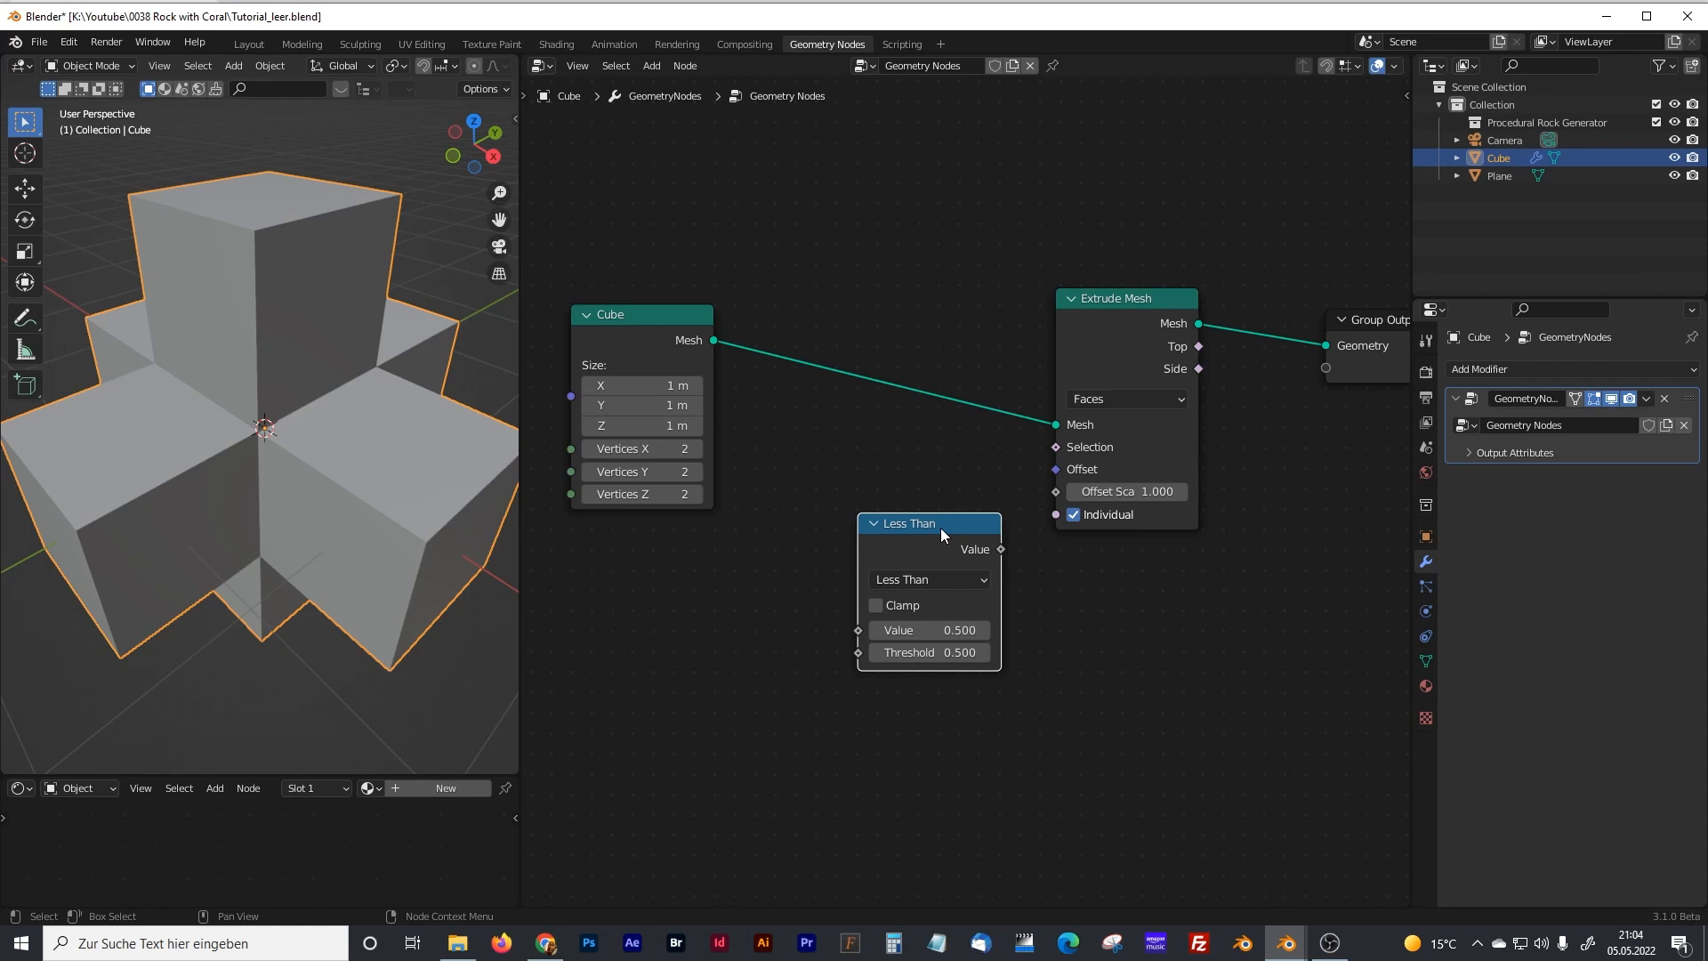
pyautogui.moveTo(941, 526); pyautogui.dragTo(921, 525)
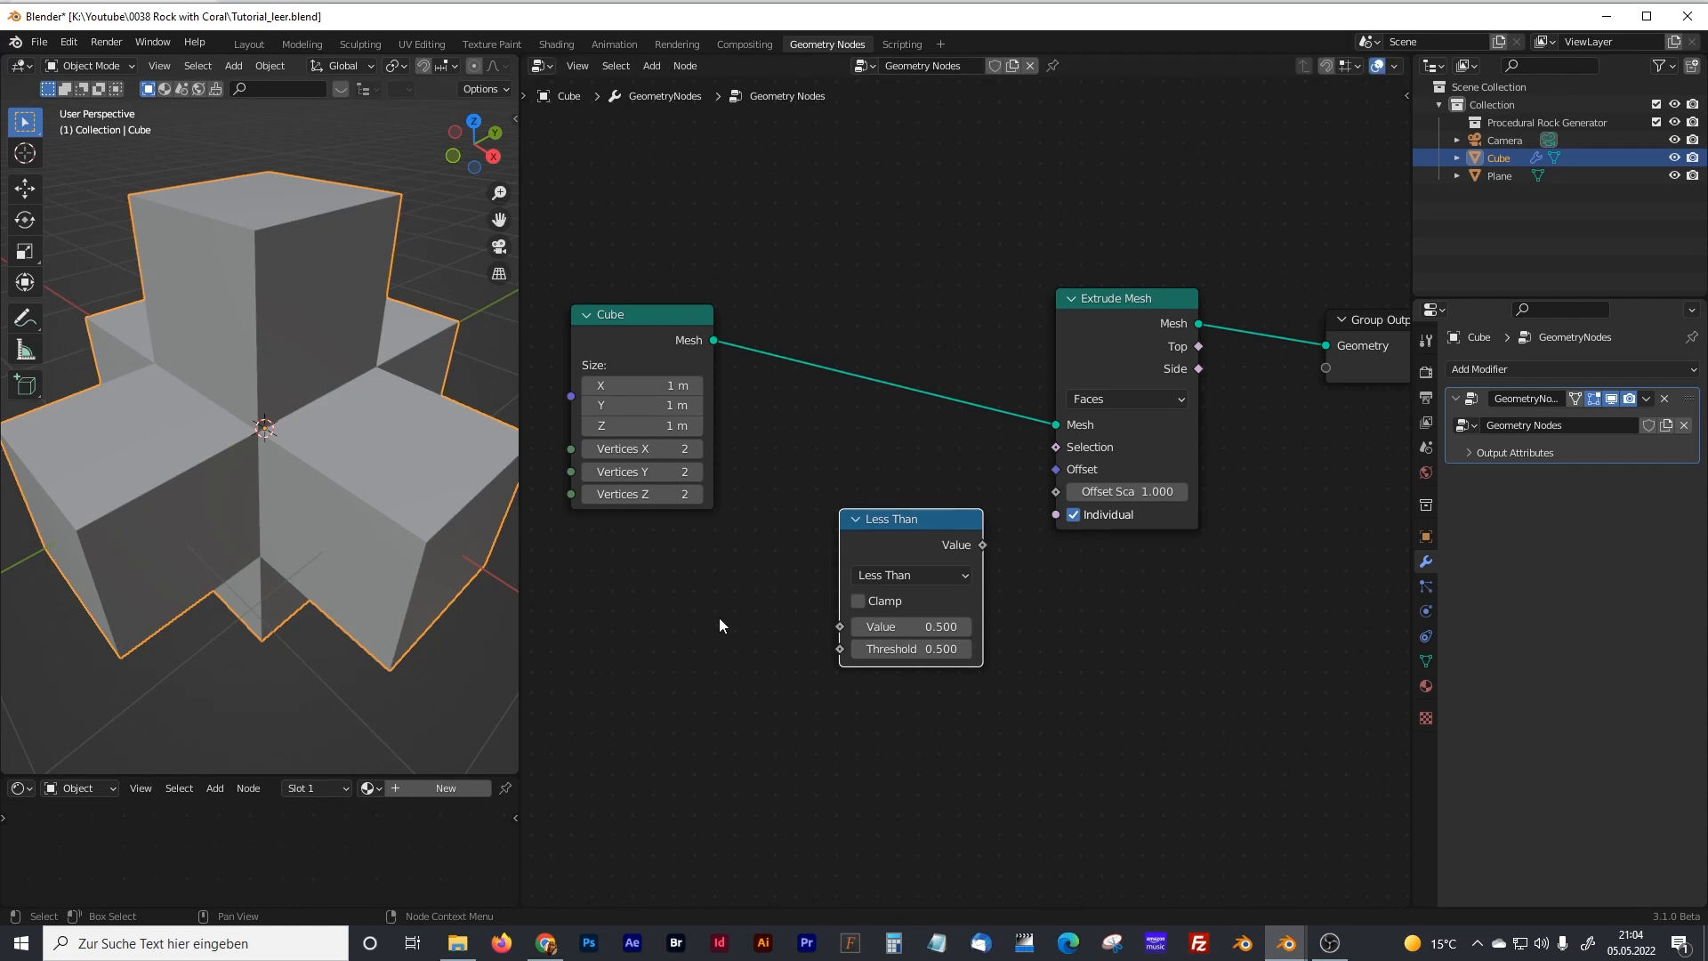
pyautogui.moveTo(708, 625); pyautogui.dragTo(714, 549, button='middle')
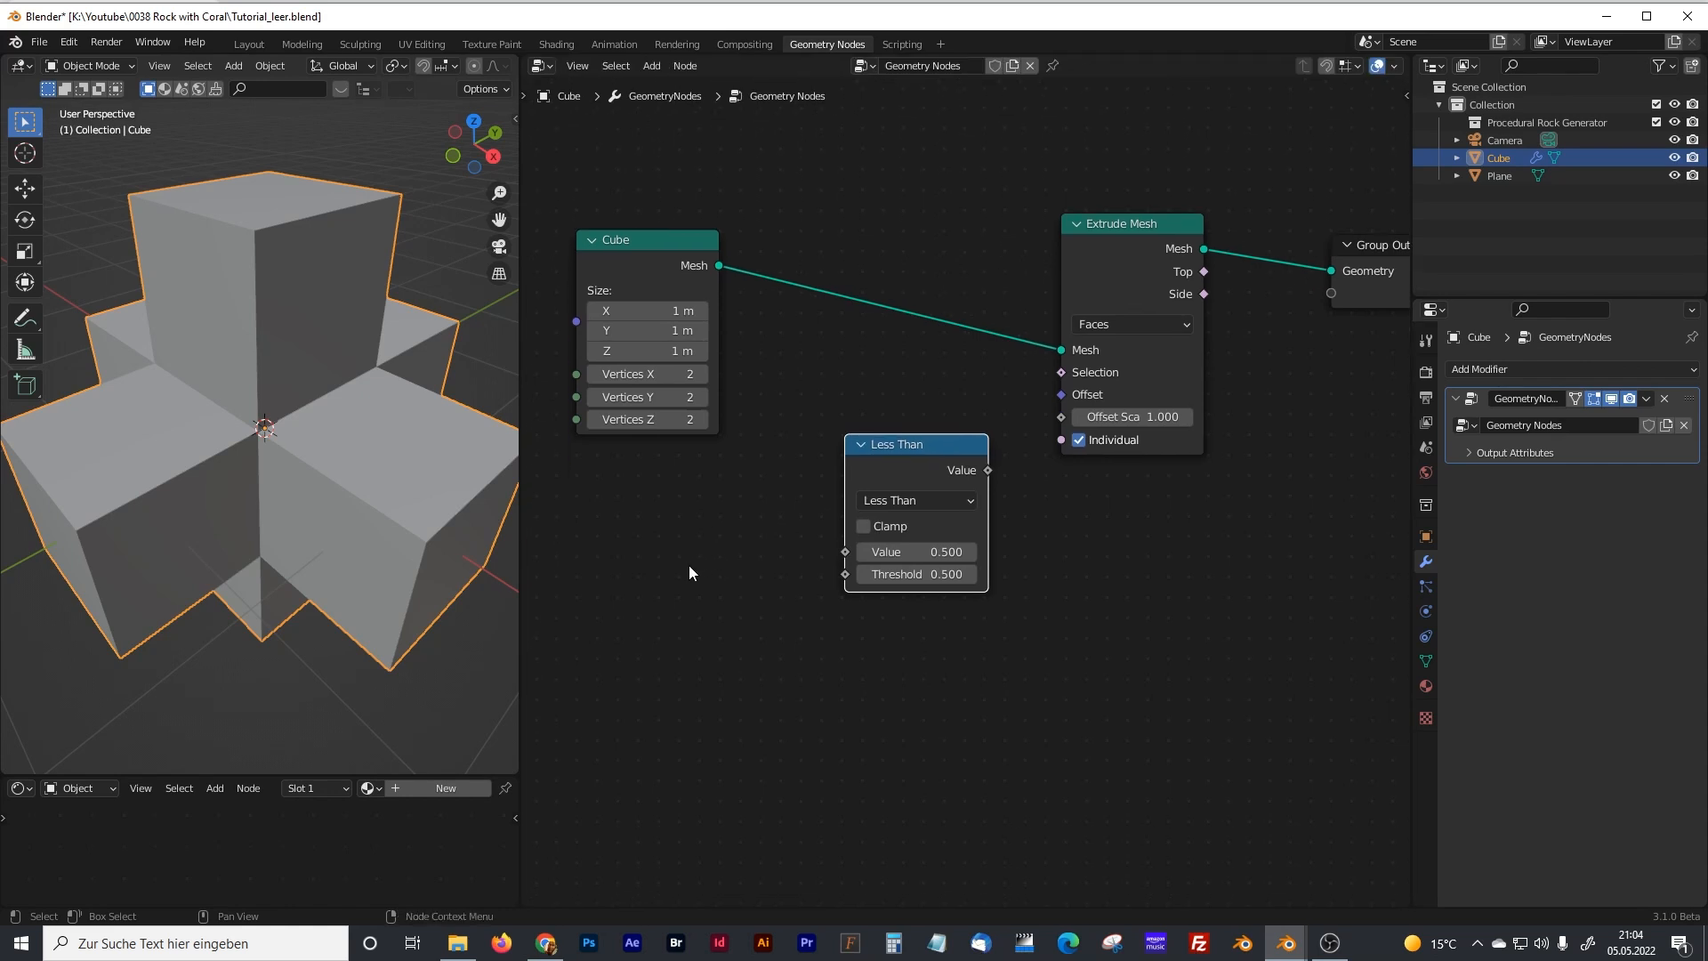
pyautogui.click(689, 565)
pyautogui.hotkey('shift', 'a')
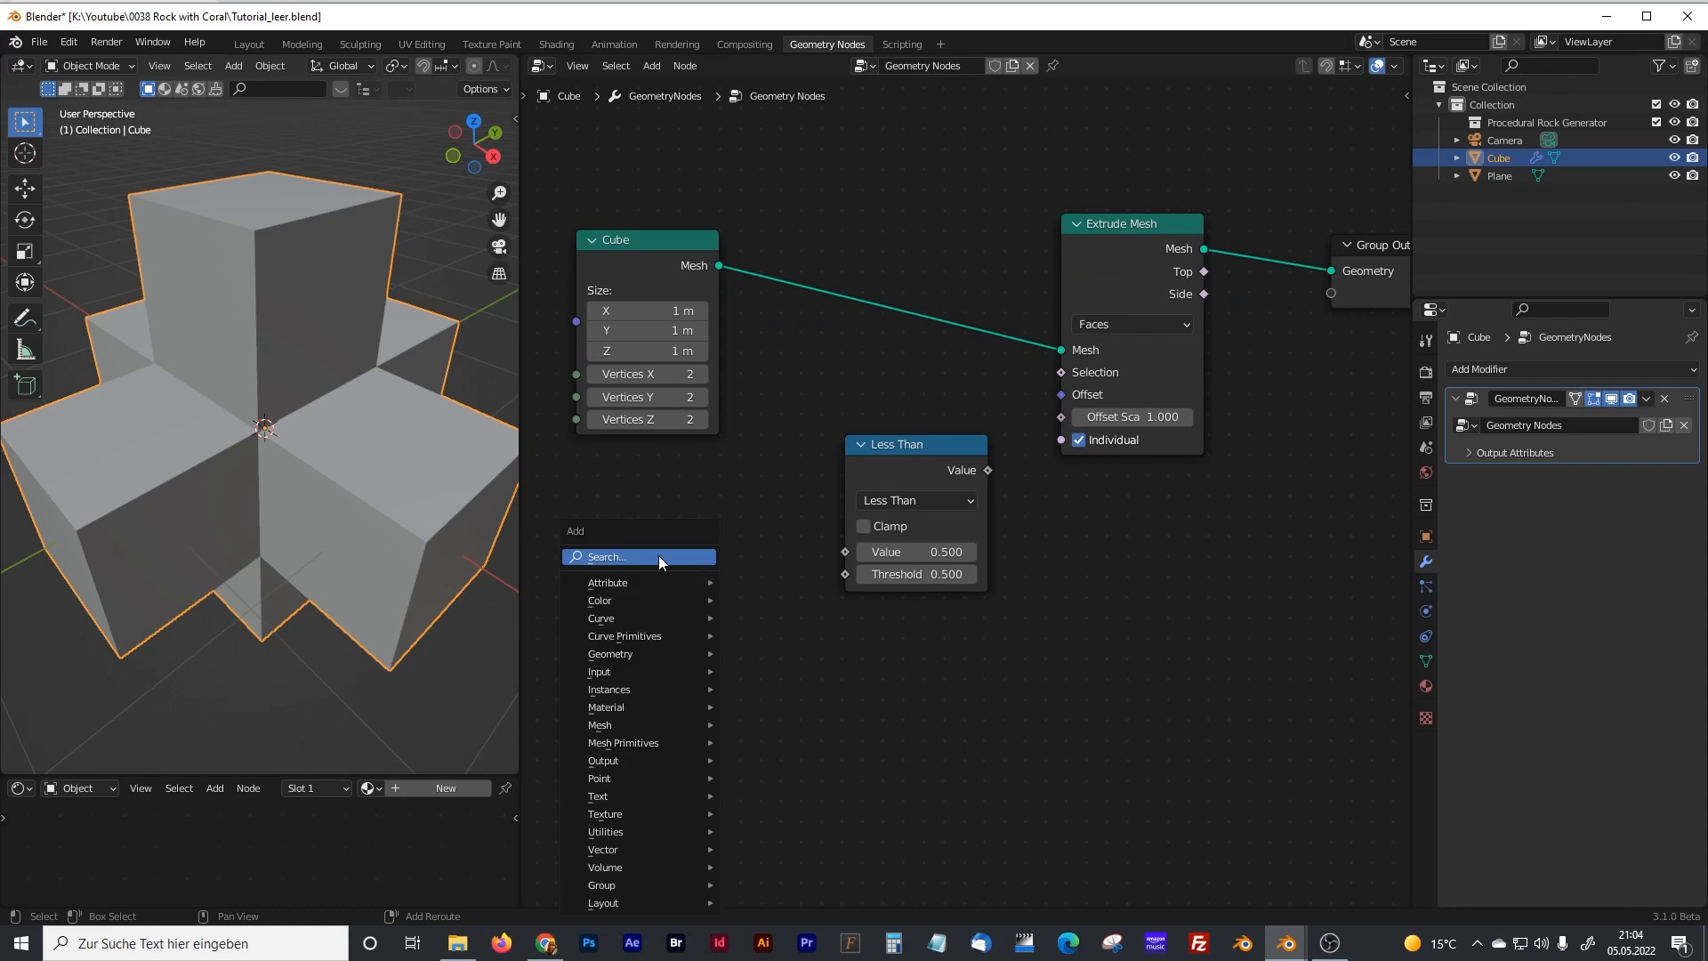
pyautogui.press('n')
pyautogui.press('o')
pyautogui.press('r')
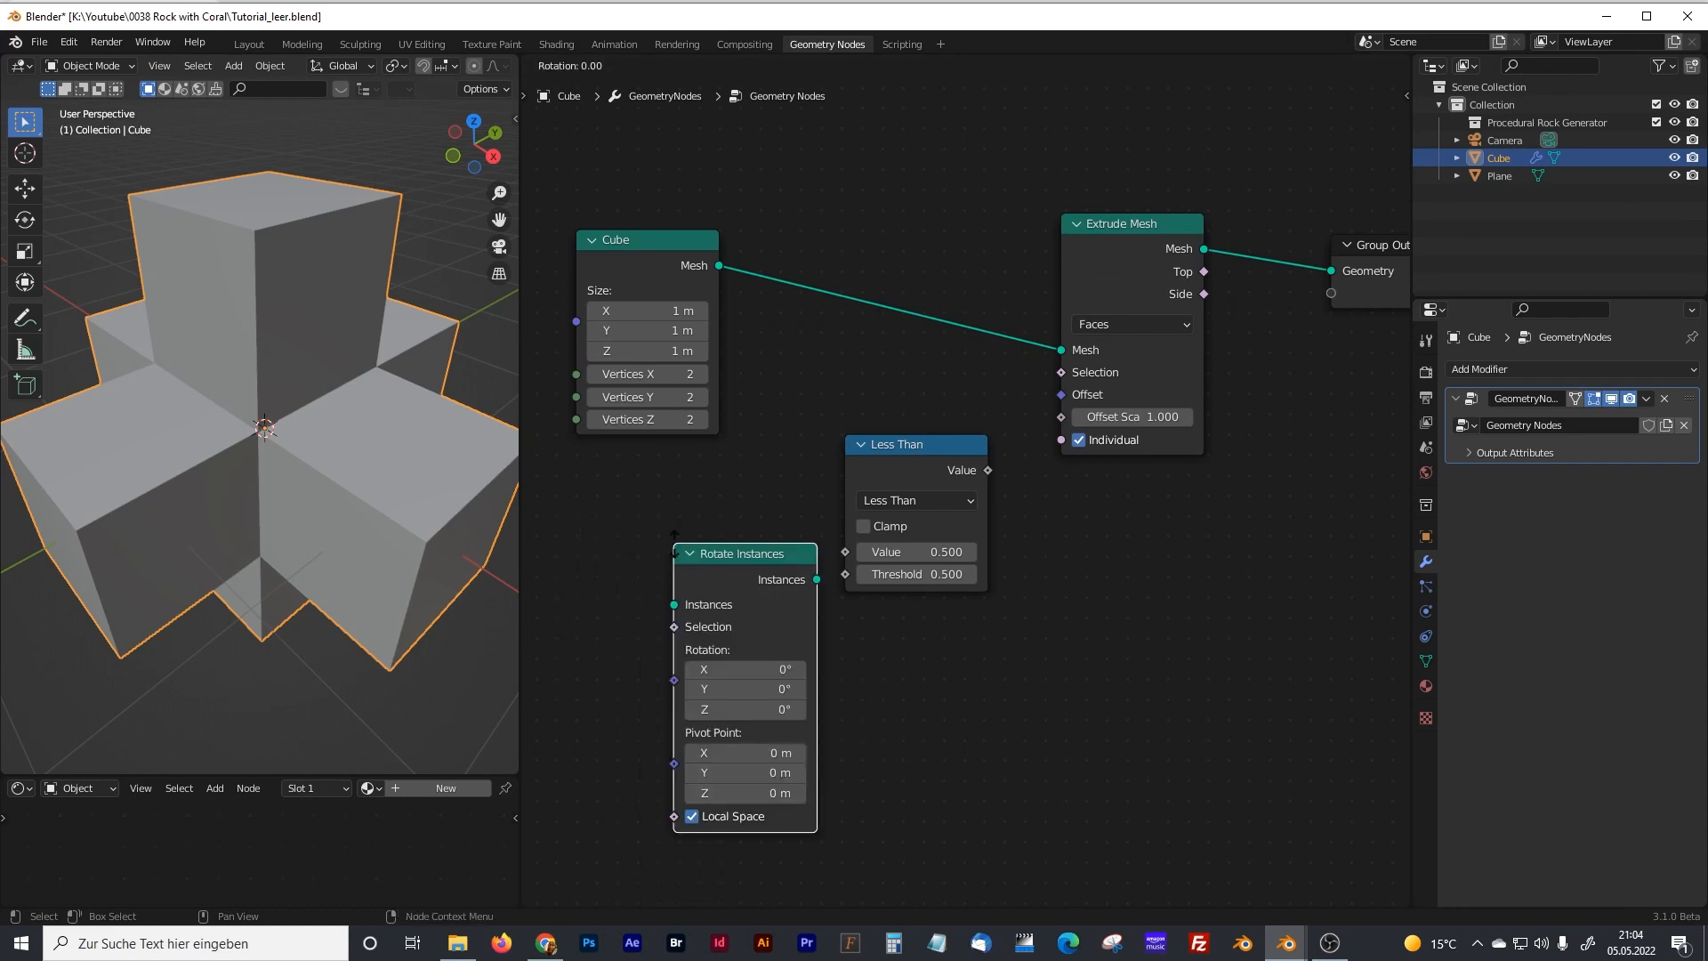
pyautogui.press('Escape')
pyautogui.press('Delete')
# - Add a Normal input node and place it below the Cube node, beside the Less Than node
pyautogui.hotkey('shift', 'a')
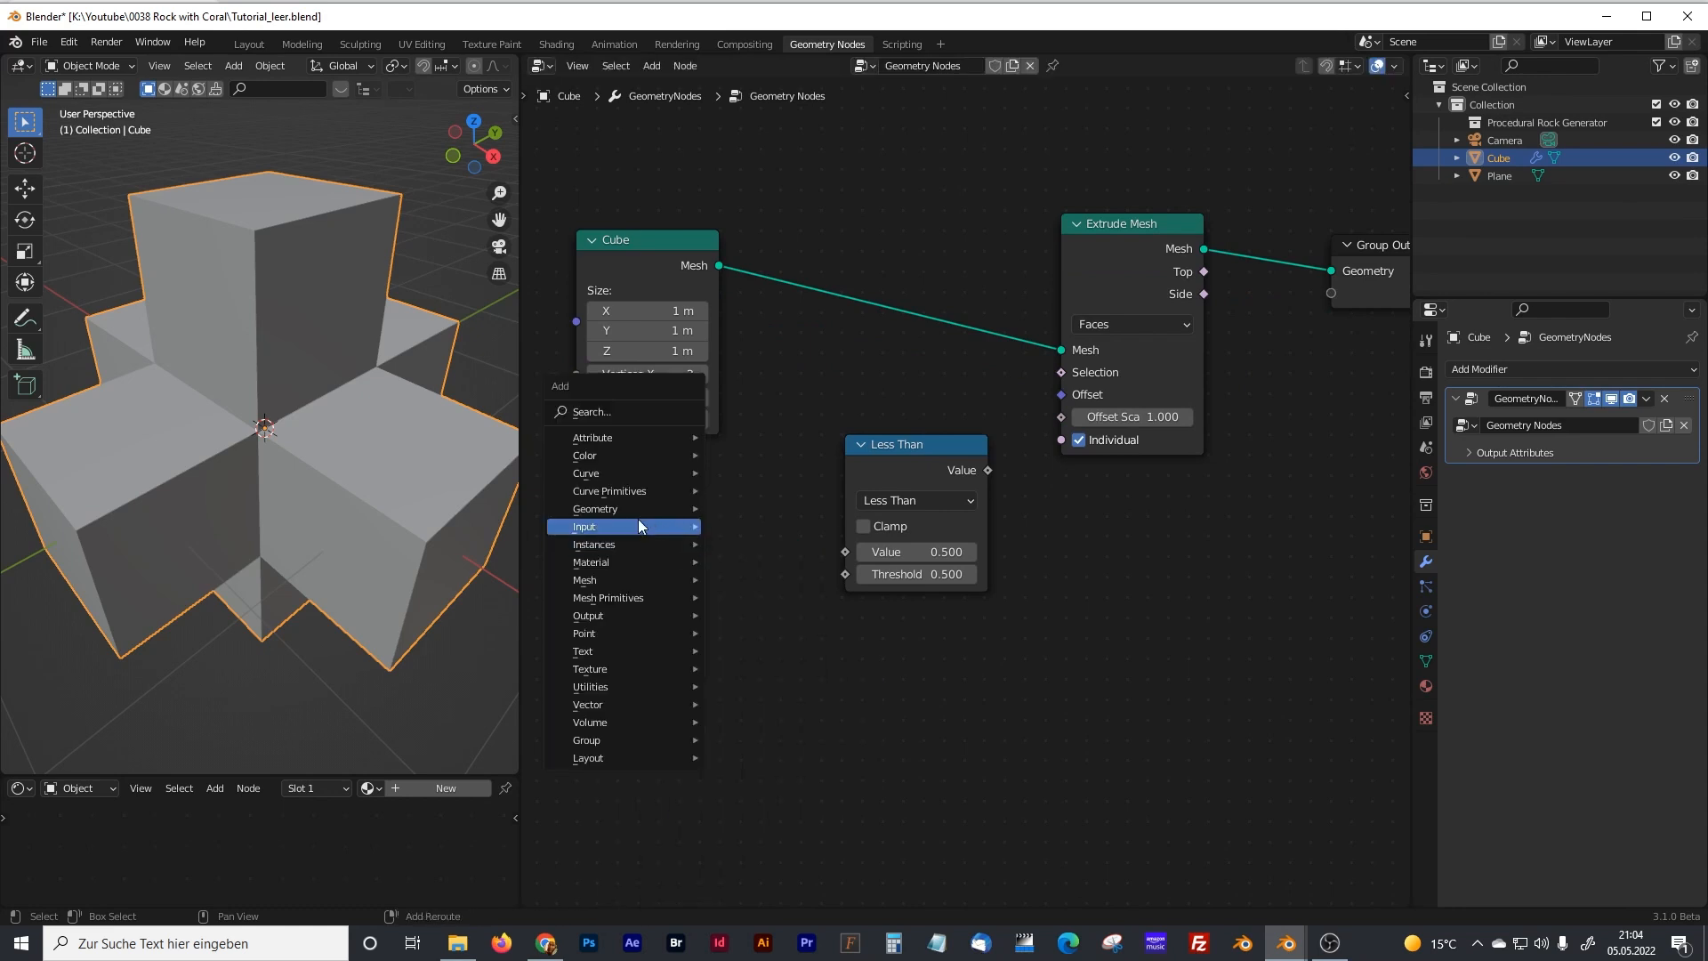
pyautogui.click(603, 415)
pyautogui.write('i')
pyautogui.press('BackSpace')
pyautogui.write('nor')
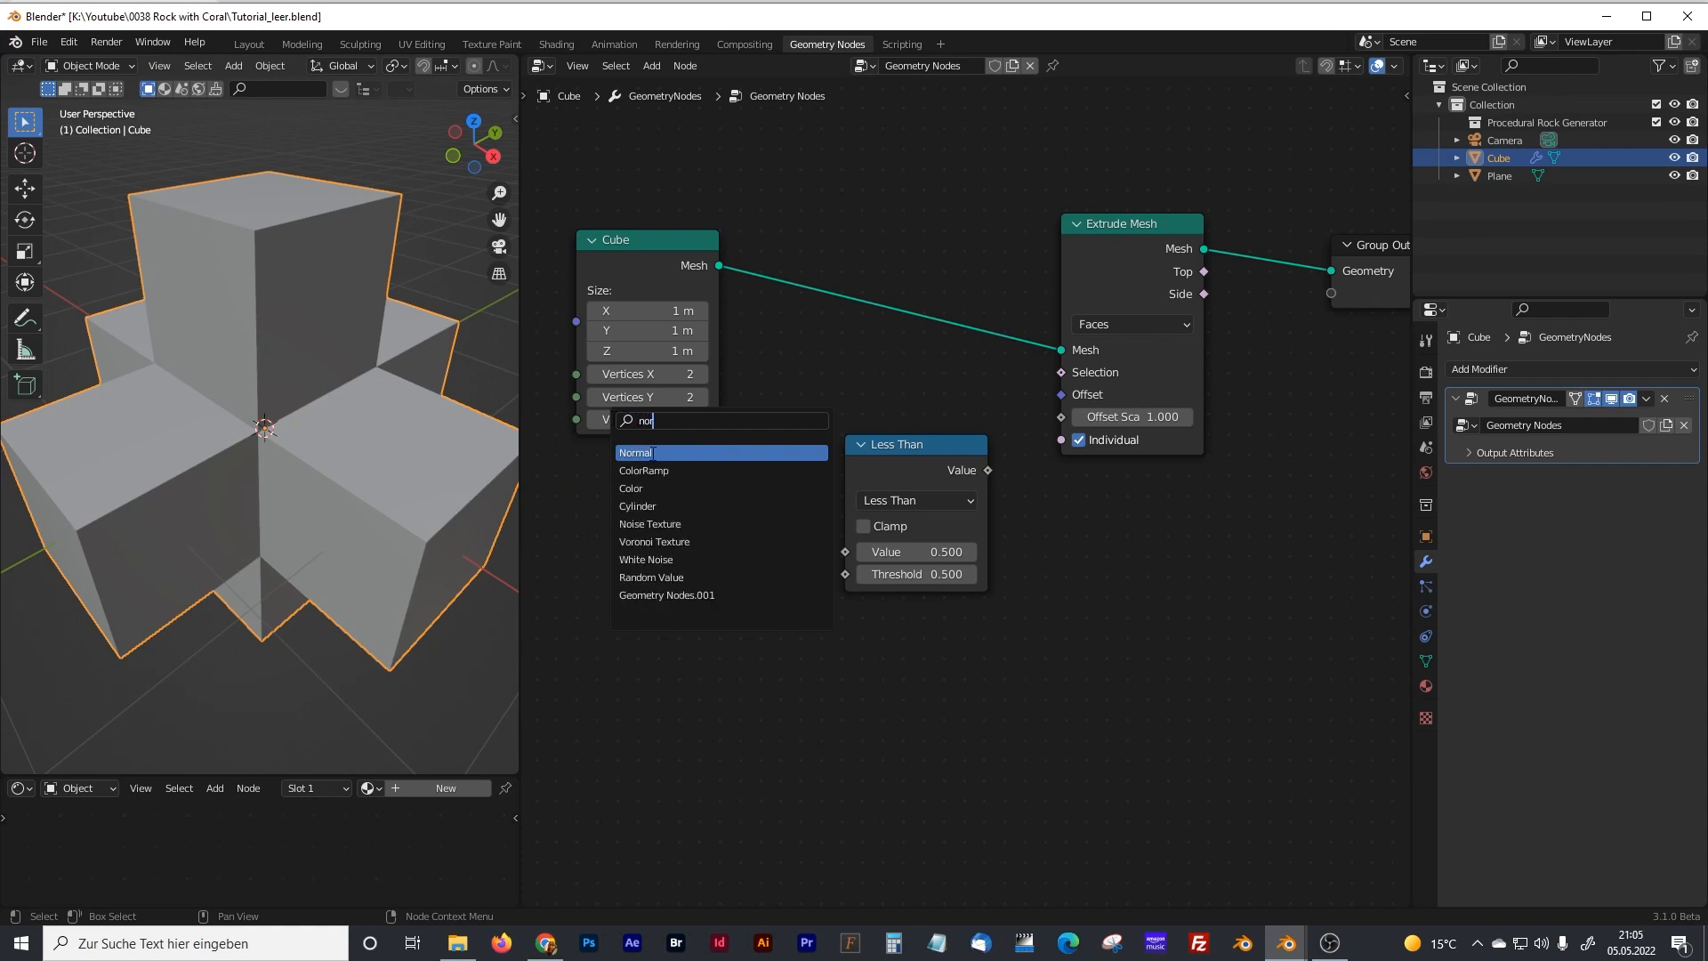
pyautogui.click(652, 453)
pyautogui.click(671, 555)
# - Connect Normal to the Less Than Value input and the Less Than output to Extrude Mesh's Selection
pyautogui.moveTo(750, 555); pyautogui.dragTo(845, 551)
pyautogui.moveTo(905, 449); pyautogui.dragTo(883, 444)
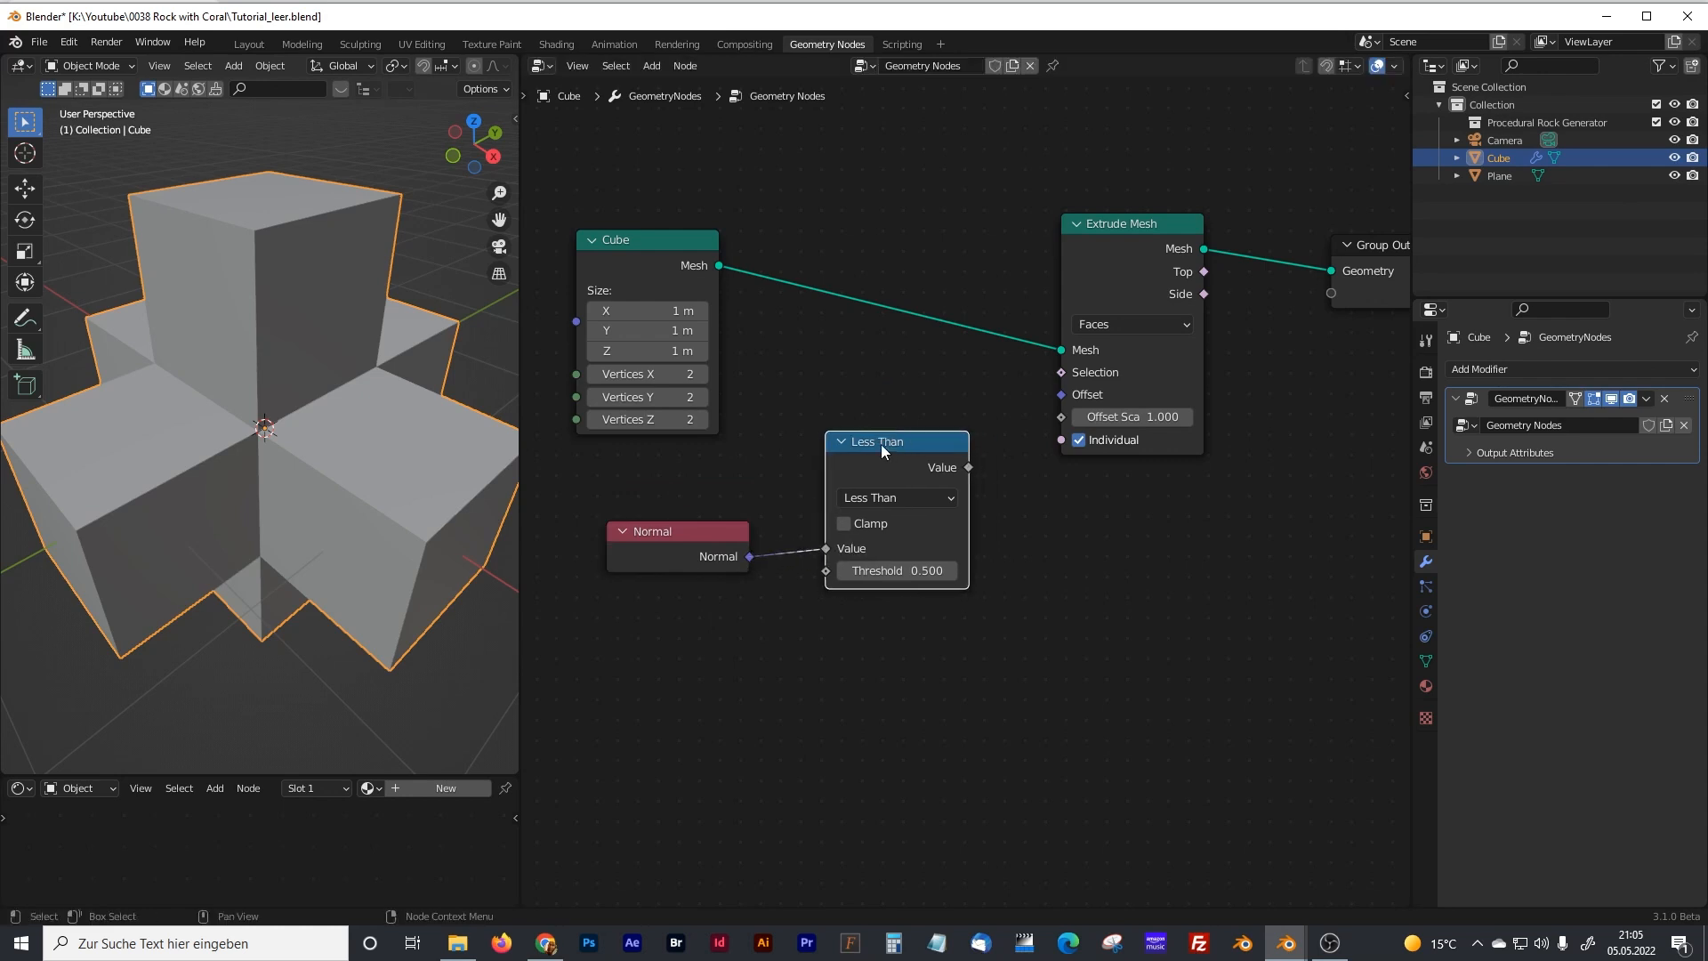
pyautogui.moveTo(969, 467); pyautogui.dragTo(978, 462)
pyautogui.moveTo(1049, 384); pyautogui.dragTo(1060, 373)
# - Set the Less Than threshold to 0.200 and slightly adjust the placement of the Normal and Less Than nodes
pyautogui.moveTo(929, 570); pyautogui.dragTo(885, 570)
pyautogui.moveTo(285, 485); pyautogui.dragTo(600, 562, button='middle')
pyautogui.moveTo(672, 539); pyautogui.dragTo(689, 536)
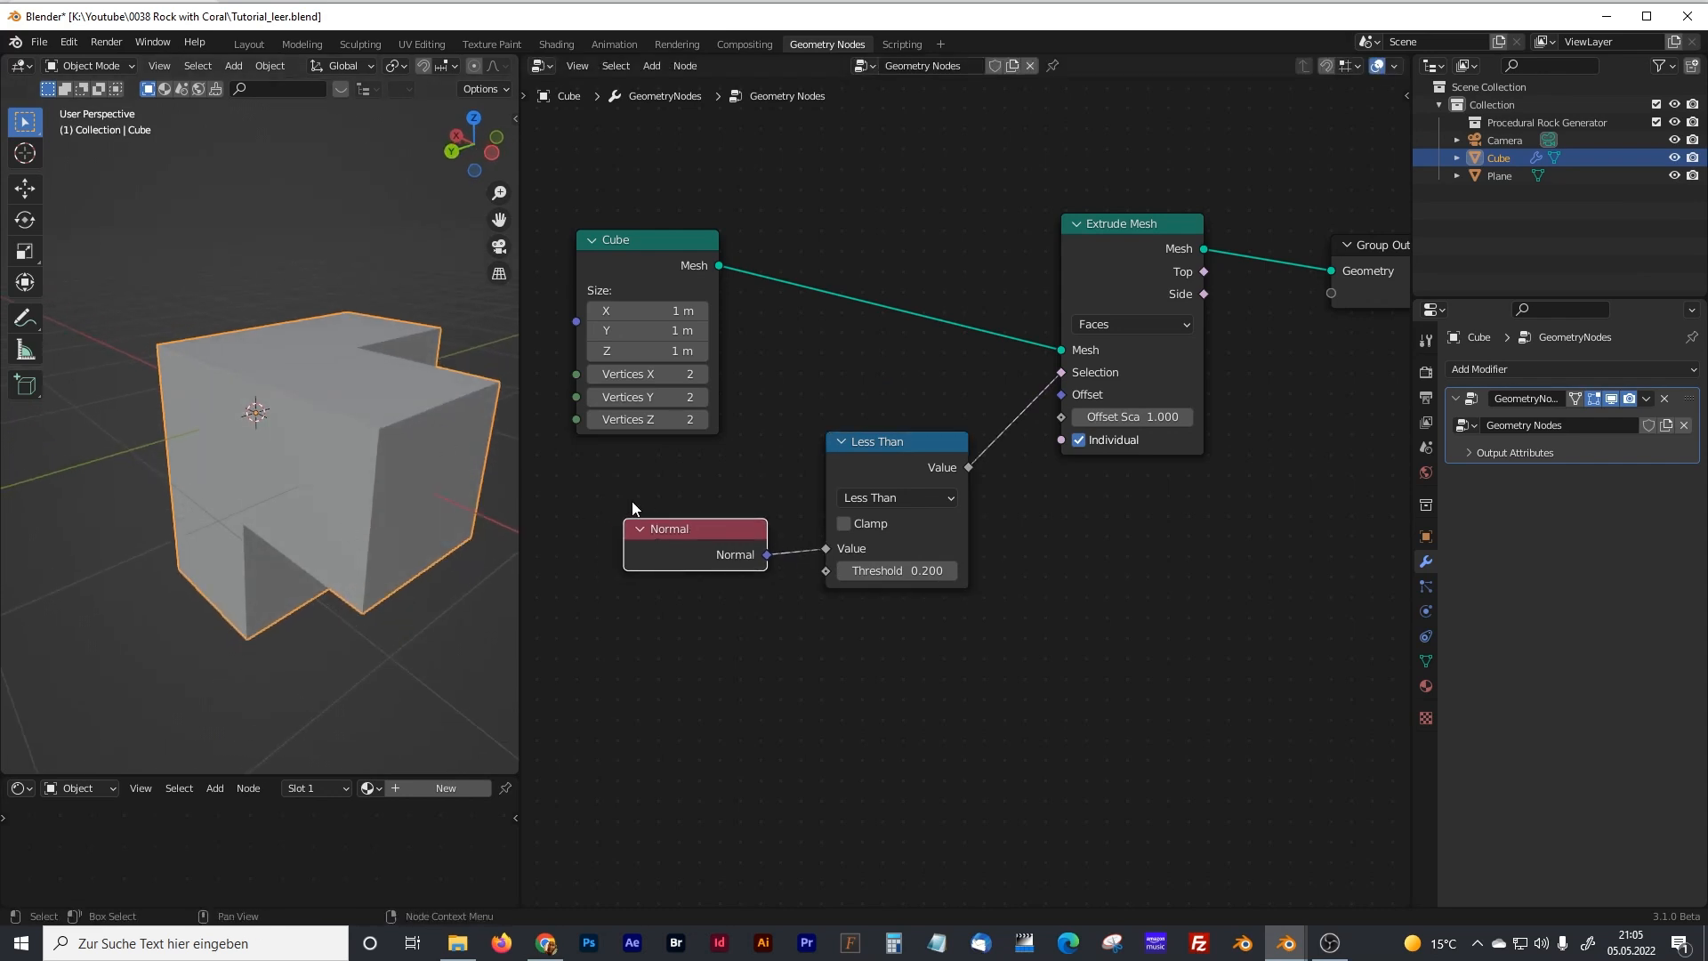
pyautogui.moveTo(886, 455); pyautogui.dragTo(886, 447)
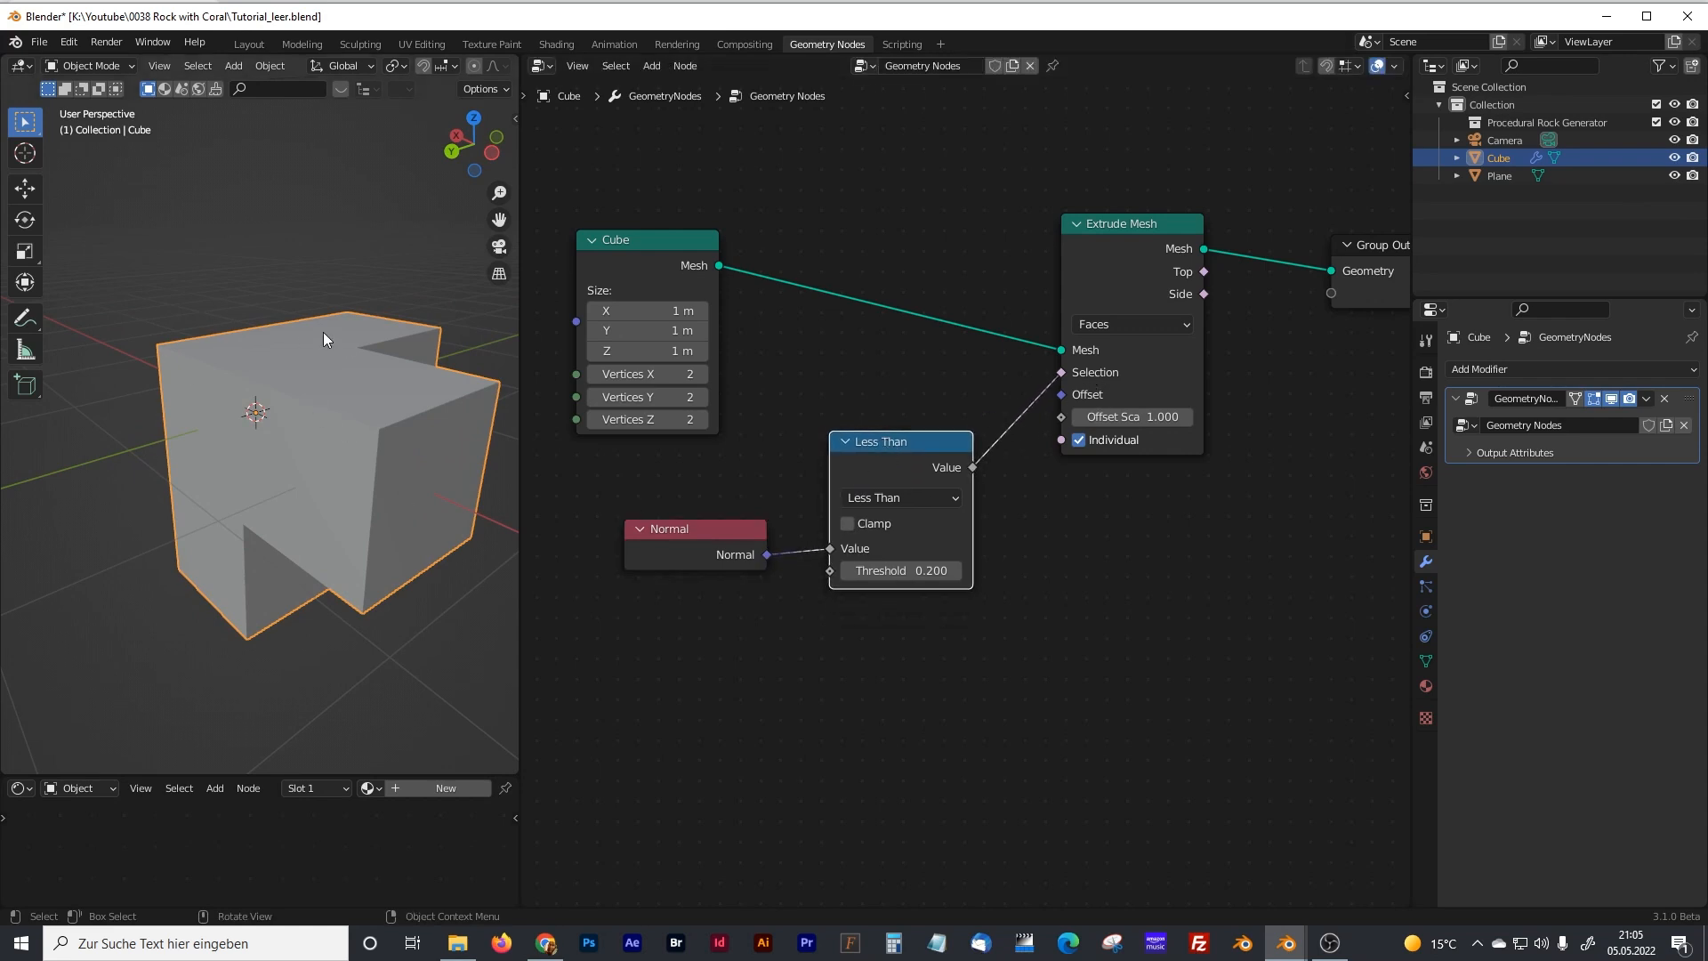
pyautogui.moveTo(735, 530); pyautogui.dragTo(741, 525)
# - Turn off Individual on the Extrude Mesh node and move Group Output farther away from it
pyautogui.moveTo(1087, 541); pyautogui.dragTo(922, 600, button='middle')
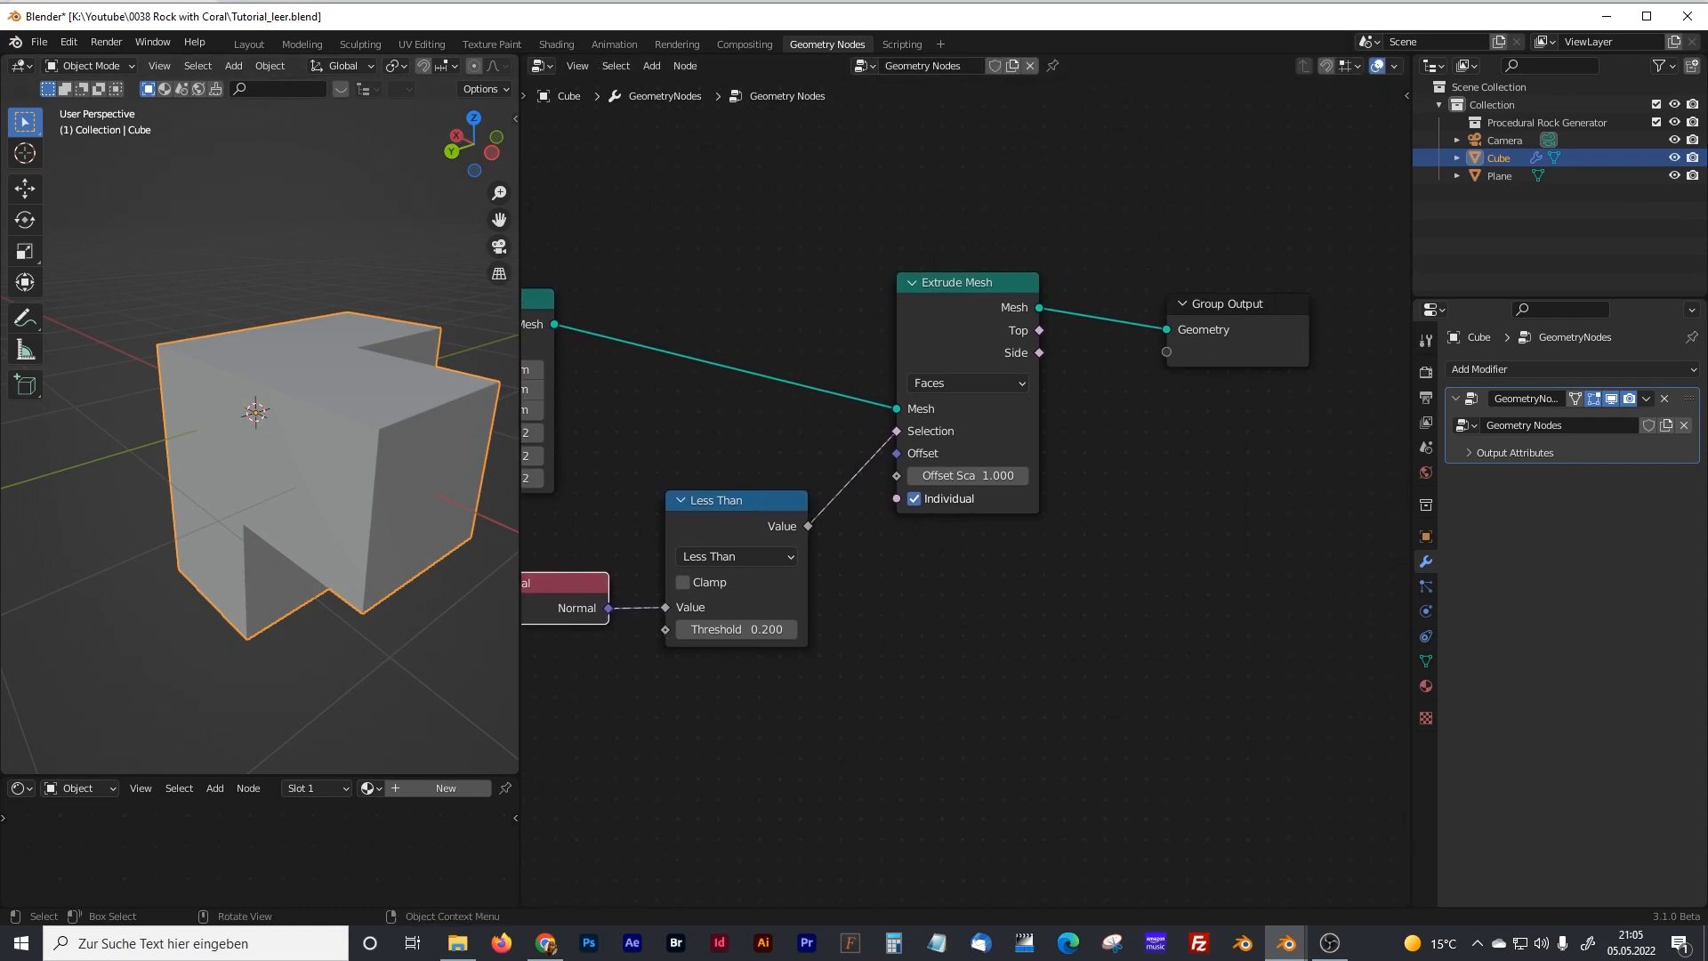
pyautogui.click(913, 499)
pyautogui.moveTo(350, 473); pyautogui.dragTo(386, 474, button='middle')
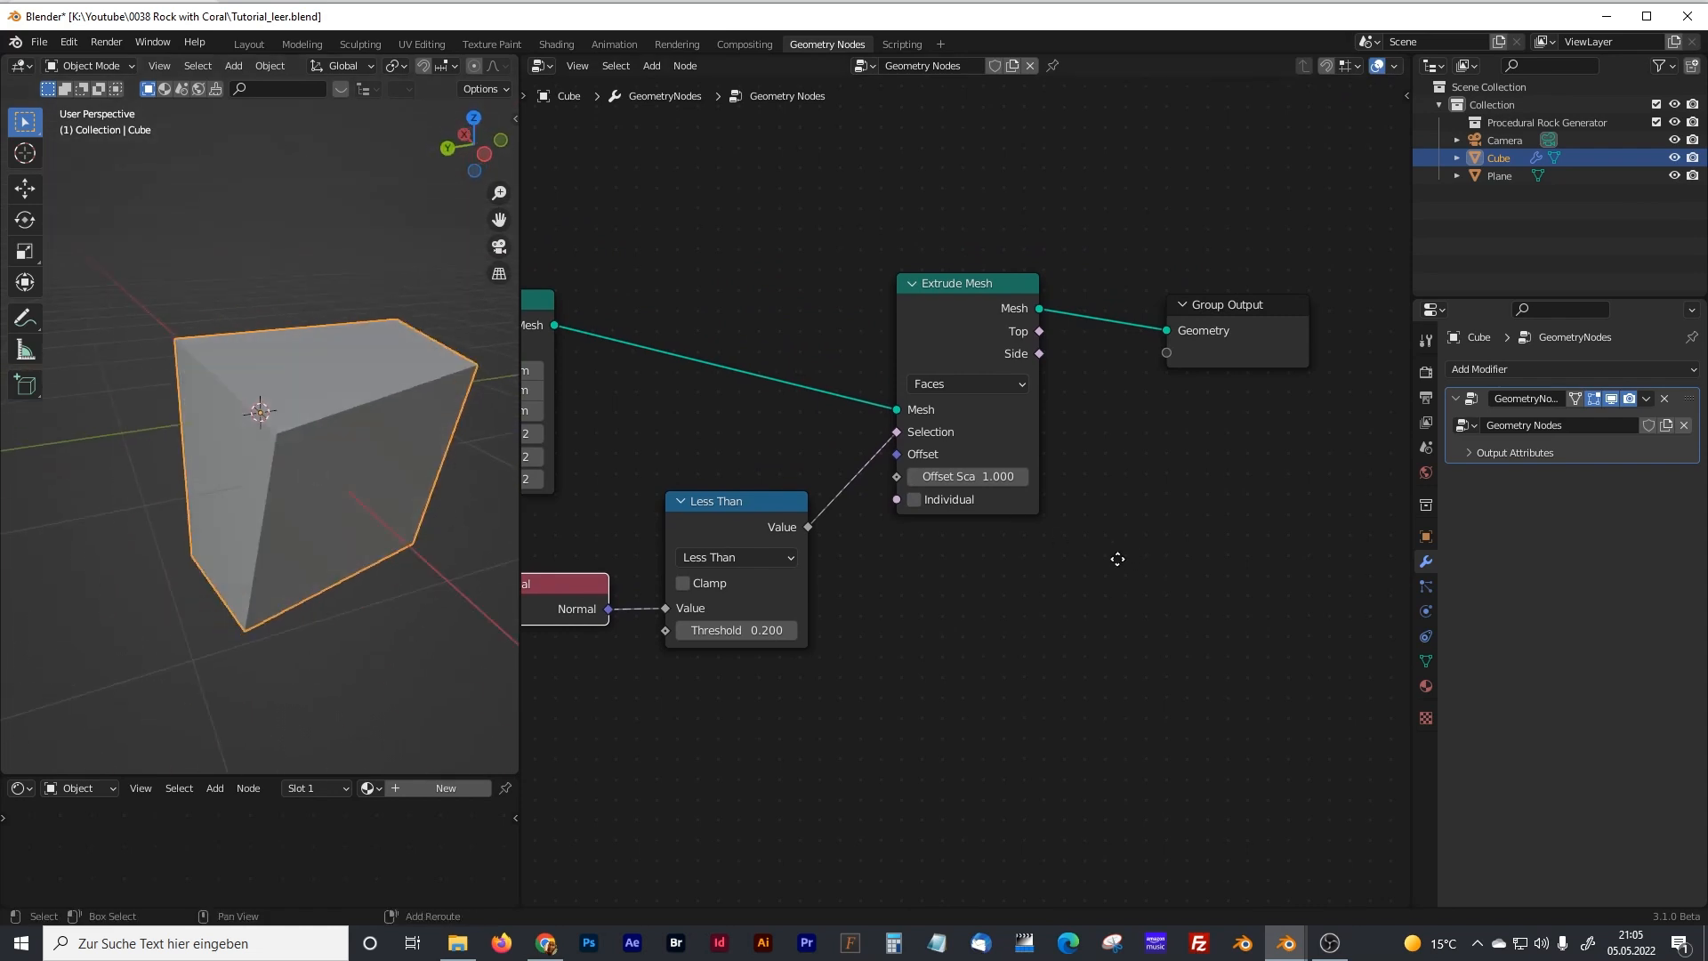
pyautogui.moveTo(1118, 565); pyautogui.dragTo(936, 612, button='middle')
pyautogui.moveTo(1057, 349); pyautogui.dragTo(1274, 346)
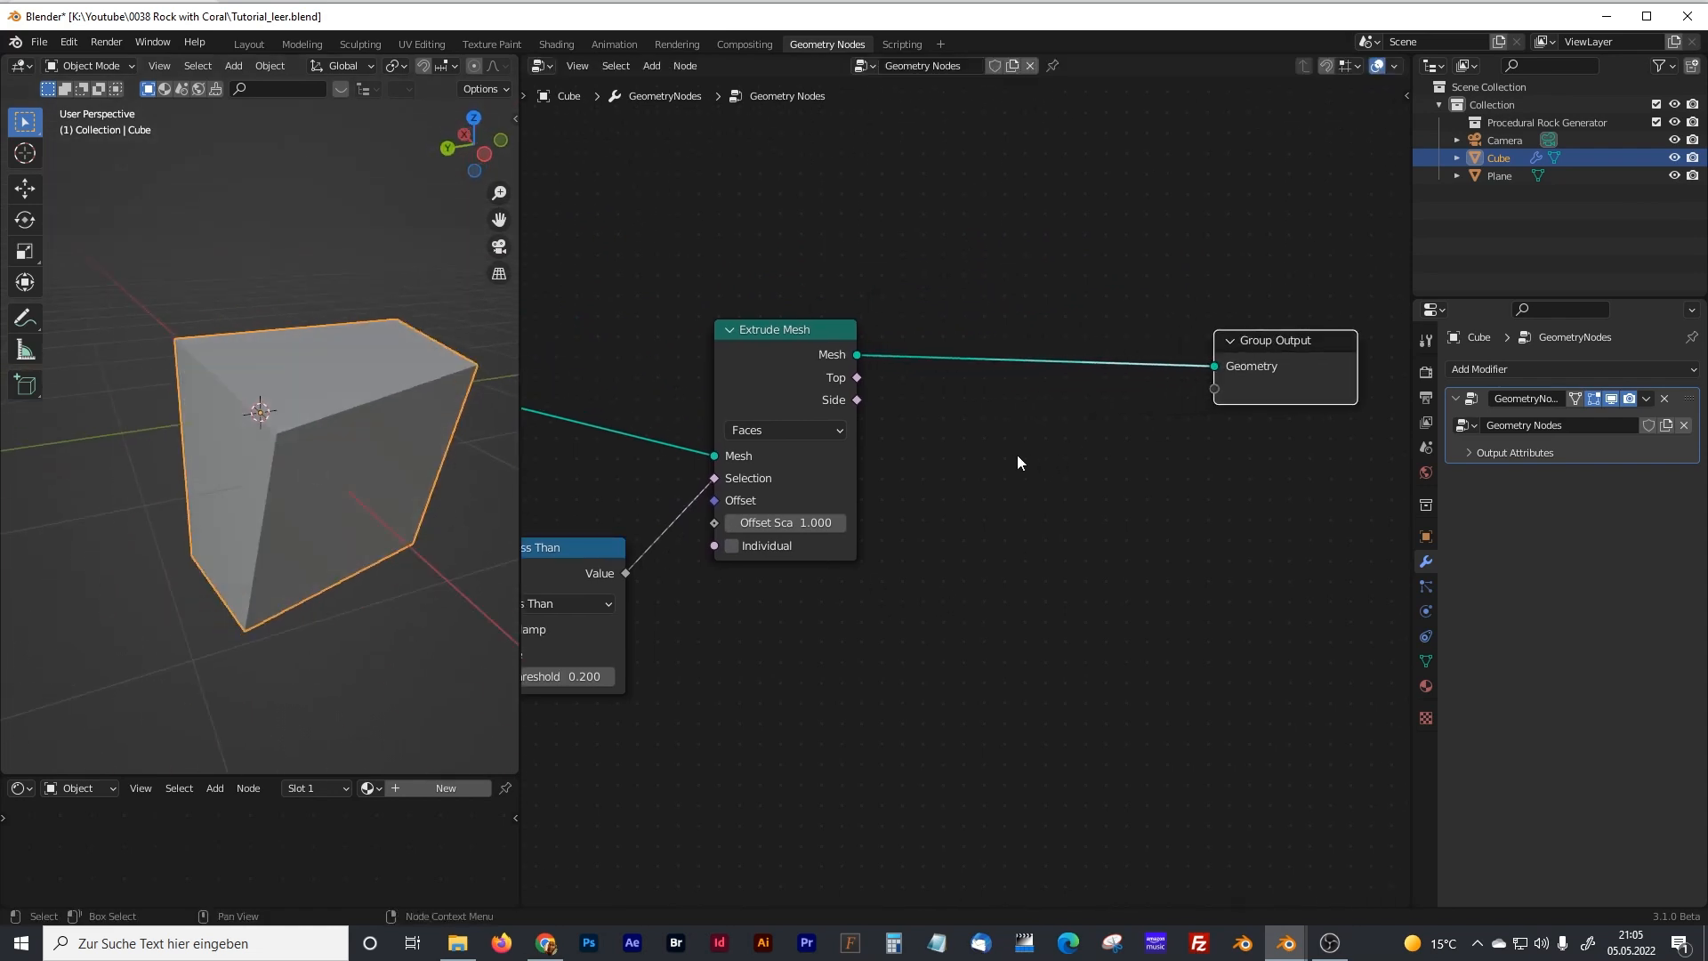
# - Duplicate the Extrude Mesh node and insert the copy on the link between the original and Group Output
pyautogui.moveTo(1016, 462); pyautogui.dragTo(962, 473, button='middle')
pyautogui.click(691, 345)
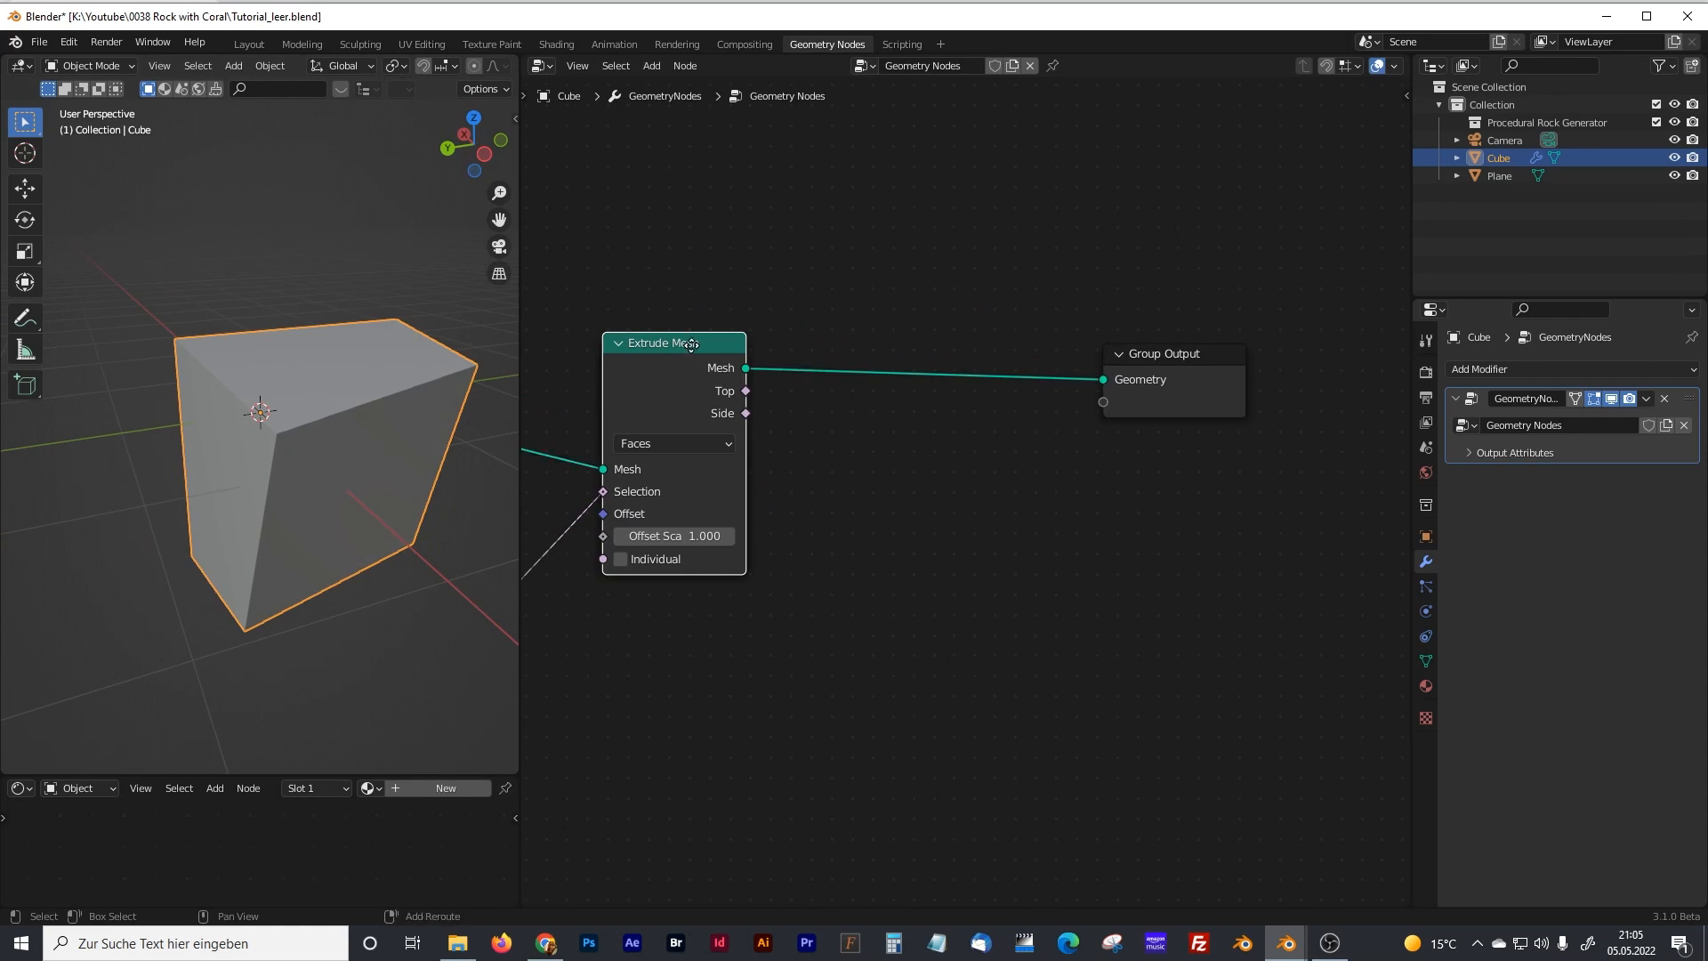
pyautogui.hotkey('shift', 'd')
pyautogui.click(921, 344)
pyautogui.moveTo(471, 399); pyautogui.dragTo(409, 422, button='middle')
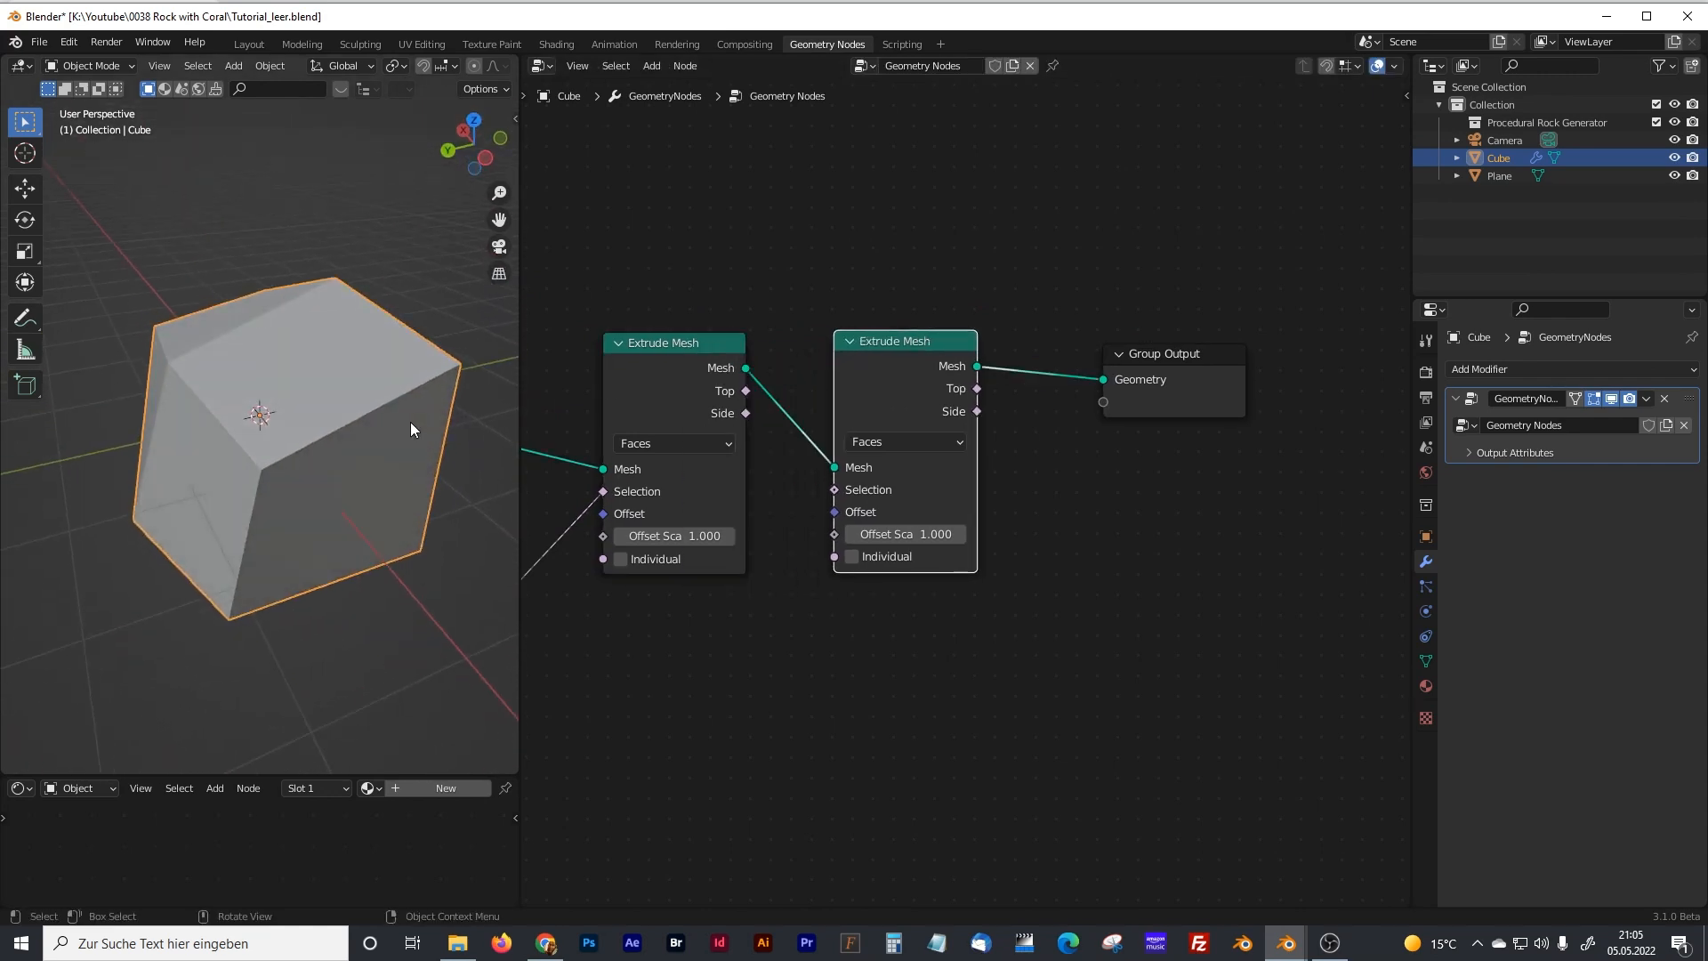
# - Set Offset Scale to 2.100 on the first Extrude Mesh and 0.800 on the second, spacing the nodes farther apart
pyautogui.moveTo(676, 536); pyautogui.dragTo(762, 535)
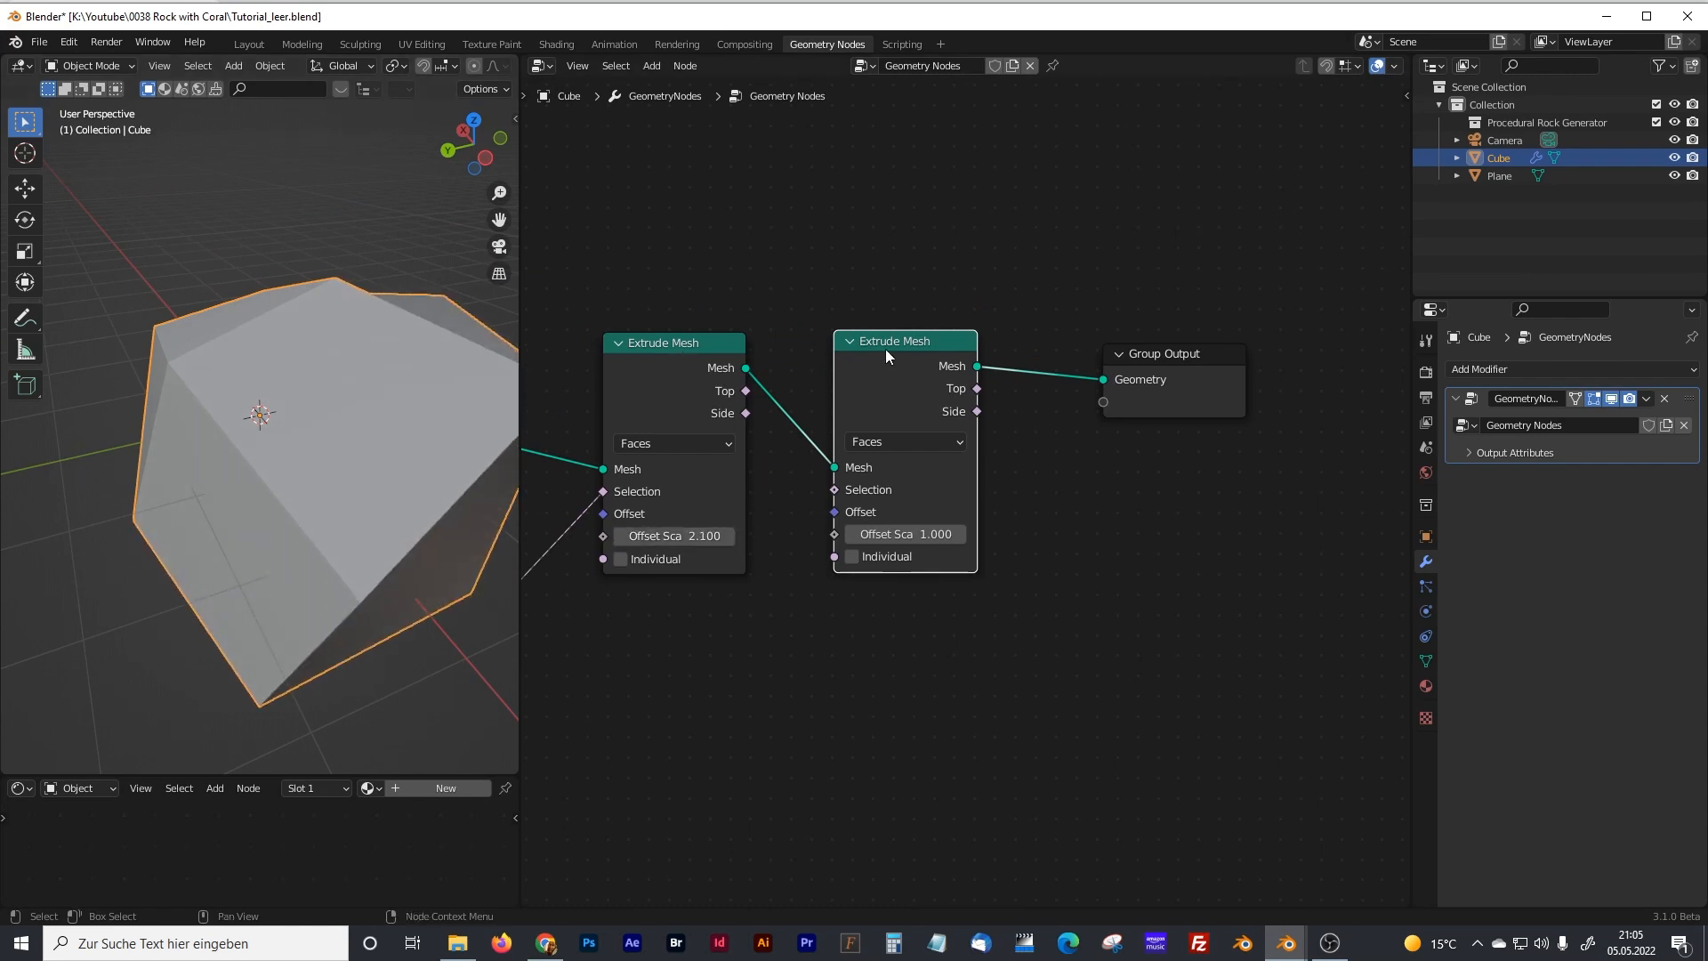
pyautogui.moveTo(886, 352); pyautogui.dragTo(918, 351)
pyautogui.moveTo(1127, 351); pyautogui.dragTo(1240, 352)
pyautogui.moveTo(929, 343); pyautogui.dragTo(991, 347)
pyautogui.moveTo(621, 345); pyautogui.dragTo(644, 346)
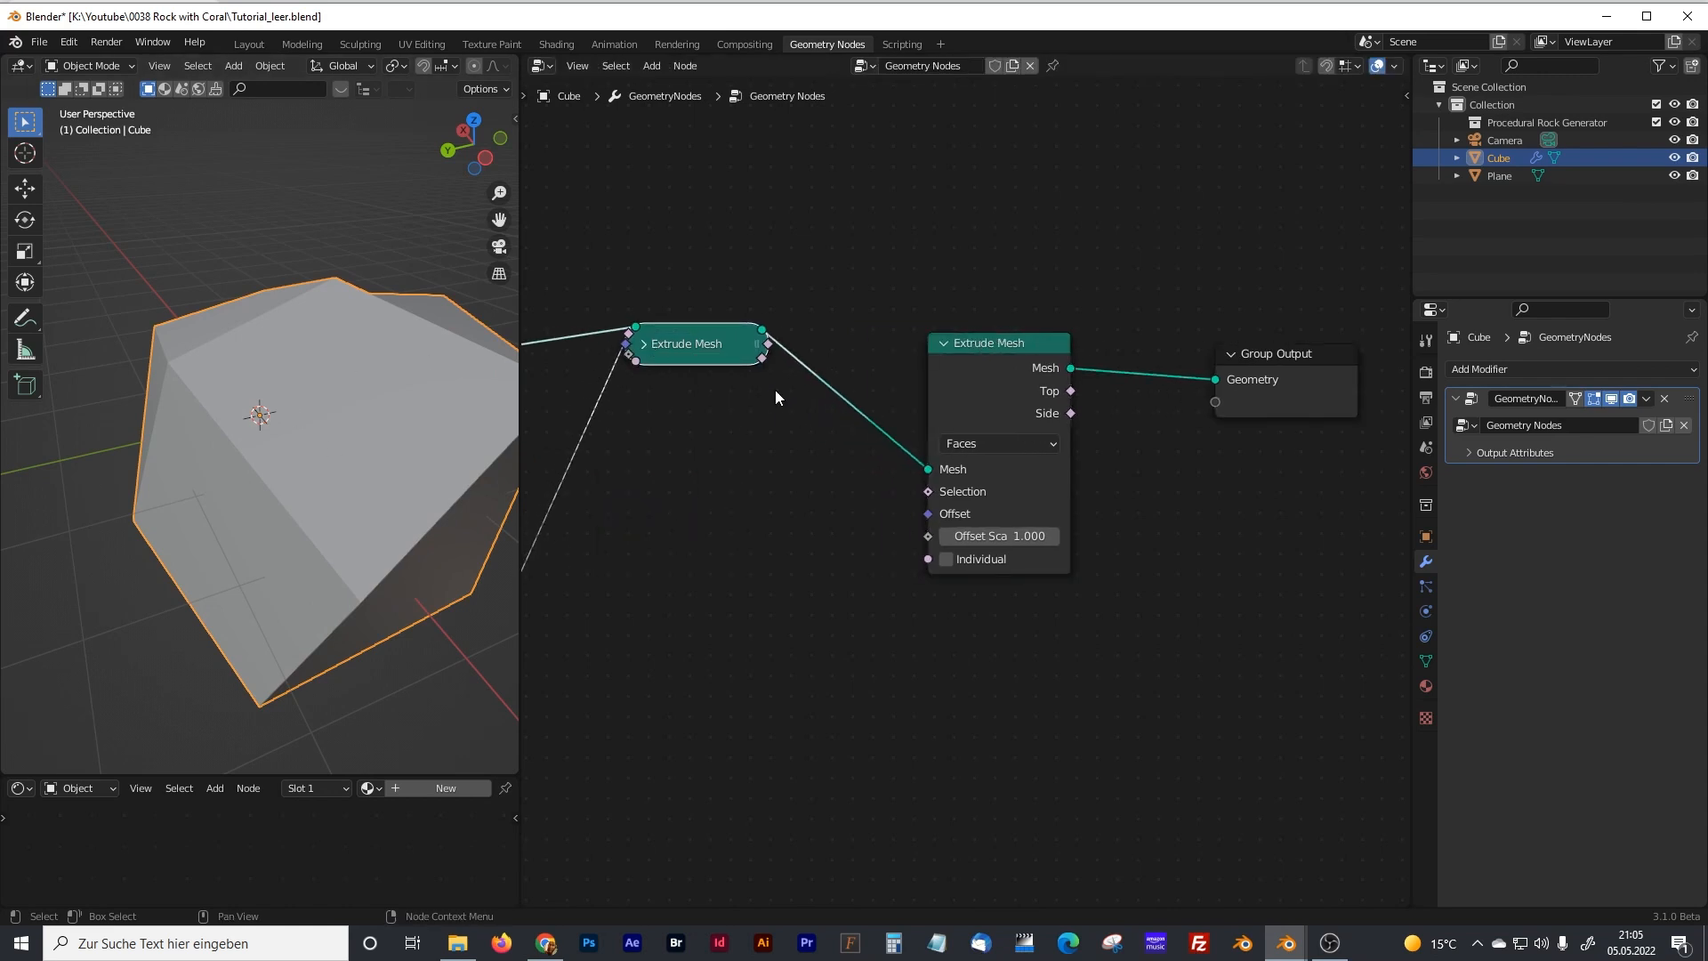
pyautogui.click(643, 345)
pyautogui.moveTo(998, 535)
pyautogui.mouseDown()
pyautogui.moveTo(1014, 535)
pyautogui.moveTo(981, 536)
pyautogui.mouseUp()
# - Duplicate the second Extrude Mesh node and insert the copy before Group Output, after moving Group Output away to make room
pyautogui.moveTo(1162, 472); pyautogui.dragTo(986, 499, button='middle')
pyautogui.moveTo(831, 368); pyautogui.dragTo(809, 364)
pyautogui.moveTo(1077, 392); pyautogui.dragTo(1288, 386)
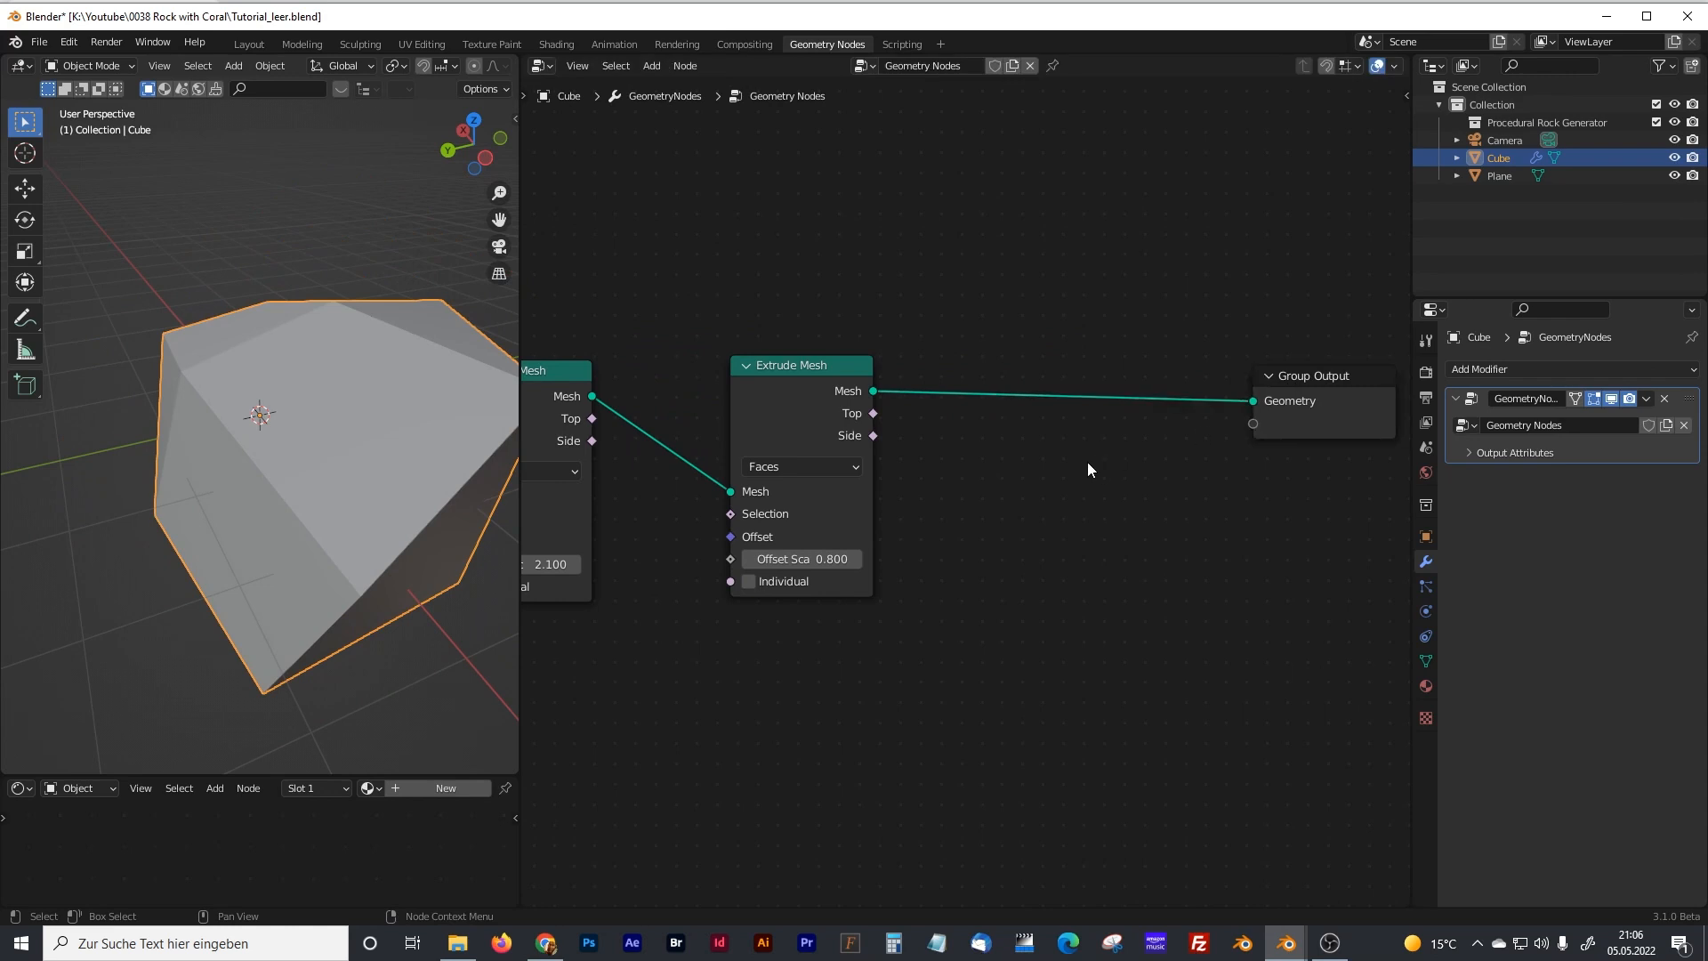
pyautogui.moveTo(799, 365); pyautogui.dragTo(786, 365)
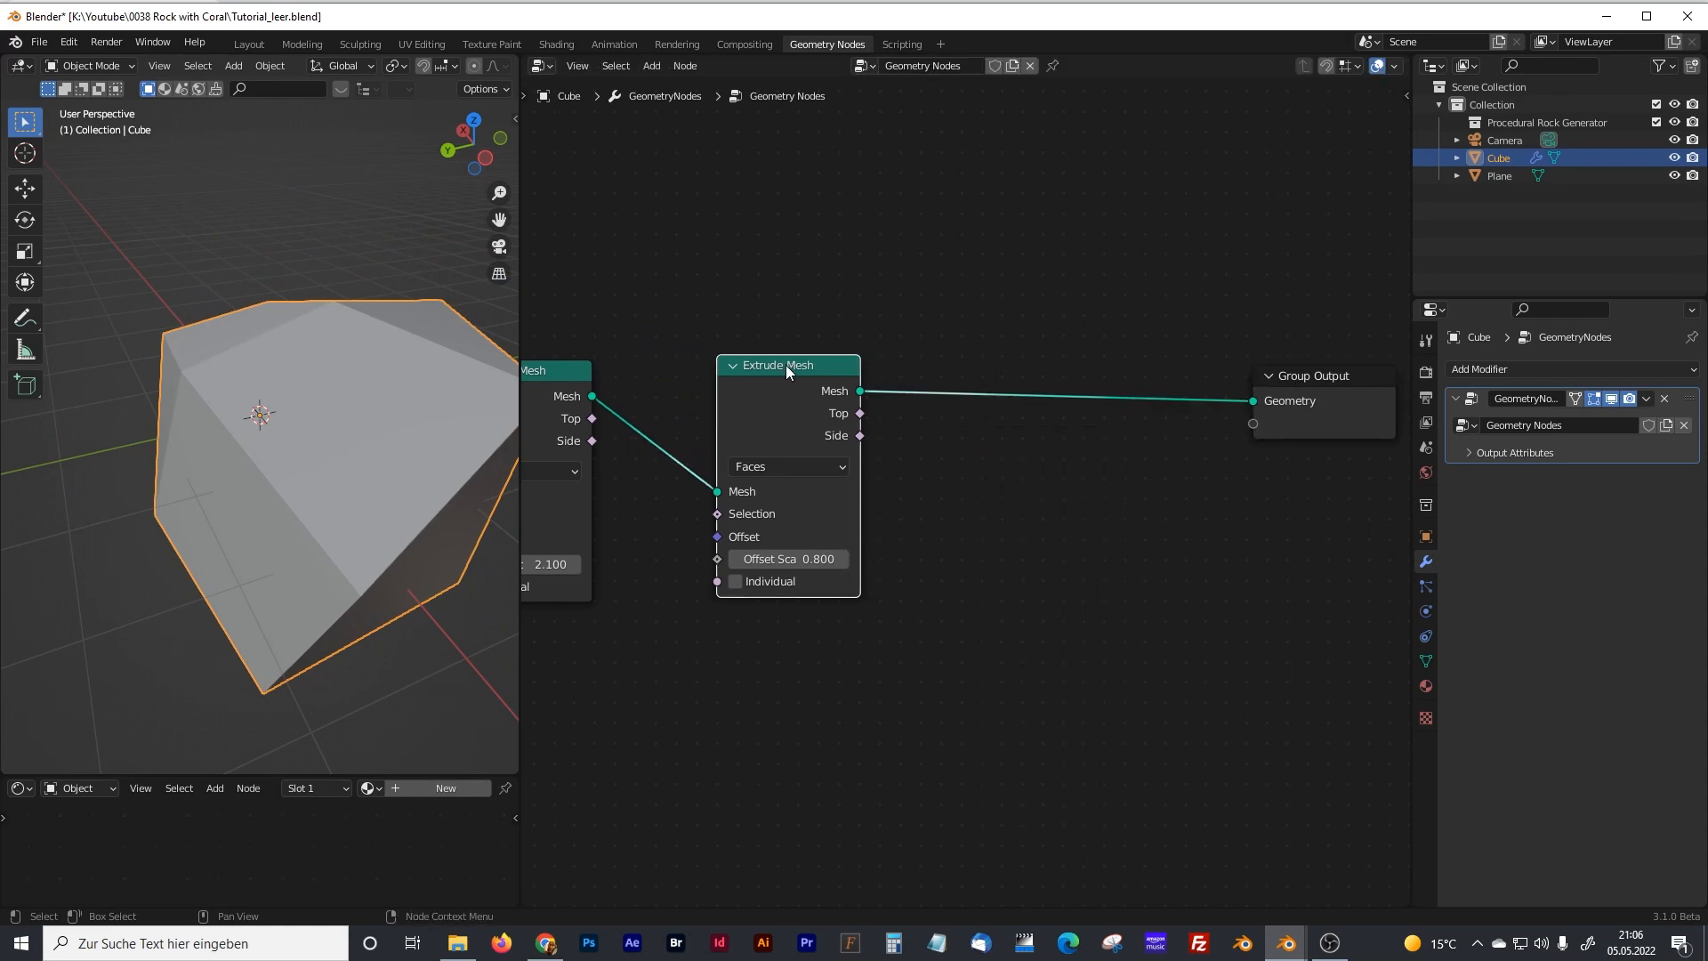
pyautogui.hotkey('shift', 'd')
pyautogui.click(1038, 352)
pyautogui.moveTo(1018, 357); pyautogui.dragTo(1030, 369)
pyautogui.moveTo(476, 336); pyautogui.dragTo(647, 396, button='middle')
pyautogui.click(783, 374)
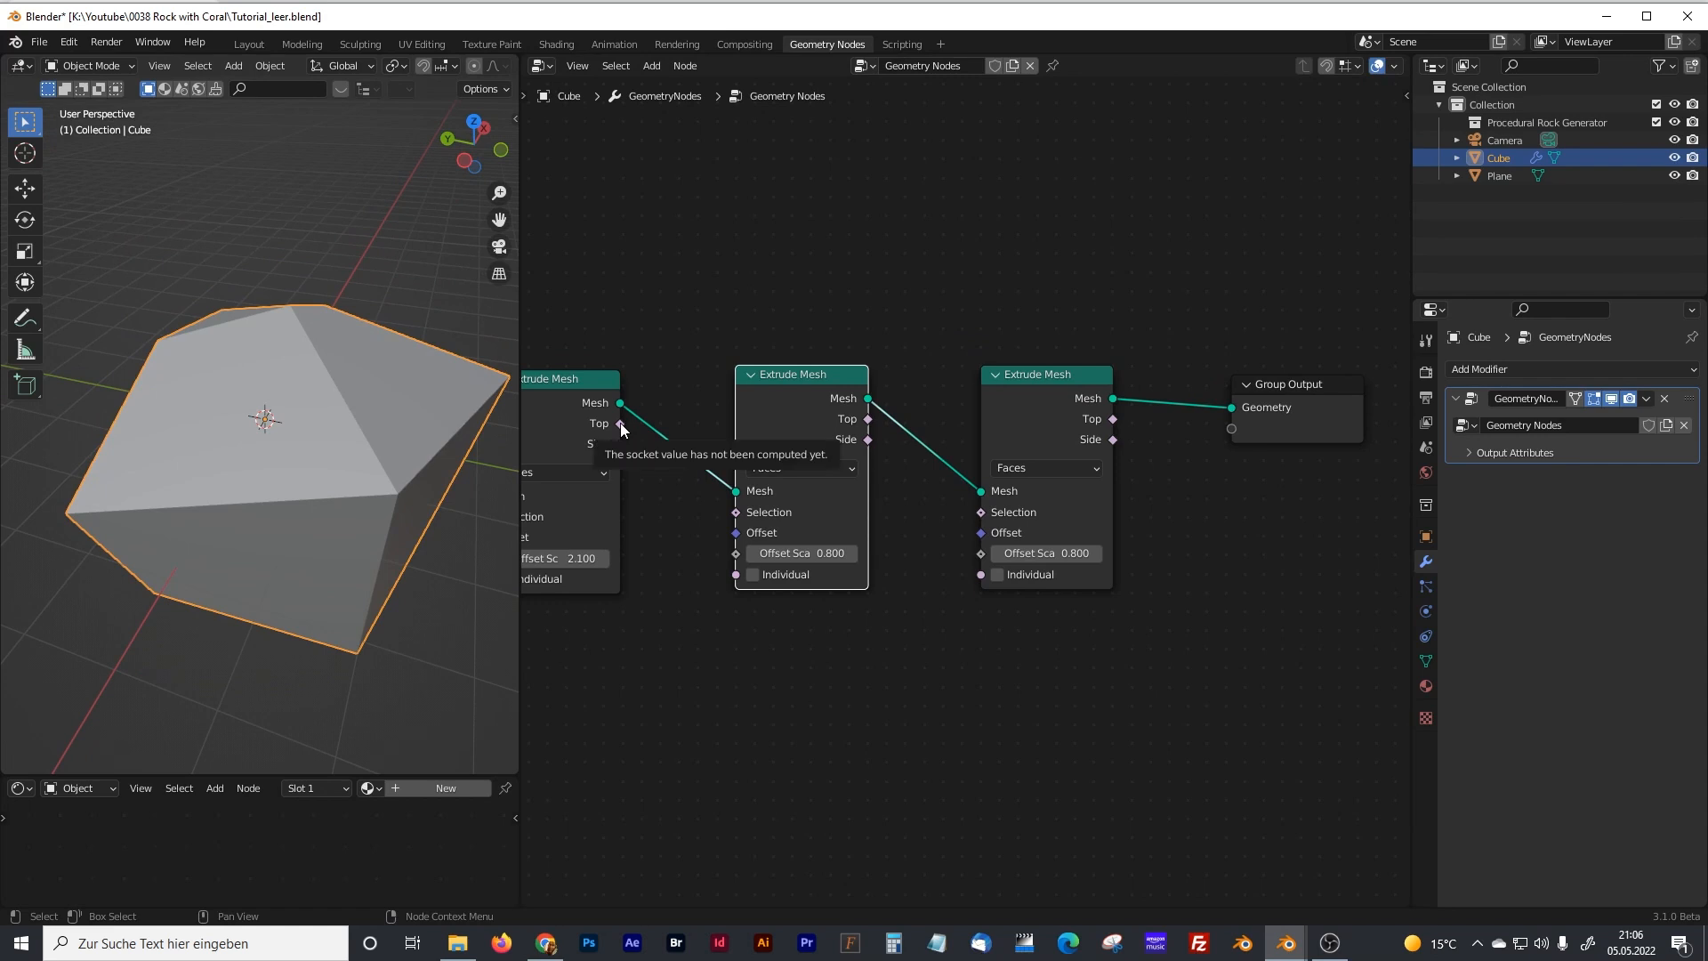
# - Try connecting the first Extrude Mesh's Top output to the third Extrude Mesh's Selection input
pyautogui.moveTo(583, 383); pyautogui.dragTo(592, 371)
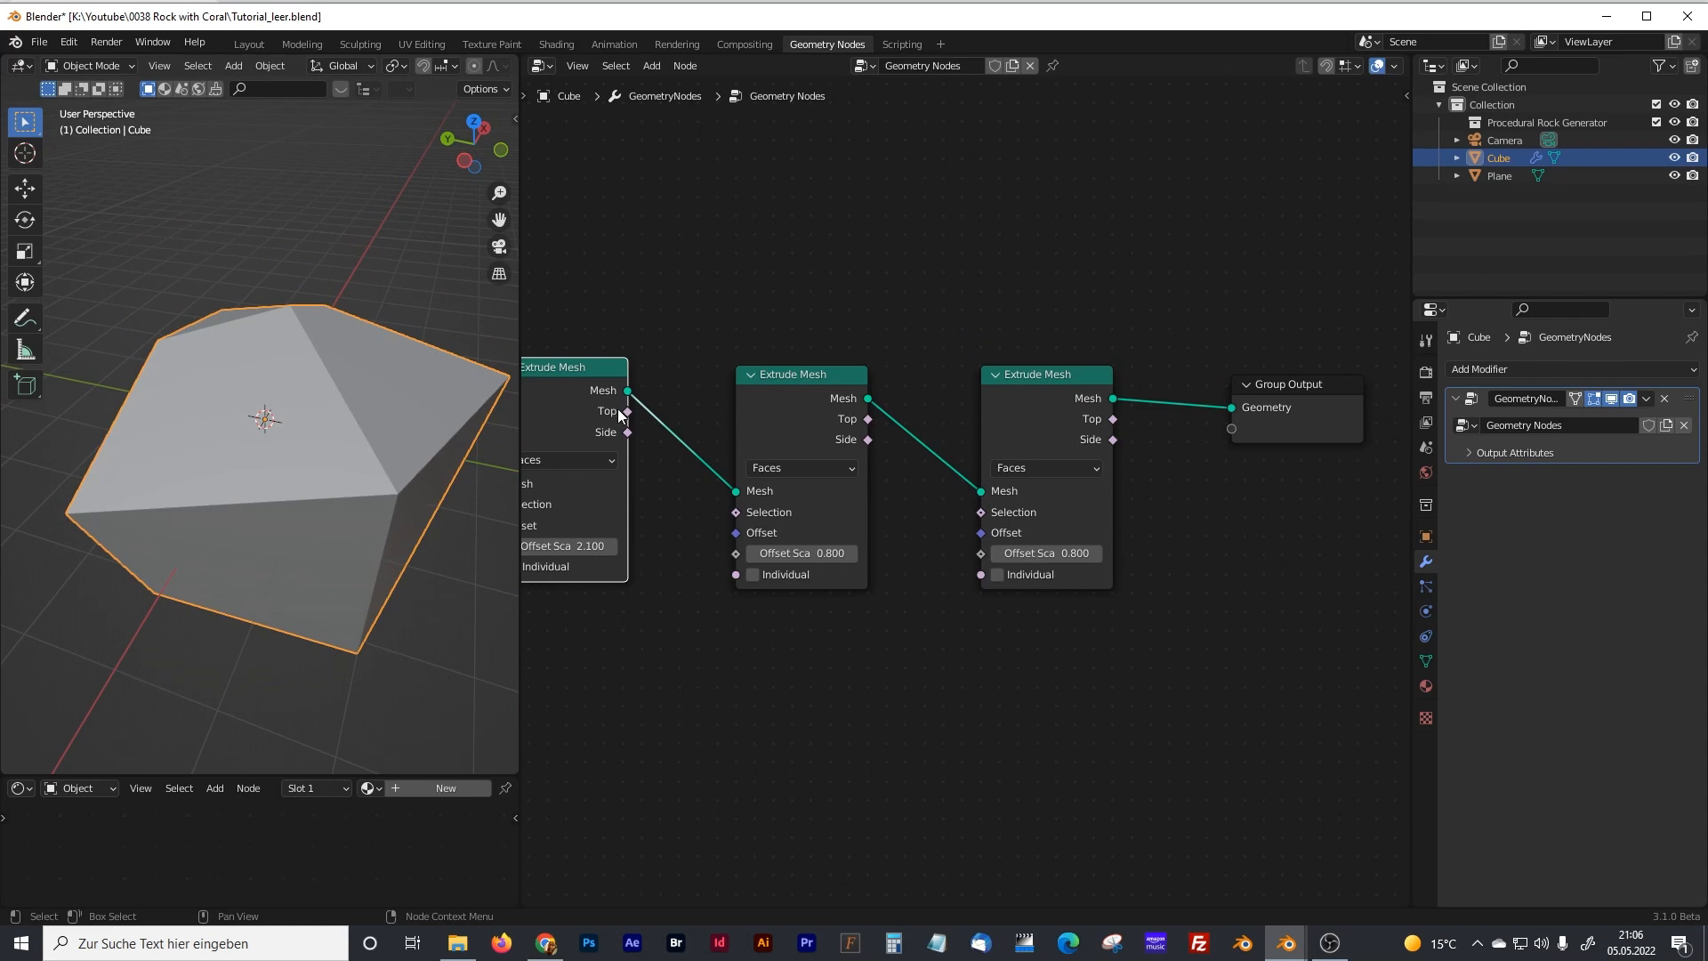
pyautogui.moveTo(592, 372); pyautogui.dragTo(980, 513)
pyautogui.moveTo(248, 487); pyautogui.dragTo(408, 468, button='middle')
pyautogui.moveTo(822, 374); pyautogui.dragTo(828, 376)
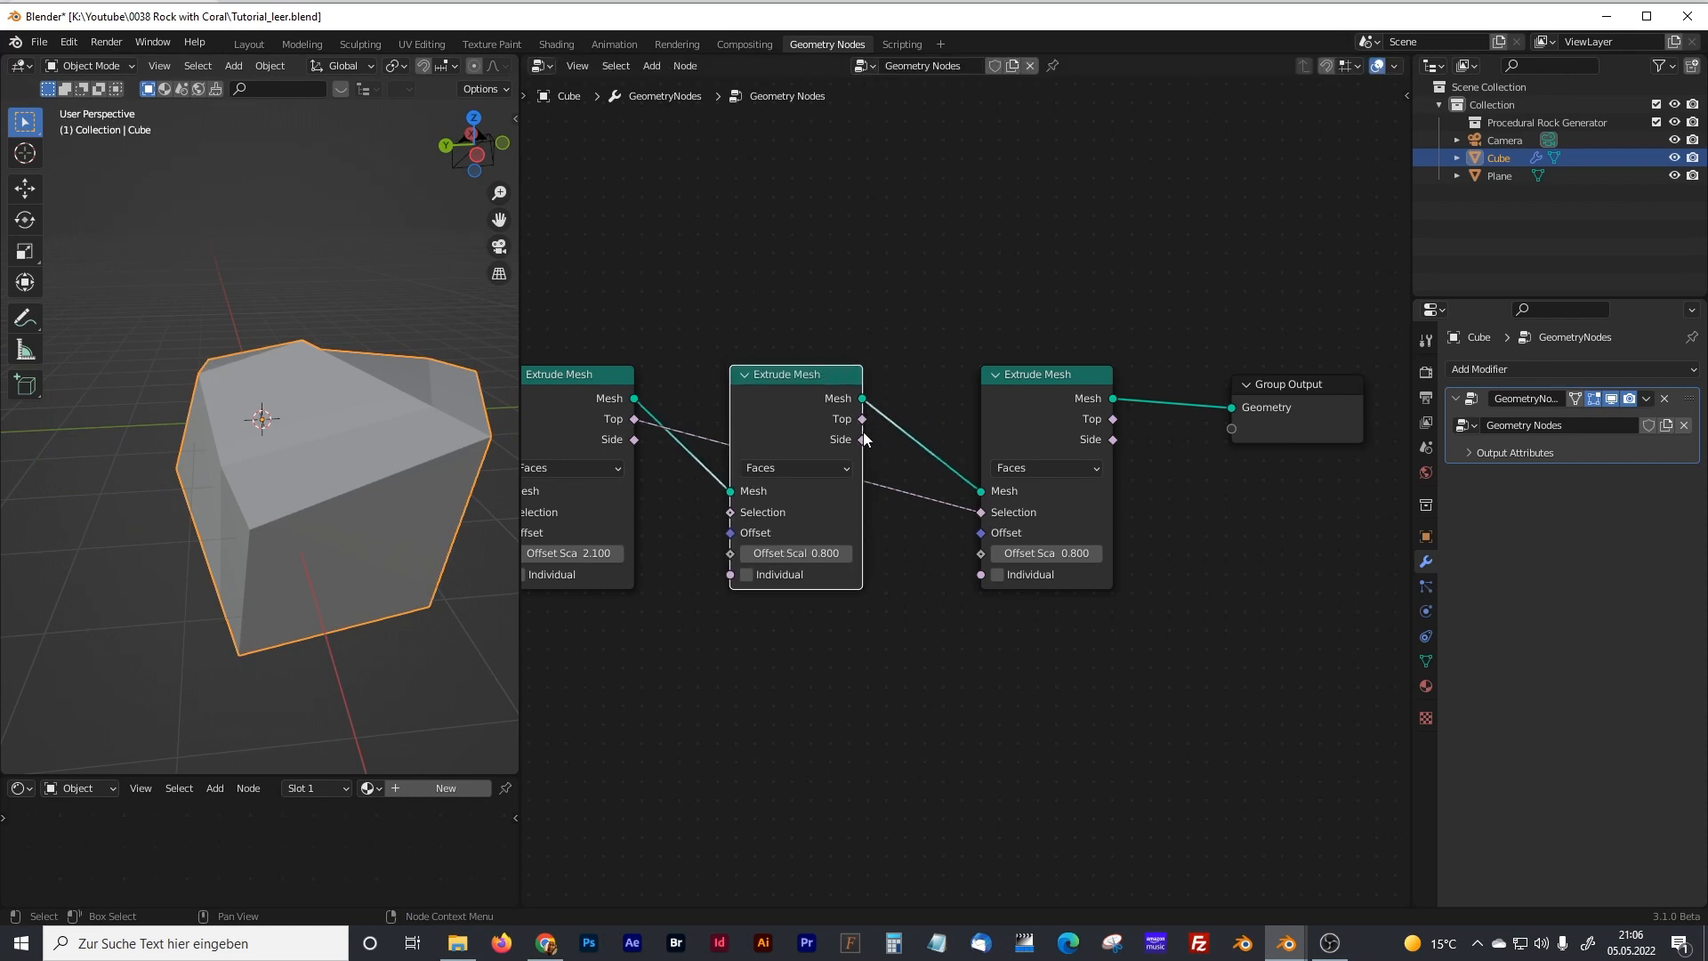
# - Try the second Extrude Mesh's Side output as the third one's Selection, and cut that link again
pyautogui.moveTo(862, 437); pyautogui.dragTo(981, 512)
pyautogui.moveTo(463, 498); pyautogui.dragTo(171, 471, button='middle')
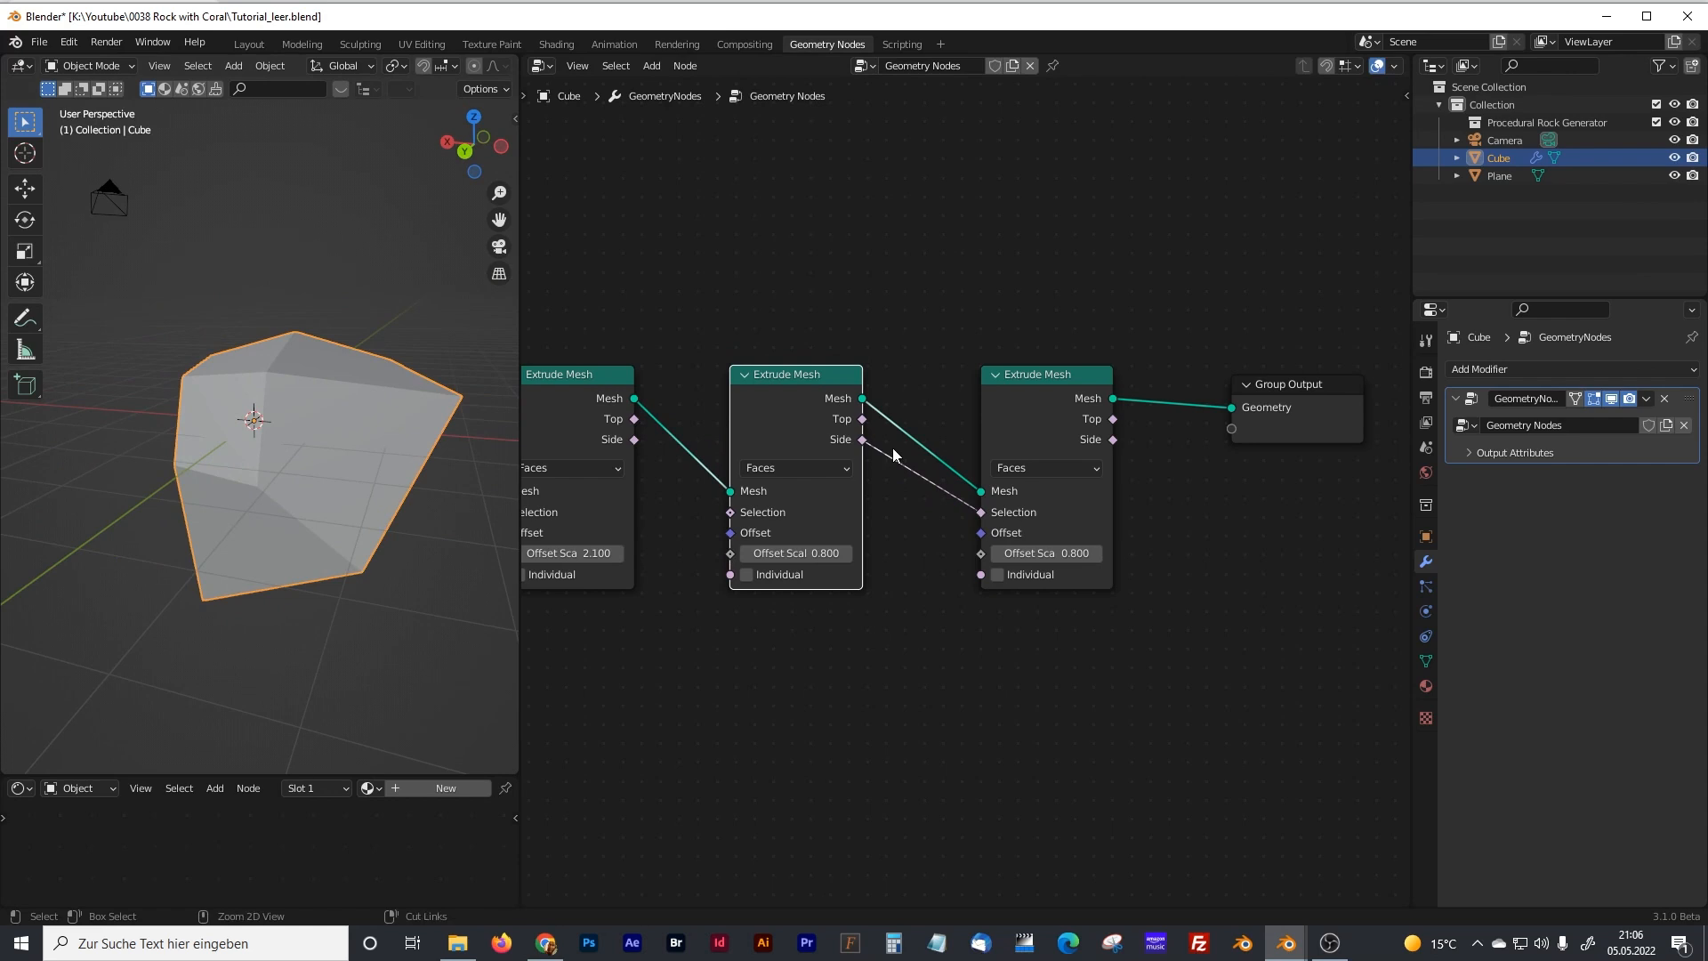
pyautogui.keyDown('ctrl'); pyautogui.moveTo(893, 447); pyautogui.dragTo(892, 479, button='right'); pyautogui.keyUp('ctrl')
pyautogui.moveTo(393, 423); pyautogui.dragTo(462, 493, button='middle')
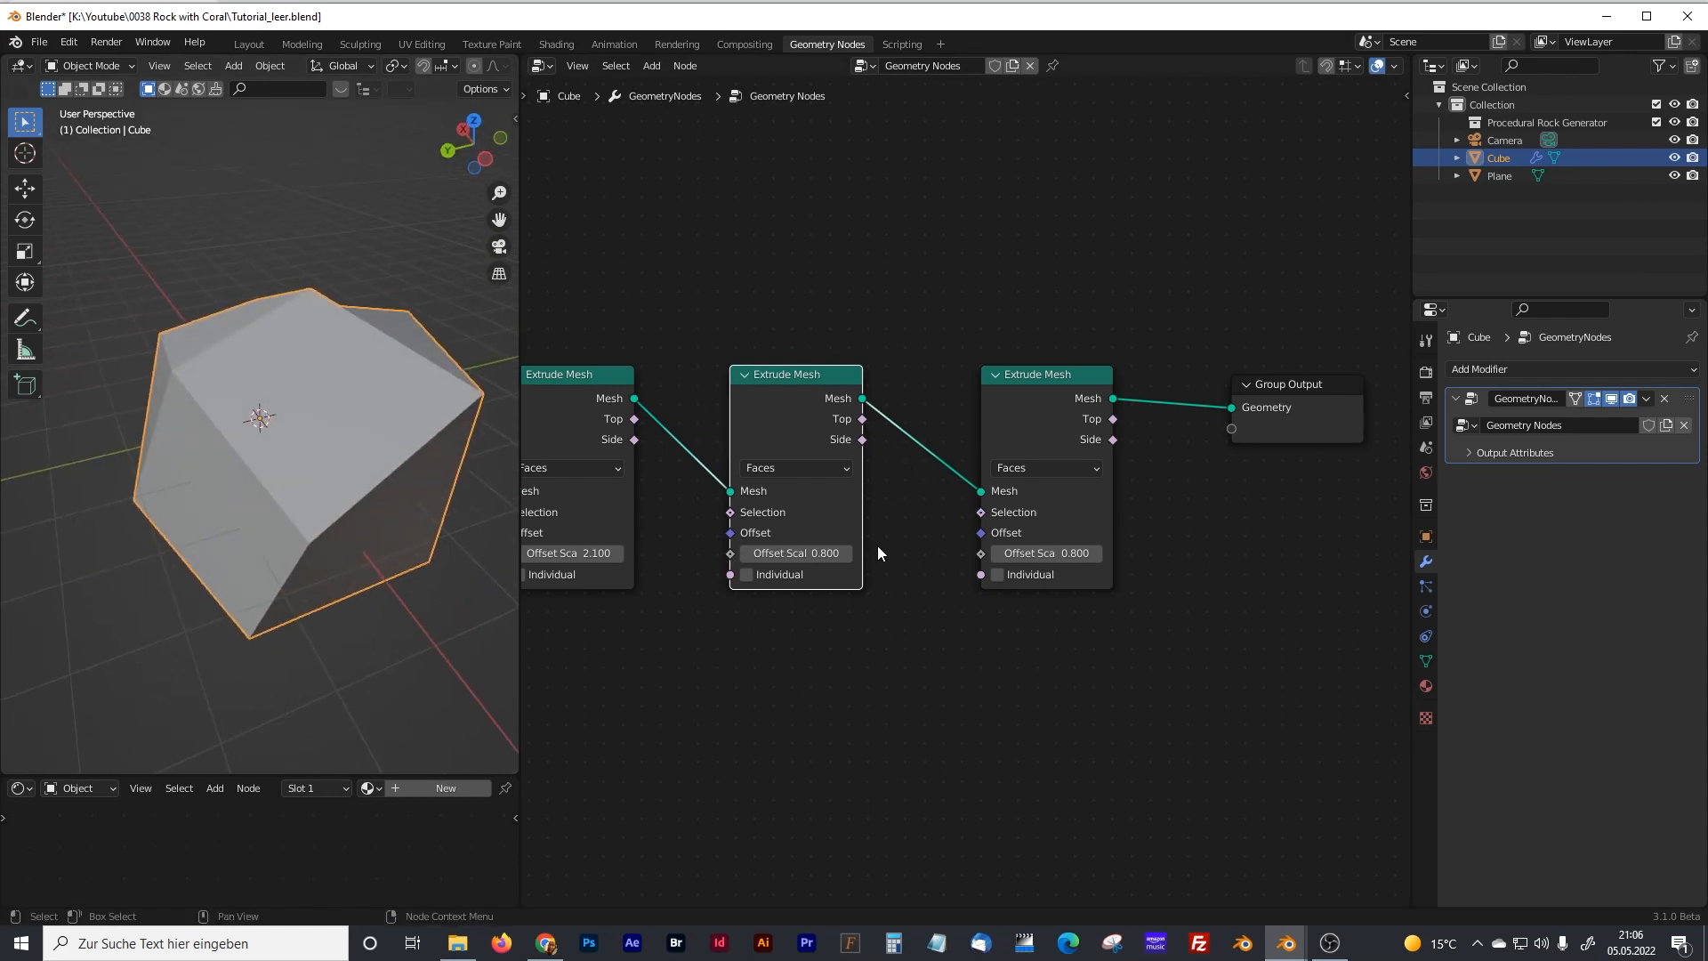
# - Move the third Extrude Mesh closer to the second and Group Output farther away to make room for more nodes
pyautogui.moveTo(1045, 474); pyautogui.dragTo(818, 495, button='middle')
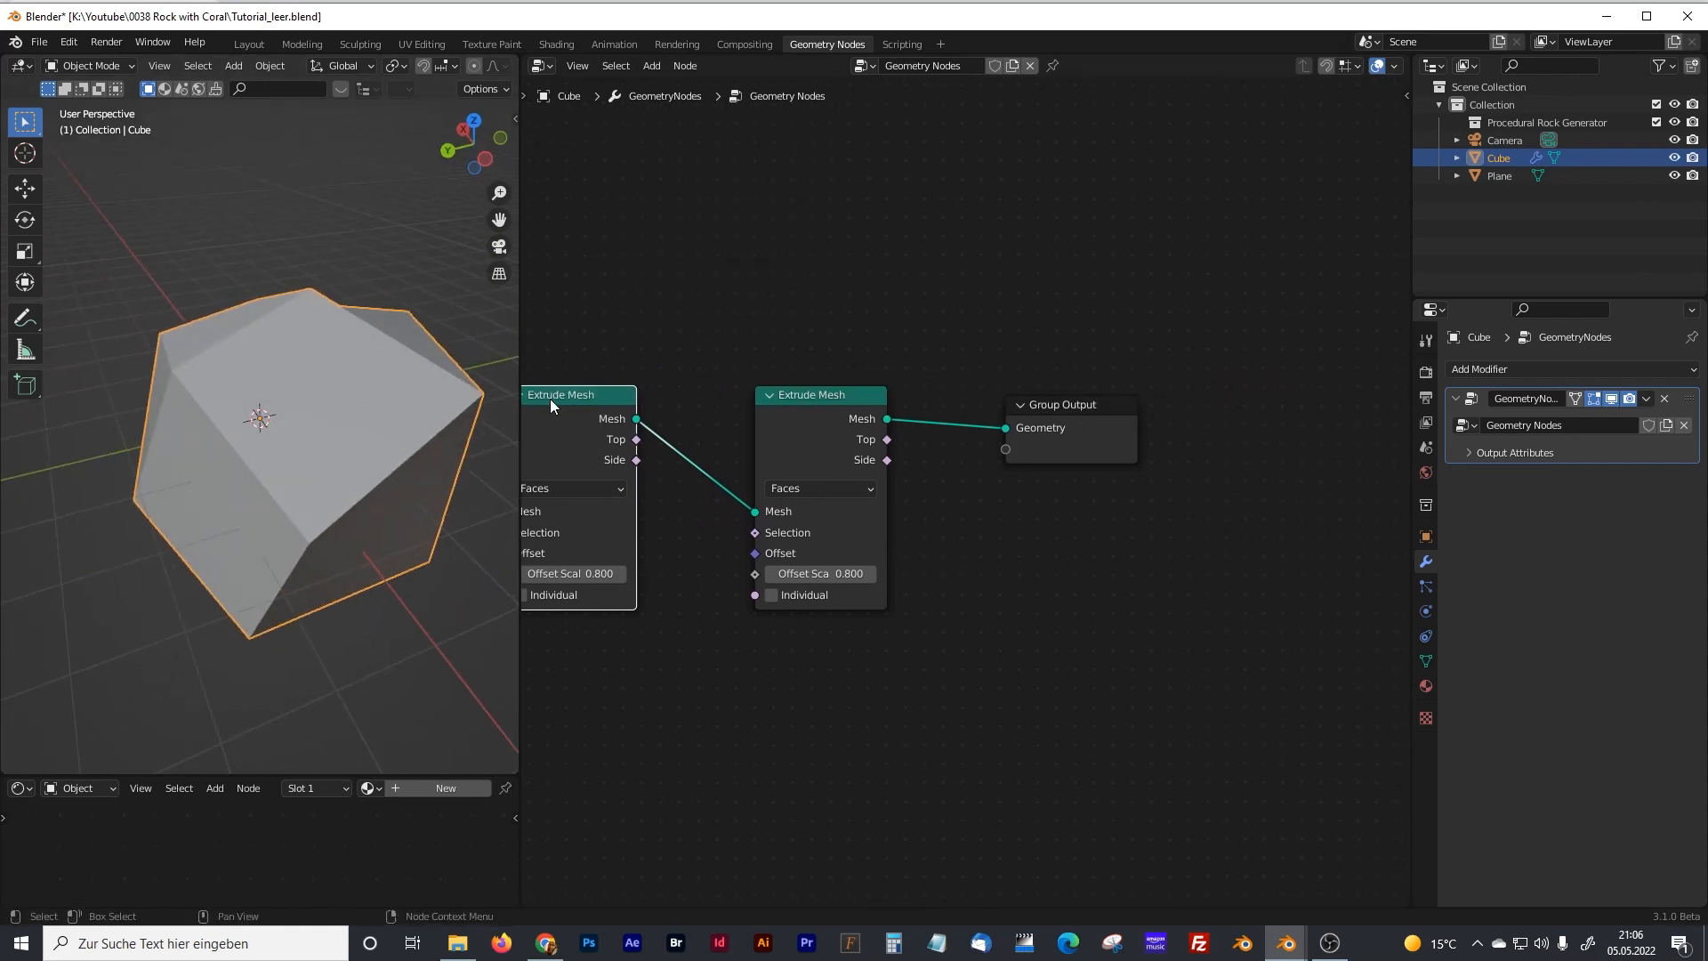
pyautogui.moveTo(1076, 405); pyautogui.dragTo(1259, 399)
pyautogui.moveTo(822, 396); pyautogui.dragTo(784, 399)
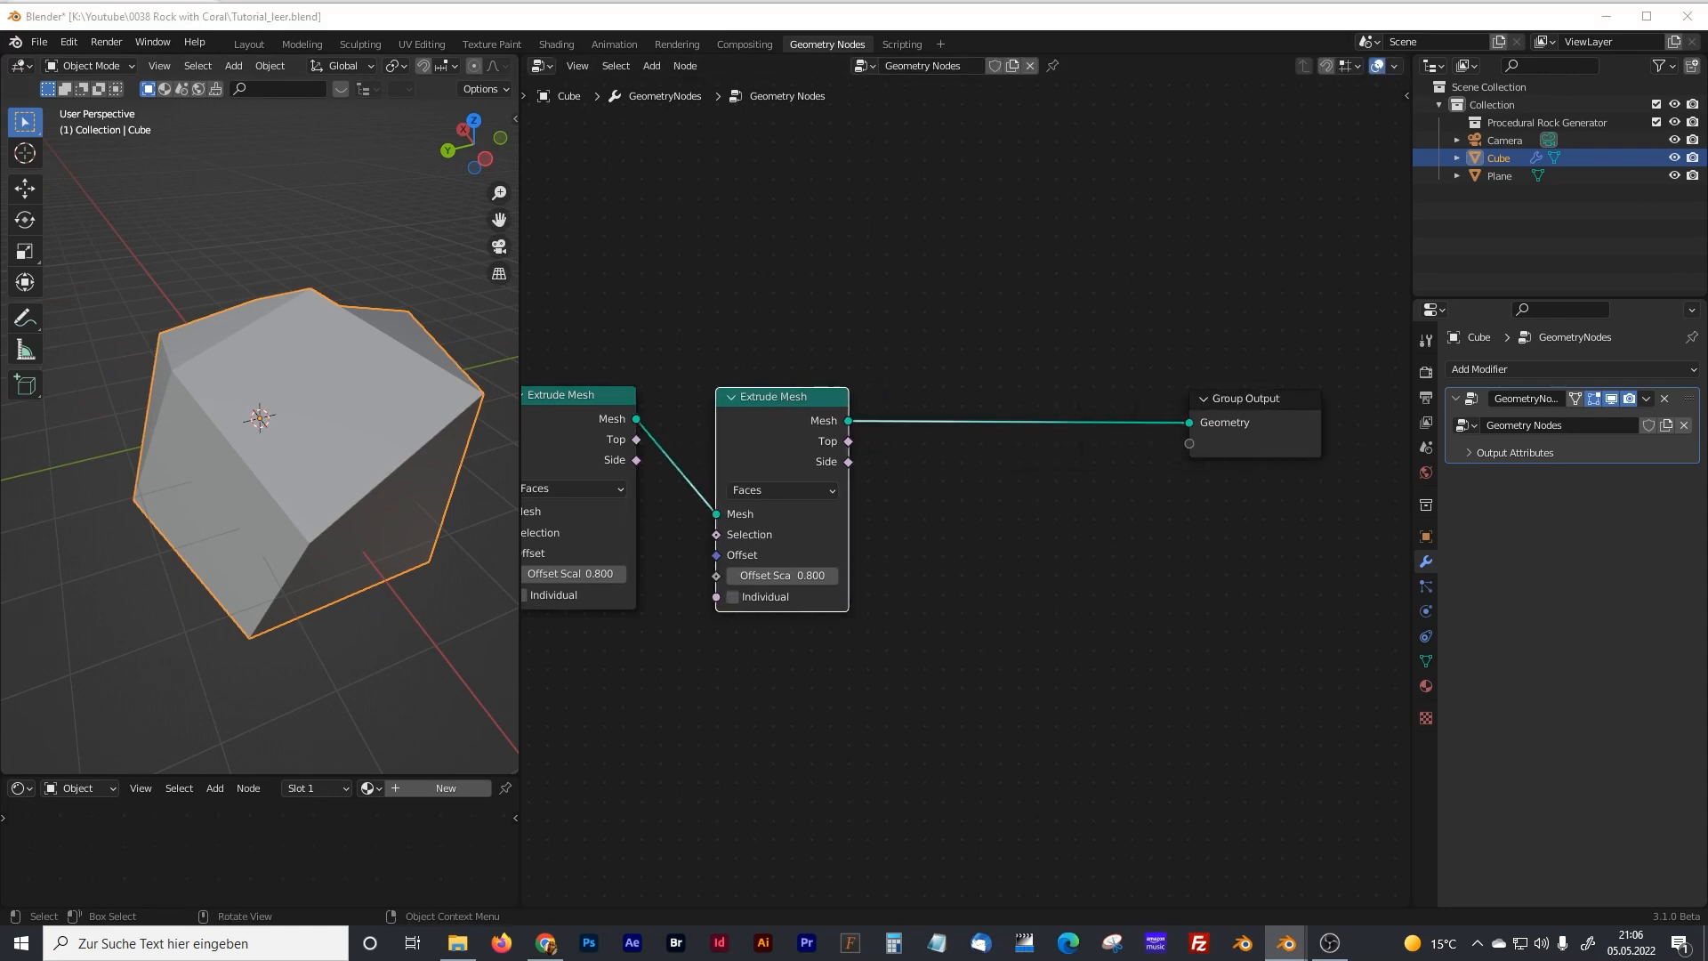
pyautogui.moveTo(977, 525); pyautogui.dragTo(751, 553, button='middle')
pyautogui.moveTo(1005, 425); pyautogui.dragTo(1231, 425)
# - Add a Subdivide Mesh node between the third Extrude Mesh and Group Output and set its Level to 2
pyautogui.click(891, 507)
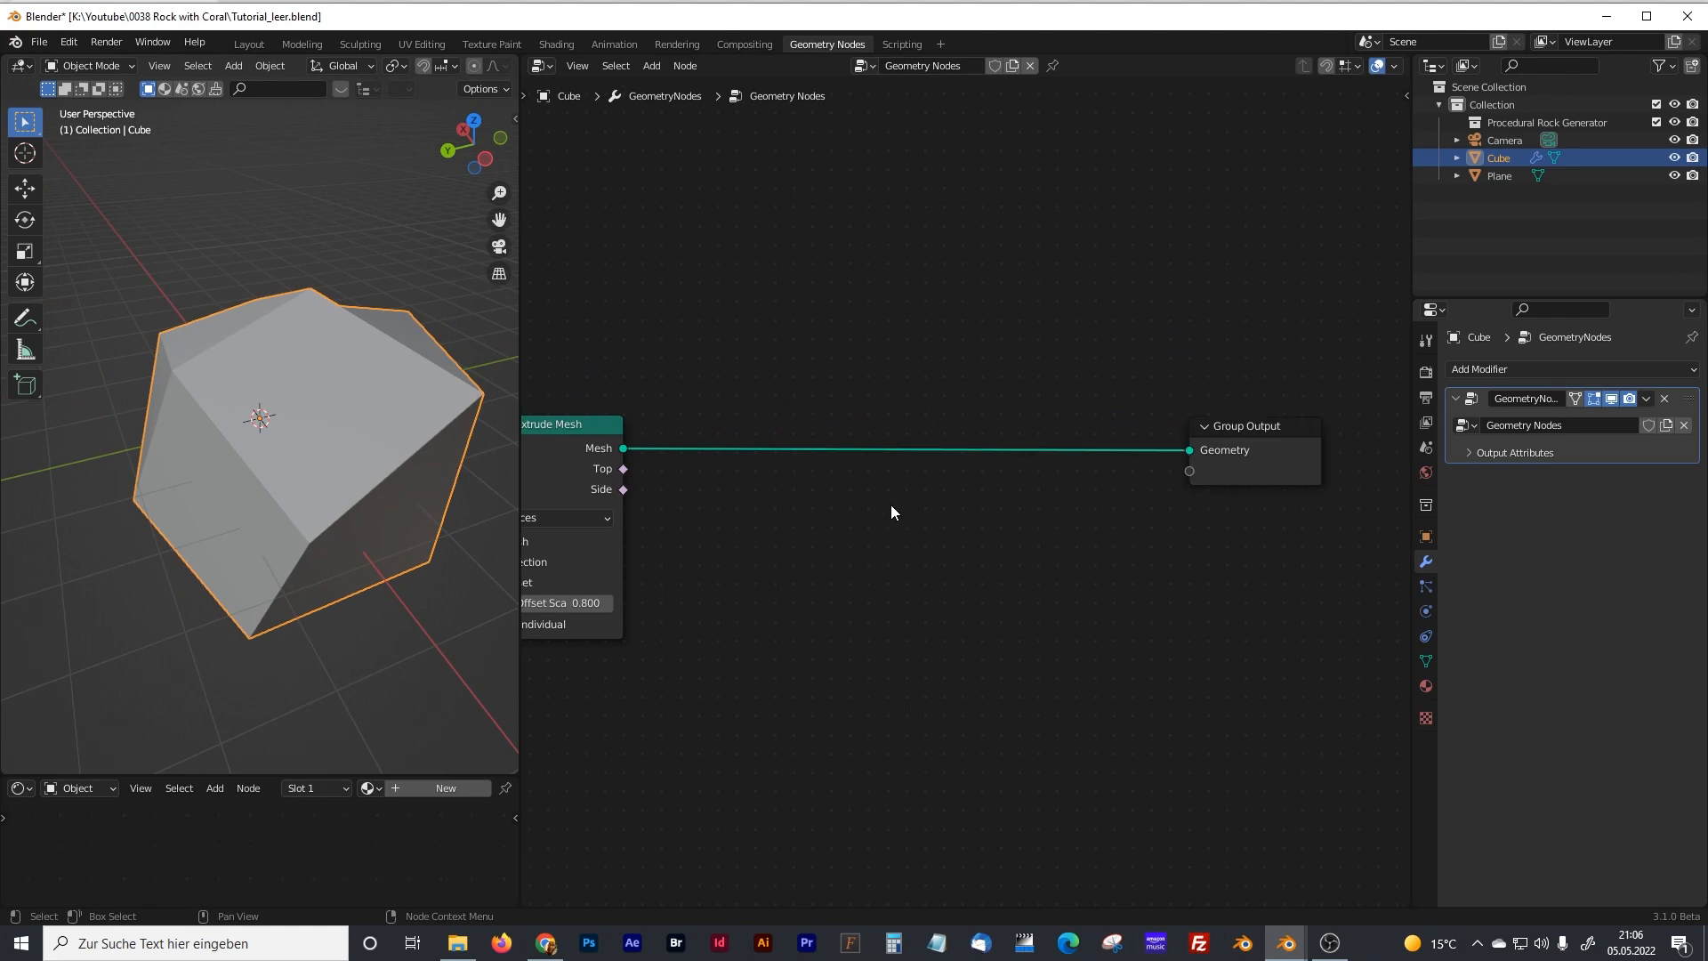
pyautogui.hotkey('shift', 'a')
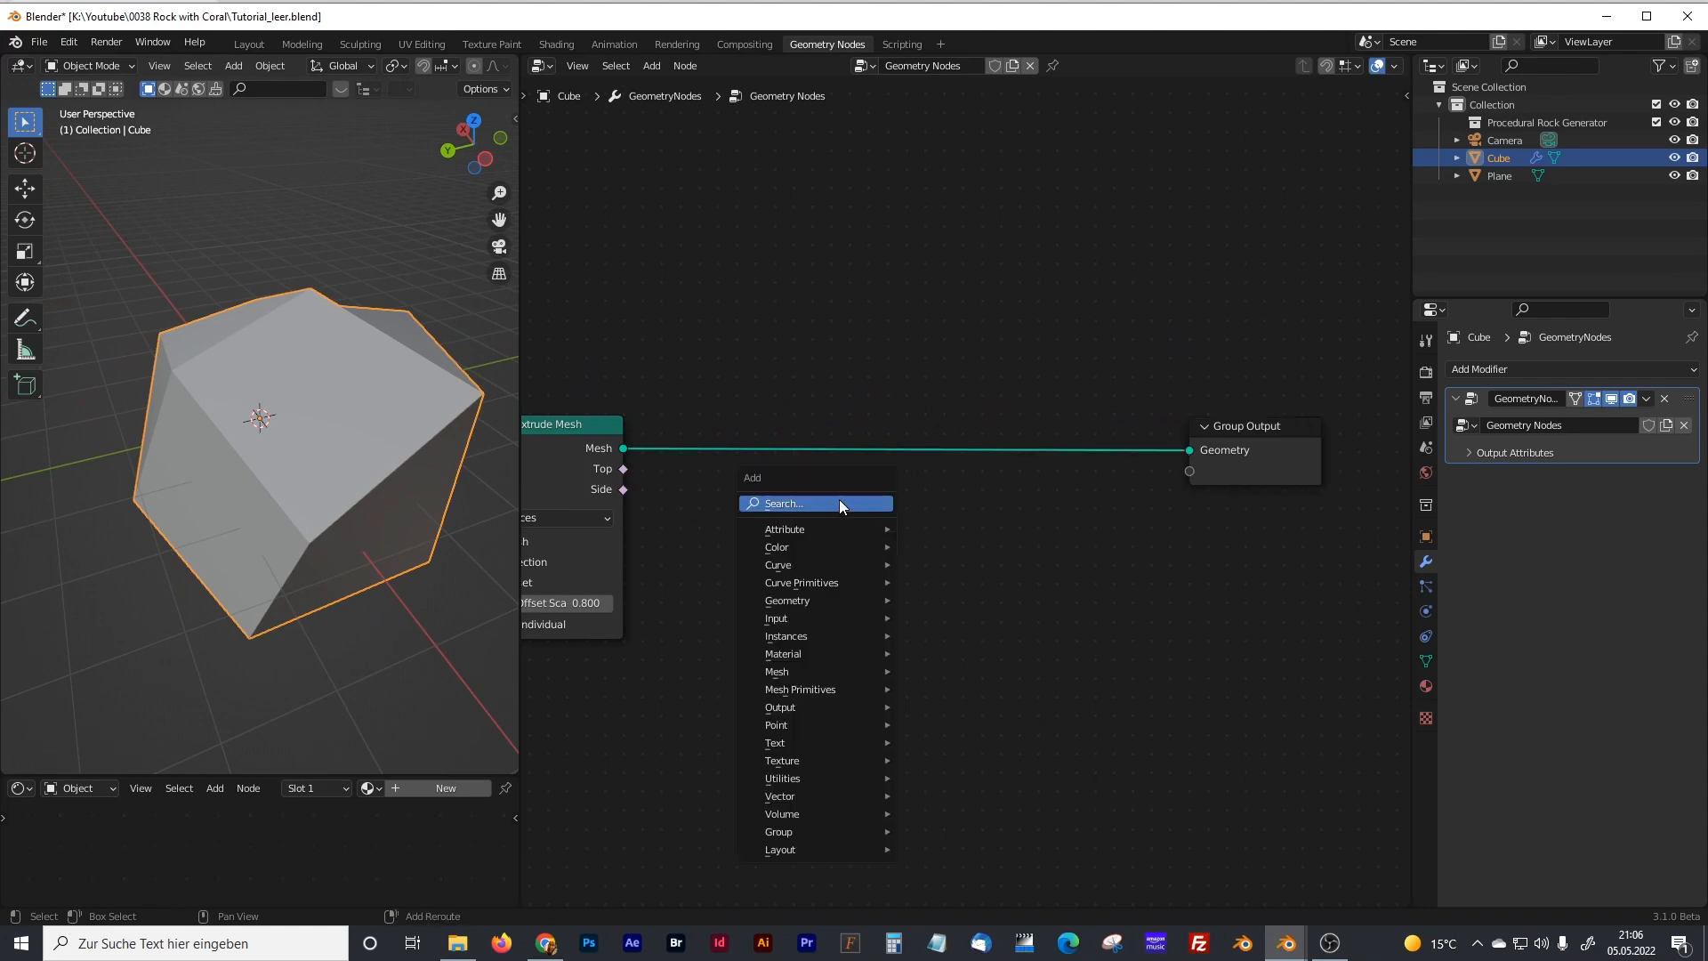
pyautogui.write('sub')
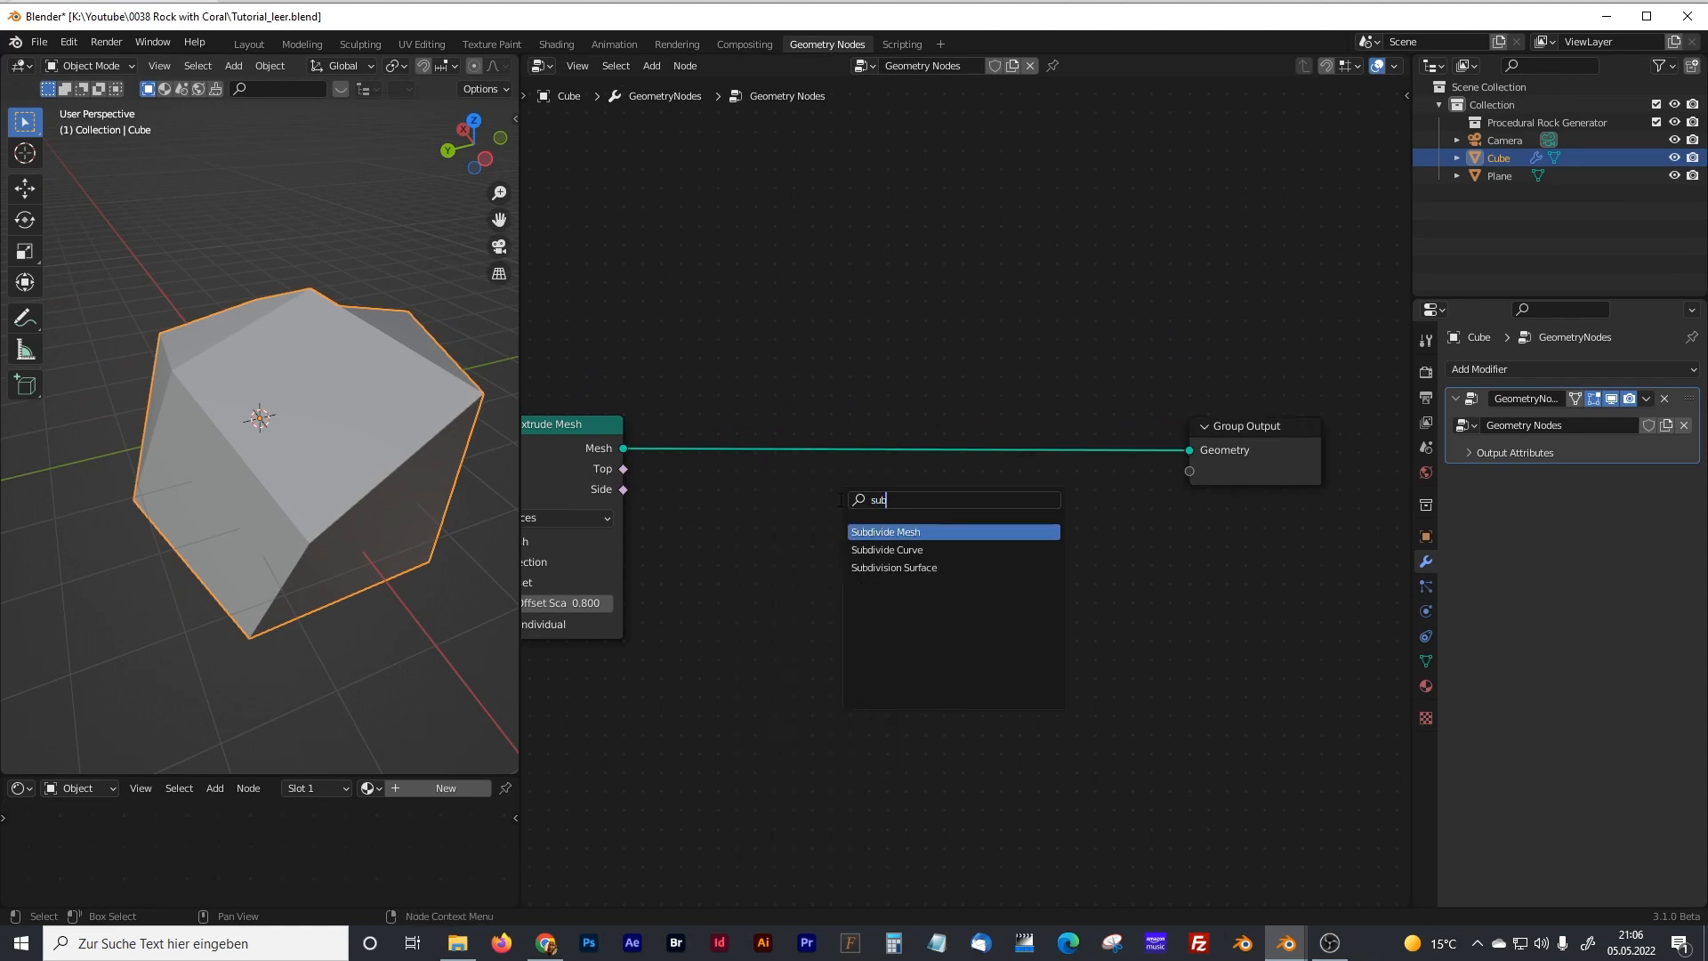
pyautogui.click(889, 531)
pyautogui.click(820, 448)
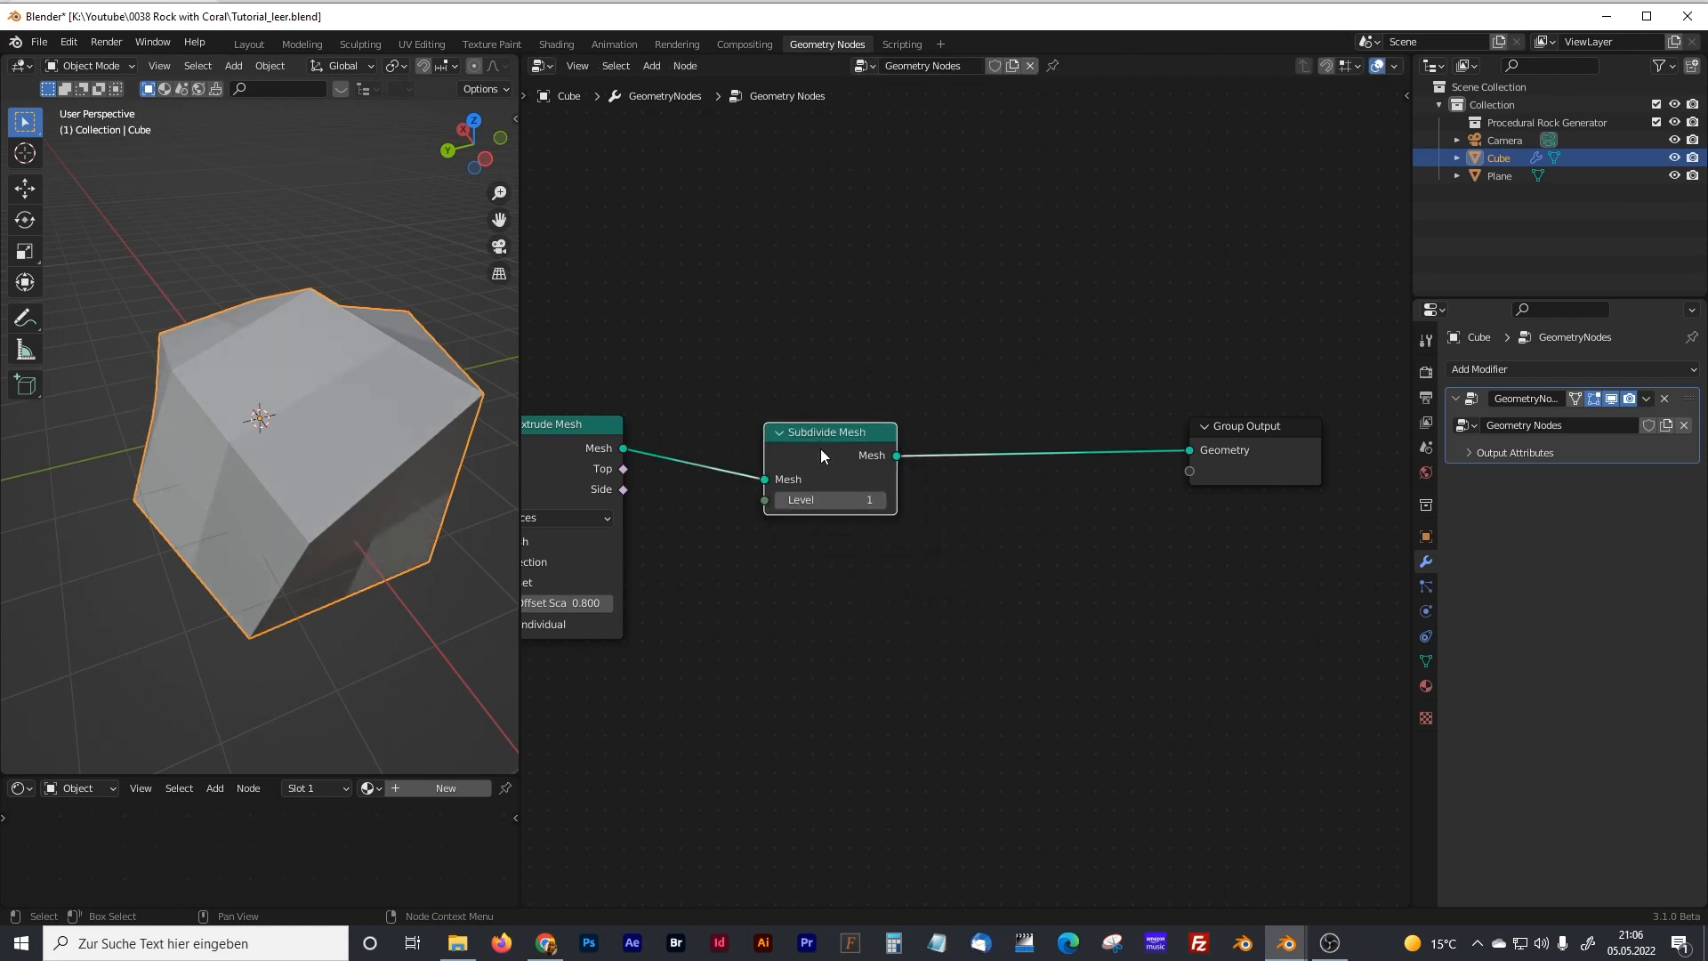
pyautogui.click(881, 500)
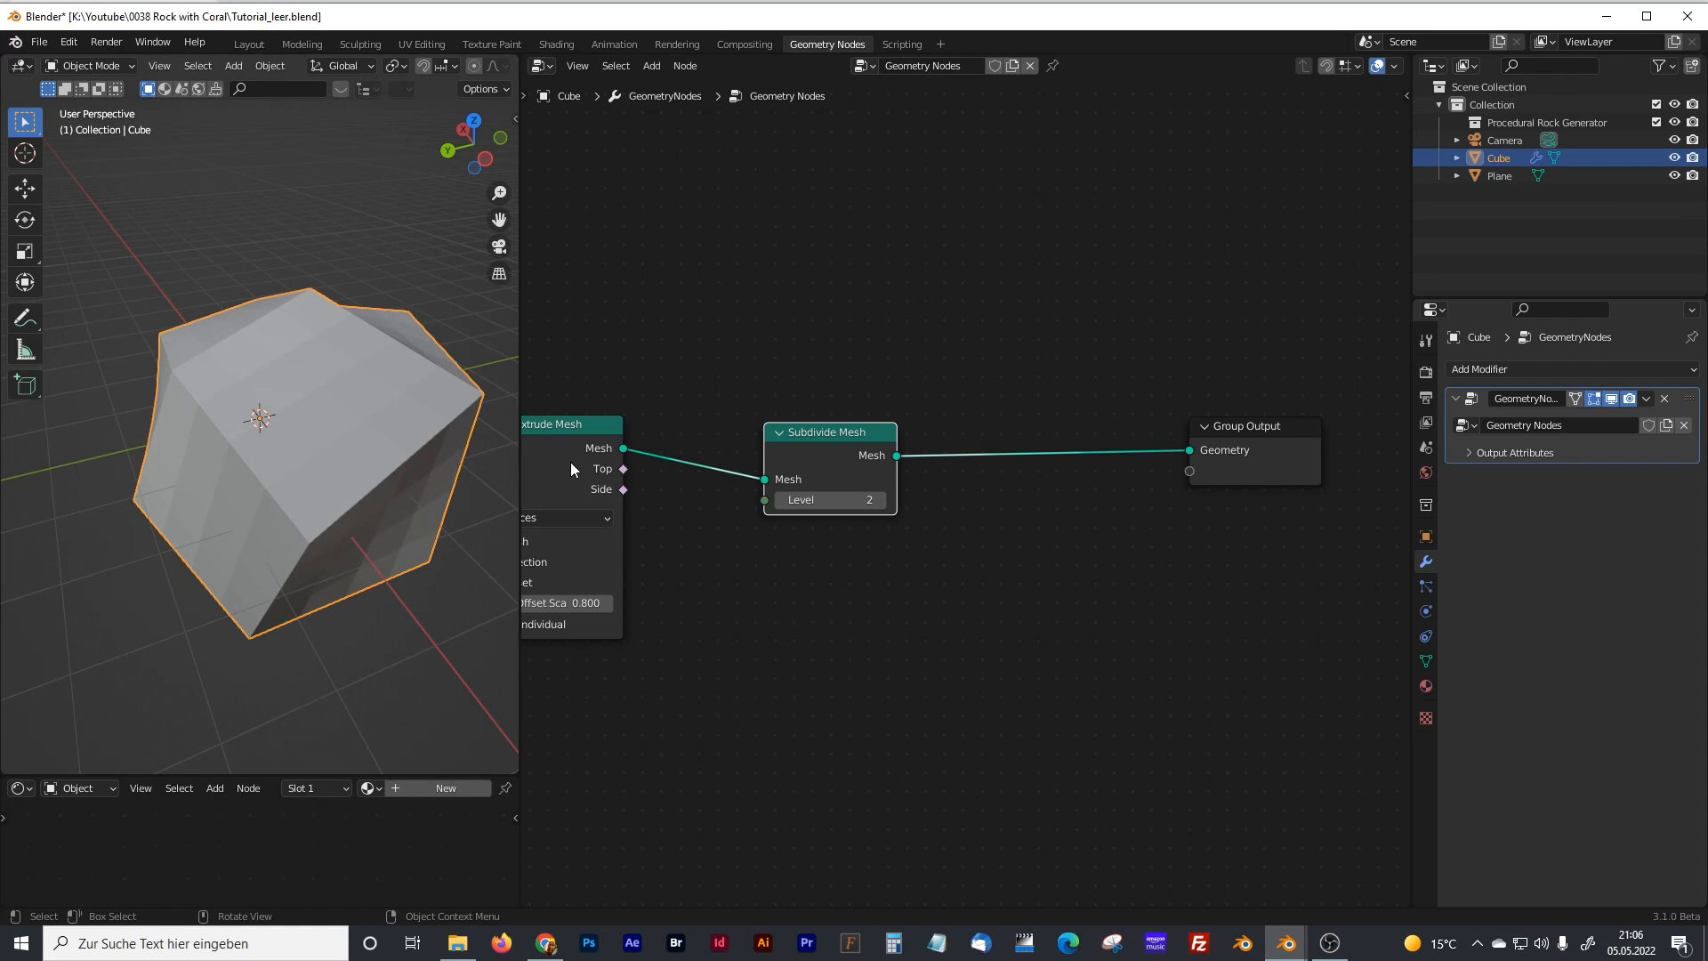
pyautogui.moveTo(660, 348); pyautogui.dragTo(943, 323, button='middle')
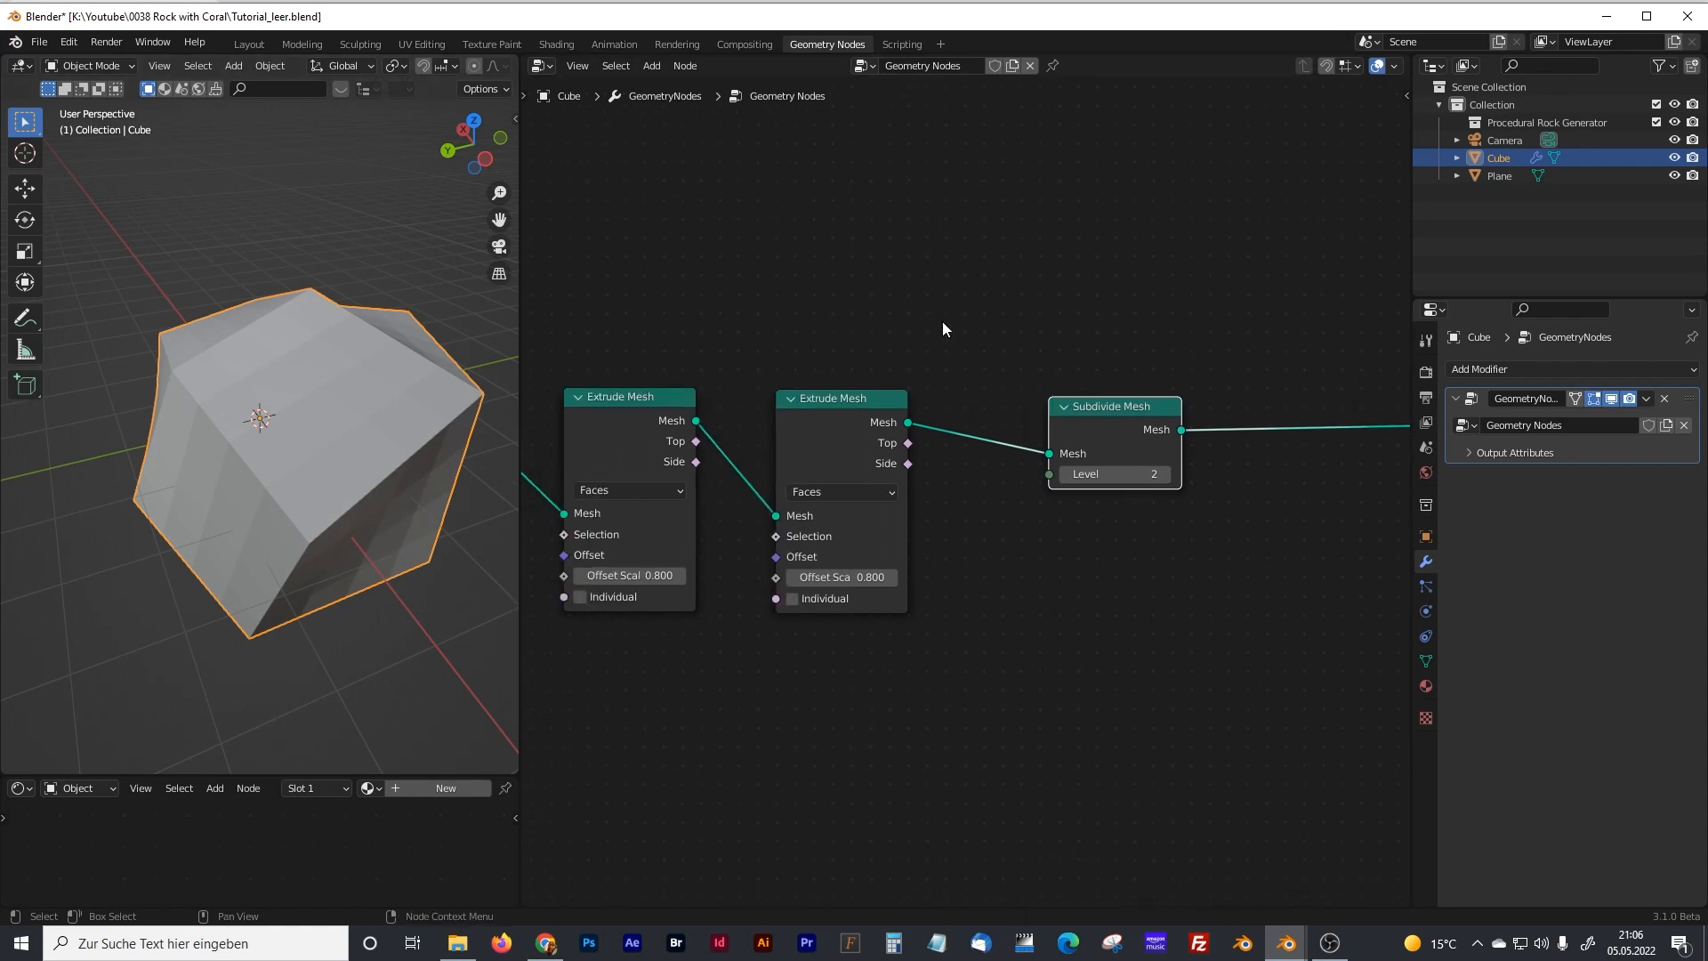
pyautogui.moveTo(361, 359)
pyautogui.mouseDown(button='middle')
pyautogui.moveTo(355, 387)
pyautogui.moveTo(348, 372)
pyautogui.mouseUp(button='middle')
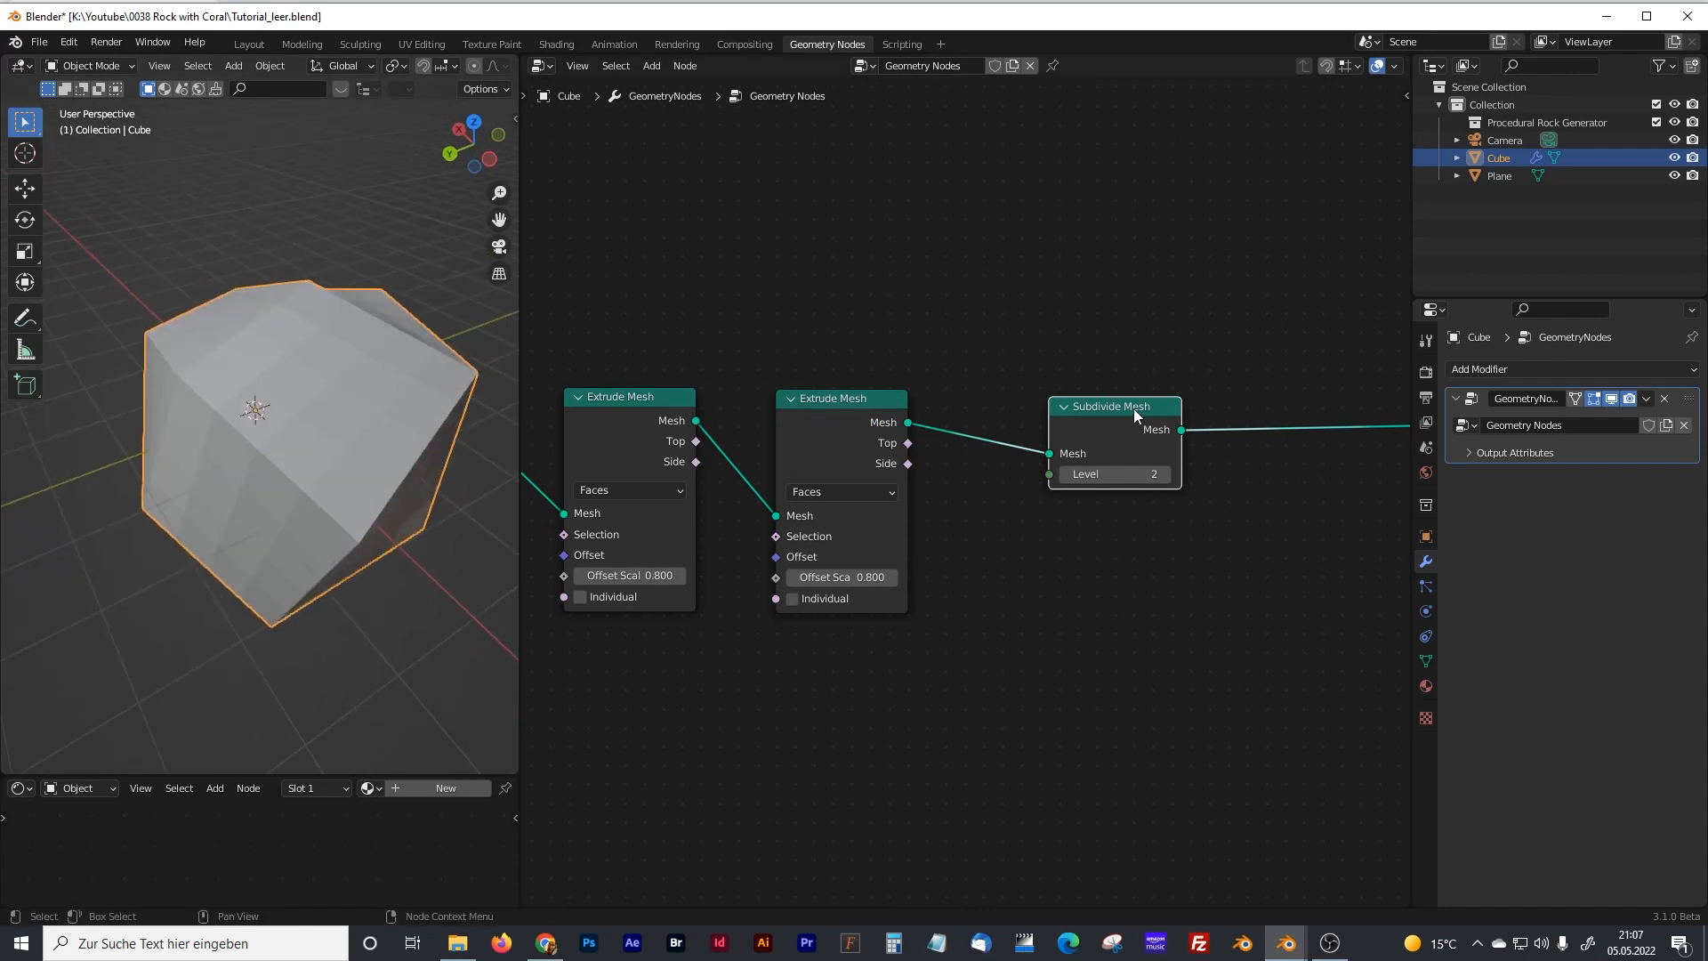
# - Move Group Output farther away and insert a Transform node between Subdivide Mesh and Group Output
pyautogui.moveTo(1133, 410); pyautogui.dragTo(1146, 394)
pyautogui.moveTo(1025, 576); pyautogui.dragTo(632, 572, button='middle')
pyautogui.moveTo(1150, 402); pyautogui.dragTo(1278, 389)
pyautogui.click(1077, 517)
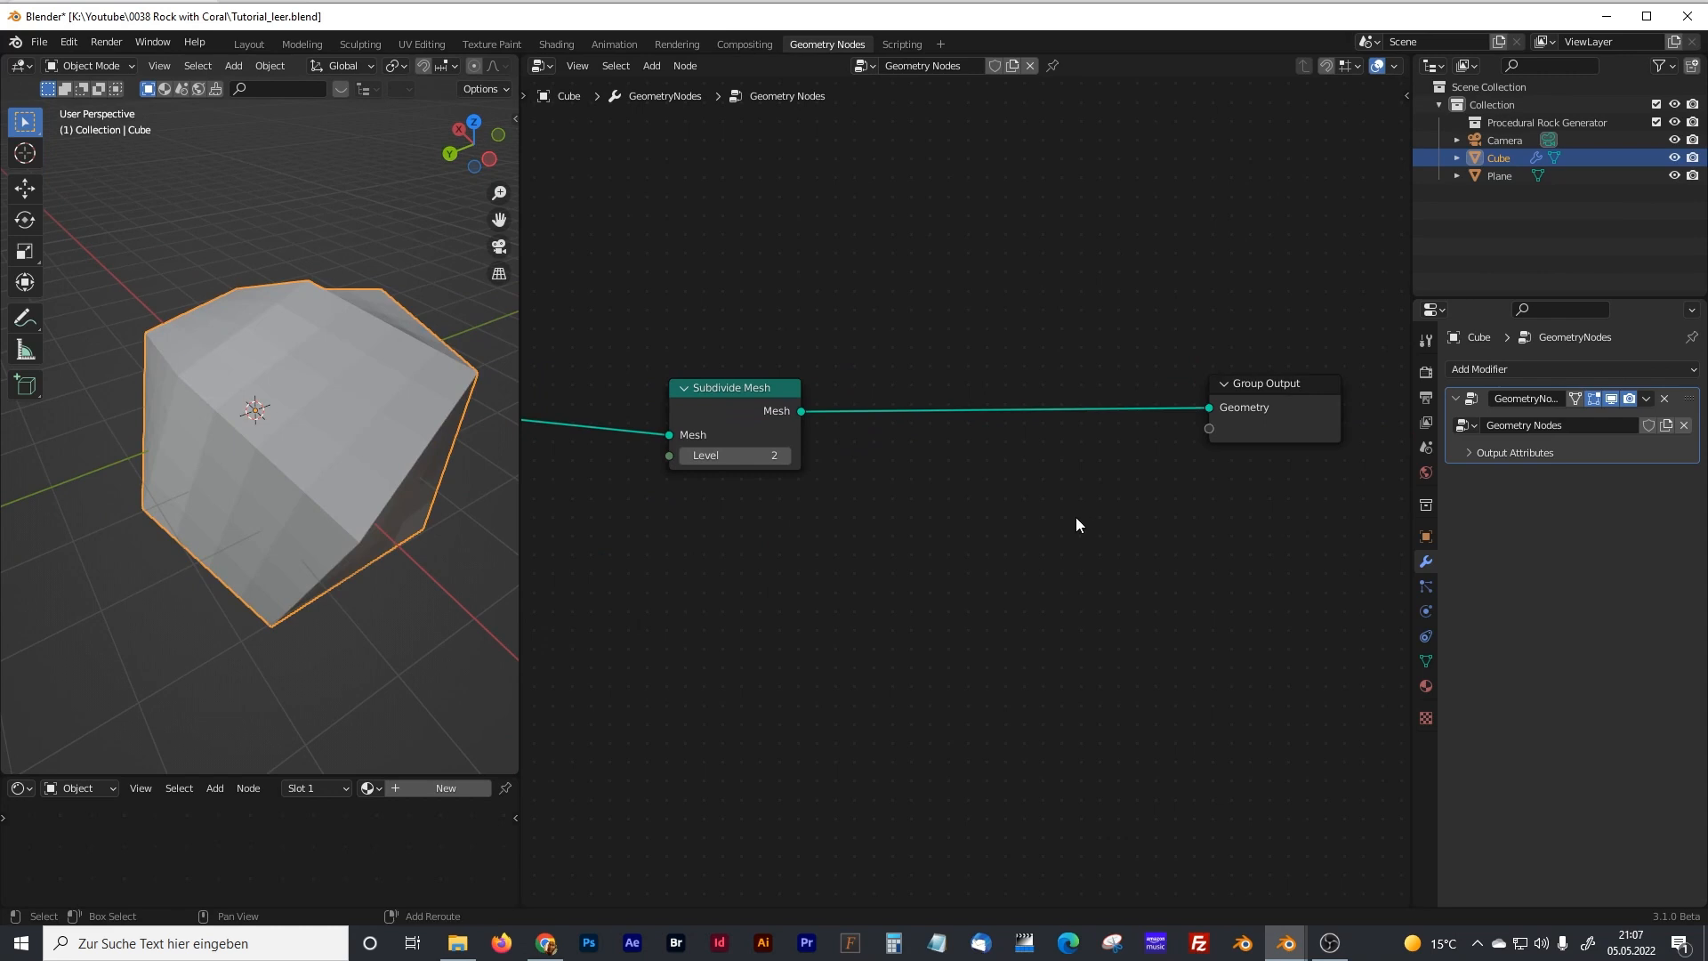
pyautogui.hotkey('shift', 'a')
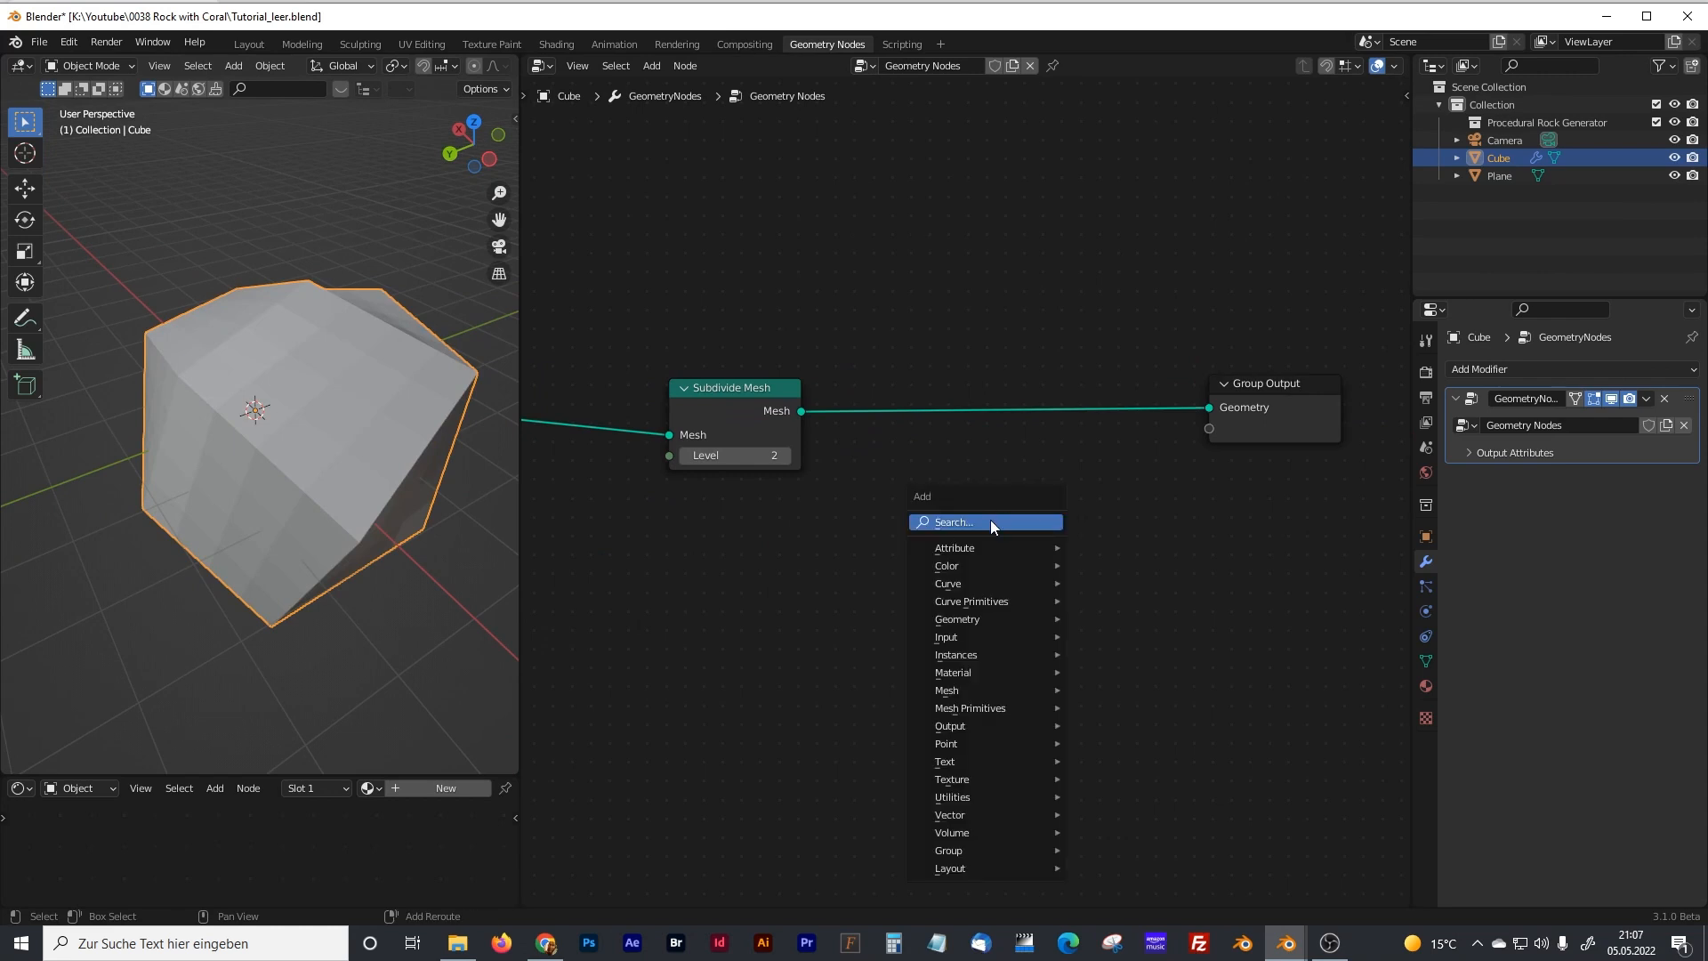
pyautogui.click(990, 523)
pyautogui.write('tans')
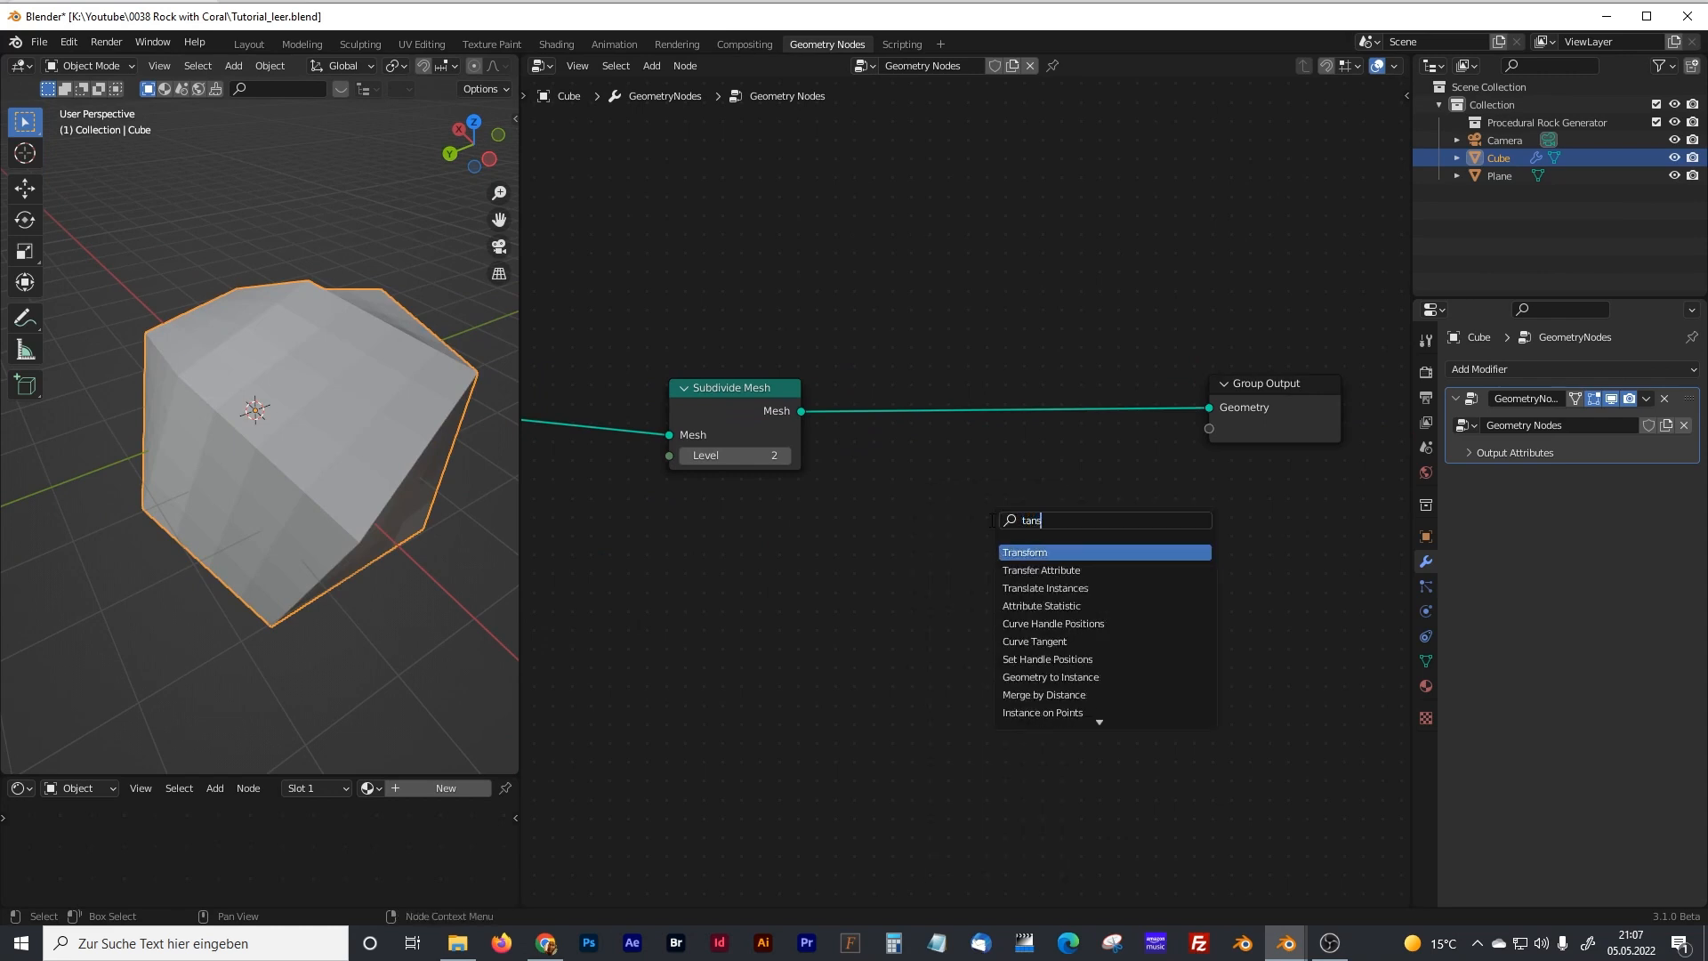
pyautogui.write('t')
pyautogui.click(1028, 548)
pyautogui.click(1021, 401)
pyautogui.moveTo(904, 542); pyautogui.dragTo(867, 529, button='middle')
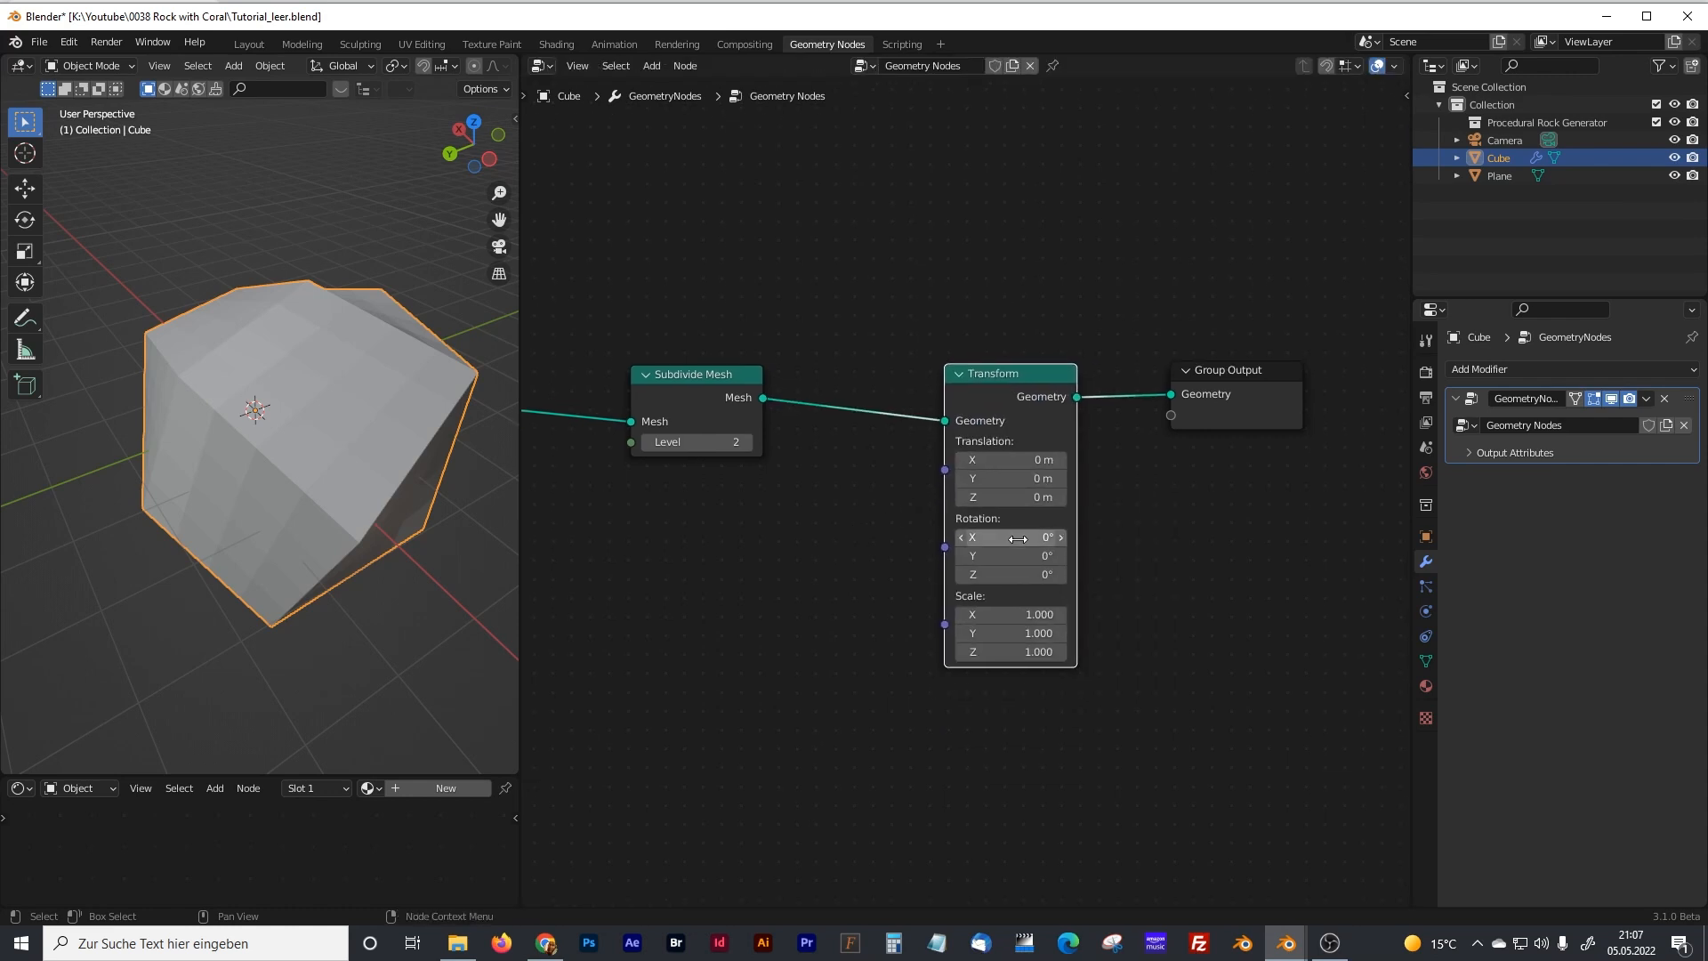
# - Set the Transform node's Y scale to 1.800 and its rotation to X 0.5°, Y 23.6° and Z 28.2°
pyautogui.moveTo(1026, 614)
pyautogui.mouseDown()
pyautogui.moveTo(1103, 613)
pyautogui.moveTo(1032, 614)
pyautogui.mouseUp()
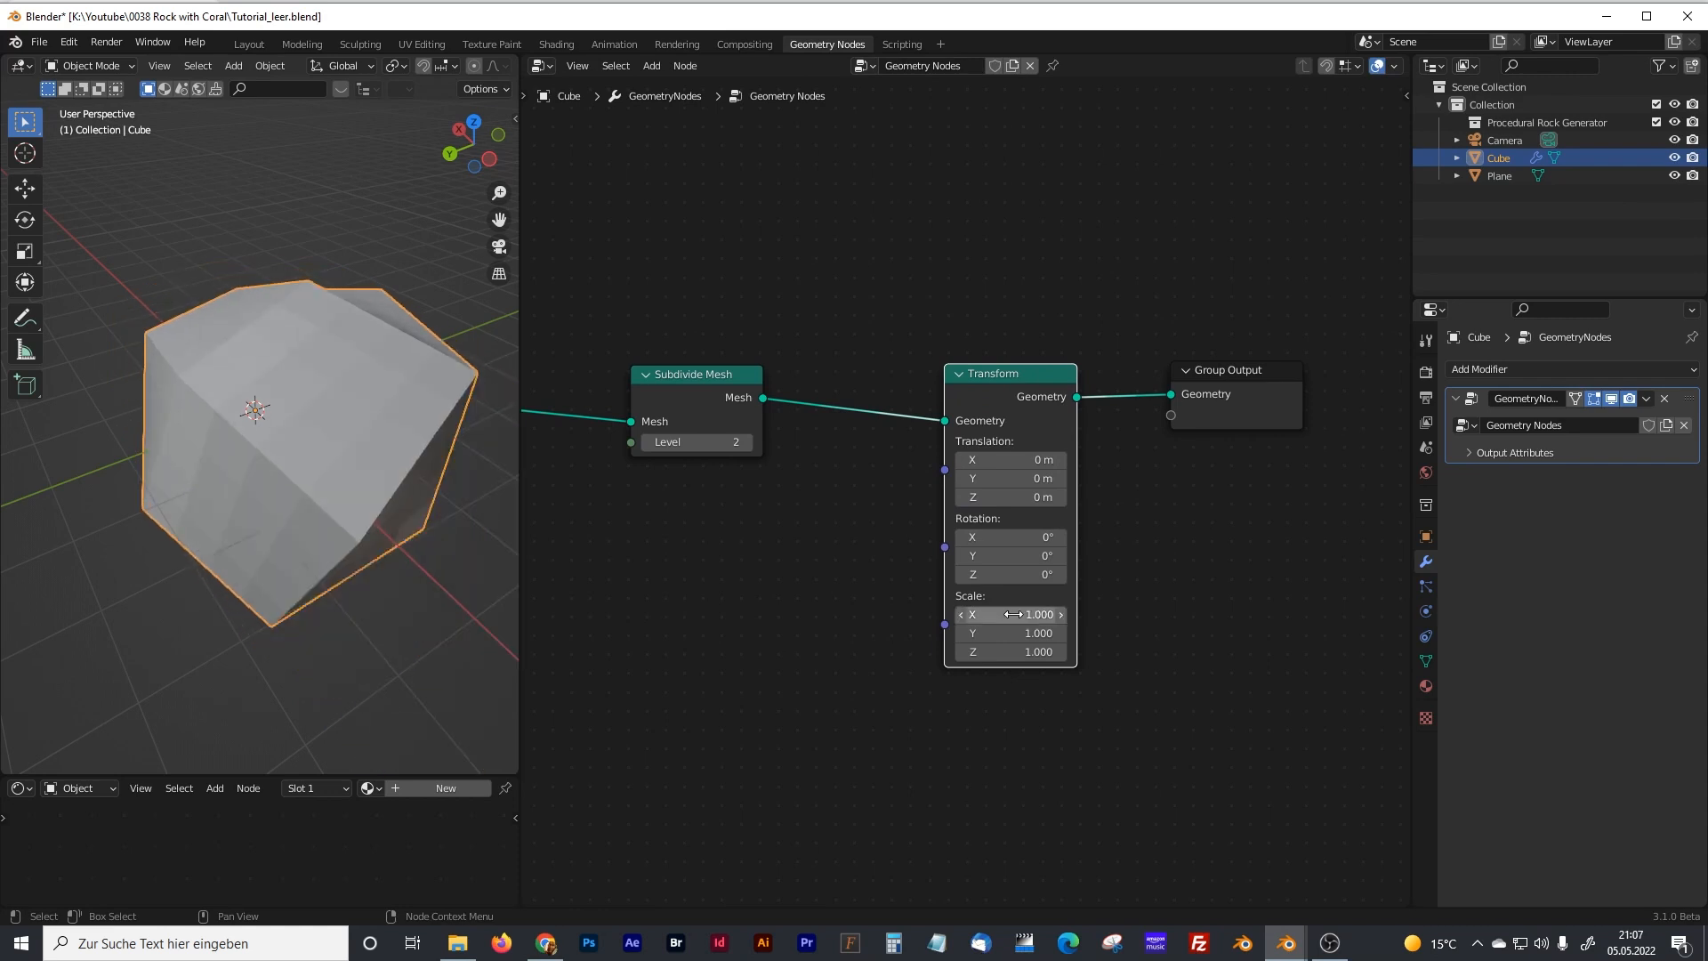
pyautogui.keyDown('shift'); pyautogui.moveTo(502, 542); pyautogui.dragTo(493, 540, button='middle'); pyautogui.keyUp('shift')
pyautogui.moveTo(519, 530); pyautogui.dragTo(679, 530)
pyautogui.moveTo(484, 528); pyautogui.dragTo(436, 548, button='middle')
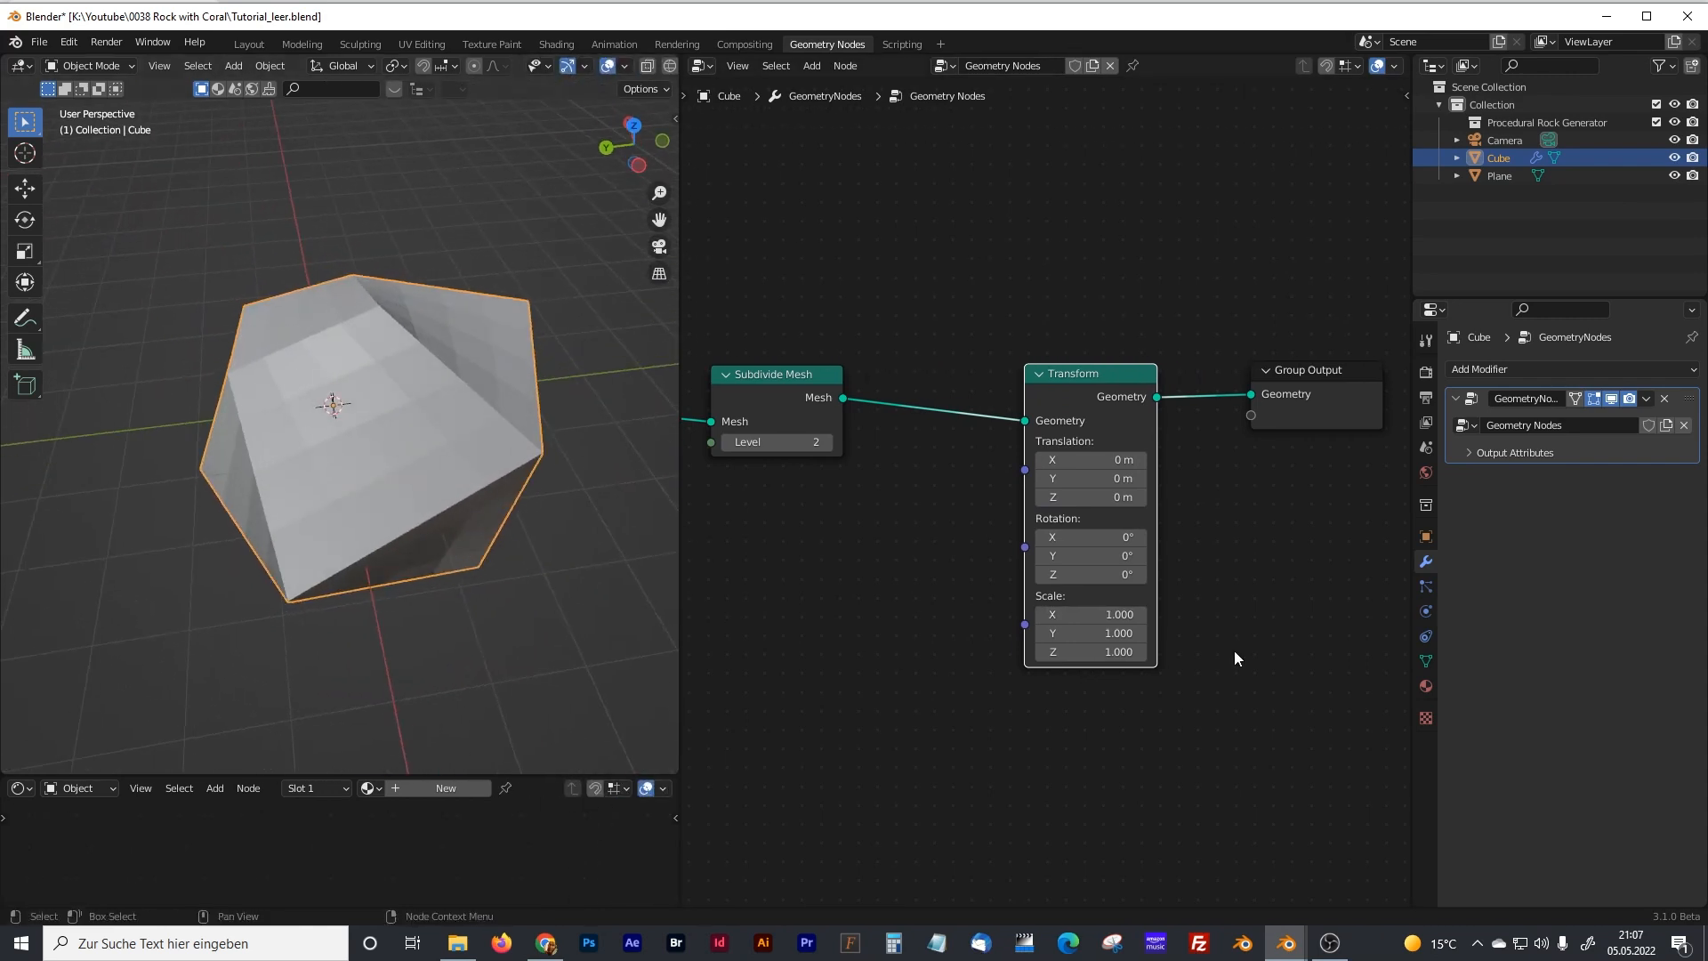
pyautogui.moveTo(1103, 633)
pyautogui.mouseDown()
pyautogui.moveTo(1192, 633)
pyautogui.moveTo(1095, 651)
pyautogui.mouseUp()
pyautogui.moveTo(1092, 537); pyautogui.dragTo(1123, 556)
pyautogui.moveTo(371, 404); pyautogui.dragTo(352, 381, button='middle')
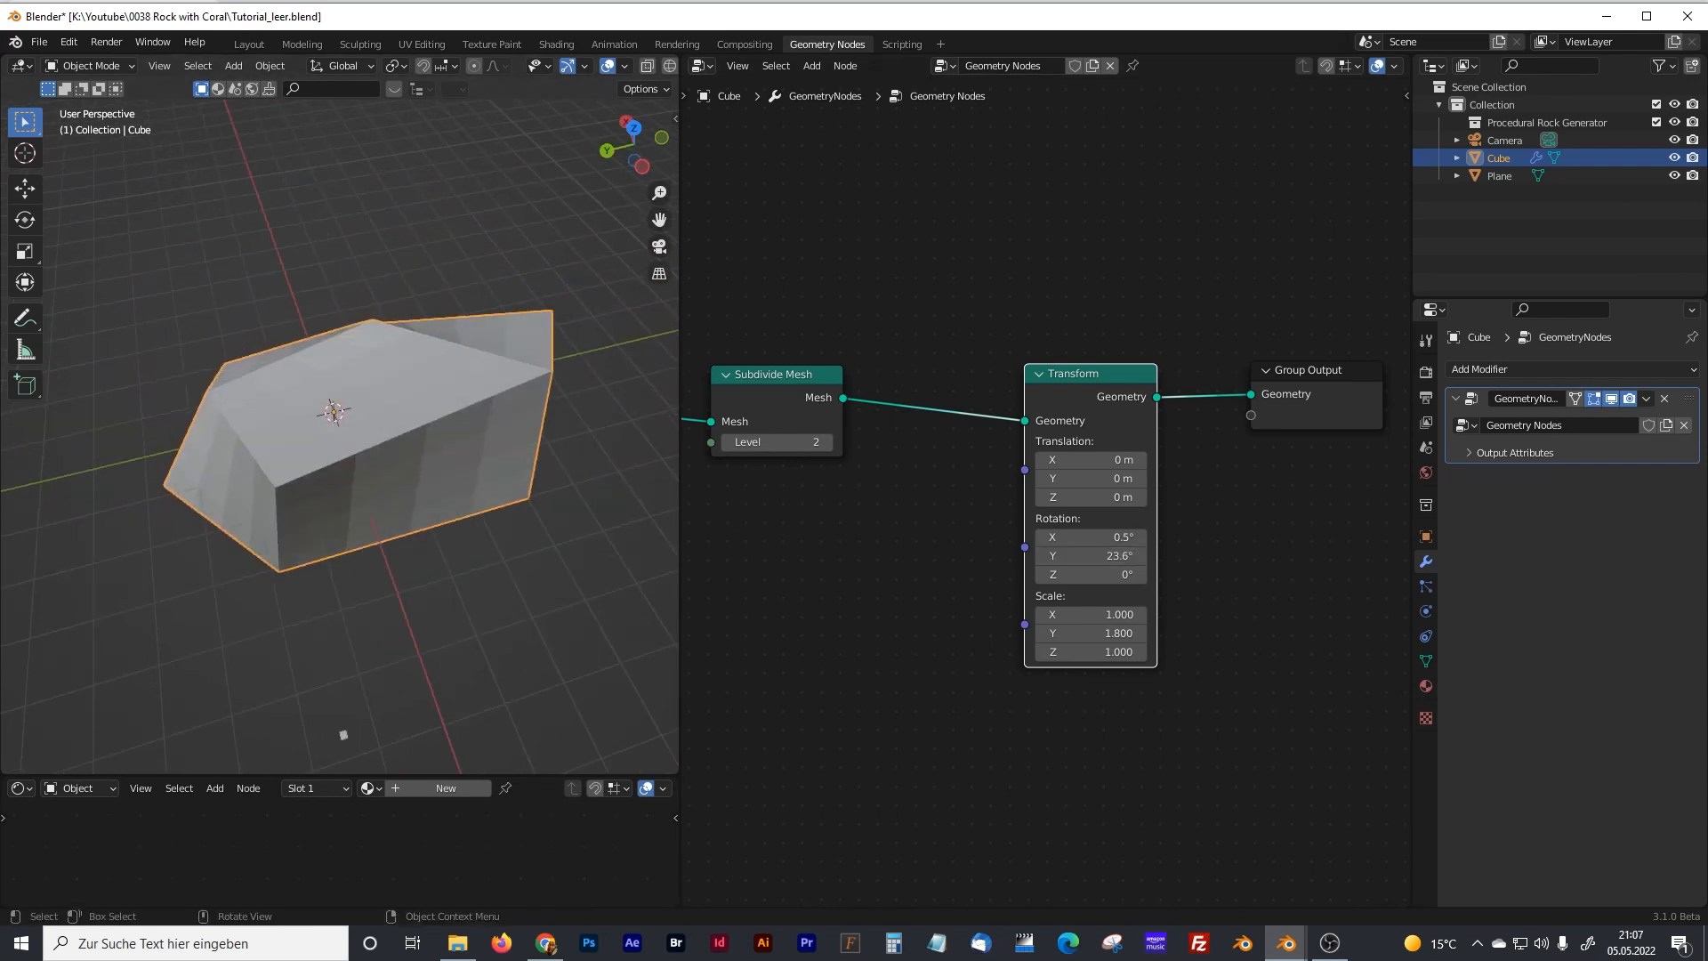
pyautogui.moveTo(1094, 574); pyautogui.dragTo(1119, 574)
# - Join all nodes from Cube to Transform into one frame and label it "Rock Base Shape"
pyautogui.moveTo(680, 472); pyautogui.dragTo(306, 378)
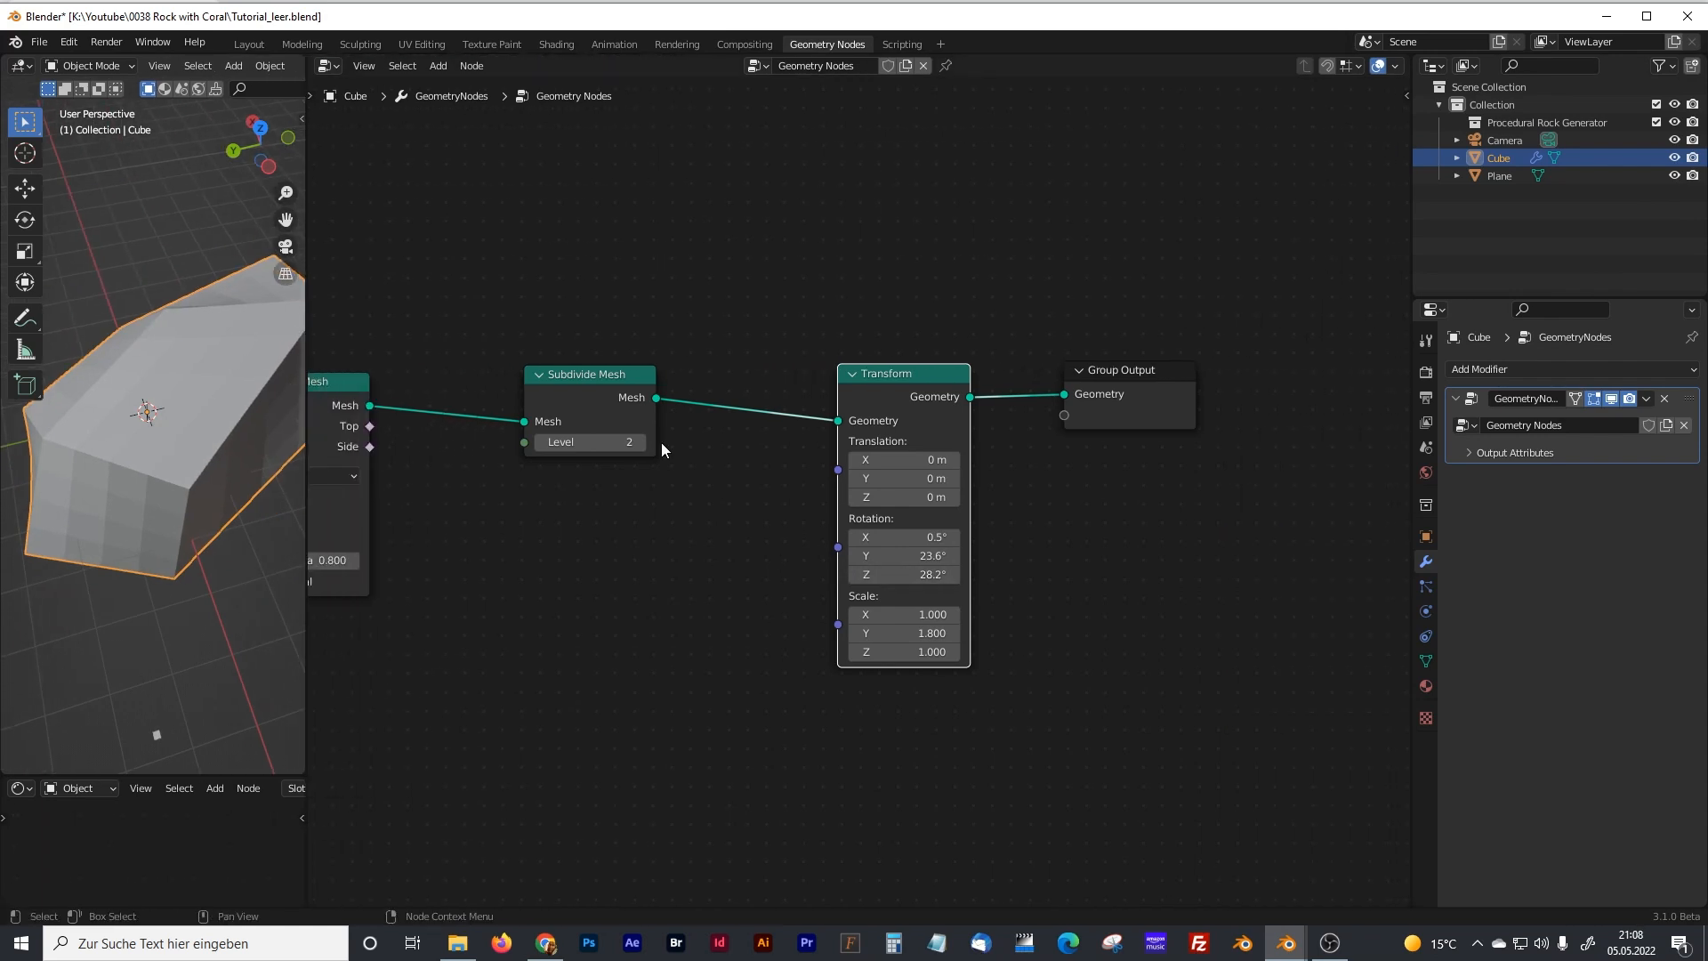
pyautogui.scroll(-2, 661, 449)
pyautogui.scroll(-2, 870, 415)
pyautogui.moveTo(870, 415); pyautogui.dragTo(994, 424, button='middle')
pyautogui.scroll(-1, 993, 425)
pyautogui.moveTo(377, 325); pyautogui.dragTo(1241, 611)
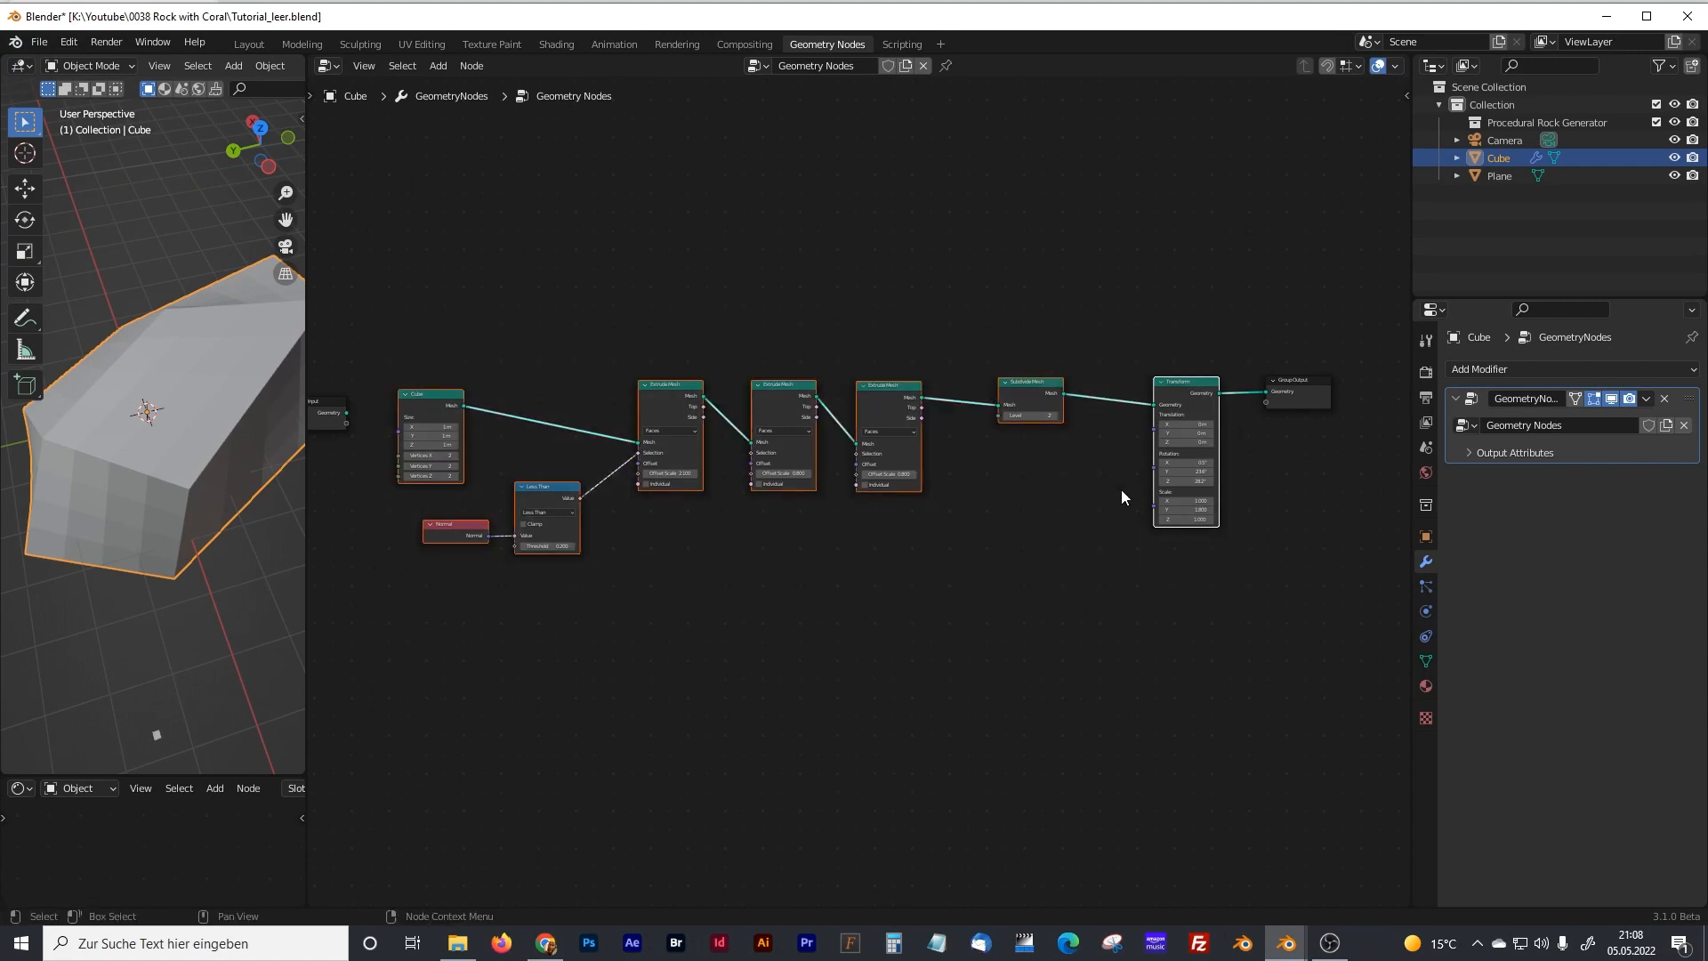
pyautogui.hotkey('ctrl', 'j')
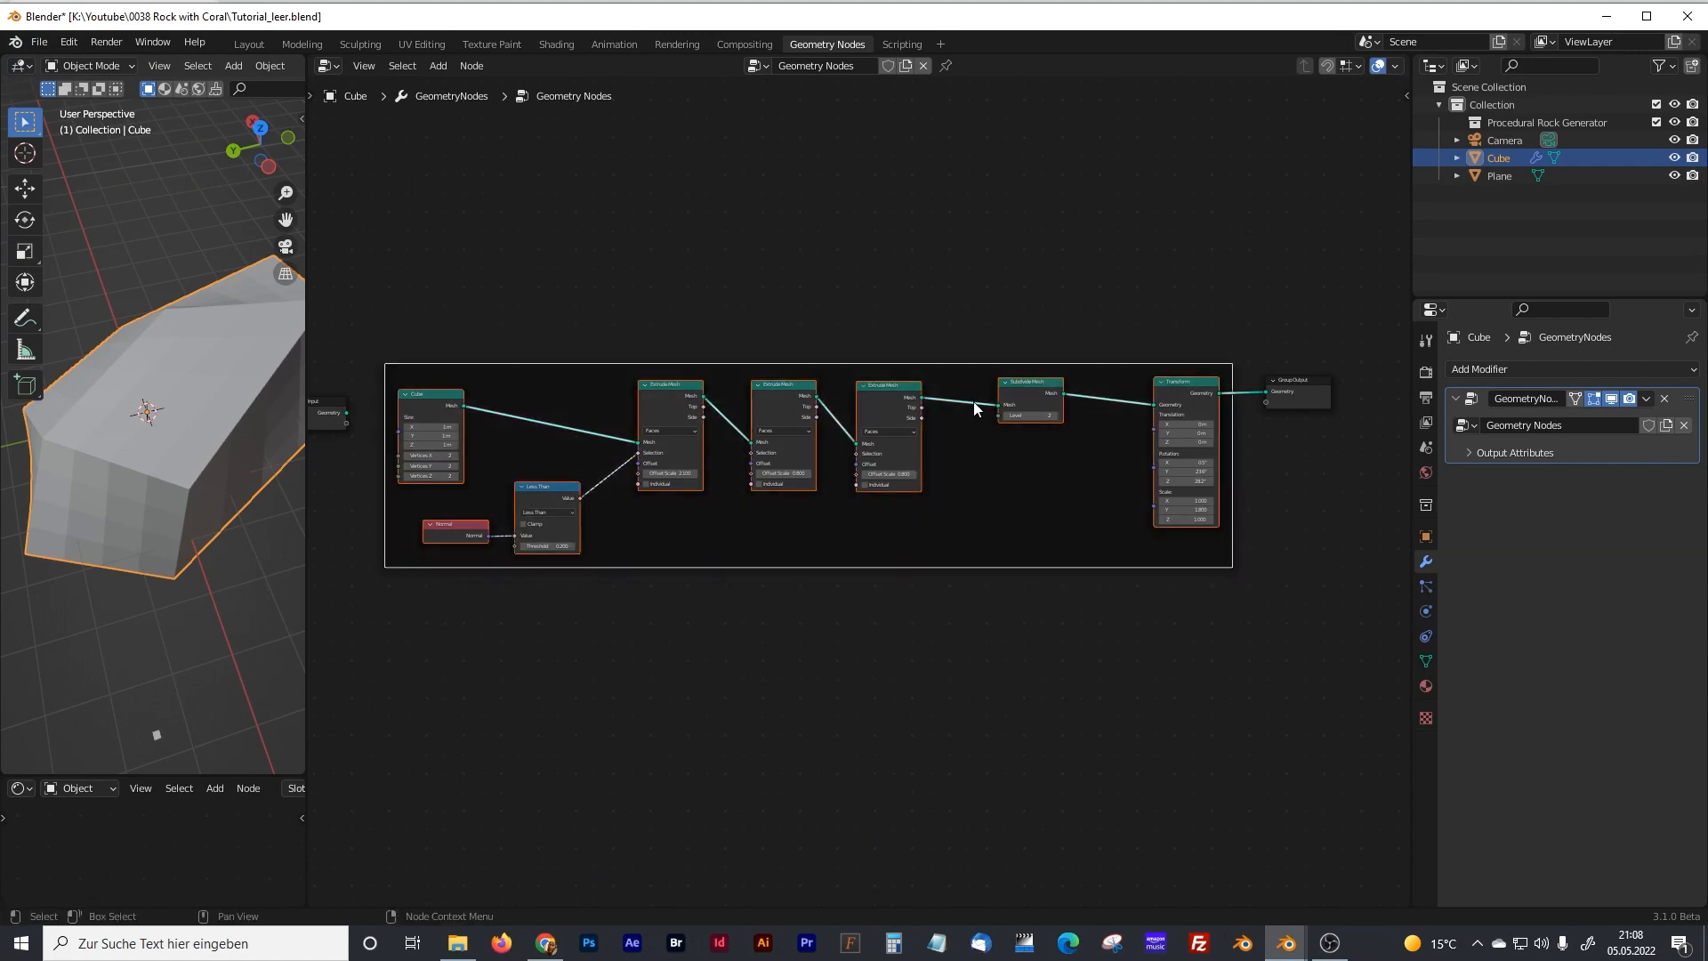
pyautogui.press('F2')
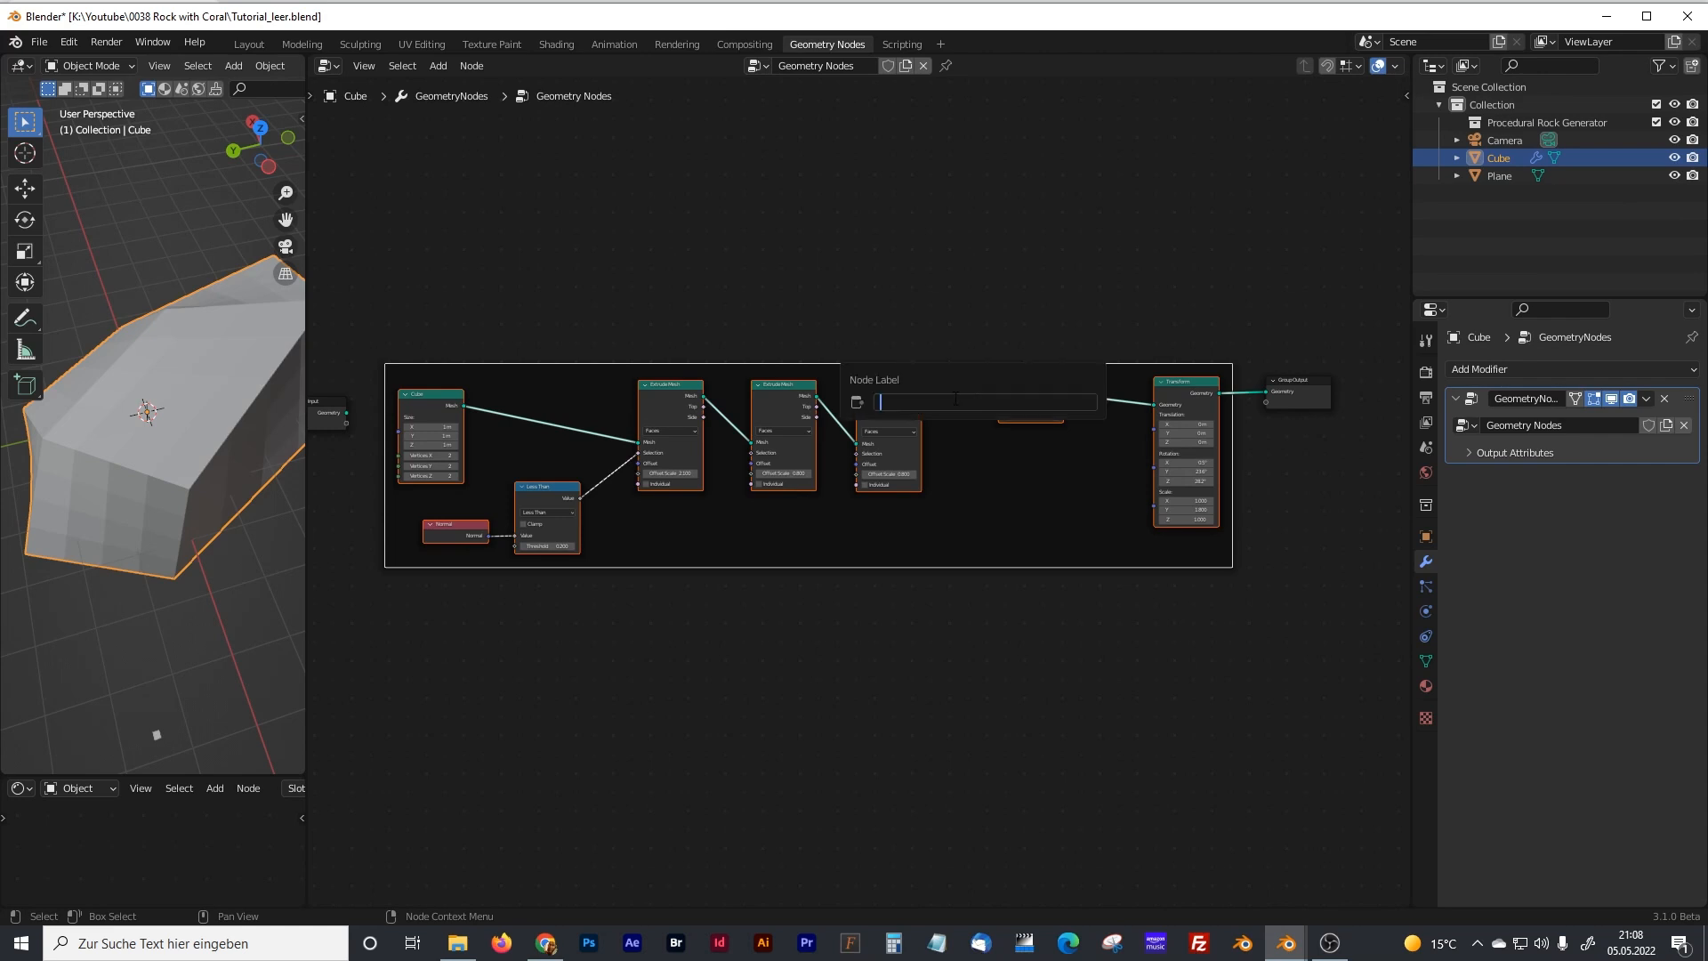
pyautogui.write('Rock Base Shape')
pyautogui.press('Return')
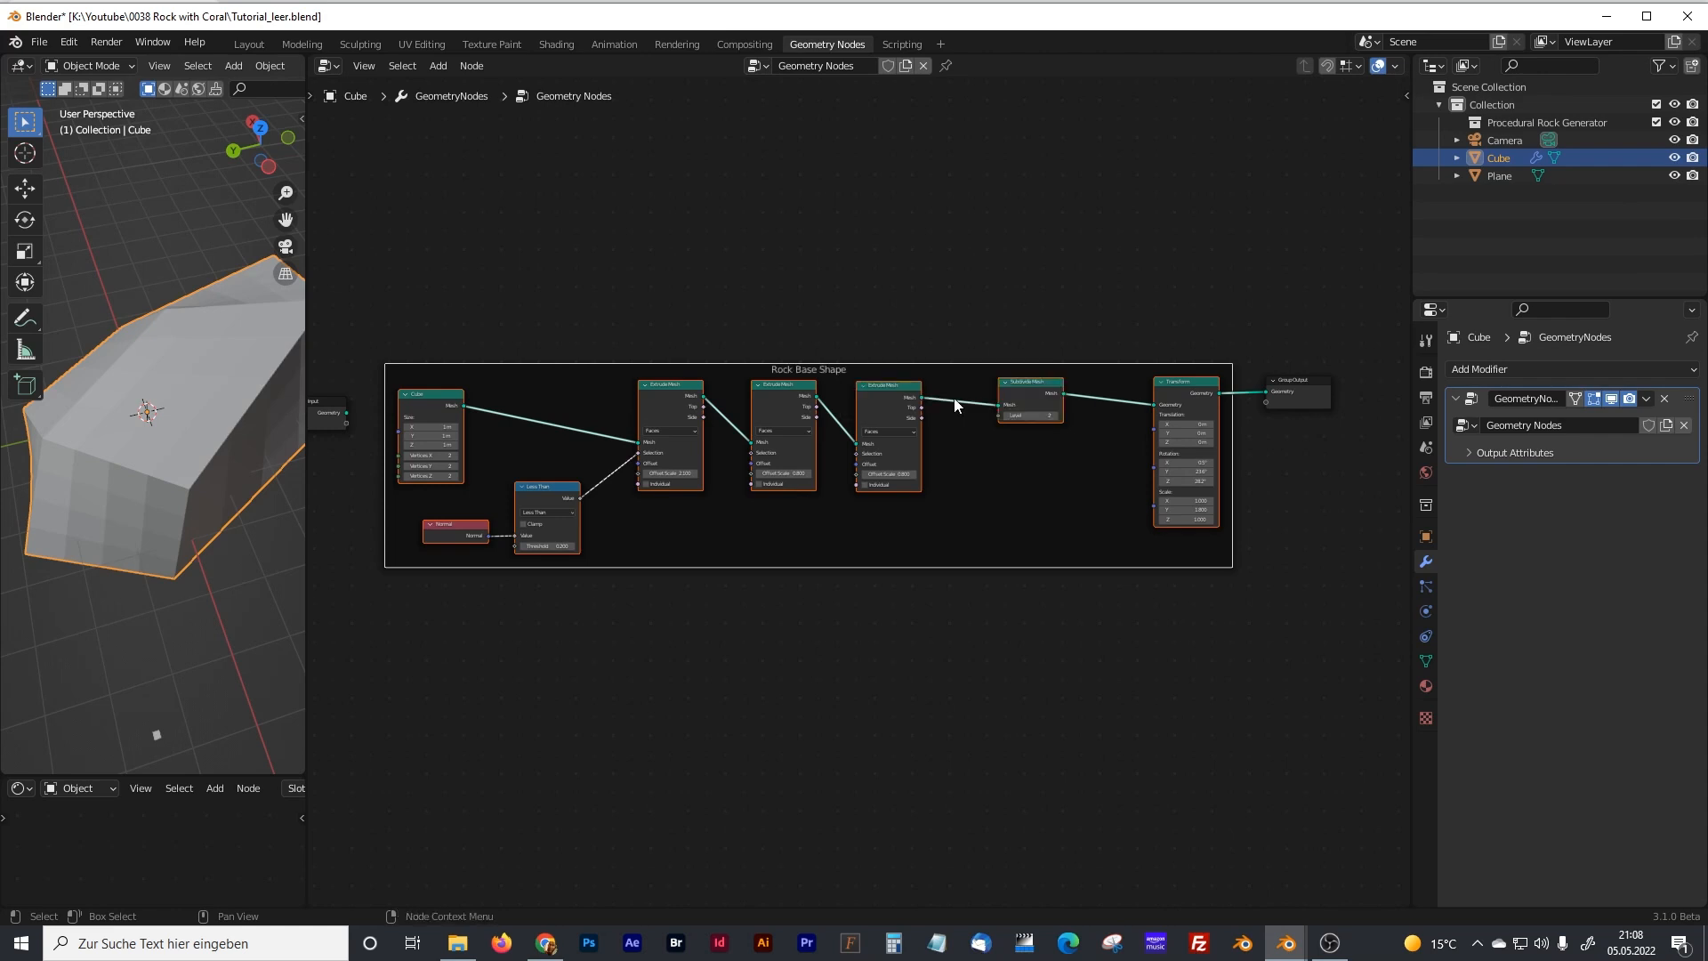
# - Add an Ico Sphere node and place it above the Cube node inside the Rock Base Shape frame
pyautogui.scroll(2, 583, 359)
pyautogui.moveTo(568, 359); pyautogui.dragTo(829, 448, button='middle')
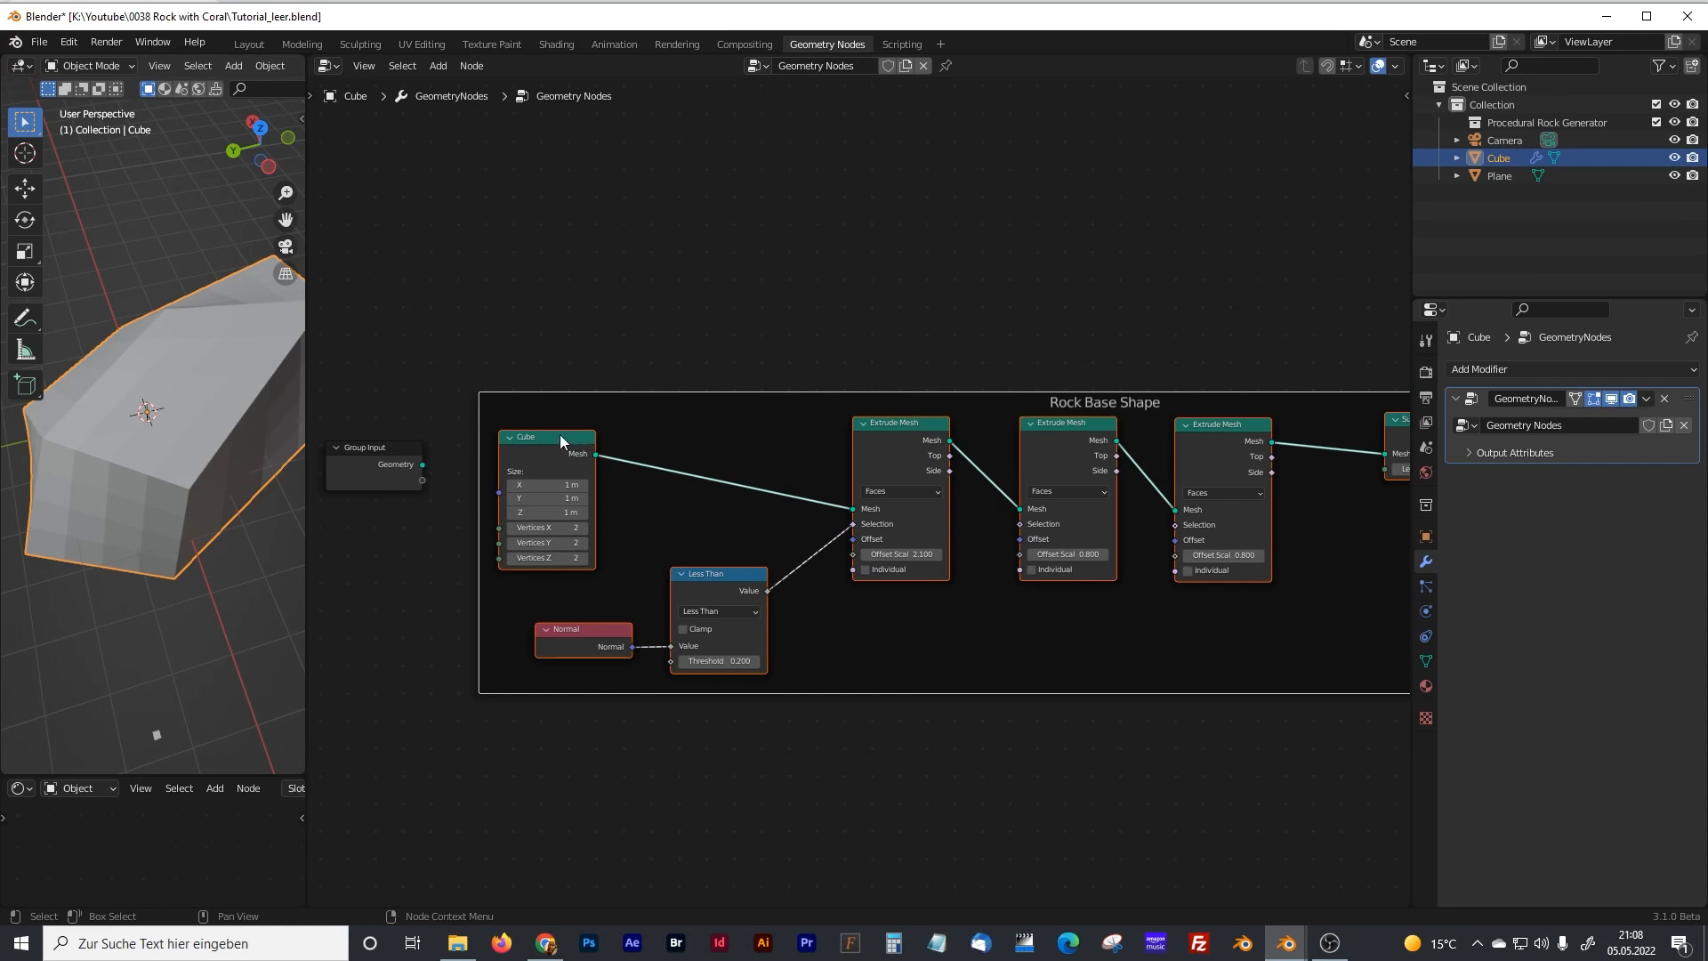
pyautogui.hotkey('shift', 'a')
pyautogui.click(660, 429)
pyautogui.write('ic')
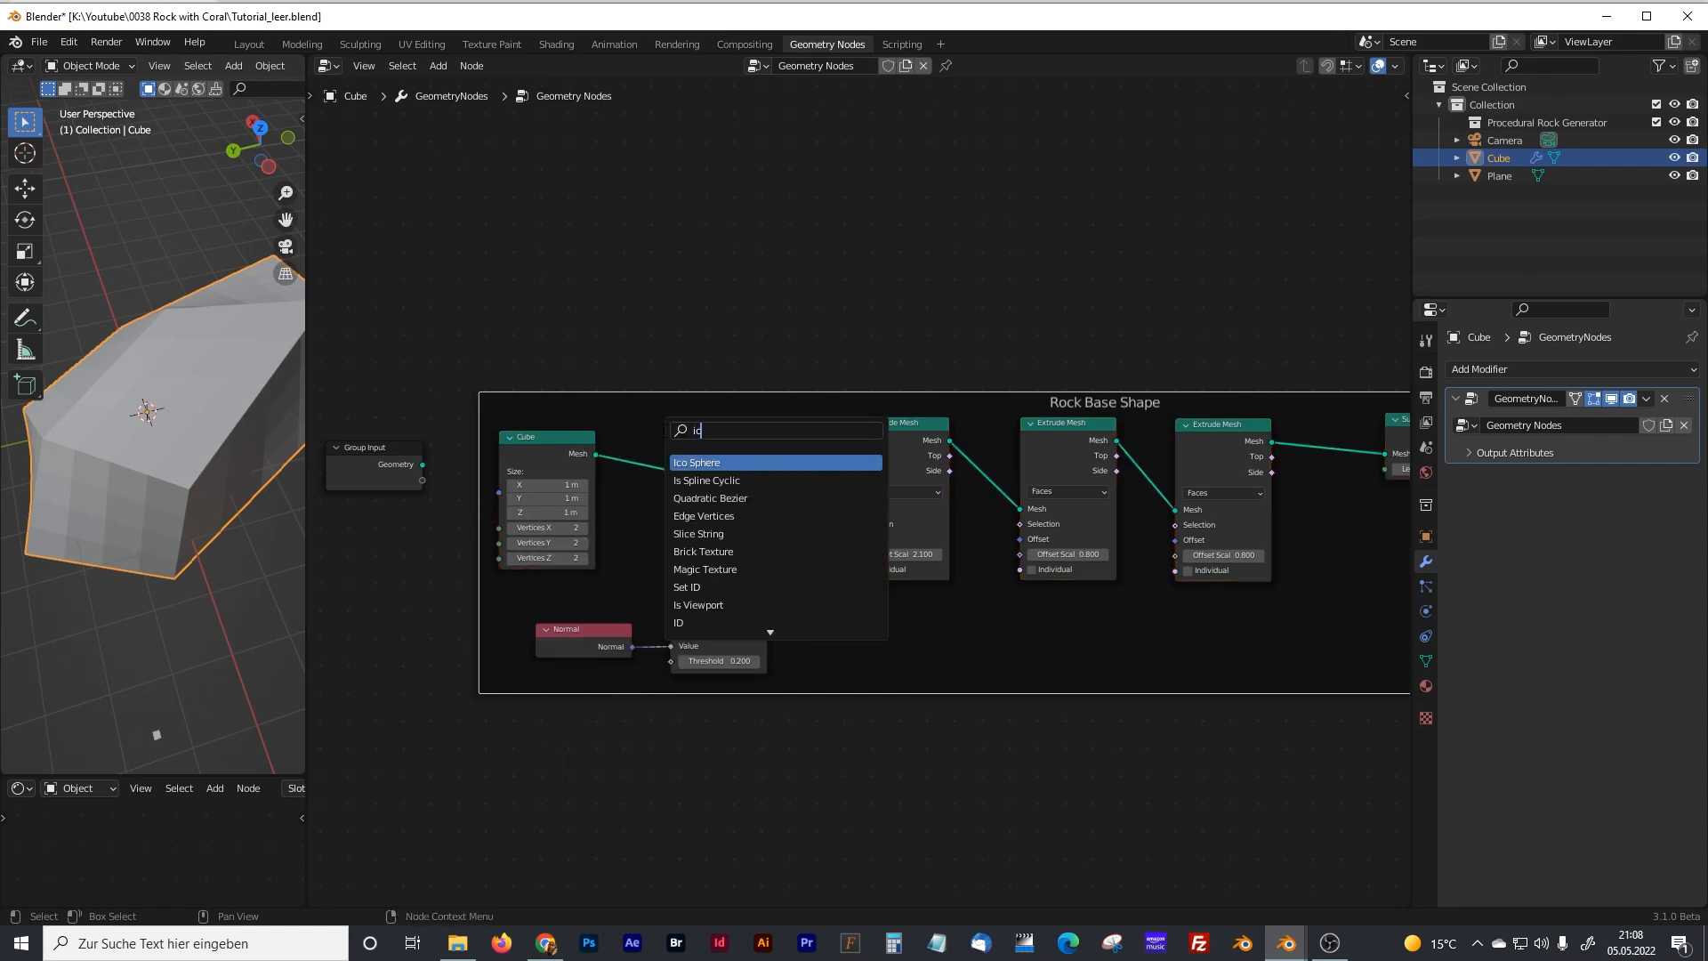
pyautogui.click(717, 463)
pyautogui.click(587, 326)
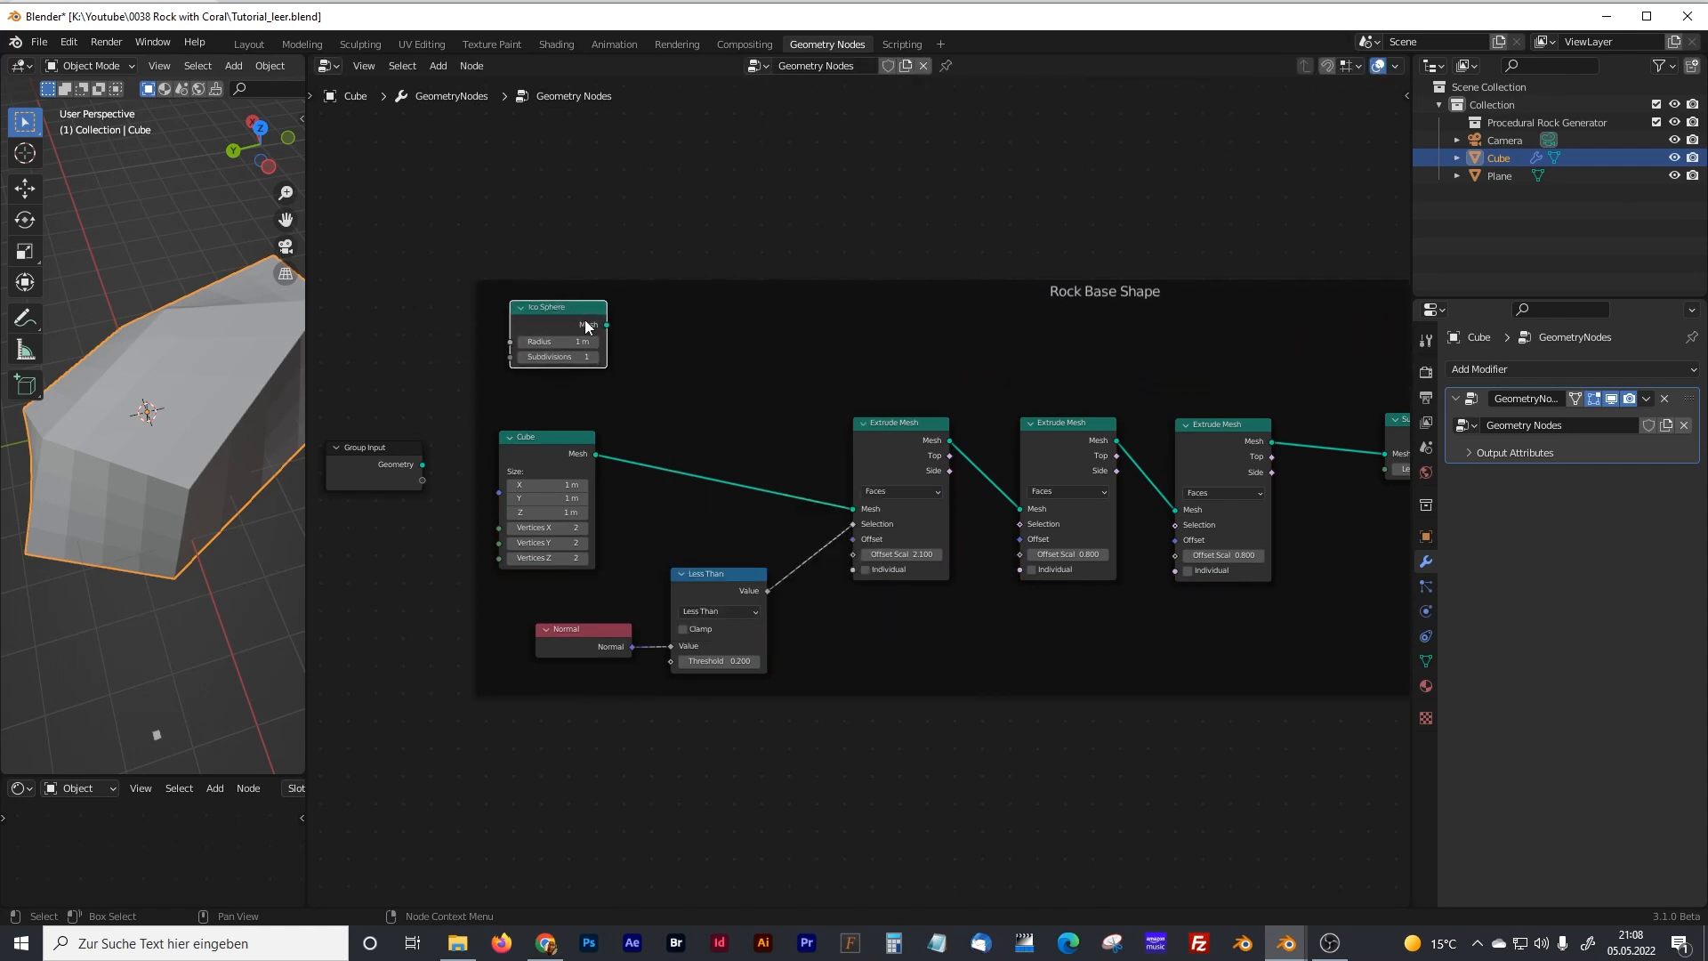
# - Try feeding the Ico Sphere mesh into the first Extrude Mesh node, and reconnect the Cube mesh in its place
pyautogui.moveTo(580, 320); pyautogui.dragTo(852, 510)
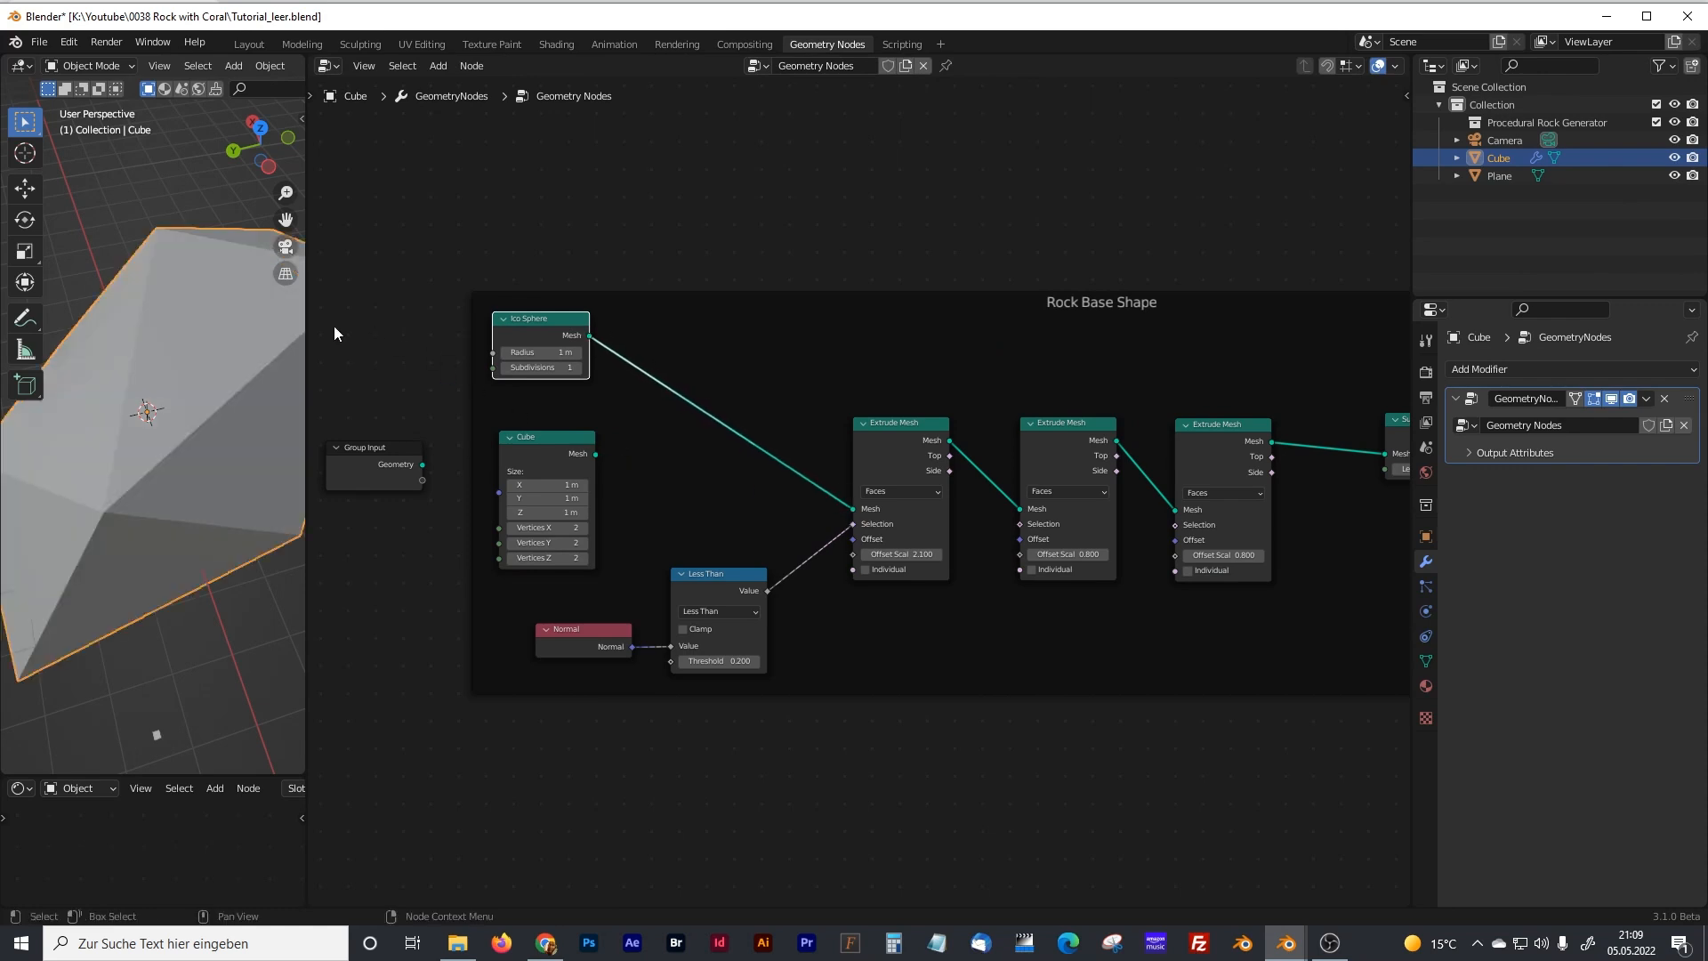
pyautogui.moveTo(307, 316); pyautogui.dragTo(638, 315)
pyautogui.moveTo(427, 383); pyautogui.dragTo(633, 391, button='middle')
pyautogui.moveTo(765, 441); pyautogui.dragTo(1020, 509)
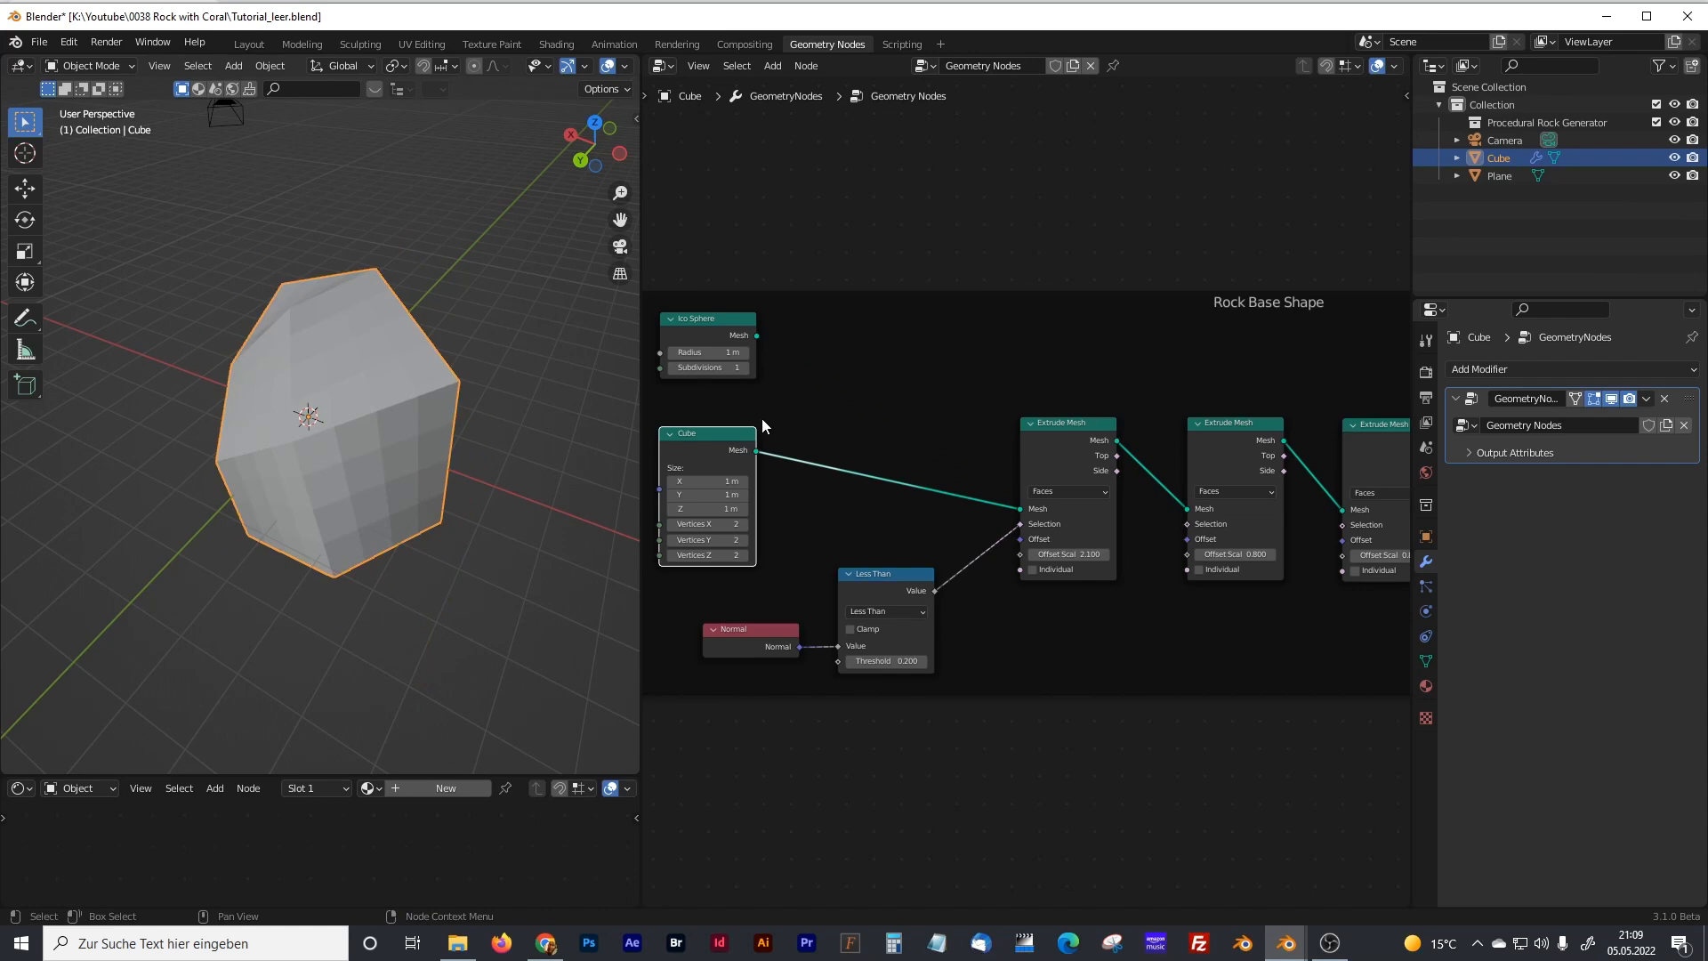
pyautogui.moveTo(699, 440); pyautogui.dragTo(704, 431)
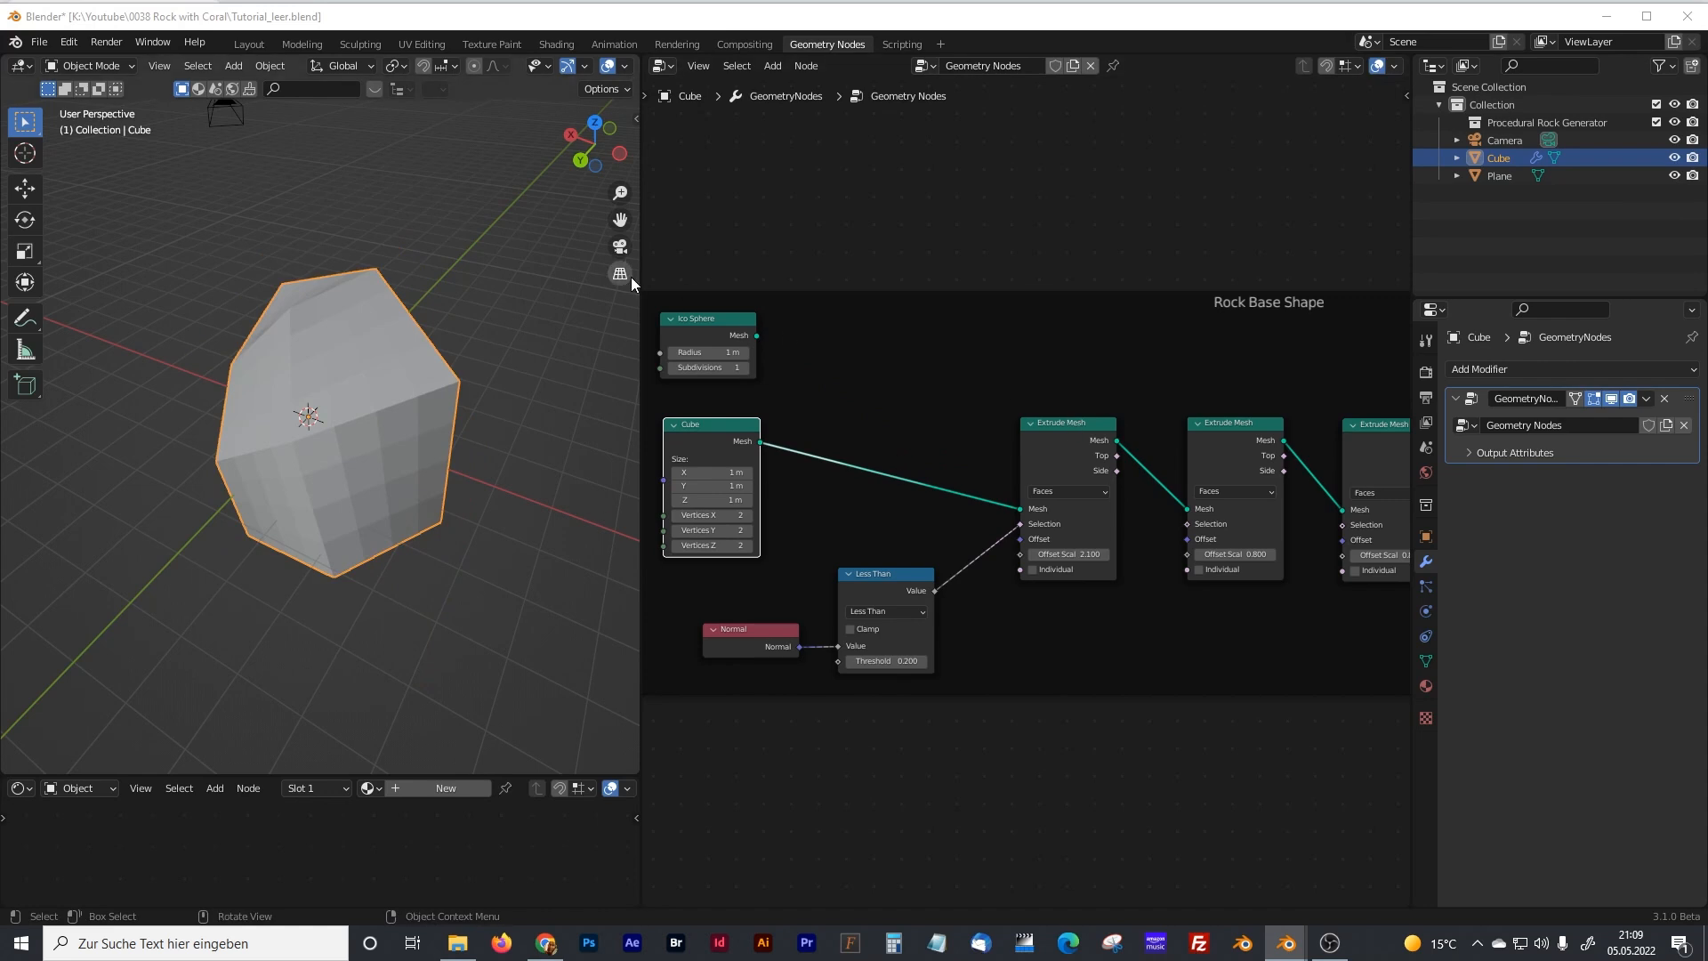
# - Move the Group Output node well away from the Transform node to make room for more nodes
pyautogui.moveTo(639, 292); pyautogui.dragTo(459, 292)
pyautogui.moveTo(1032, 400); pyautogui.dragTo(523, 413, button='middle')
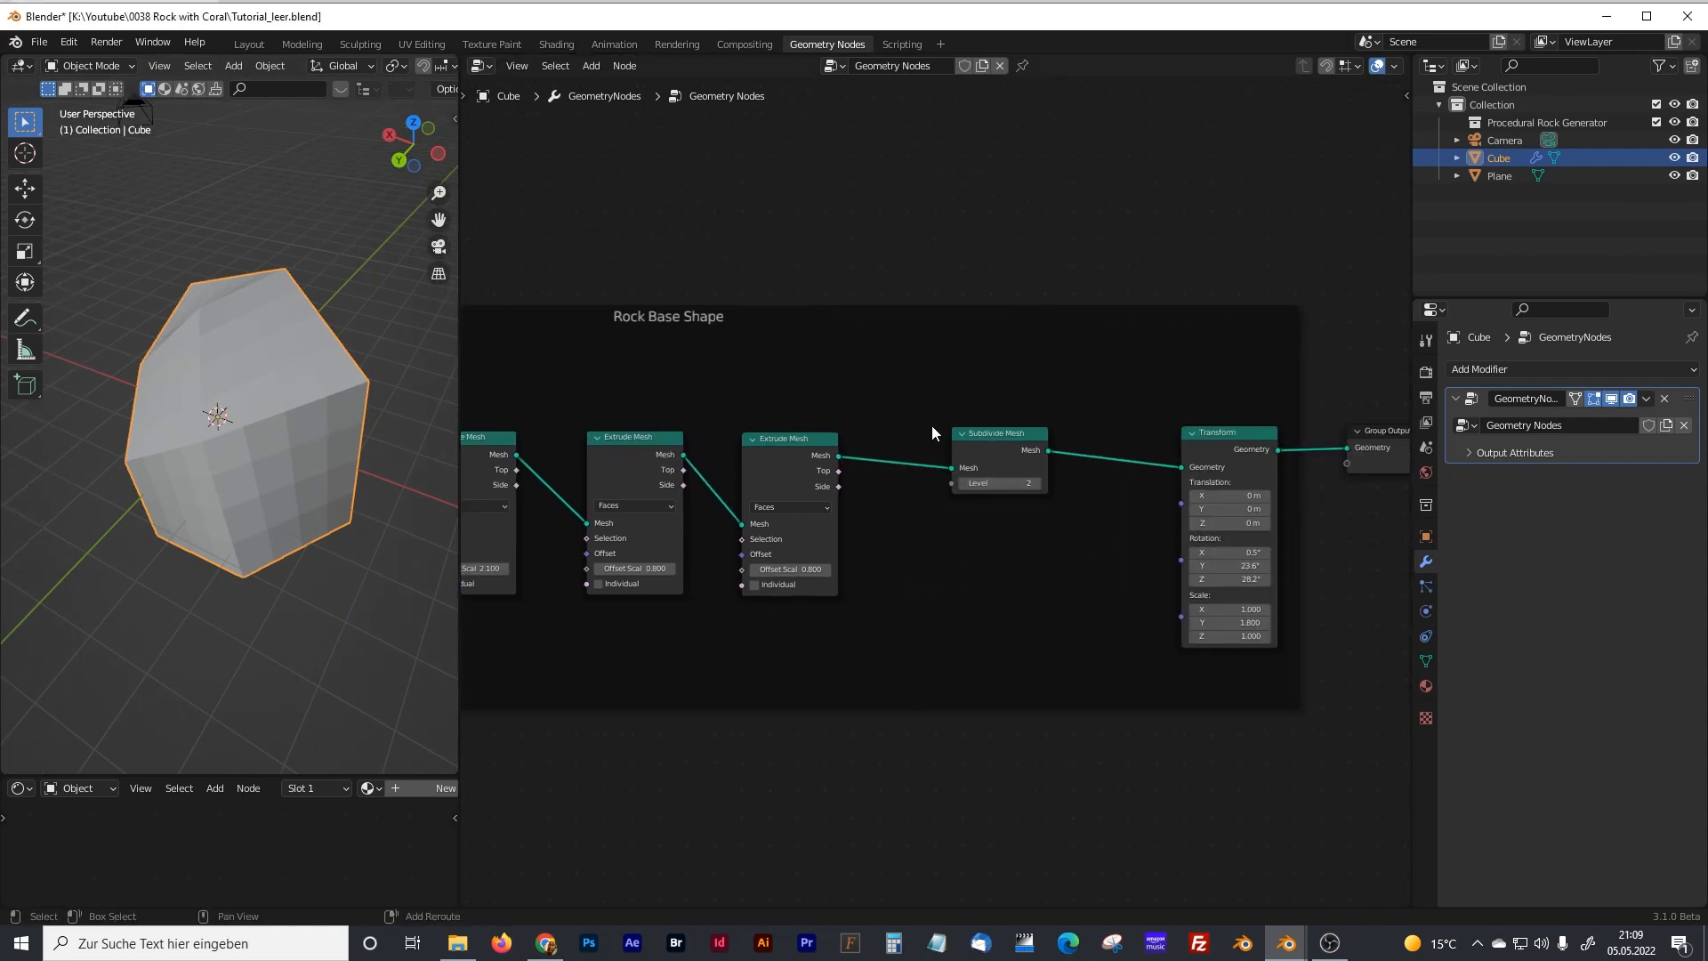
pyautogui.moveTo(1142, 451); pyautogui.dragTo(724, 454, button='middle')
pyautogui.moveTo(997, 437); pyautogui.dragTo(1216, 438)
pyautogui.moveTo(826, 437); pyautogui.dragTo(783, 437)
pyautogui.moveTo(1190, 456); pyautogui.dragTo(1002, 455, button='middle')
pyautogui.moveTo(1001, 460); pyautogui.dragTo(1231, 448)
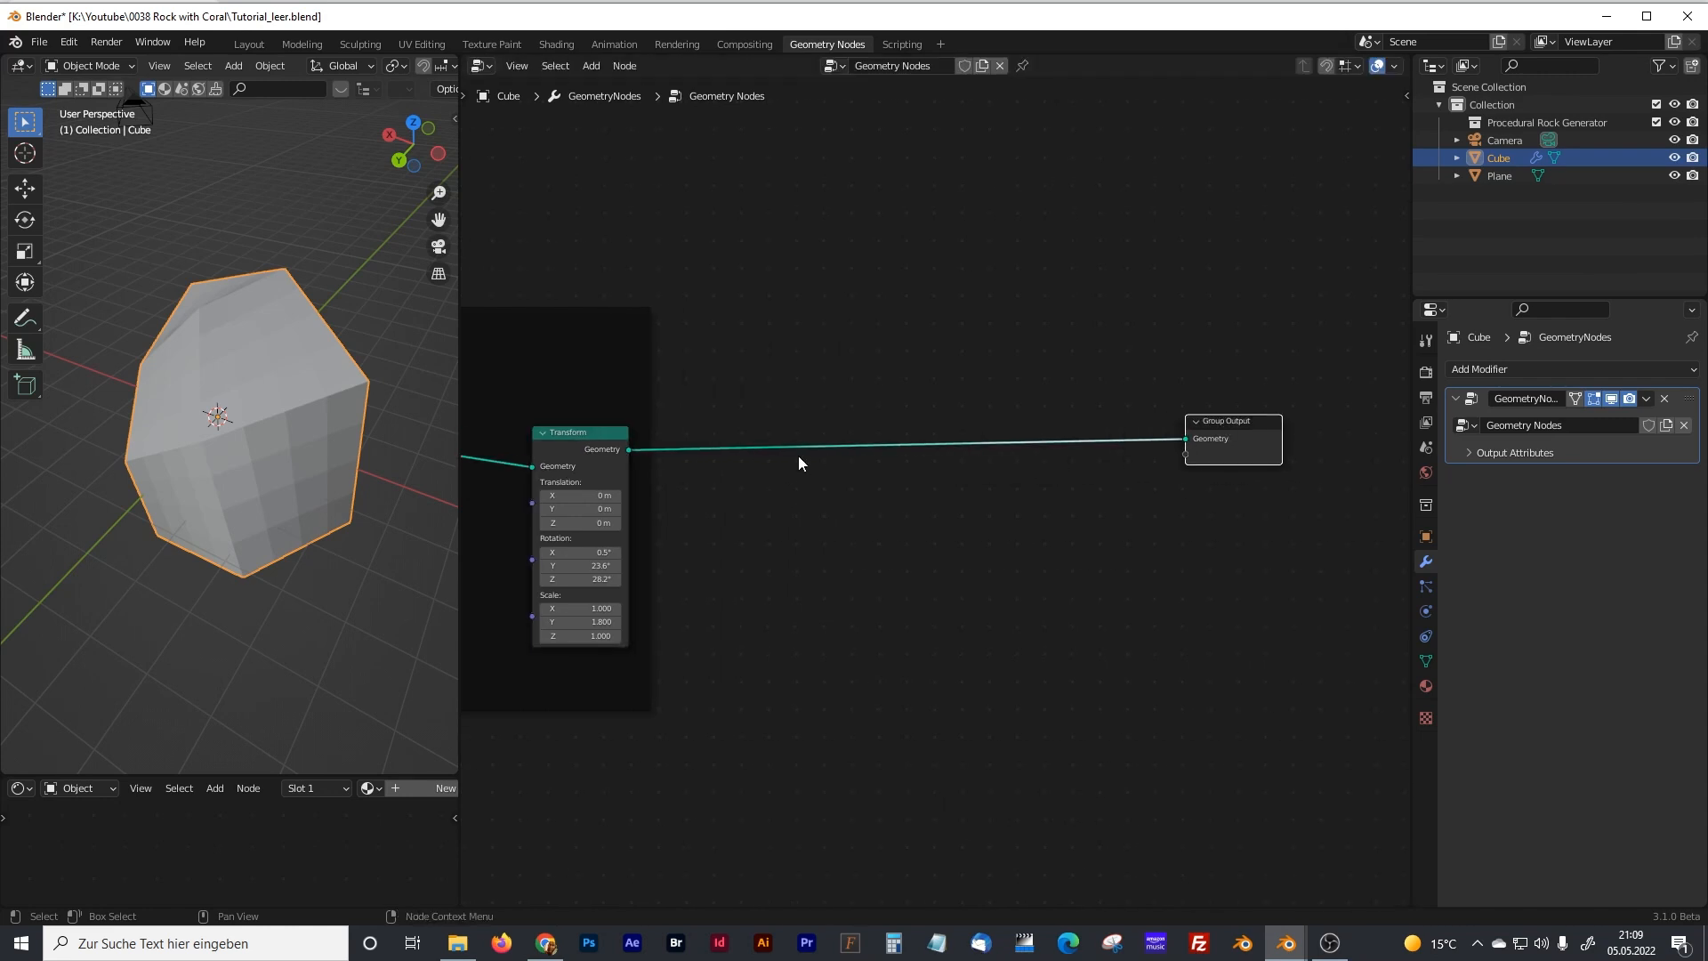
pyautogui.click(875, 528)
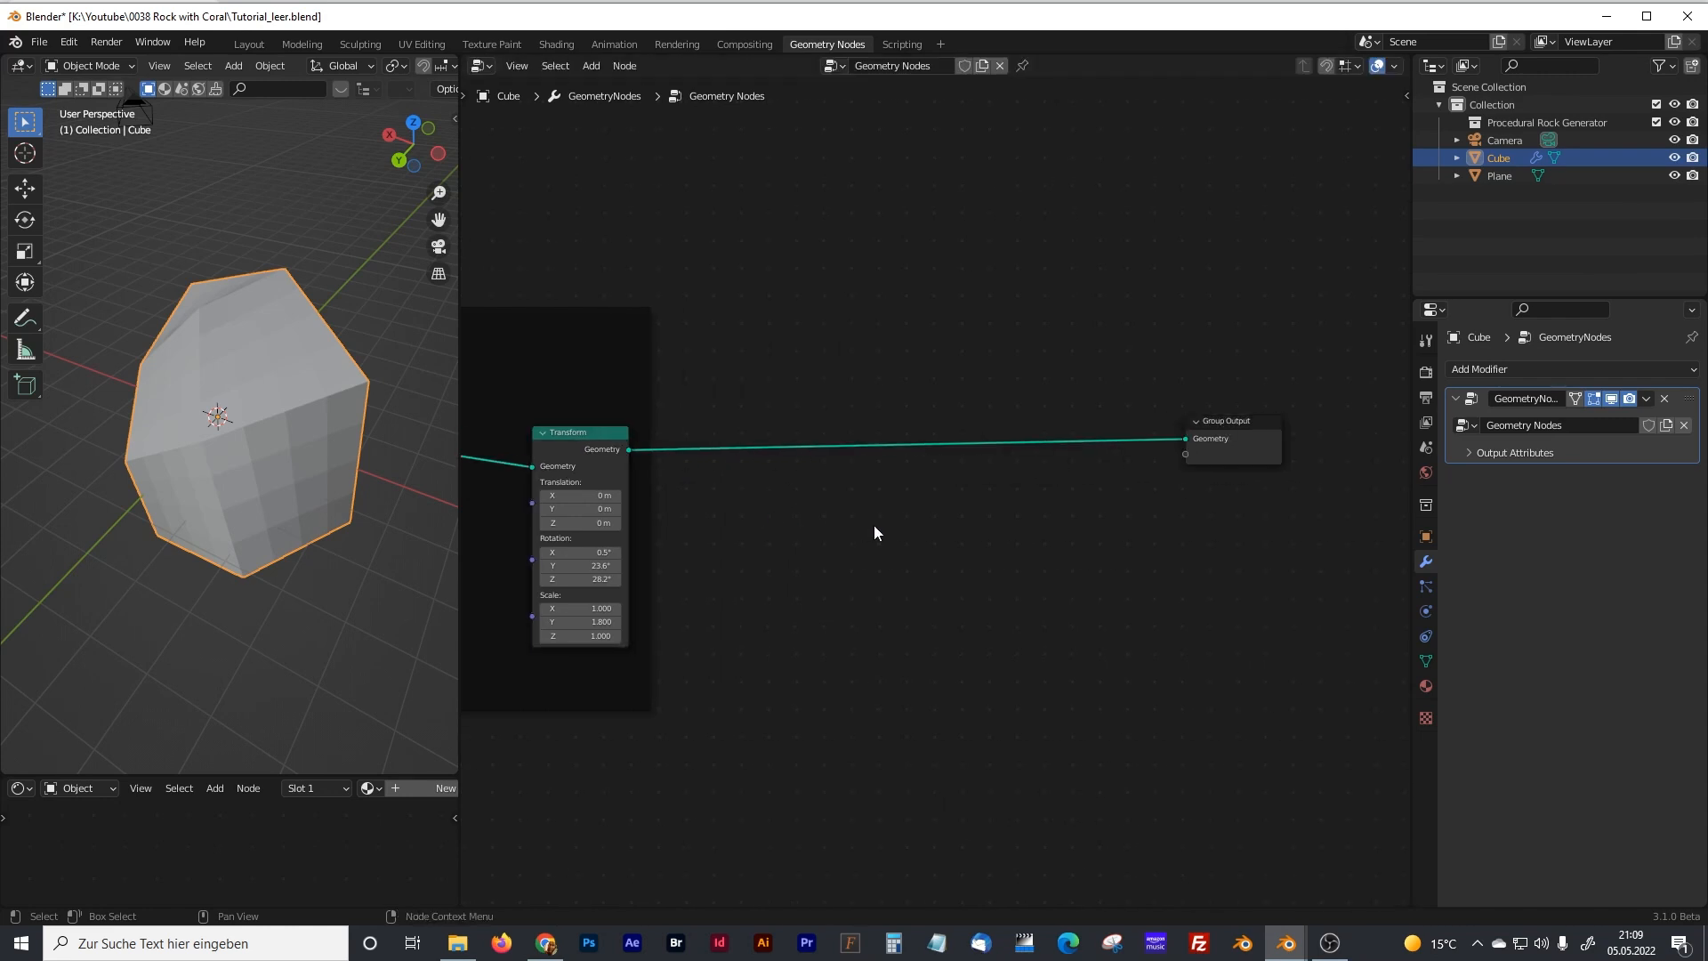
# - Move Group Output slightly farther away and insert a Set Position node between Transform and Group Output
pyautogui.moveTo(1215, 426); pyautogui.dragTo(1333, 423)
pyautogui.hotkey('shift', 'a')
pyautogui.click(1071, 521)
pyautogui.write('set')
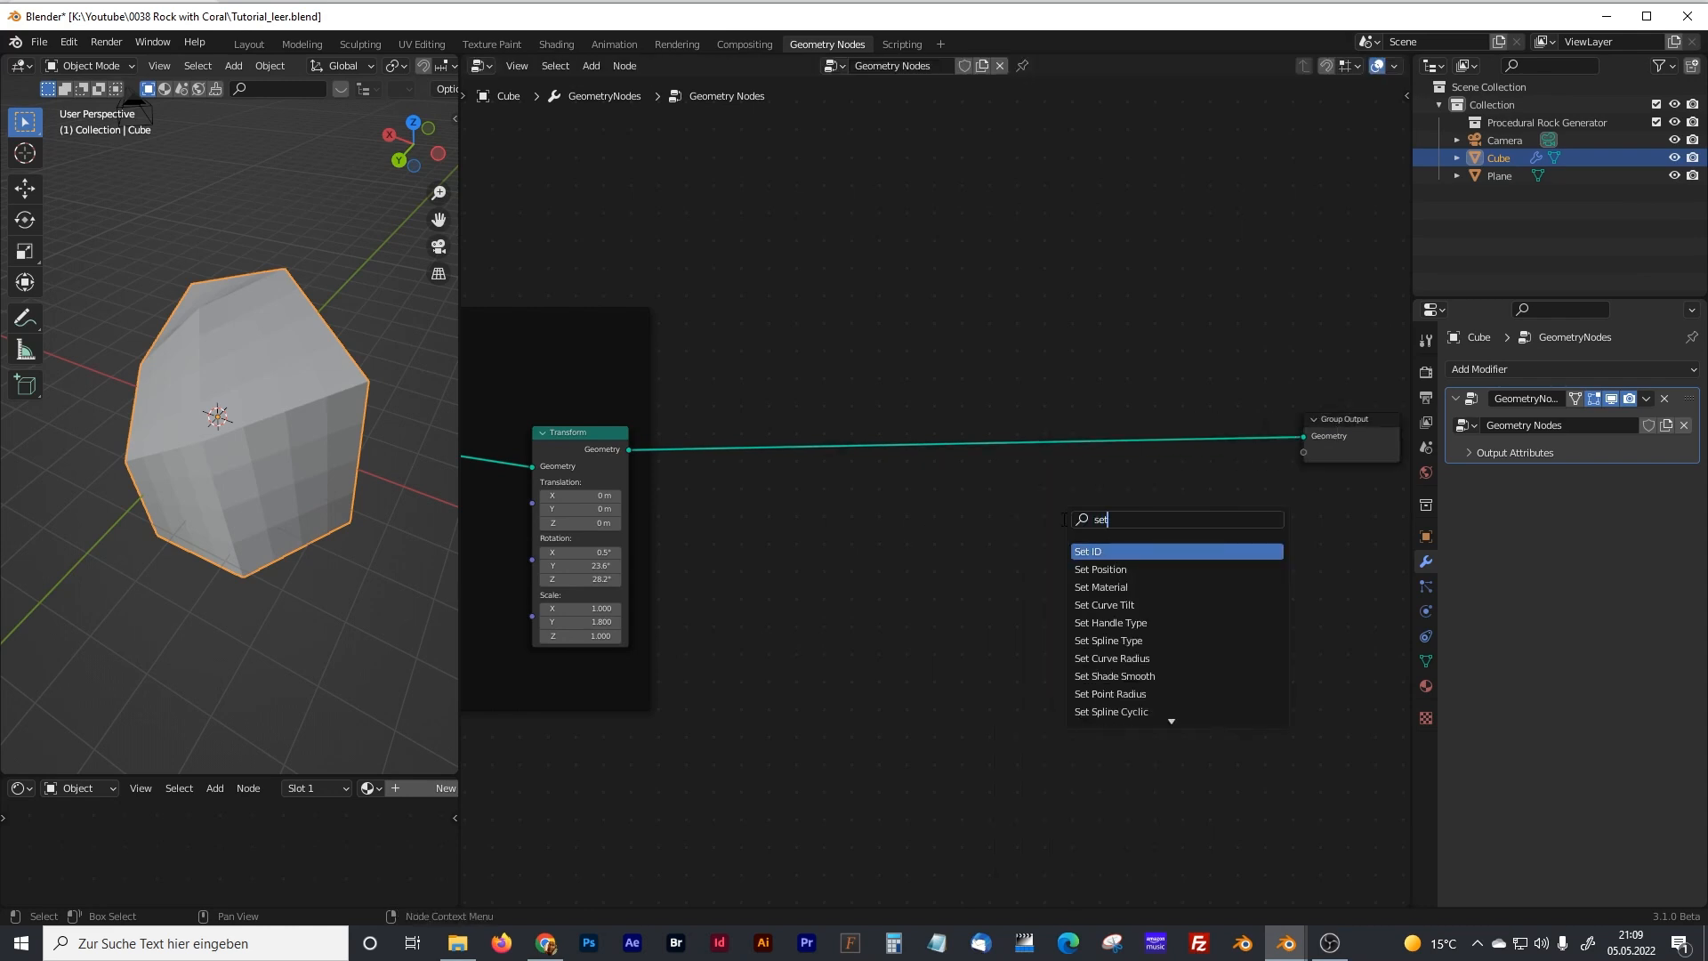
pyautogui.click(1103, 568)
pyautogui.click(1163, 472)
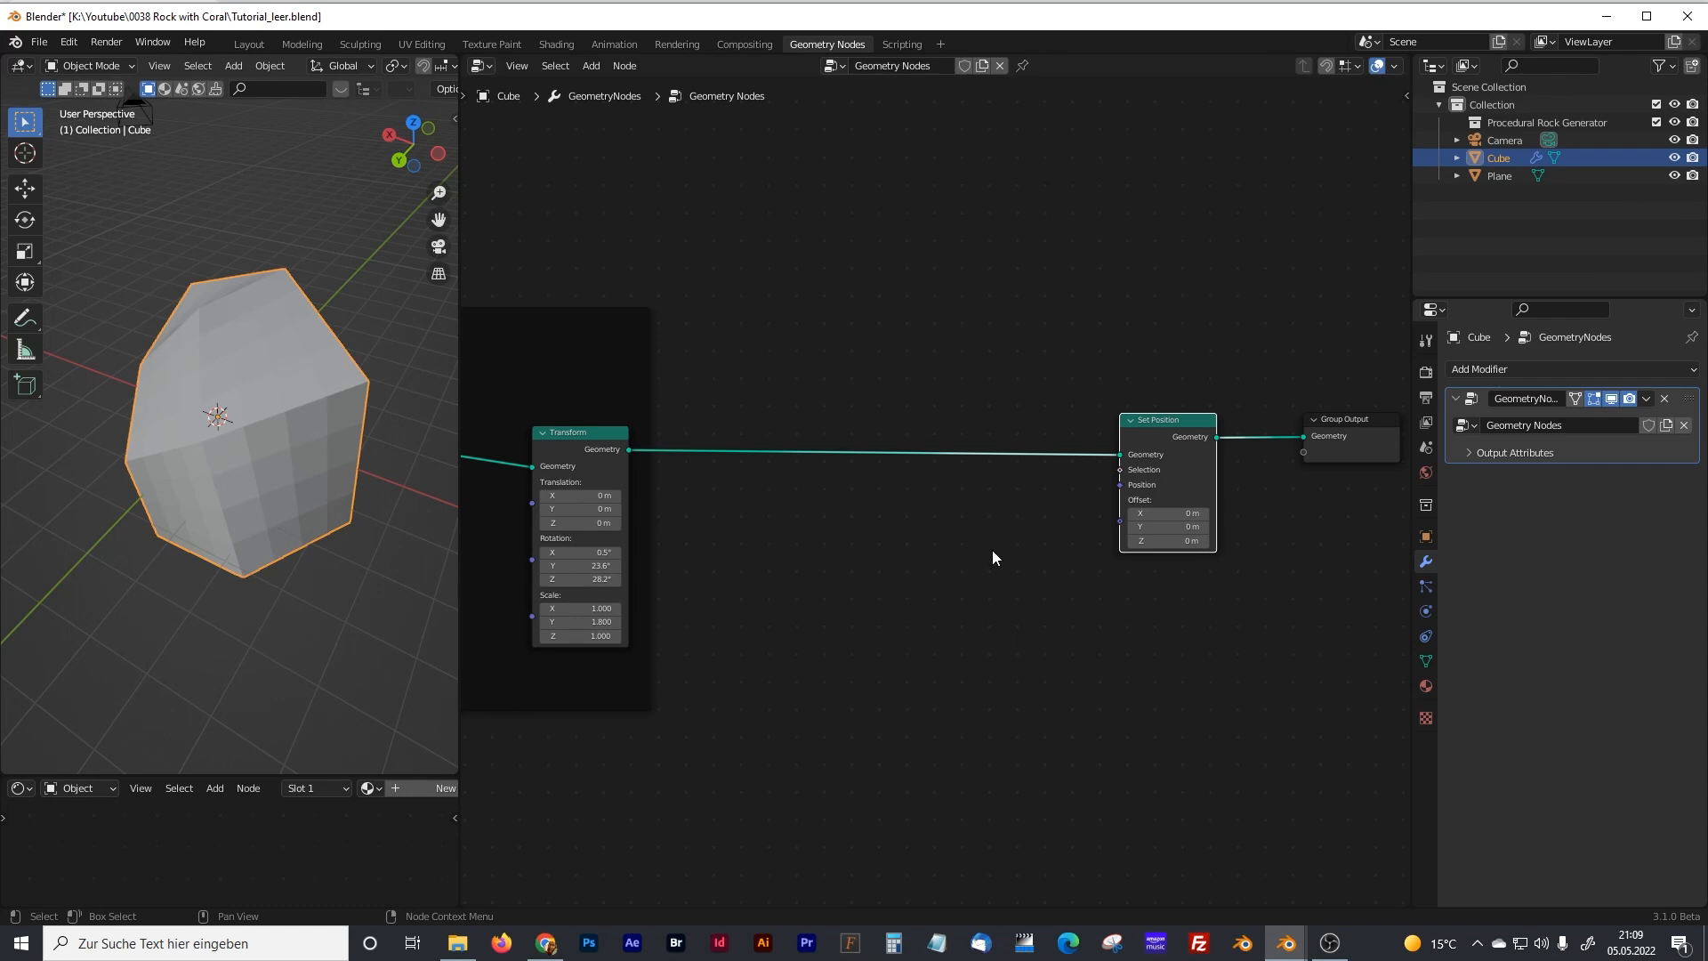
# - Add a Vector Math node just before and below the Set Position node
pyautogui.hotkey('shift', 'a')
pyautogui.click(909, 555)
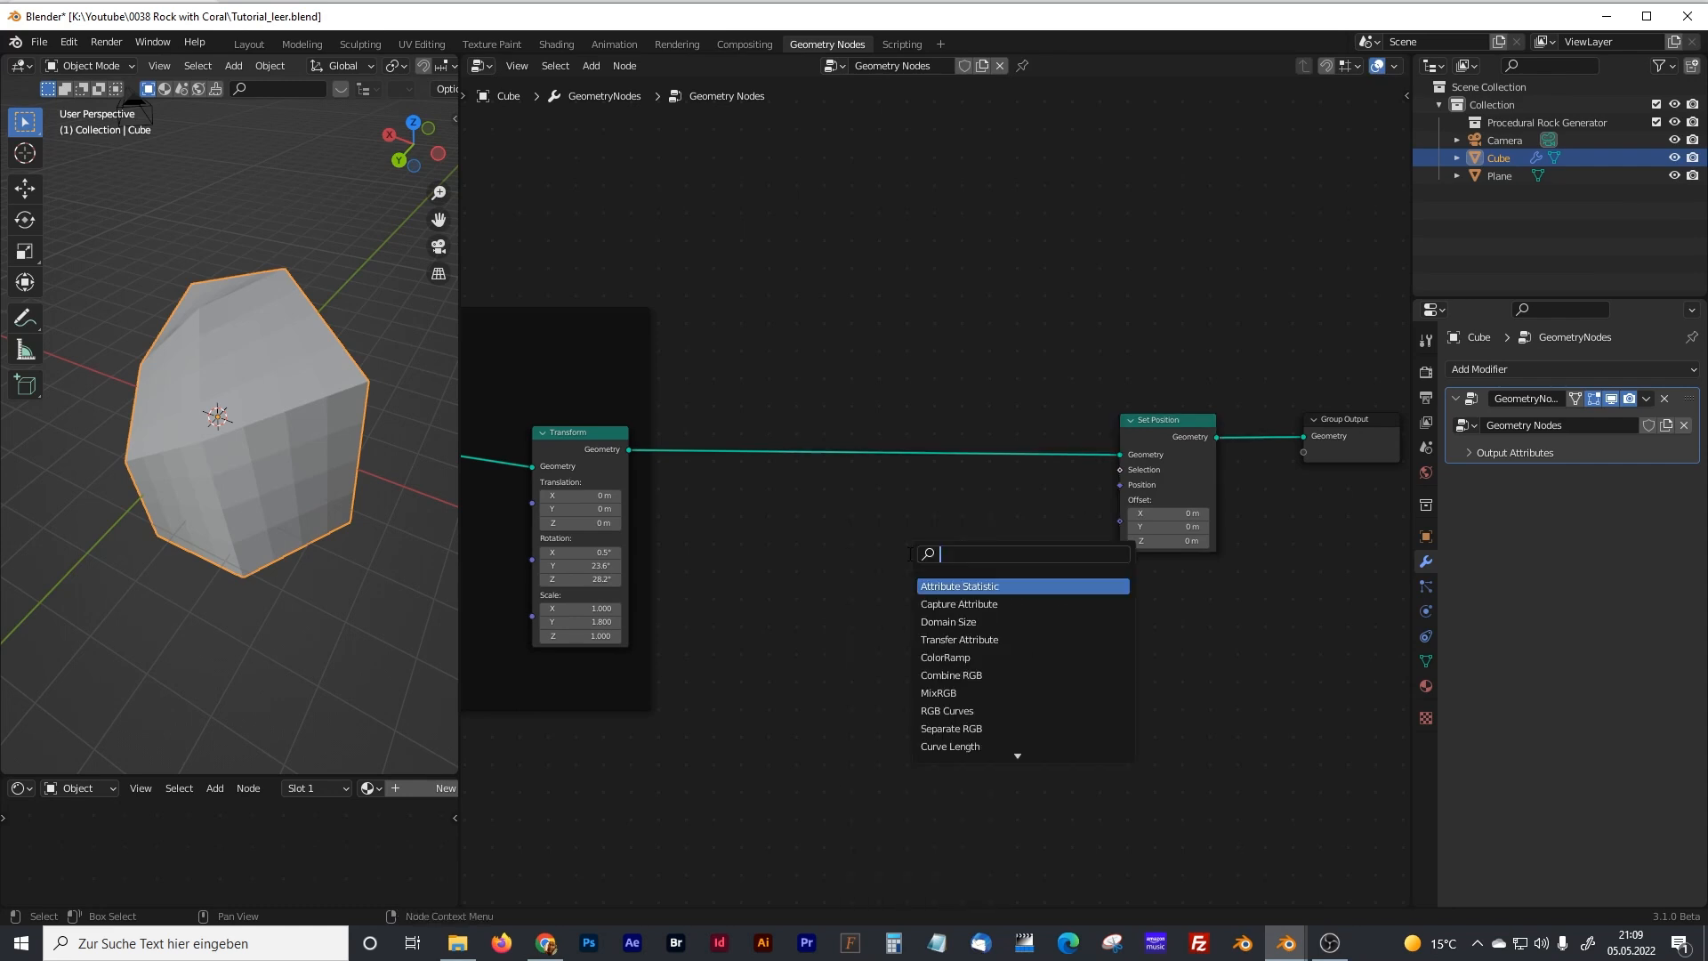
pyautogui.write('vecto')
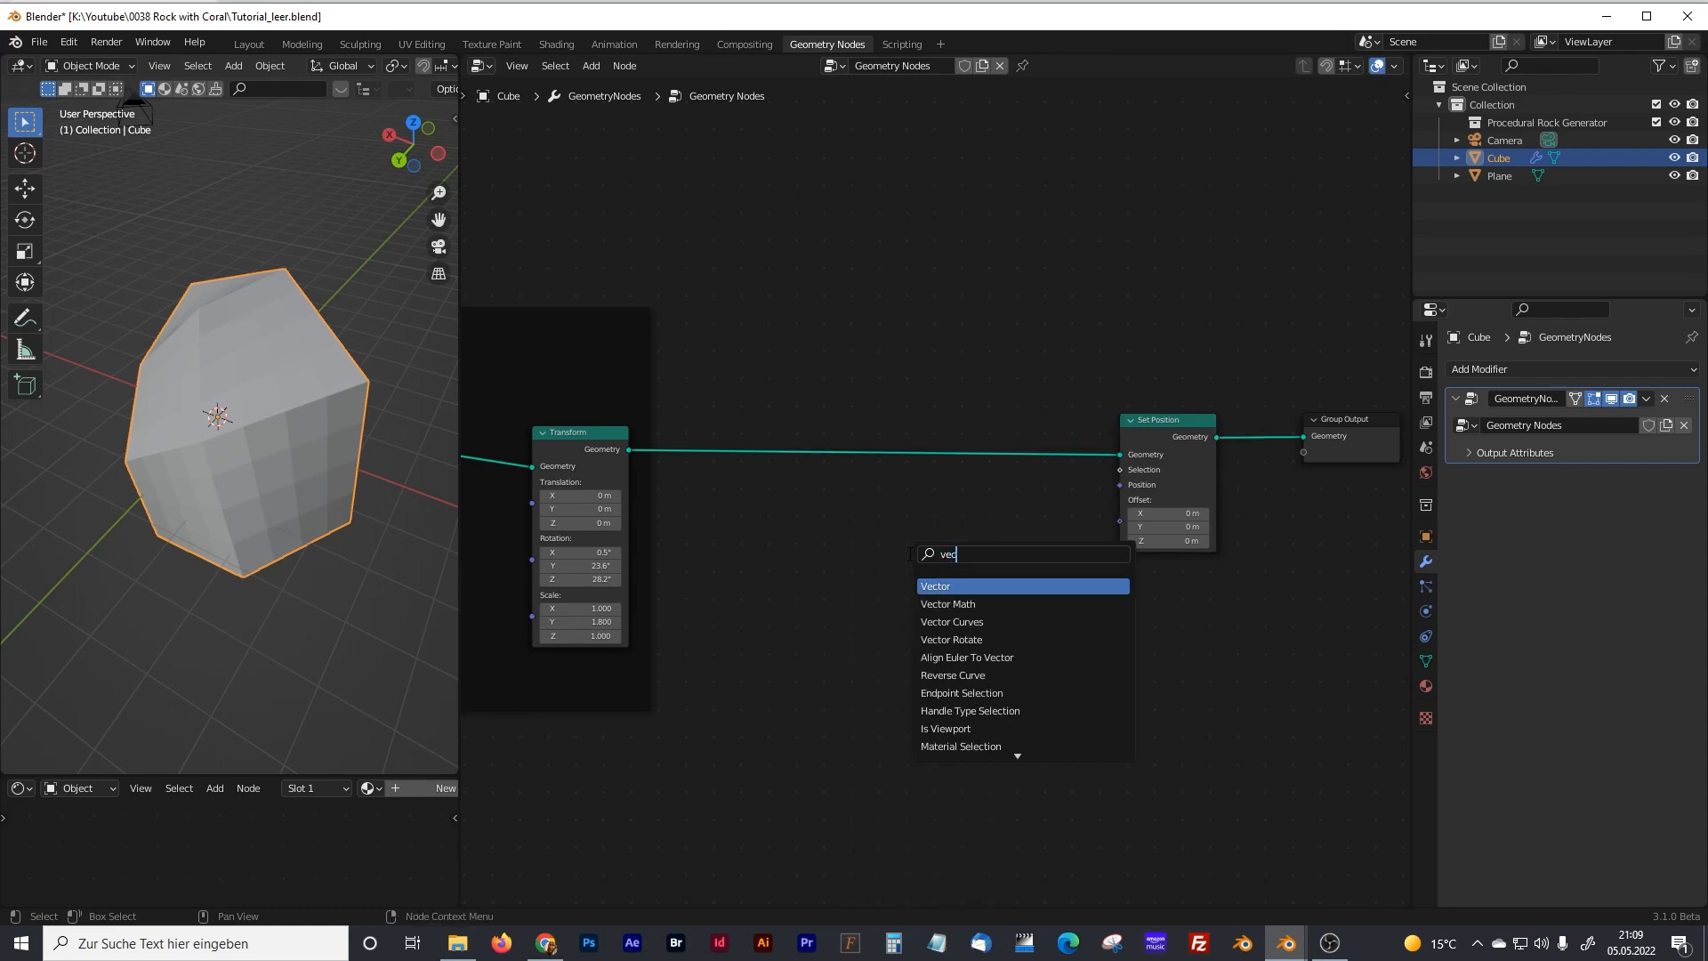
pyautogui.click(951, 607)
pyautogui.click(1021, 572)
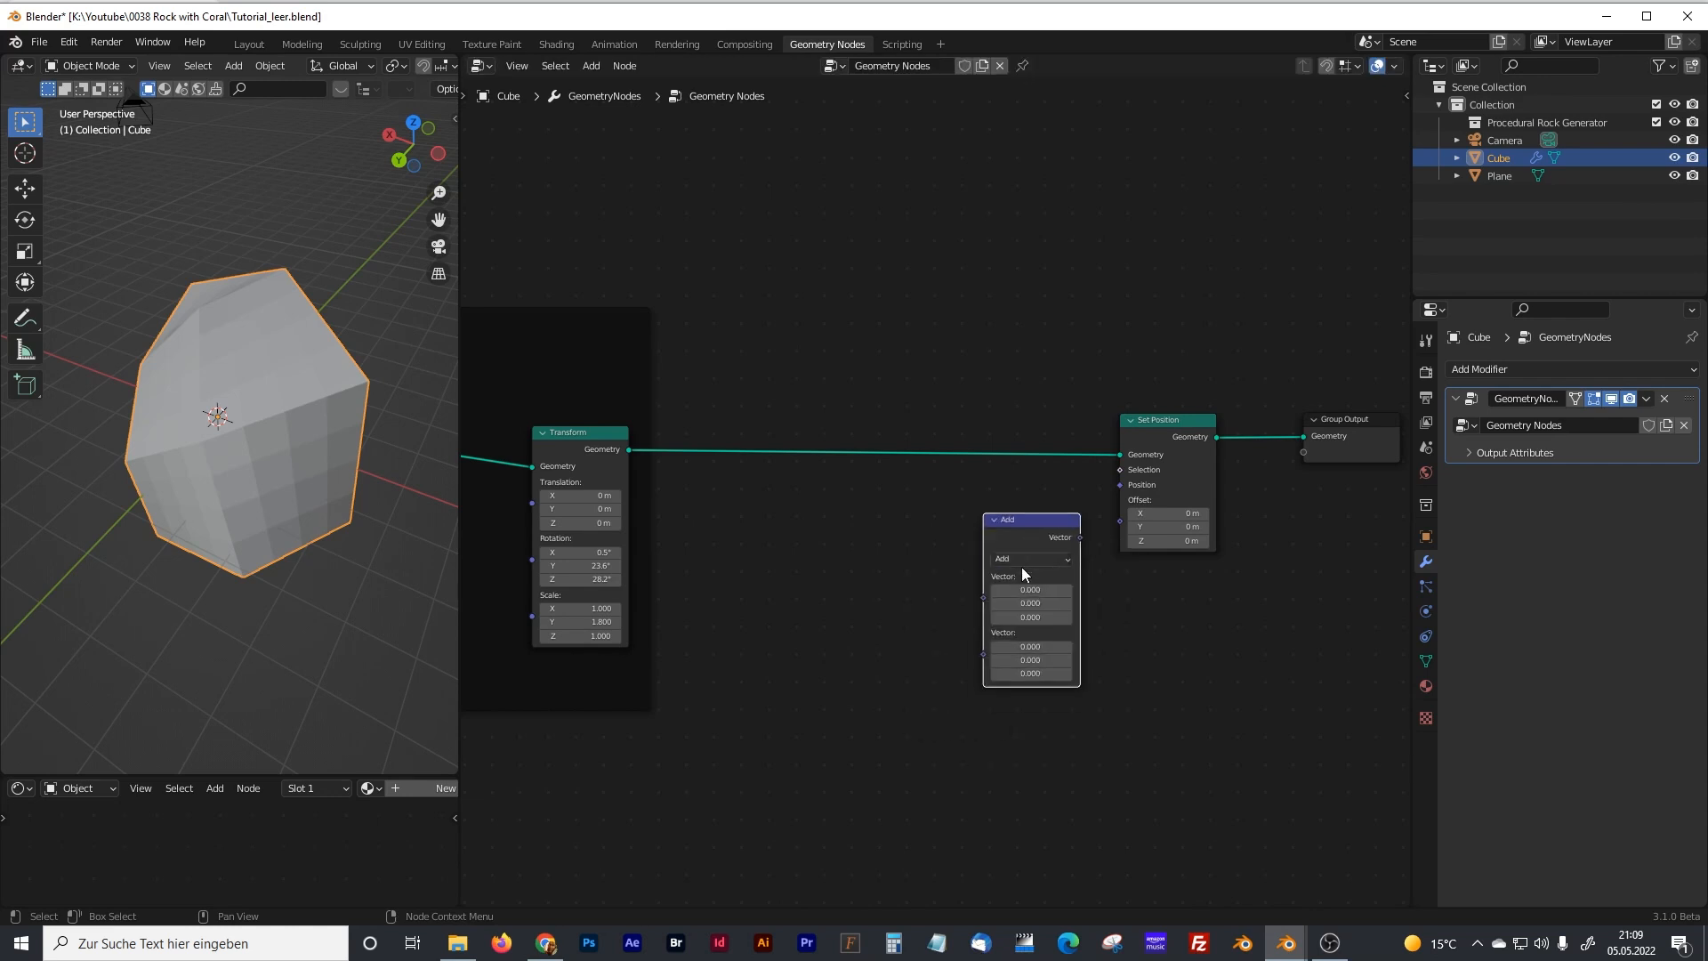
# - Move Vector Math, Set Position and Group Output farther from Transform, and place a duplicate of the Vector Math node before the original
pyautogui.moveTo(1097, 474); pyautogui.dragTo(877, 480, button='middle')
pyautogui.moveTo(755, 355); pyautogui.dragTo(1179, 644)
pyautogui.moveTo(969, 424); pyautogui.dragTo(1076, 407)
pyautogui.click(923, 483)
pyautogui.moveTo(852, 536); pyautogui.dragTo(999, 482, button='middle')
pyautogui.click(1042, 459)
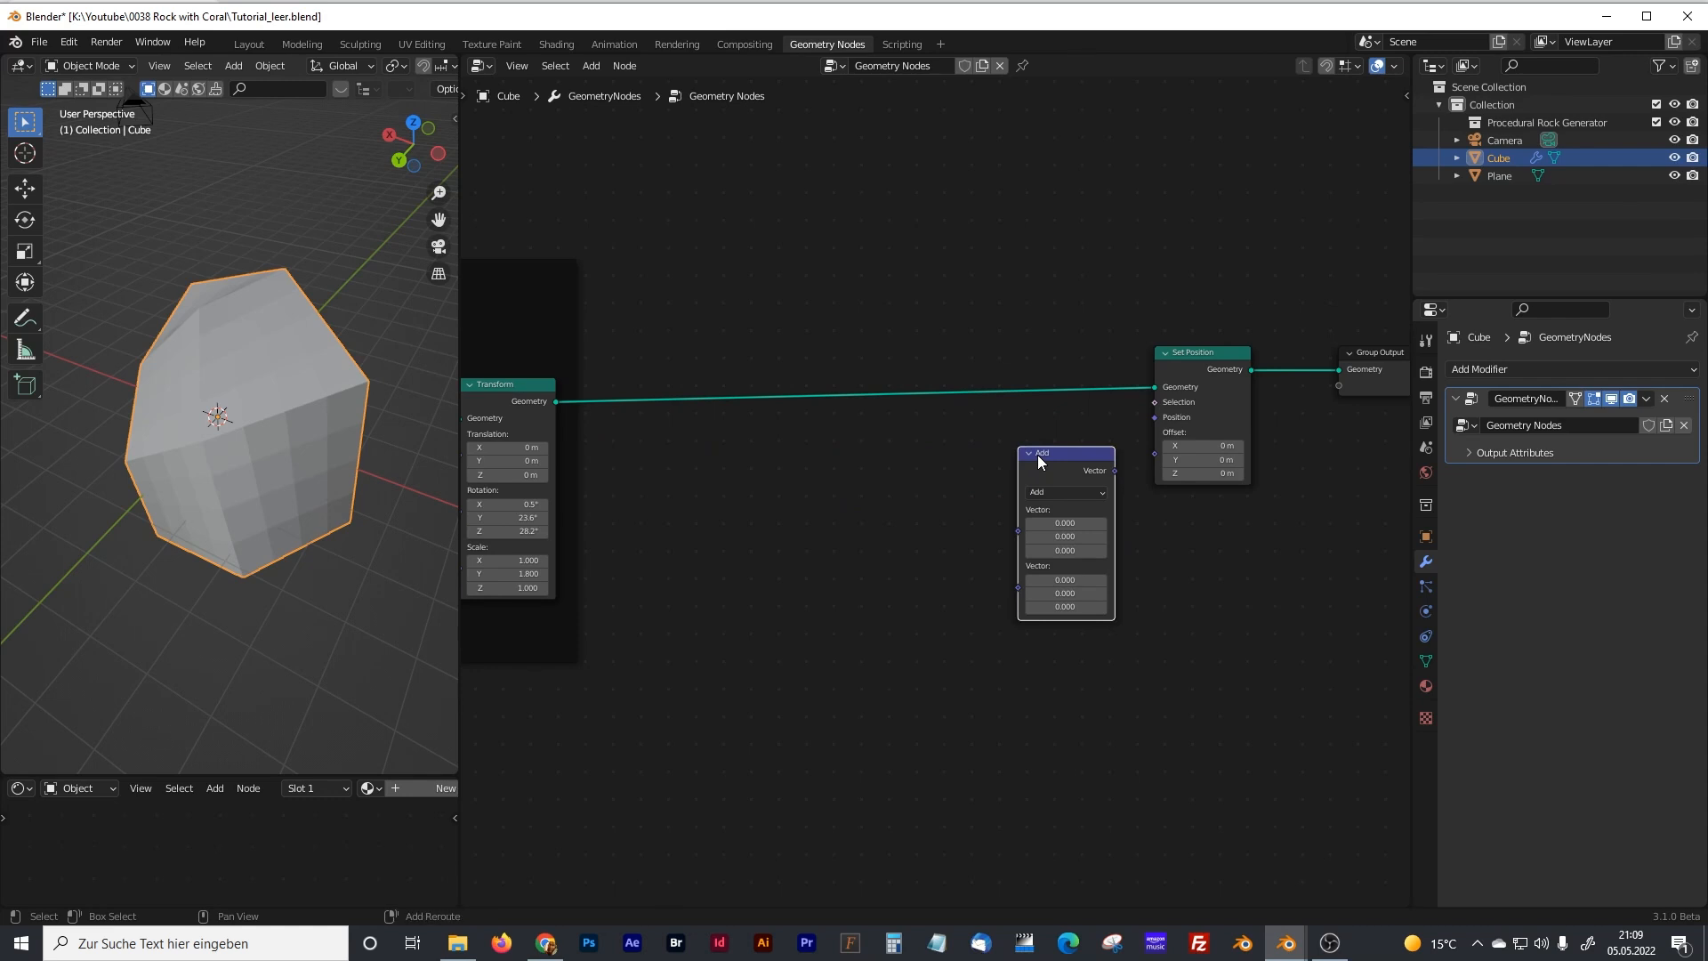
pyautogui.hotkey('shift', 'd')
pyautogui.click(890, 504)
# - Add a Position node between the Transform node and the duplicated Vector Math node
pyautogui.moveTo(796, 538); pyautogui.dragTo(915, 526, button='middle')
pyautogui.click(871, 537)
pyautogui.hotkey('shift', 'a')
pyautogui.write('po')
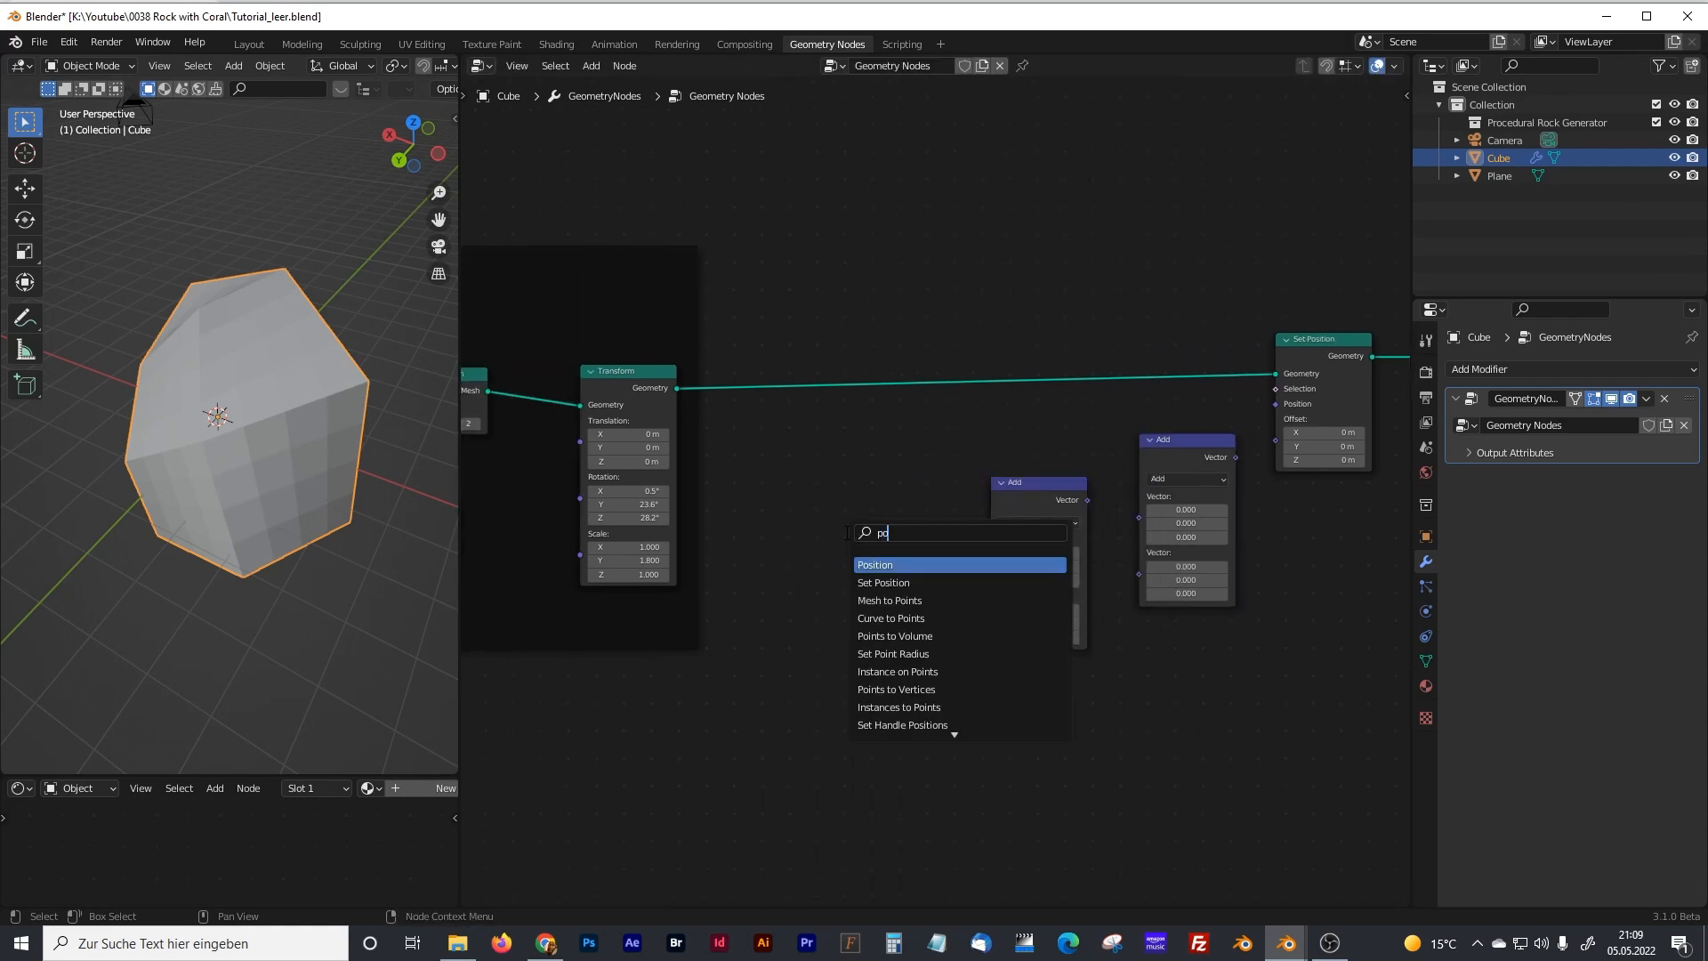
pyautogui.click(871, 564)
pyautogui.click(790, 638)
# - Add a Voronoi Texture node directly below the Position node
pyautogui.hotkey('shift', 'a')
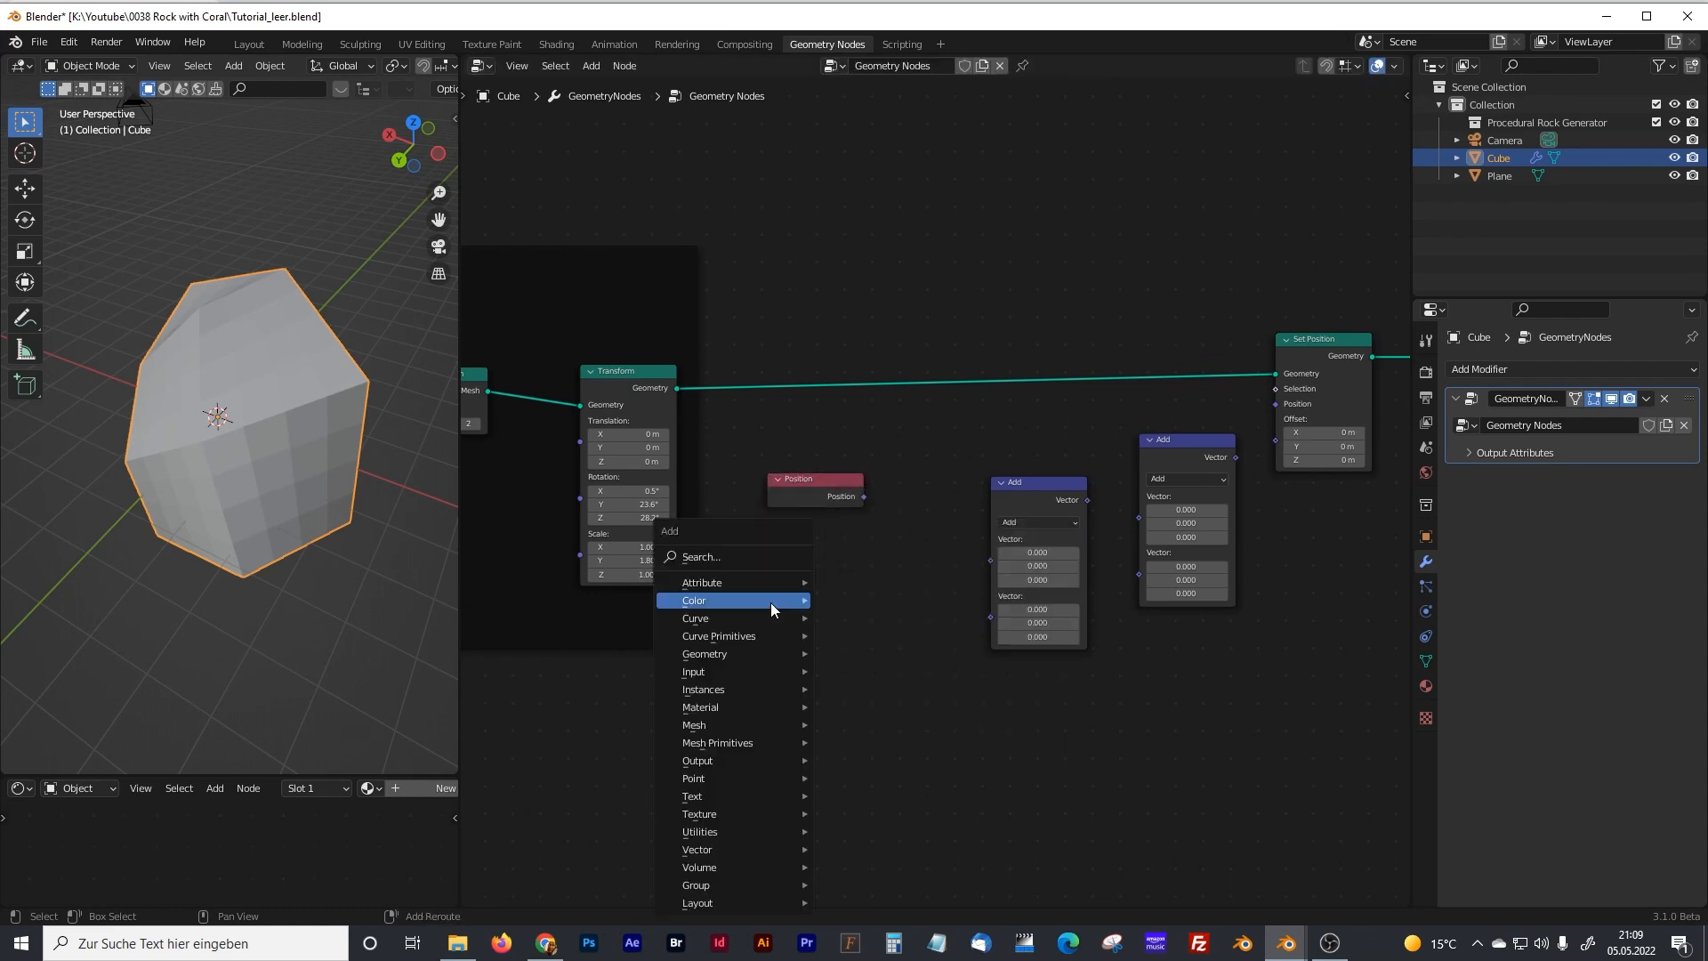
pyautogui.click(722, 560)
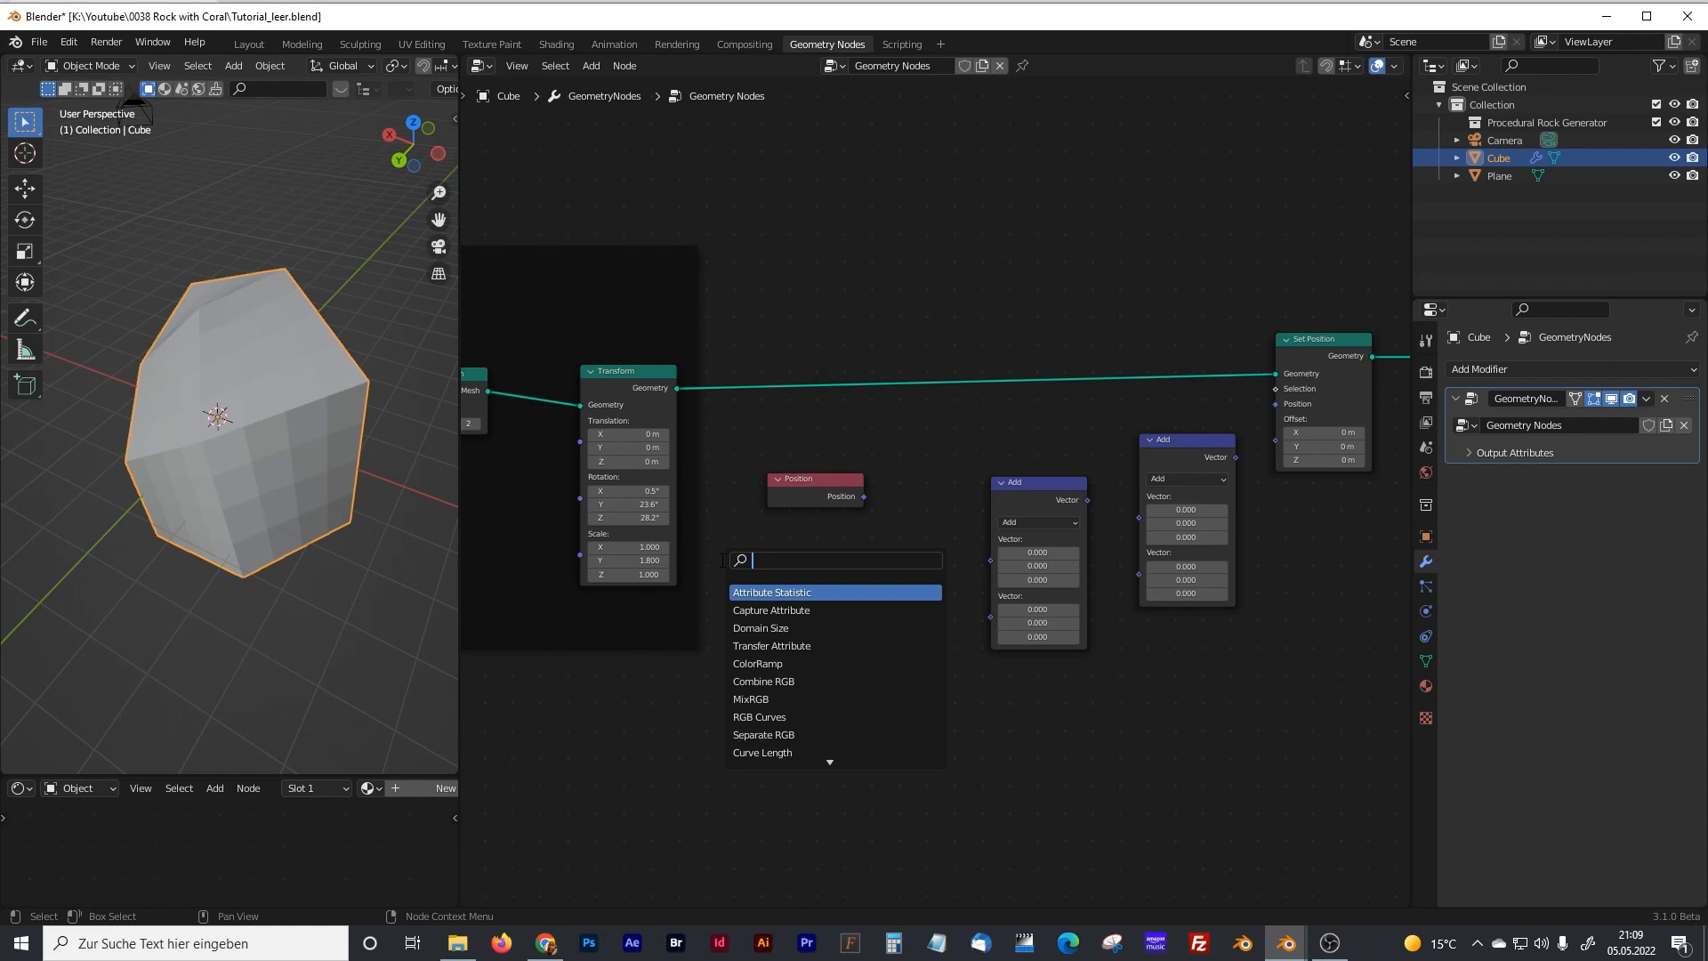
pyautogui.write('voro')
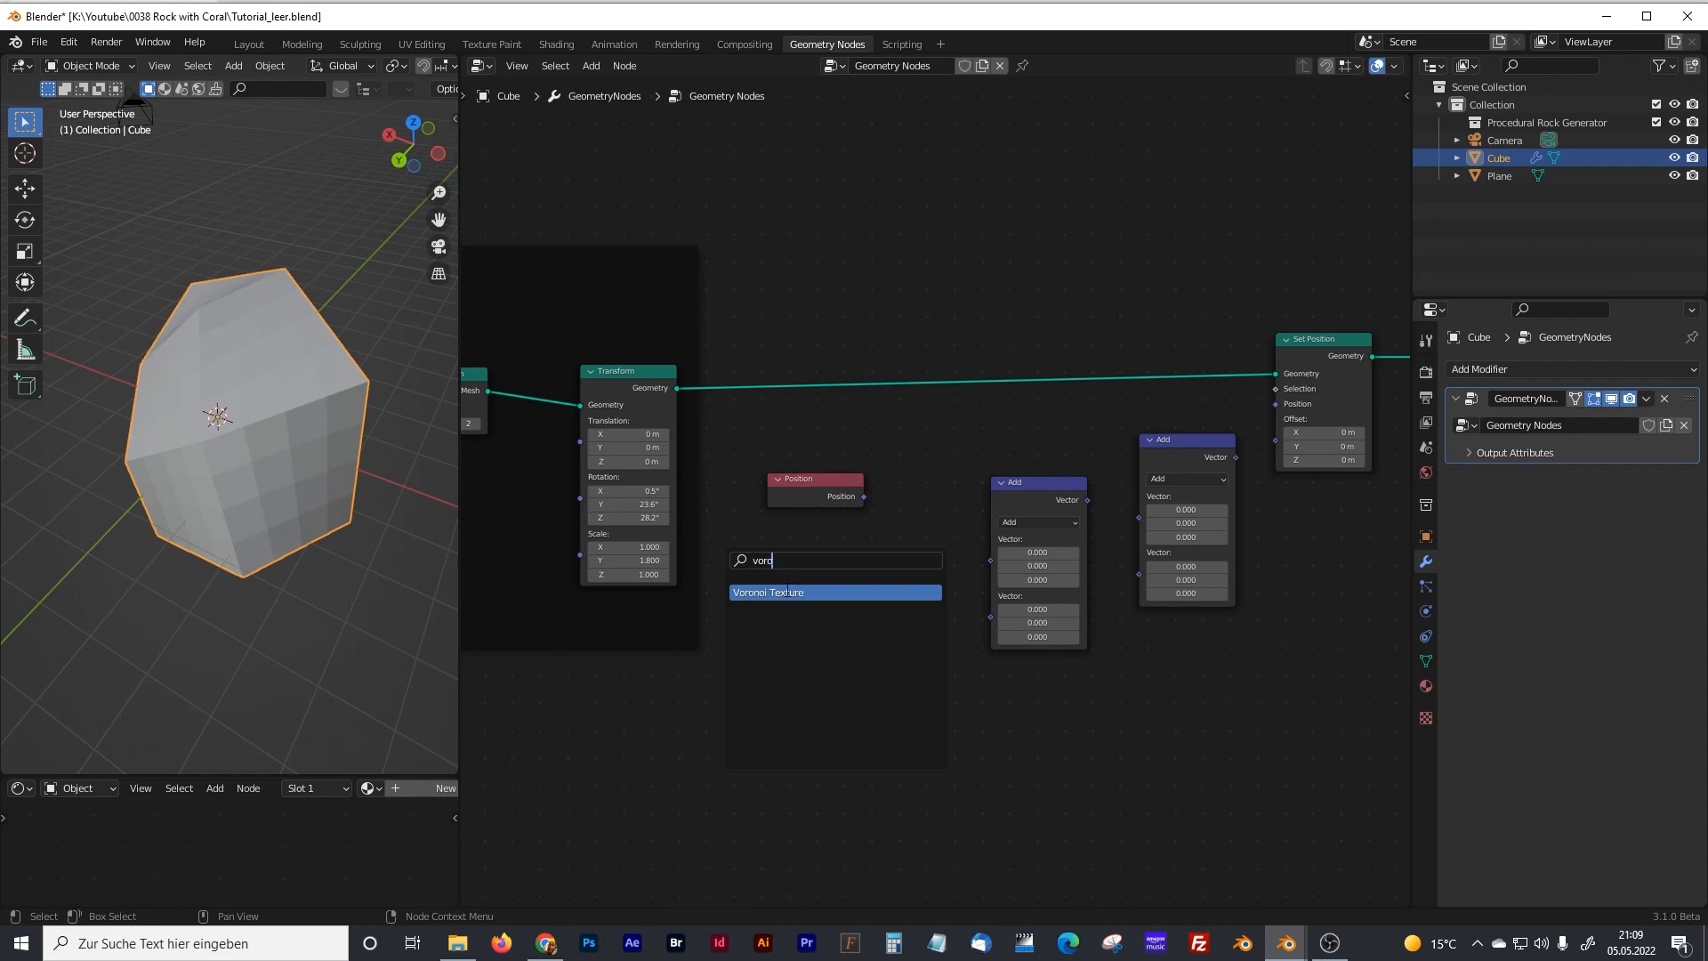
pyautogui.press('Return')
pyautogui.click(865, 578)
pyautogui.moveTo(865, 580); pyautogui.dragTo(745, 522, button='middle')
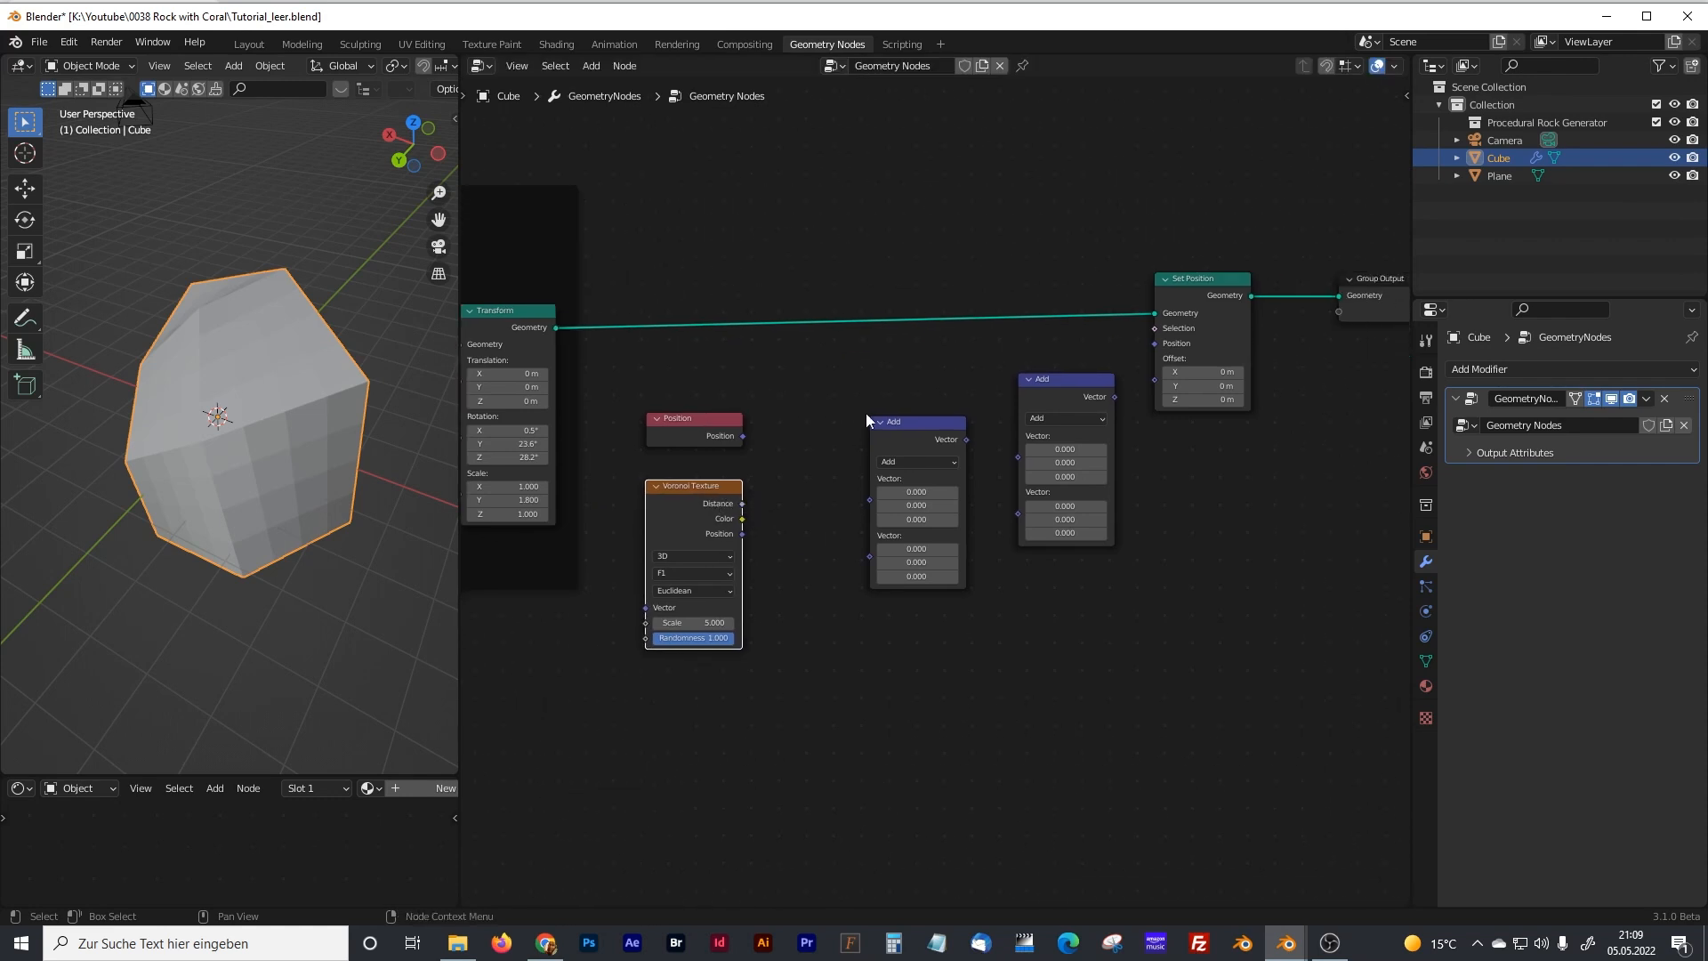
# - Connect the Position output to the first vector input of the nearest Vector Math node and move that node closer
pyautogui.moveTo(904, 423)
pyautogui.mouseDown()
pyautogui.moveTo(919, 416)
pyautogui.moveTo(885, 426)
pyautogui.mouseUp()
pyautogui.scroll(1, 804, 425)
pyautogui.click(681, 415)
pyautogui.moveTo(709, 427); pyautogui.dragTo(840, 493)
pyautogui.moveTo(886, 411); pyautogui.dragTo(866, 411)
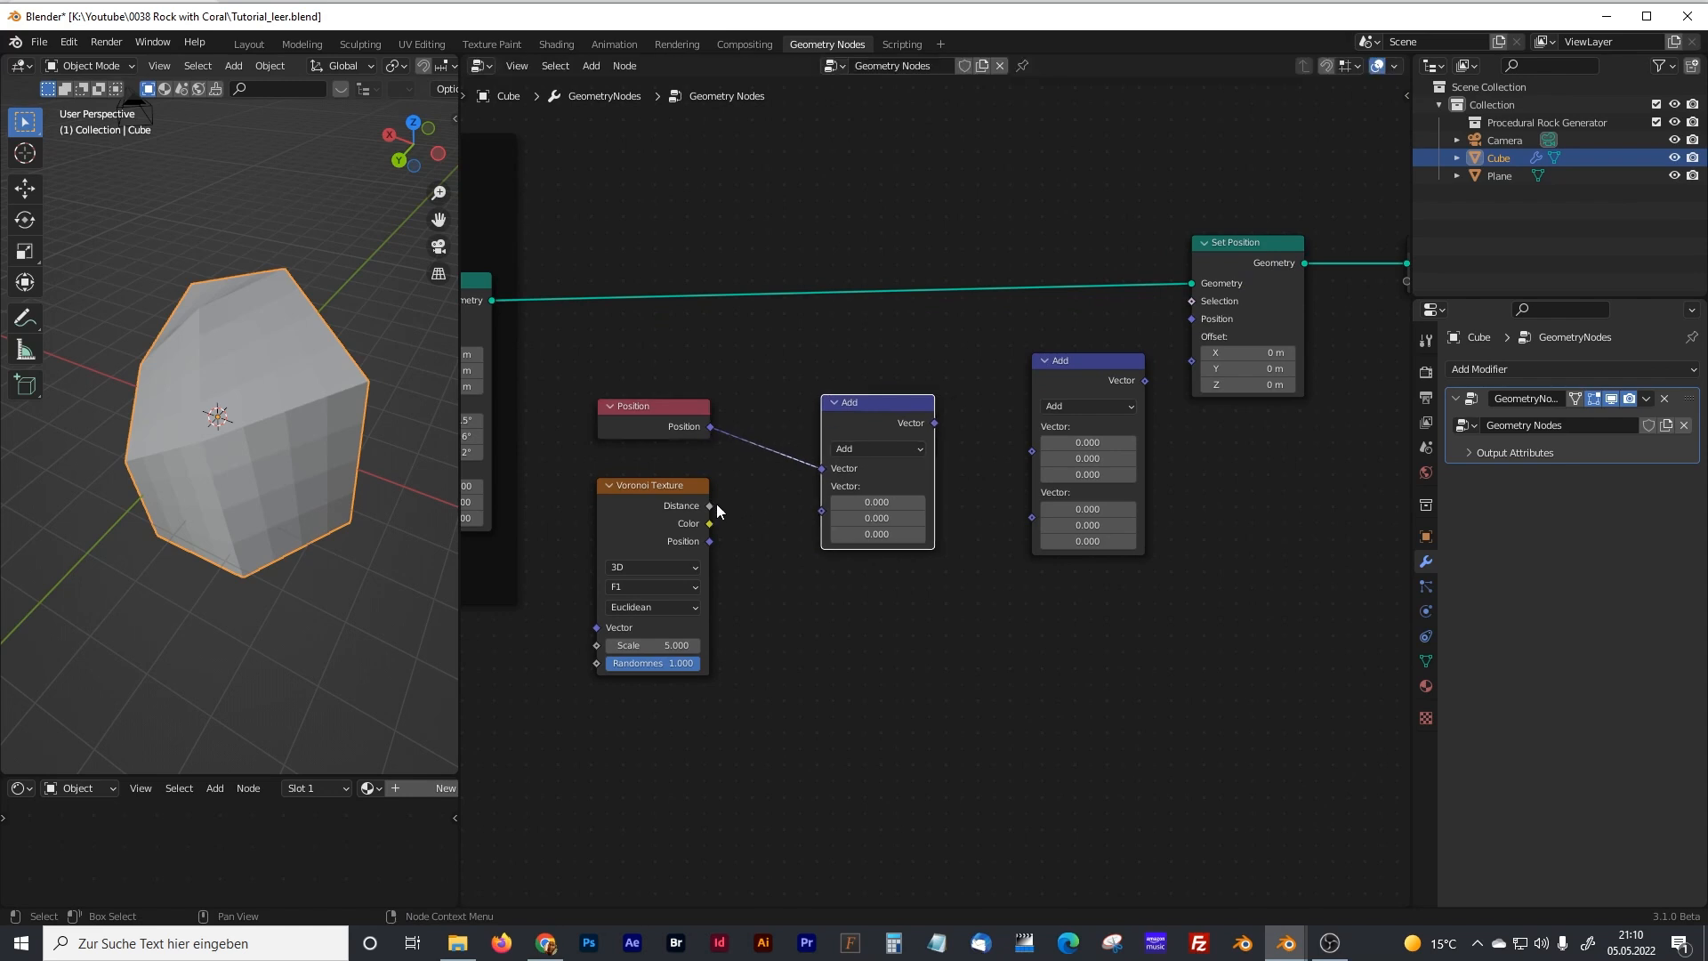
# - Connect the Voronoi Texture's Distance output to that Vector Math node's second input and change its operation to Multiply
pyautogui.click(682, 509)
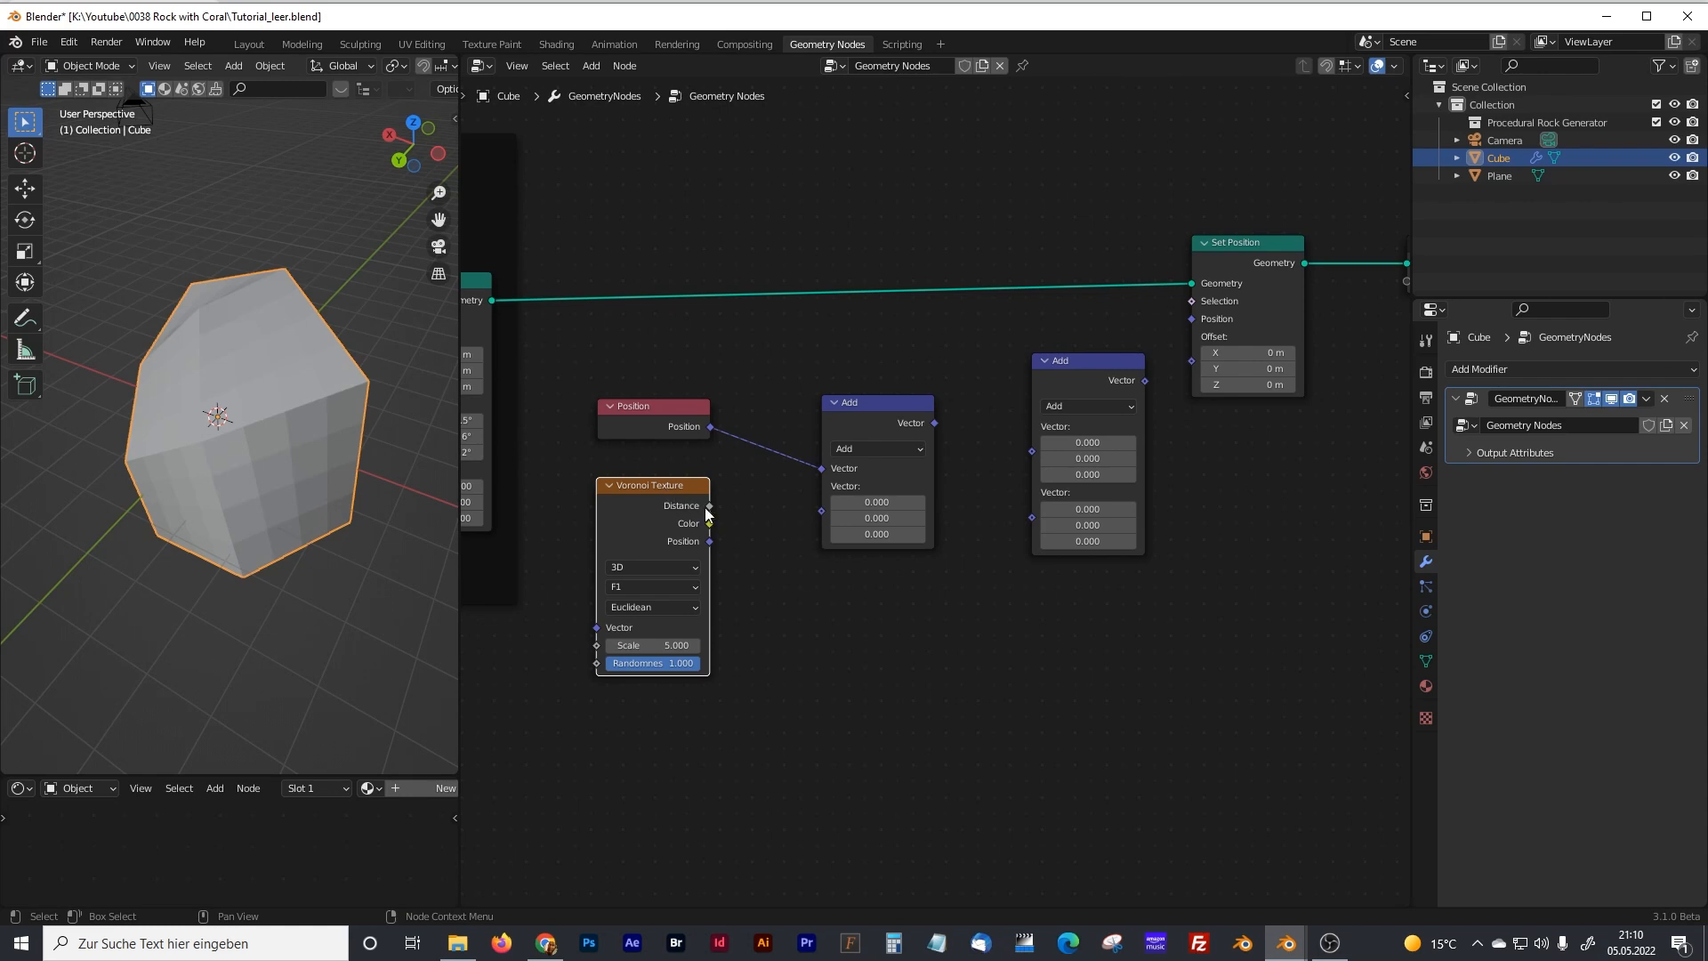
pyautogui.moveTo(710, 506); pyautogui.dragTo(822, 513)
pyautogui.moveTo(865, 406); pyautogui.dragTo(853, 403)
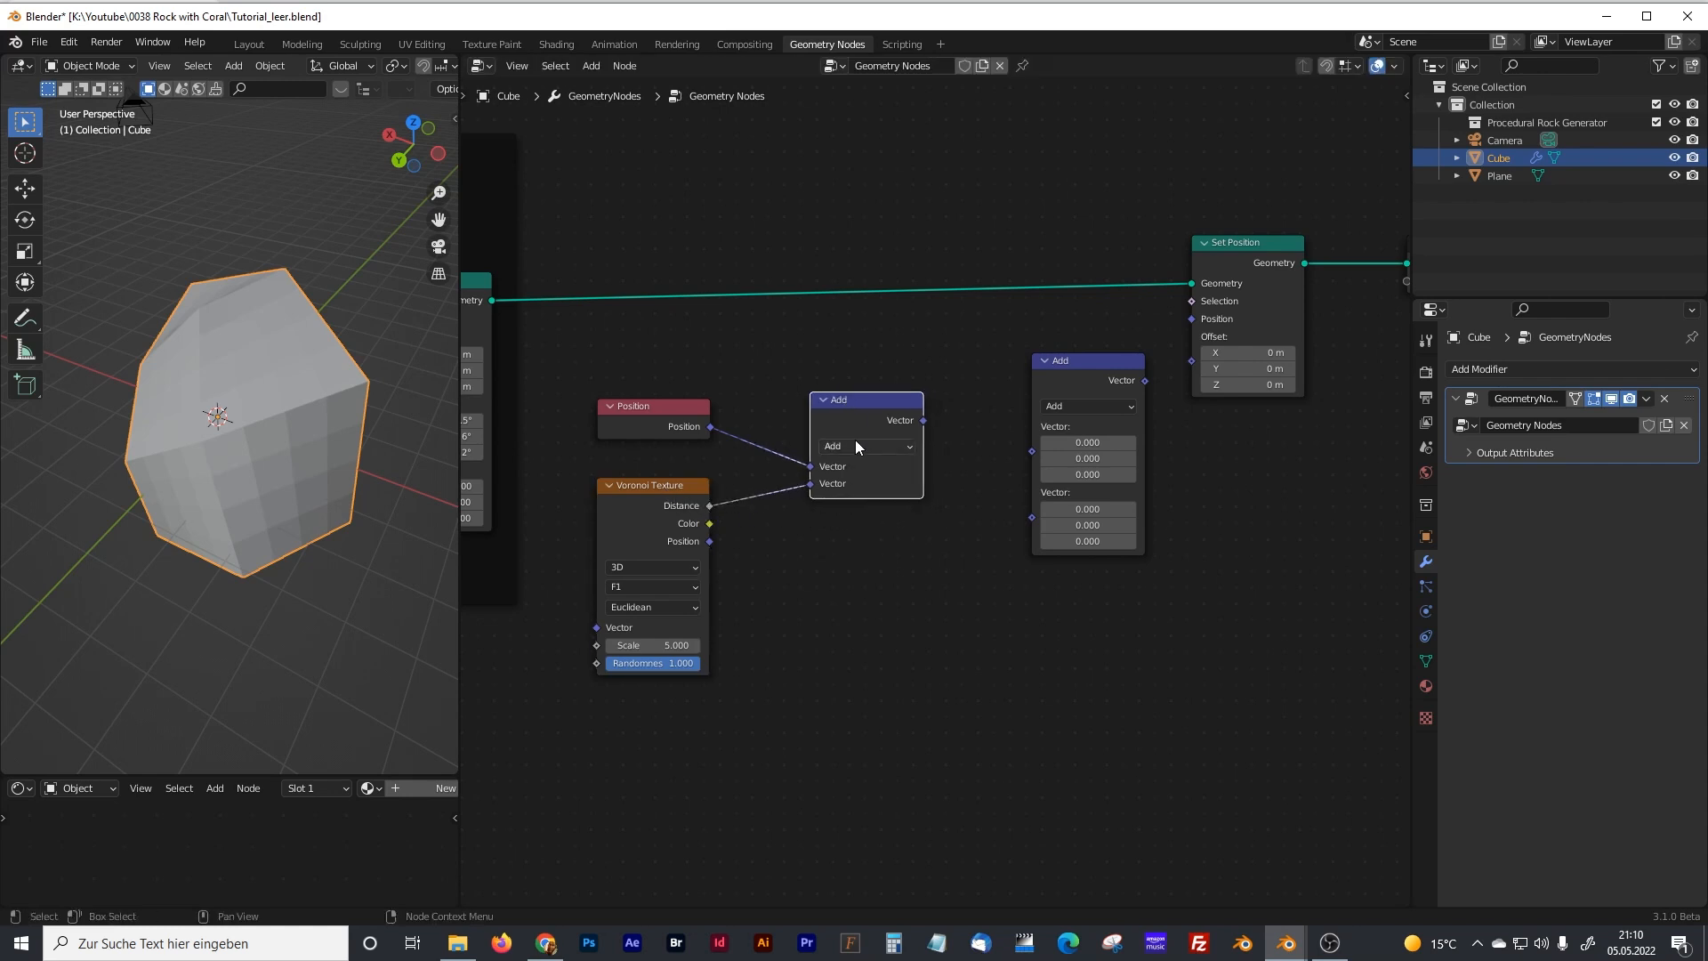
pyautogui.click(856, 446)
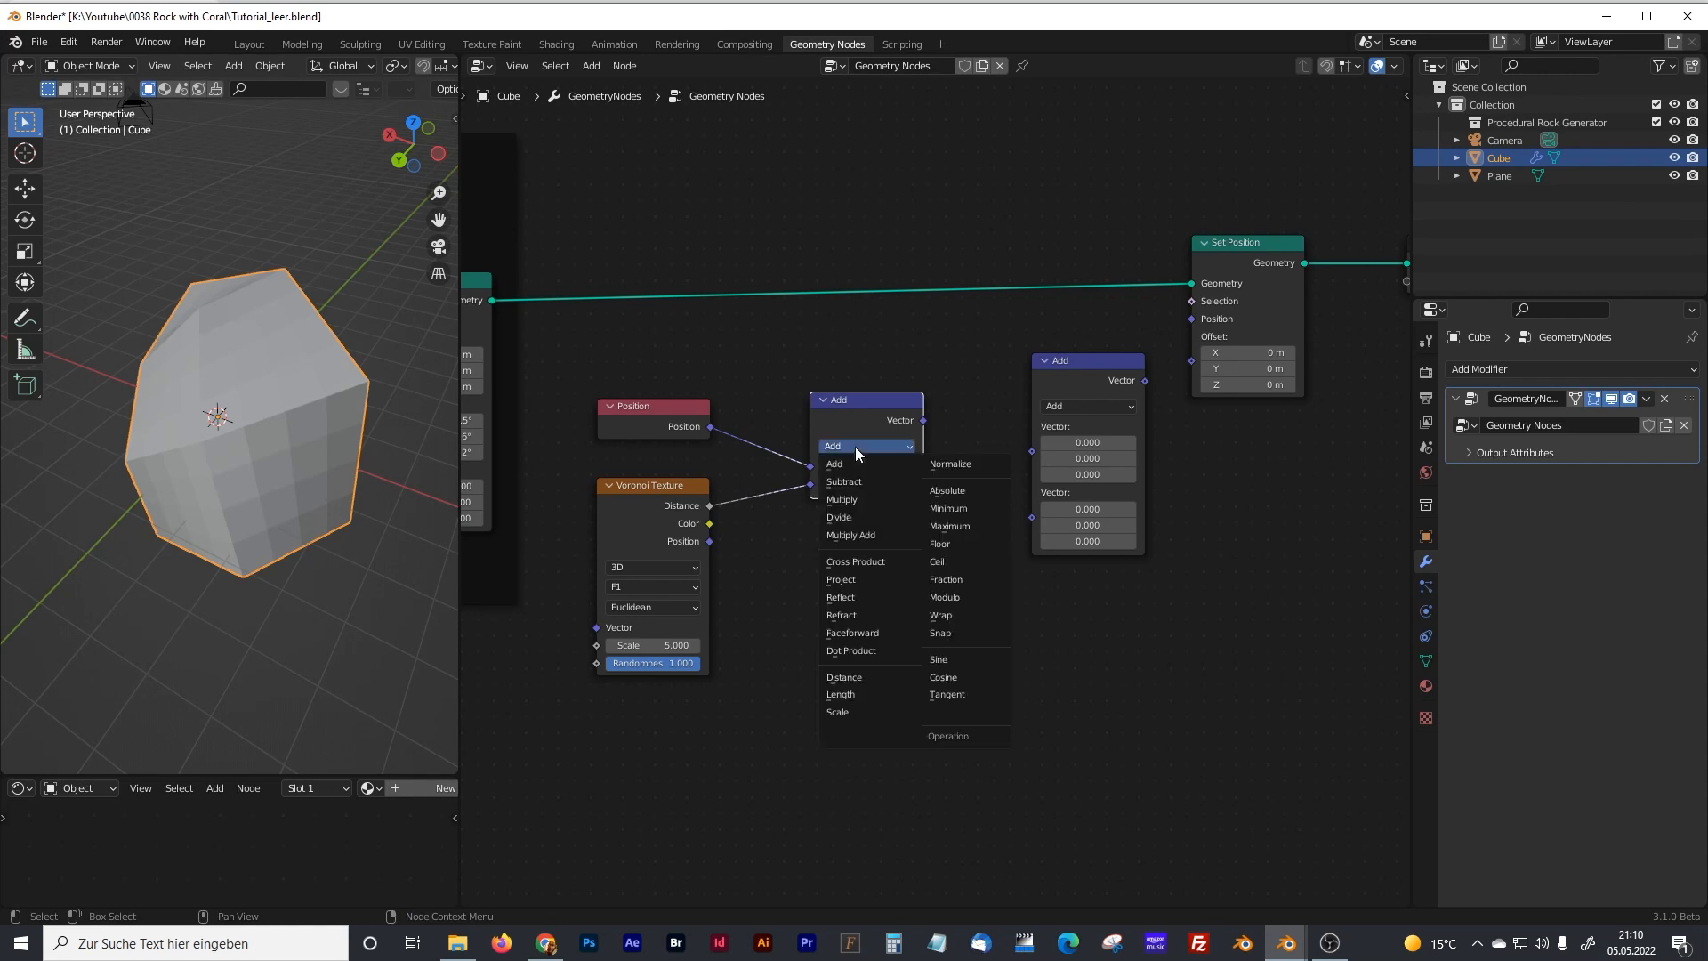
pyautogui.click(852, 498)
pyautogui.moveTo(931, 534); pyautogui.dragTo(850, 557, button='middle')
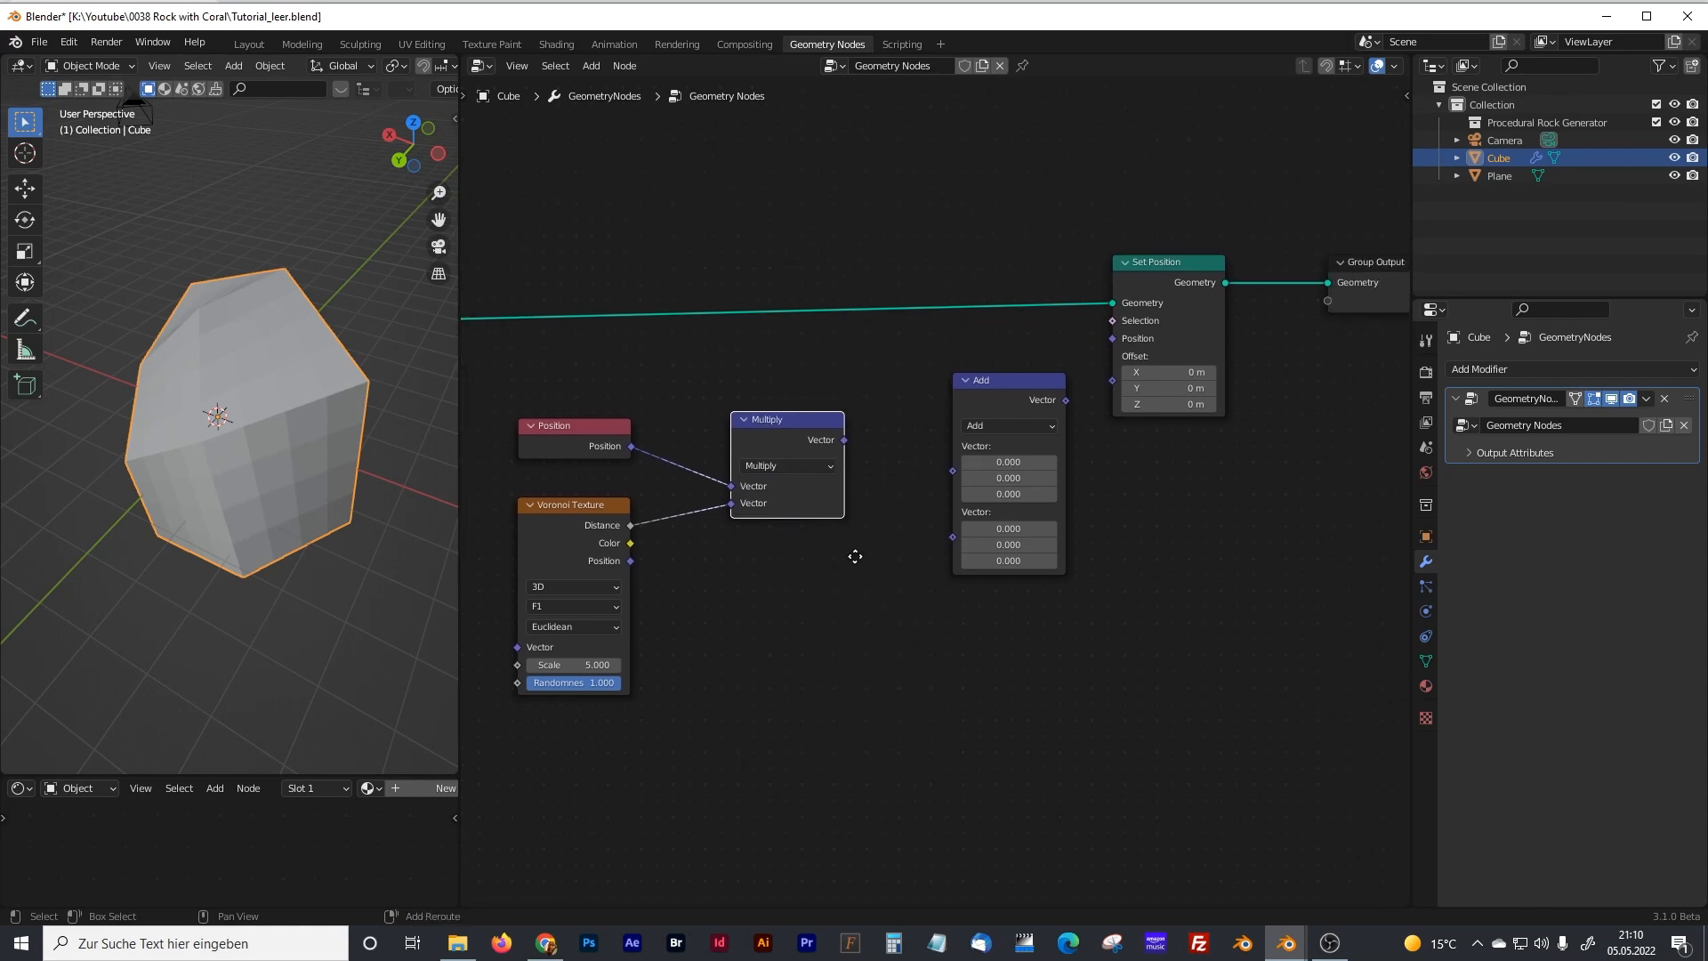
# - Link the Multiply result into the second Vector Math node, set that node to Multiply and connect it to Set Position's Offset
pyautogui.moveTo(983, 395); pyautogui.dragTo(953, 407)
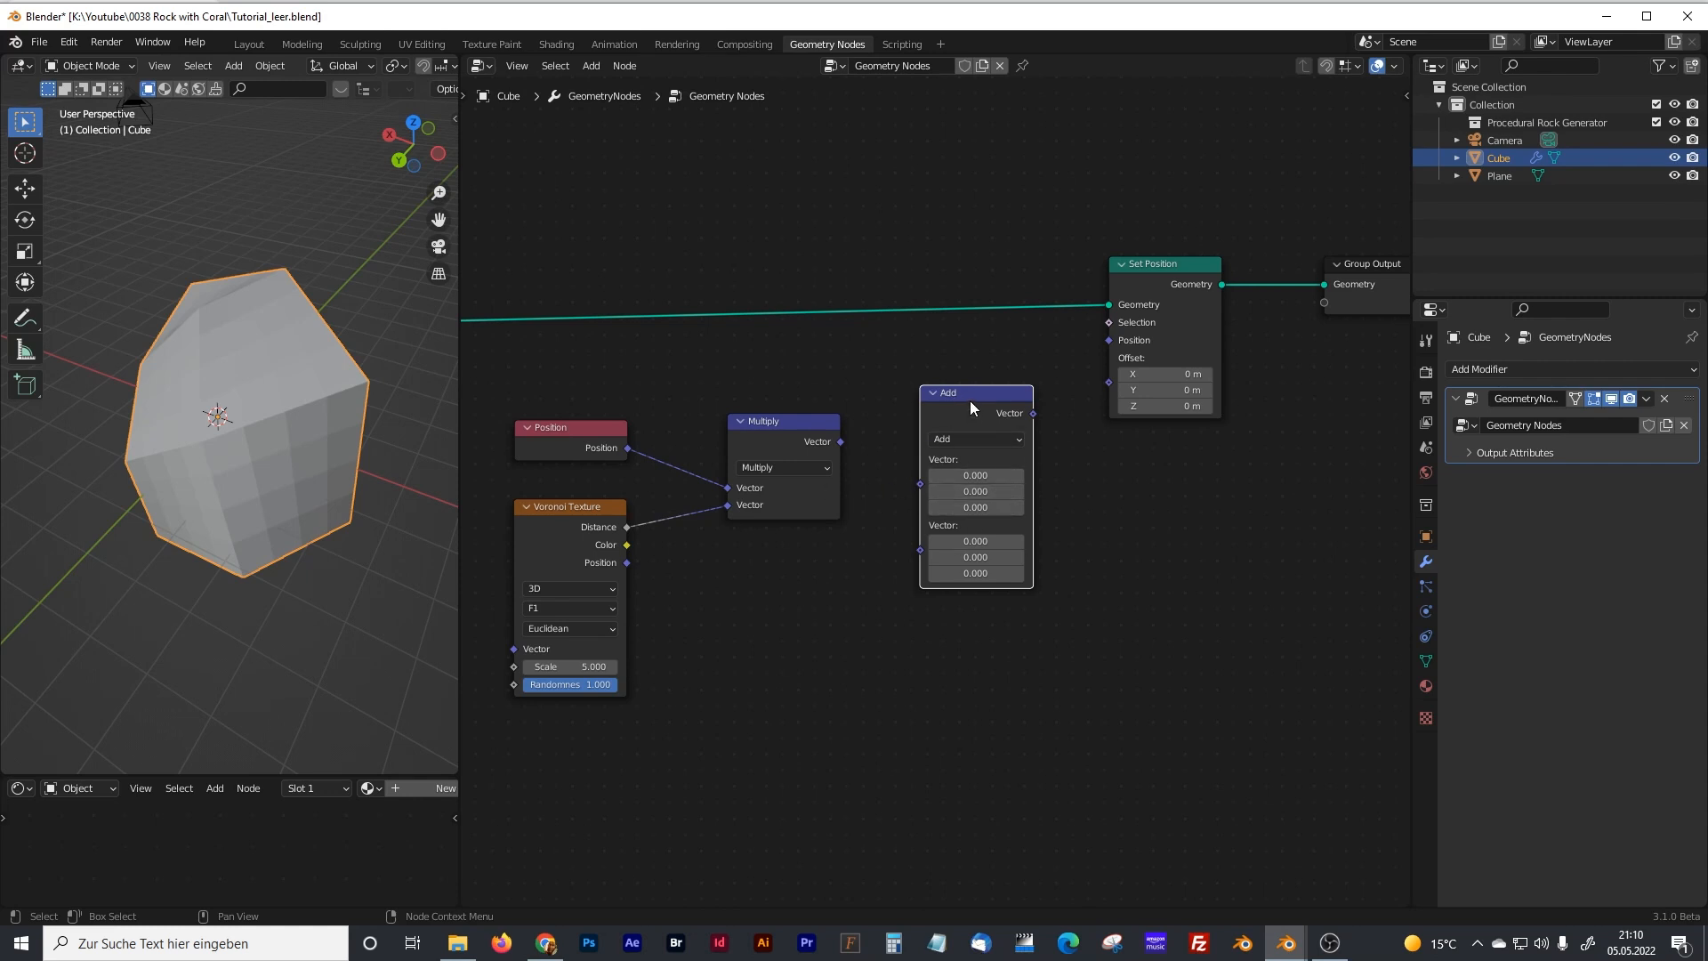
pyautogui.click(839, 440)
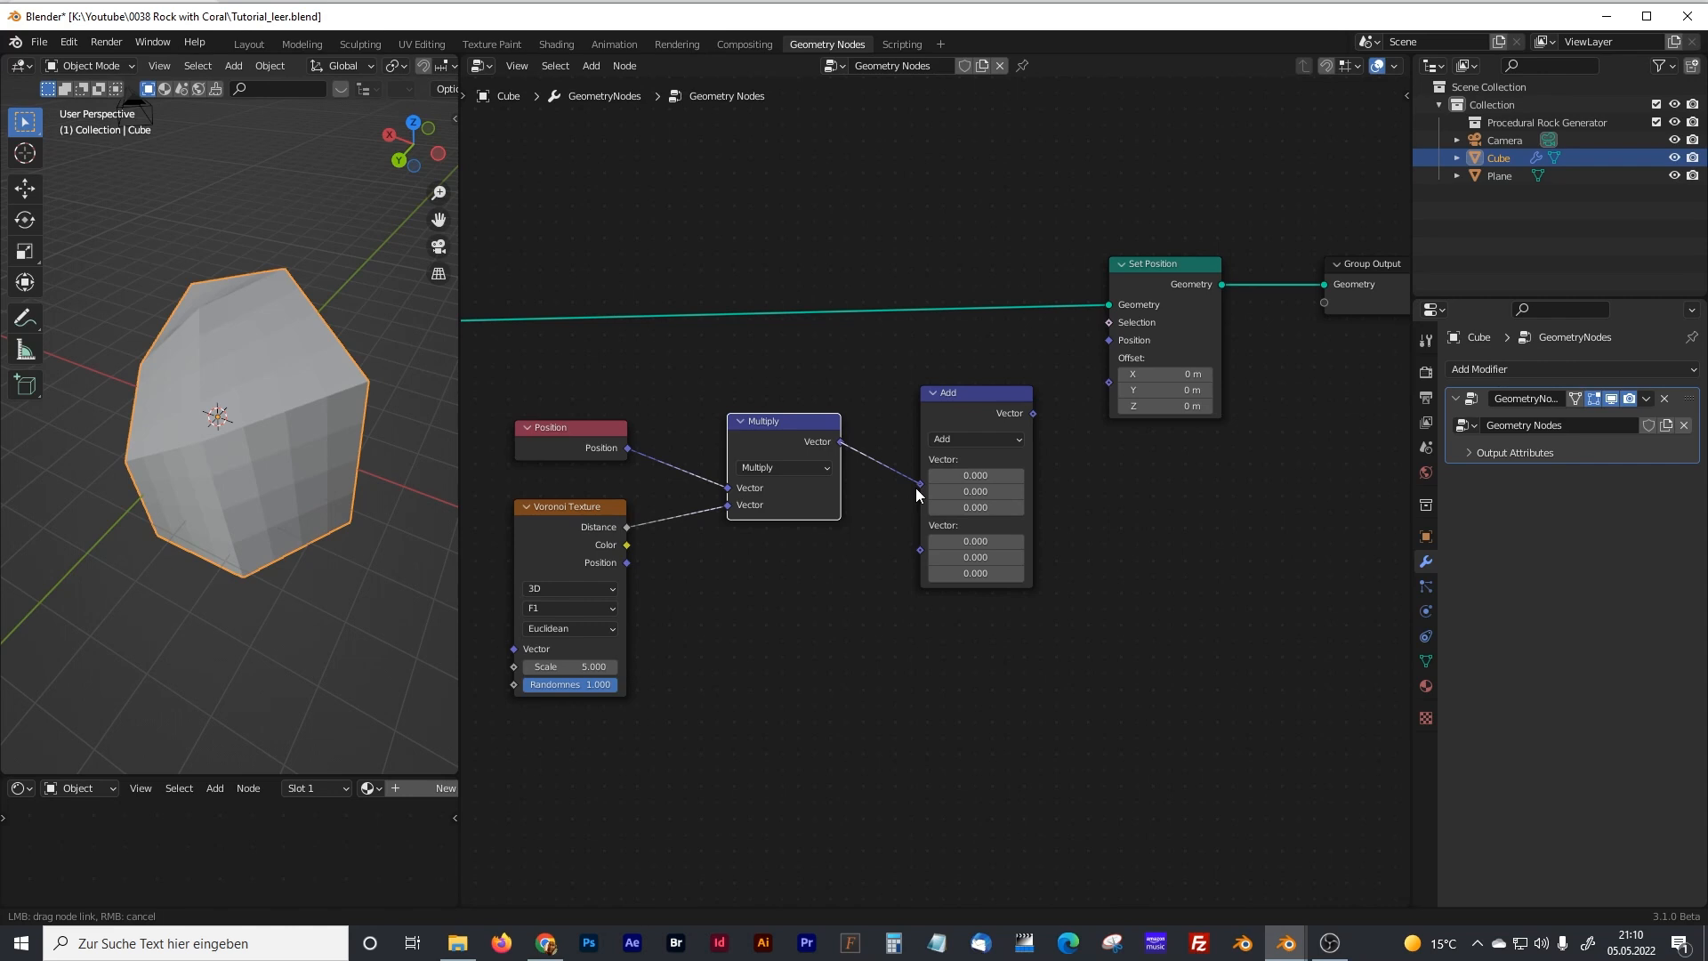
pyautogui.moveTo(916, 487); pyautogui.dragTo(918, 486)
pyautogui.click(947, 439)
pyautogui.click(956, 479)
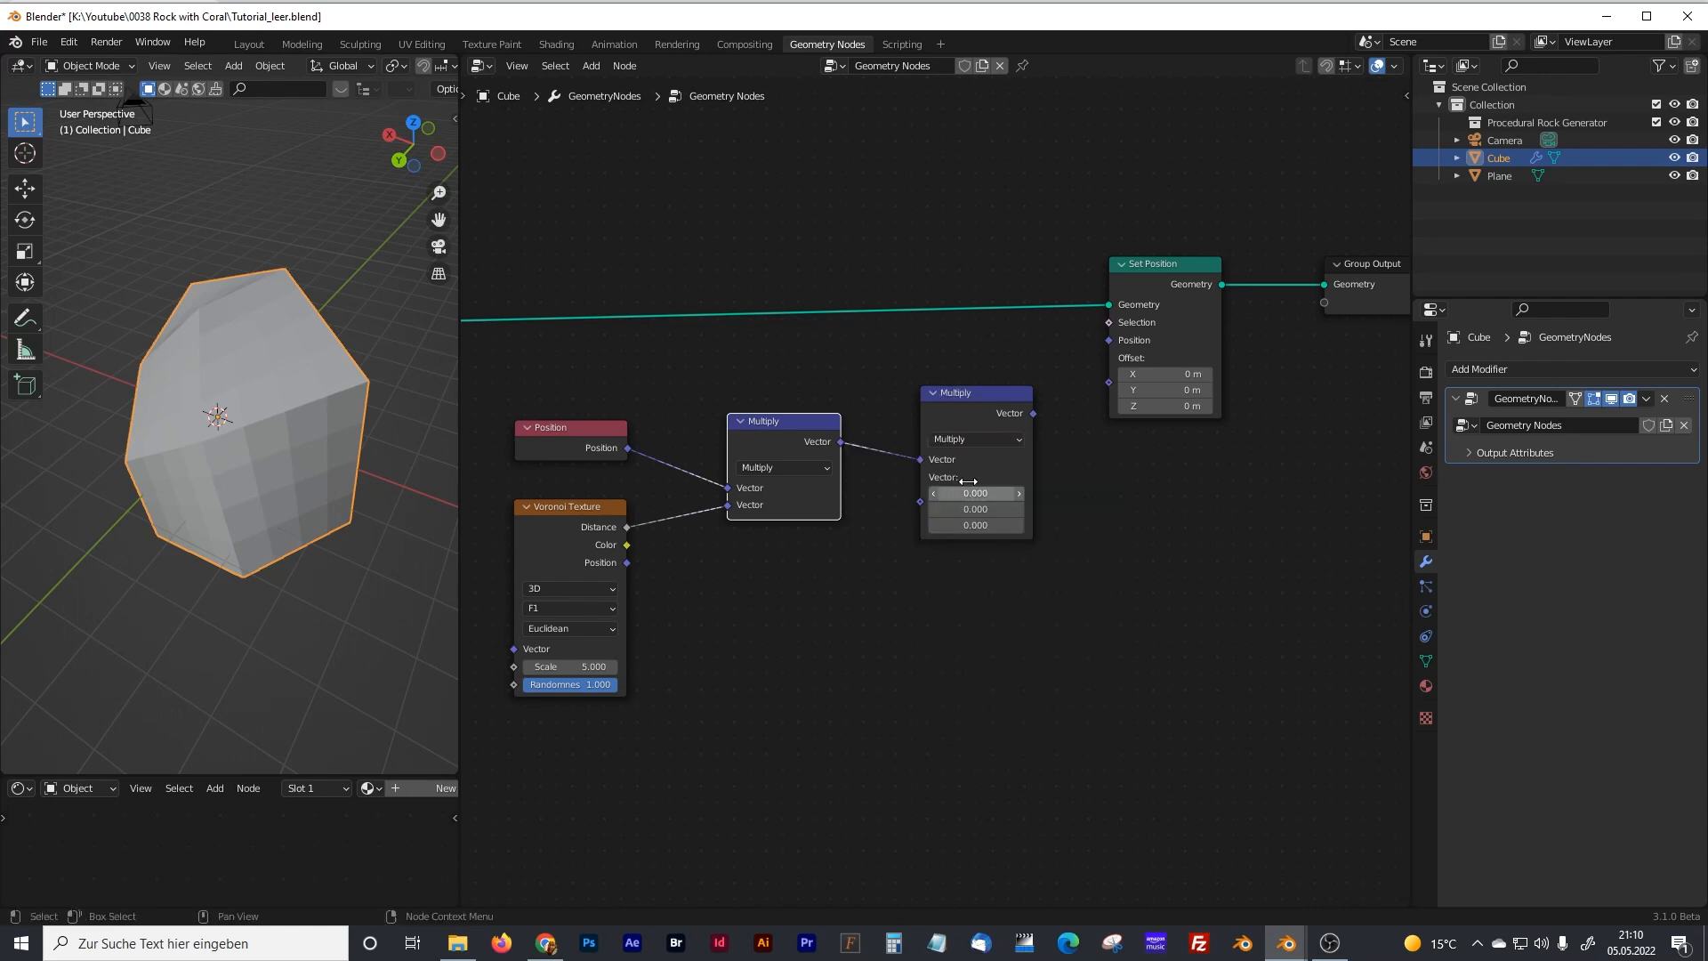
pyautogui.moveTo(984, 388); pyautogui.dragTo(1104, 386)
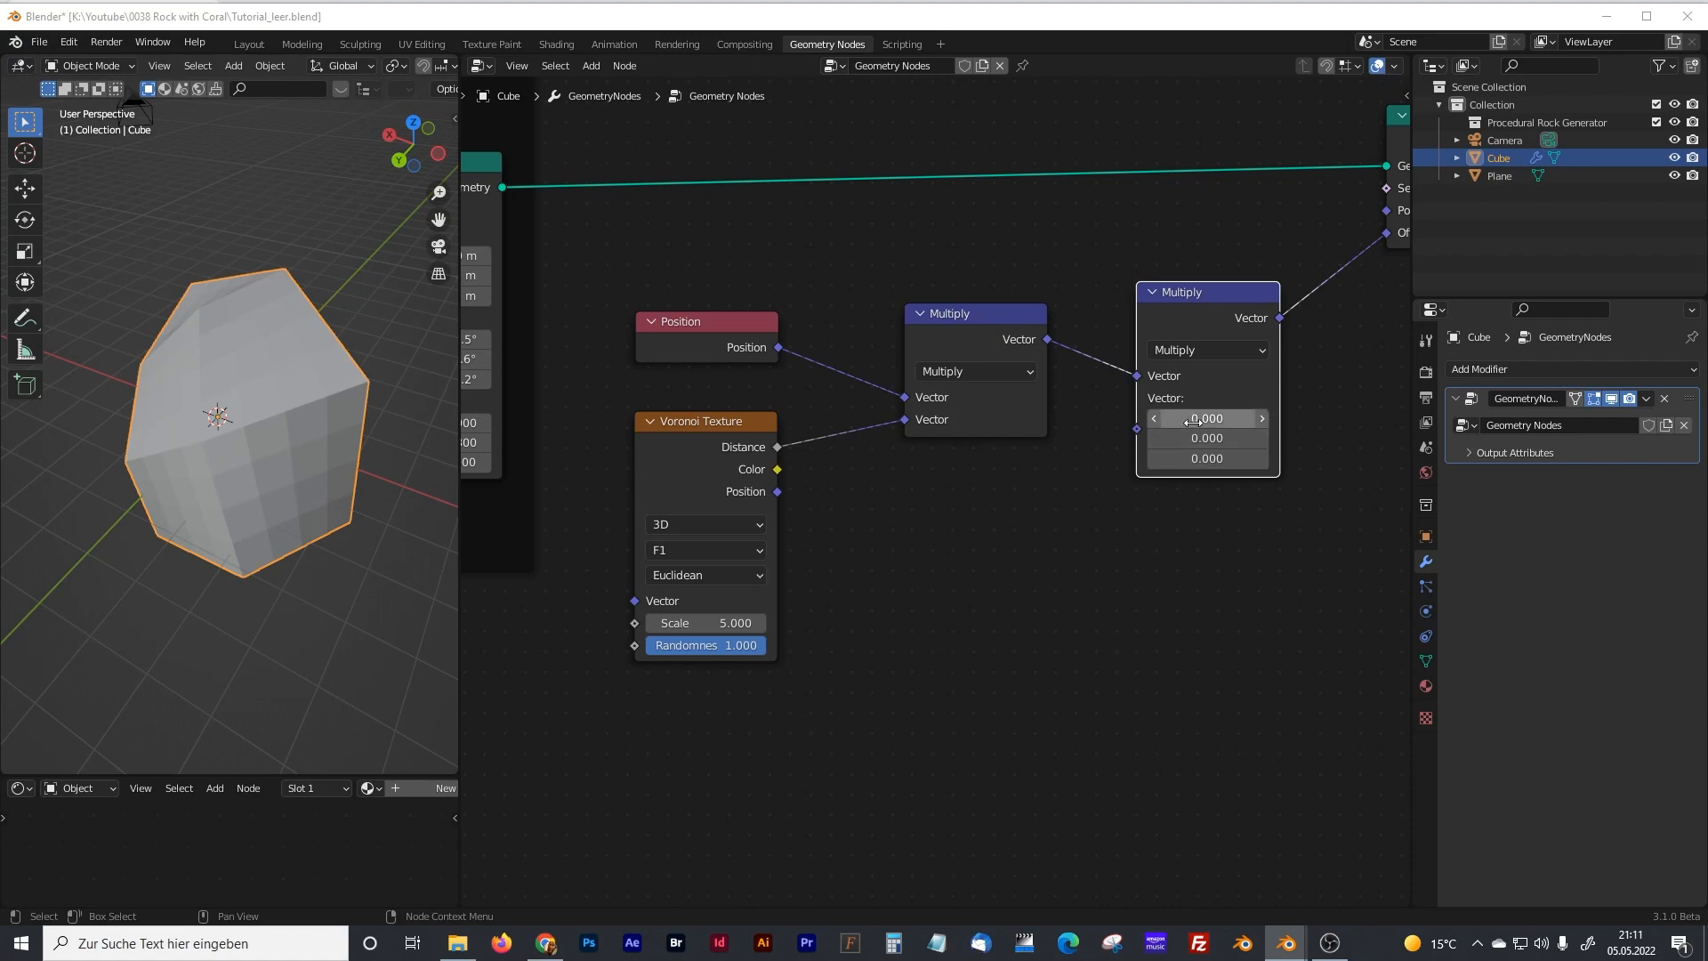
# - Add a Value node below the Multiply nodes and connect it to the second vector input of the last Multiply
pyautogui.click(998, 555)
pyautogui.hotkey('shift', 'a')
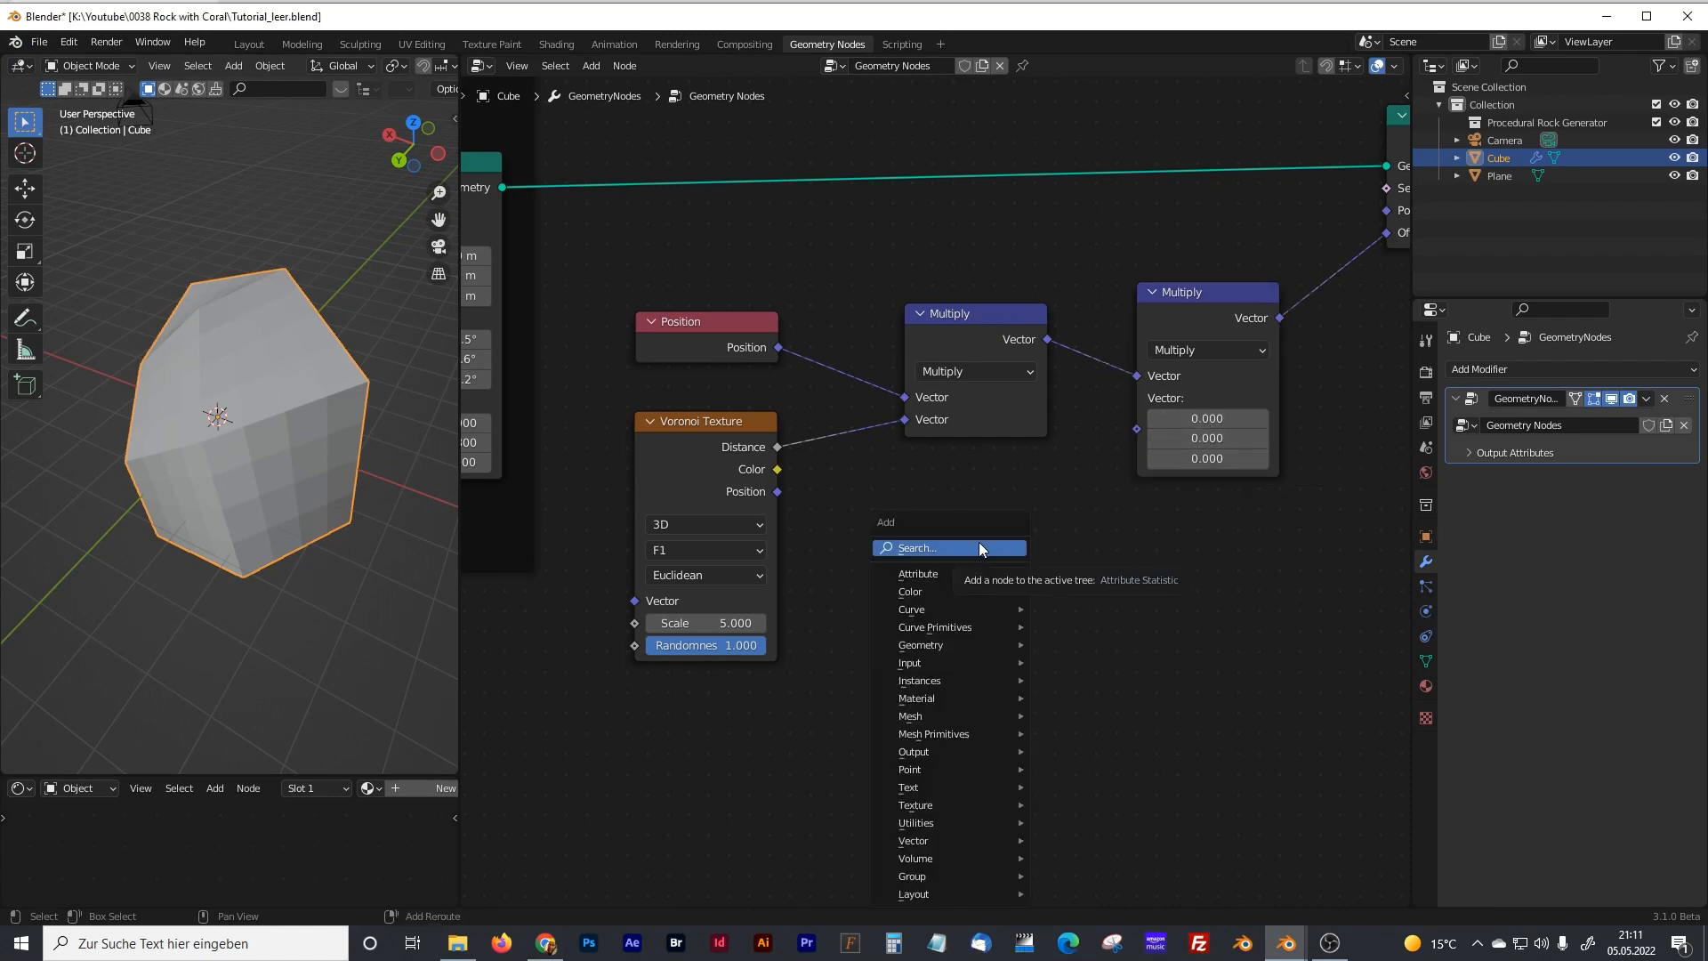
pyautogui.click(979, 545)
pyautogui.write('value')
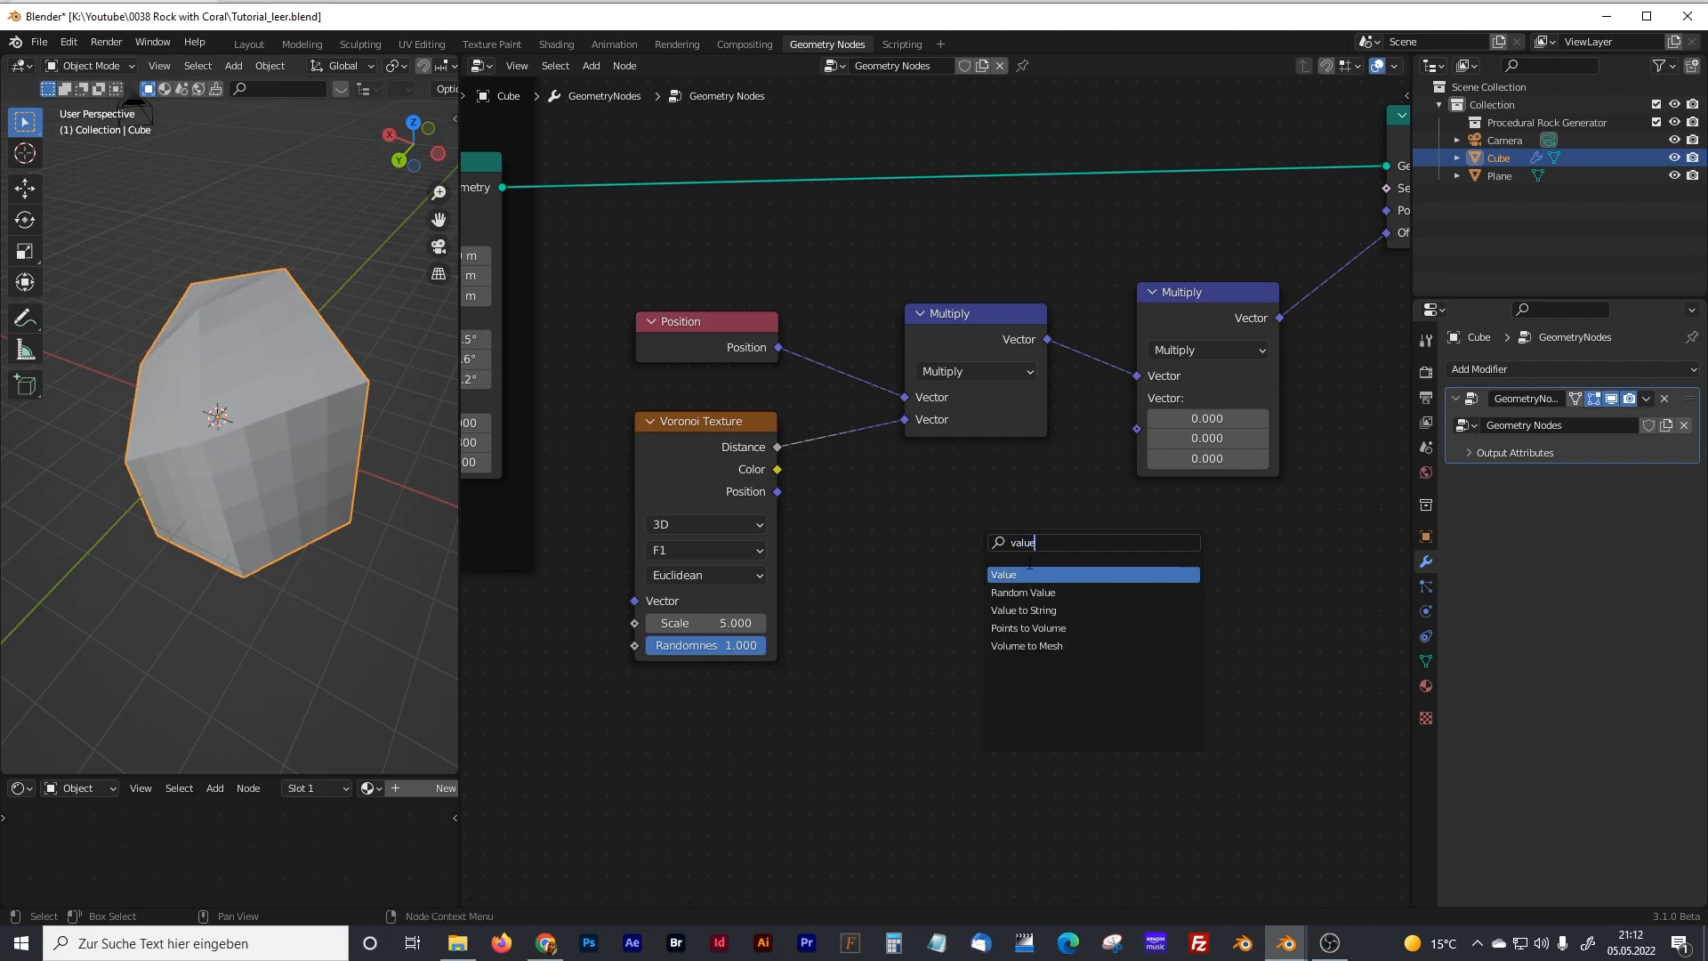
pyautogui.press('Return')
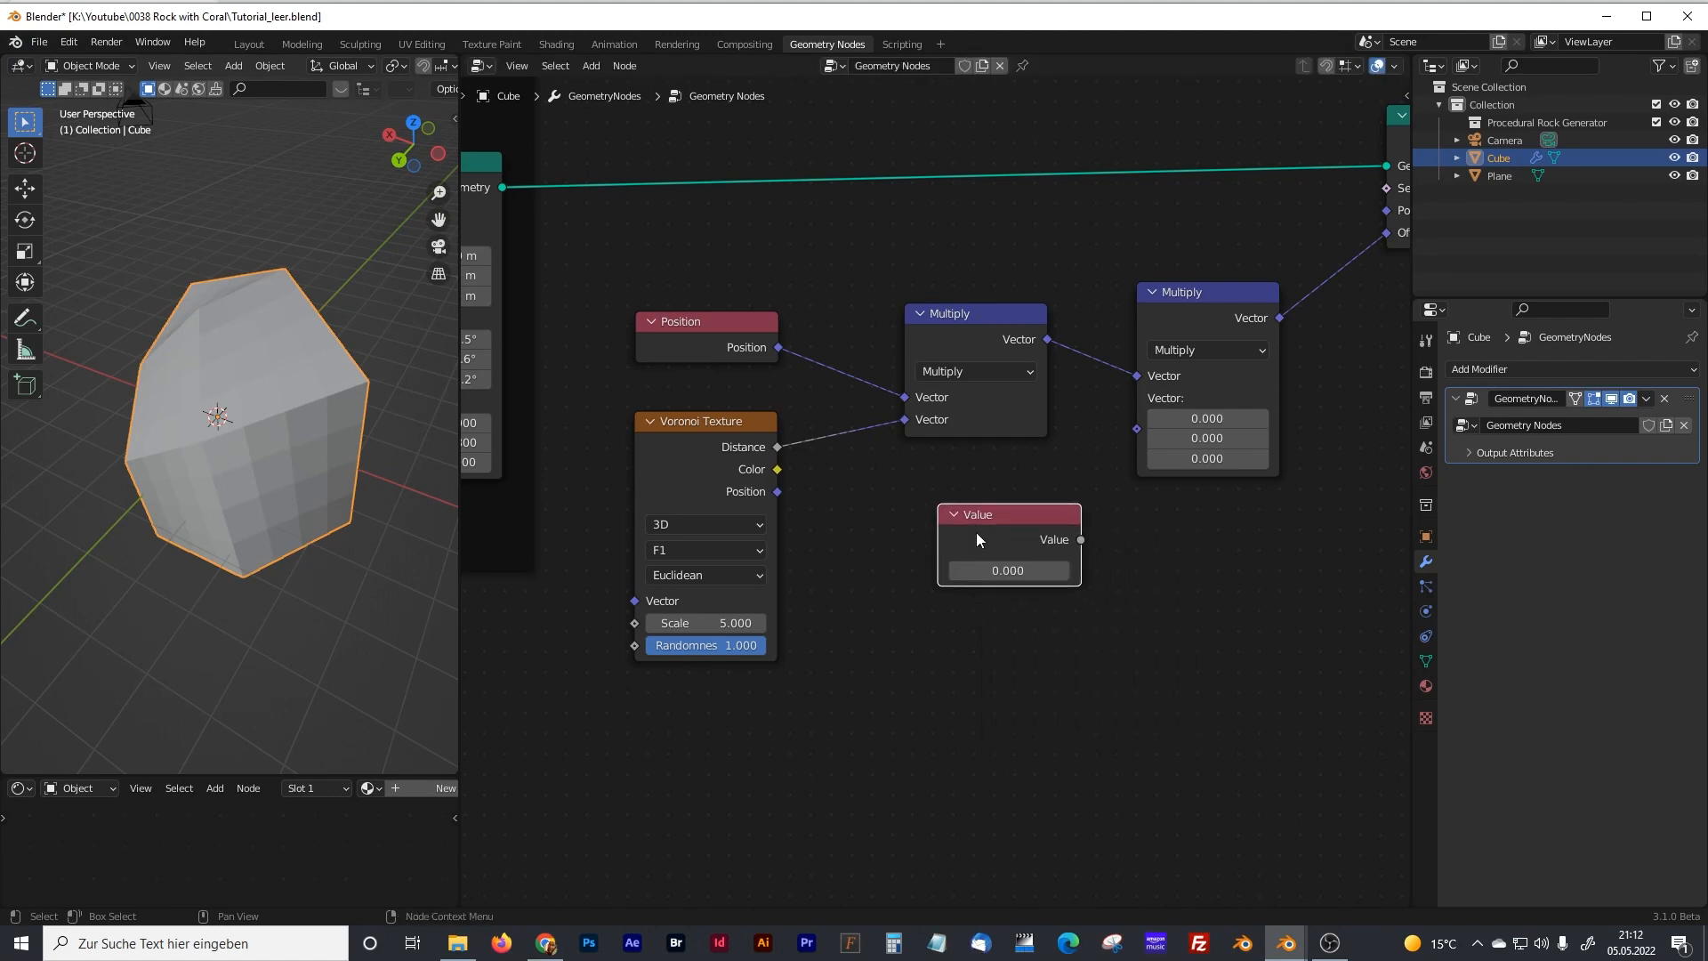
pyautogui.moveTo(1023, 544); pyautogui.dragTo(1128, 436)
# - Try 0.3 in the Value node and settle on 0.5 as the displacement strength
pyautogui.click(980, 566)
pyautogui.write('0.3')
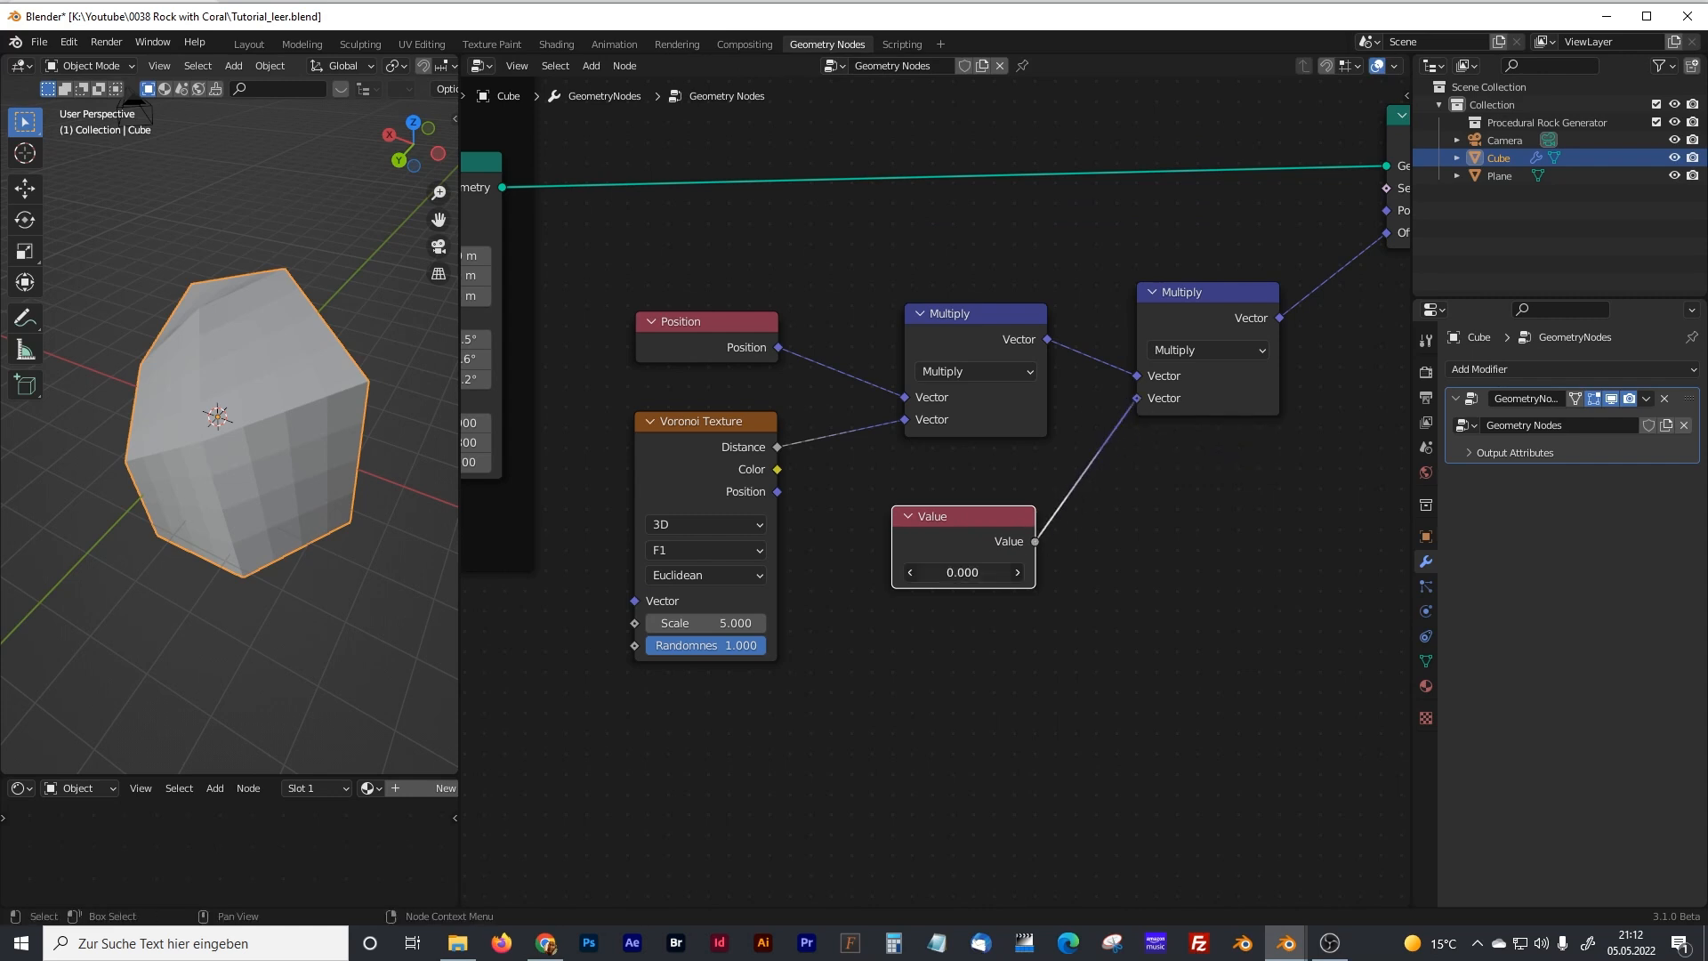
pyautogui.press('Return')
pyautogui.click(979, 573)
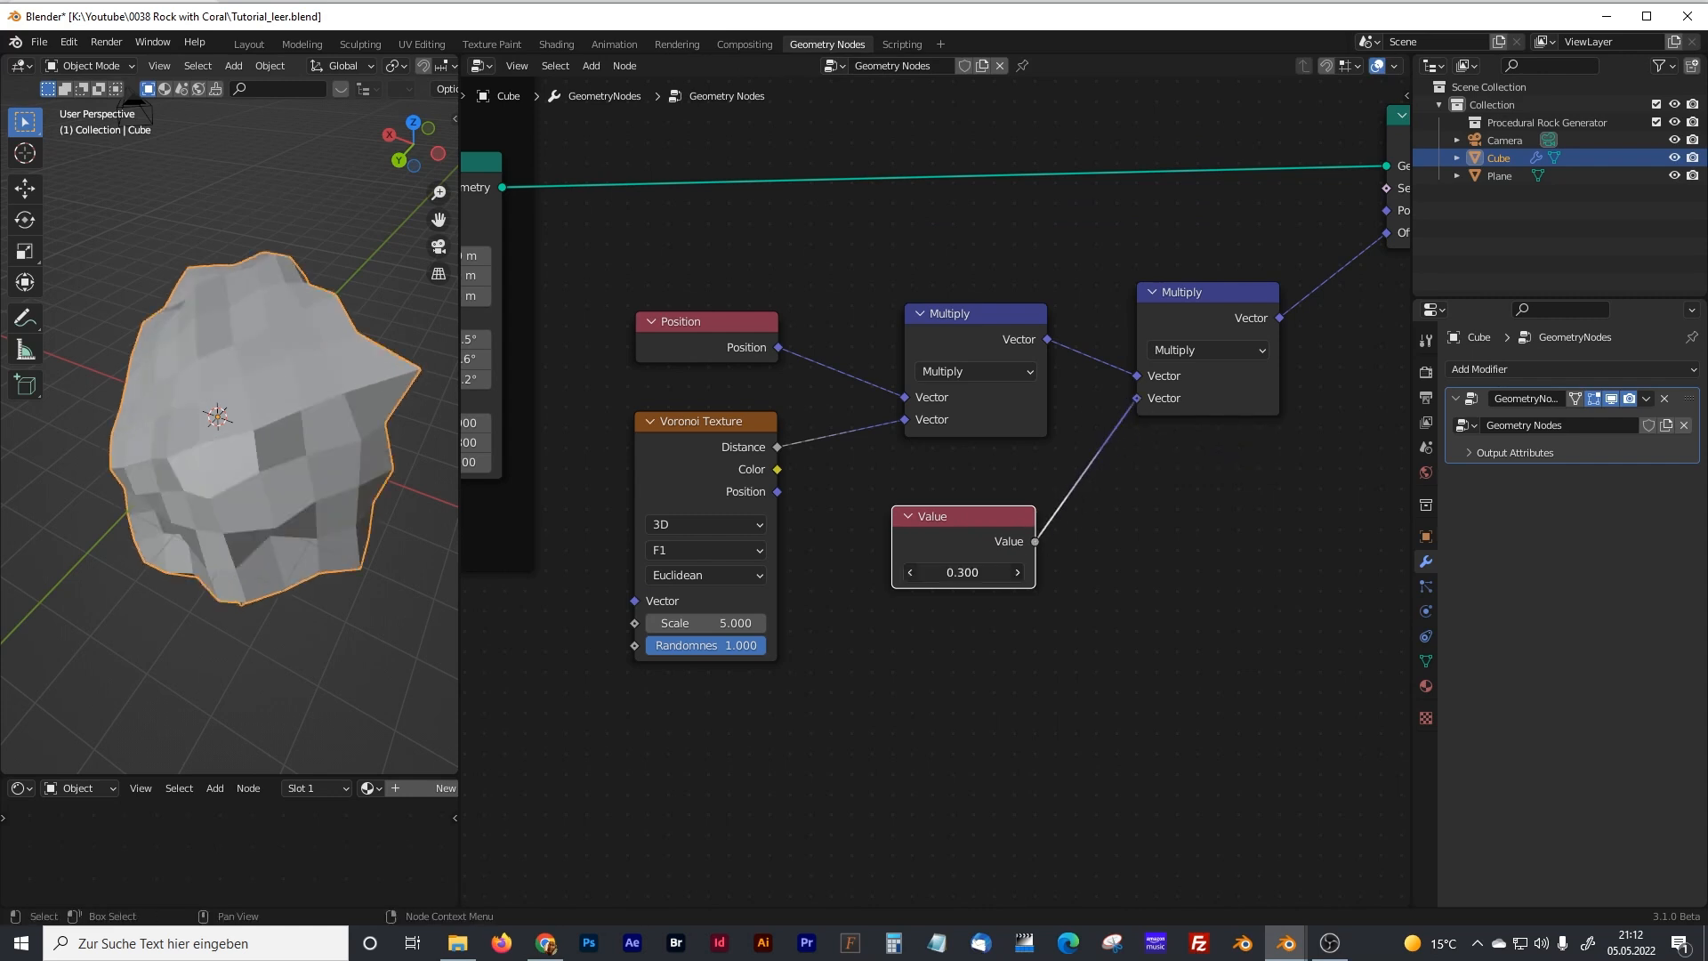
pyautogui.write('0.5')
pyautogui.press('Return')
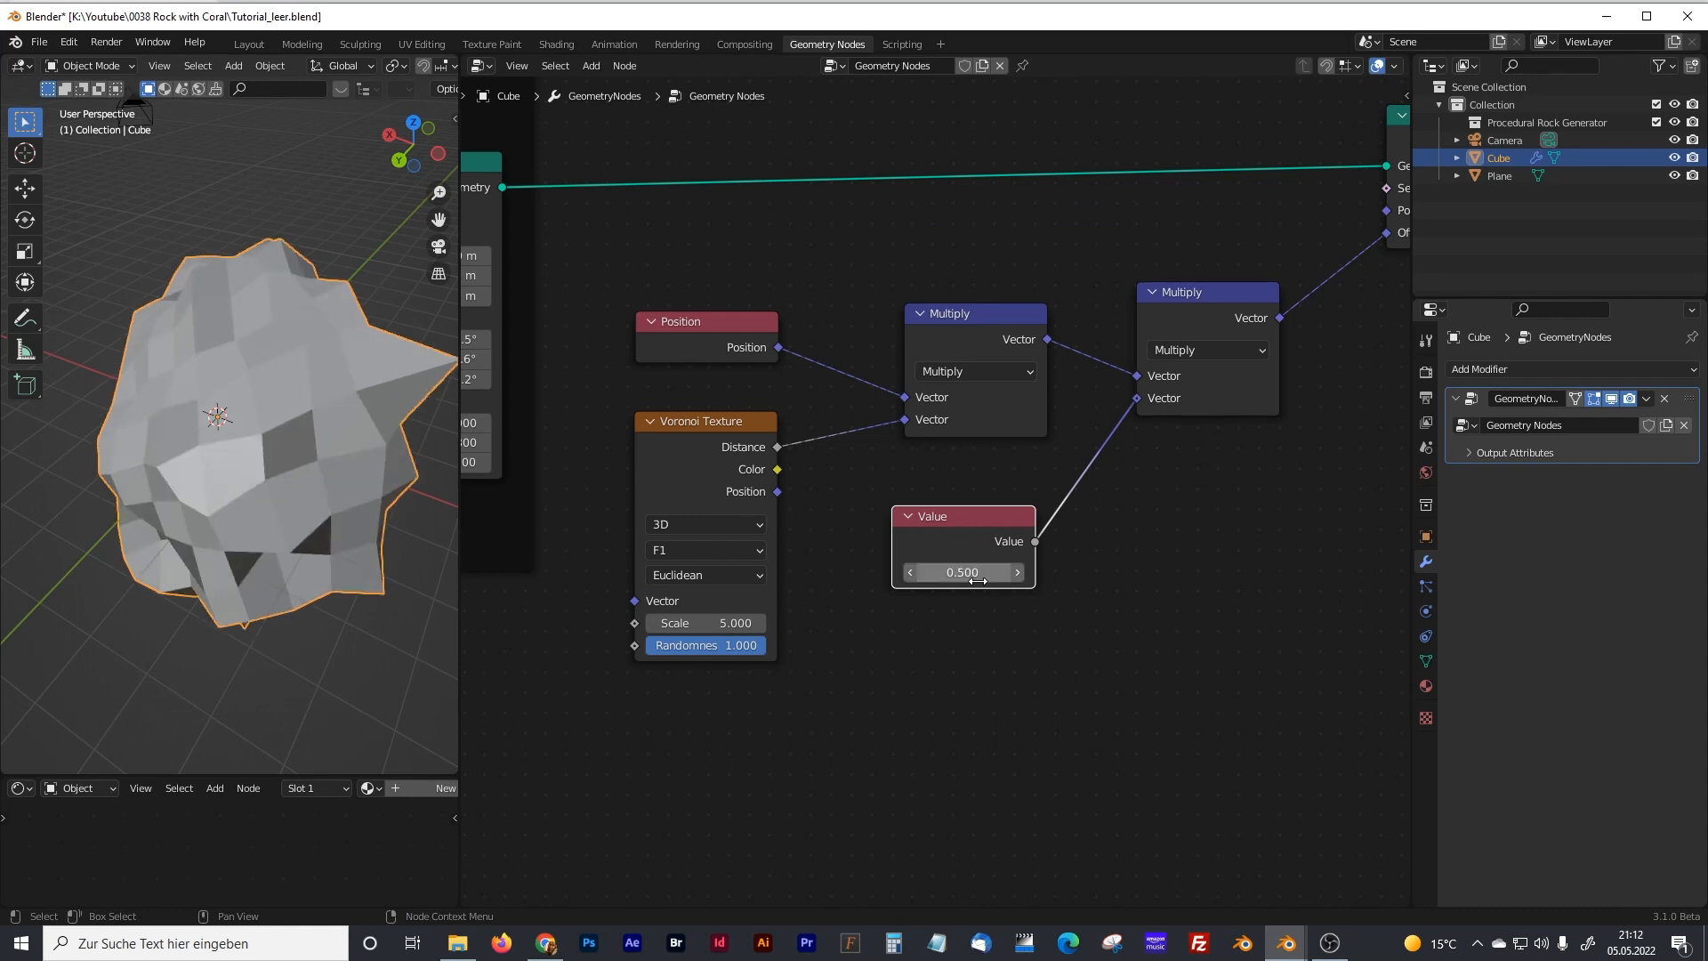
# - Switch the Voronoi Texture to 4D and set its W value to 0.700
pyautogui.moveTo(297, 414)
pyautogui.mouseDown(button='middle')
pyautogui.moveTo(262, 379)
pyautogui.moveTo(284, 384)
pyautogui.mouseUp(button='middle')
pyautogui.moveTo(459, 382); pyautogui.dragTo(583, 382)
pyautogui.moveTo(384, 391); pyautogui.dragTo(498, 462, button='middle')
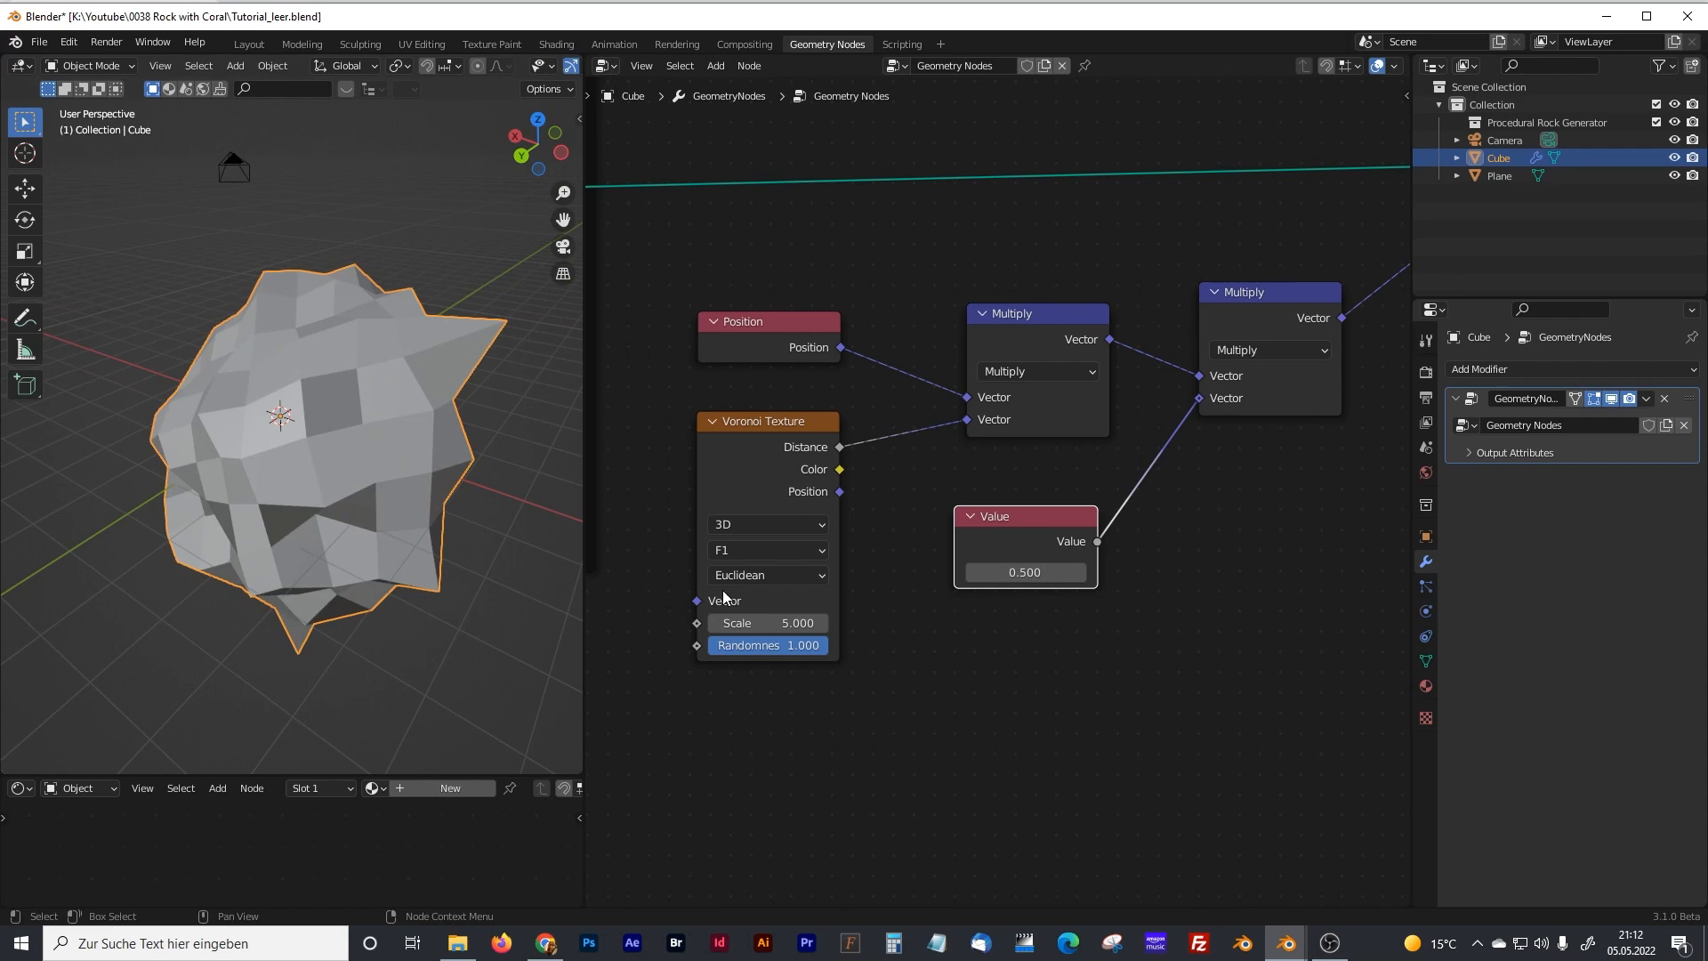
pyautogui.click(742, 523)
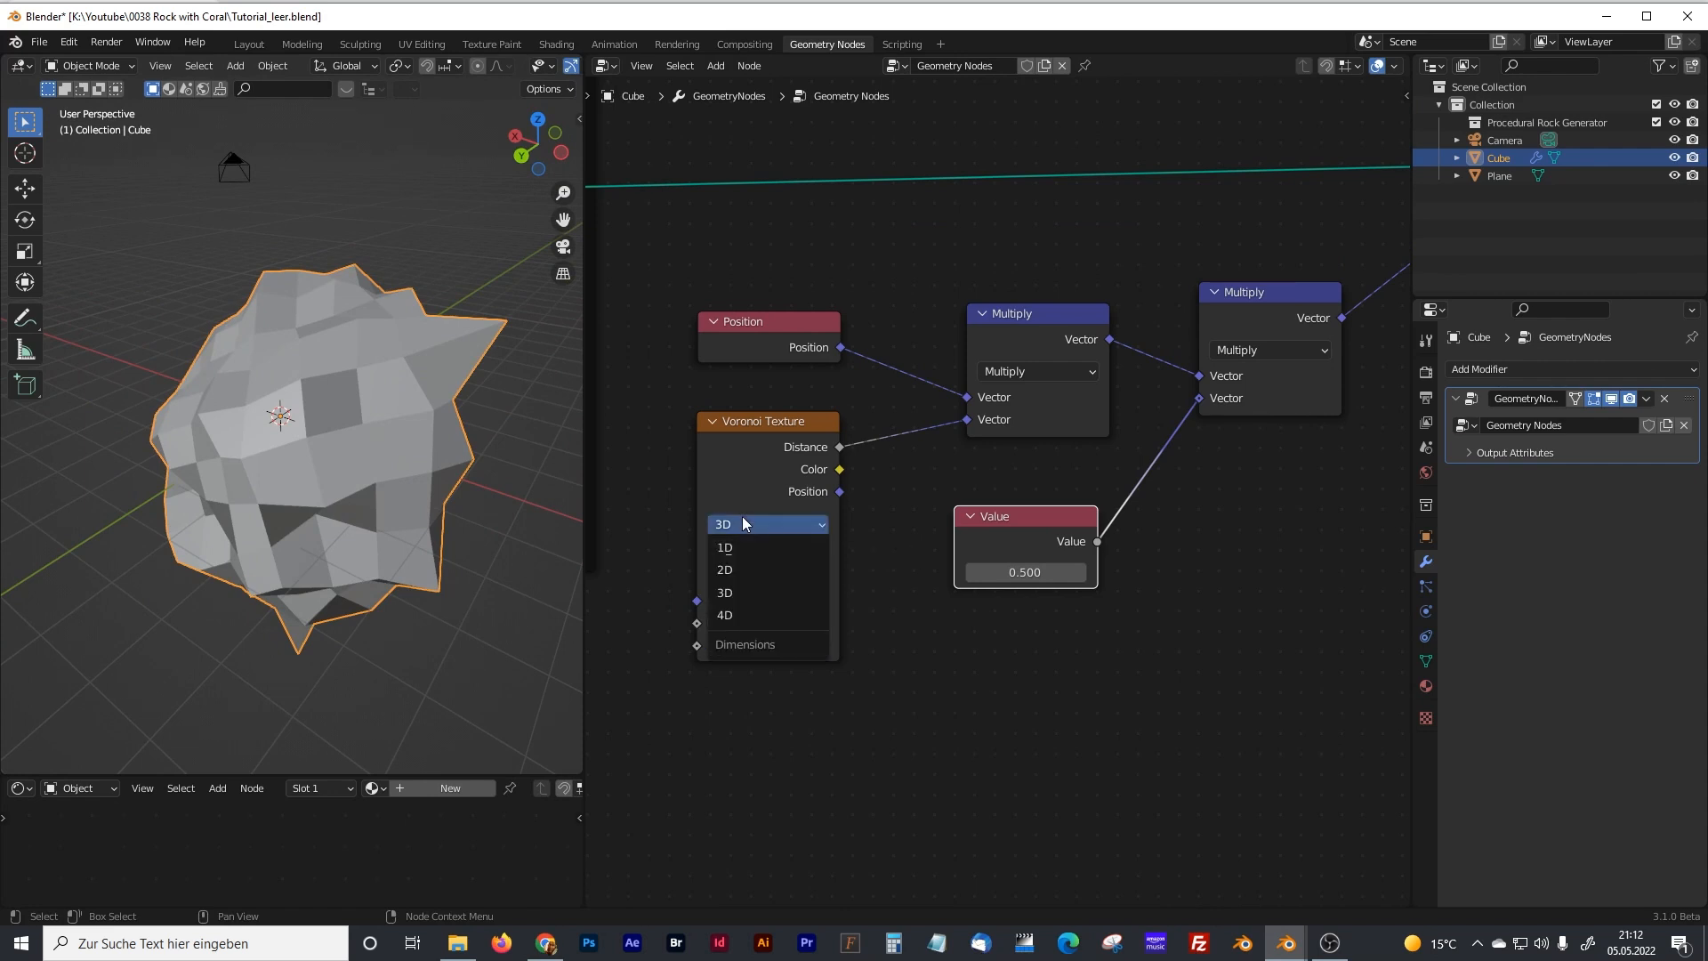
pyautogui.click(733, 614)
pyautogui.moveTo(774, 645)
pyautogui.mouseDown()
pyautogui.moveTo(907, 645)
pyautogui.moveTo(801, 645)
pyautogui.mouseUp()
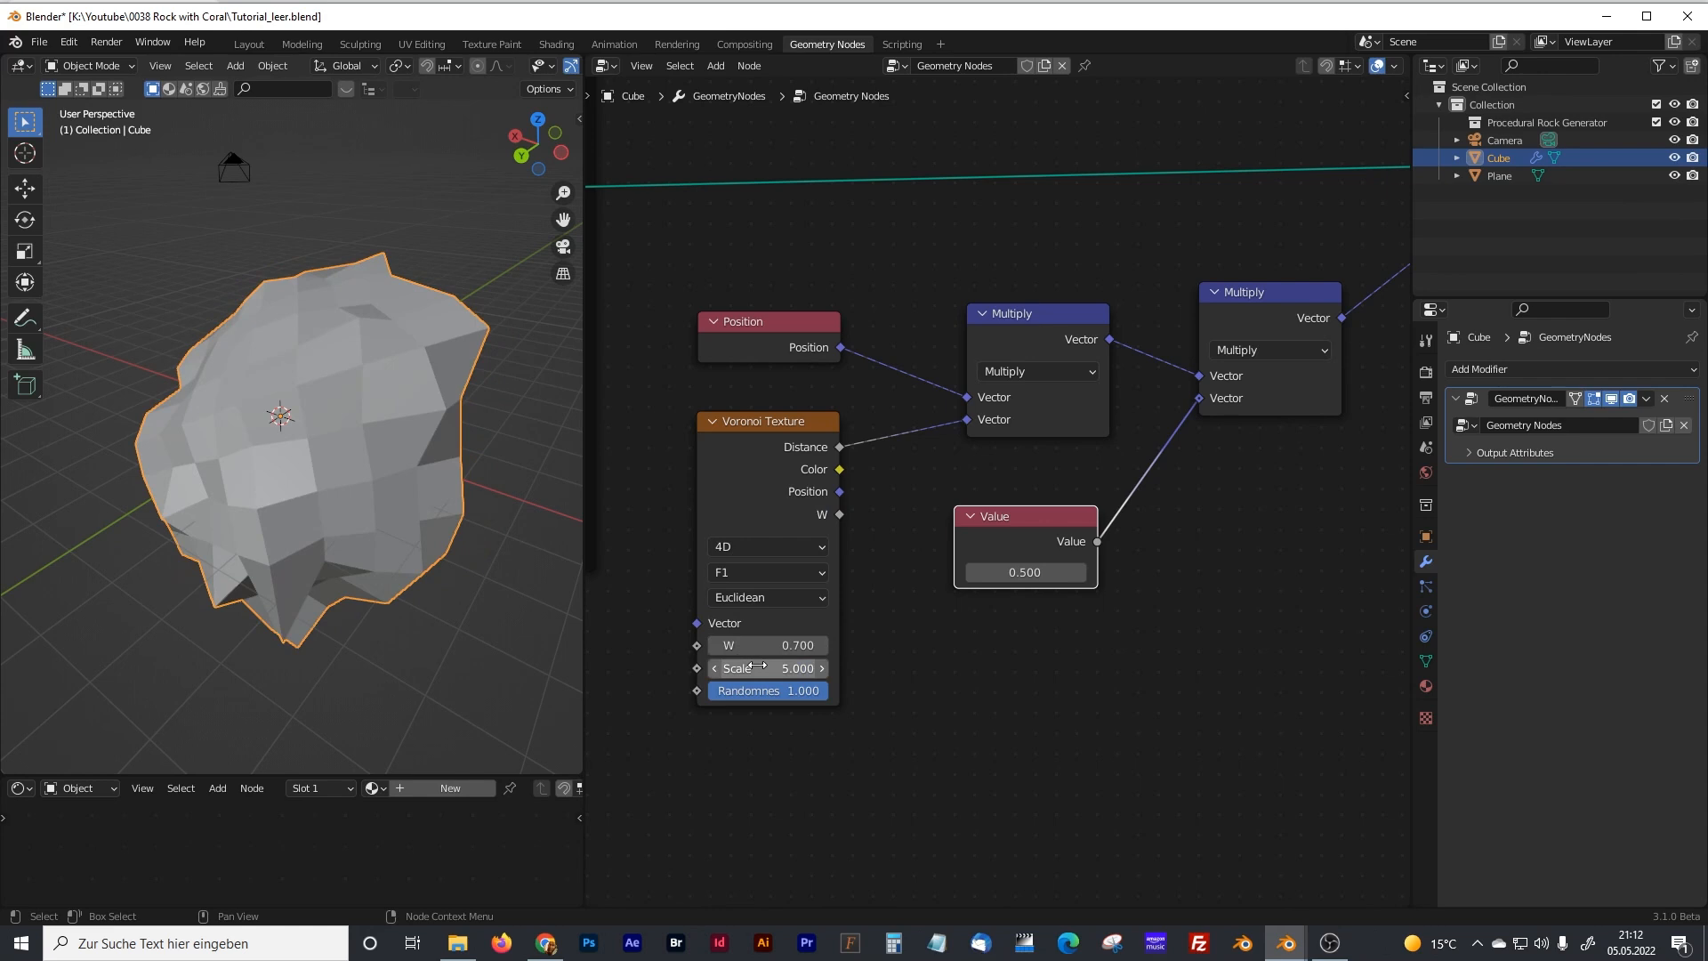
# - Try 2 as the Voronoi Texture's Scale and settle on 0.5
pyautogui.click(792, 668)
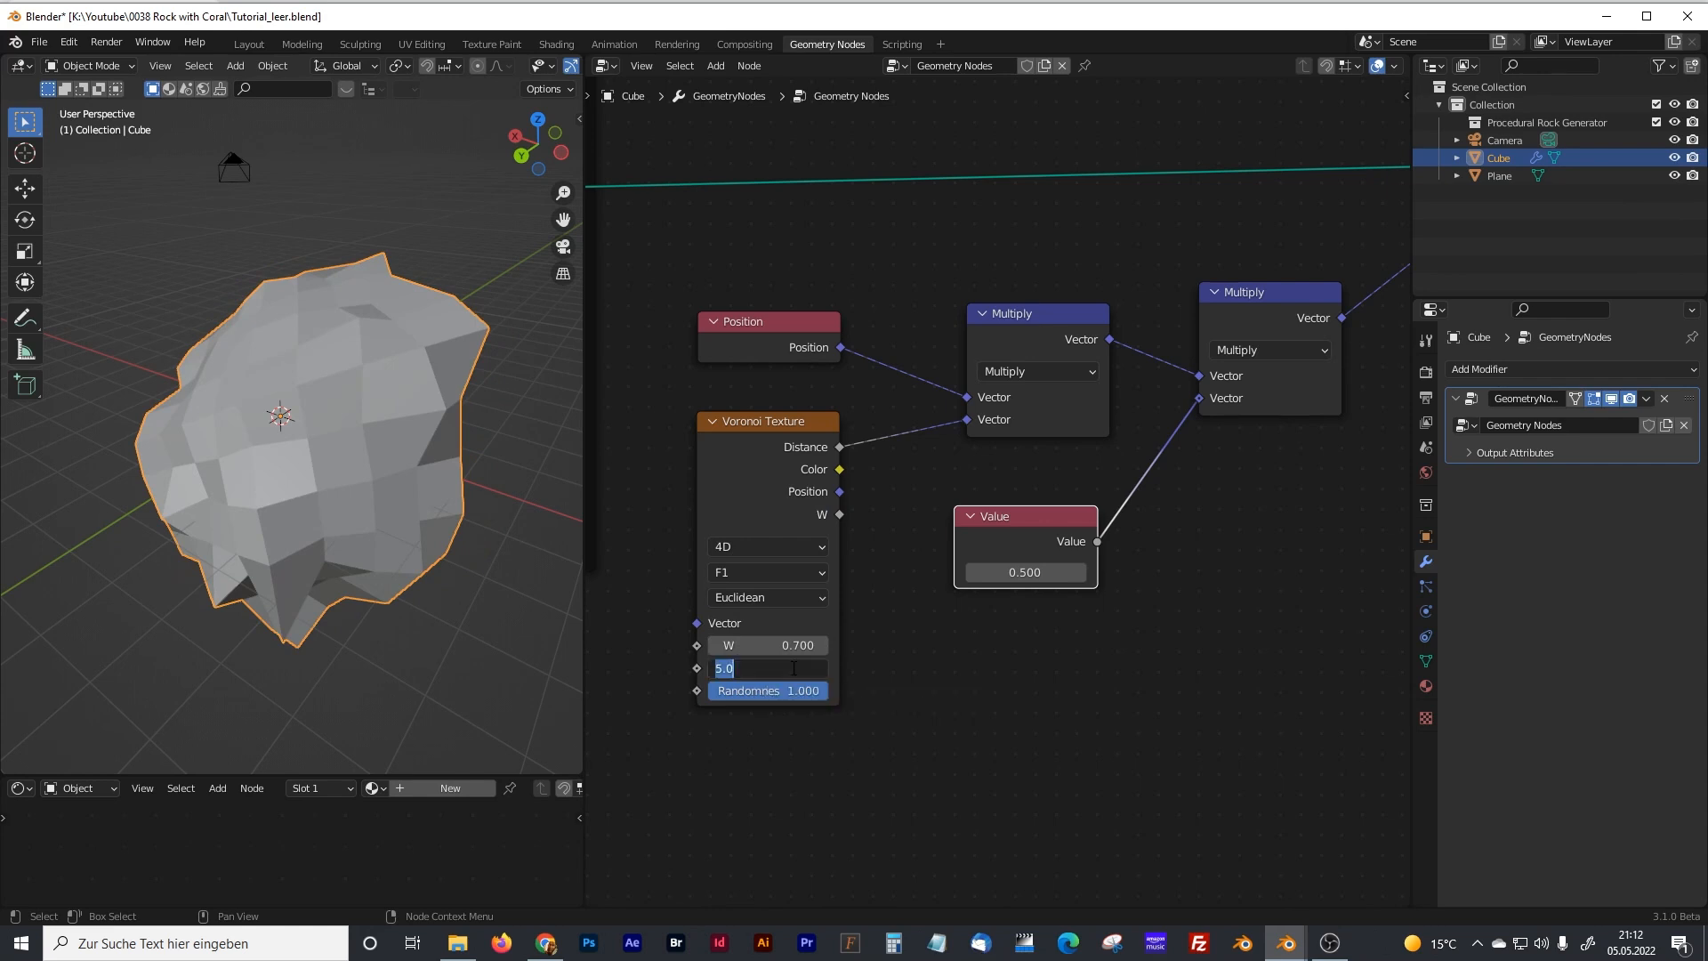
pyautogui.write('2')
pyautogui.press('Return')
pyautogui.click(791, 668)
pyautogui.write('0.3')
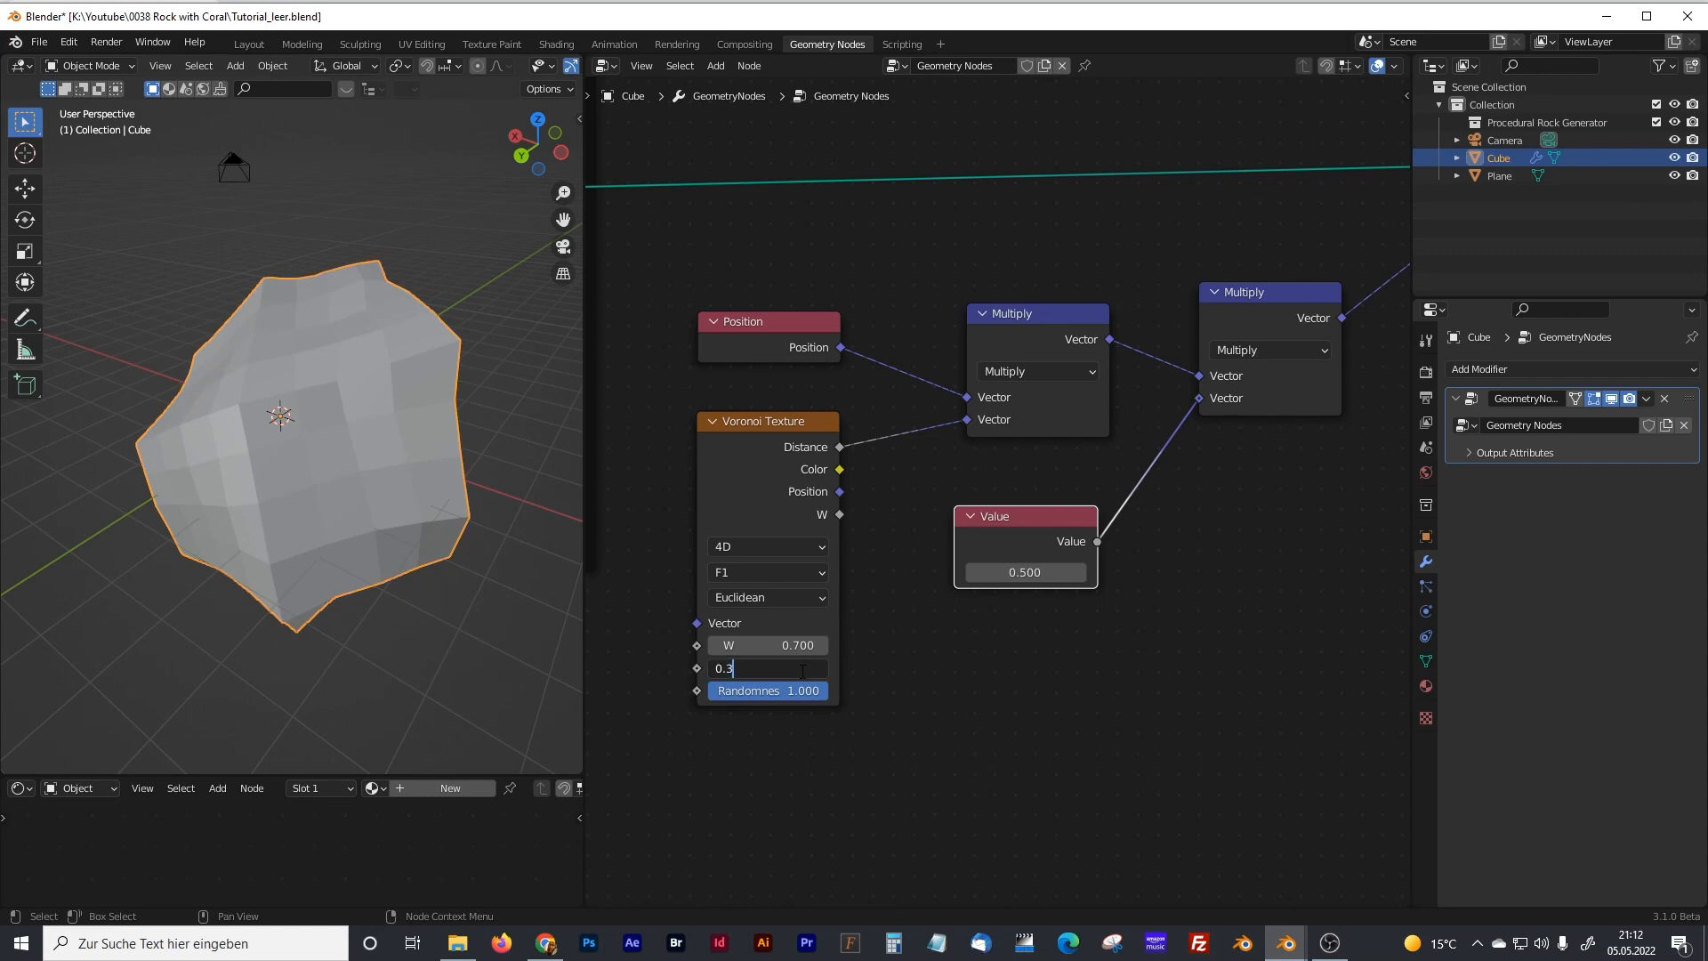
pyautogui.press('BackSpace')
pyautogui.write('5')
pyautogui.press('Return')
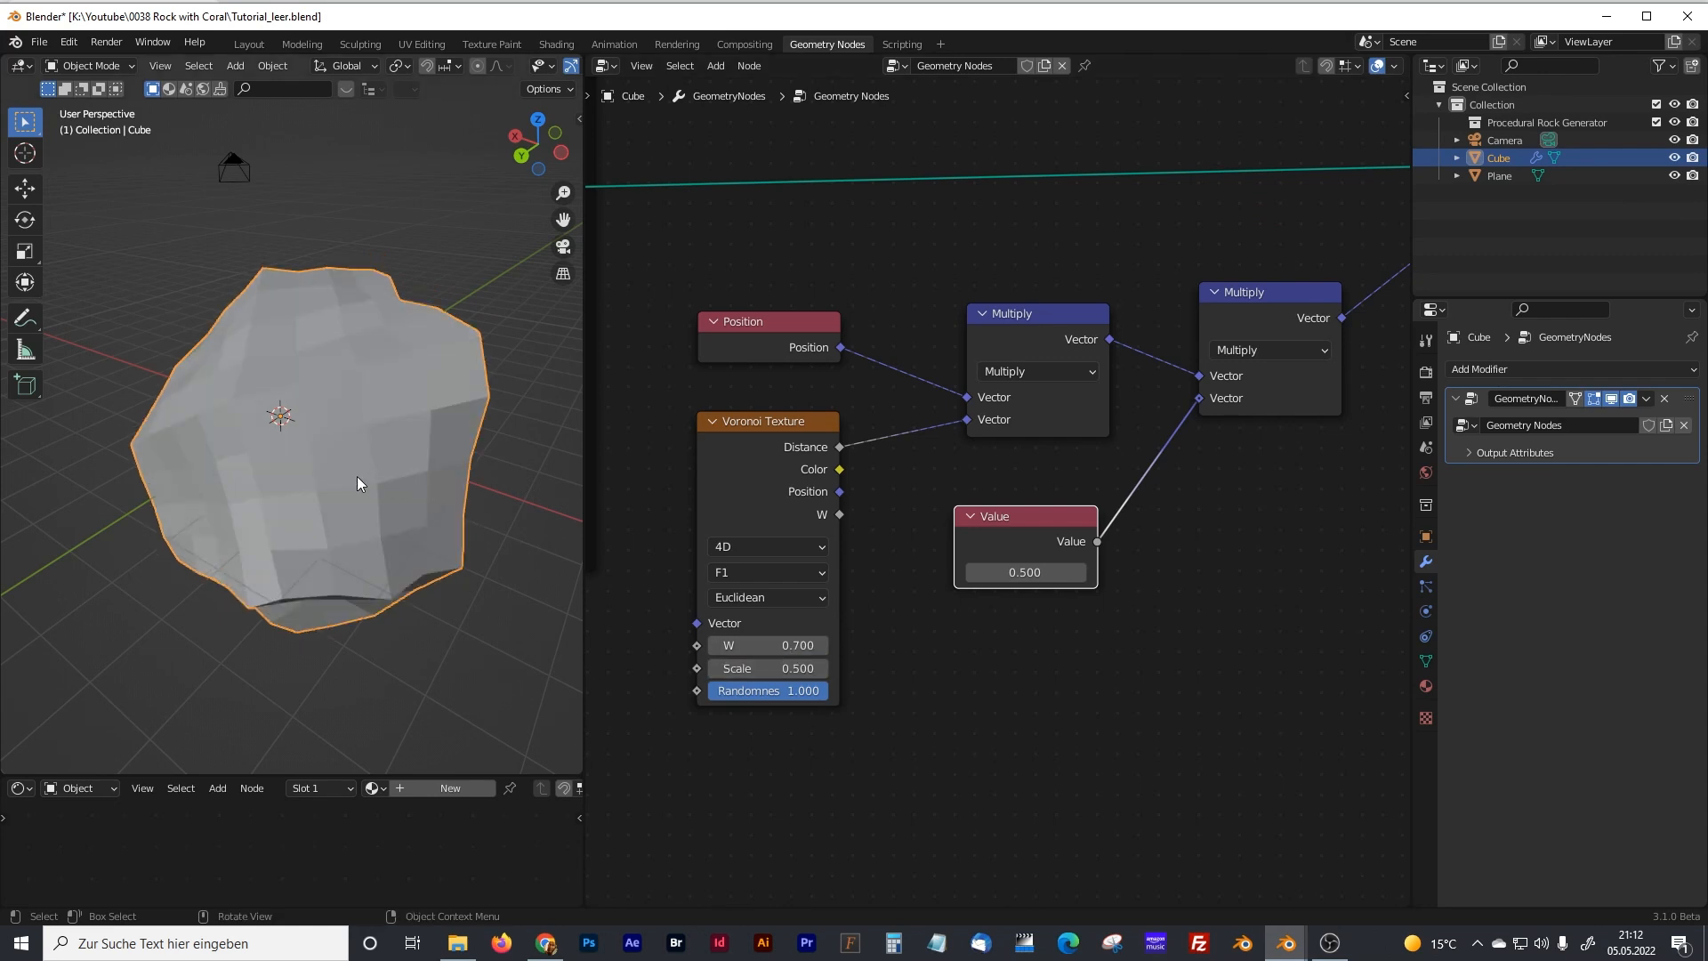
pyautogui.moveTo(319, 333)
pyautogui.mouseDown(button='middle')
pyautogui.moveTo(450, 355)
pyautogui.moveTo(347, 339)
pyautogui.mouseUp(button='middle')
# - Move Group Output away from Set Position and insert a Subdivision Surface node on the link between them
pyautogui.scroll(-1, 1071, 435)
pyautogui.scroll(-5, 1071, 435)
pyautogui.moveTo(1256, 419); pyautogui.dragTo(986, 482, button='middle')
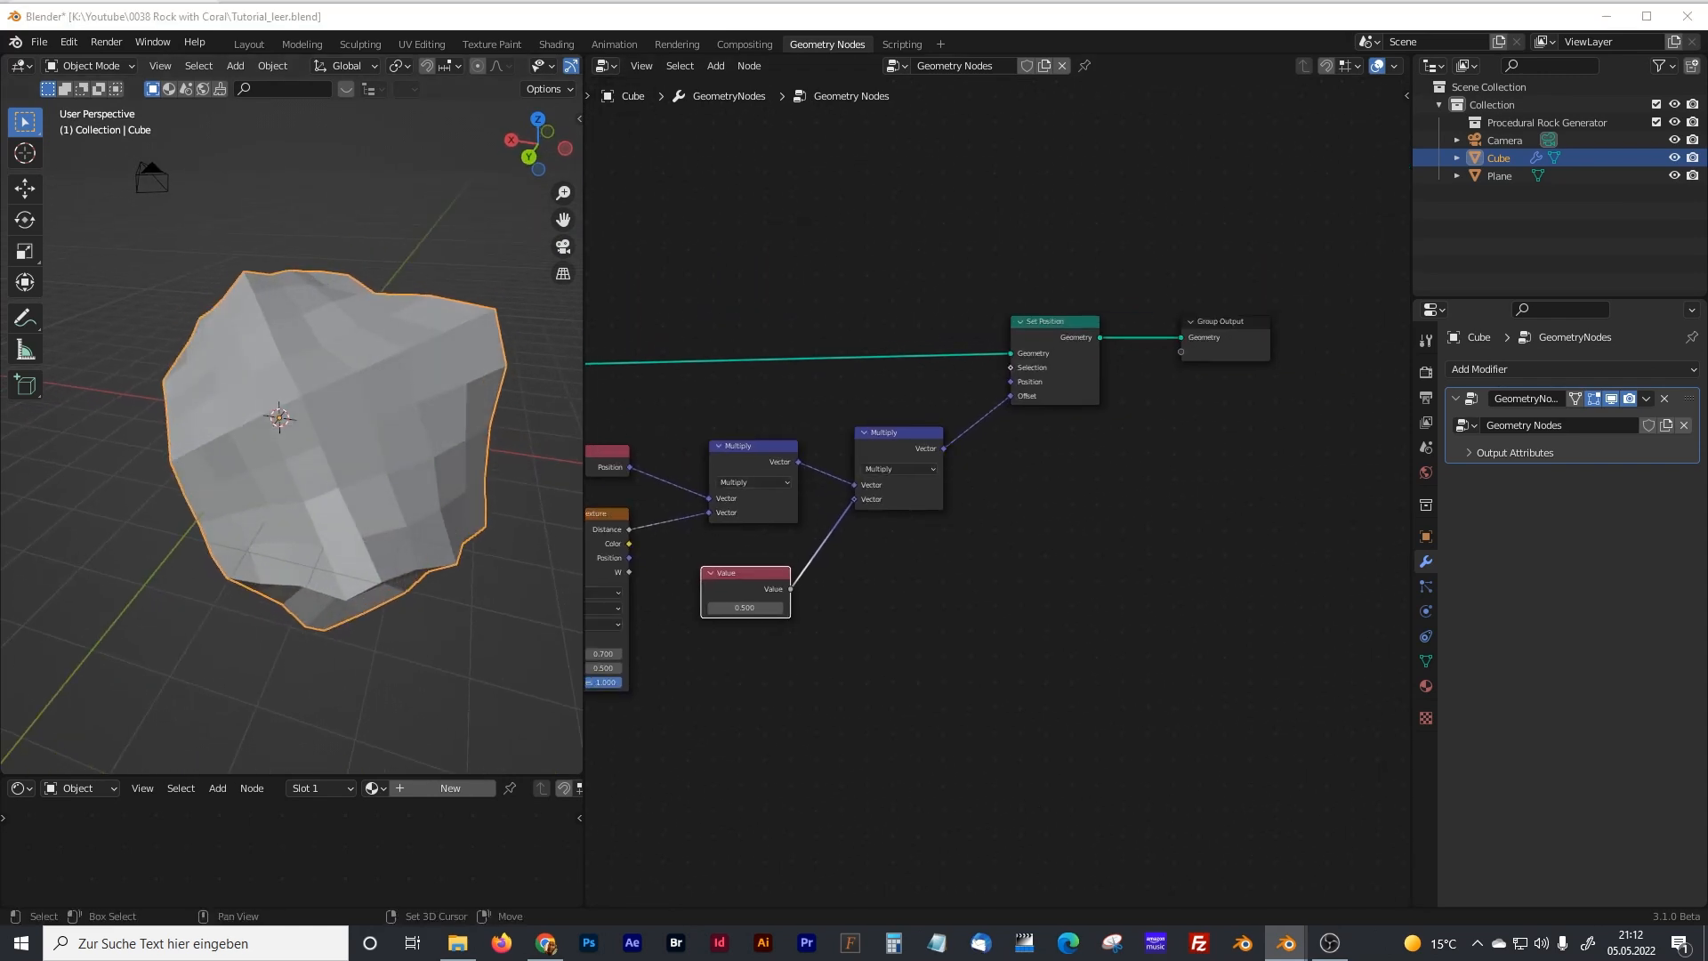
pyautogui.moveTo(1161, 477); pyautogui.dragTo(974, 498, button='middle')
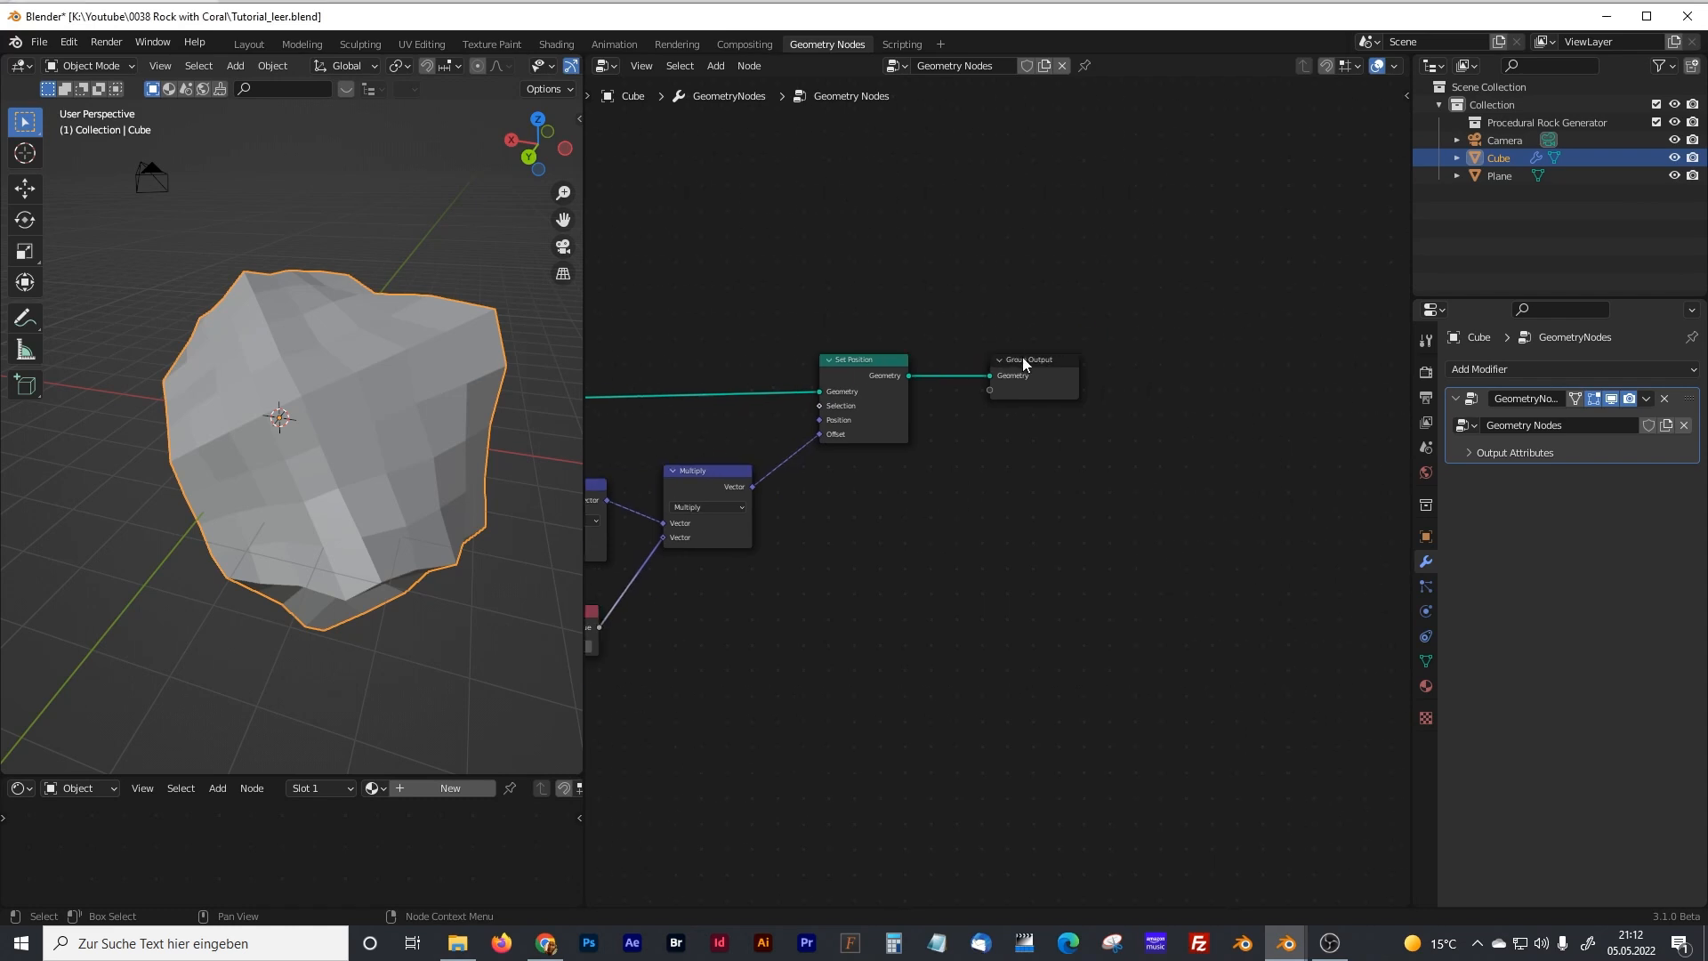
pyautogui.moveTo(1022, 361); pyautogui.dragTo(1255, 360)
pyautogui.click(1013, 478)
pyautogui.hotkey('shift', 'a')
pyautogui.write('su')
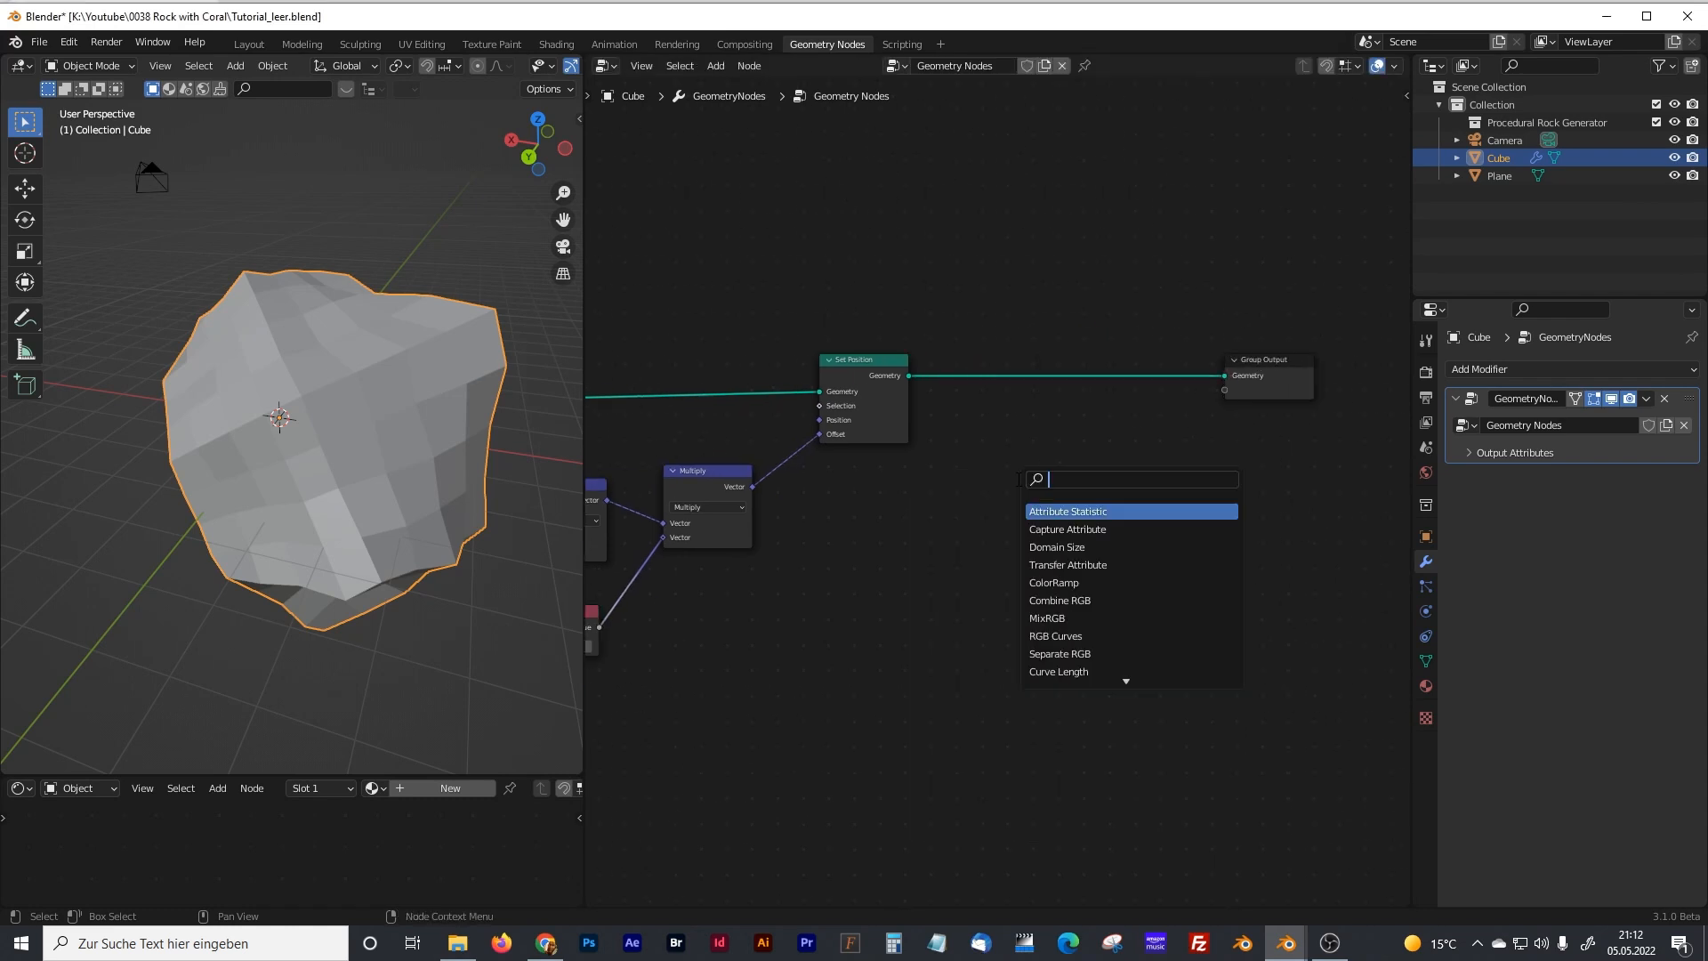
pyautogui.write('b')
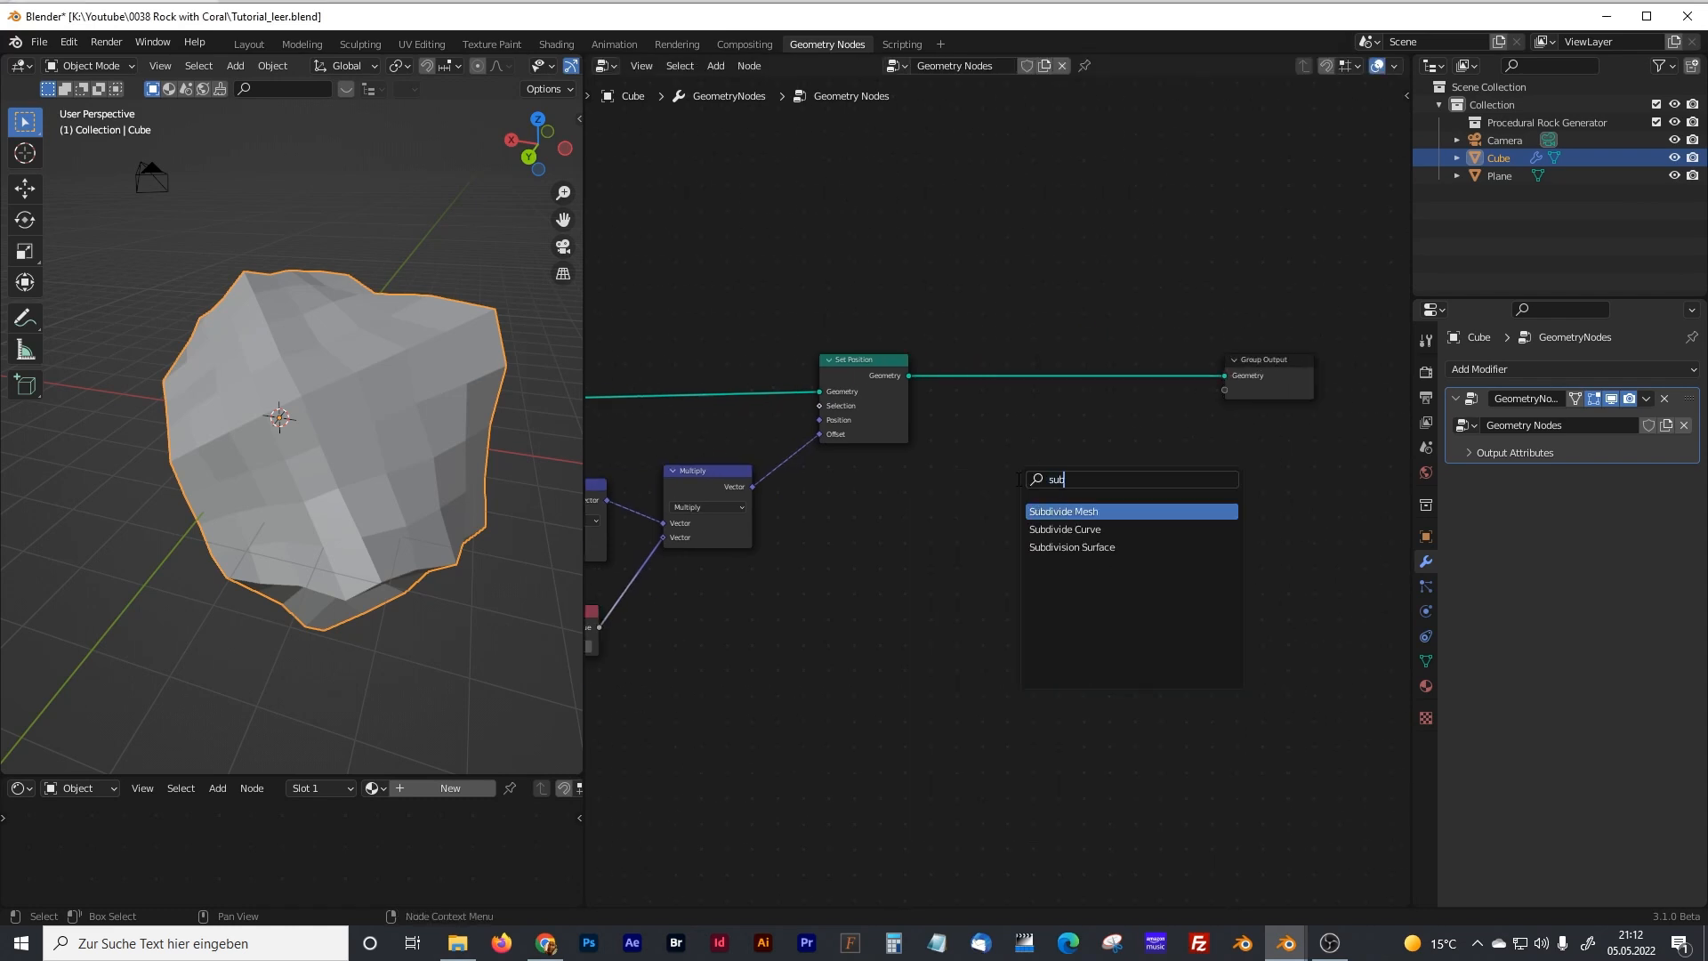
pyautogui.click(1063, 546)
pyautogui.click(1052, 417)
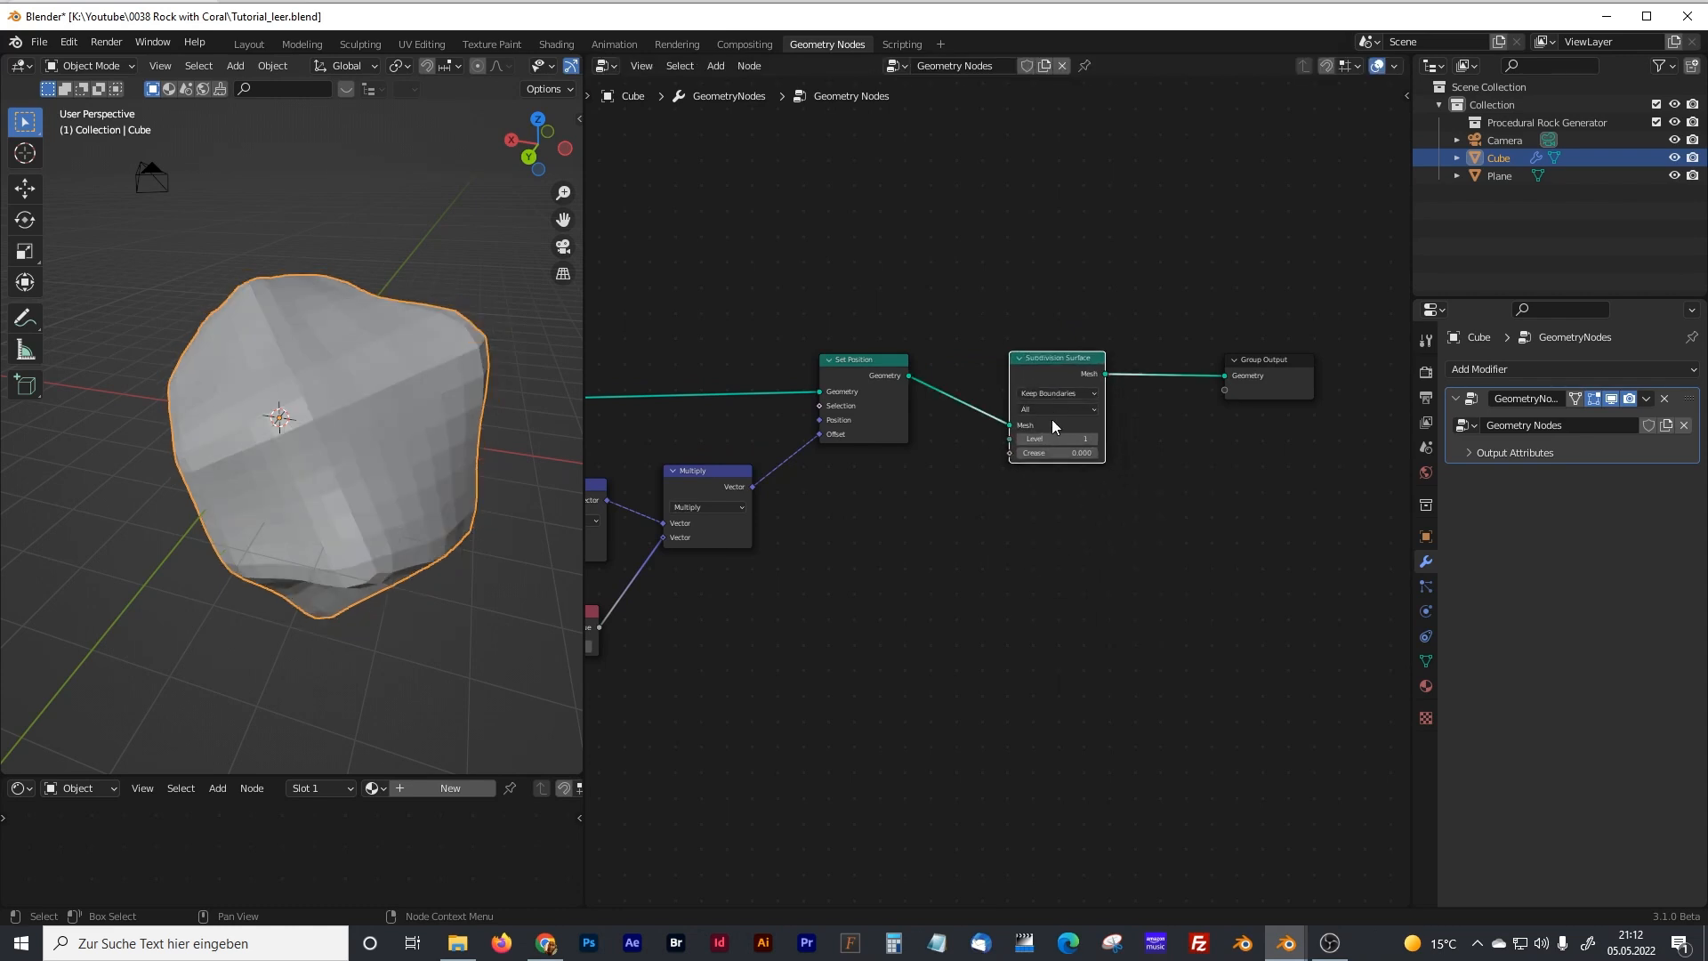
# - Make room before Group Output and insert a Set Shade Smooth node after Subdivision Surface
pyautogui.scroll(1, 1108, 519)
pyautogui.moveTo(1108, 519); pyautogui.dragTo(878, 627, button='middle')
pyautogui.moveTo(1064, 452); pyautogui.dragTo(1227, 474)
pyautogui.click(1147, 547)
pyautogui.hotkey('shift', 'a')
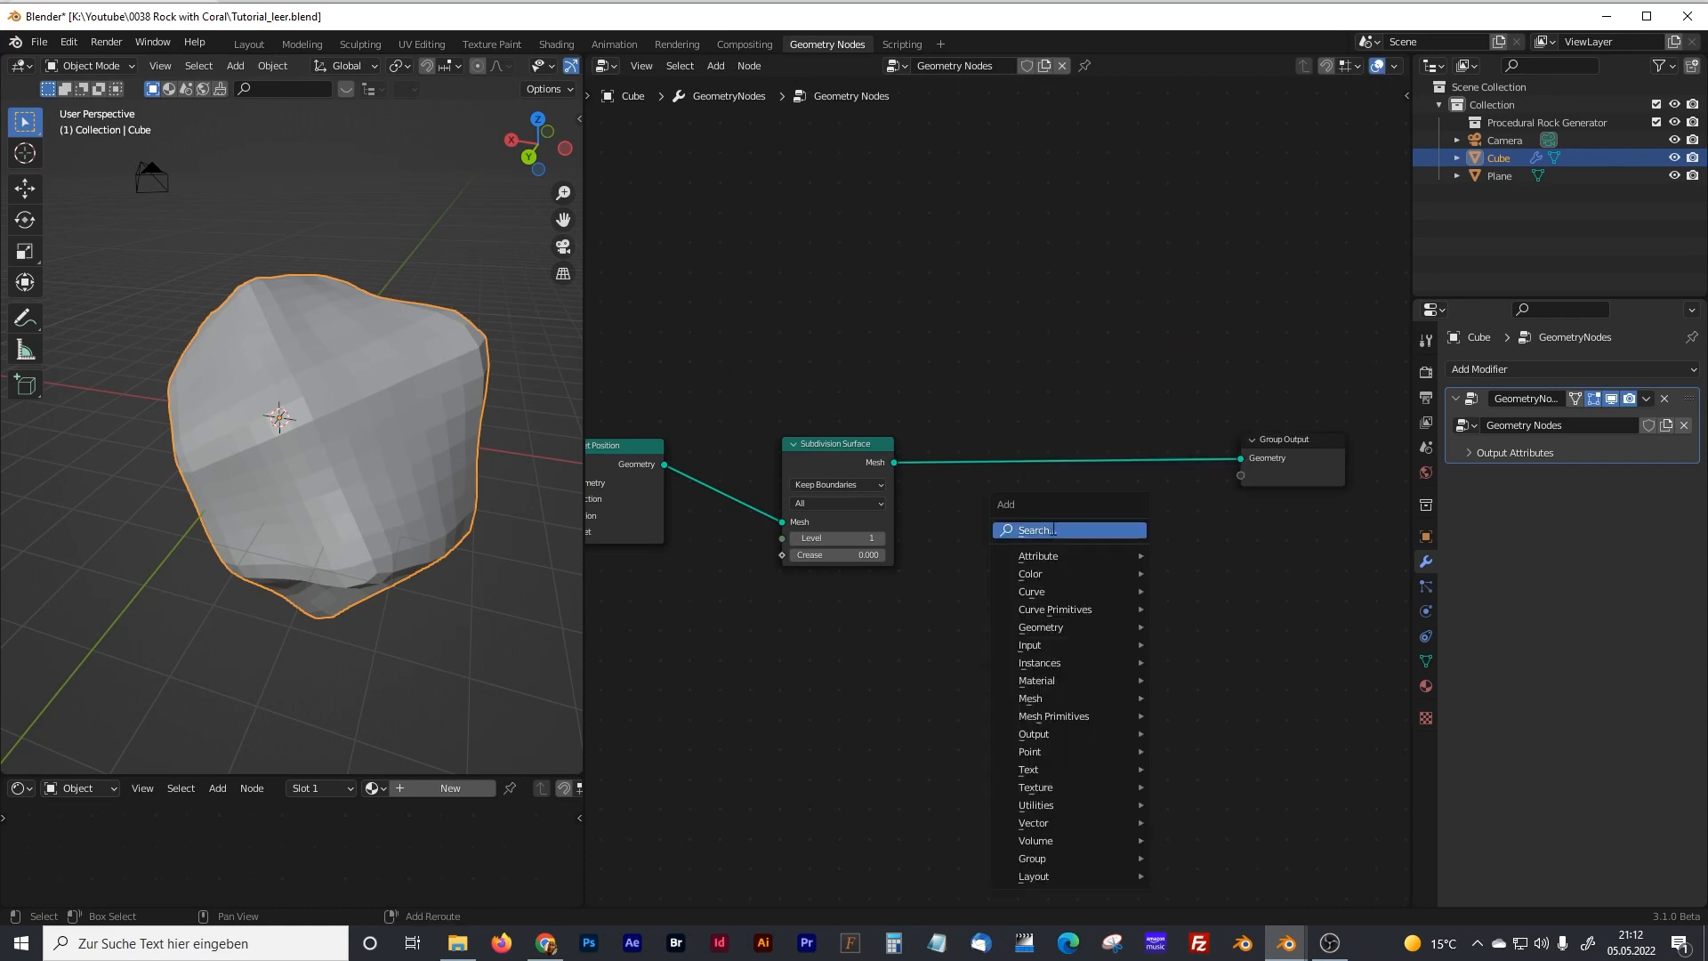
pyautogui.click(1059, 534)
pyautogui.write('set shade')
pyautogui.click(1077, 560)
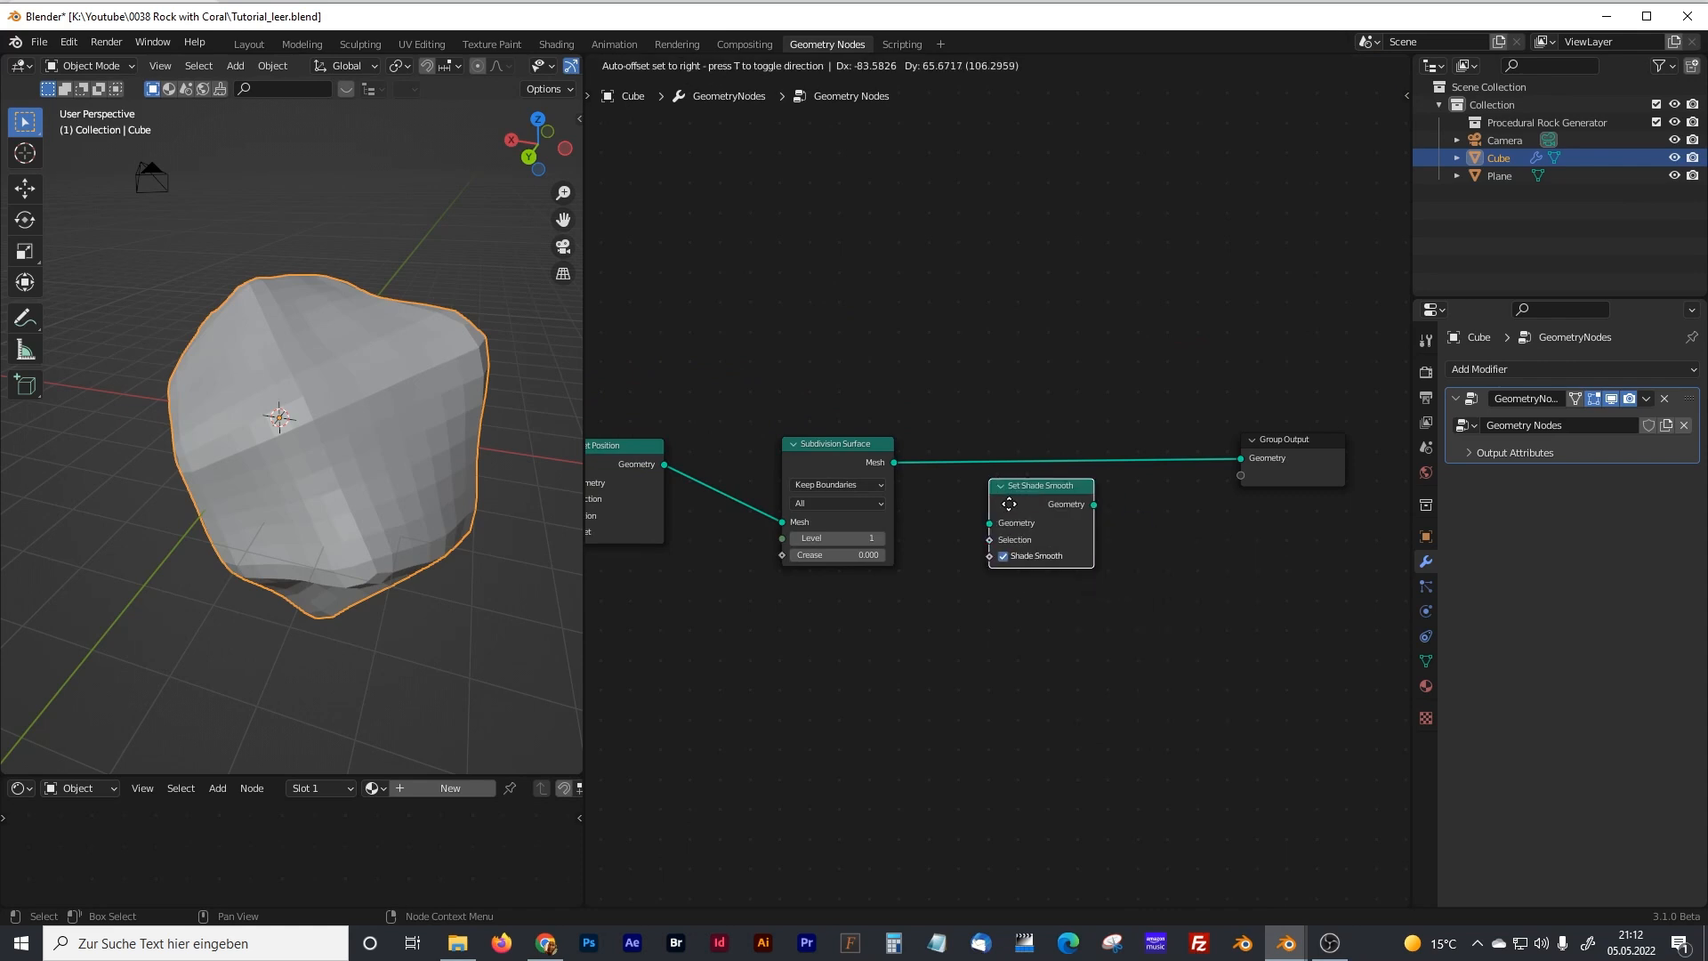
pyautogui.click(1066, 515)
pyautogui.moveTo(576, 454); pyautogui.dragTo(514, 404, button='middle')
# - Raise the Level of the Subdivide Mesh node feeding Transform to give the rock finer detail
pyautogui.moveTo(736, 440); pyautogui.dragTo(1052, 366, button='middle')
pyautogui.click(809, 481)
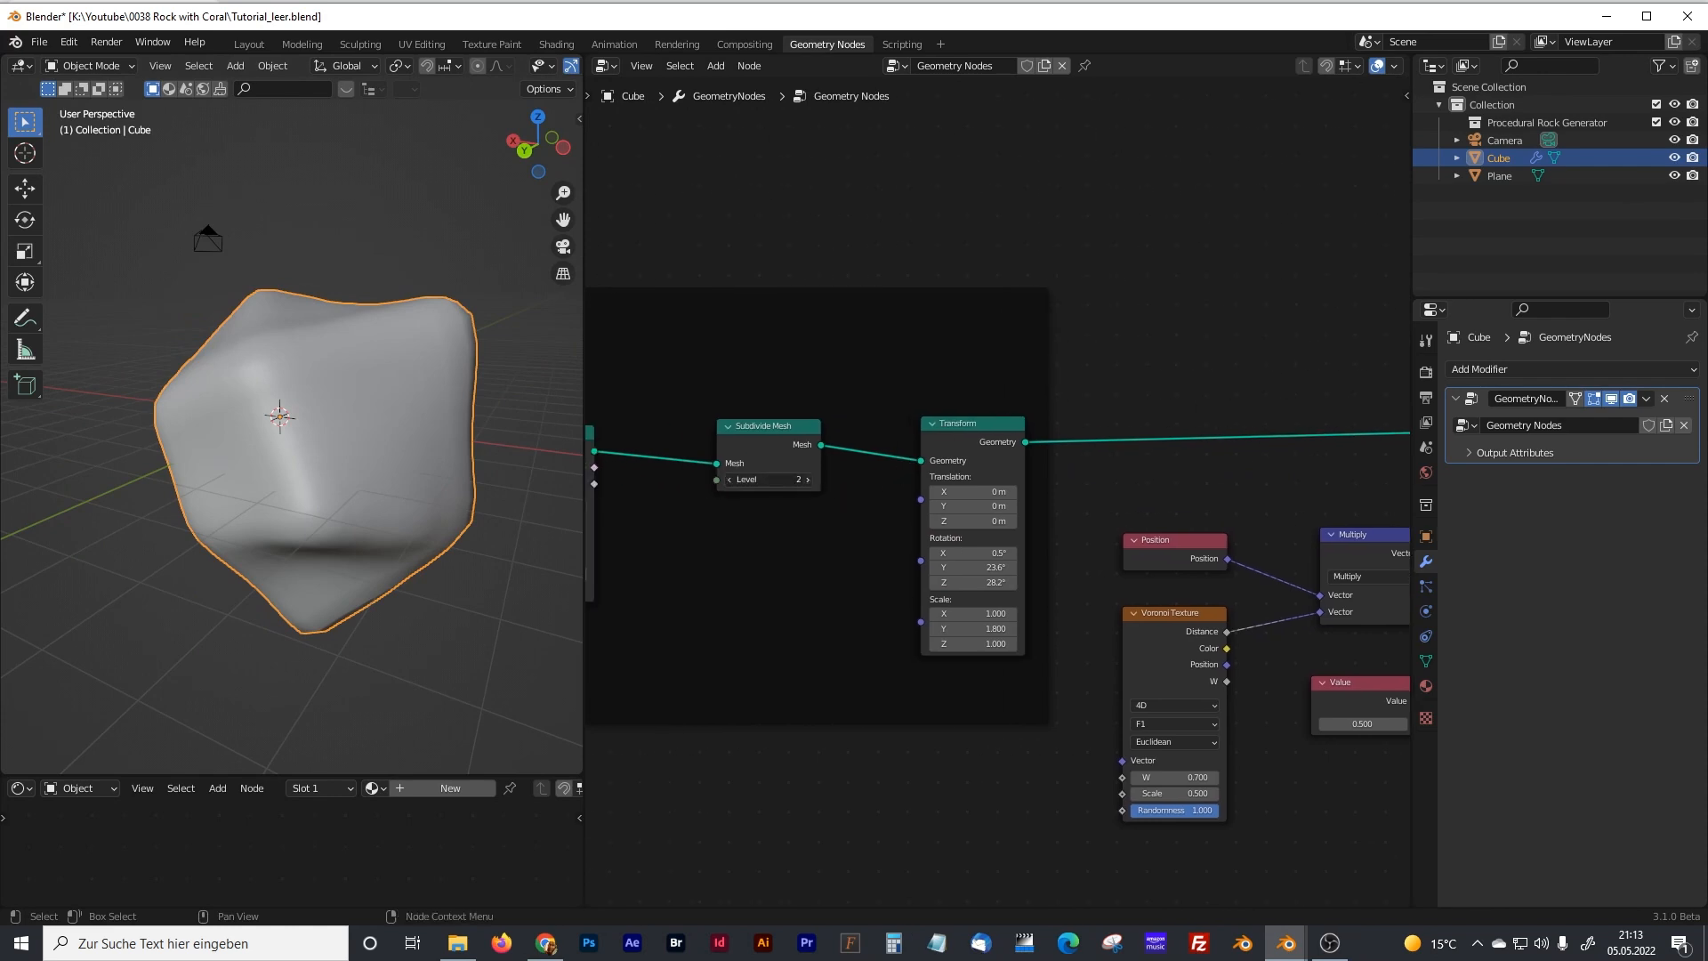
pyautogui.click(809, 482)
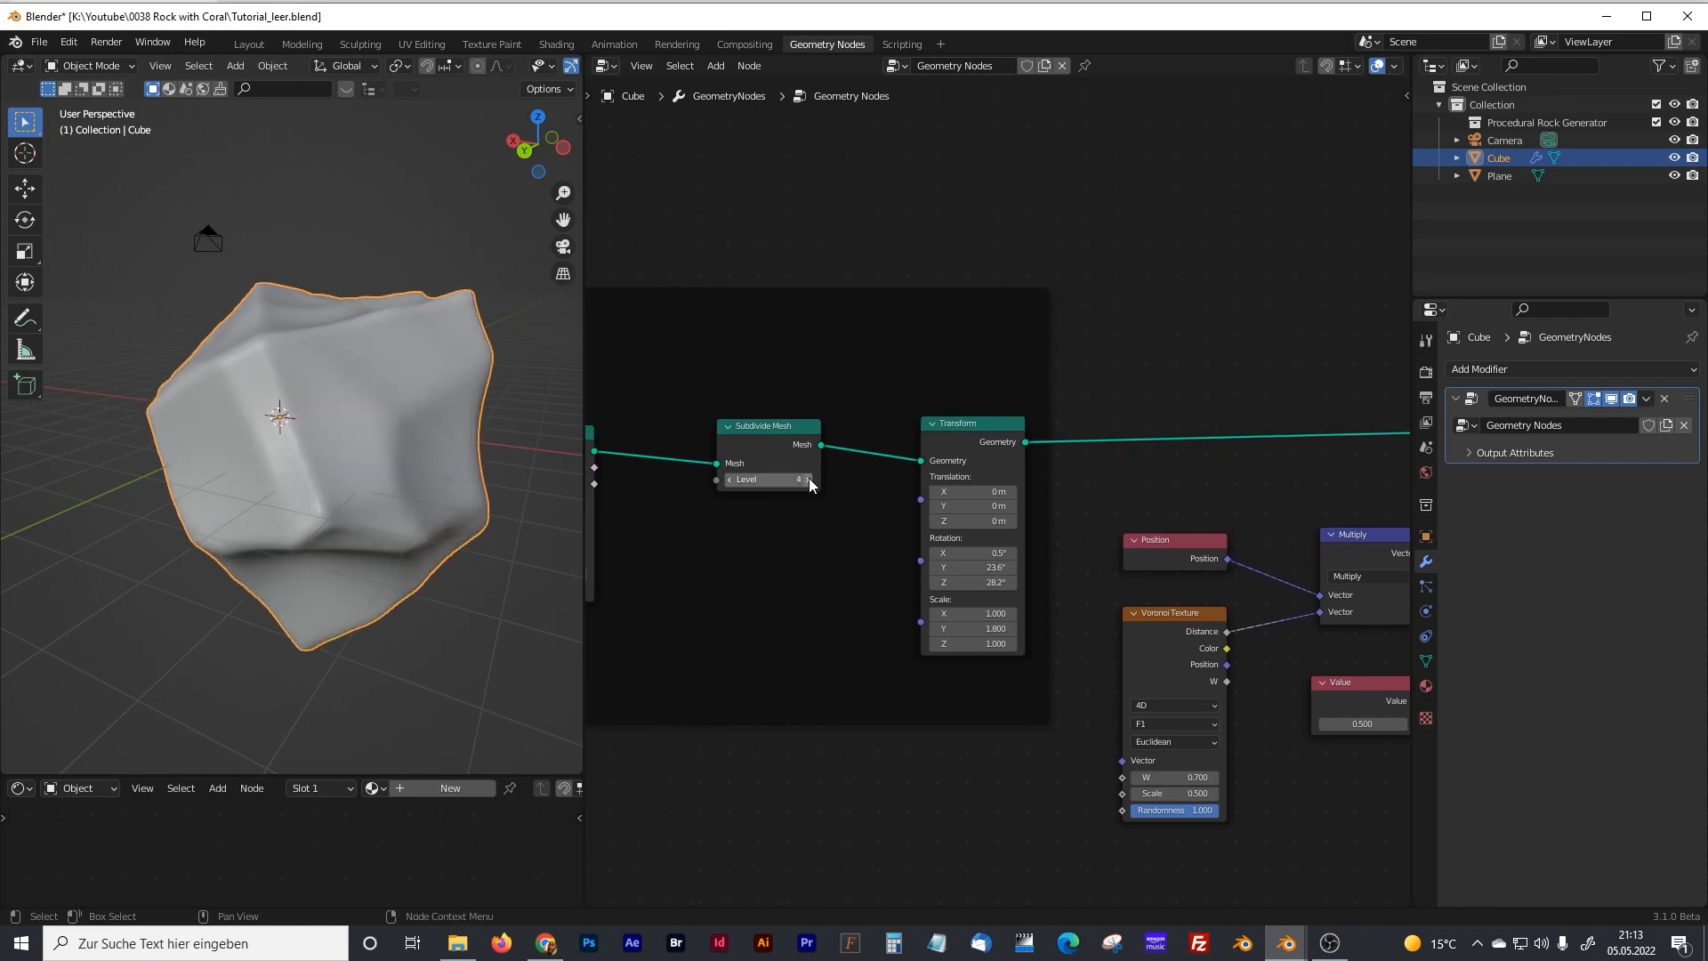
pyautogui.click(809, 481)
pyautogui.moveTo(399, 424); pyautogui.dragTo(299, 389, button='middle')
# - Reset the Voronoi Texture's Scale to 0, vary it and settle on 0.800
pyautogui.moveTo(1277, 610); pyautogui.dragTo(999, 423, button='middle')
pyautogui.scroll(5, 952, 531)
pyautogui.moveTo(448, 400); pyautogui.dragTo(394, 415, button='middle')
pyautogui.moveTo(1009, 668); pyautogui.dragTo(1047, 613, button='middle')
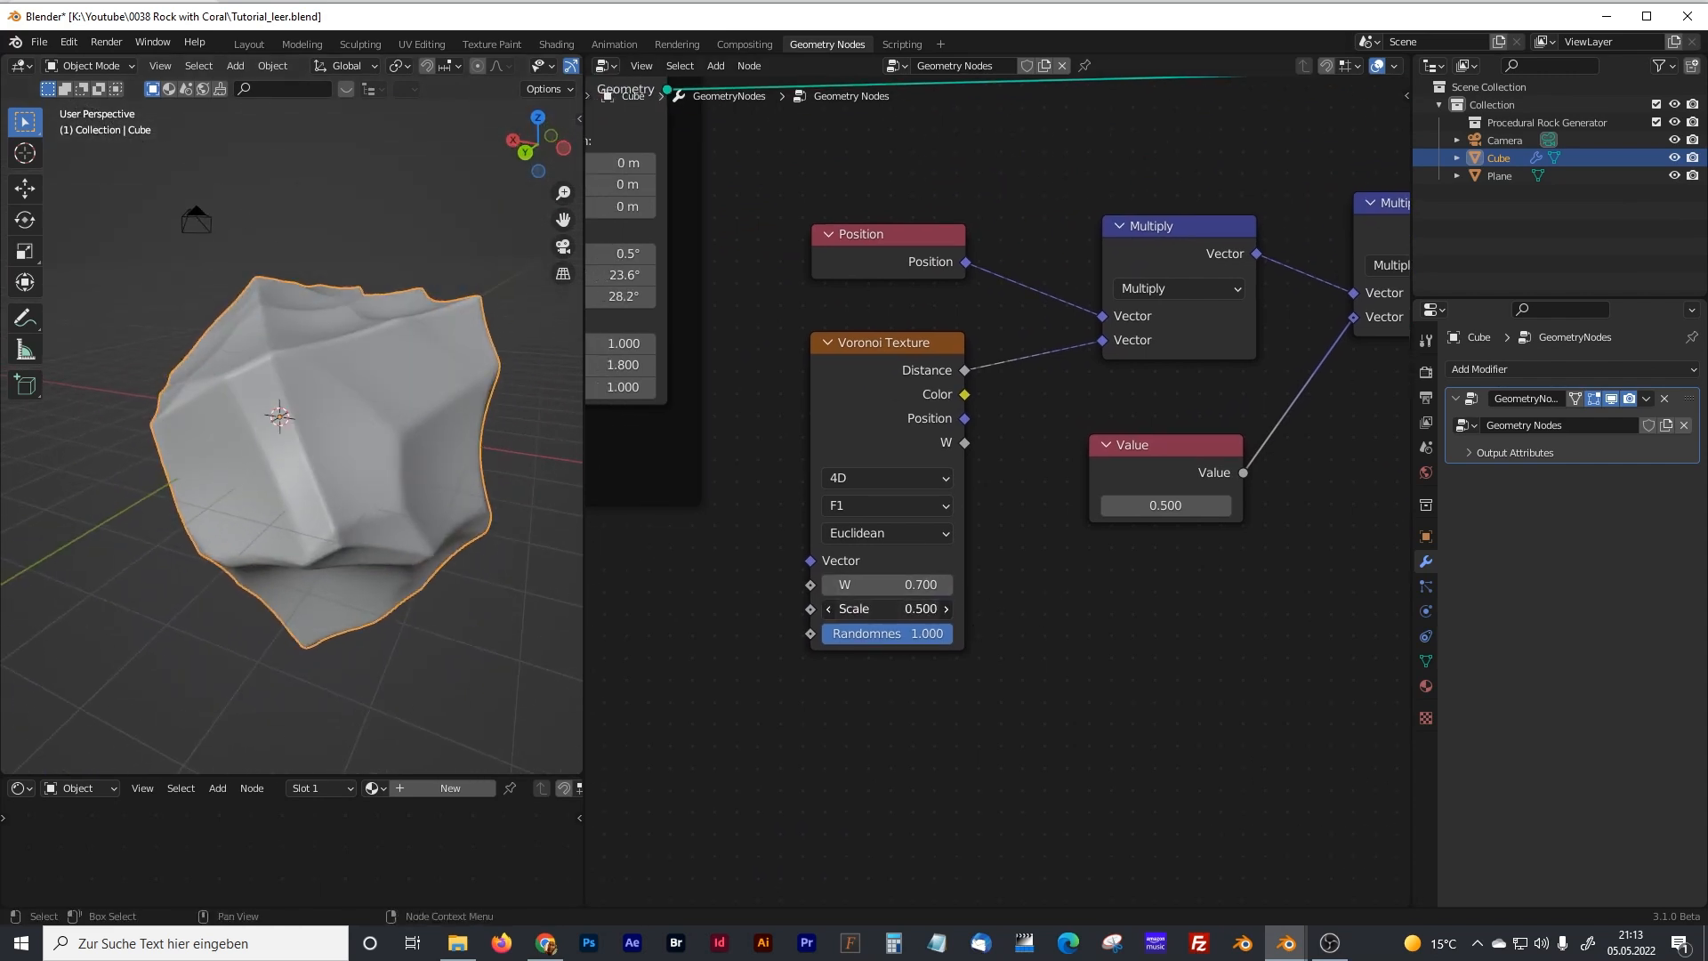
pyautogui.press('BackSpace')
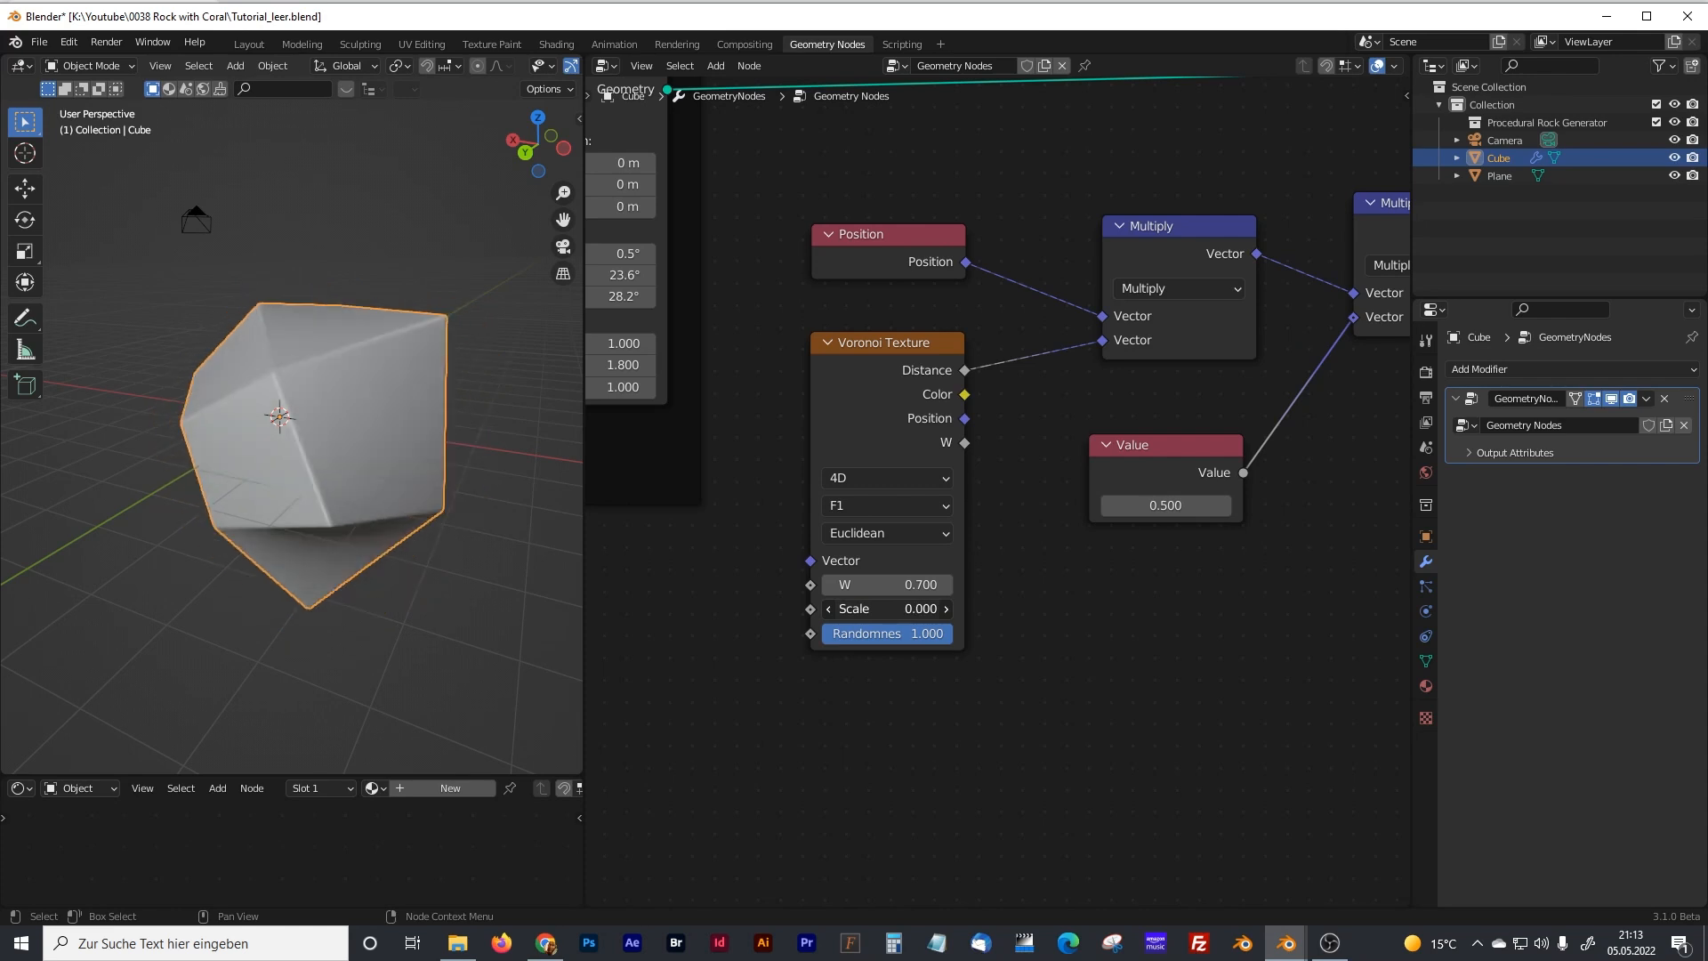
pyautogui.moveTo(887, 609); pyautogui.dragTo(911, 609)
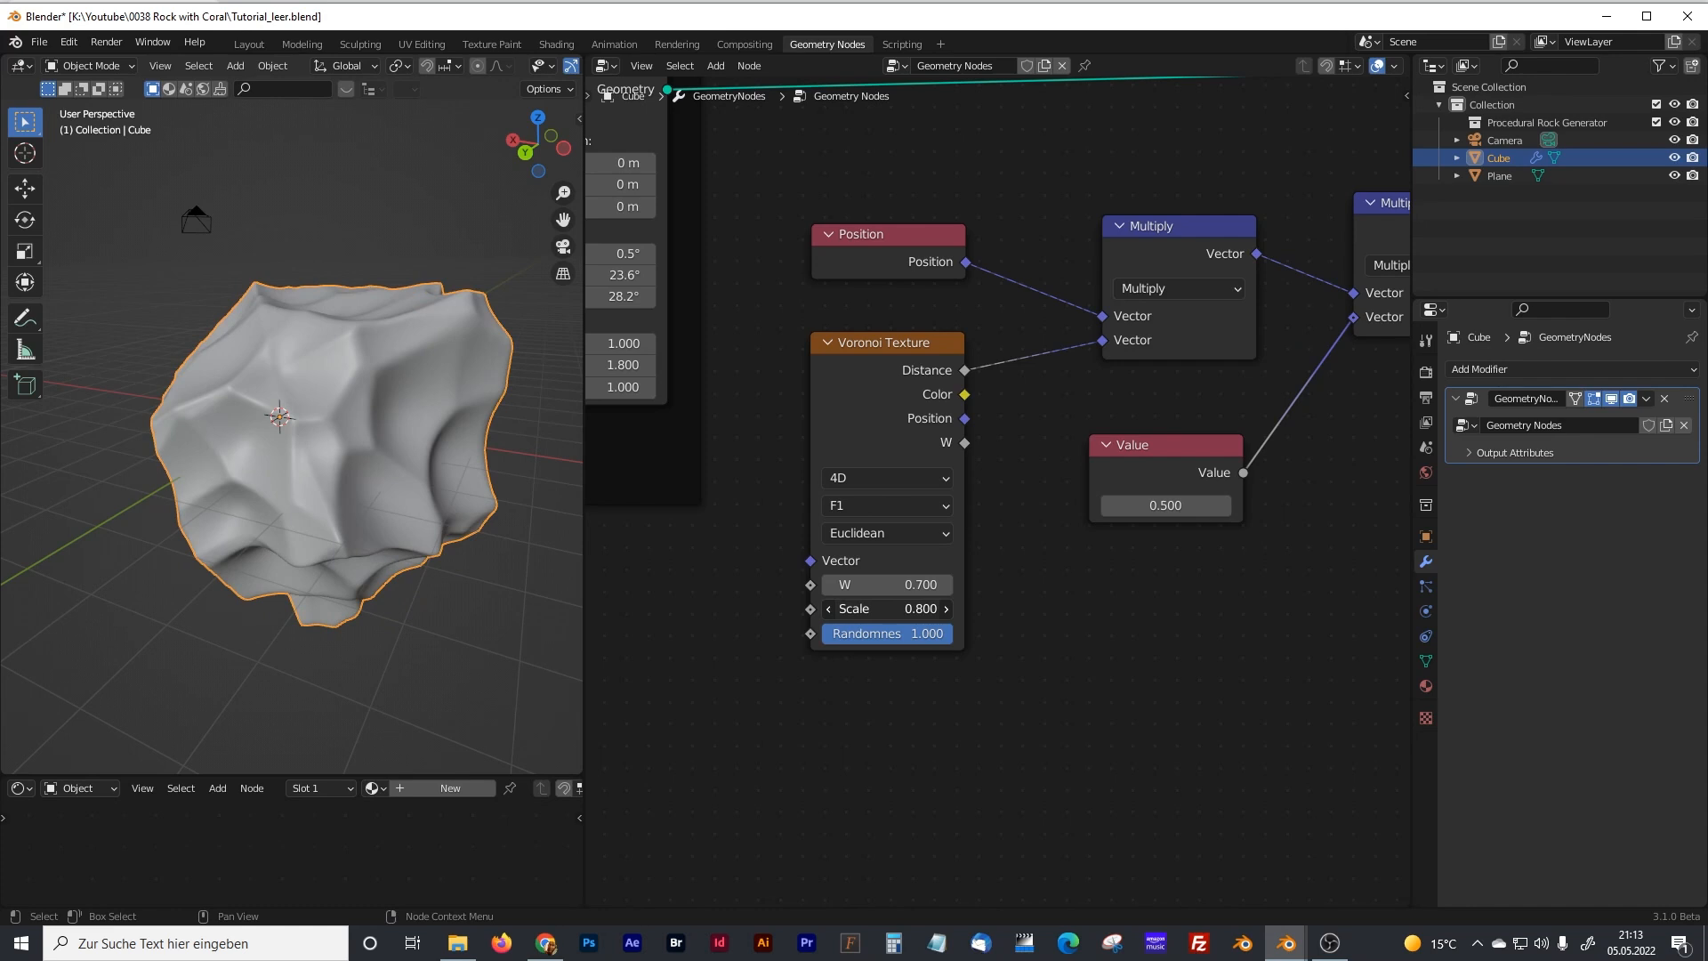
pyautogui.moveTo(301, 373); pyautogui.dragTo(351, 524, button='middle')
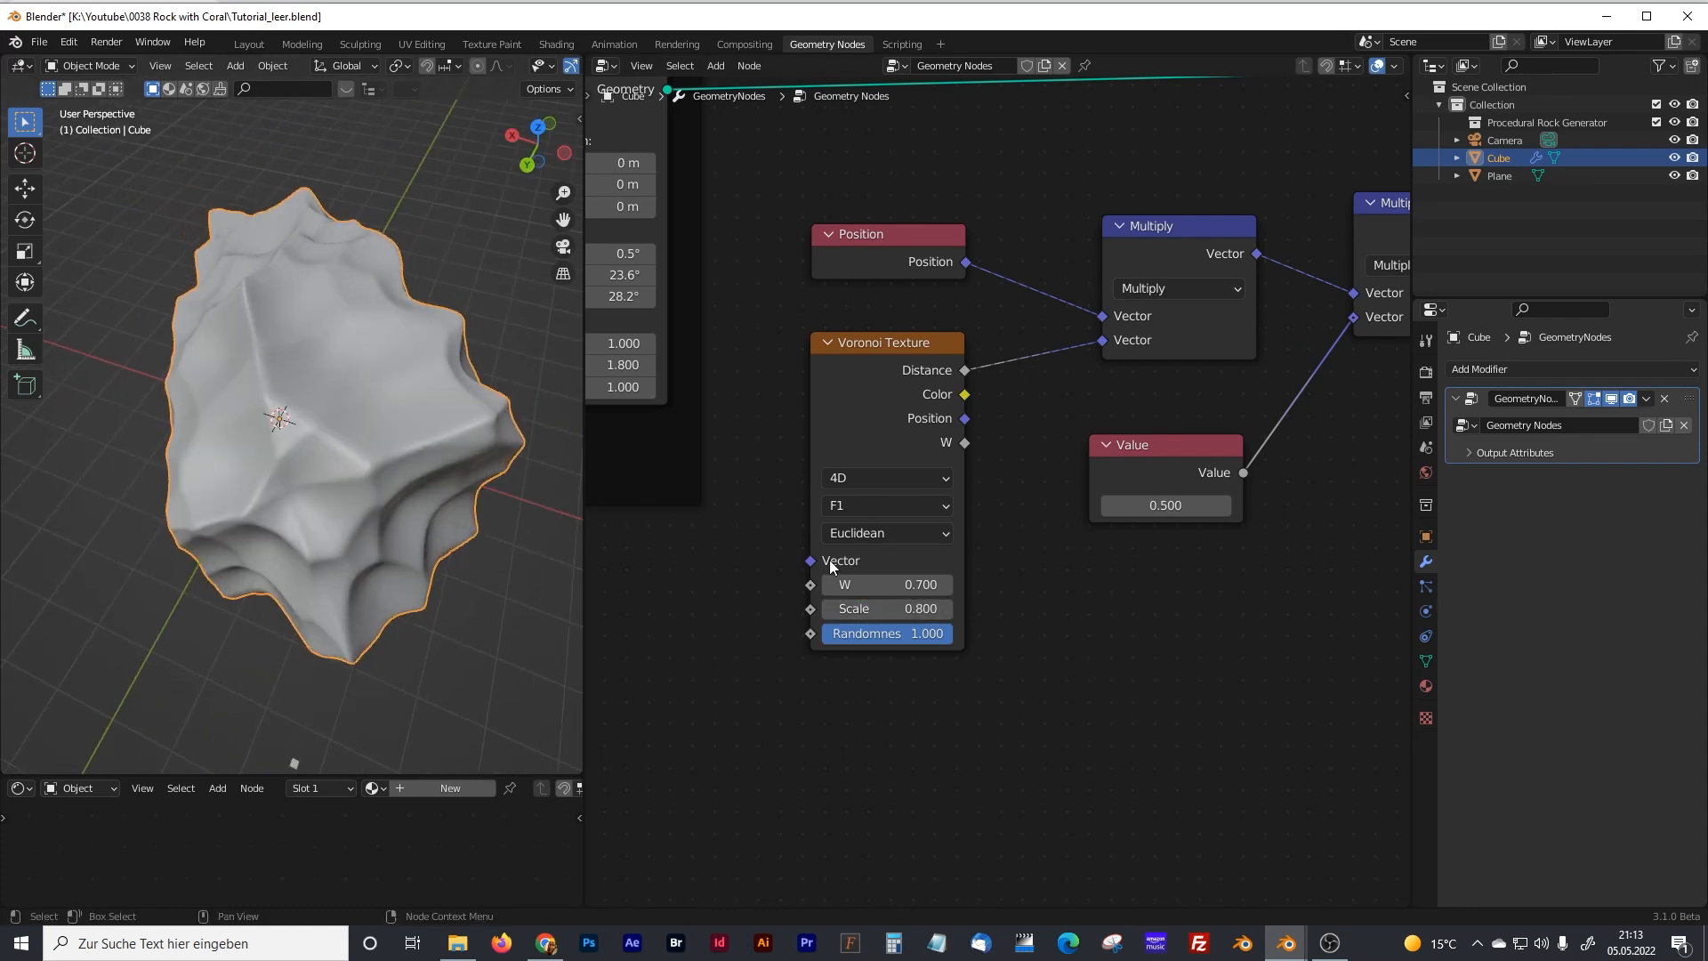
# - Set the Voronoi Texture's W to 6.100 and keep the displacement strength in the Value node at 0.500
pyautogui.moveTo(880, 585); pyautogui.dragTo(1007, 585)
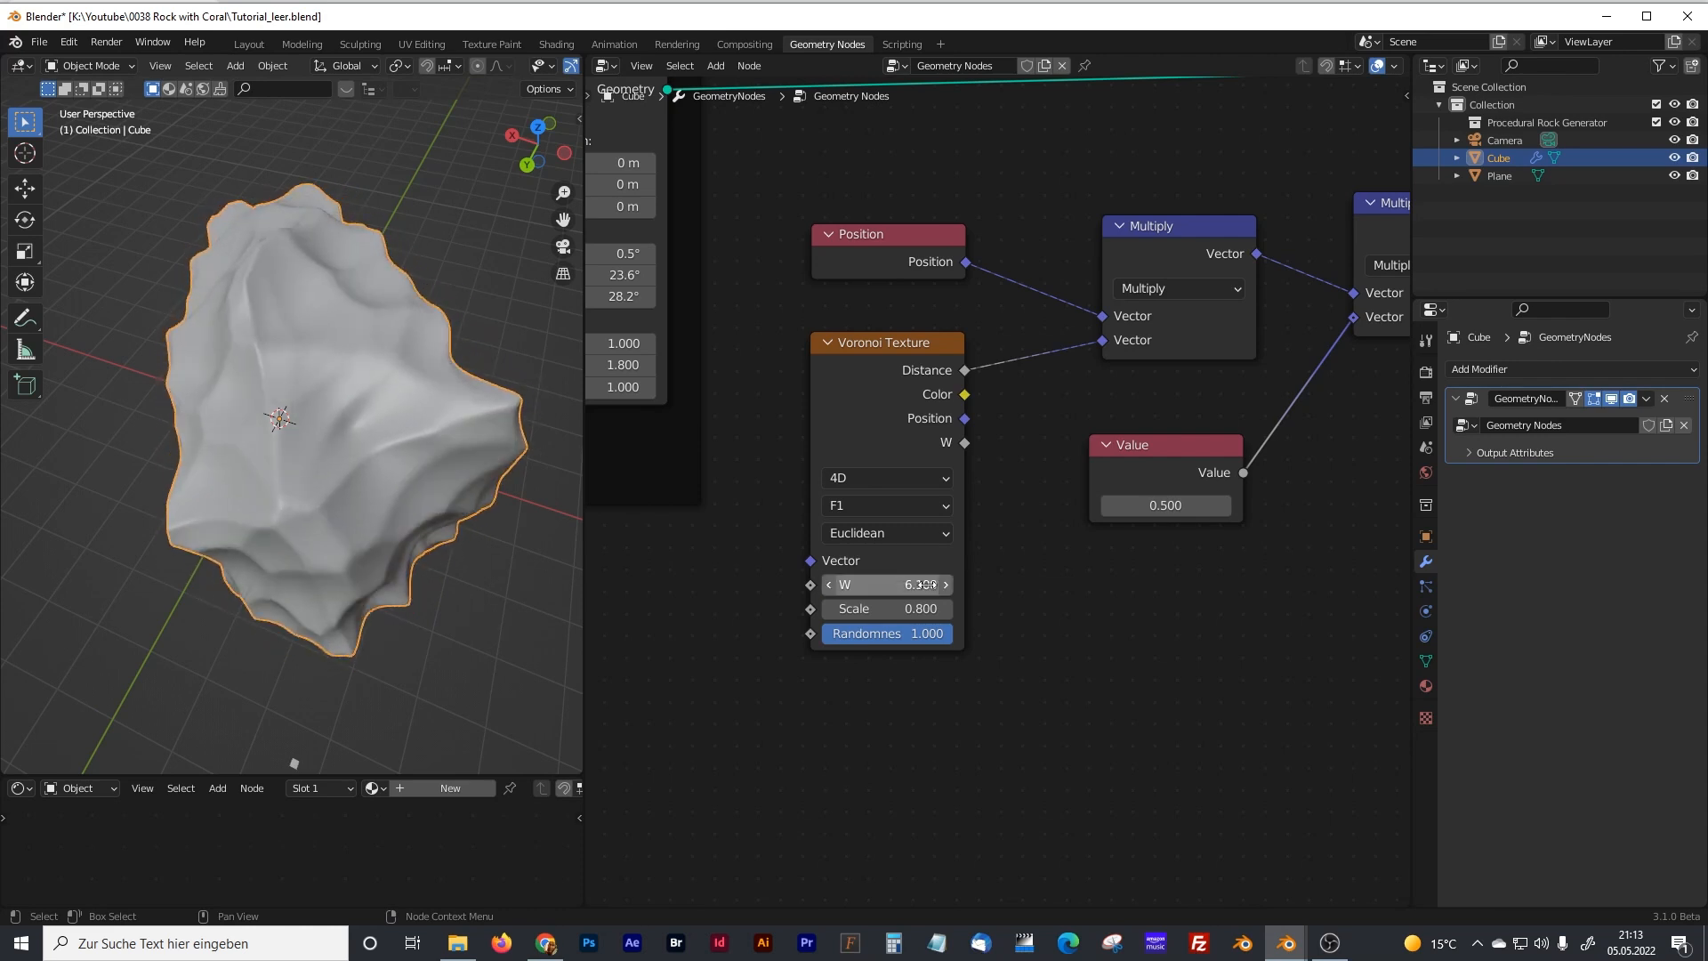
pyautogui.moveTo(1162, 589); pyautogui.dragTo(975, 626, button='middle')
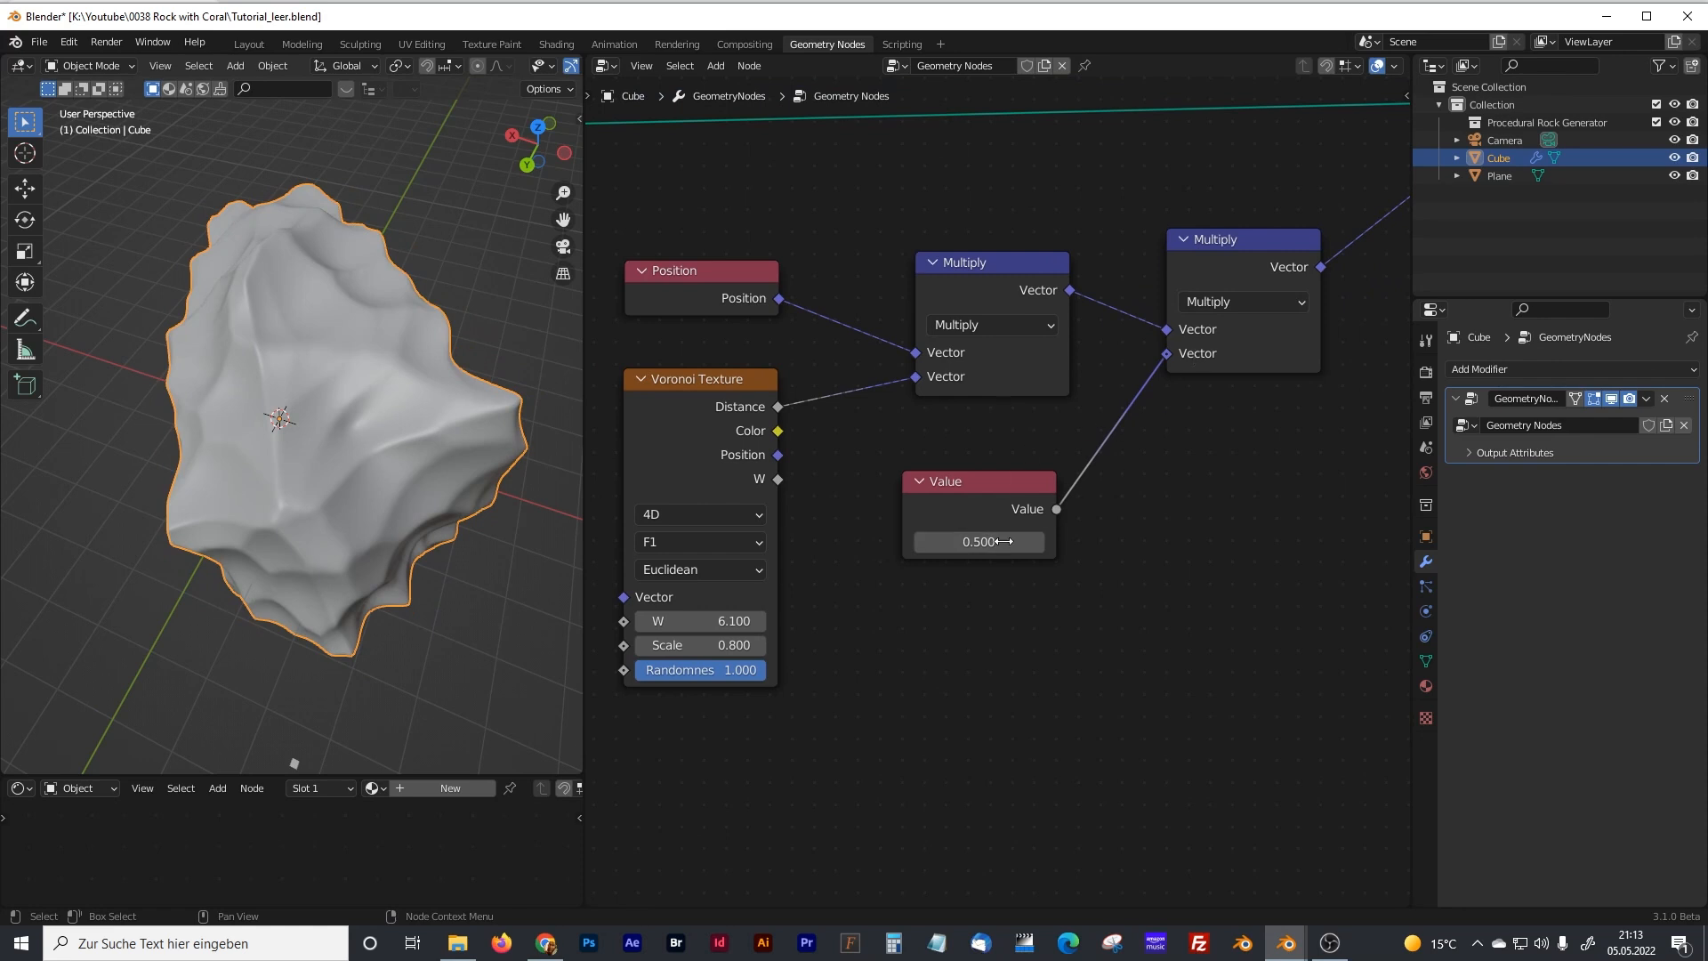
pyautogui.moveTo(977, 541)
pyautogui.mouseDown()
pyautogui.moveTo(995, 541)
pyautogui.moveTo(976, 542)
pyautogui.mouseUp()
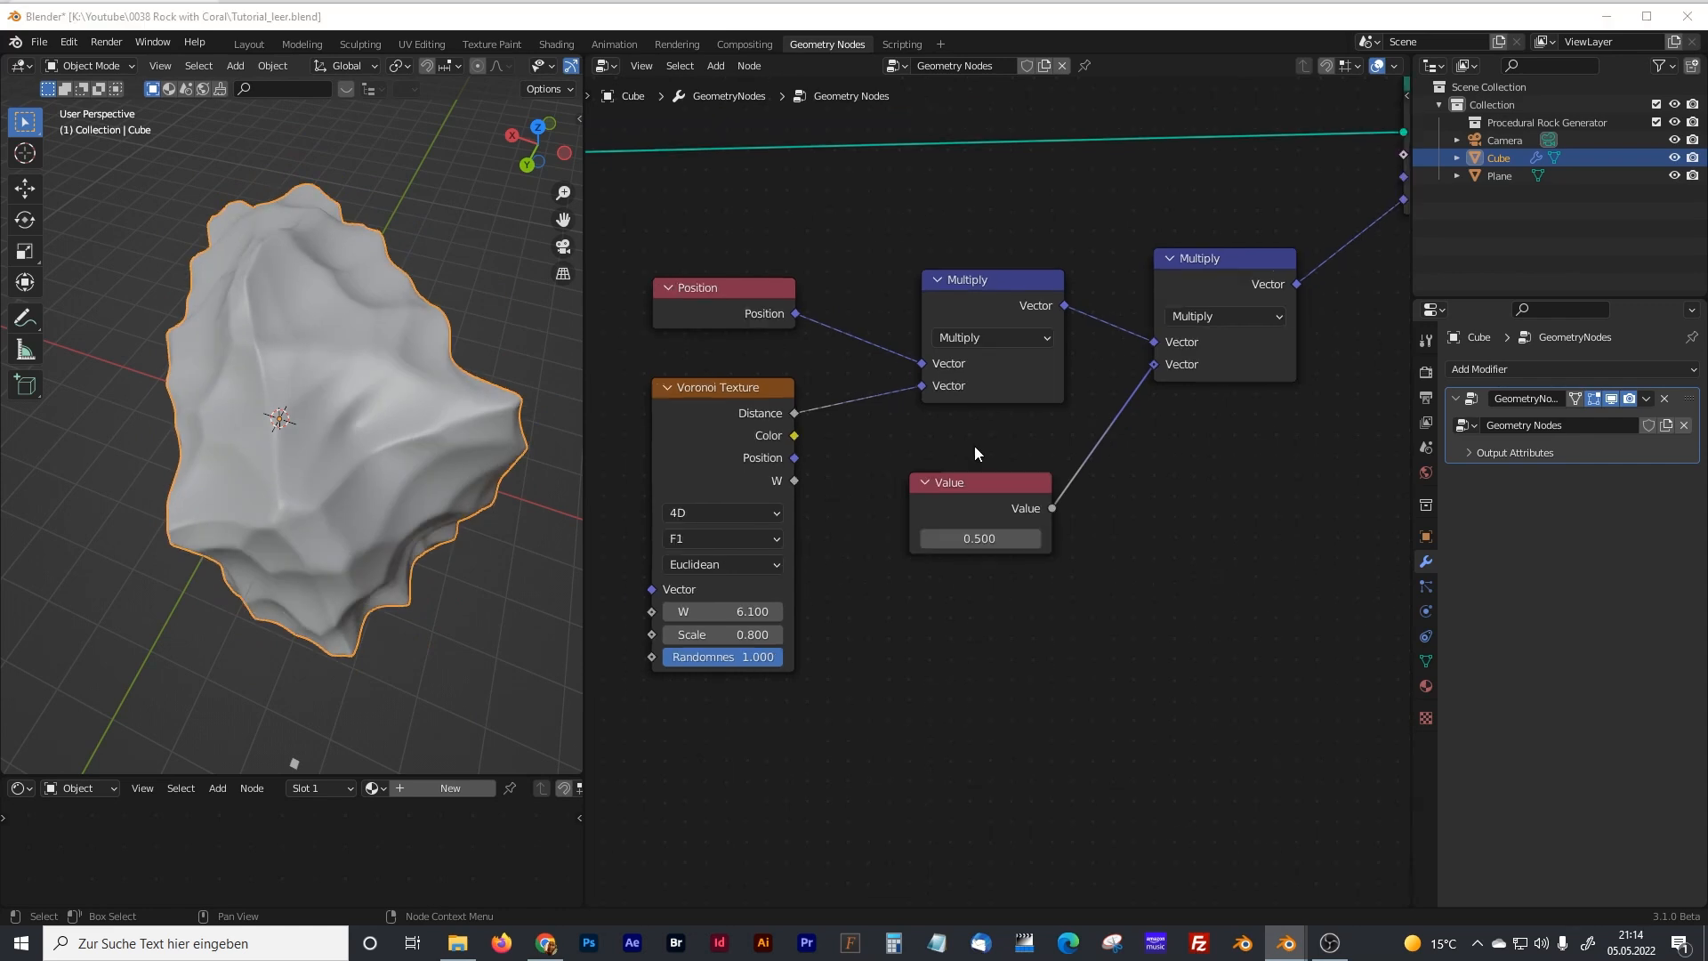
# - Frame the displacement nodes including Set Position, label the frame "Rock Noise Distortion" and shift it slightly upward
pyautogui.scroll(-4, 974, 446)
pyautogui.keyDown('ctrl'); pyautogui.hscroll(1, 1057, 474); pyautogui.keyUp('ctrl')
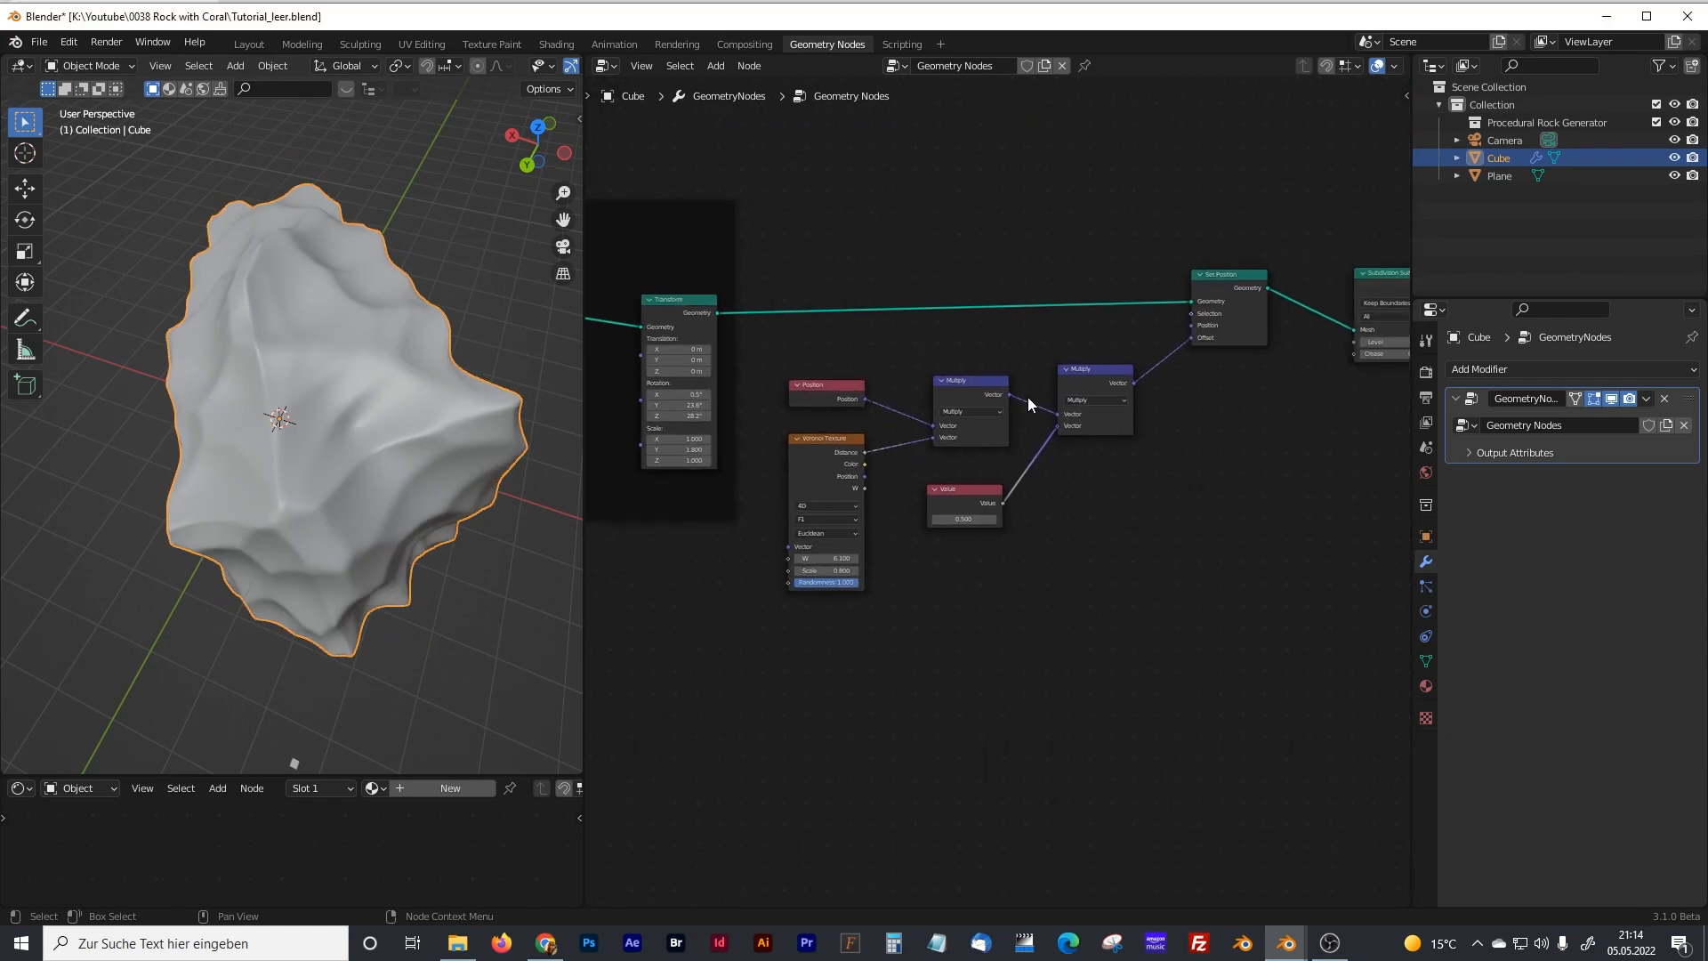
pyautogui.moveTo(782, 234); pyautogui.dragTo(1279, 645)
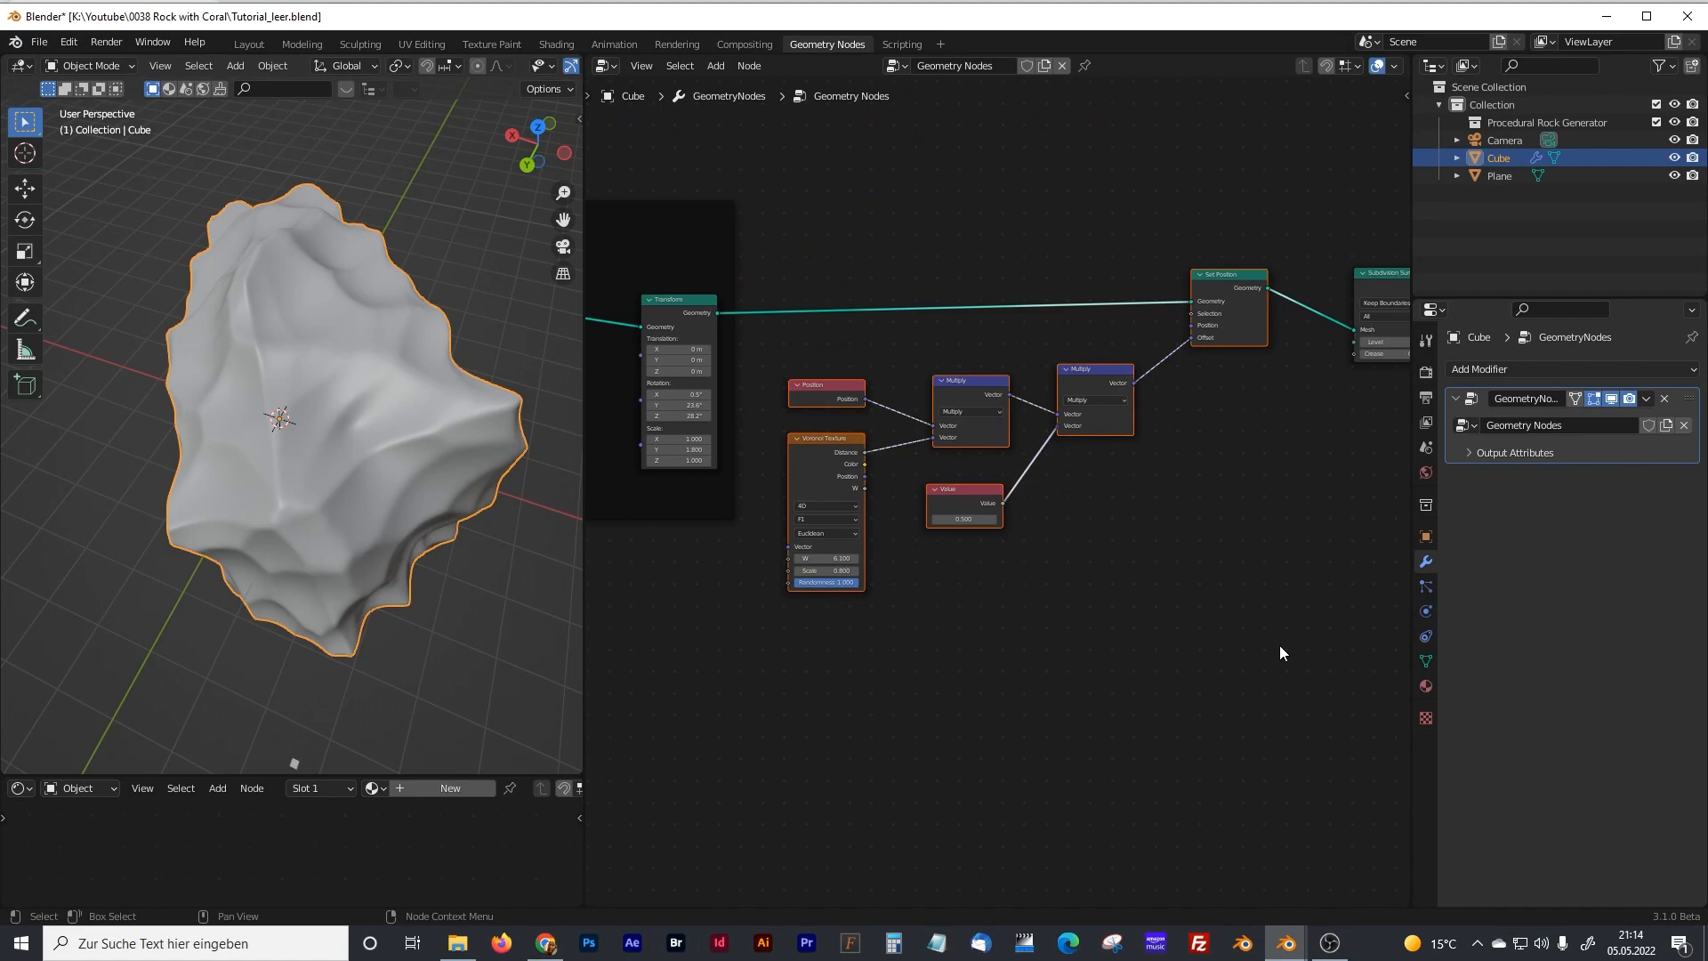
pyautogui.hotkey('ctrl', 'j')
pyautogui.press('F2')
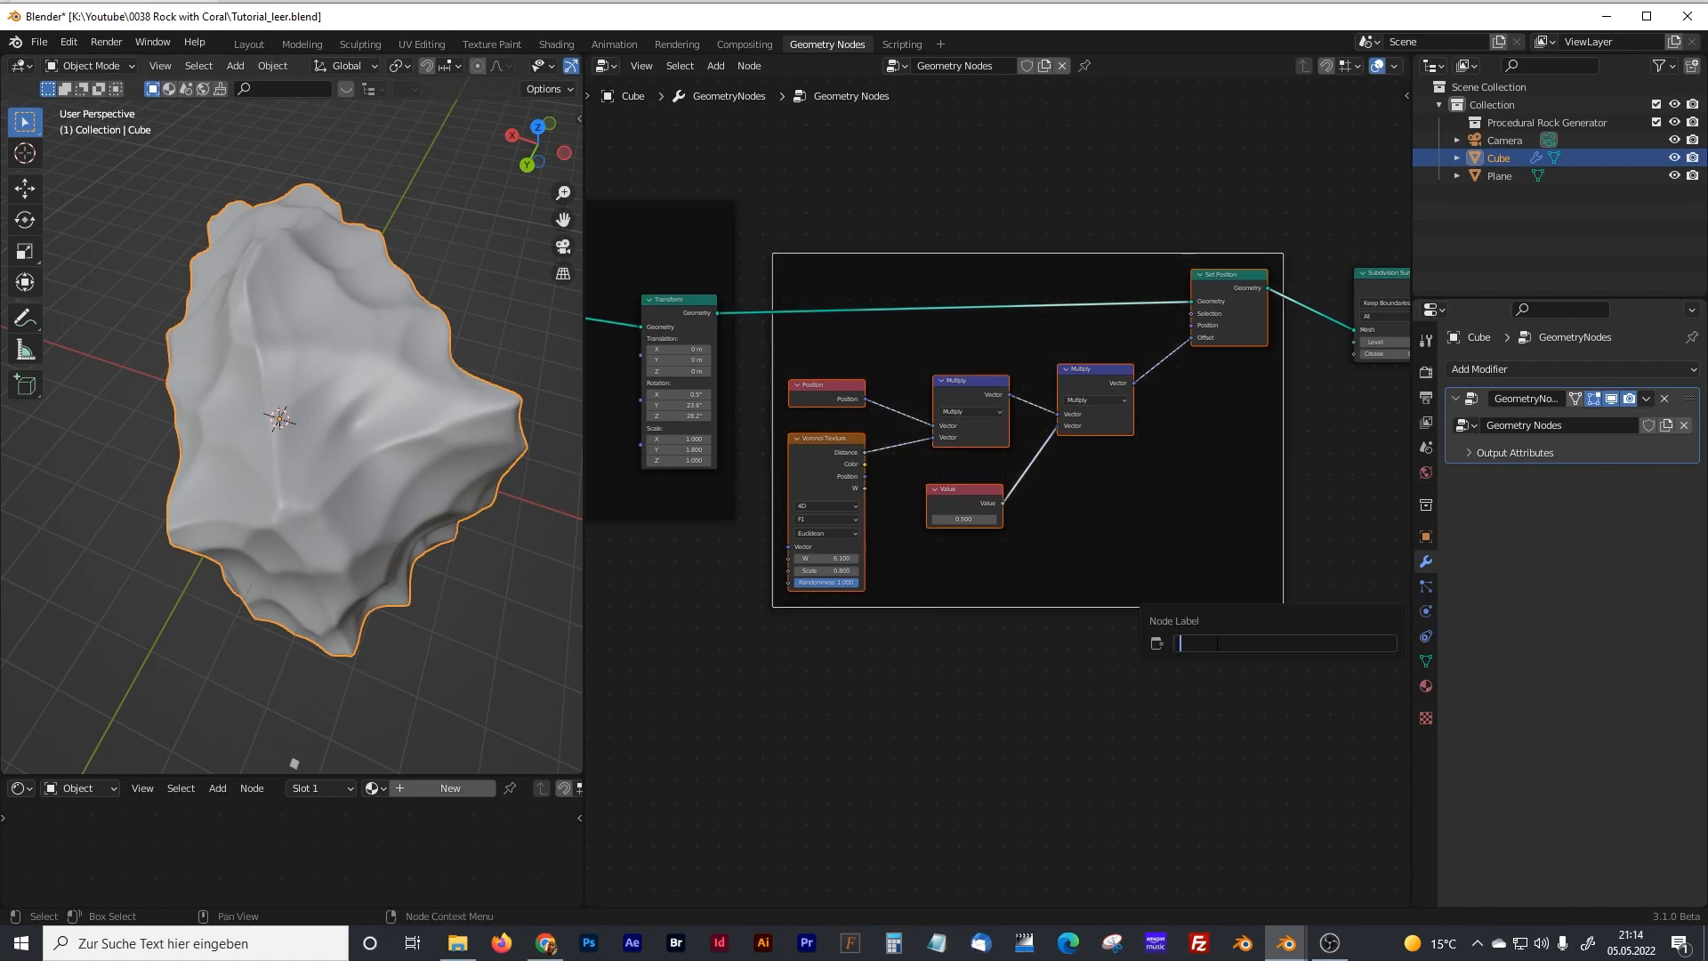
pyautogui.write('Ro')
pyautogui.write('ck')
pyautogui.write(' No')
pyautogui.write('ise Di')
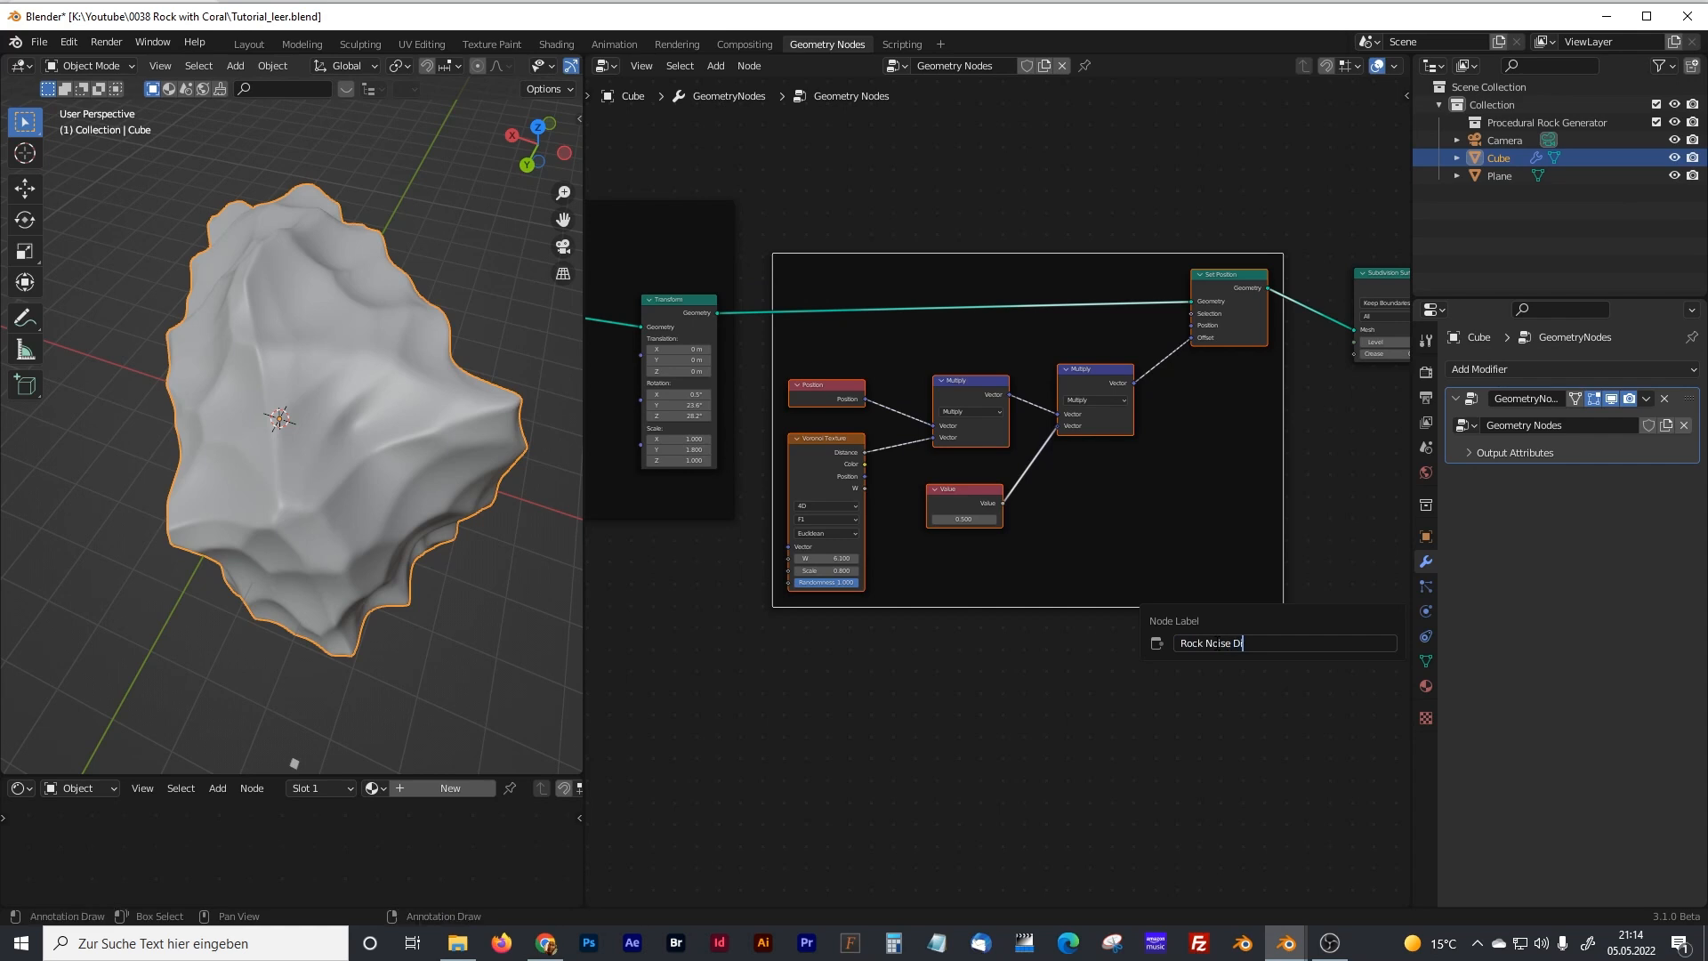
pyautogui.write('stortion')
pyautogui.press('Return')
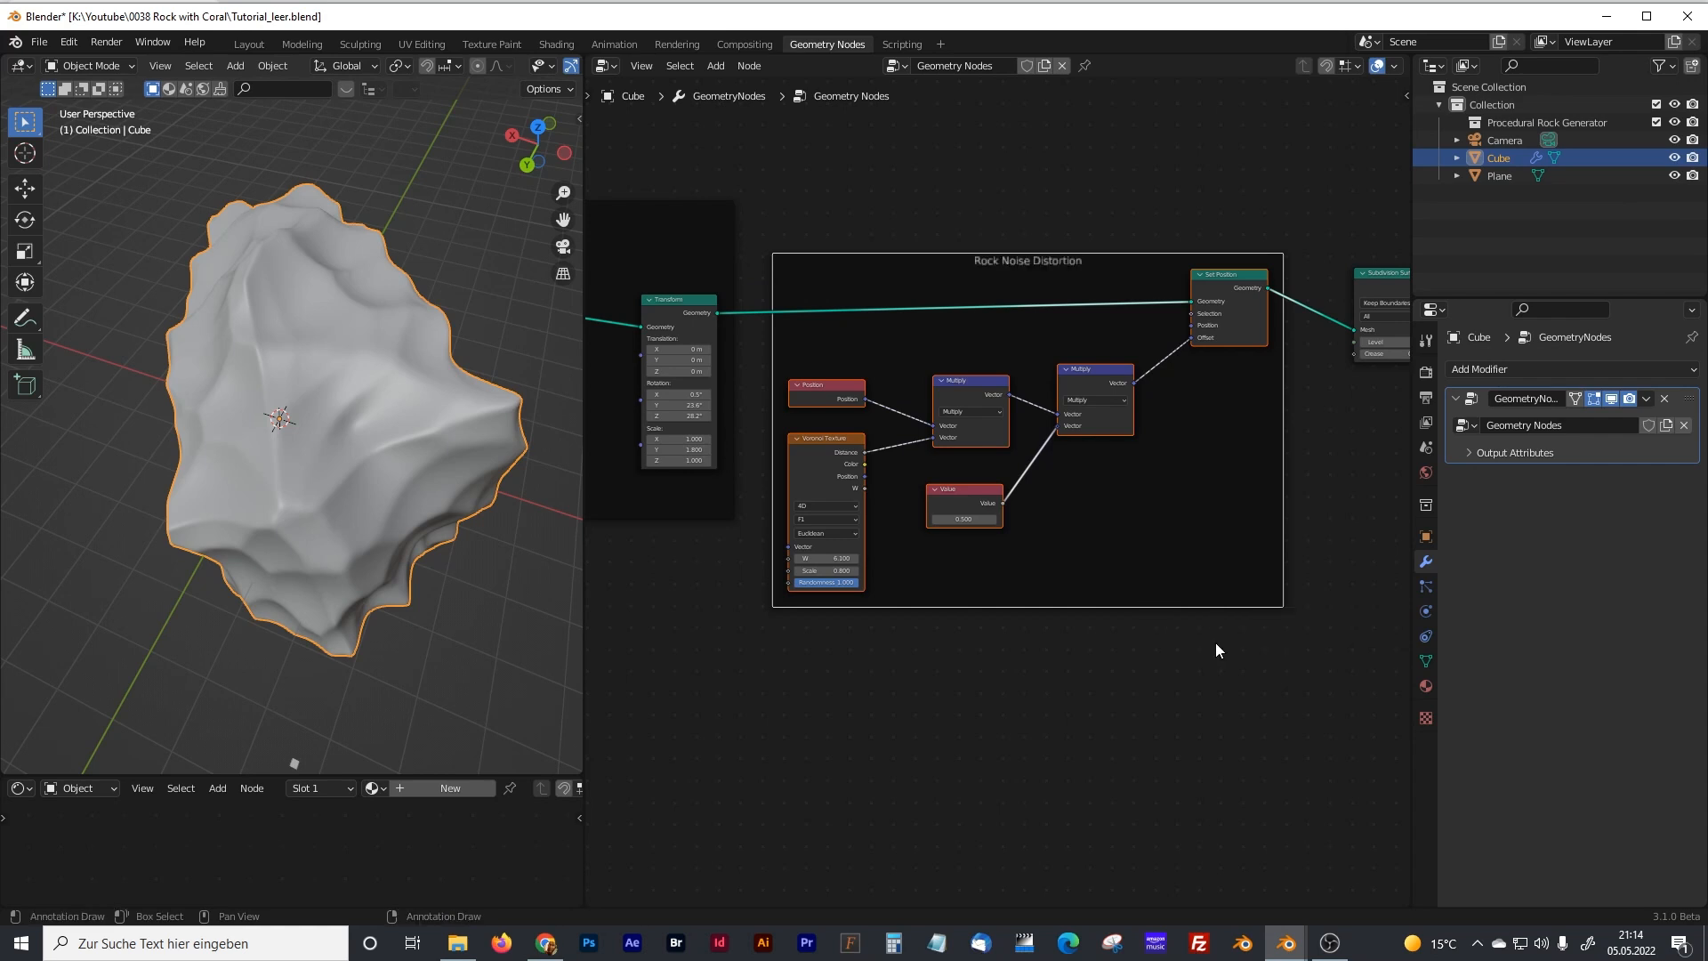
pyautogui.moveTo(926, 265); pyautogui.dragTo(916, 211)
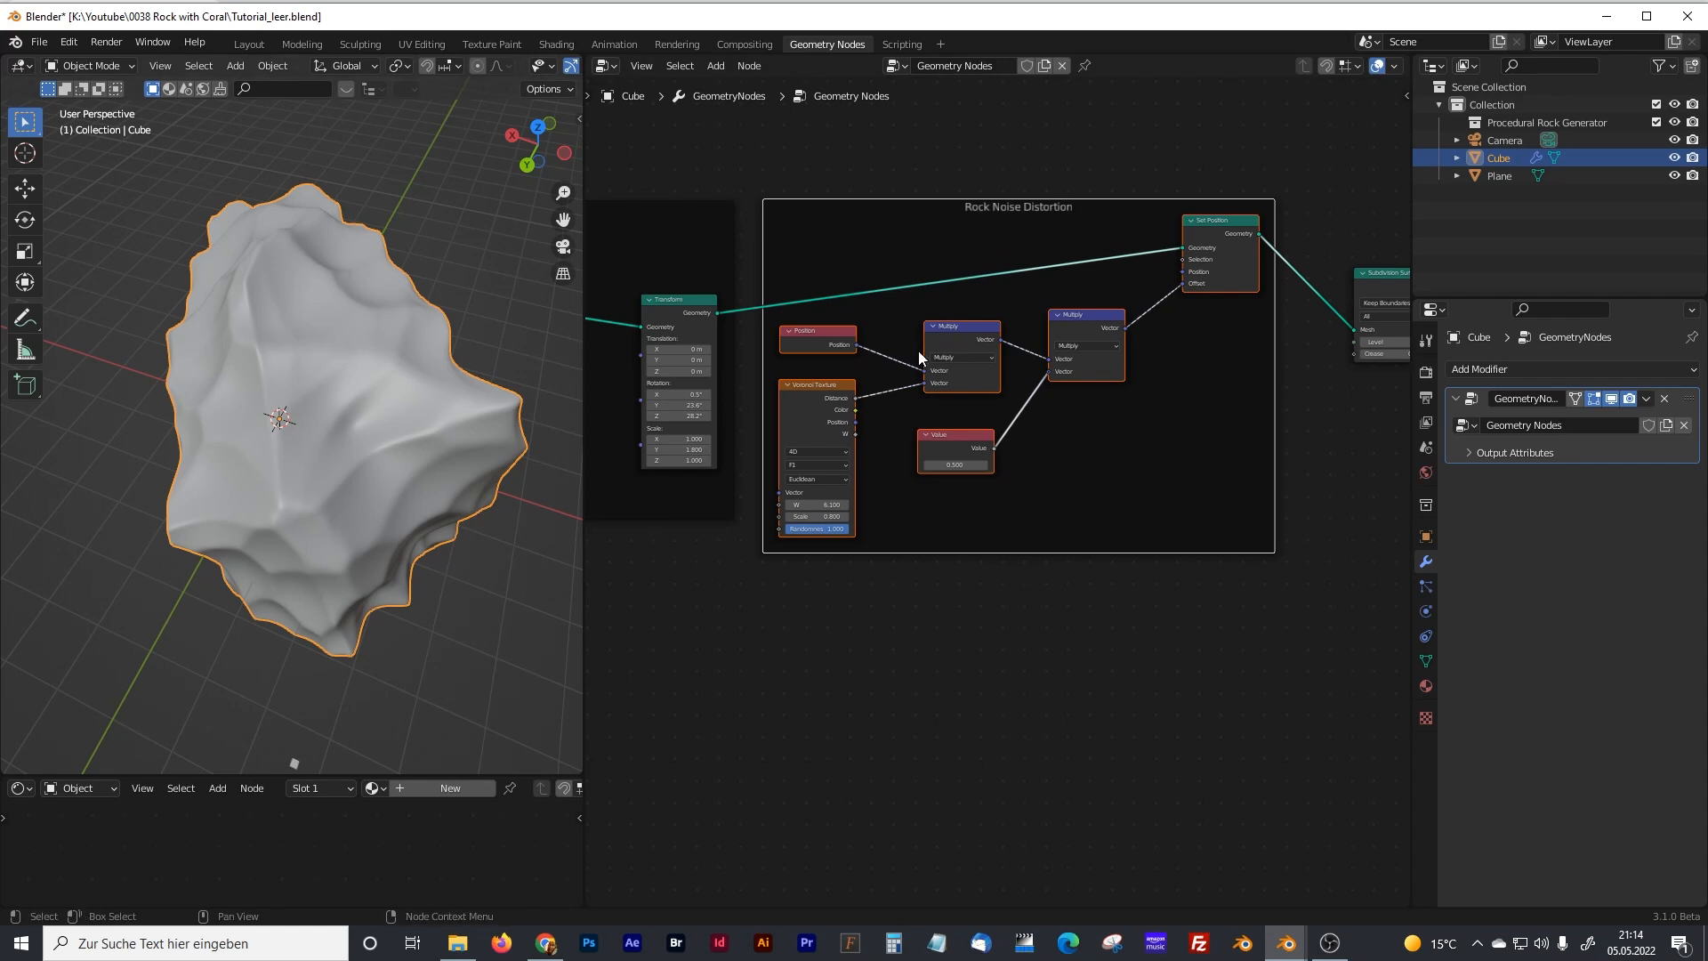
# - Move the Subdivision Surface, Set Shade Smooth and Group Output nodes farther away from the Rock Noise Distortion frame
pyautogui.moveTo(1190, 326); pyautogui.dragTo(941, 366, button='middle')
pyautogui.scroll(-3, 1185, 281)
pyautogui.moveTo(1166, 292); pyautogui.dragTo(857, 386, button='middle')
pyautogui.moveTo(800, 378); pyautogui.dragTo(1051, 558)
pyautogui.moveTo(807, 436); pyautogui.dragTo(1122, 421)
pyautogui.keyDown('shift'); pyautogui.moveTo(835, 366); pyautogui.dragTo(974, 485); pyautogui.keyUp('shift')
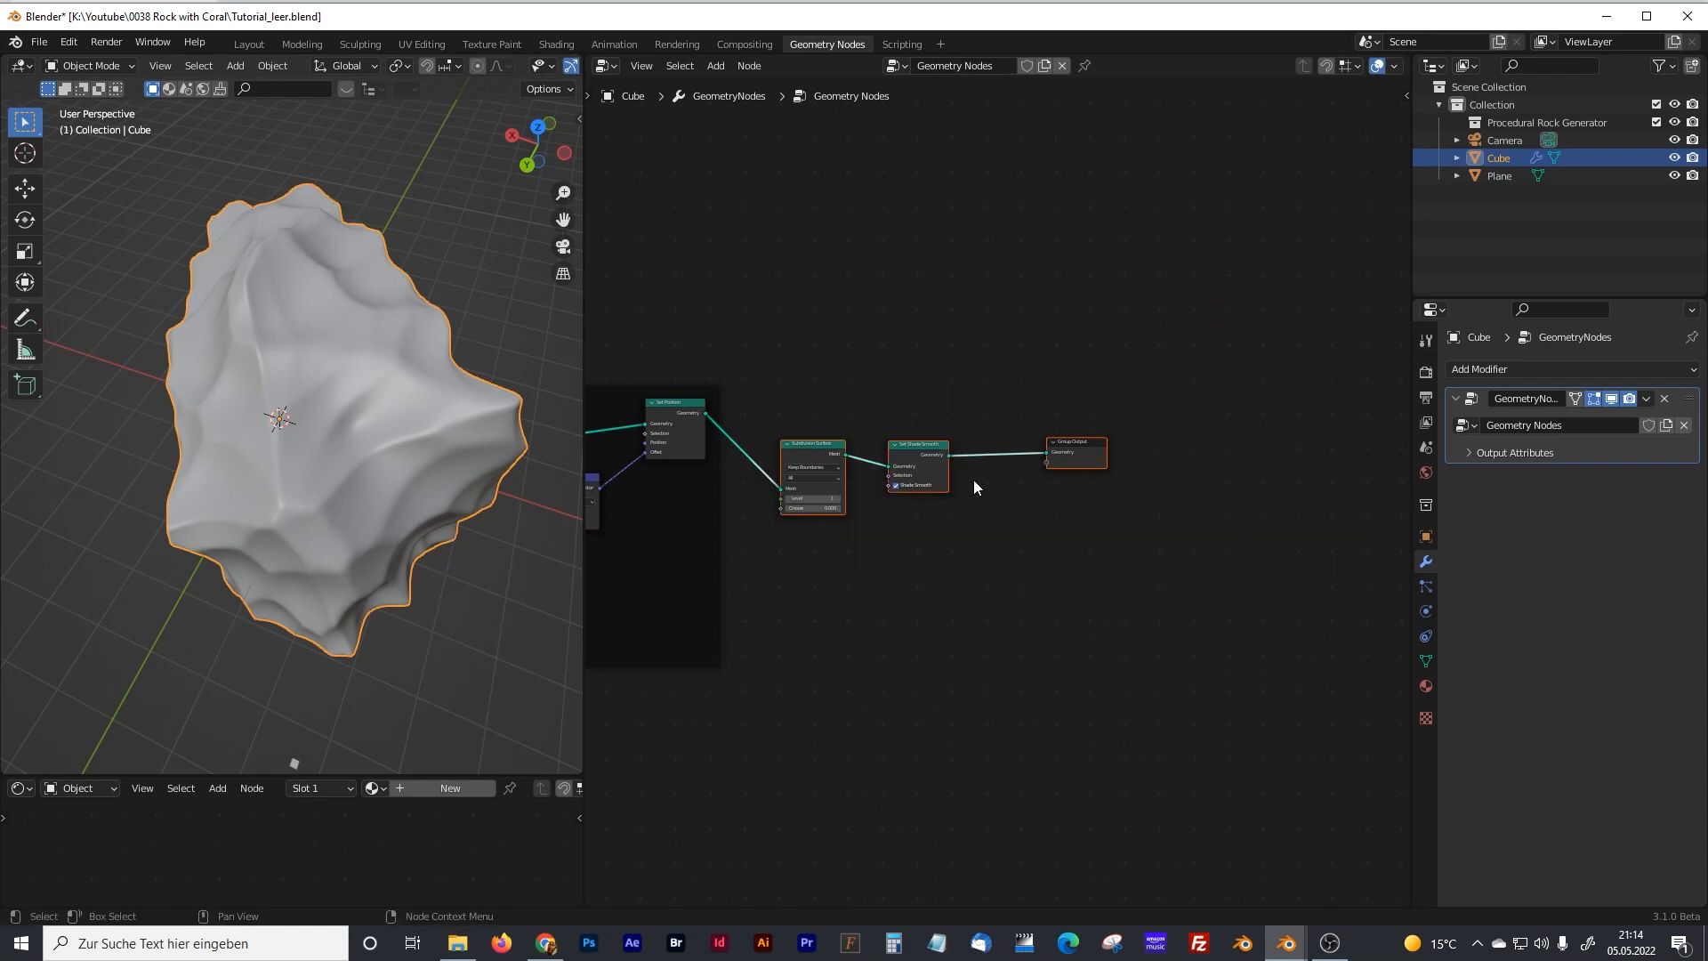
pyautogui.moveTo(814, 442); pyautogui.dragTo(1210, 429)
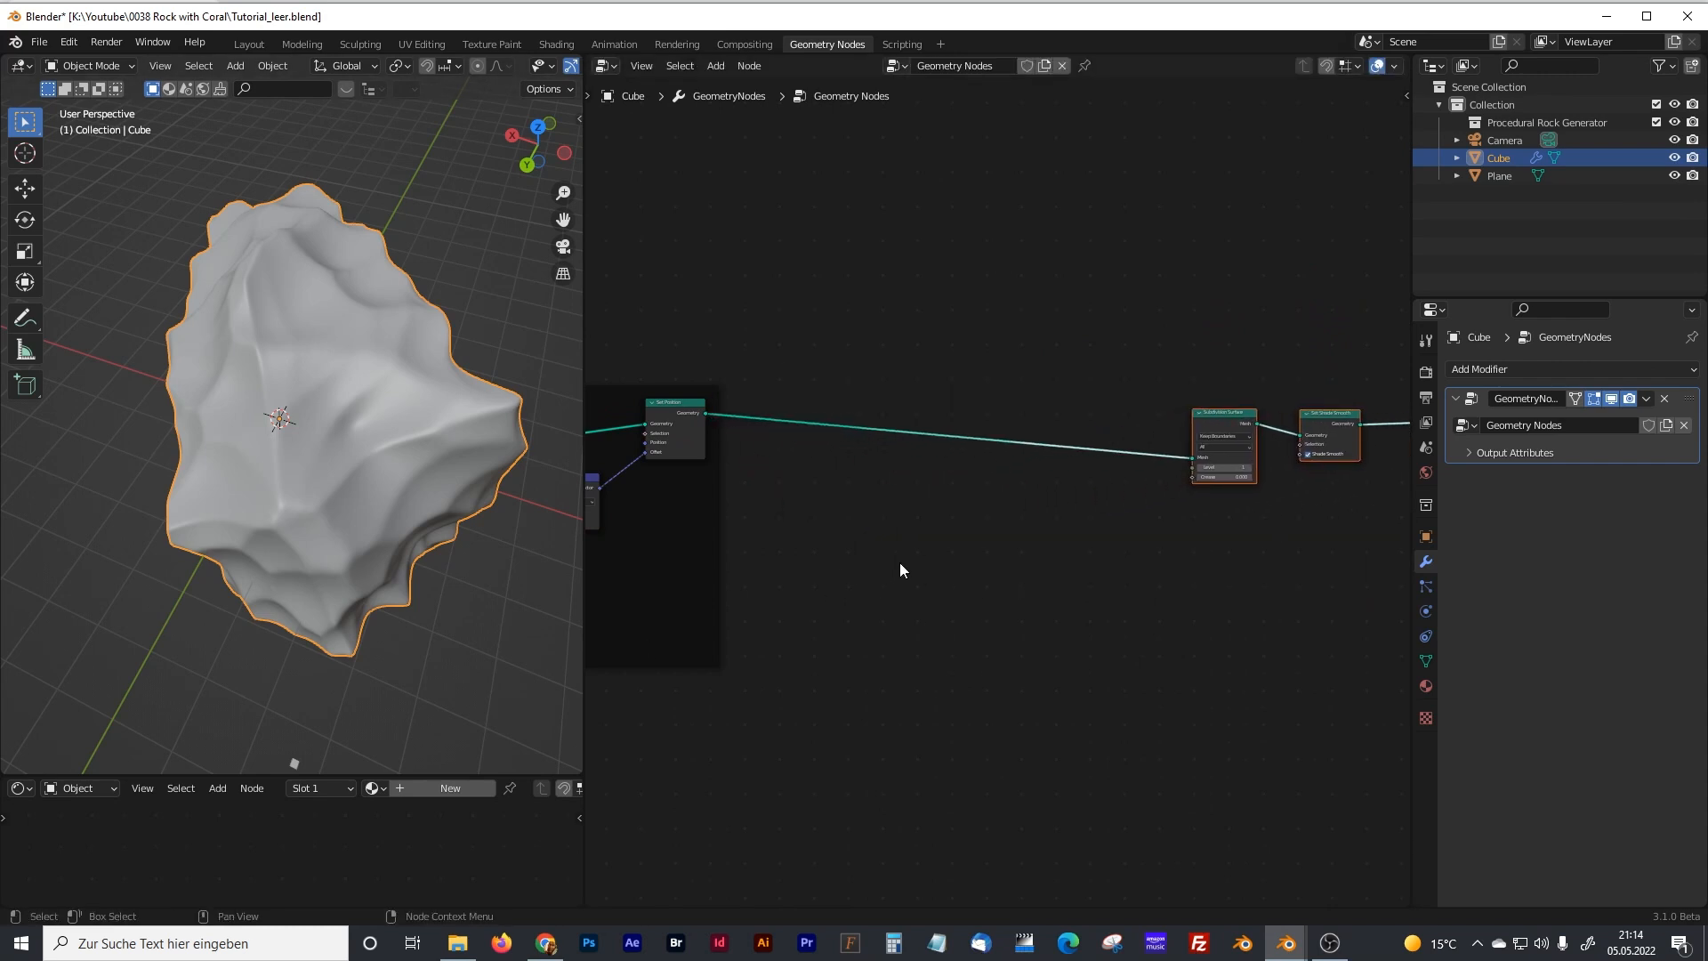
# - Widen the node editor and insert a second Set Position node between the Rock Noise Distortion frame and Subdivision Surface
pyautogui.scroll(1, 876, 542)
pyautogui.scroll(2, 876, 543)
pyautogui.moveTo(584, 442); pyautogui.dragTo(449, 437)
pyautogui.hotkey('shift', 'a')
pyautogui.write('se')
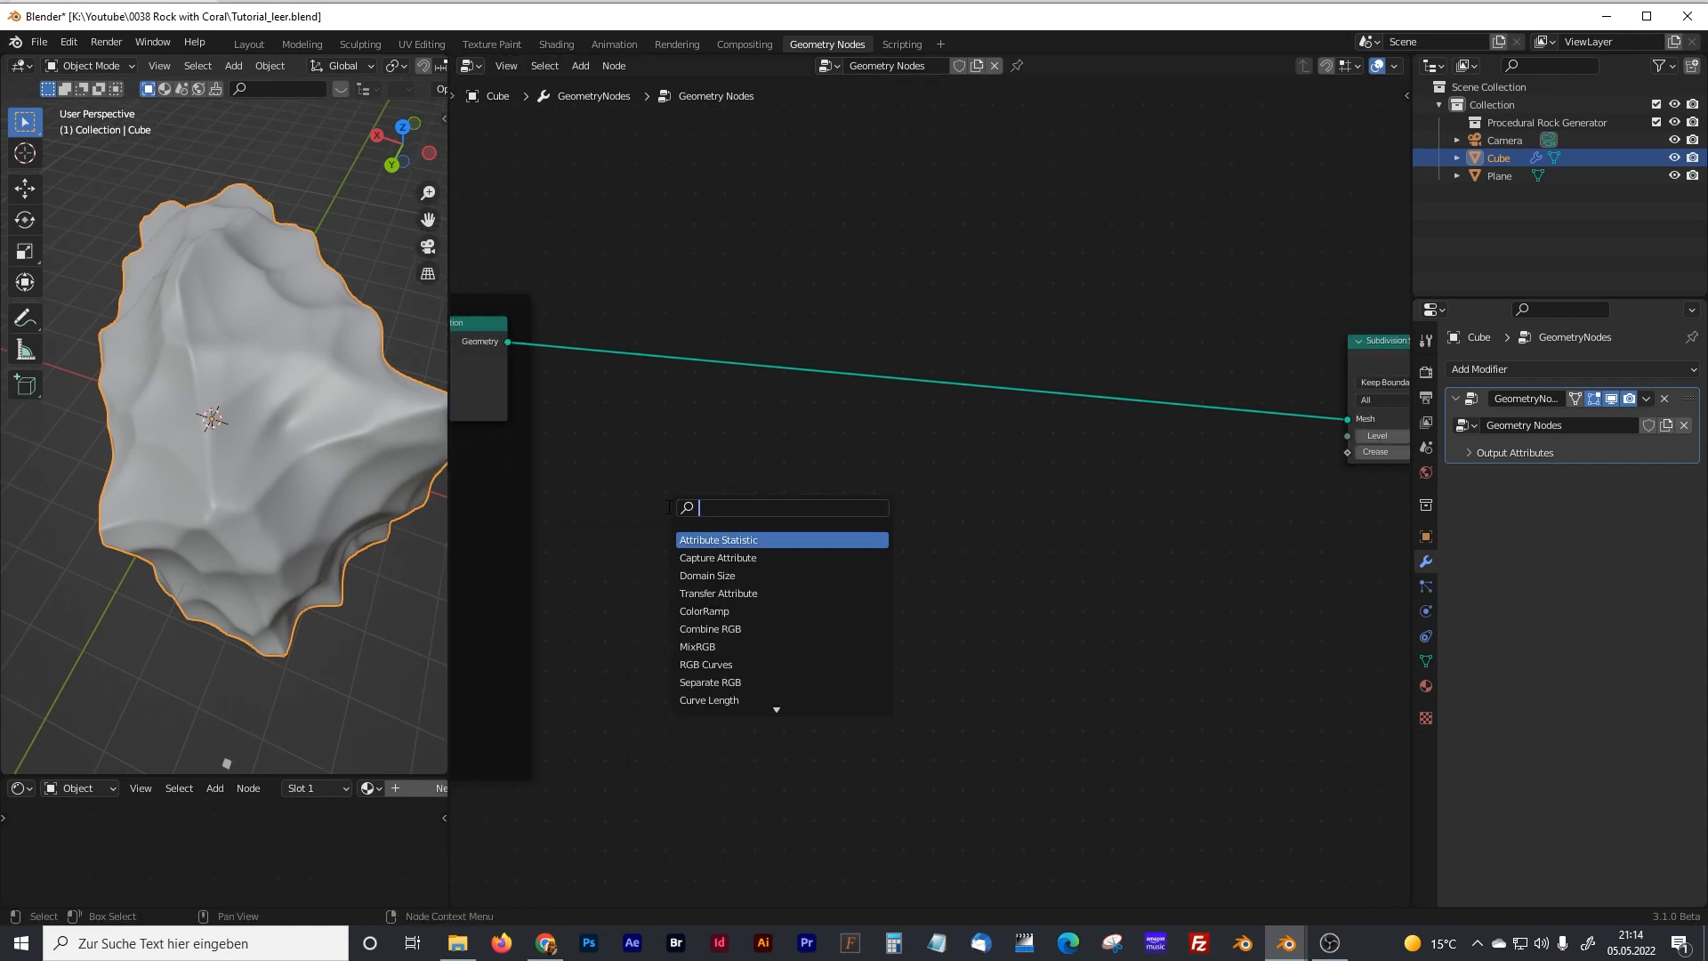
pyautogui.write('t')
pyautogui.click(724, 552)
pyautogui.click(1112, 407)
pyautogui.click(1153, 291)
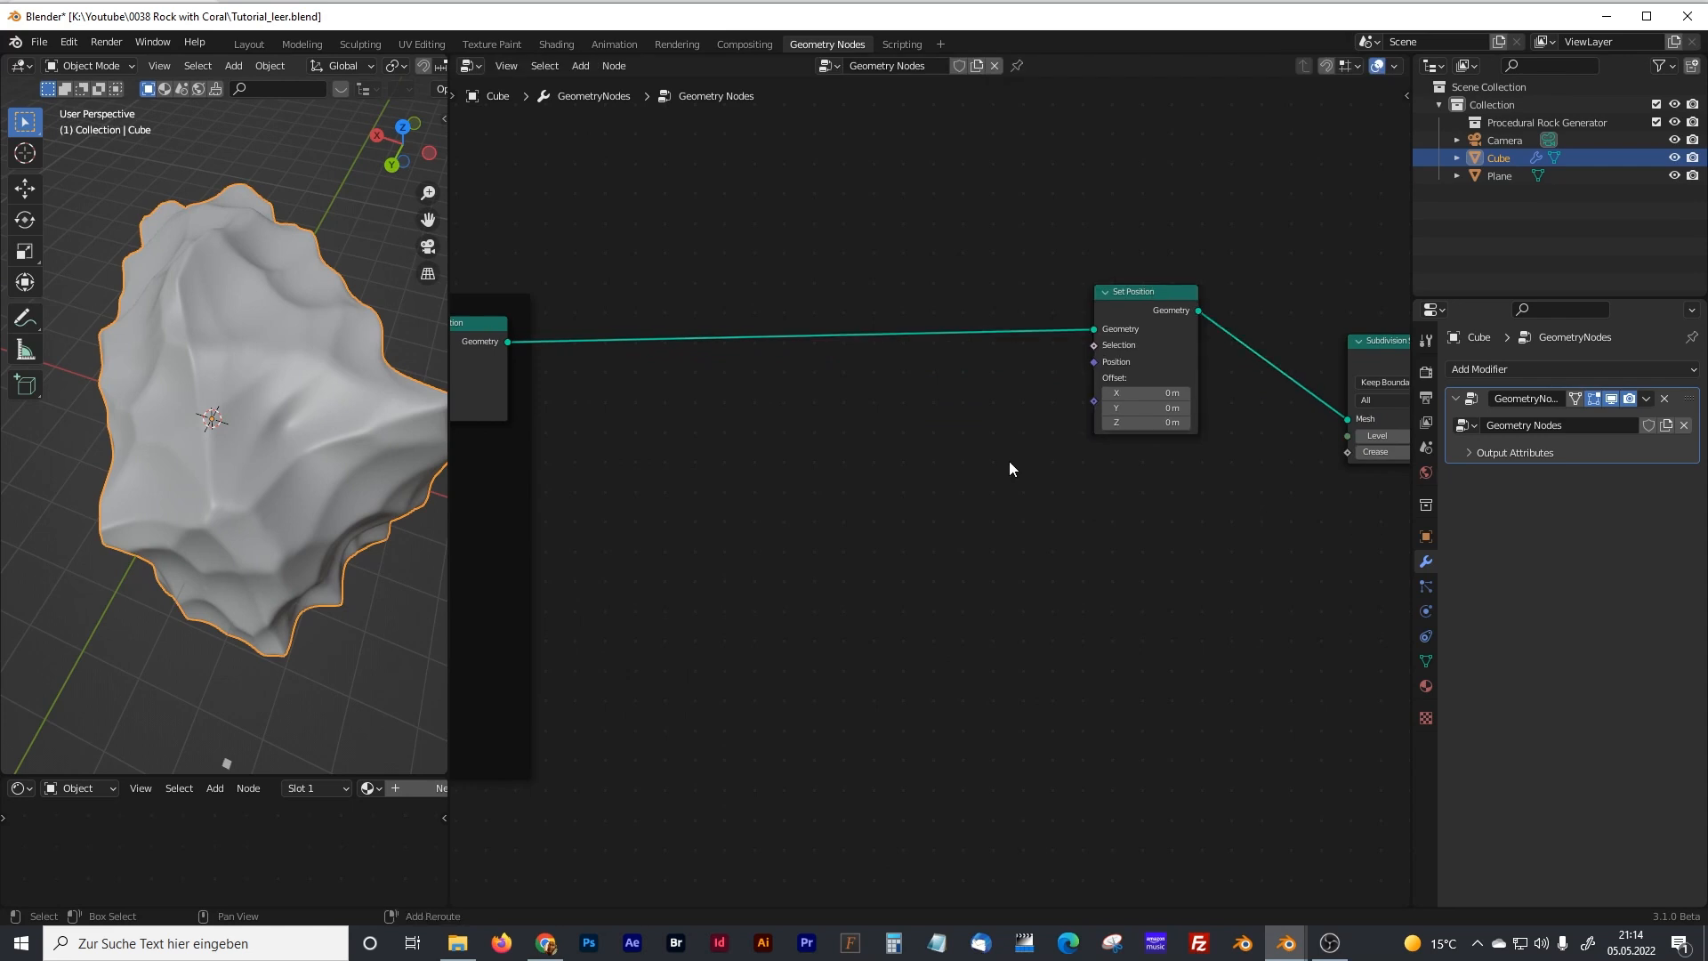
# - Add a Vector Math node just before and below the new Set Position node
pyautogui.hotkey('shift', 'a')
pyautogui.write('vect')
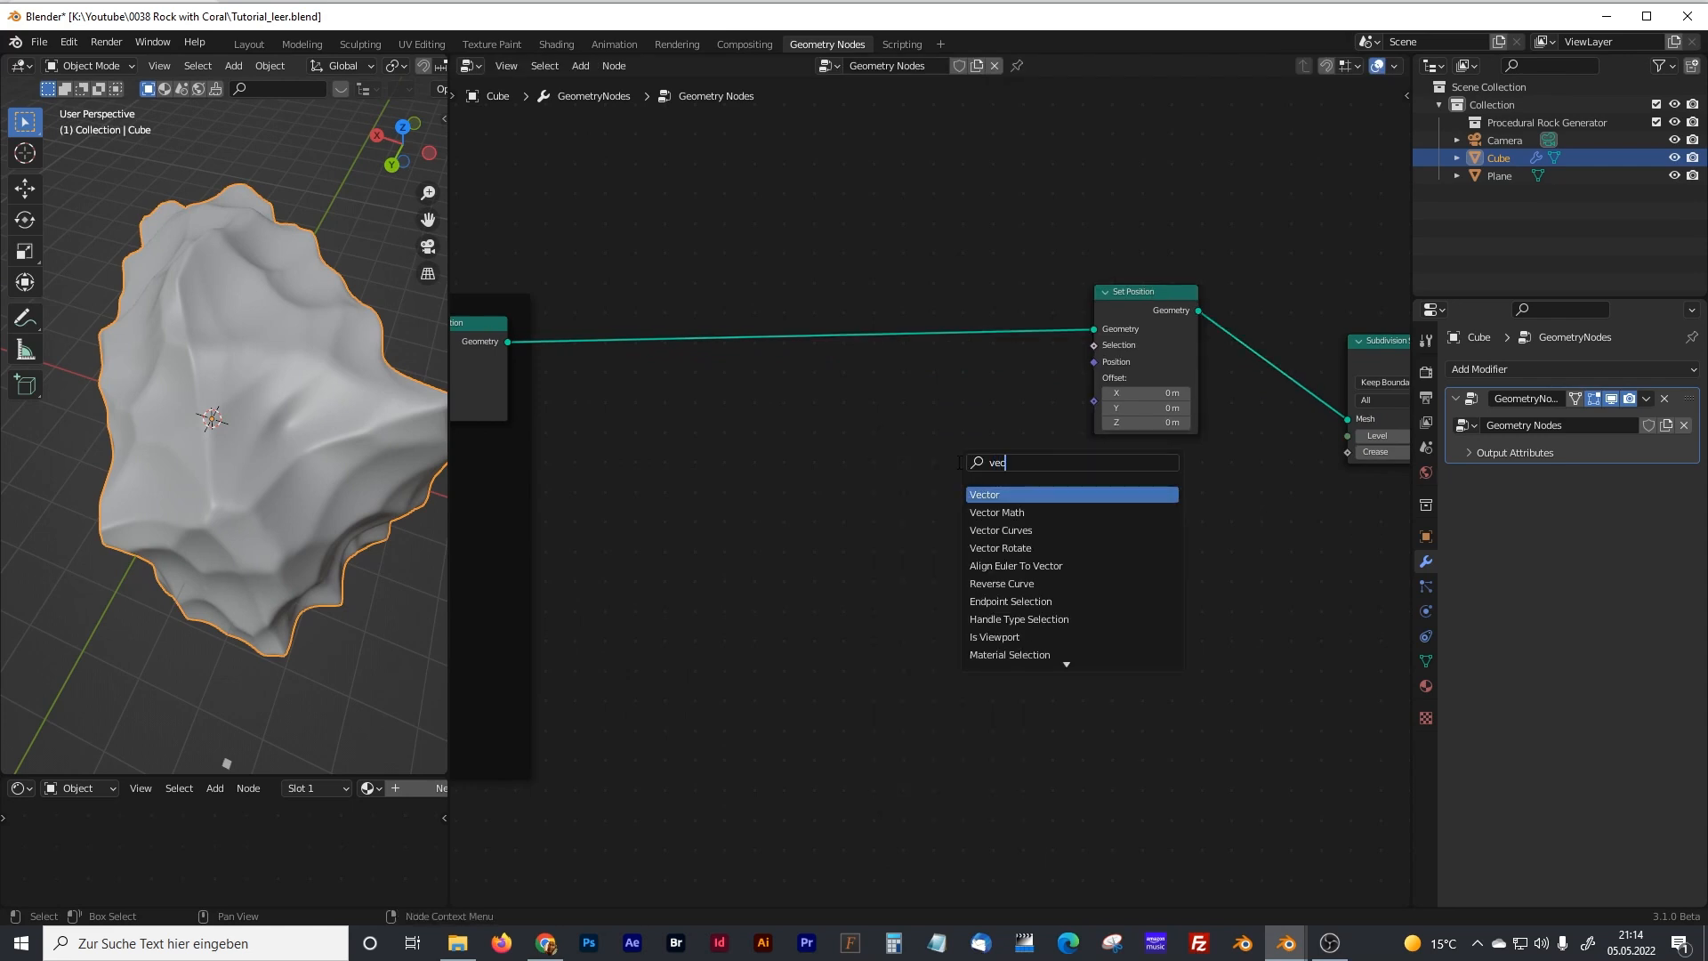
pyautogui.click(996, 512)
pyautogui.click(916, 467)
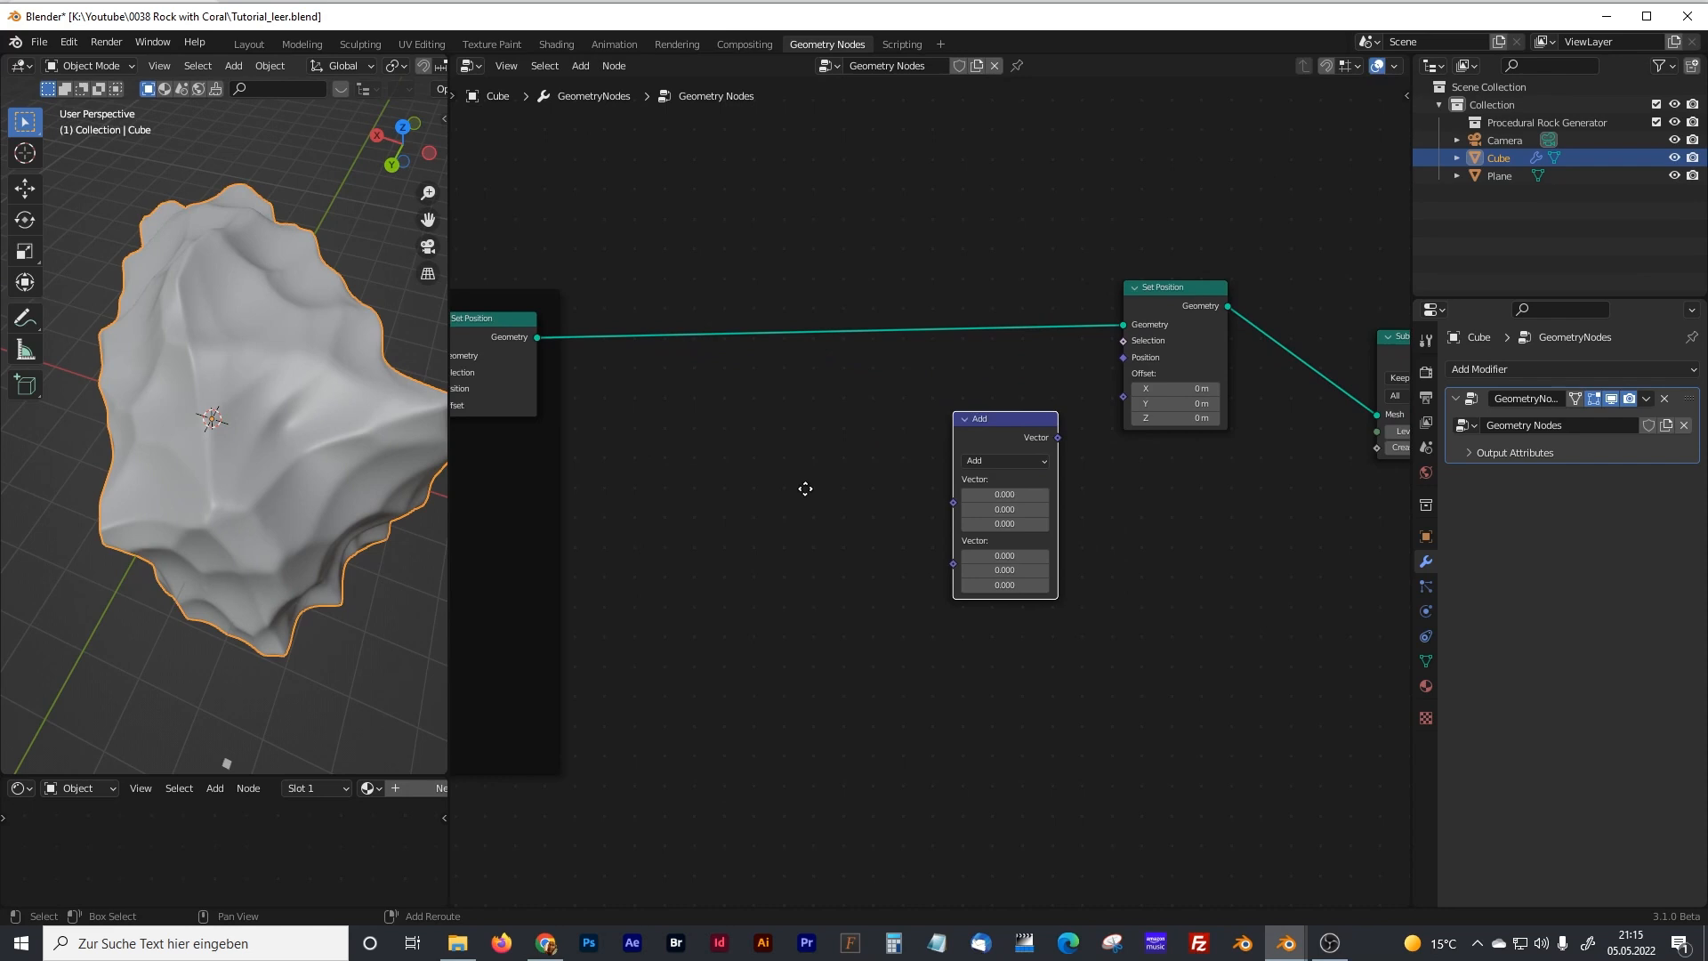
# - Add a Position node and a Noise Texture node, one below the other, ahead of the new Vector Math node
pyautogui.hotkey('shift', 'a')
pyautogui.write('po')
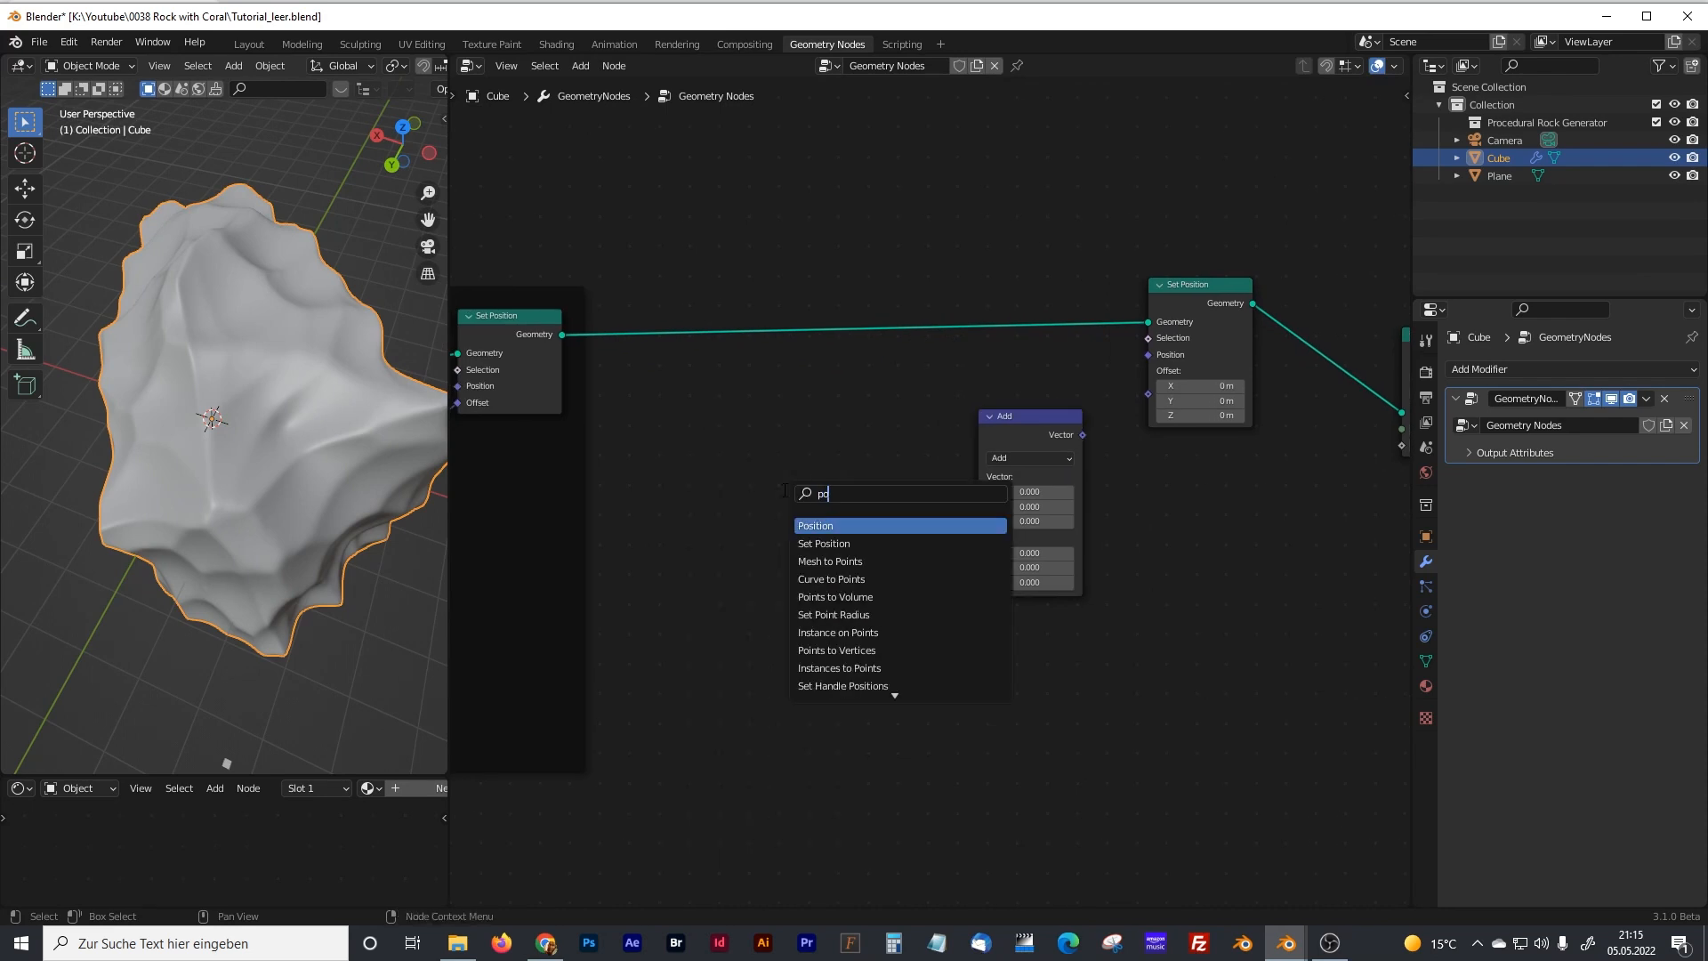
pyautogui.write('si')
pyautogui.click(805, 523)
pyautogui.click(804, 444)
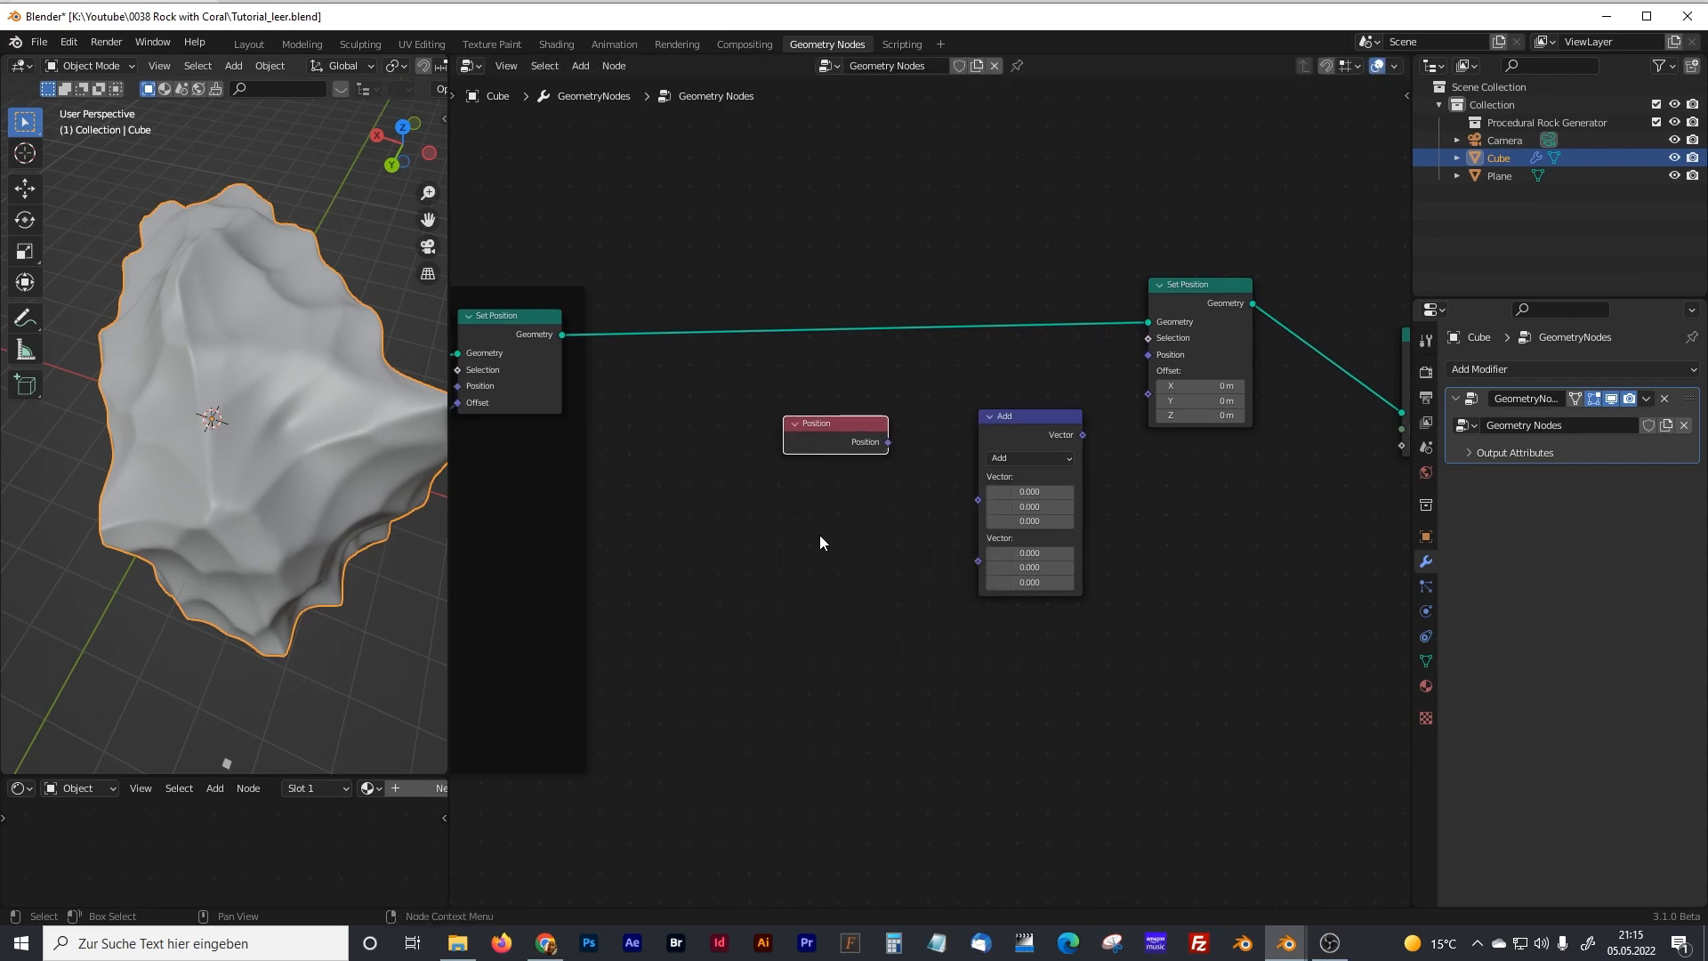
pyautogui.click(819, 535)
pyautogui.hotkey('shift', 'a')
pyautogui.write('noi')
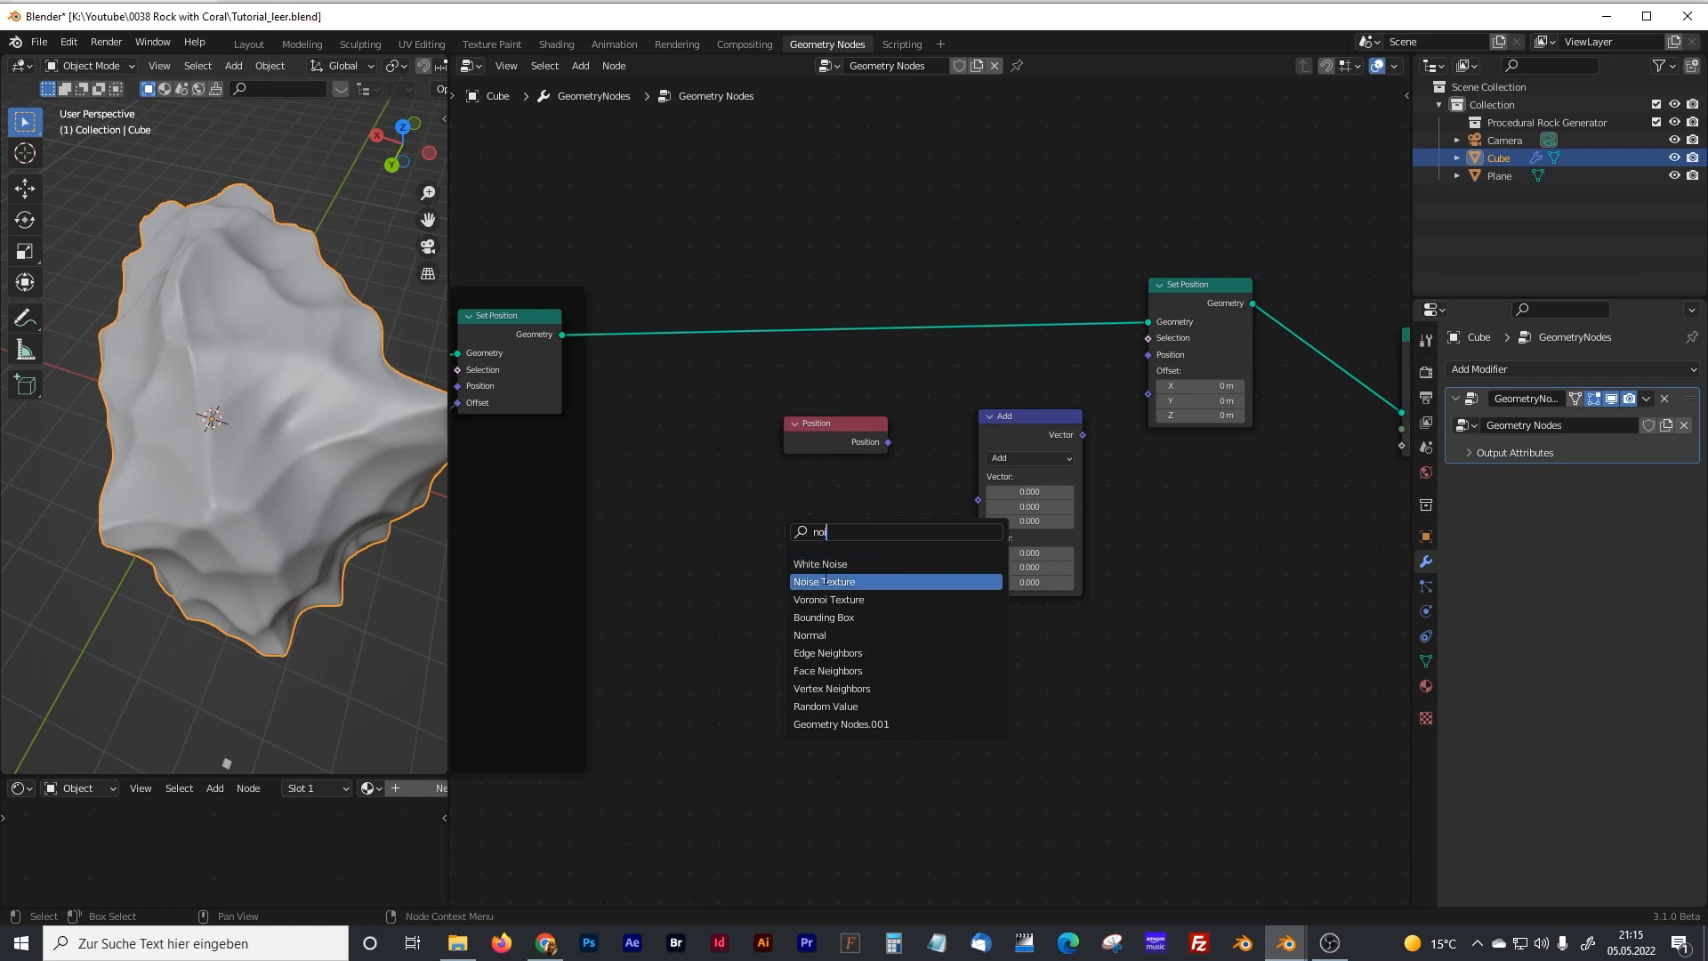
pyautogui.click(825, 581)
pyautogui.click(827, 582)
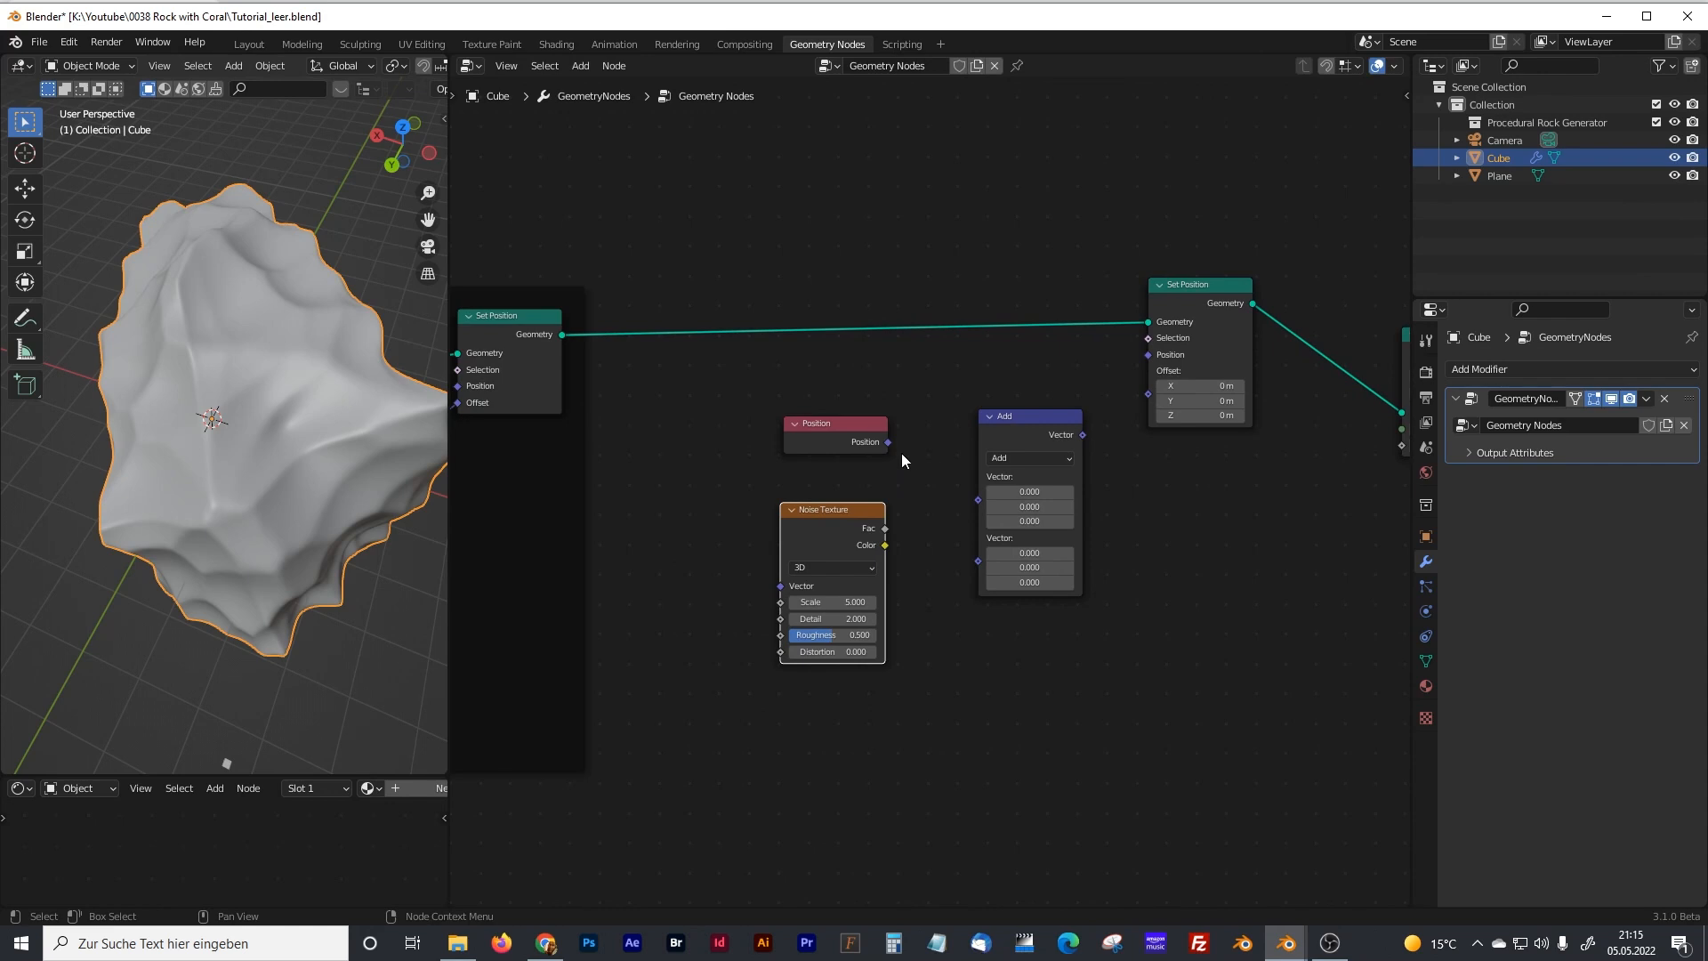
# - Feed the Position node into the first vector input of the Vector Math node and tuck the Noise Texture directly beneath Position
pyautogui.moveTo(888, 442); pyautogui.dragTo(979, 500)
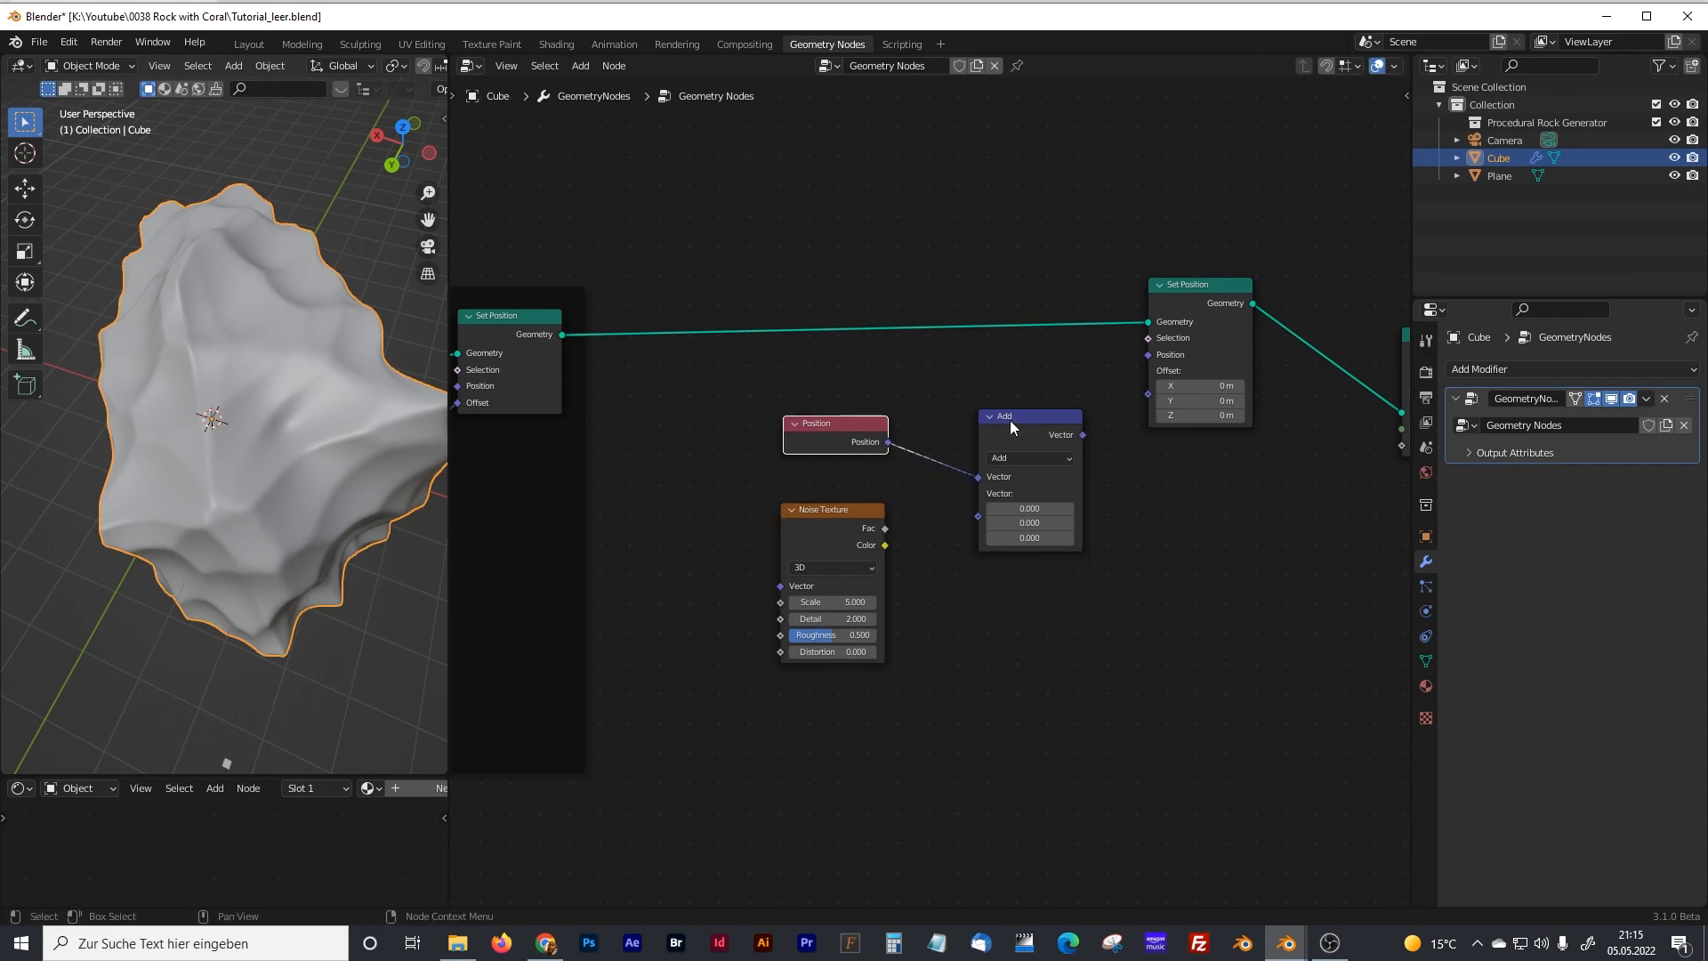
pyautogui.moveTo(1010, 422); pyautogui.dragTo(992, 425)
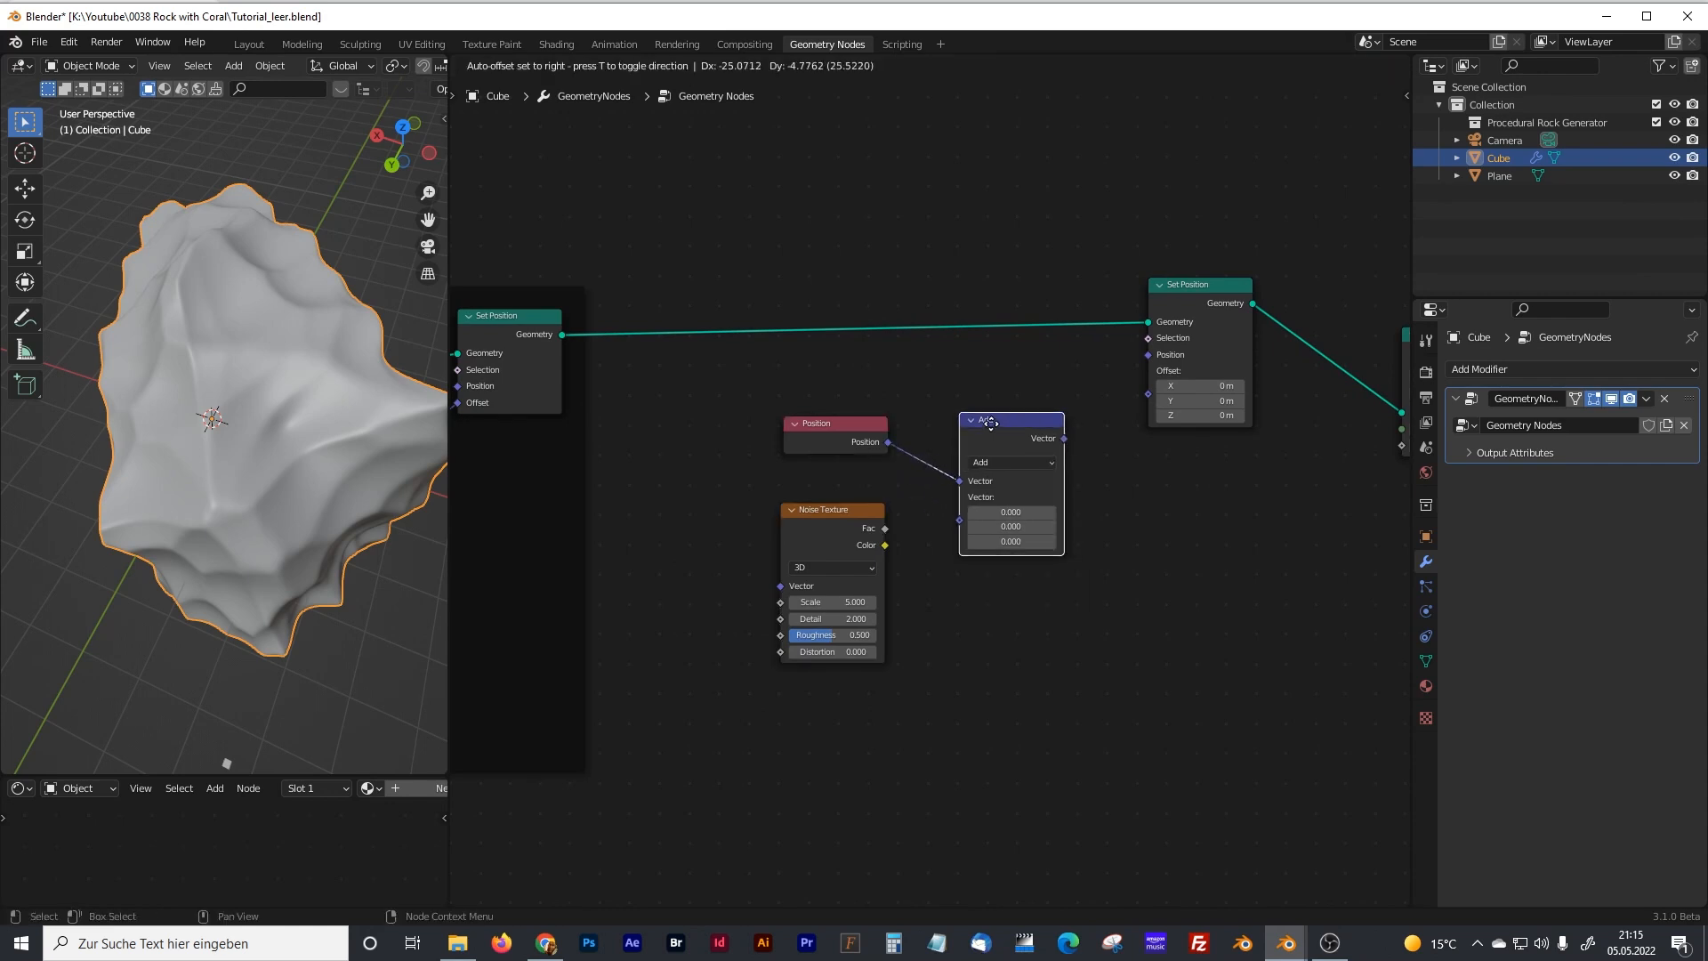
pyautogui.click(818, 433)
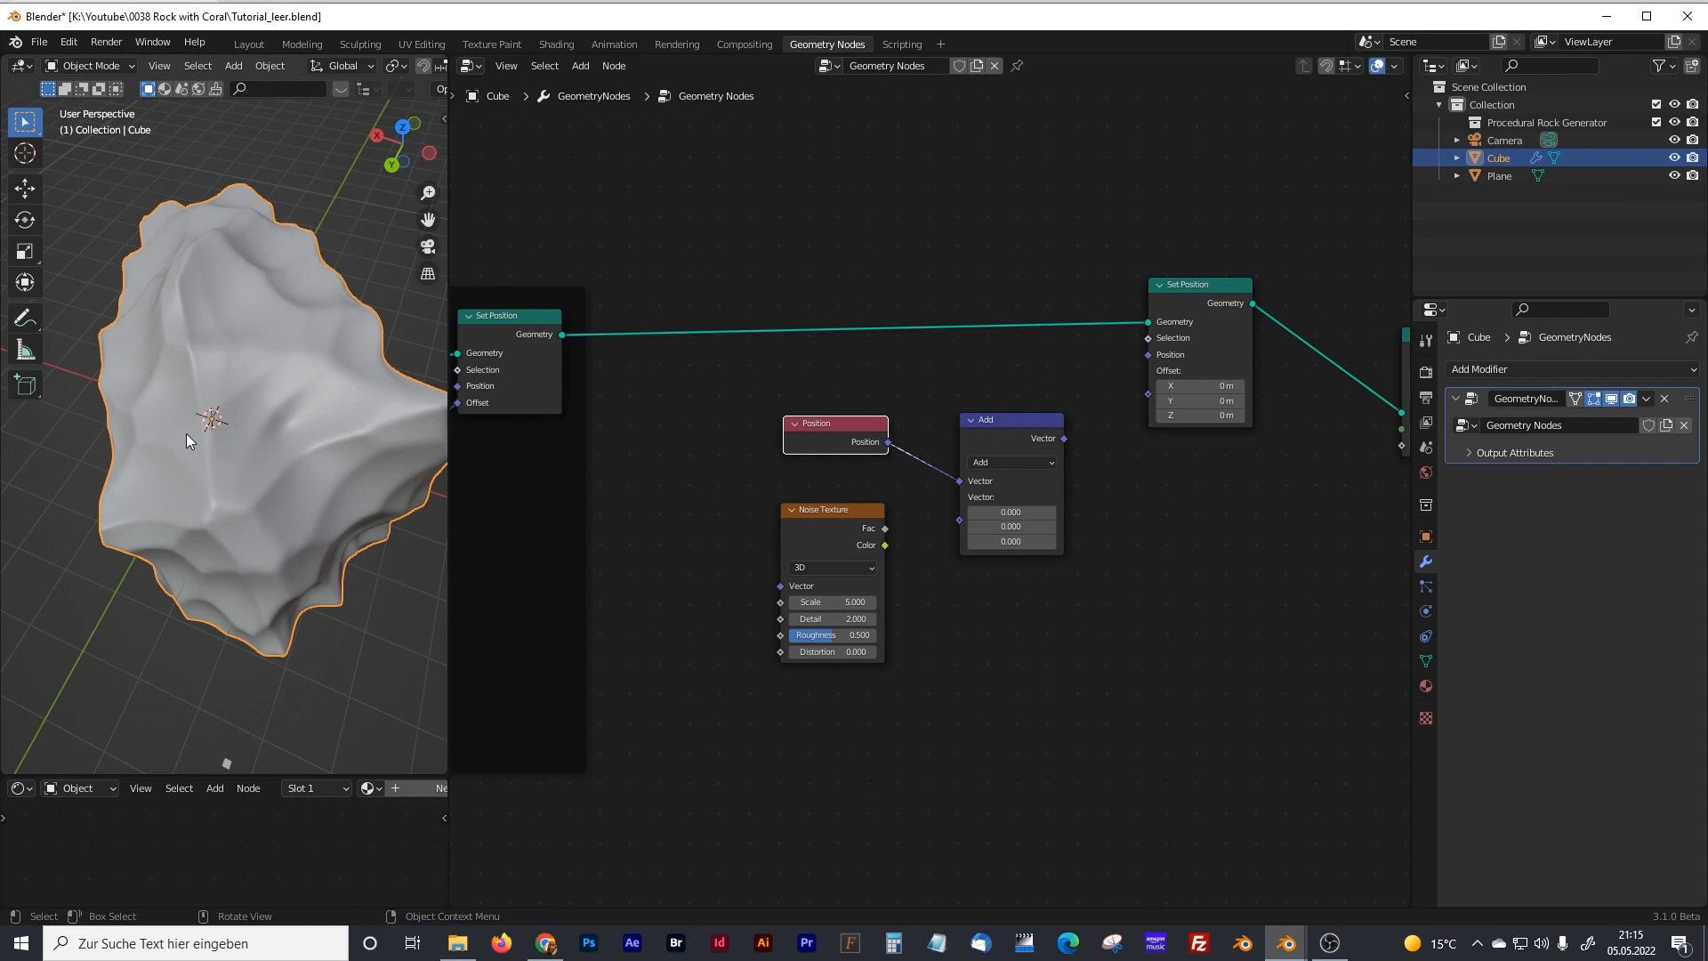
pyautogui.moveTo(857, 519); pyautogui.dragTo(860, 510)
pyautogui.click(862, 434)
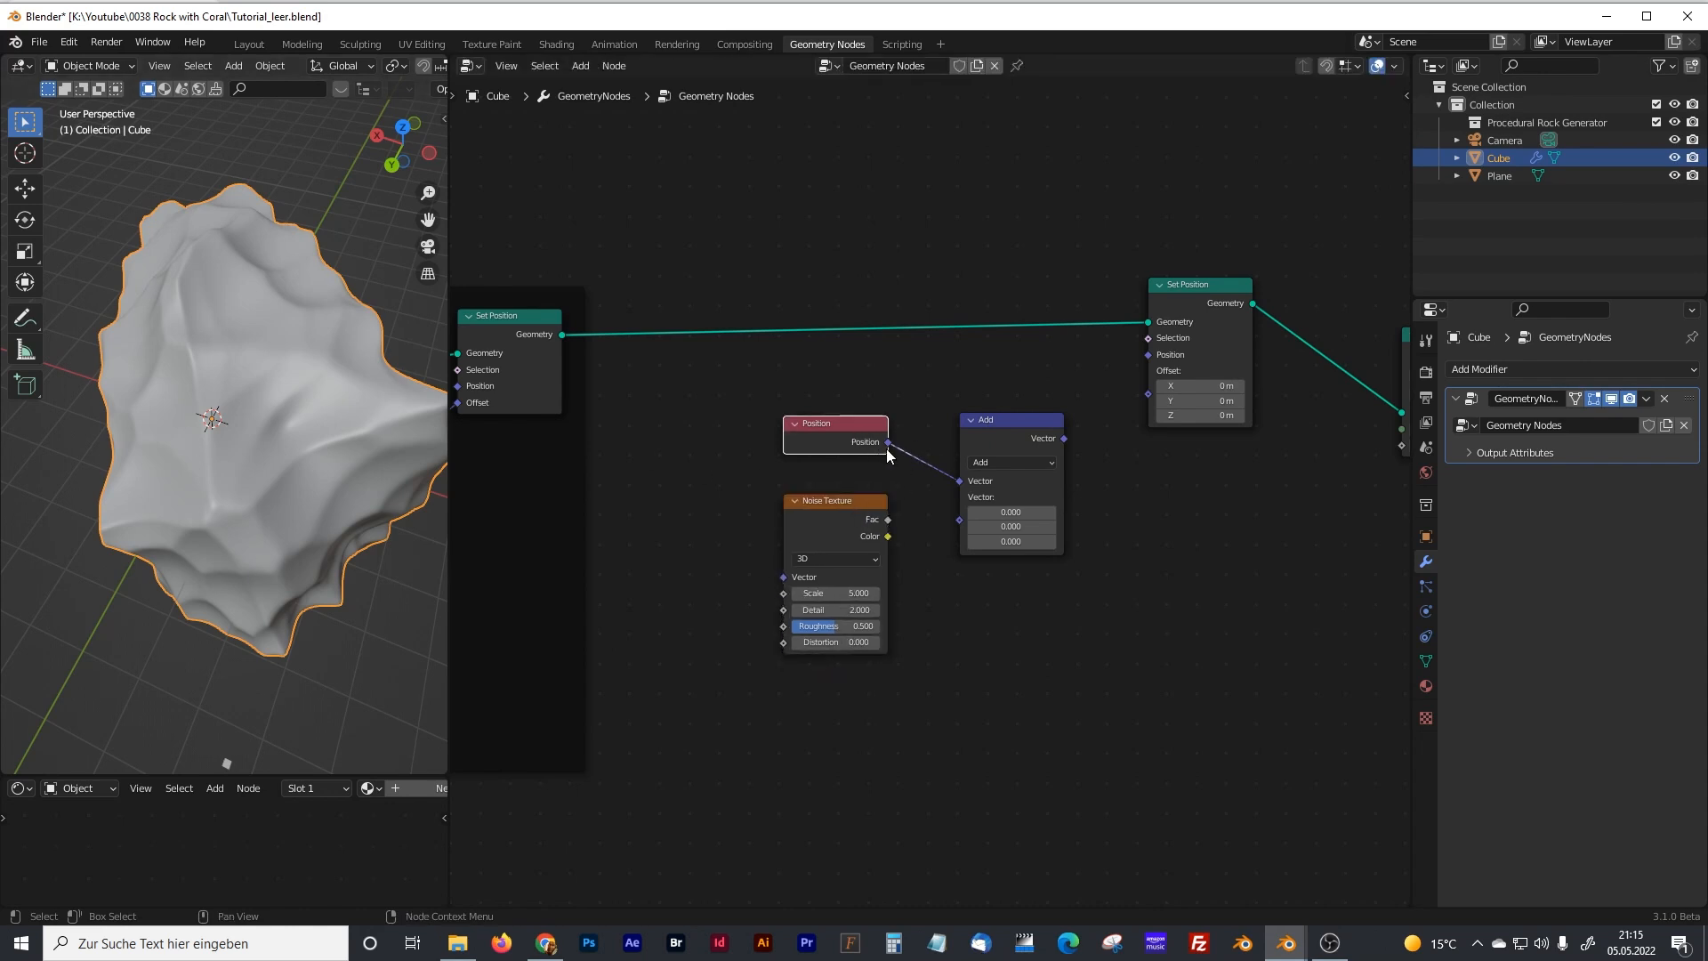
pyautogui.moveTo(814, 503); pyautogui.dragTo(814, 492)
pyautogui.moveTo(265, 473); pyautogui.dragTo(325, 433, button='middle')
pyautogui.moveTo(856, 480); pyautogui.dragTo(859, 487)
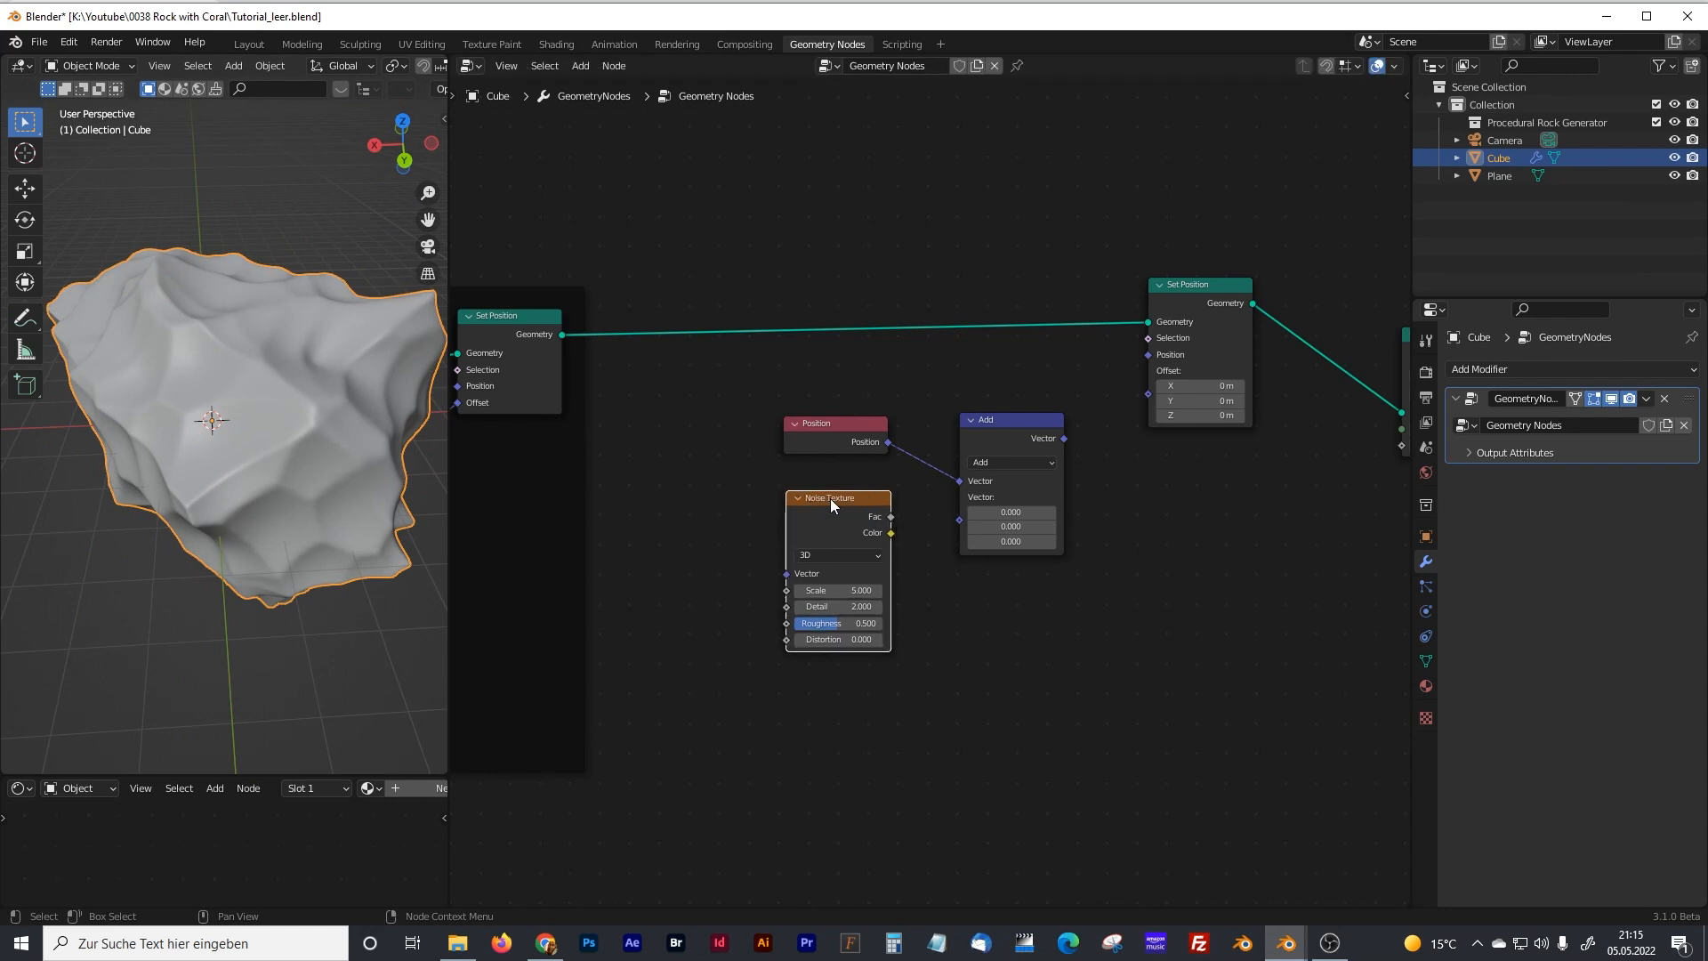
# - Set the Vector Math node to Multiply, link it to the new Set Position's Position input, and feed the noise Fac into its second vector
pyautogui.click(982, 427)
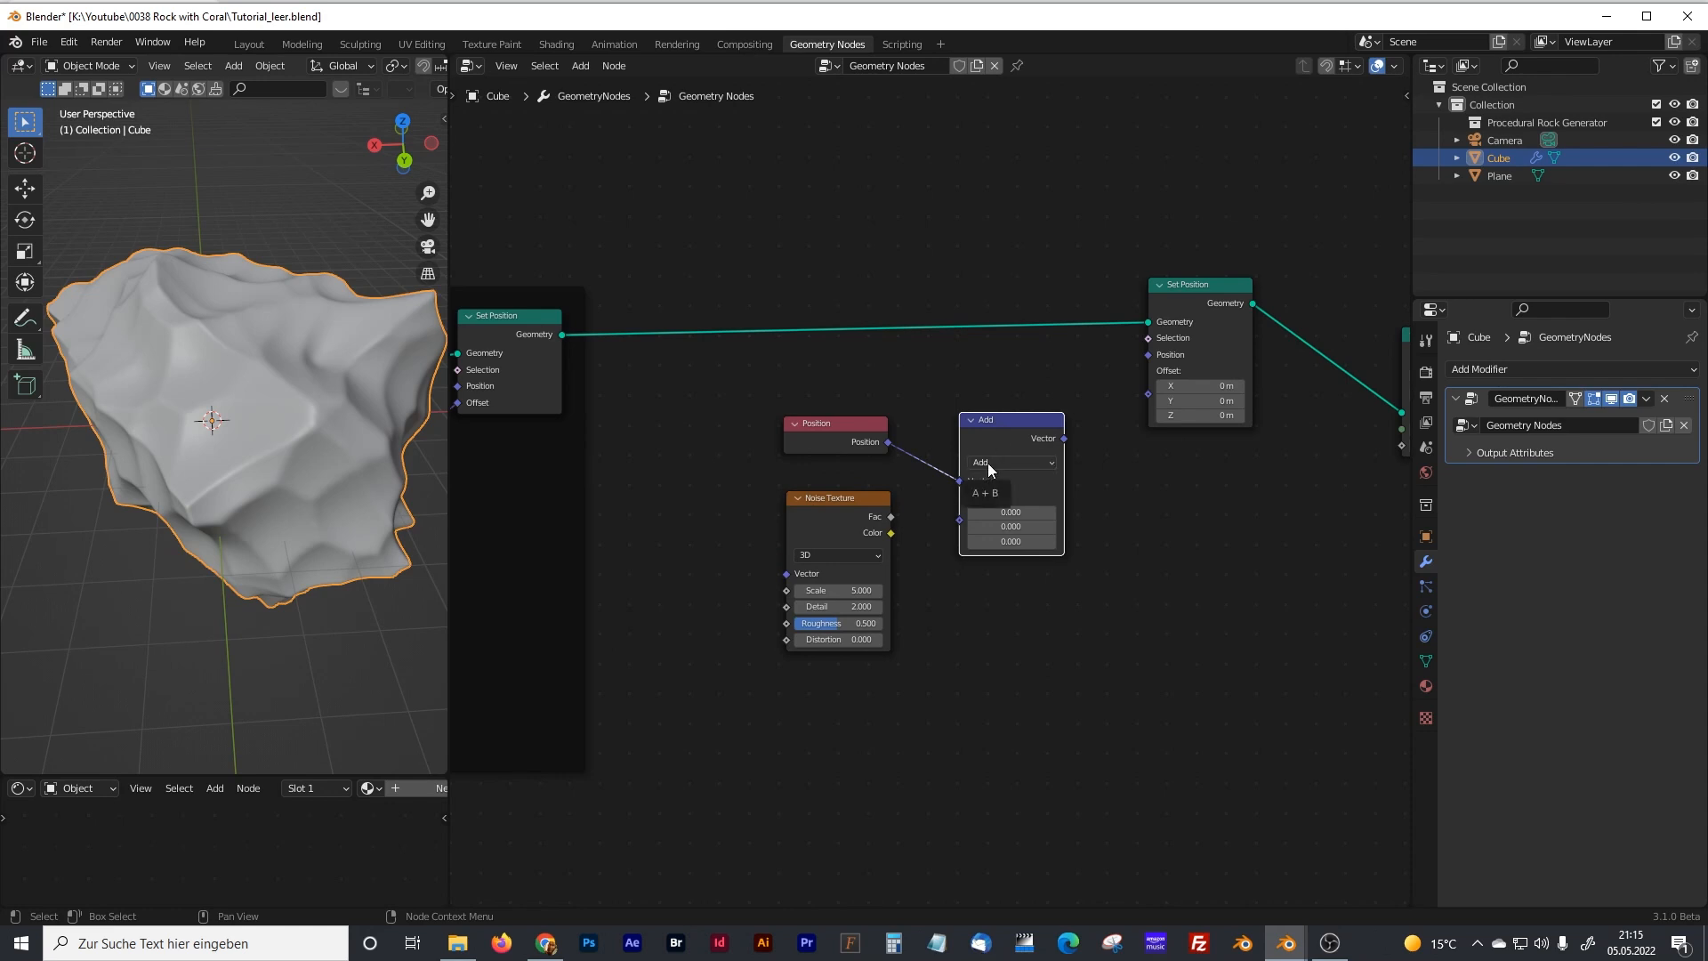
pyautogui.click(989, 463)
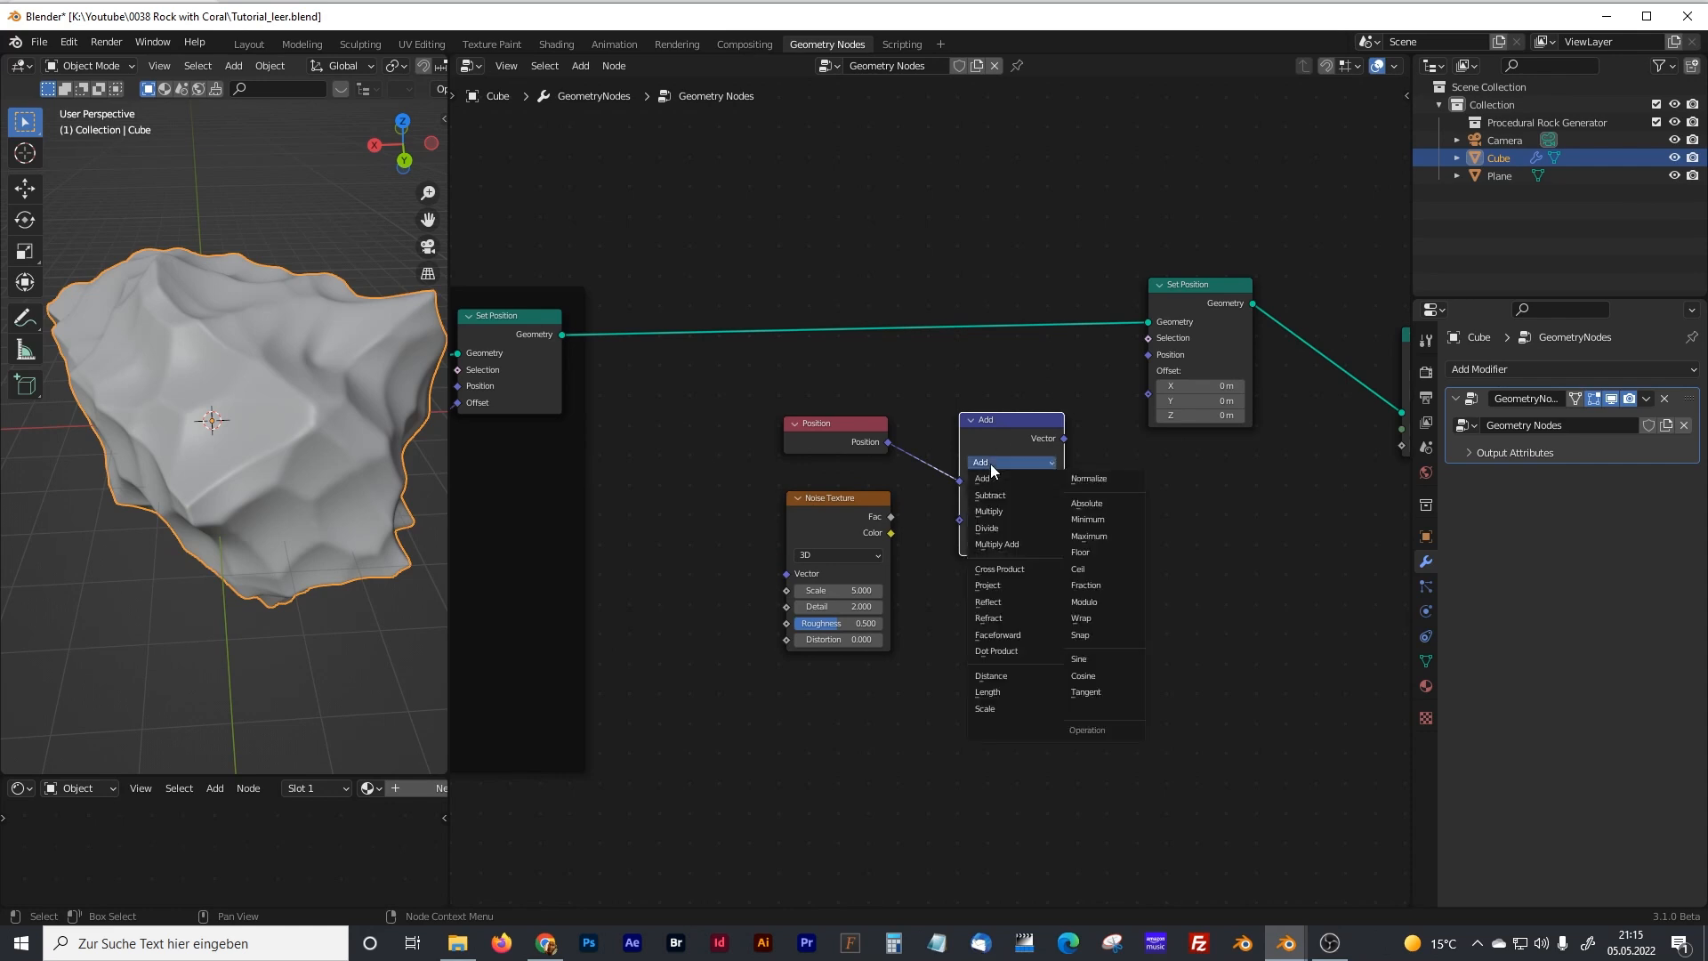
pyautogui.click(1007, 511)
pyautogui.moveTo(1064, 439); pyautogui.dragTo(1142, 358)
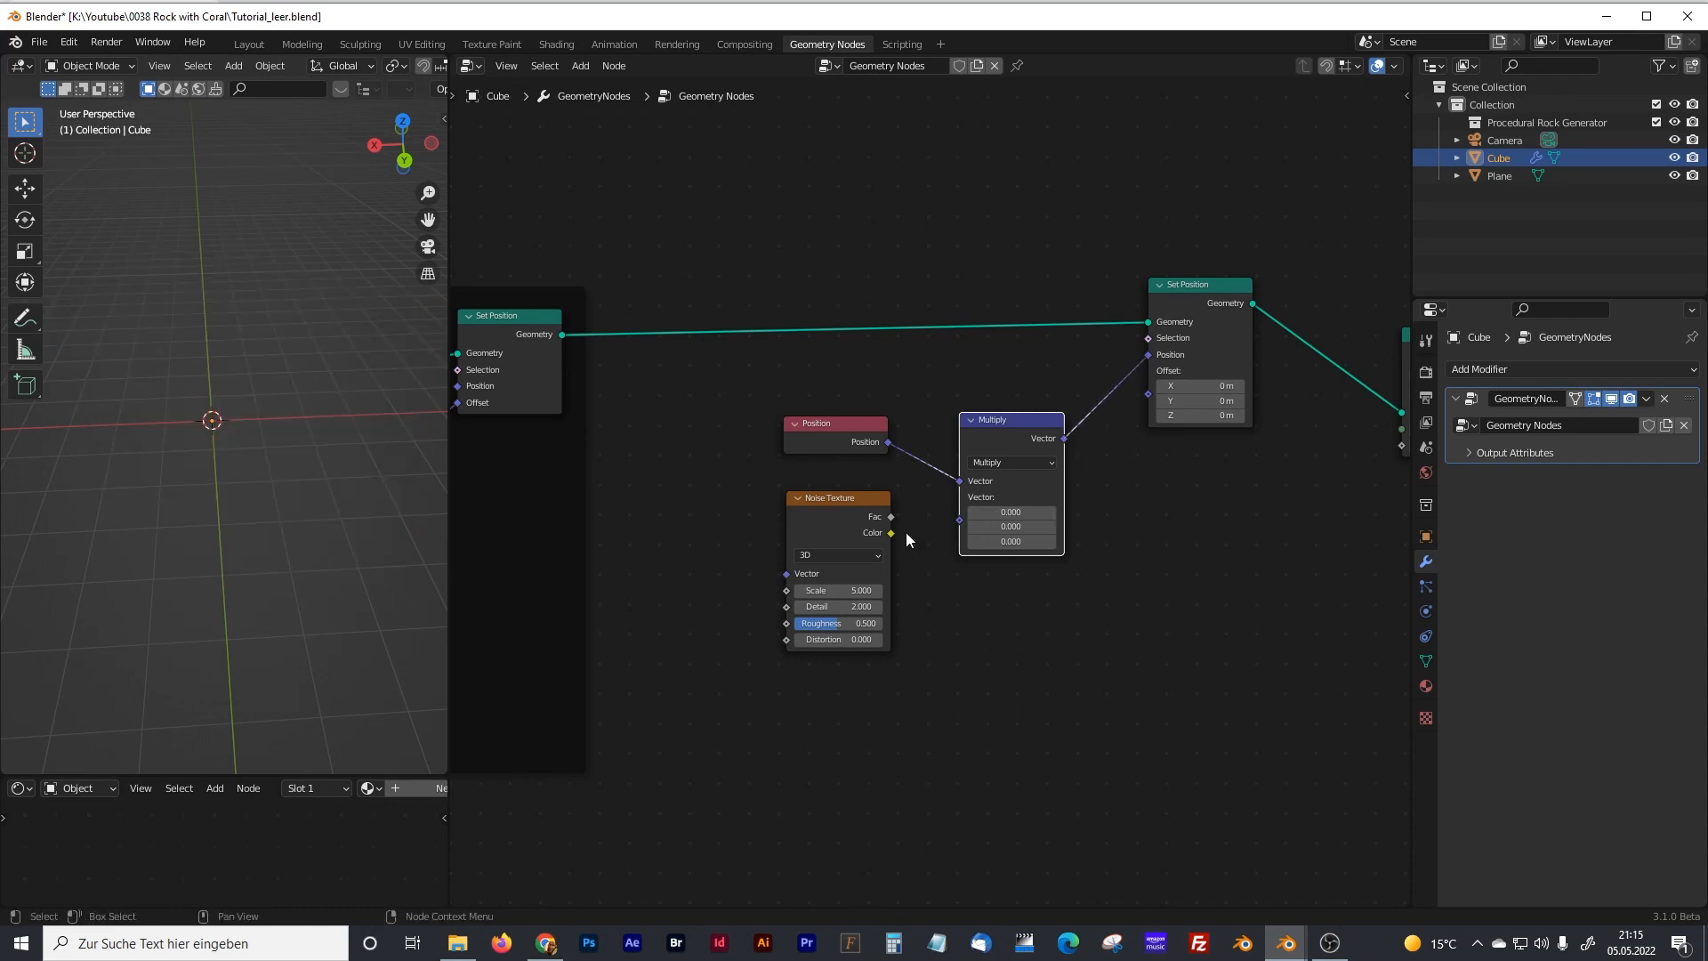
pyautogui.moveTo(890, 517); pyautogui.dragTo(959, 521)
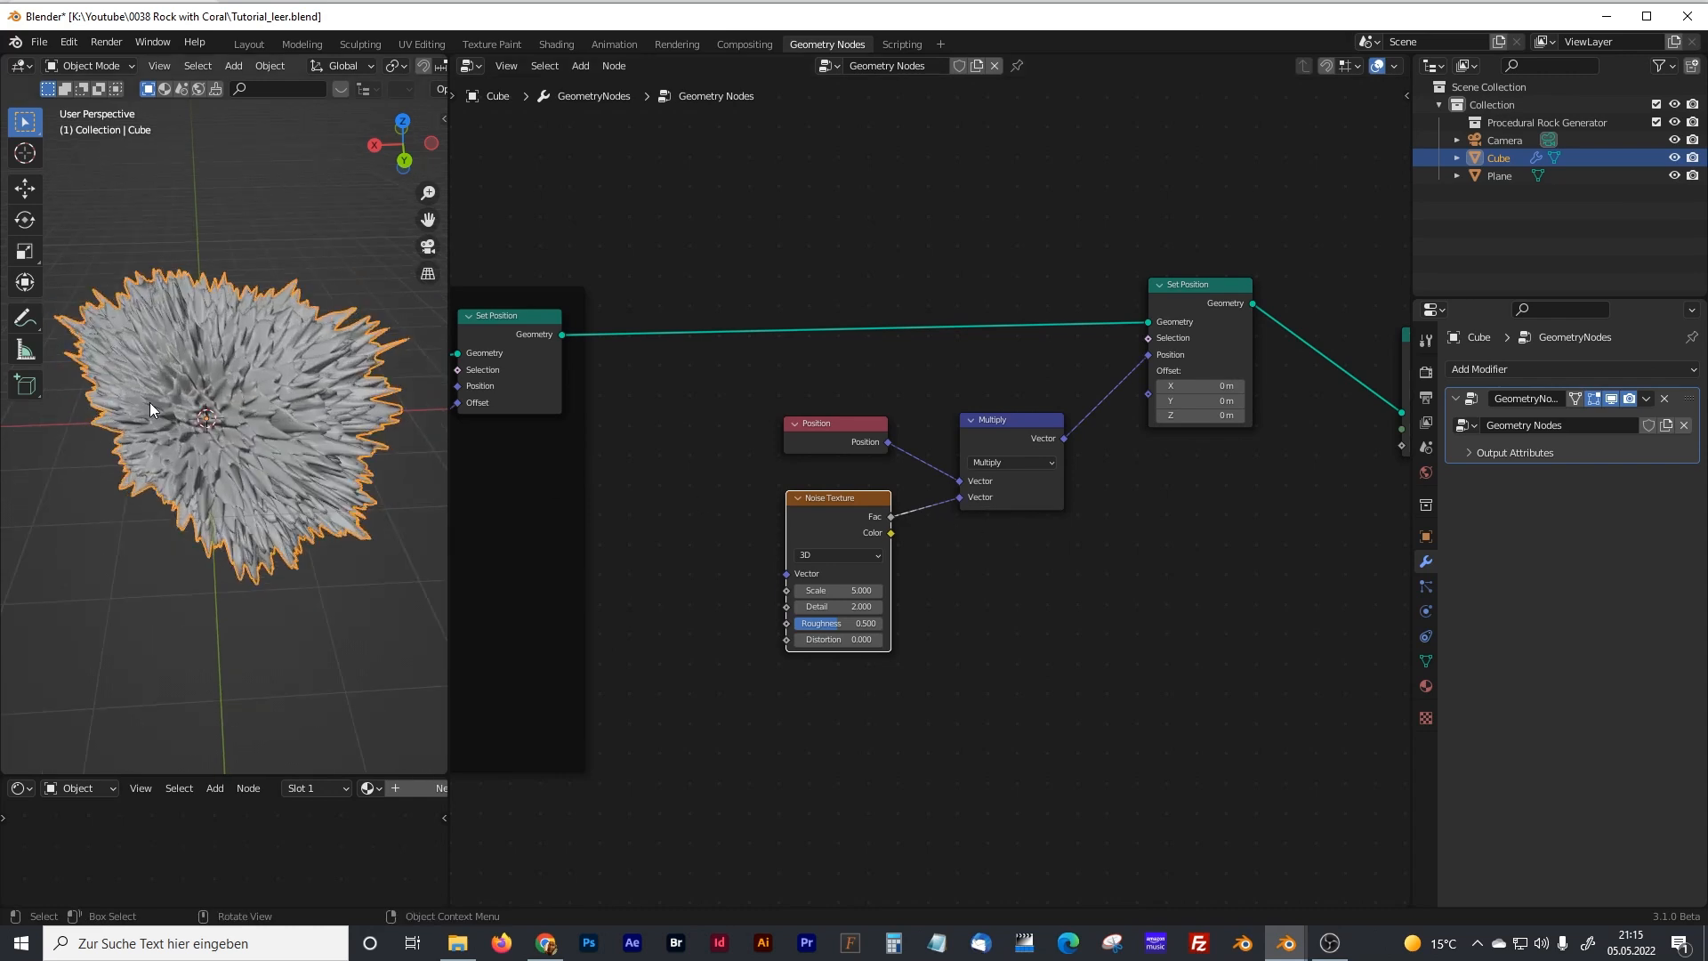
pyautogui.moveTo(153, 402); pyautogui.dragTo(151, 399, button='middle')
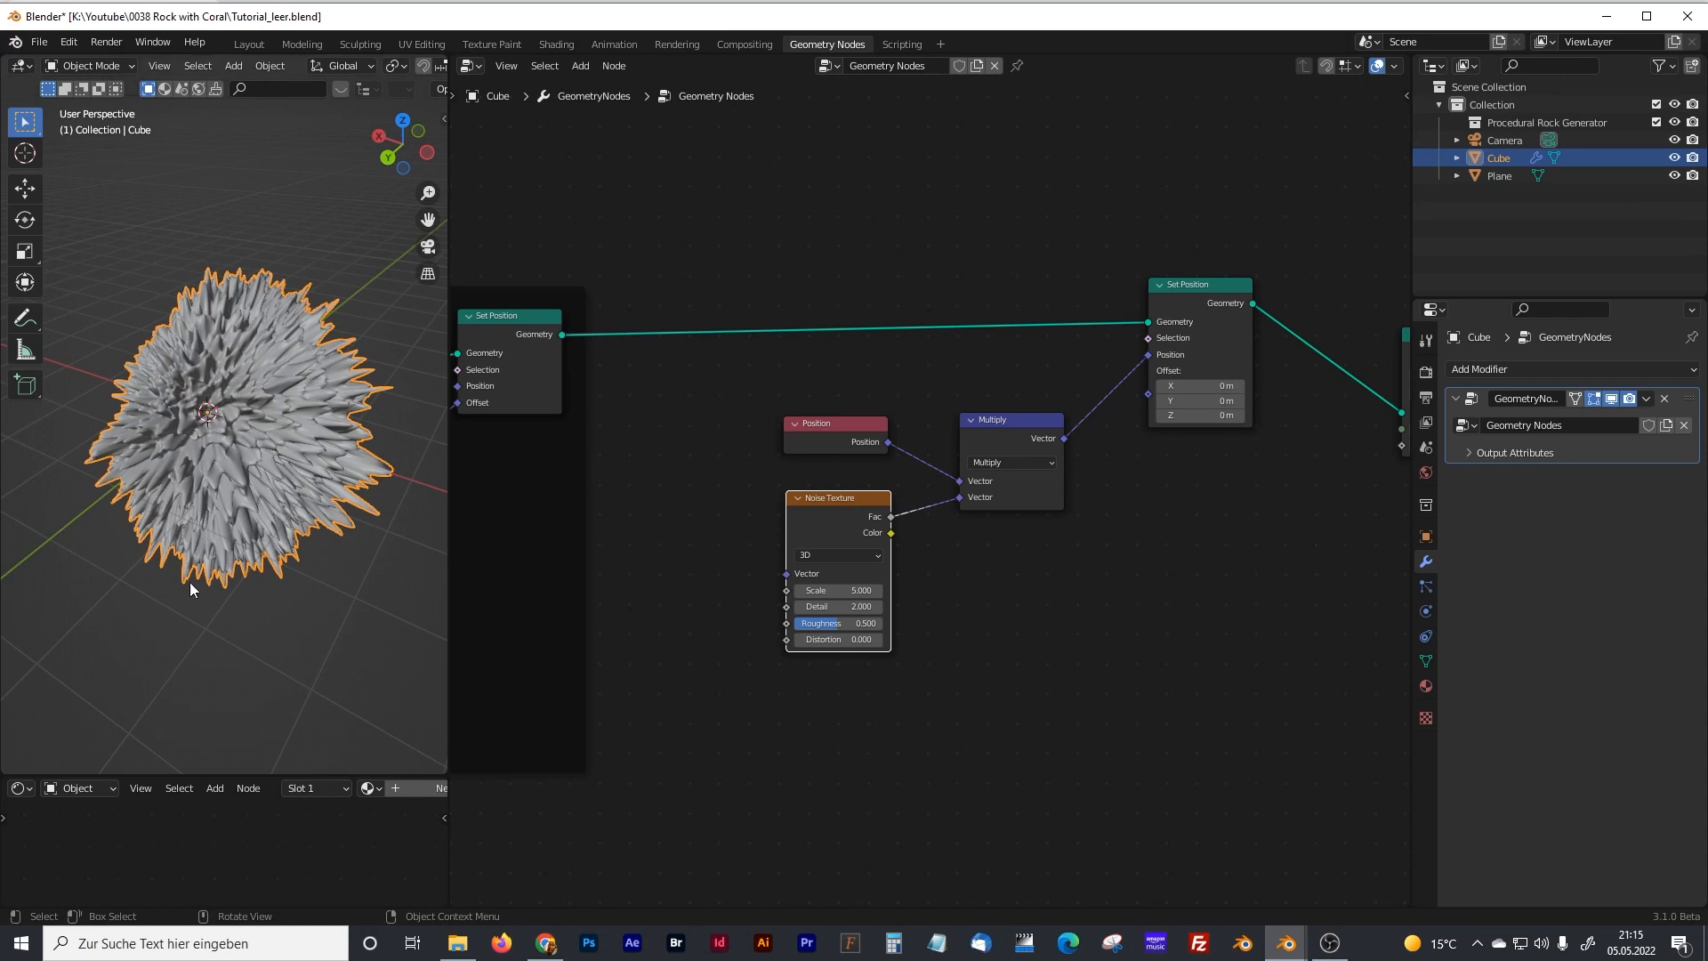
# - Switch the Noise Texture to 4D and set its Scale to 0.01
pyautogui.scroll(2, 753, 665)
pyautogui.click(804, 580)
pyautogui.click(845, 669)
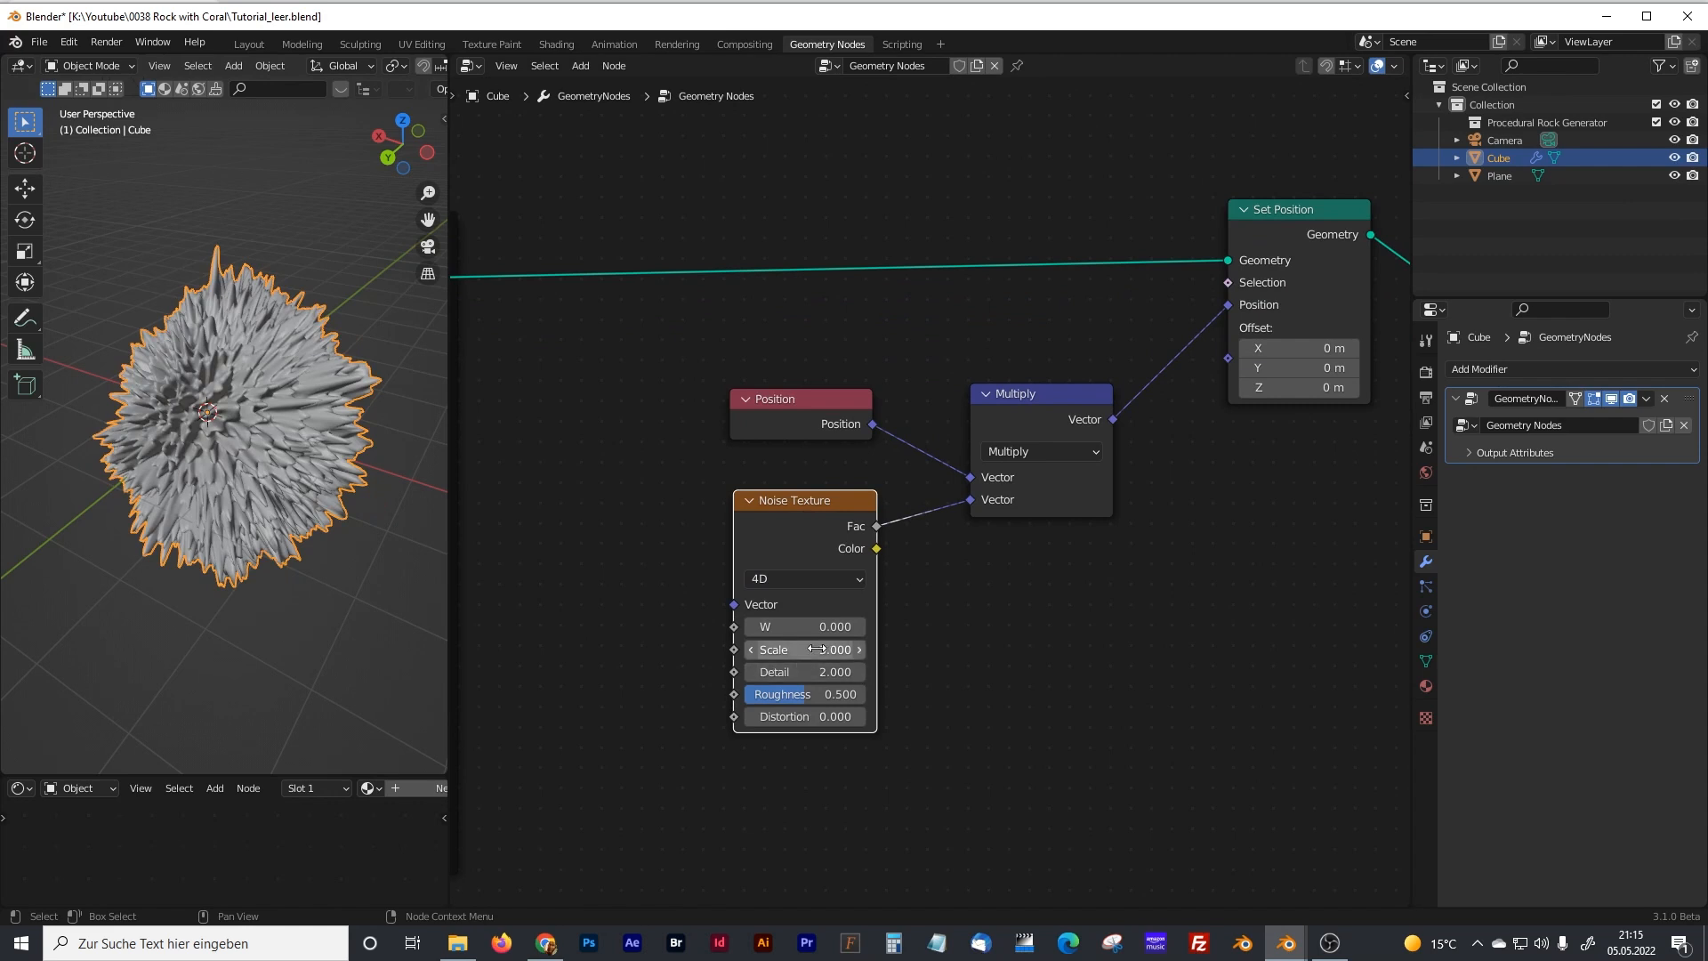
pyautogui.click(825, 648)
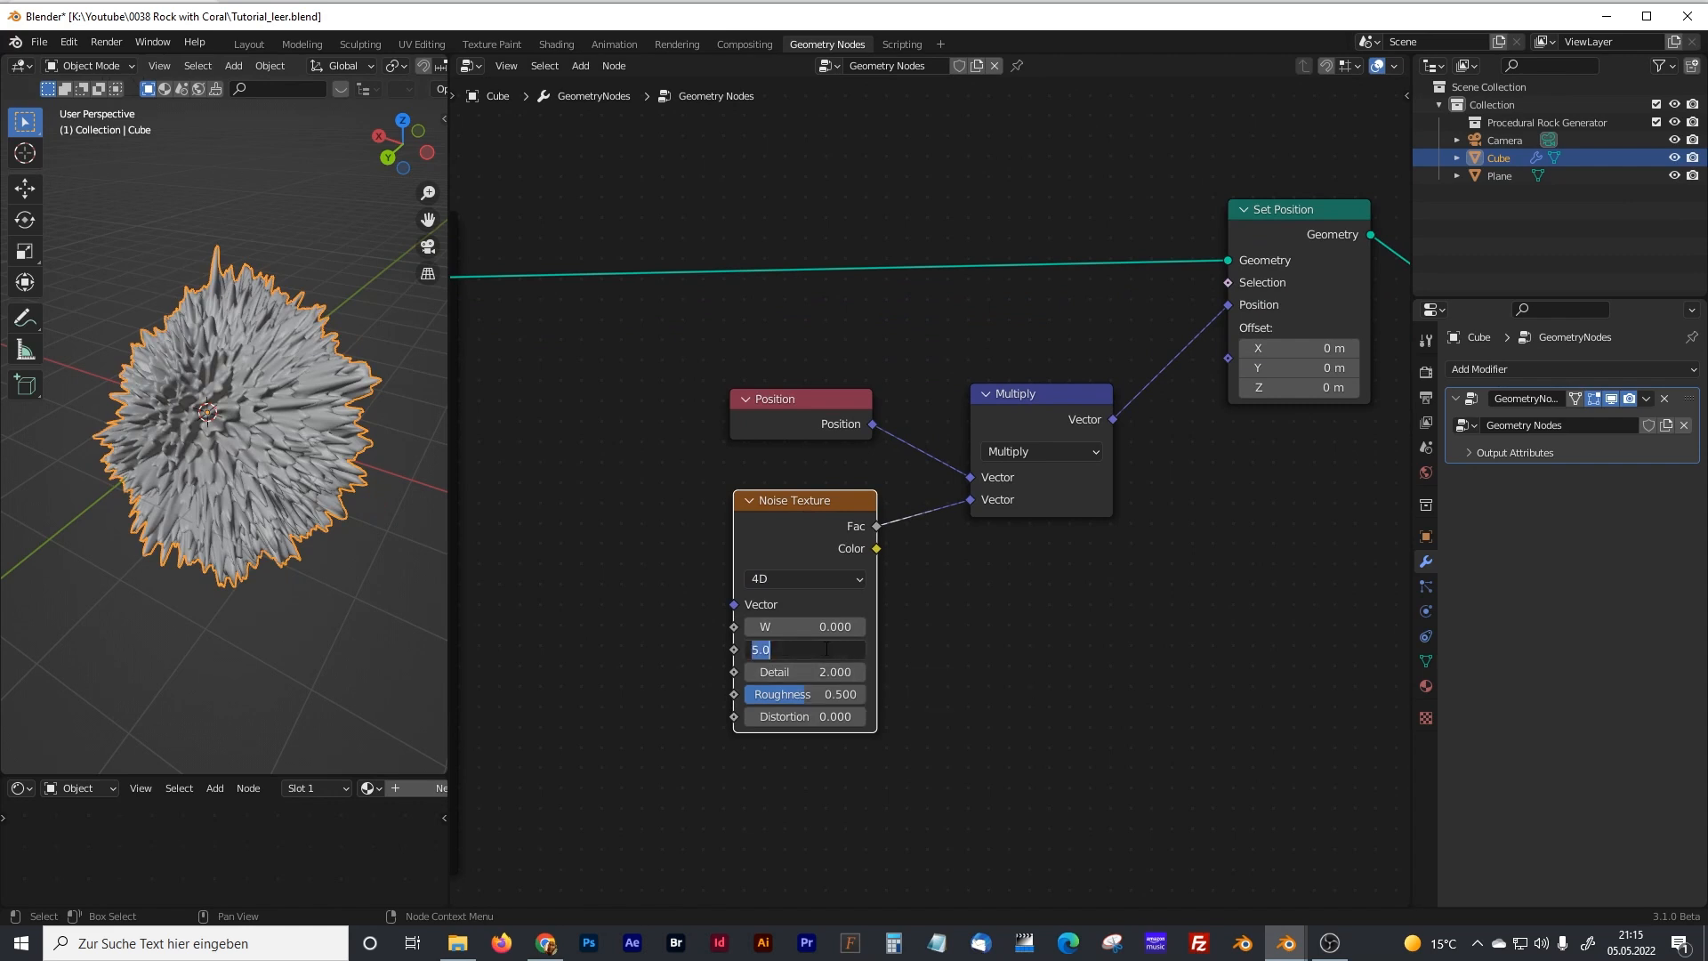
pyautogui.write('0.01')
pyautogui.press('Return')
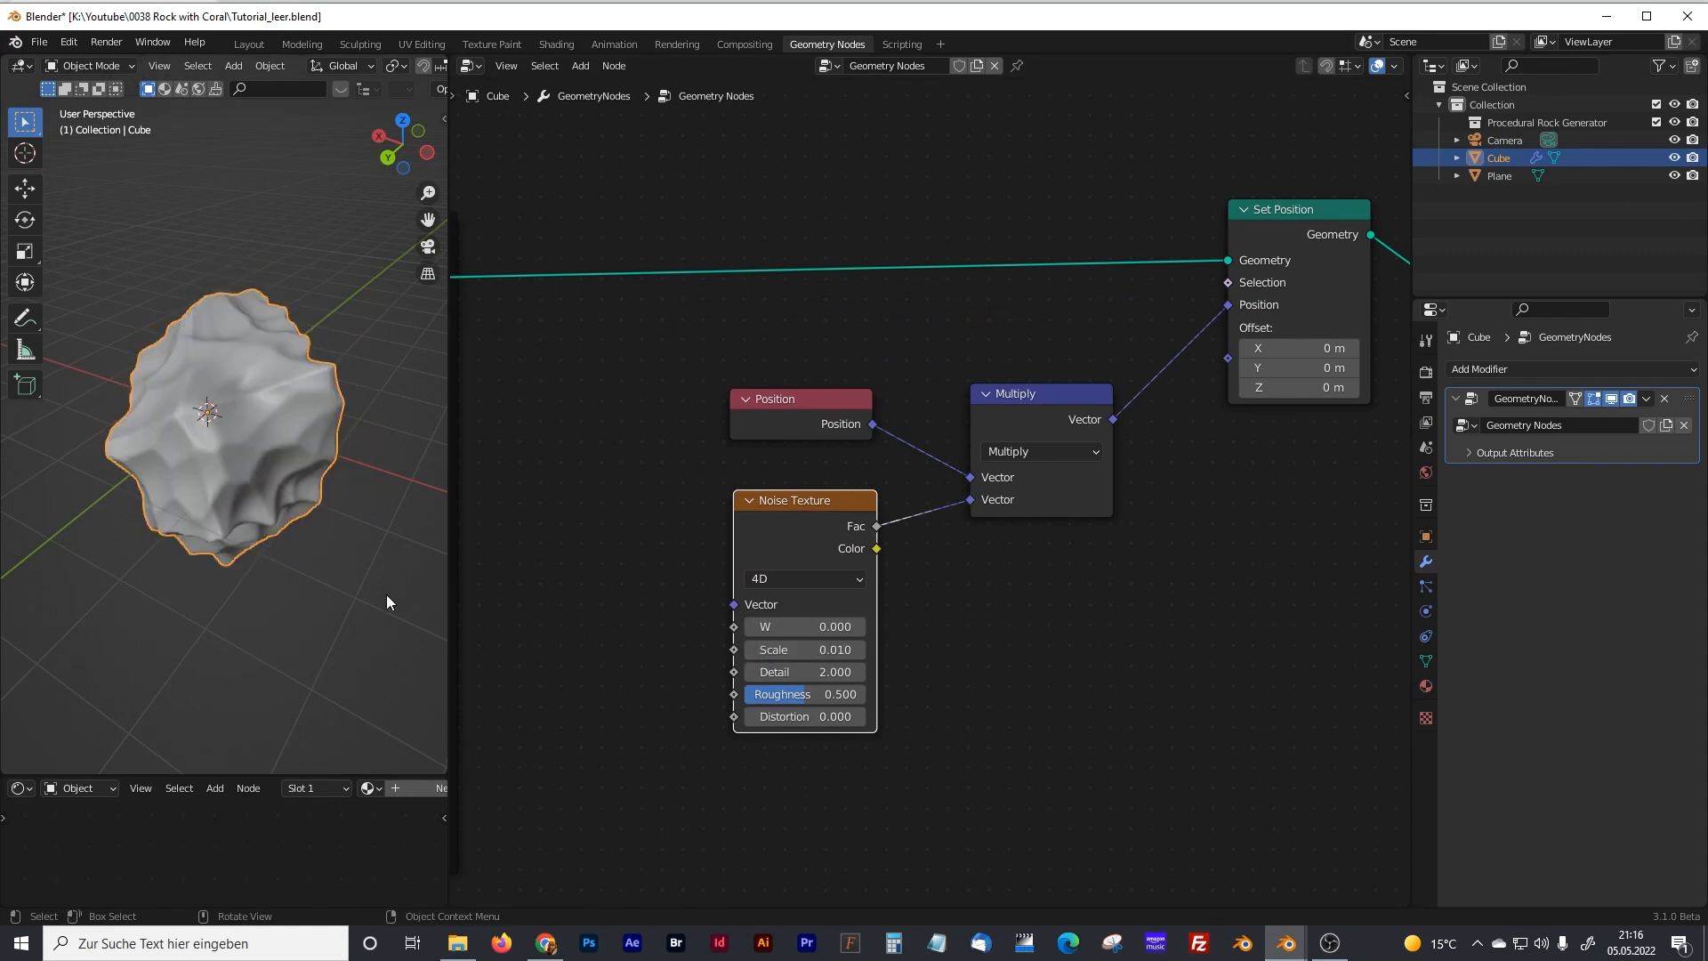
pyautogui.moveTo(306, 465)
pyautogui.mouseDown(button='middle')
pyautogui.moveTo(327, 461)
pyautogui.moveTo(325, 440)
pyautogui.mouseUp(button='middle')
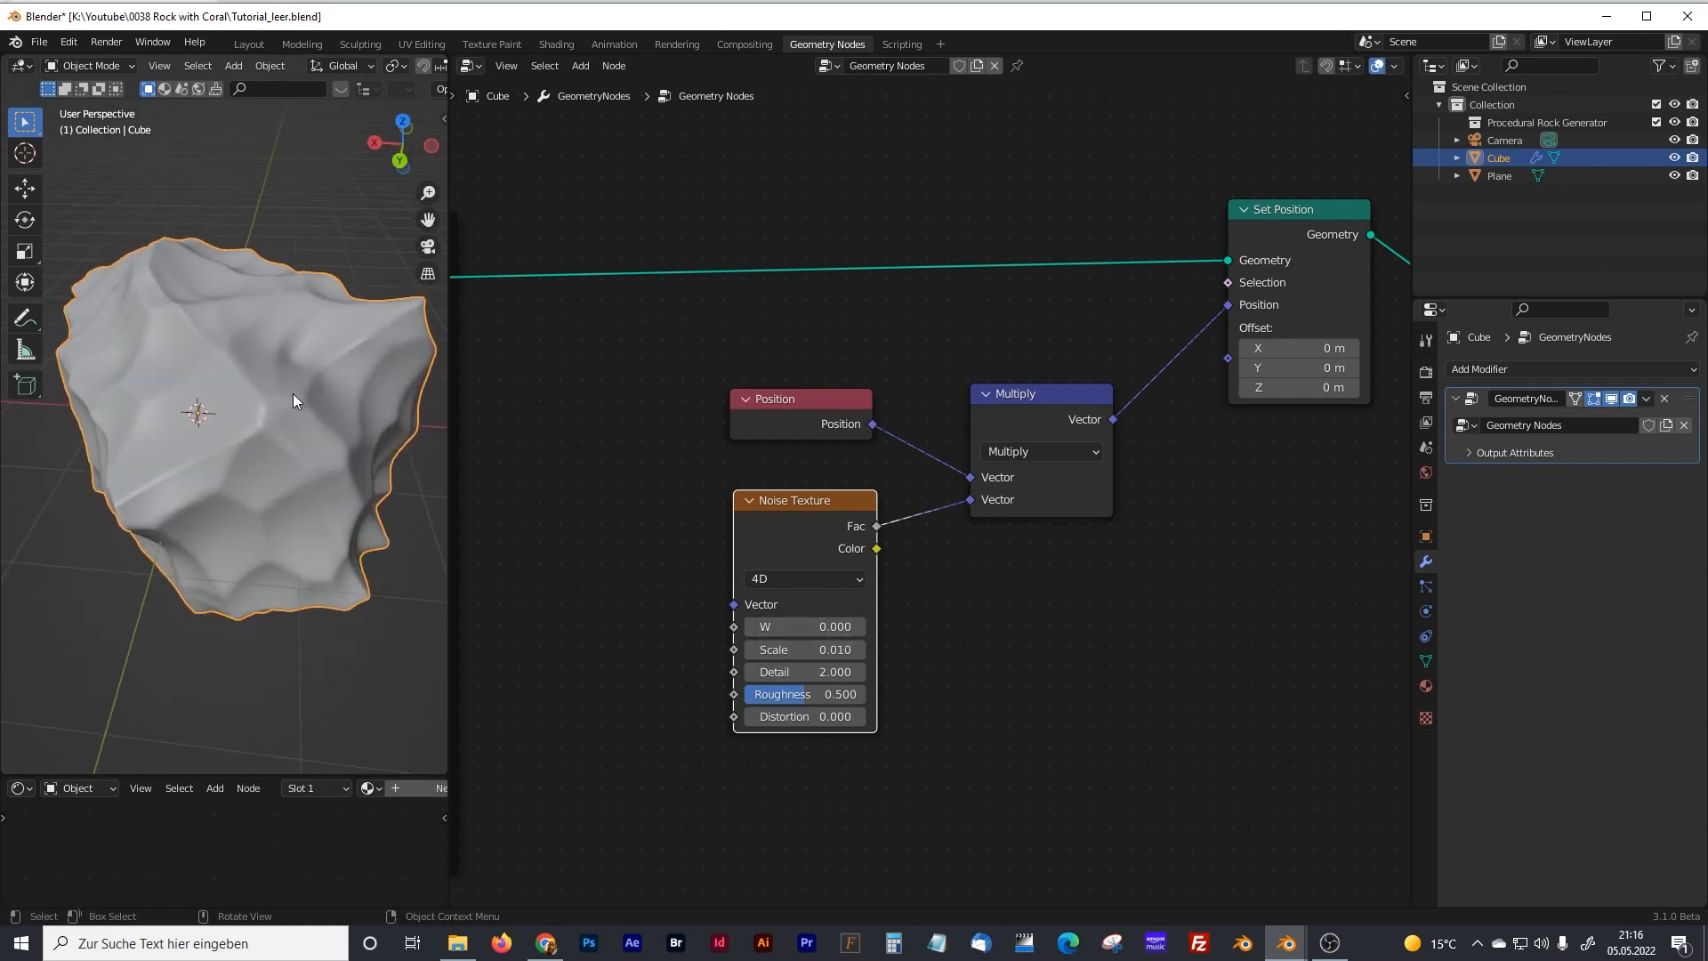
pyautogui.moveTo(254, 356); pyautogui.dragTo(267, 409, button='middle')
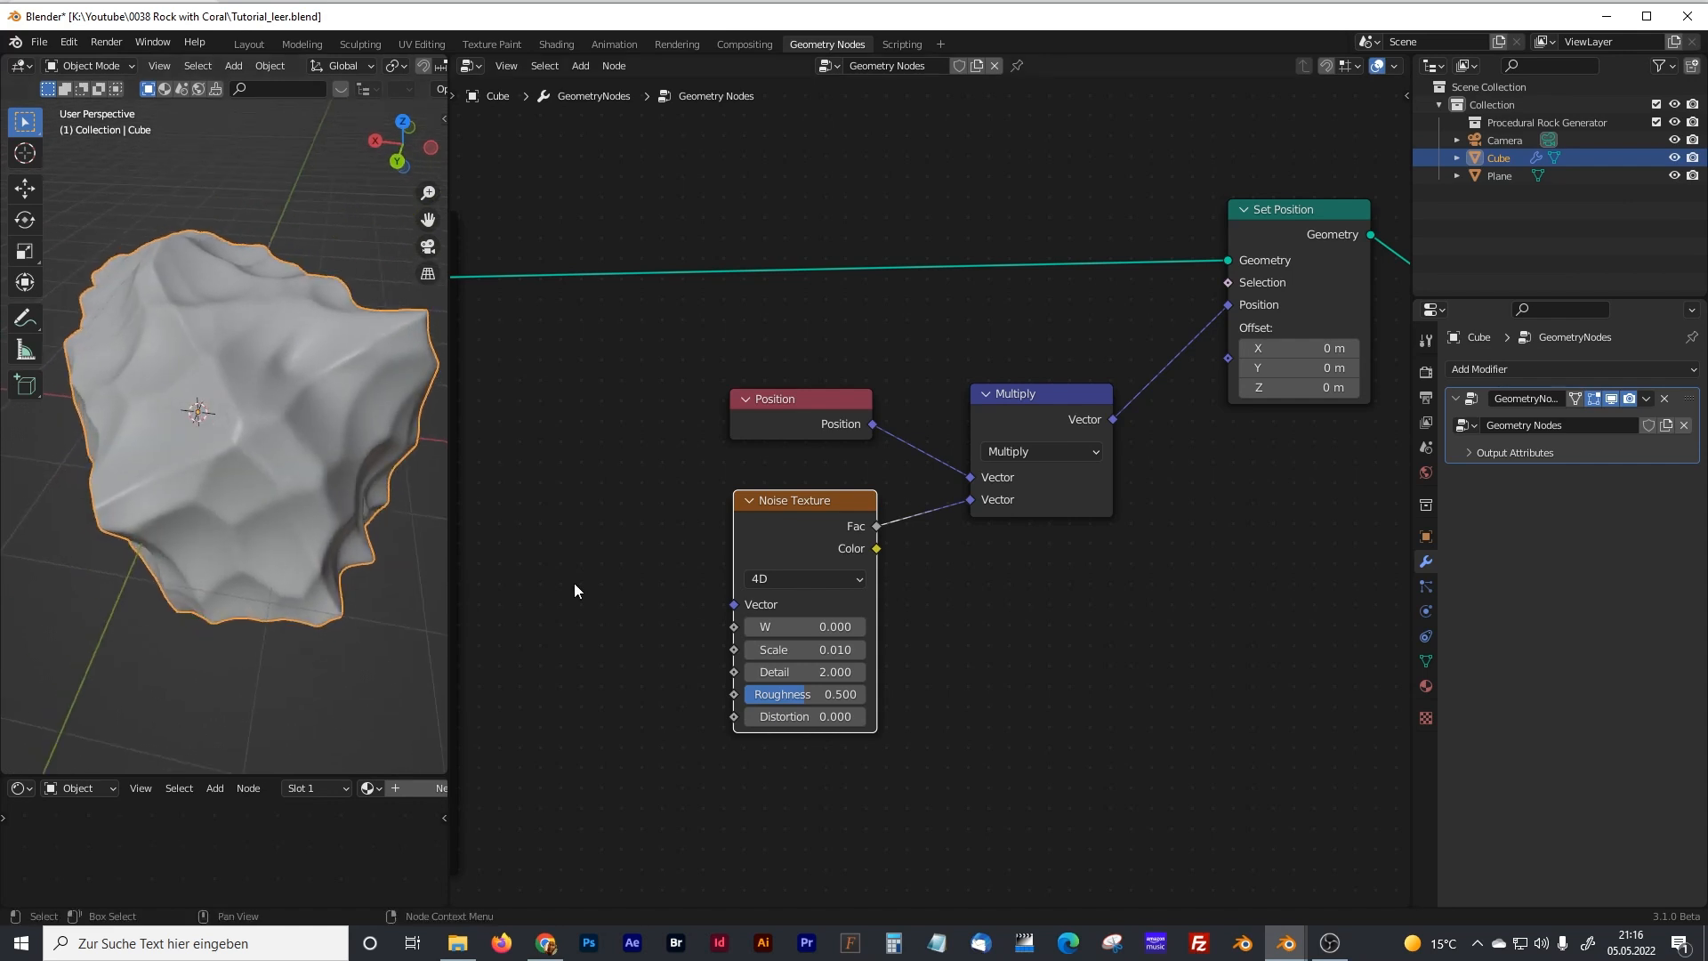
# - Set the Noise Texture's Detail to 15 and its Distortion to 4.4
pyautogui.moveTo(828, 674); pyautogui.dragTo(903, 673)
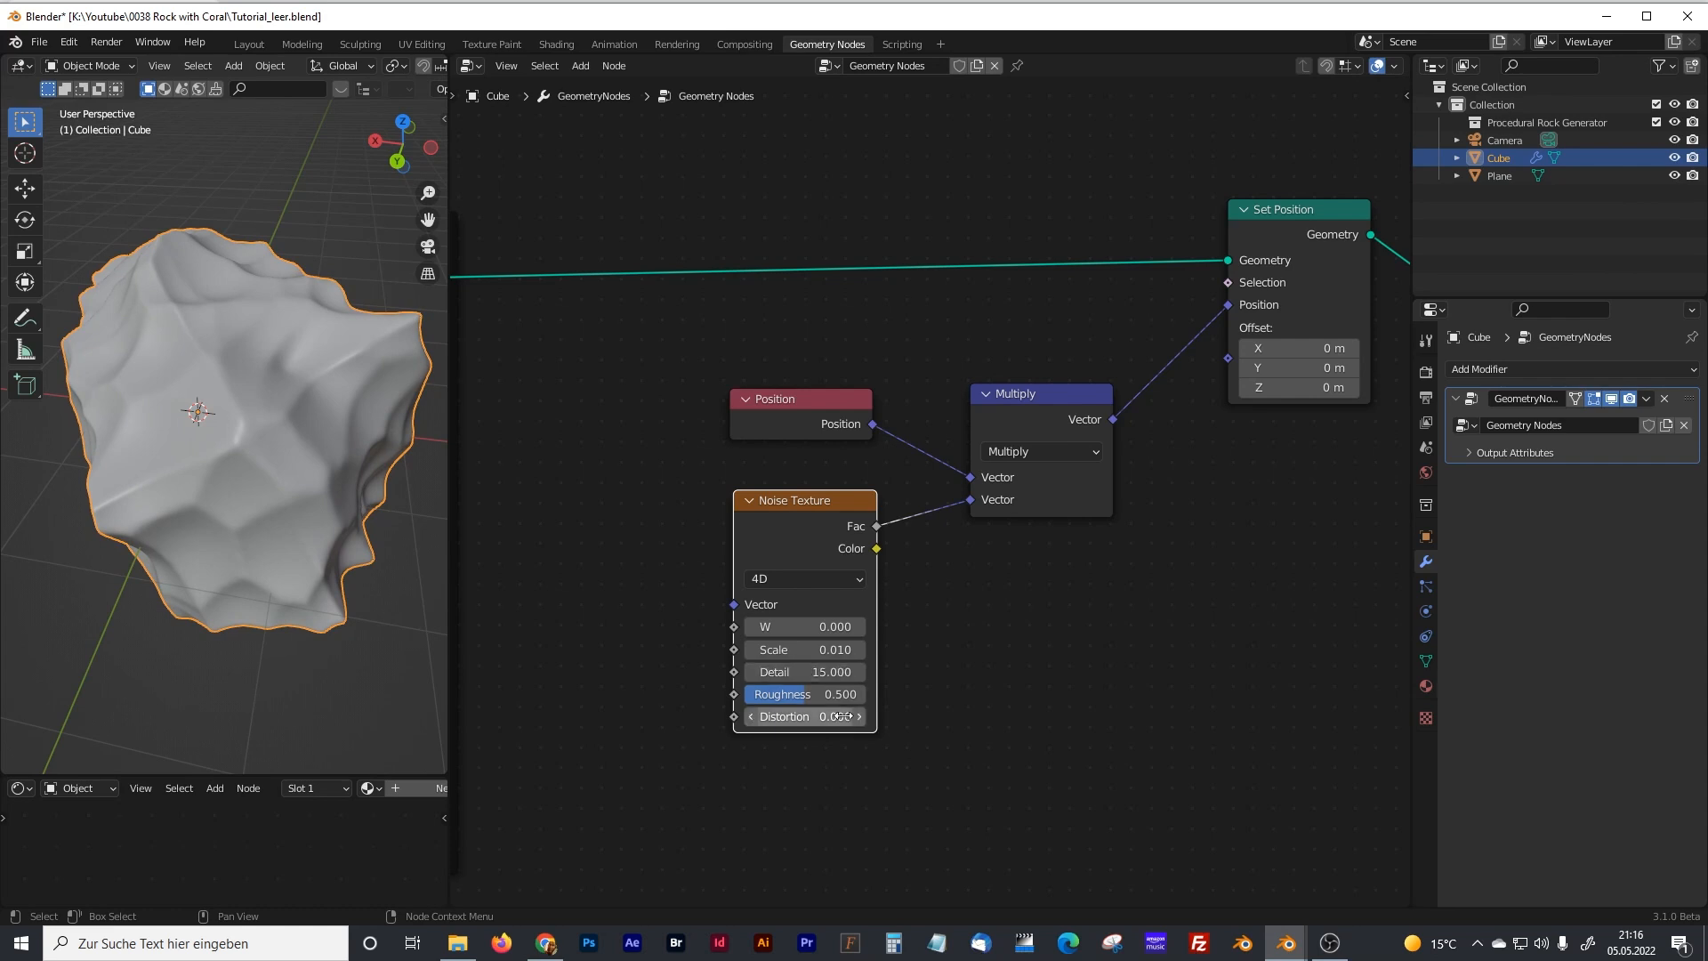
pyautogui.moveTo(834, 717); pyautogui.dragTo(913, 717)
pyautogui.moveTo(382, 503); pyautogui.dragTo(284, 457, button='middle')
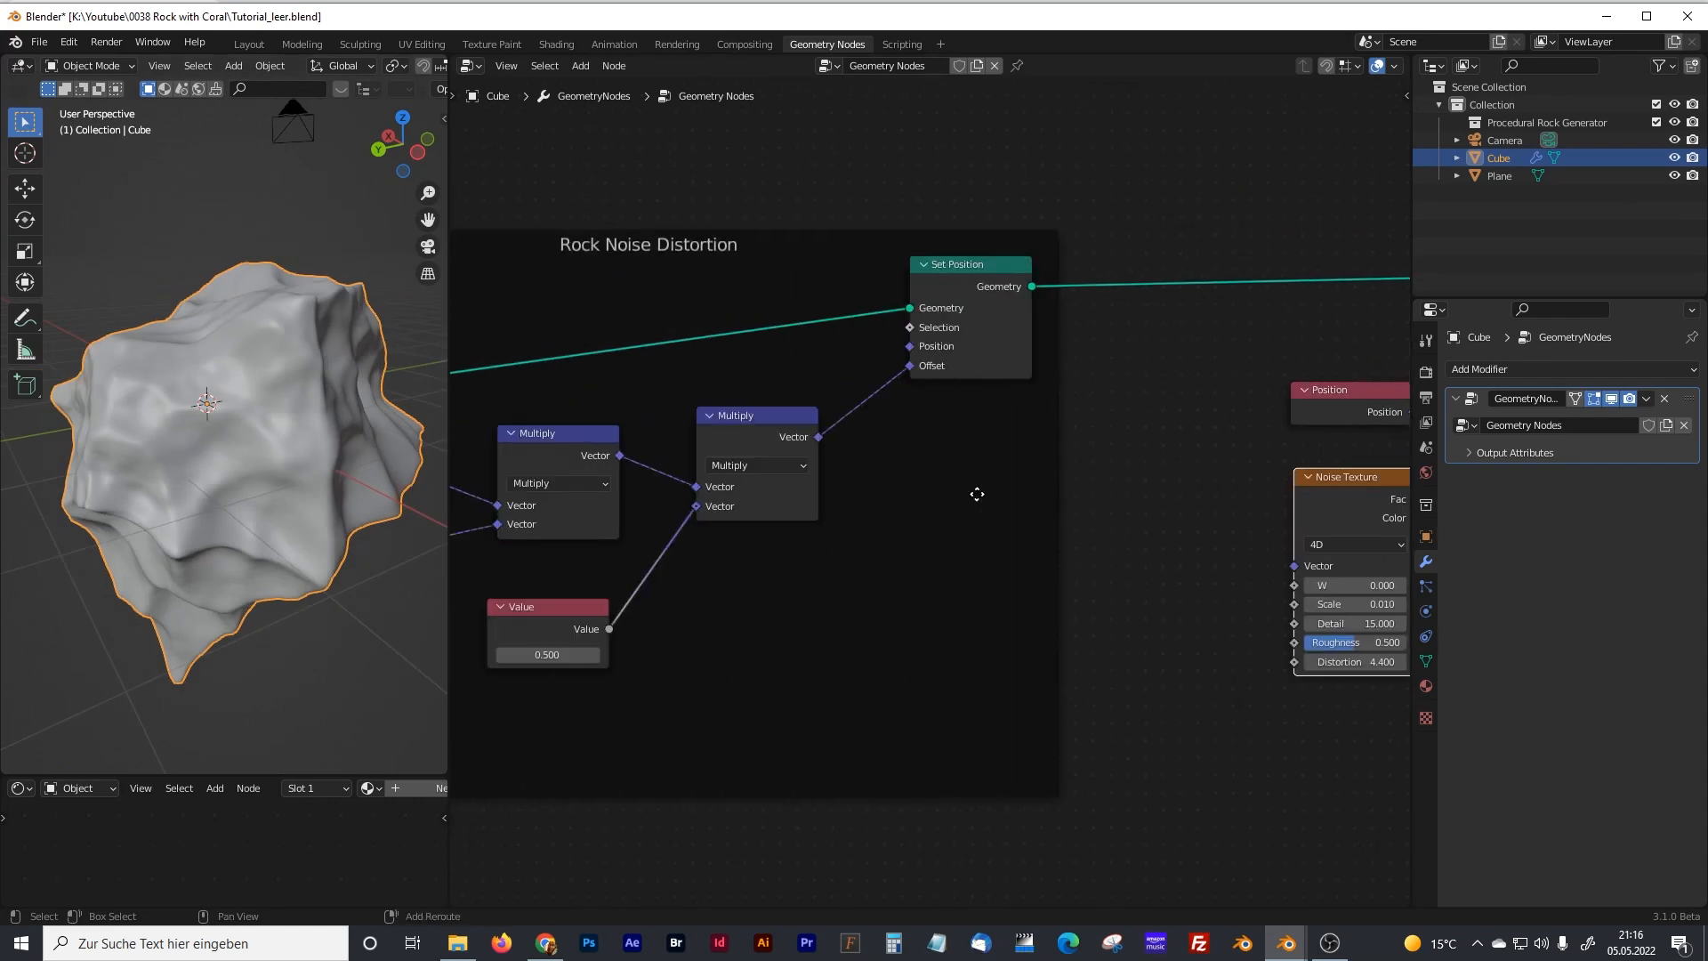
pyautogui.moveTo(372, 530); pyautogui.dragTo(241, 524, button='middle')
# - Set the Value node in the Rock Noise Distortion frame to 0.3 and check the rock from several angles
pyautogui.click(763, 630)
pyautogui.write('0.5')
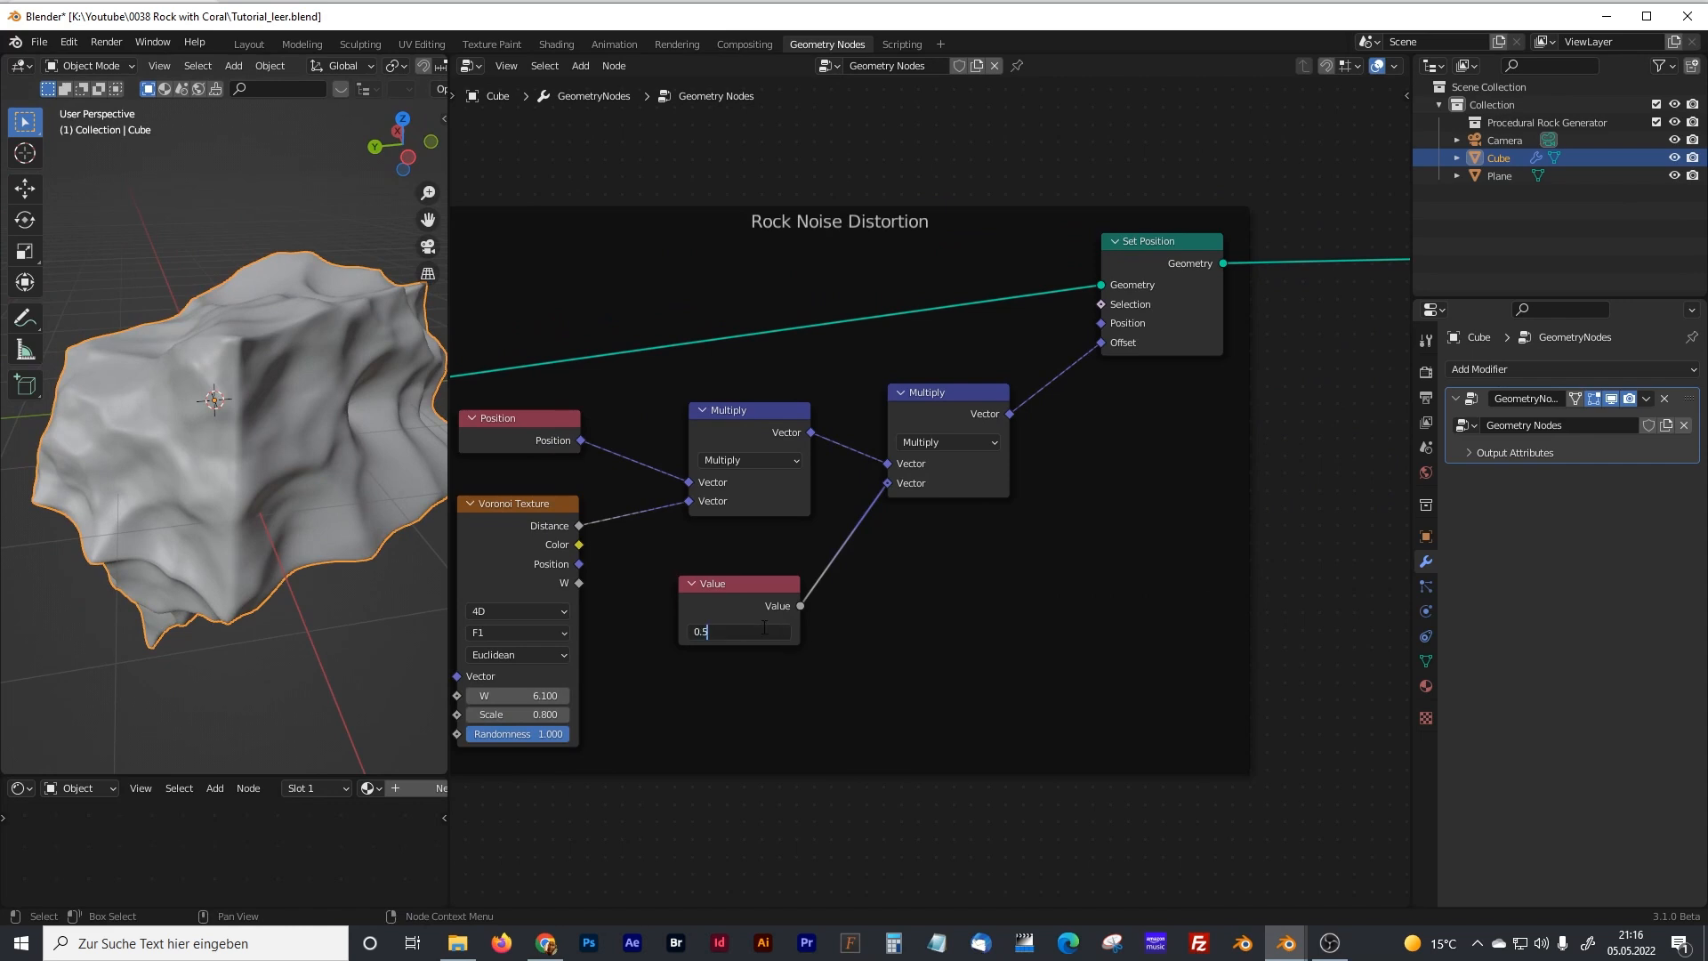
pyautogui.press('Return')
pyautogui.moveTo(294, 538); pyautogui.dragTo(288, 393, button='middle')
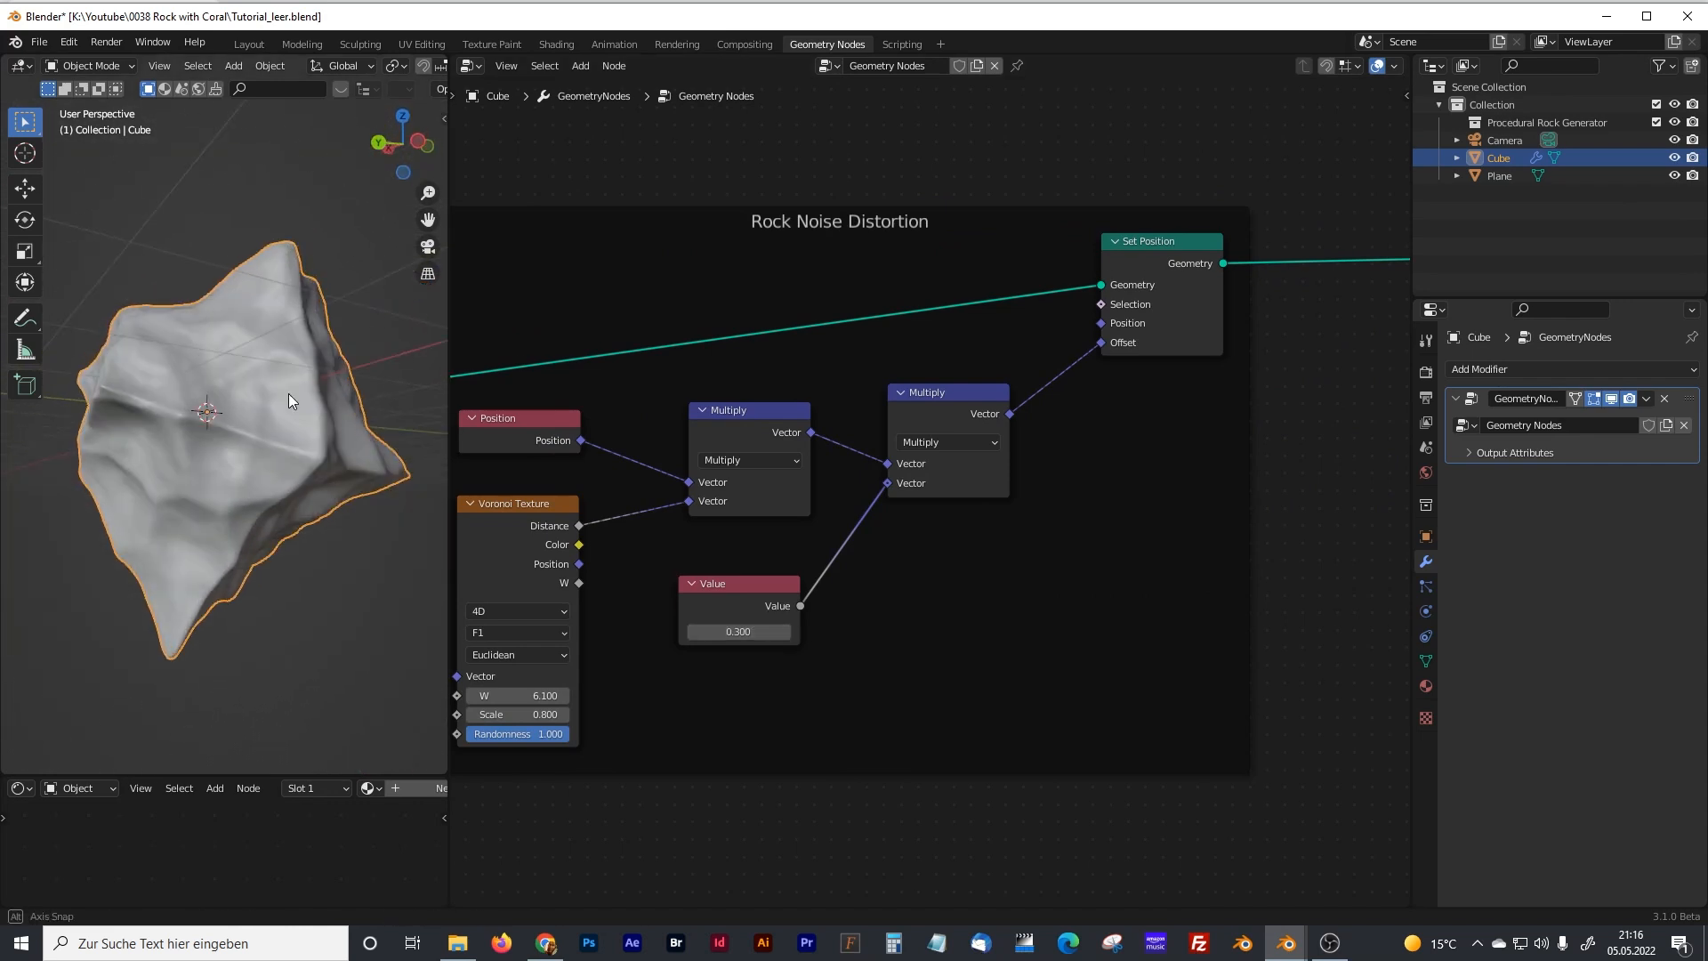
pyautogui.moveTo(379, 434); pyautogui.dragTo(231, 498, button='middle')
# - Widen the 3D viewport and raise the X, Y and Z vertex counts of the Rock Base Shape's Cube node by one each
pyautogui.scroll(-1, 669, 362)
pyautogui.scroll(-5, 669, 363)
pyautogui.moveTo(581, 331); pyautogui.dragTo(958, 352, button='middle')
pyautogui.moveTo(660, 416); pyautogui.dragTo(970, 387, button='middle')
pyautogui.scroll(3, 726, 436)
pyautogui.keyDown('shift'); pyautogui.moveTo(602, 494); pyautogui.dragTo(1025, 530, button='middle'); pyautogui.keyUp('shift')
pyautogui.scroll(2, 728, 457)
pyautogui.keyDown('shift'); pyautogui.moveTo(729, 457); pyautogui.dragTo(792, 466, button='middle'); pyautogui.keyUp('shift')
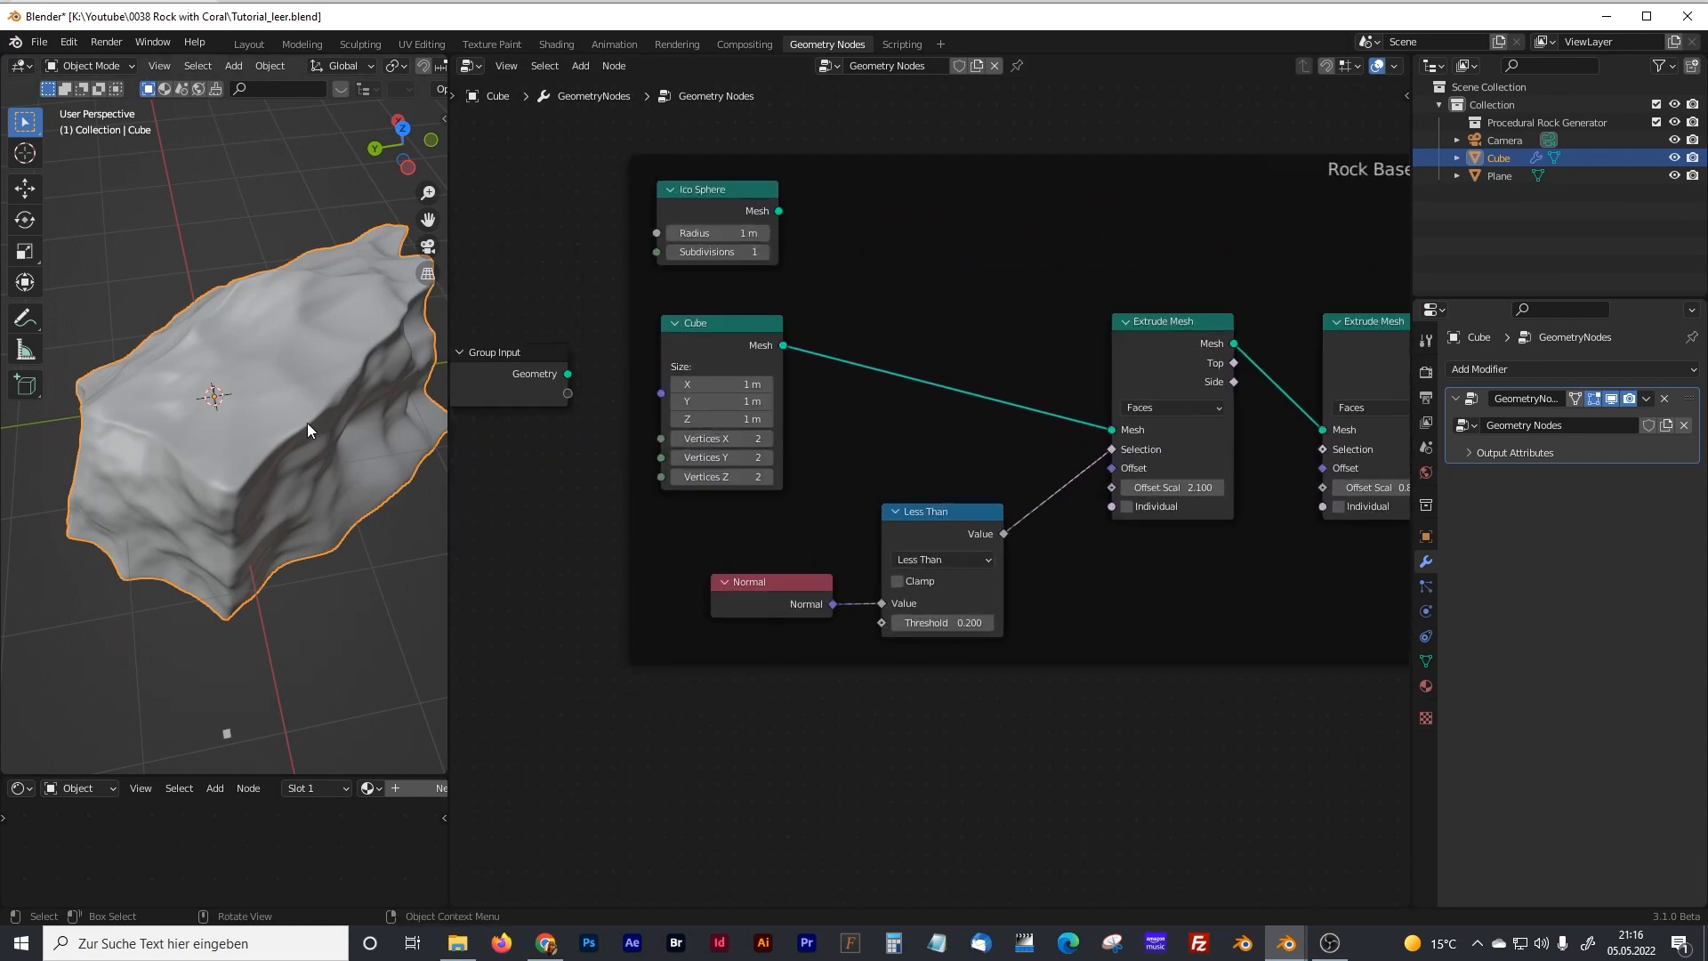
pyautogui.moveTo(307, 424); pyautogui.dragTo(456, 420, button='middle')
pyautogui.moveTo(446, 421); pyautogui.dragTo(593, 421)
pyautogui.moveTo(727, 472); pyautogui.dragTo(800, 454, button='middle')
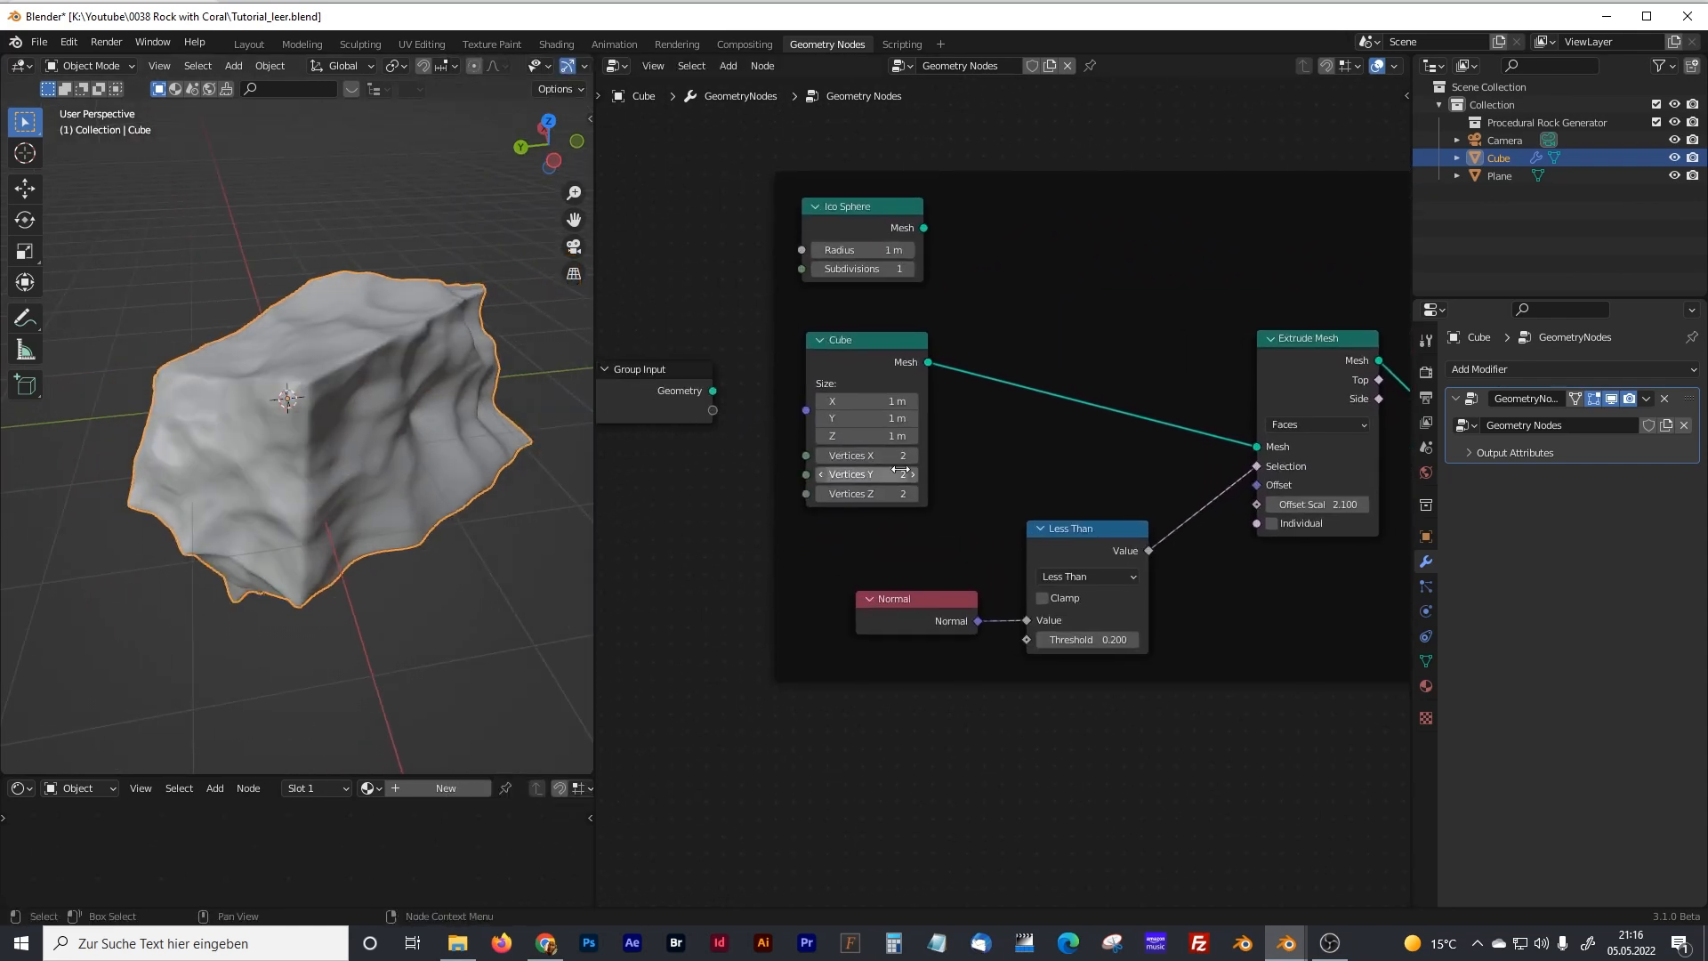
pyautogui.click(912, 455)
pyautogui.click(916, 475)
pyautogui.click(915, 493)
pyautogui.moveTo(480, 498); pyautogui.dragTo(267, 489, button='middle')
# - Set the Offset Scale of the first Extrude Mesh node to 2.4 and of the third to 0.9
pyautogui.moveTo(1215, 536); pyautogui.dragTo(680, 560, button='middle')
pyautogui.moveTo(774, 531)
pyautogui.mouseDown()
pyautogui.moveTo(836, 530)
pyautogui.moveTo(801, 530)
pyautogui.mouseUp()
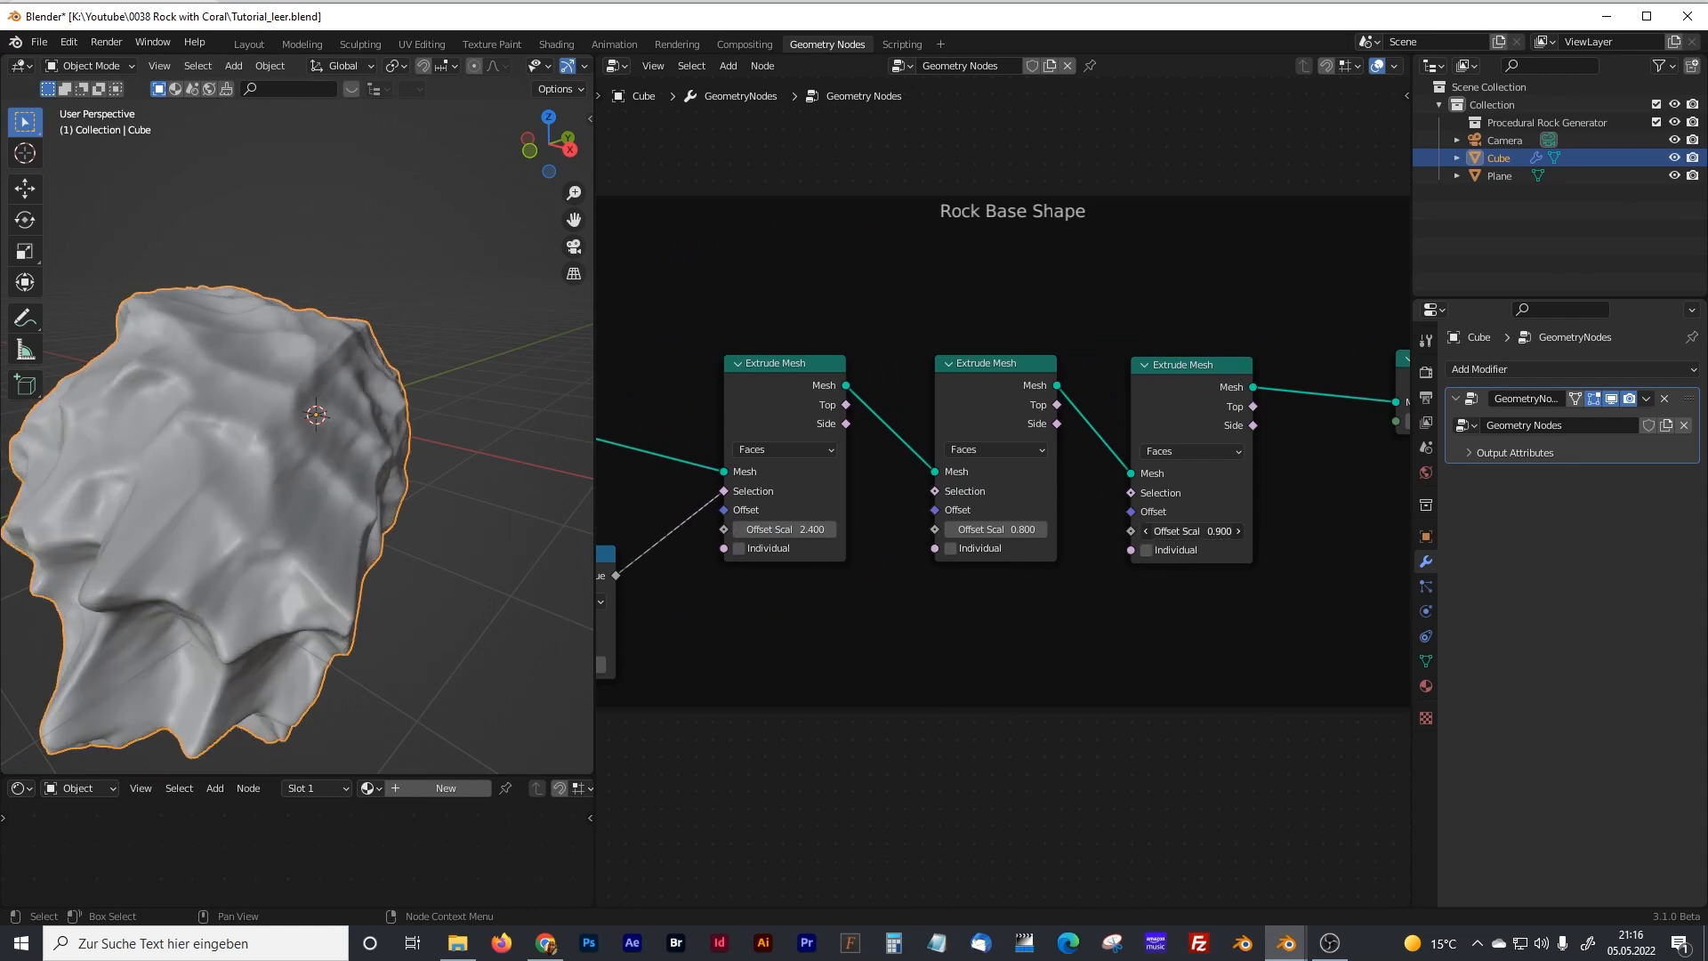
pyautogui.moveTo(1192, 531); pyautogui.dragTo(717, 459, button='middle')
# - Adjust the rock's proportions in the Transform node, setting the Y scale to 1.2 and increasing the flattened Z scale
pyautogui.moveTo(912, 490); pyautogui.dragTo(876, 507)
pyautogui.moveTo(311, 373); pyautogui.dragTo(498, 525, button='middle')
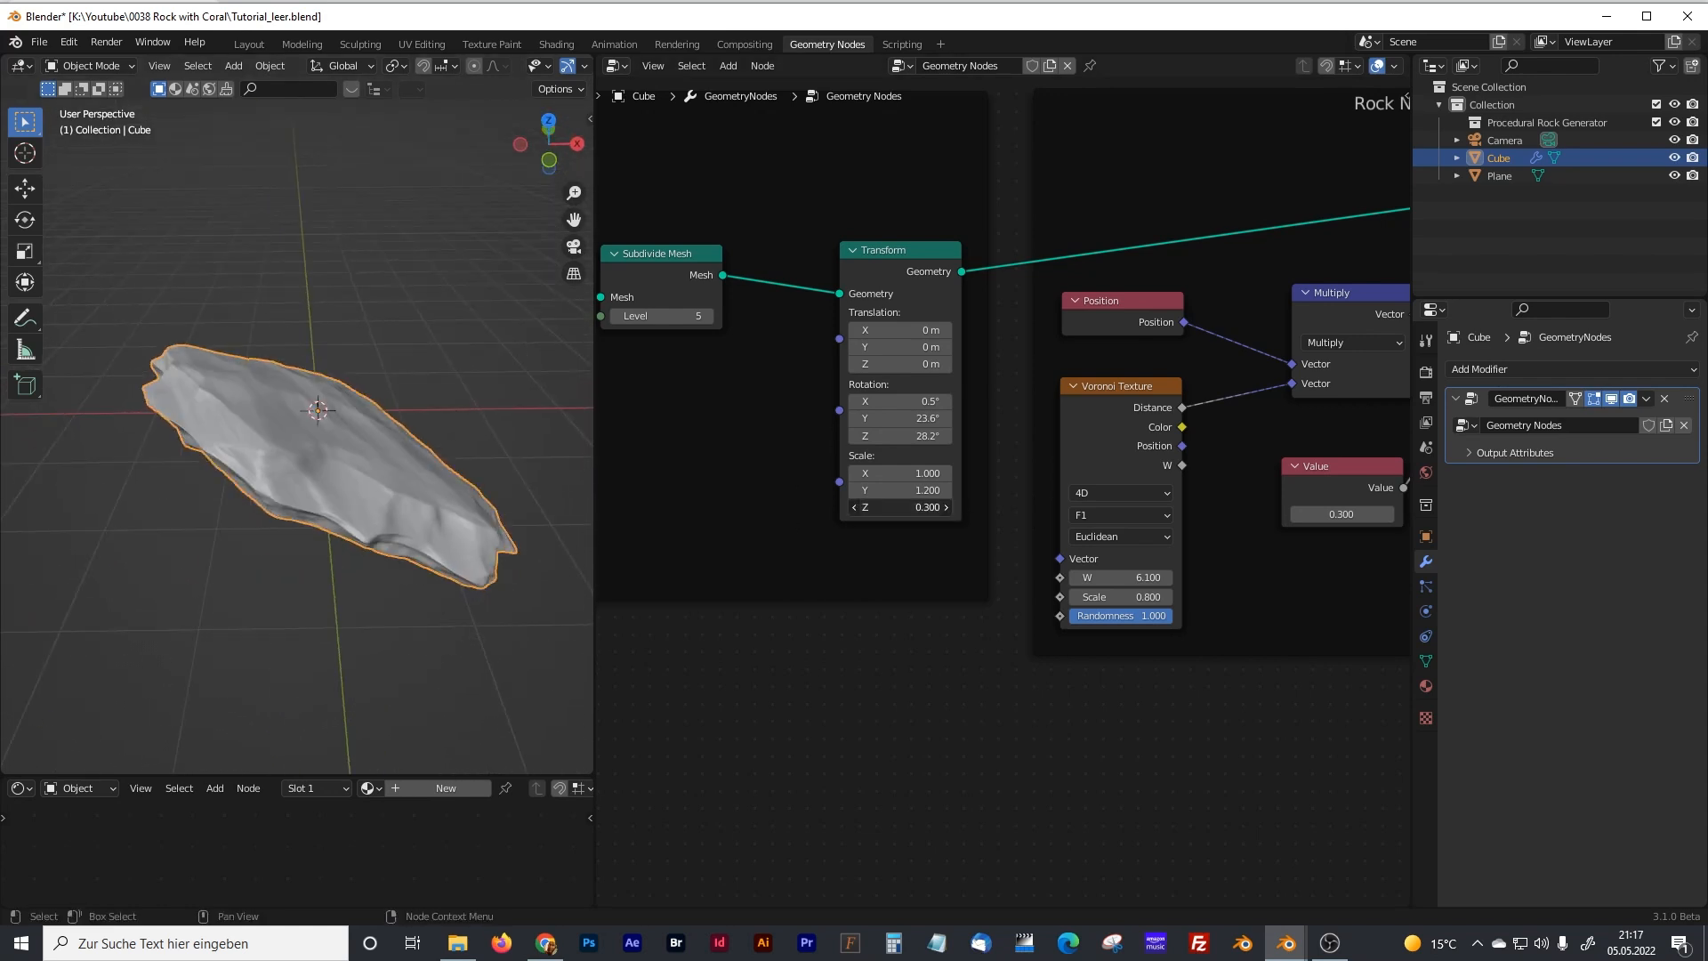
pyautogui.moveTo(889, 507); pyautogui.dragTo(927, 507)
pyautogui.moveTo(360, 510)
pyautogui.mouseDown(button='middle')
pyautogui.moveTo(247, 453)
pyautogui.moveTo(257, 365)
pyautogui.moveTo(338, 533)
pyautogui.mouseUp(button='middle')
# - Group the second Set Position, Multiply, Position and Noise Texture nodes in a frame labelled Rock Surface Details
pyautogui.moveTo(1048, 572); pyautogui.dragTo(620, 637, button='middle')
pyautogui.moveTo(1165, 539); pyautogui.dragTo(767, 521, button='middle')
pyautogui.moveTo(1165, 505); pyautogui.dragTo(1044, 508, button='middle')
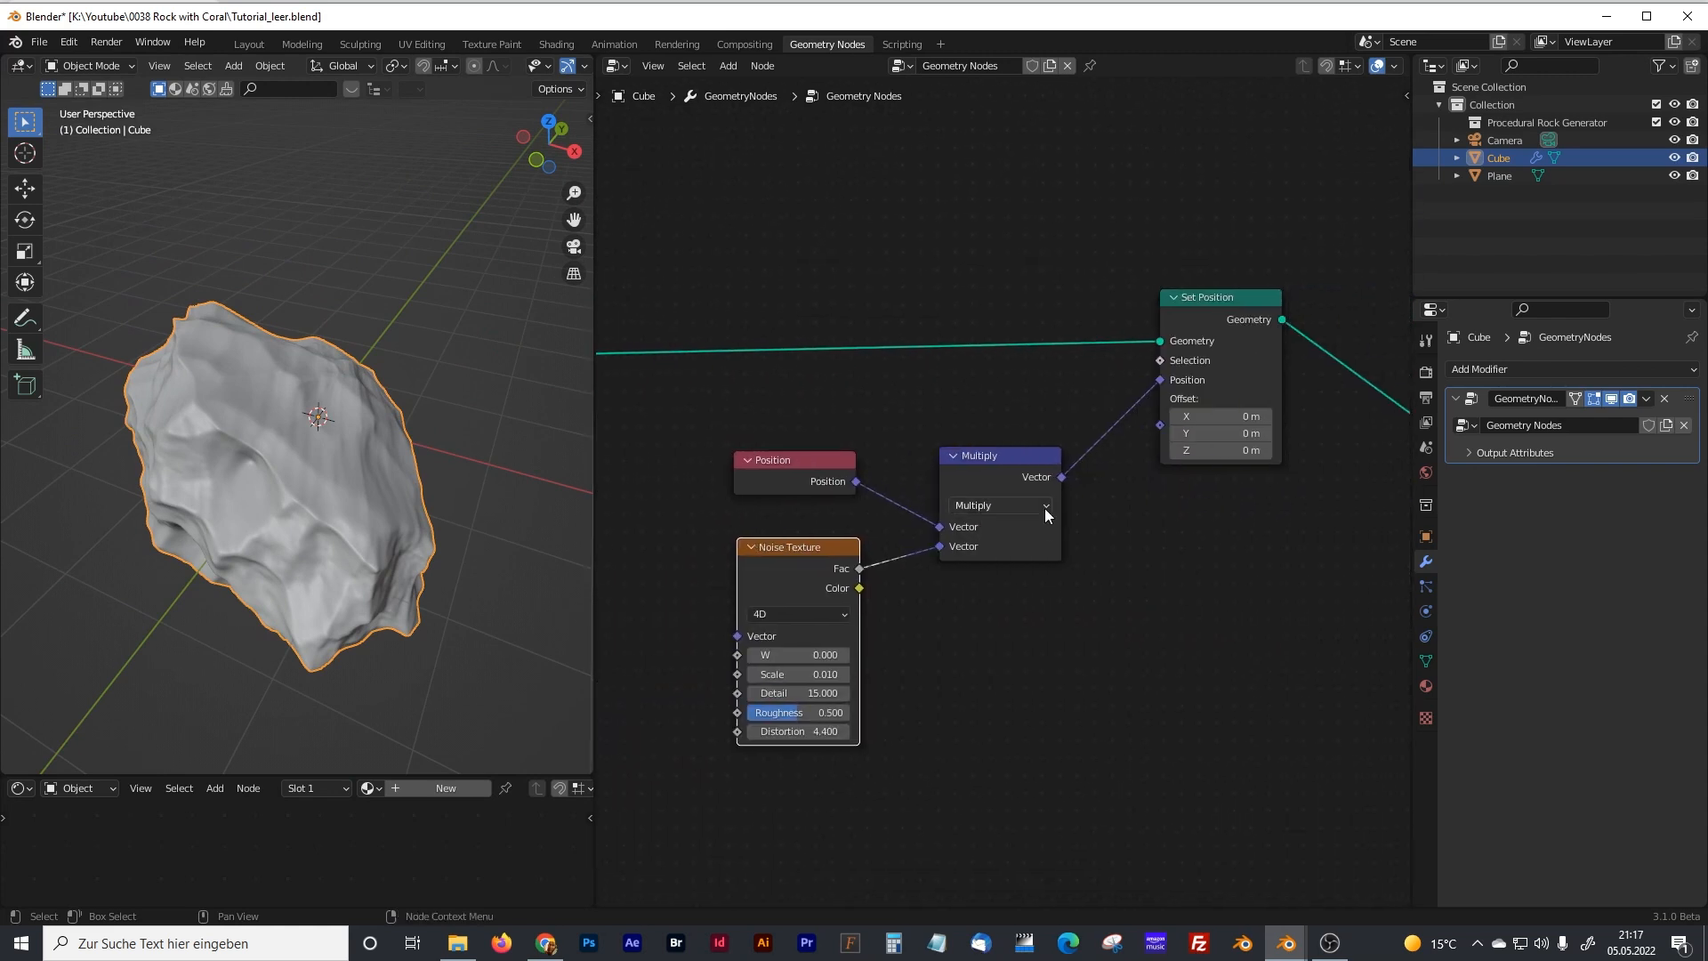
pyautogui.scroll(-3, 1040, 505)
pyautogui.moveTo(737, 259); pyautogui.dragTo(1250, 726)
pyautogui.moveTo(1210, 658); pyautogui.dragTo(1067, 626, button='middle')
pyautogui.hotkey('ctrl', 'j')
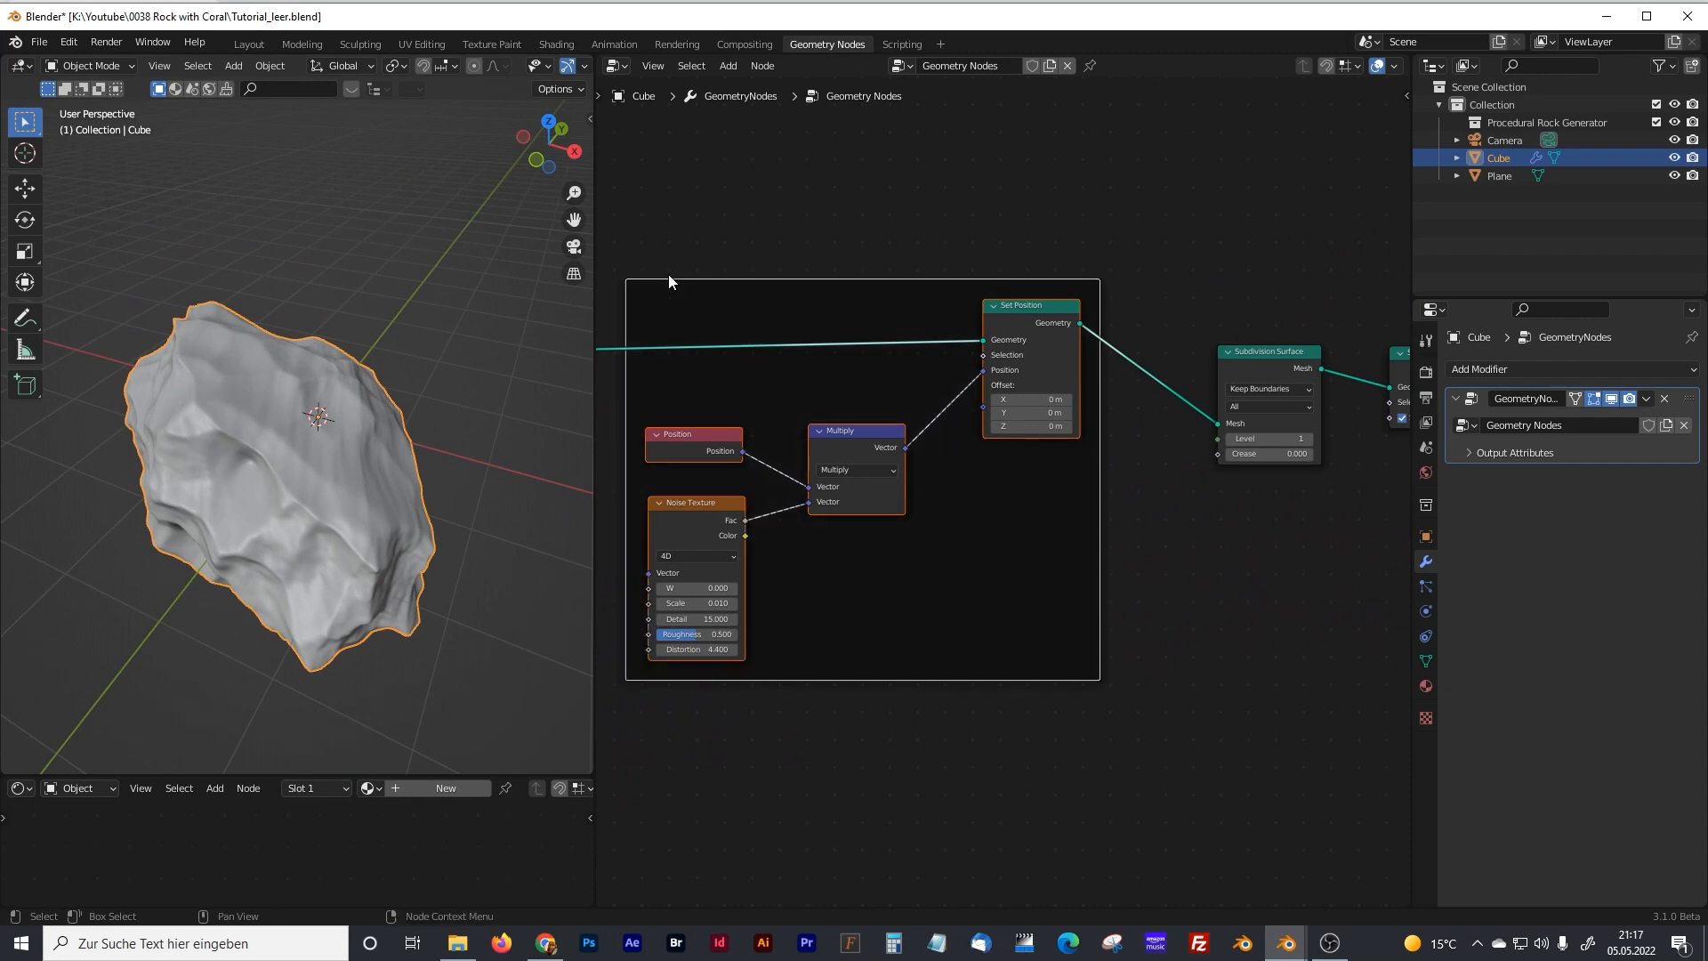
pyautogui.press('F2')
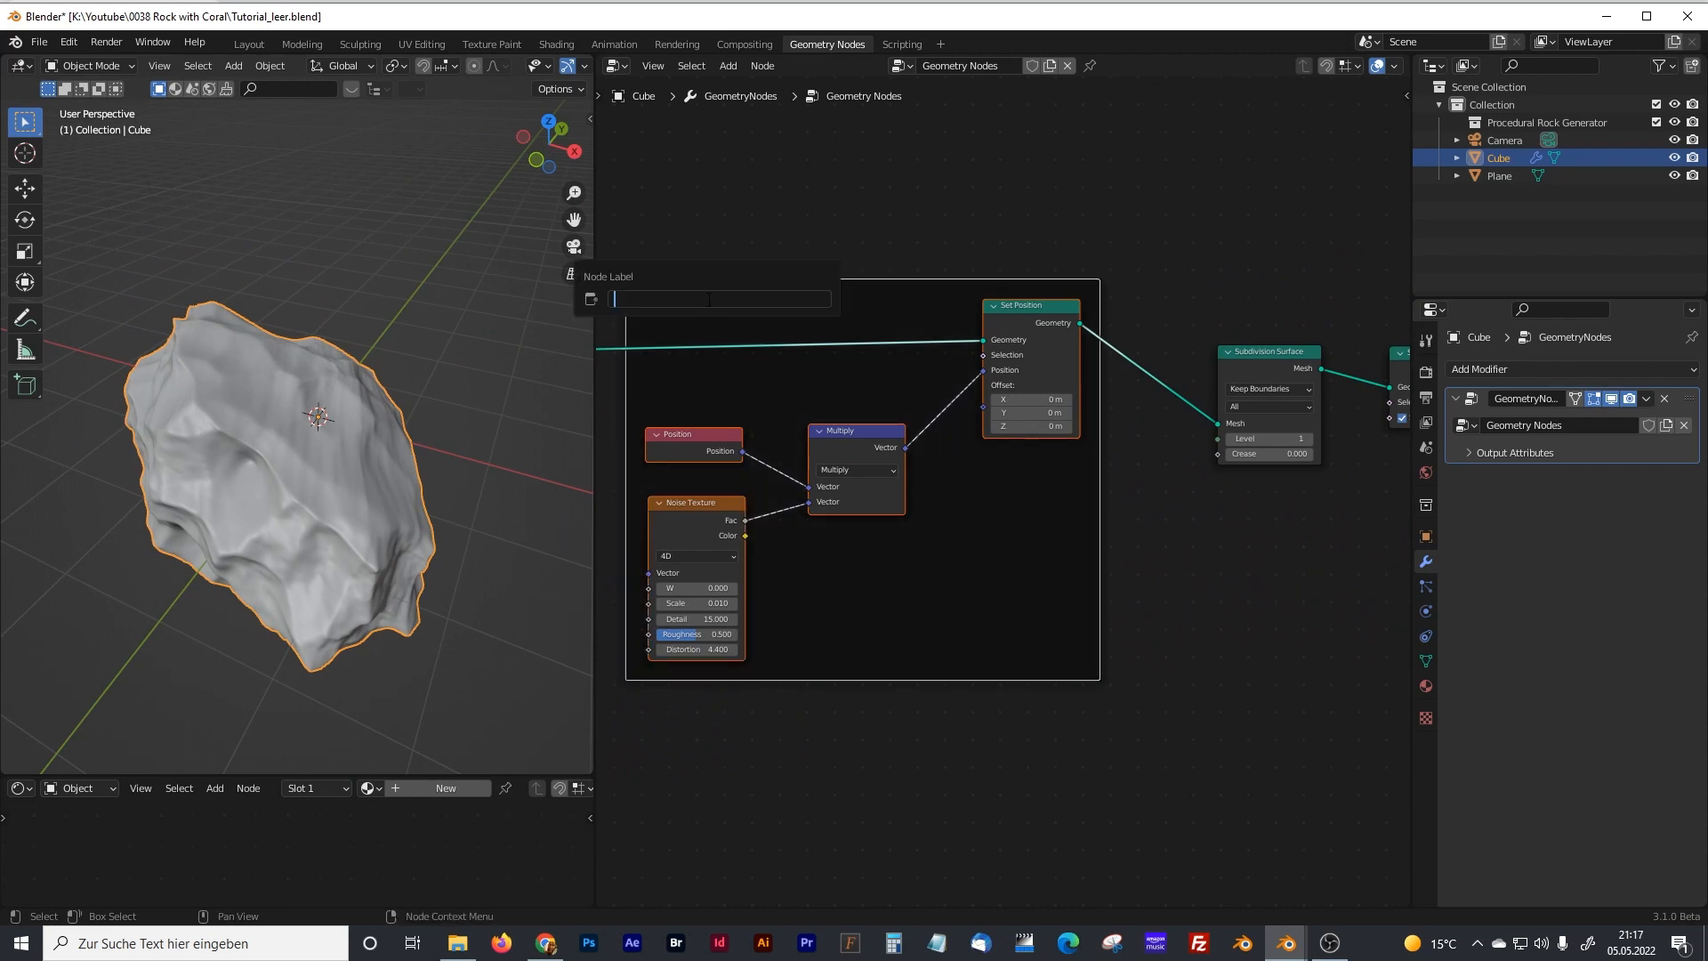
pyautogui.write('Rock Surface Details')
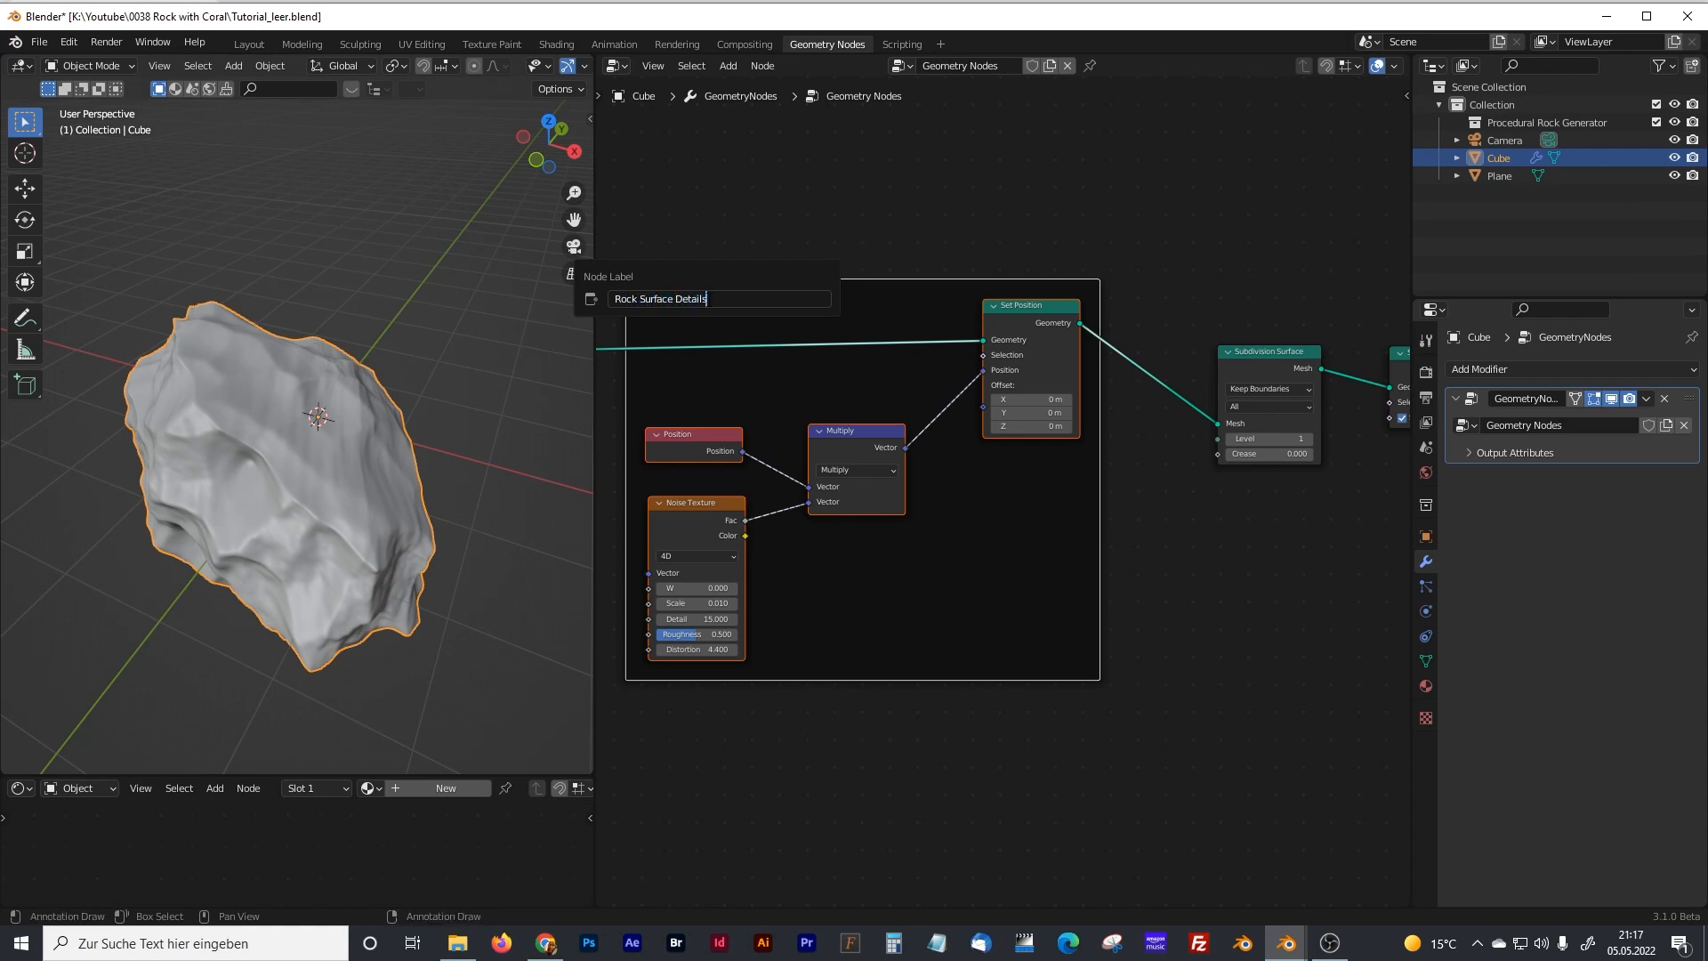
pyautogui.press('Return')
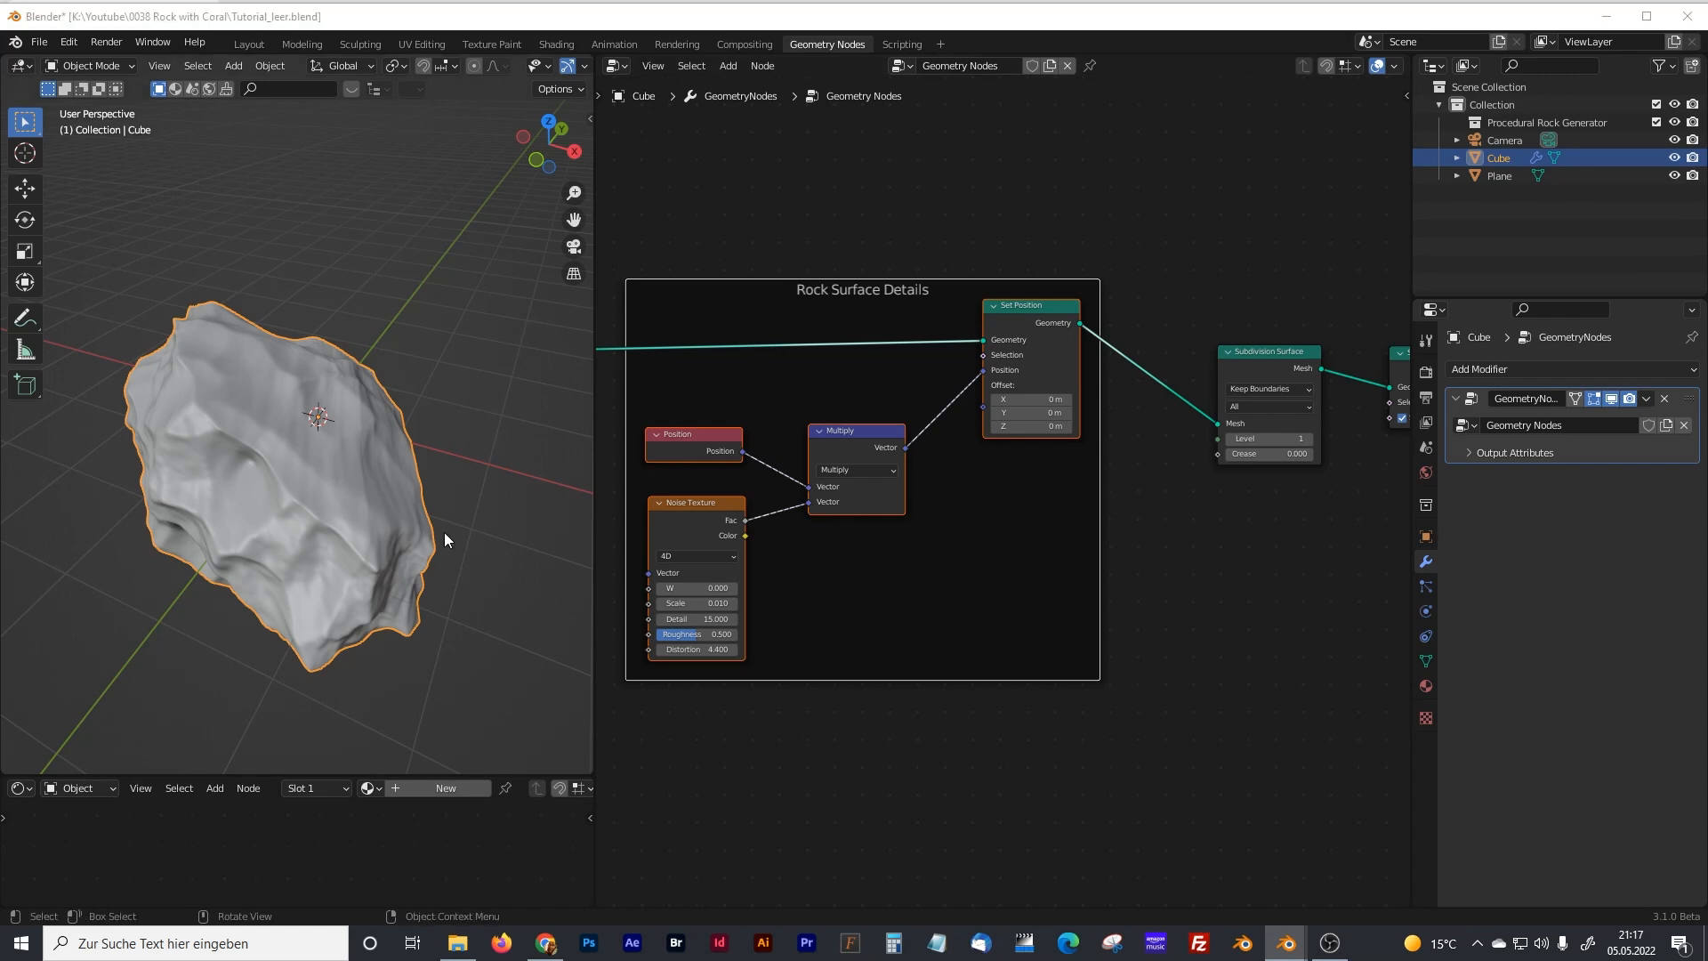
# - Rearrange the Subdivision Surface, Set Shade Smooth and Group Output nodes, leaving a gap before Group Output
pyautogui.moveTo(1252, 478); pyautogui.dragTo(925, 564, button='middle')
pyautogui.moveTo(705, 363); pyautogui.dragTo(1243, 616)
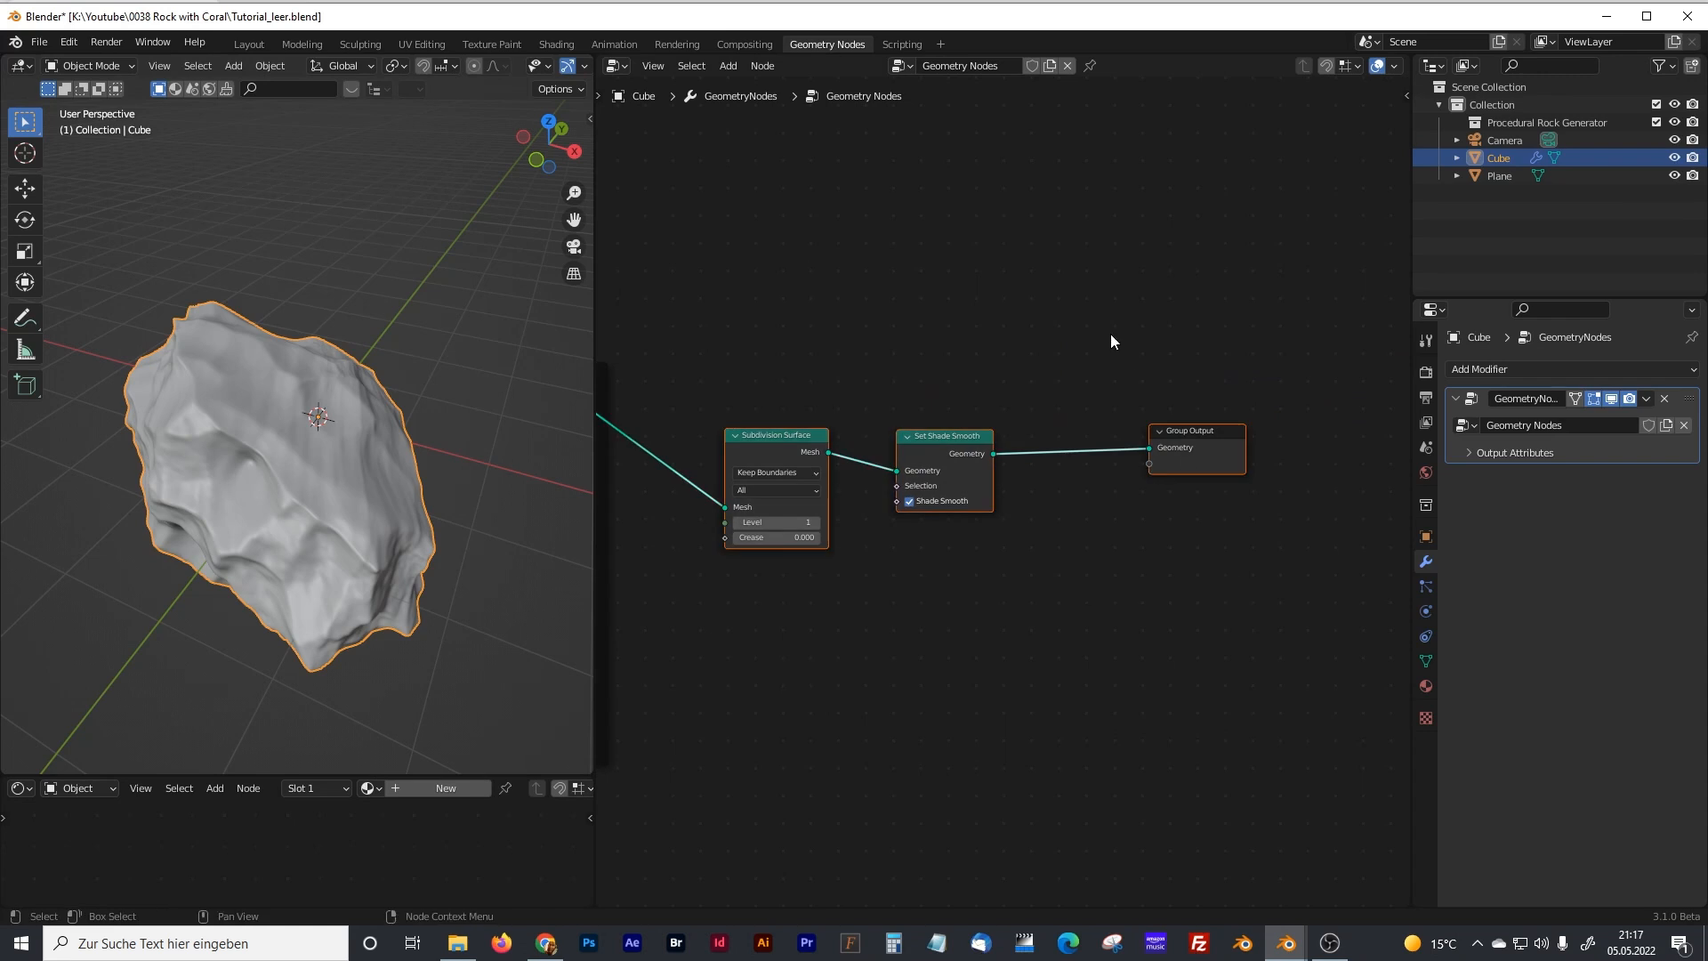
pyautogui.click(756, 421)
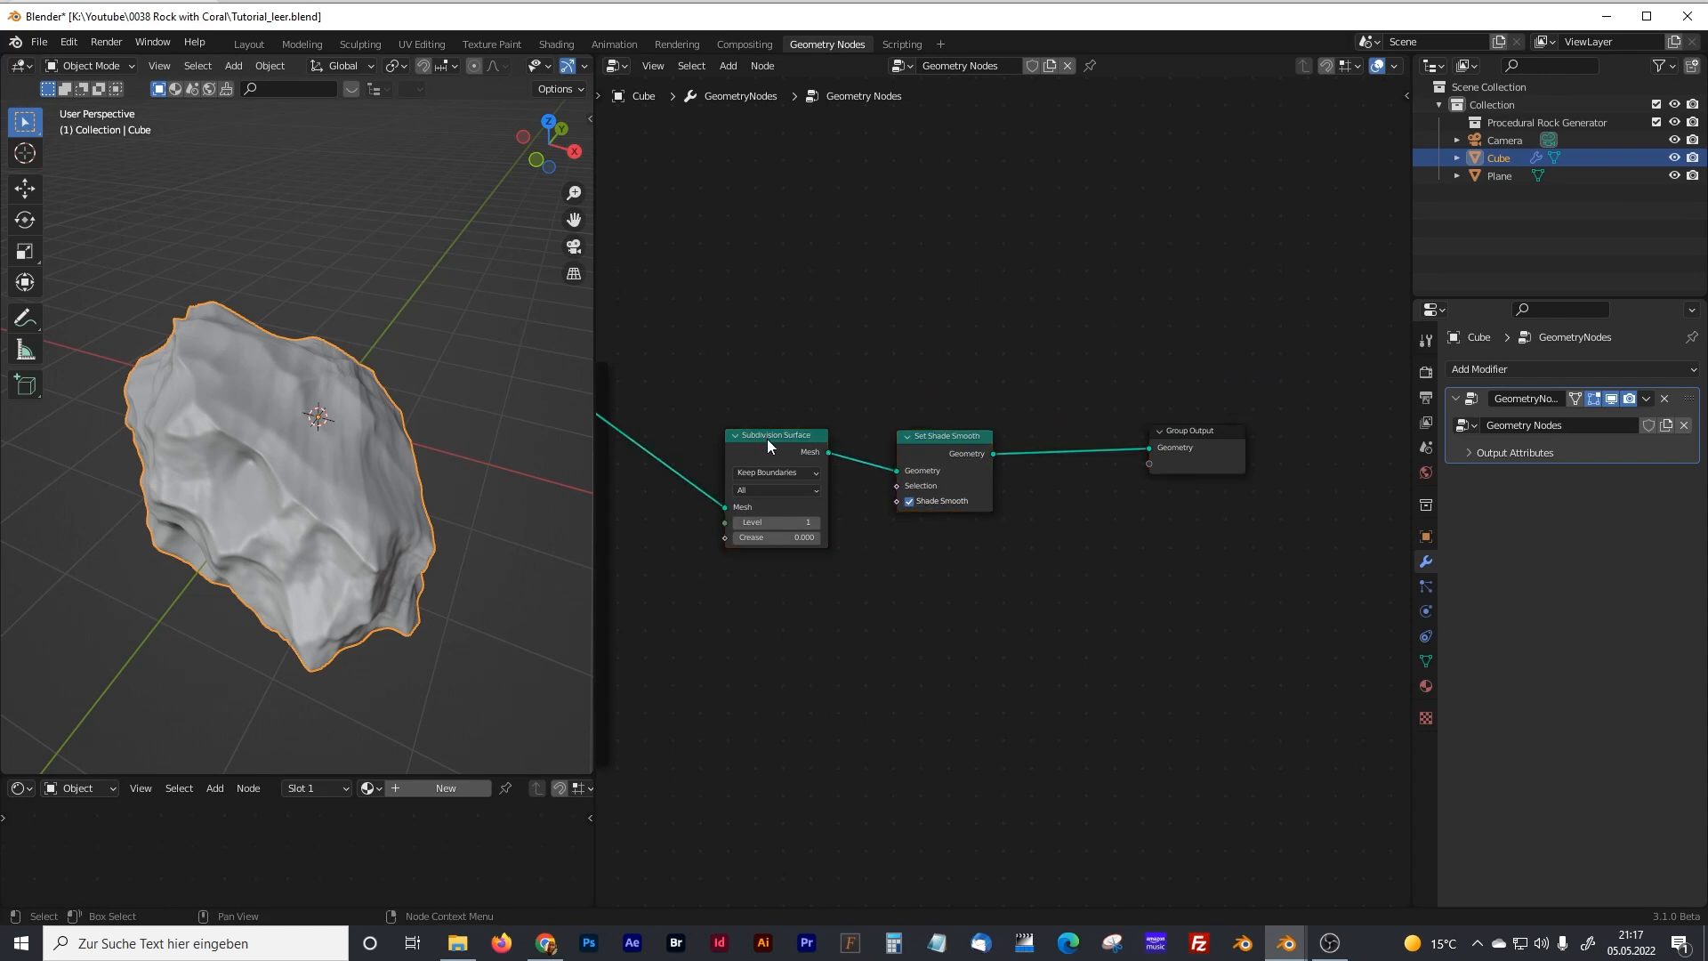
pyautogui.moveTo(767, 440); pyautogui.dragTo(734, 387)
pyautogui.moveTo(945, 448); pyautogui.dragTo(955, 401)
pyautogui.keyDown('shift'); pyautogui.moveTo(1042, 551); pyautogui.dragTo(937, 563, button='middle'); pyautogui.keyUp('shift')
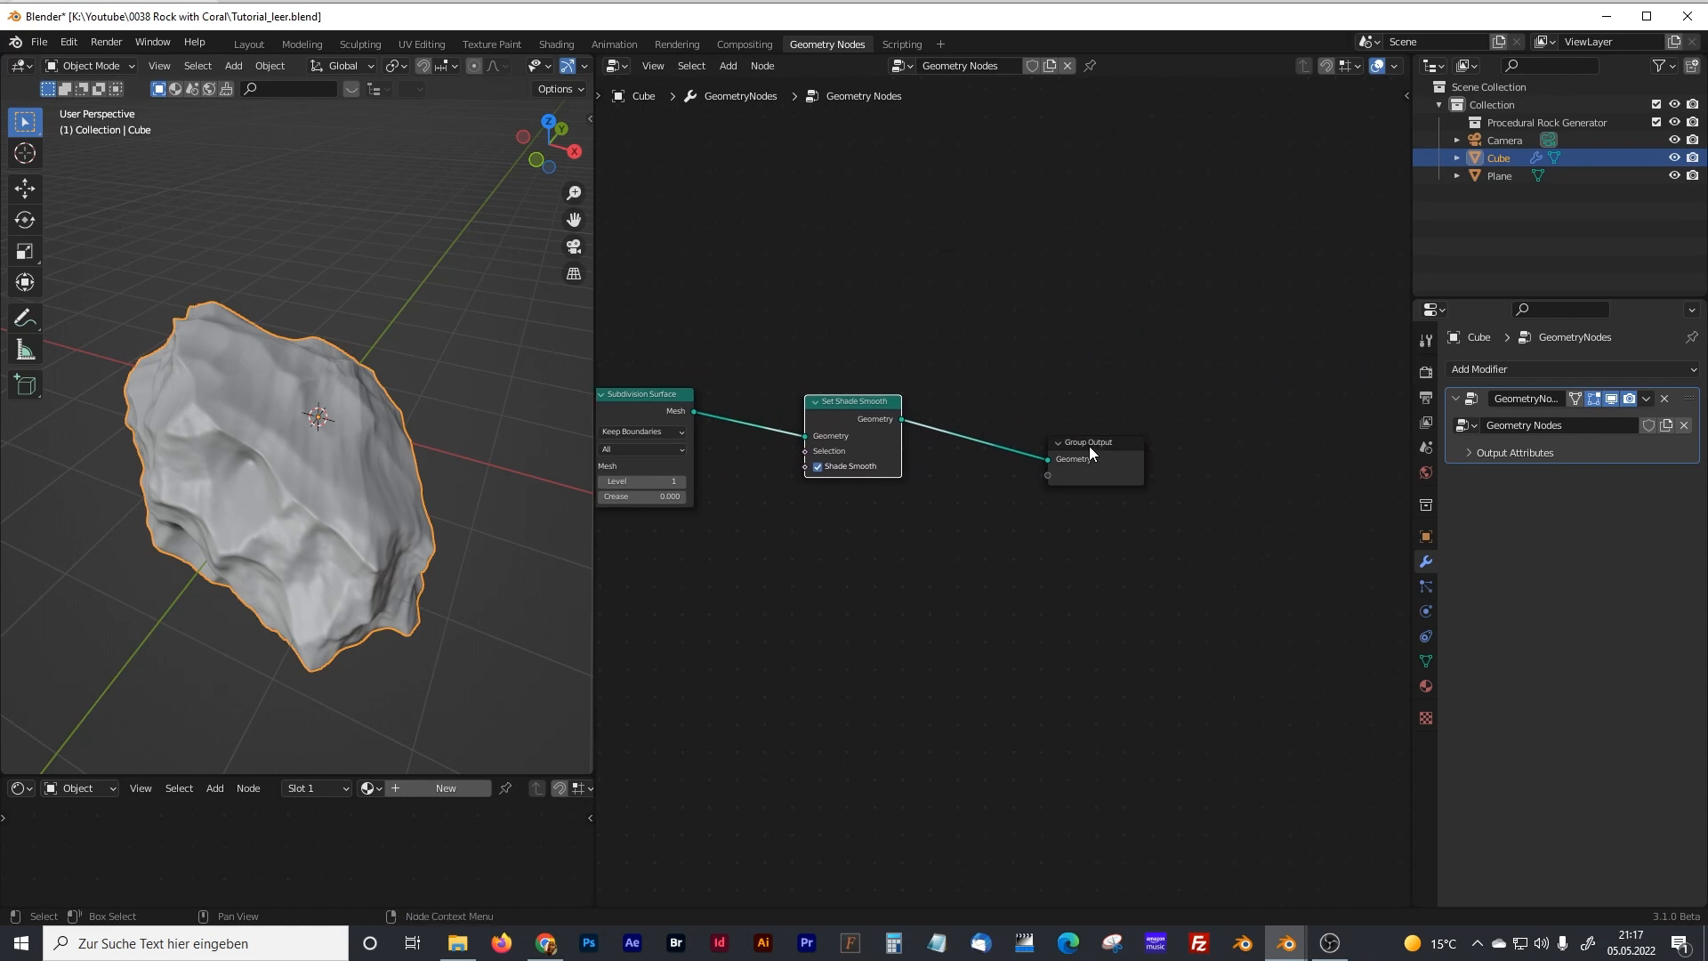
pyautogui.moveTo(1088, 446); pyautogui.dragTo(1264, 416)
# - Insert a Set Material node between Set Shade Smooth and Group Output, and move Set Shade Smooth closer to Subdivision Surface
pyautogui.hotkey('shift', 'a')
pyautogui.click(996, 507)
pyautogui.write('s')
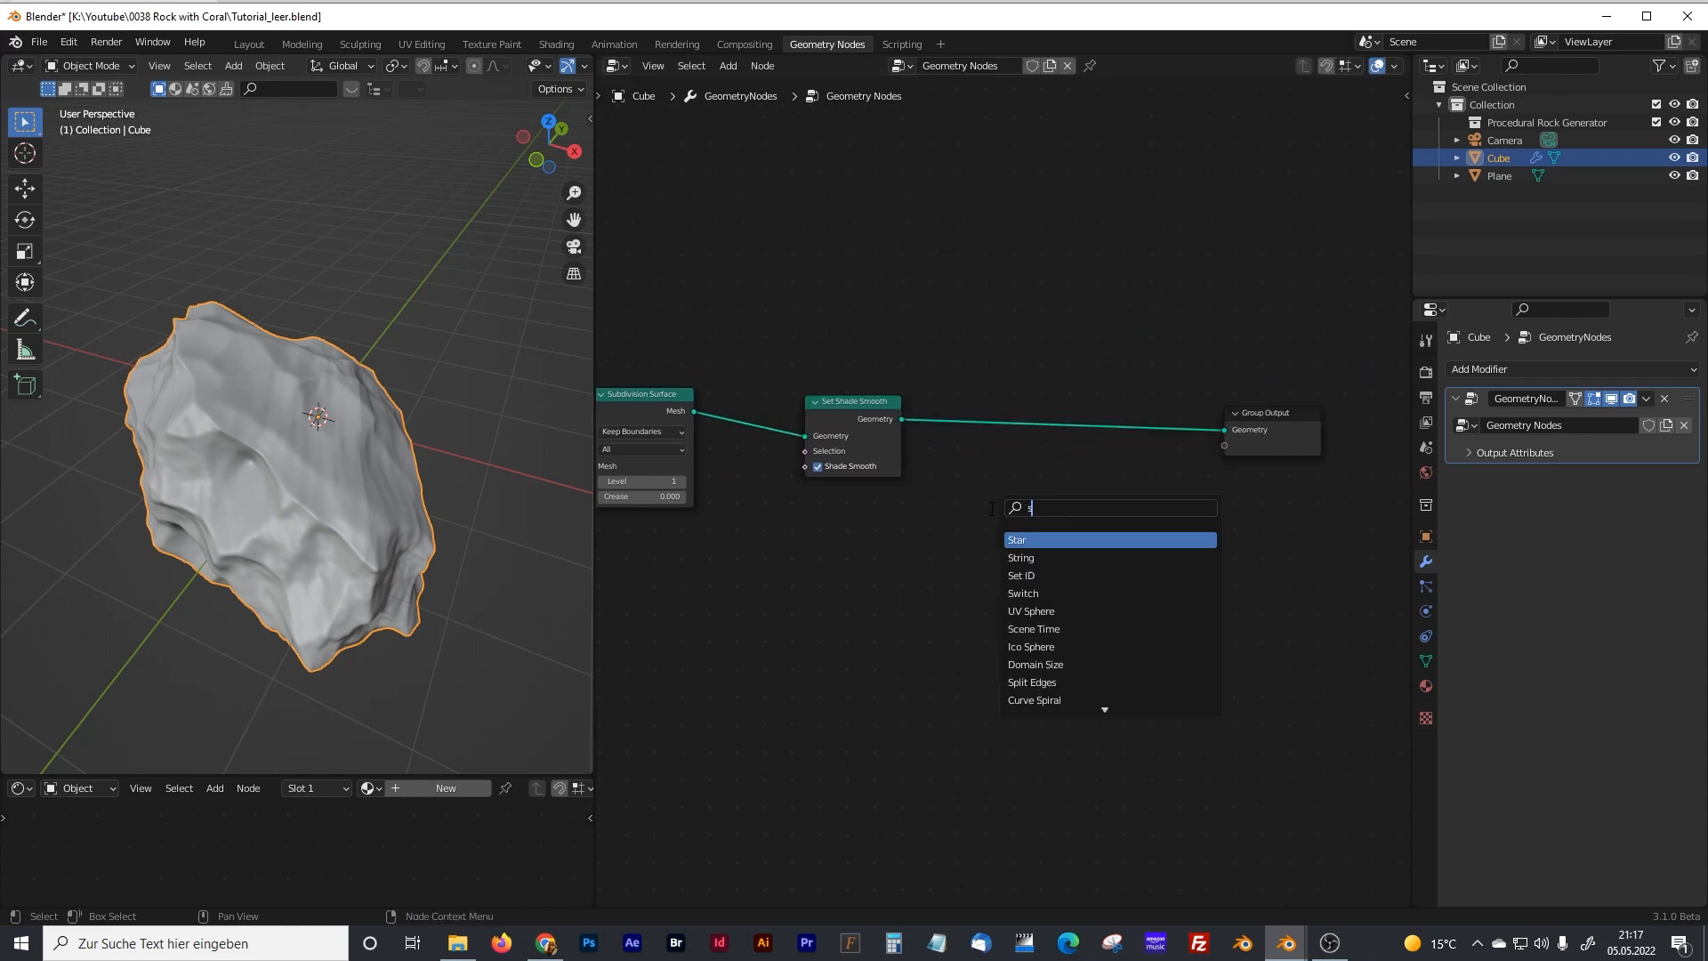
pyautogui.write('et mat')
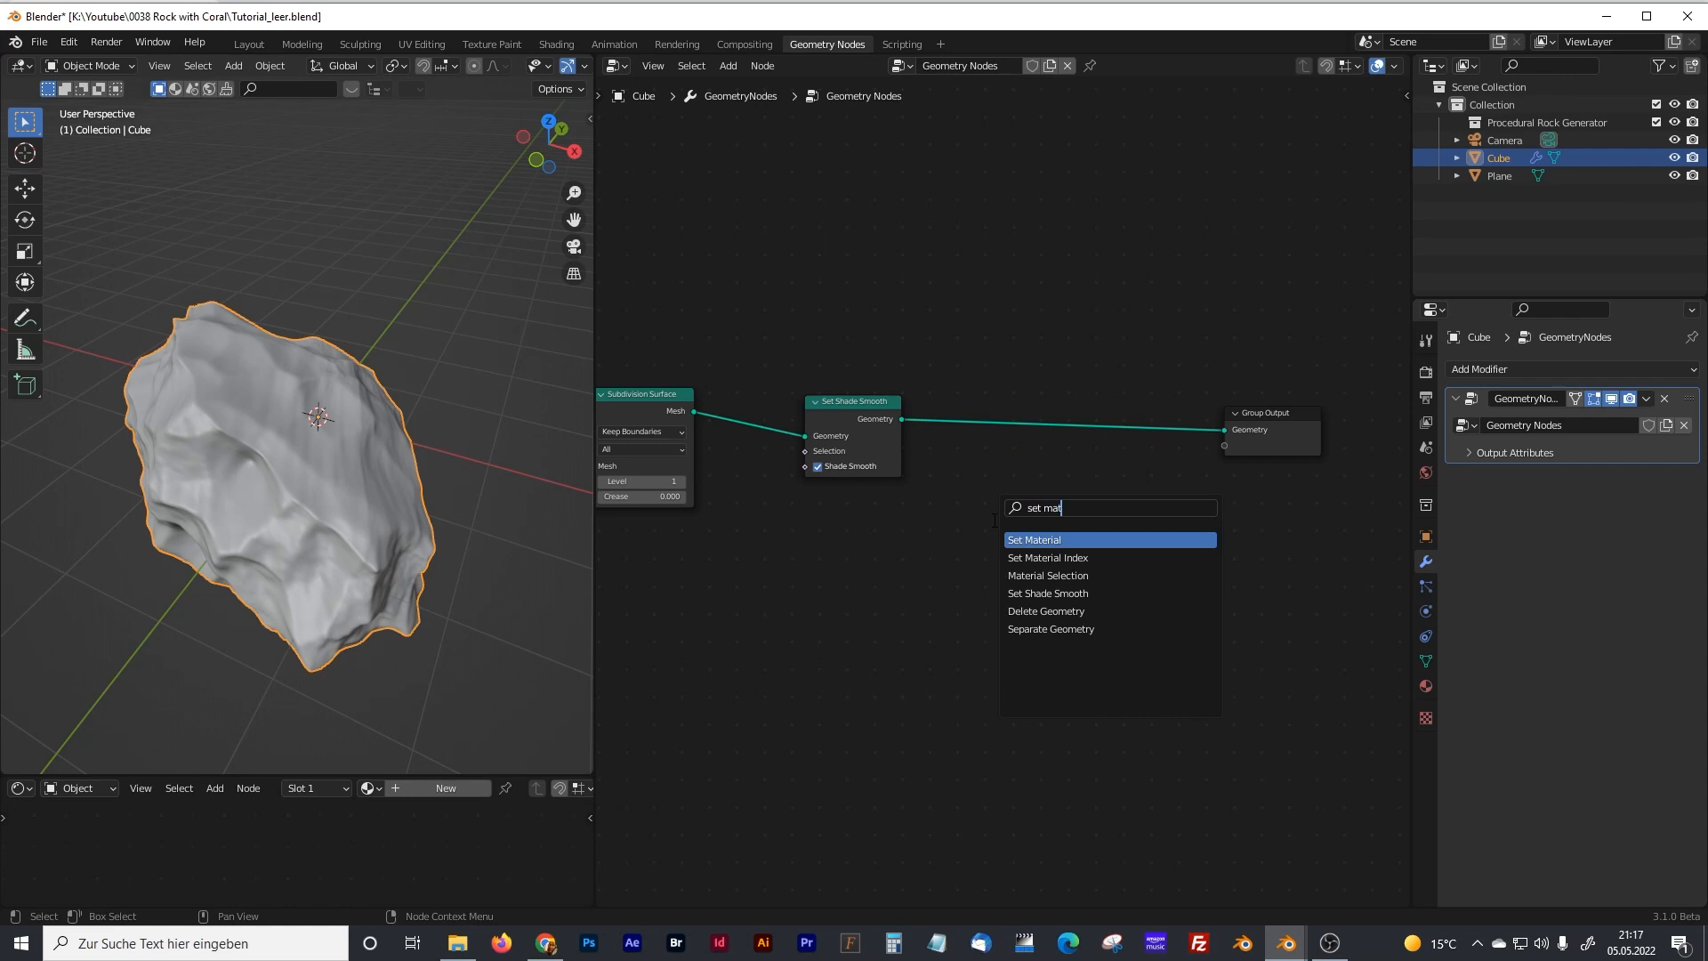
pyautogui.click(1040, 540)
pyautogui.click(1114, 444)
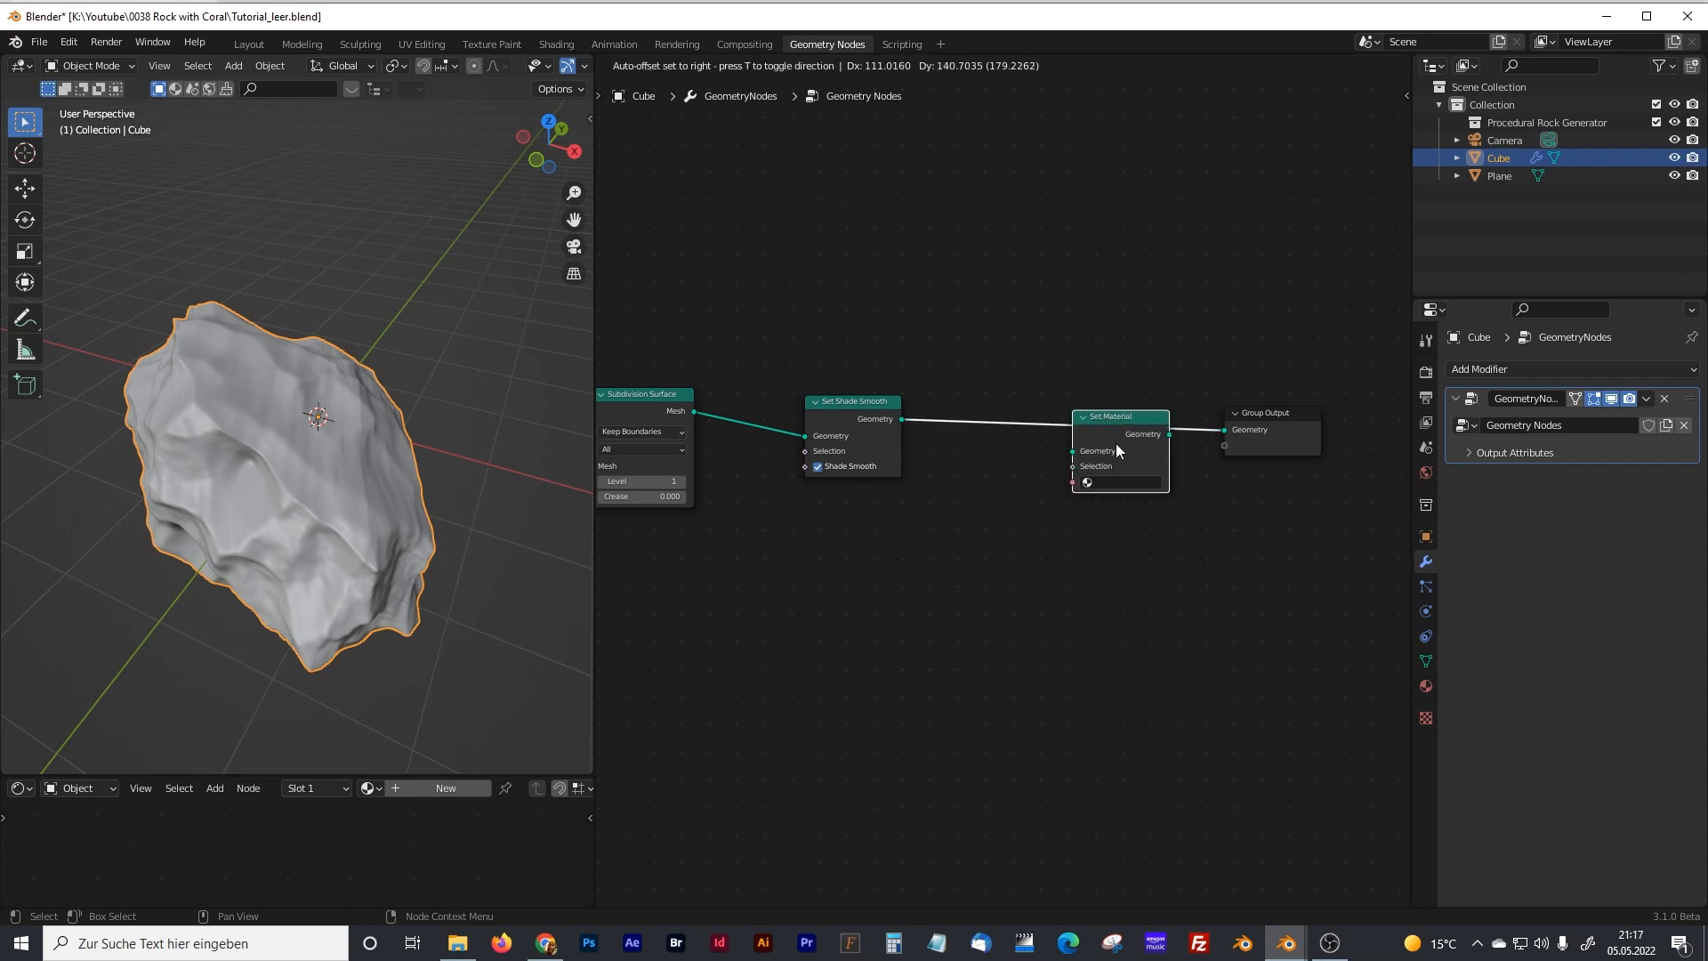
pyautogui.moveTo(869, 404); pyautogui.dragTo(829, 405)
pyautogui.click(934, 494)
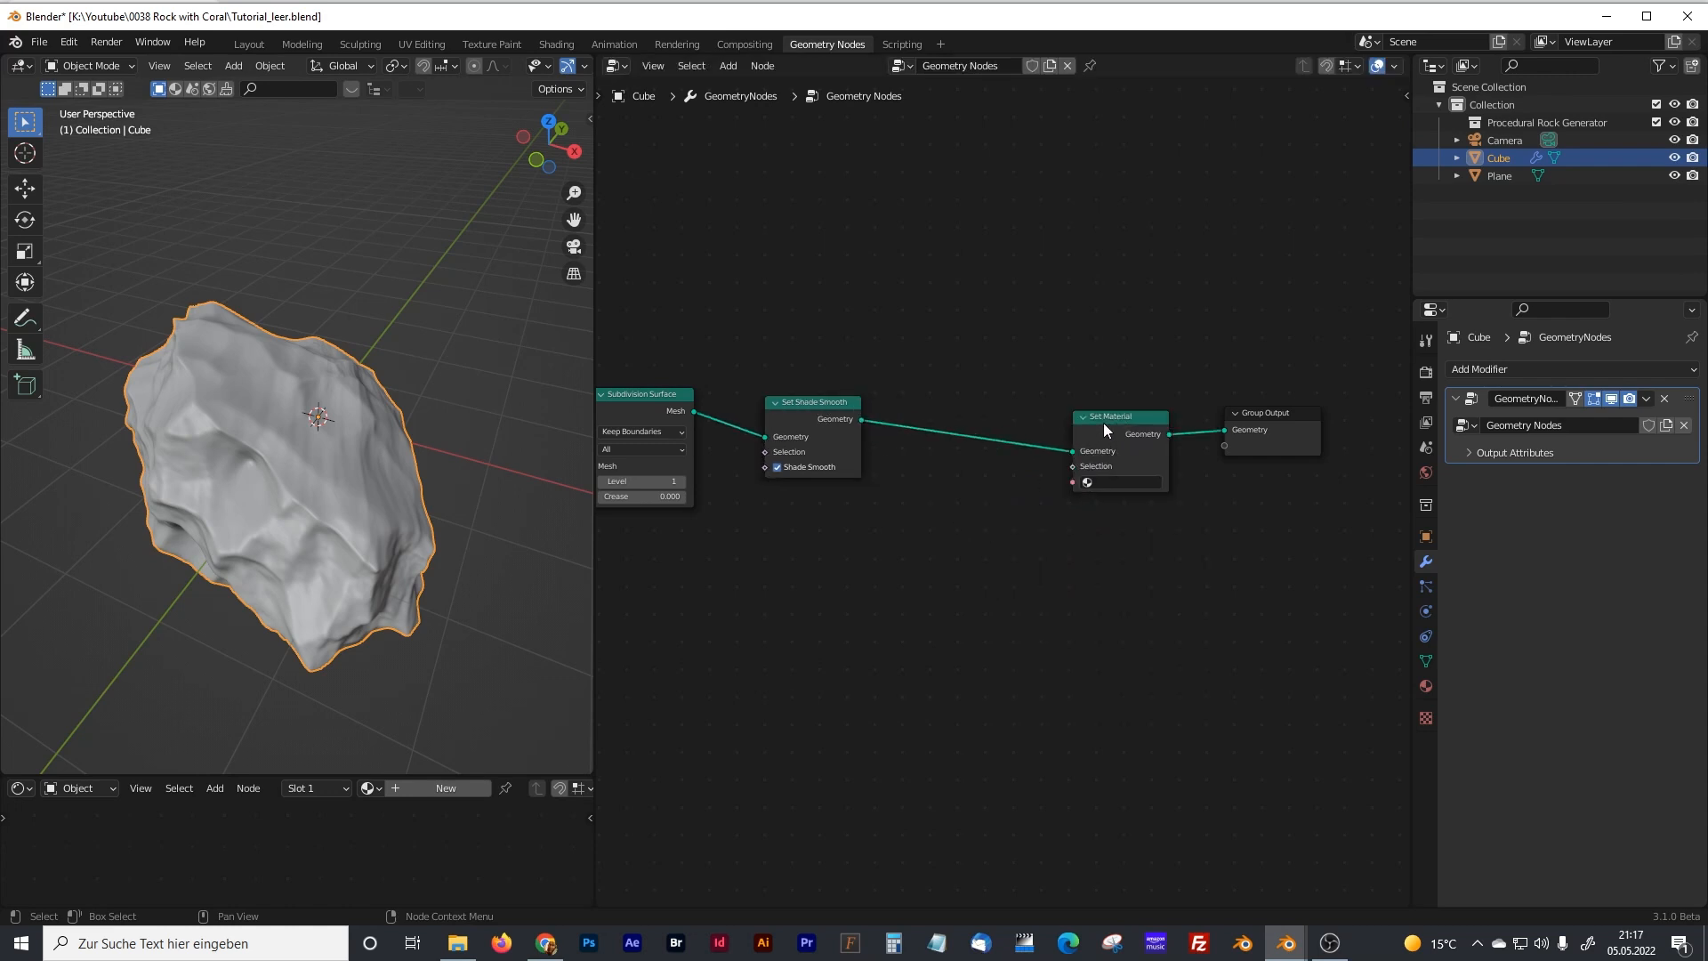
# - Assign the Procedural Stone.001 material to the rock in the Set Material node
pyautogui.moveTo(1103, 423); pyautogui.dragTo(1100, 407)
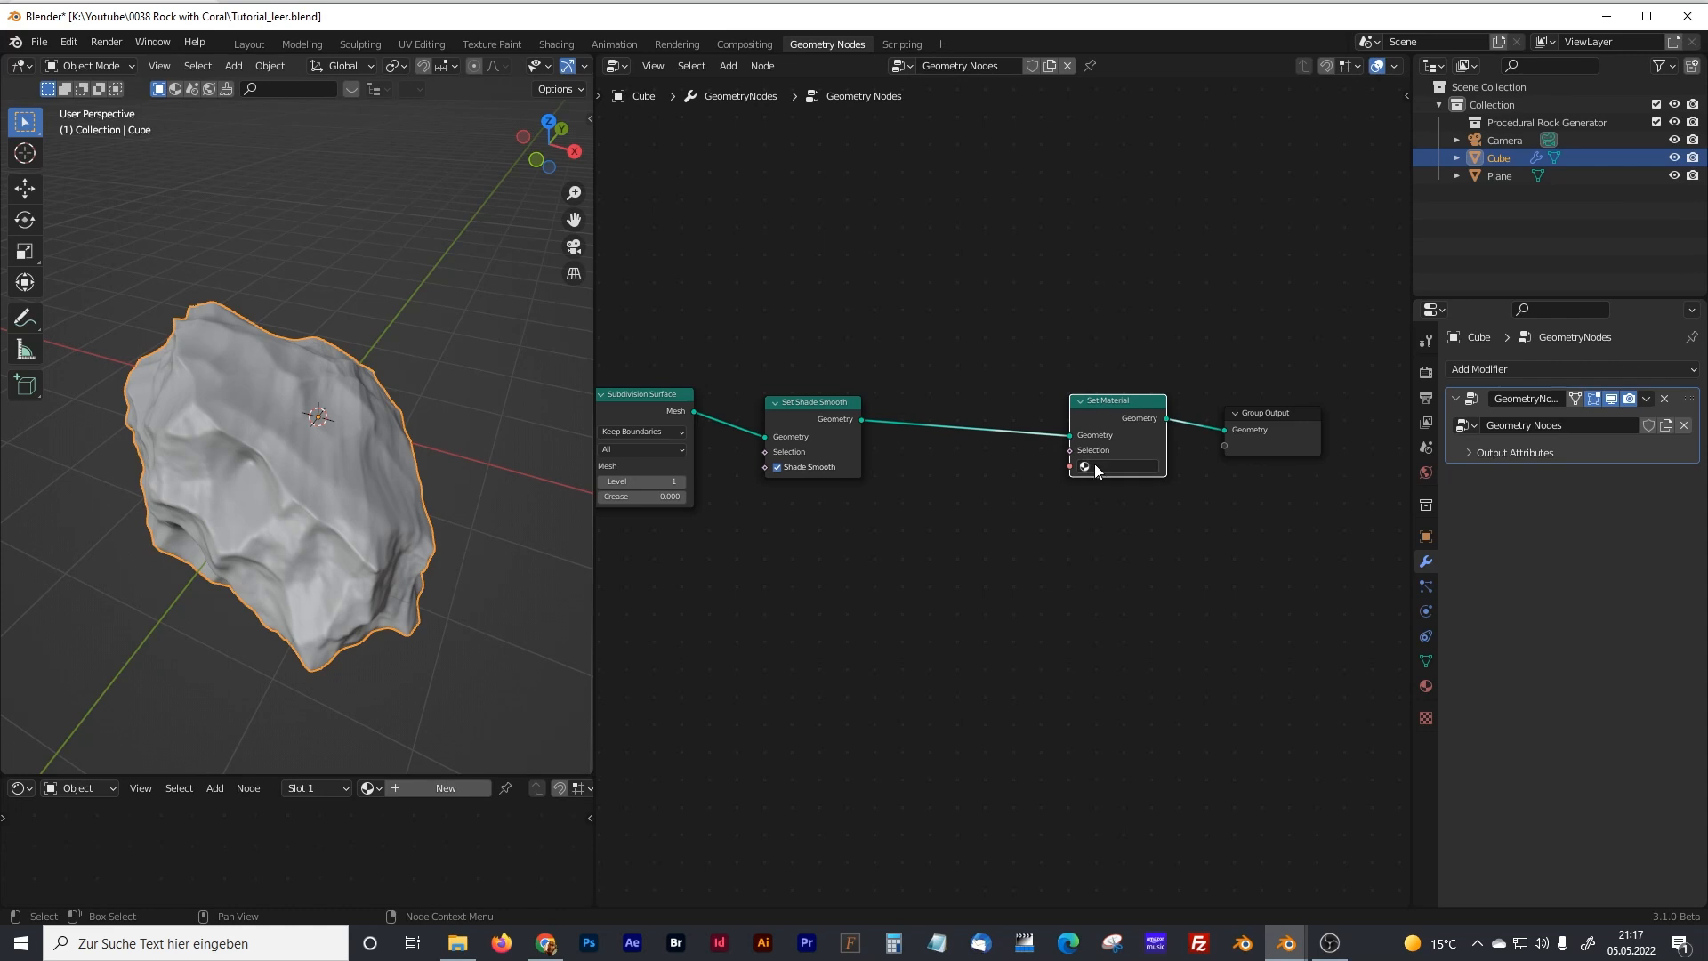
pyautogui.moveTo(593, 356); pyautogui.dragTo(558, 374)
pyautogui.scroll(1, 971, 476)
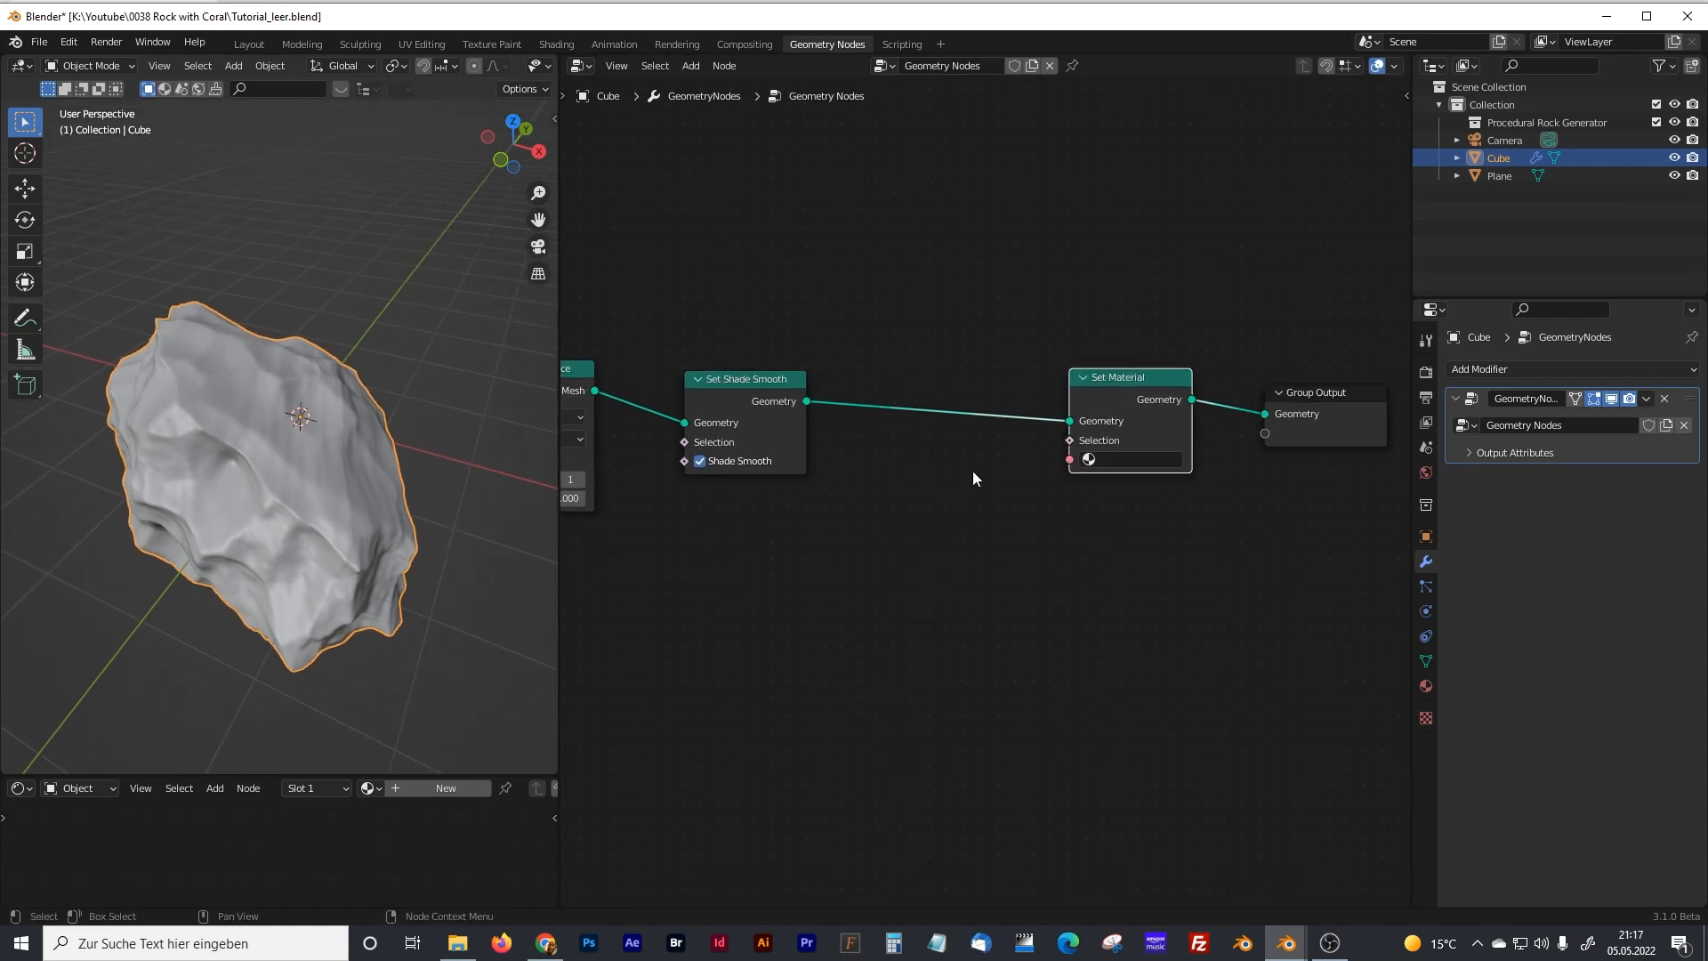
pyautogui.scroll(2, 1114, 569)
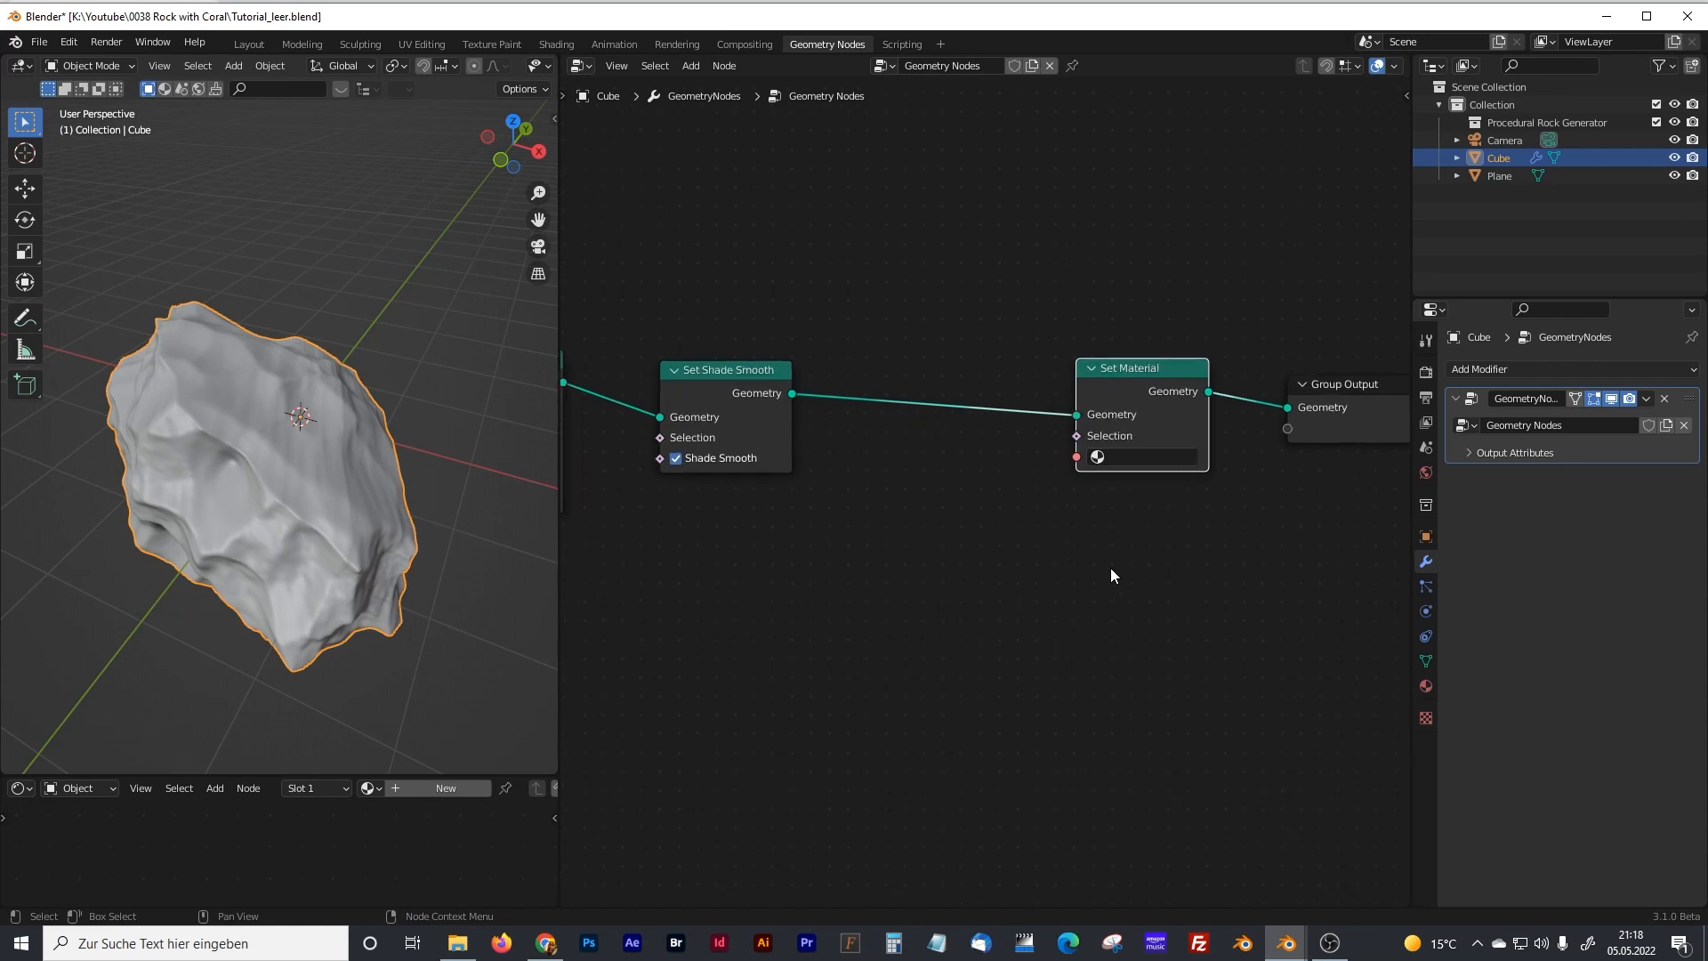
pyautogui.moveTo(1118, 569); pyautogui.dragTo(881, 574, button='middle')
pyautogui.click(936, 443)
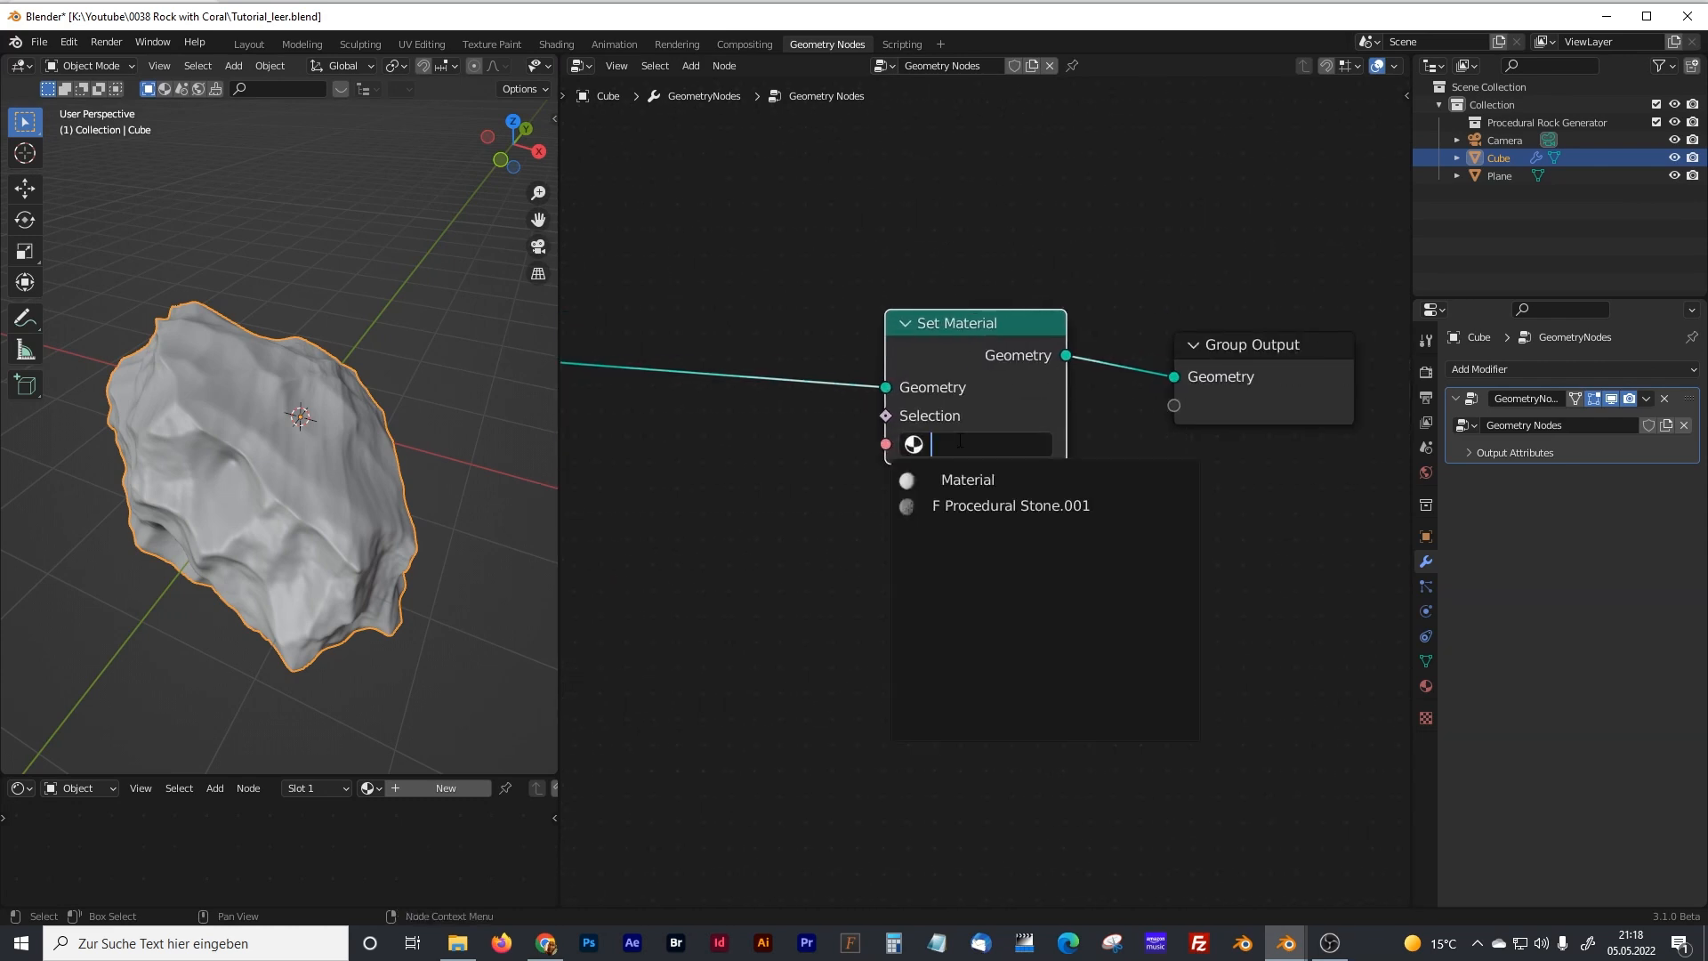
pyautogui.click(993, 507)
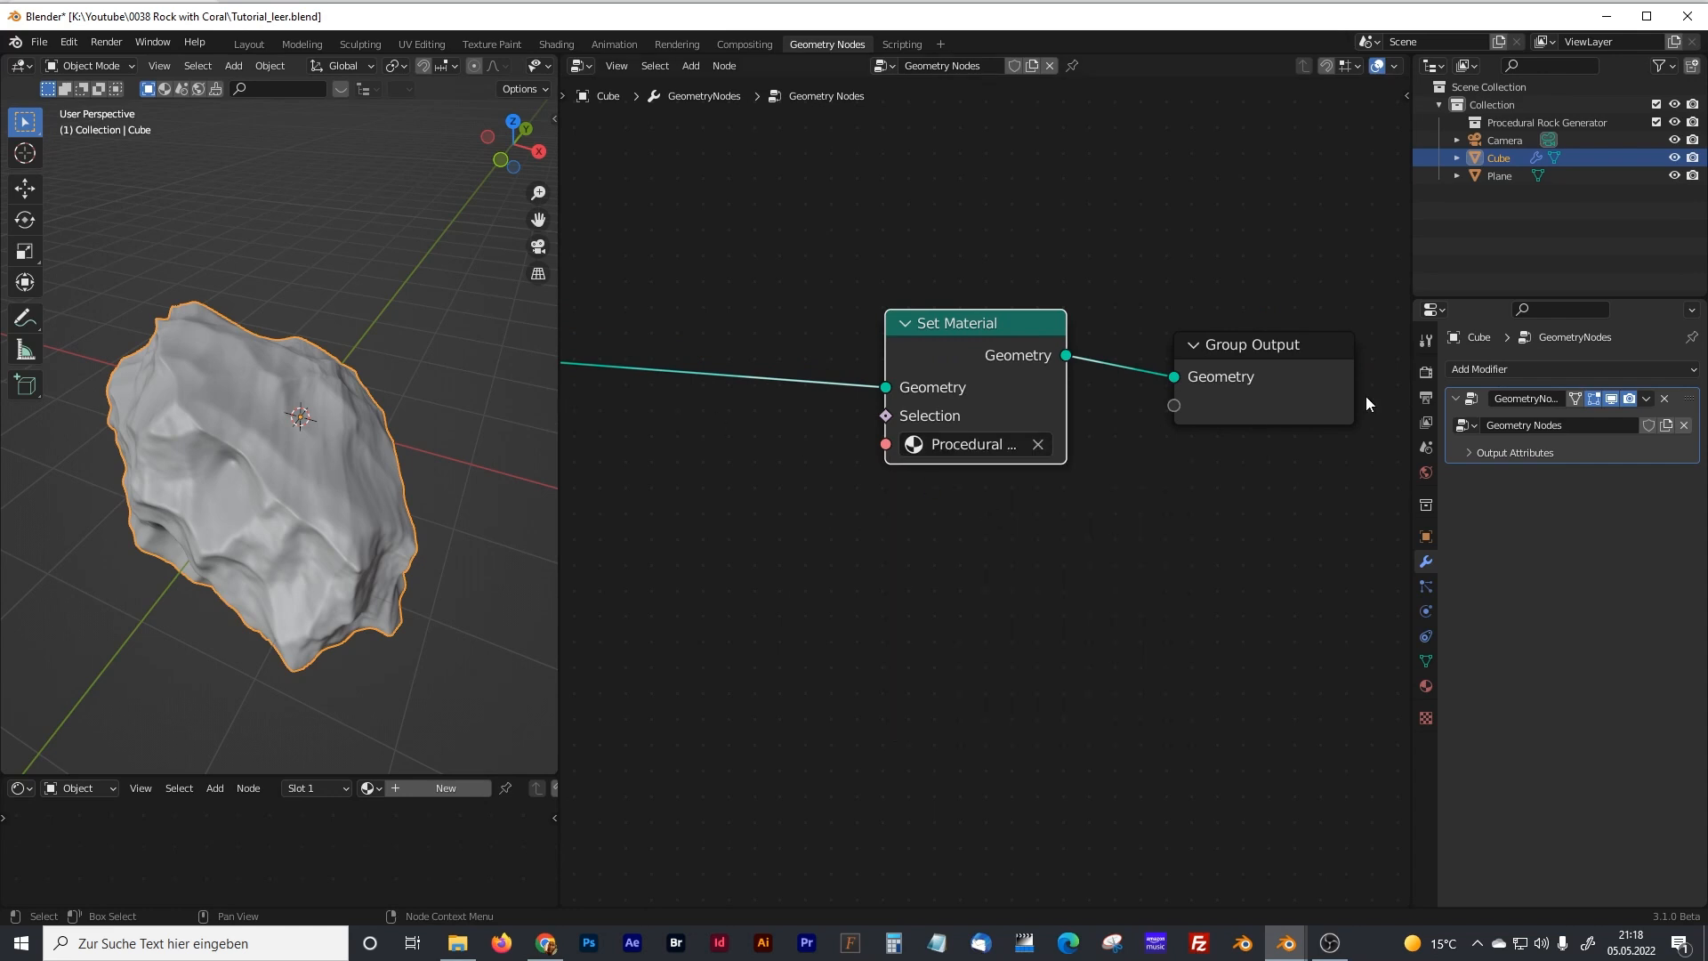
# - Select the Plane and enlarge the Shader Editor to show the start of its Procedural Stone.001 node tree
pyautogui.click(1513, 177)
pyautogui.moveTo(558, 354); pyautogui.dragTo(1128, 374)
pyautogui.moveTo(854, 774); pyautogui.dragTo(845, 167)
pyautogui.scroll(4, 836, 354)
pyautogui.moveTo(566, 448); pyautogui.dragTo(906, 458, button='middle')
pyautogui.scroll(6, 774, 467)
pyautogui.moveTo(523, 449); pyautogui.dragTo(671, 466, button='middle')
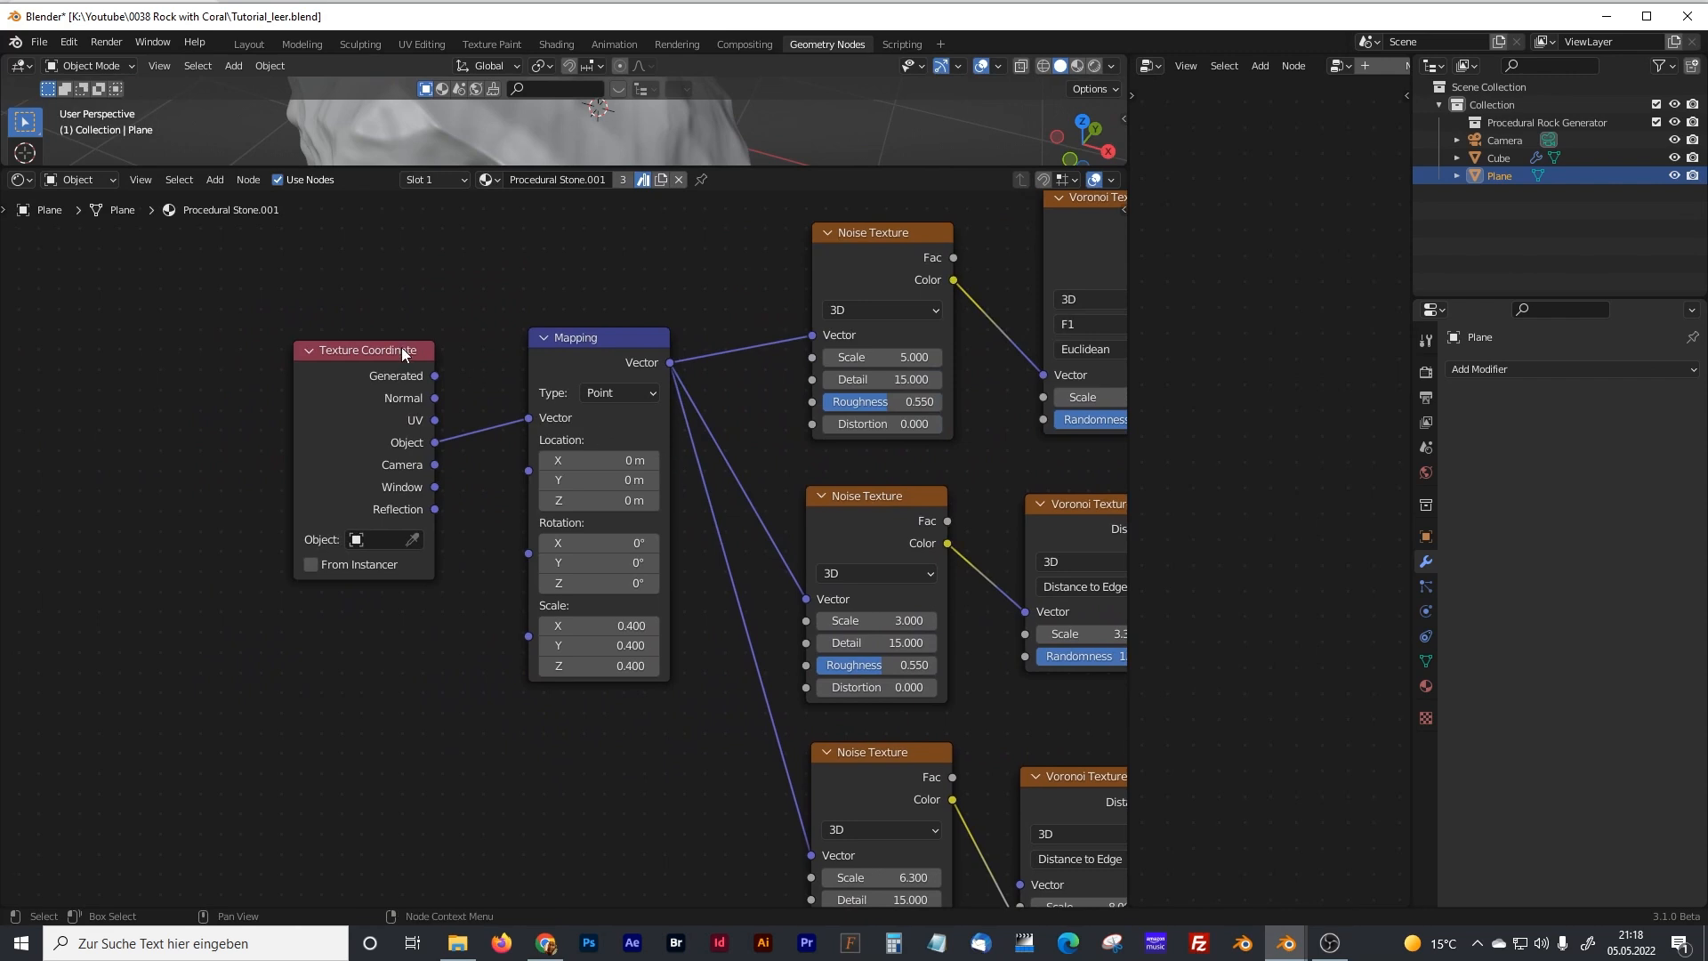
# - Reposition the Texture Coordinate node beside Mapping and nudge the uppermost Noise Texture and Voronoi Texture nodes
pyautogui.moveTo(402, 347); pyautogui.dragTo(419, 323)
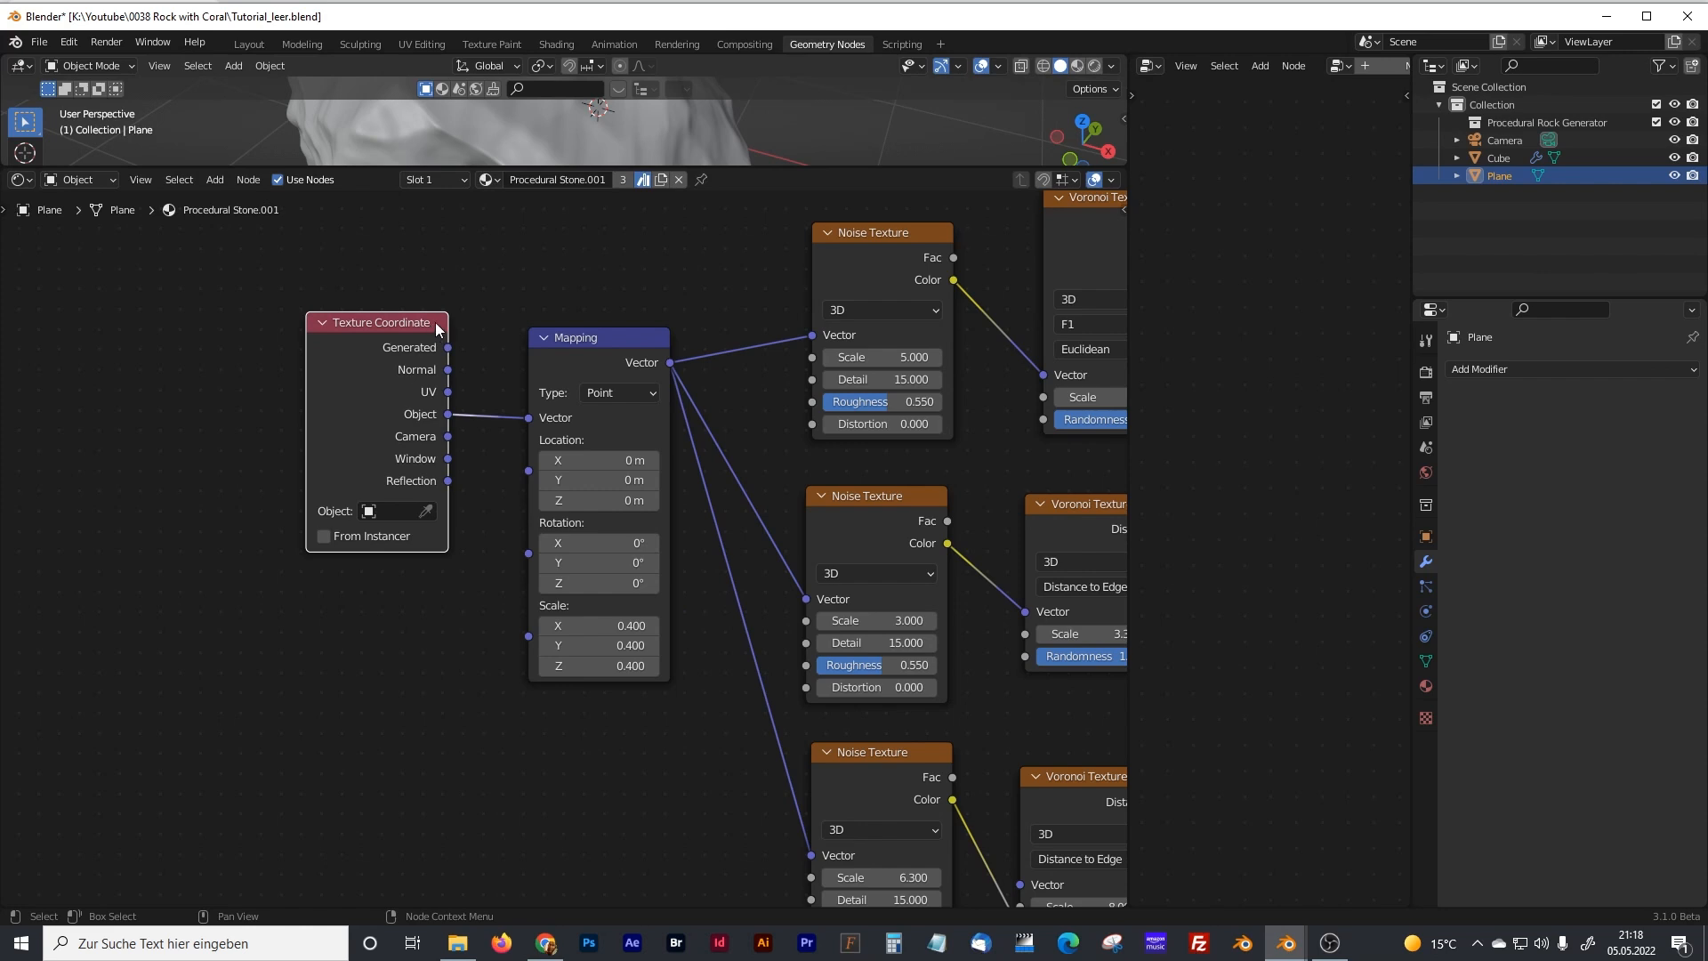
pyautogui.moveTo(402, 319); pyautogui.dragTo(397, 339)
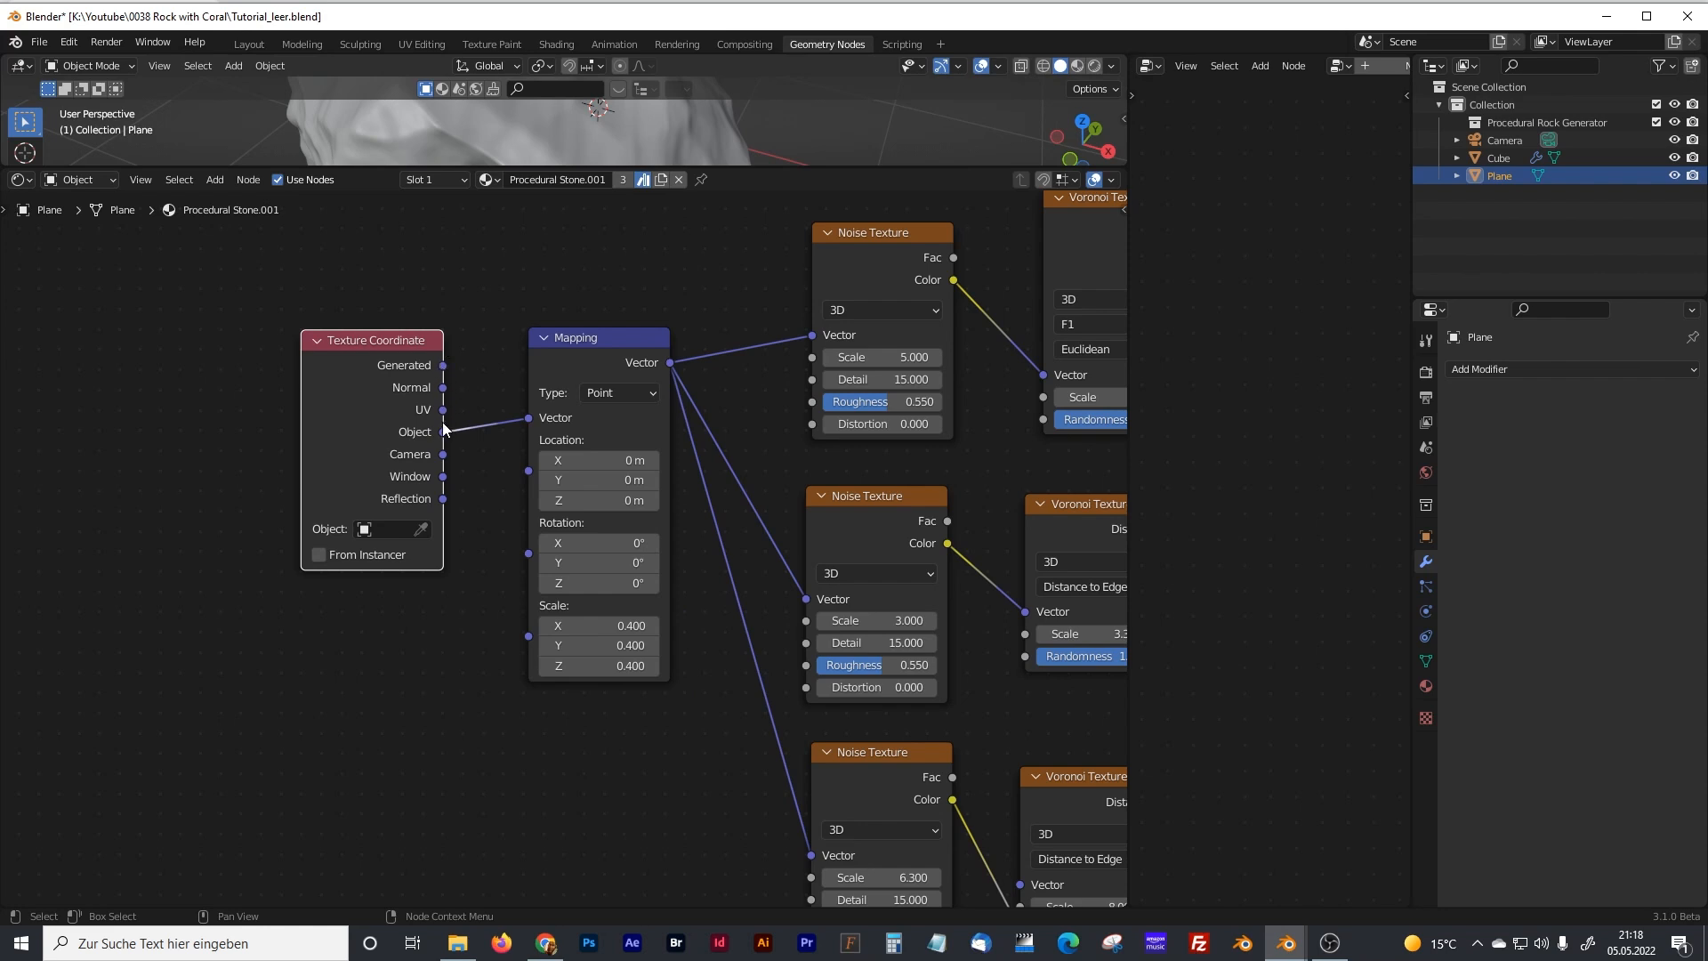
pyautogui.moveTo(406, 352); pyautogui.dragTo(409, 337)
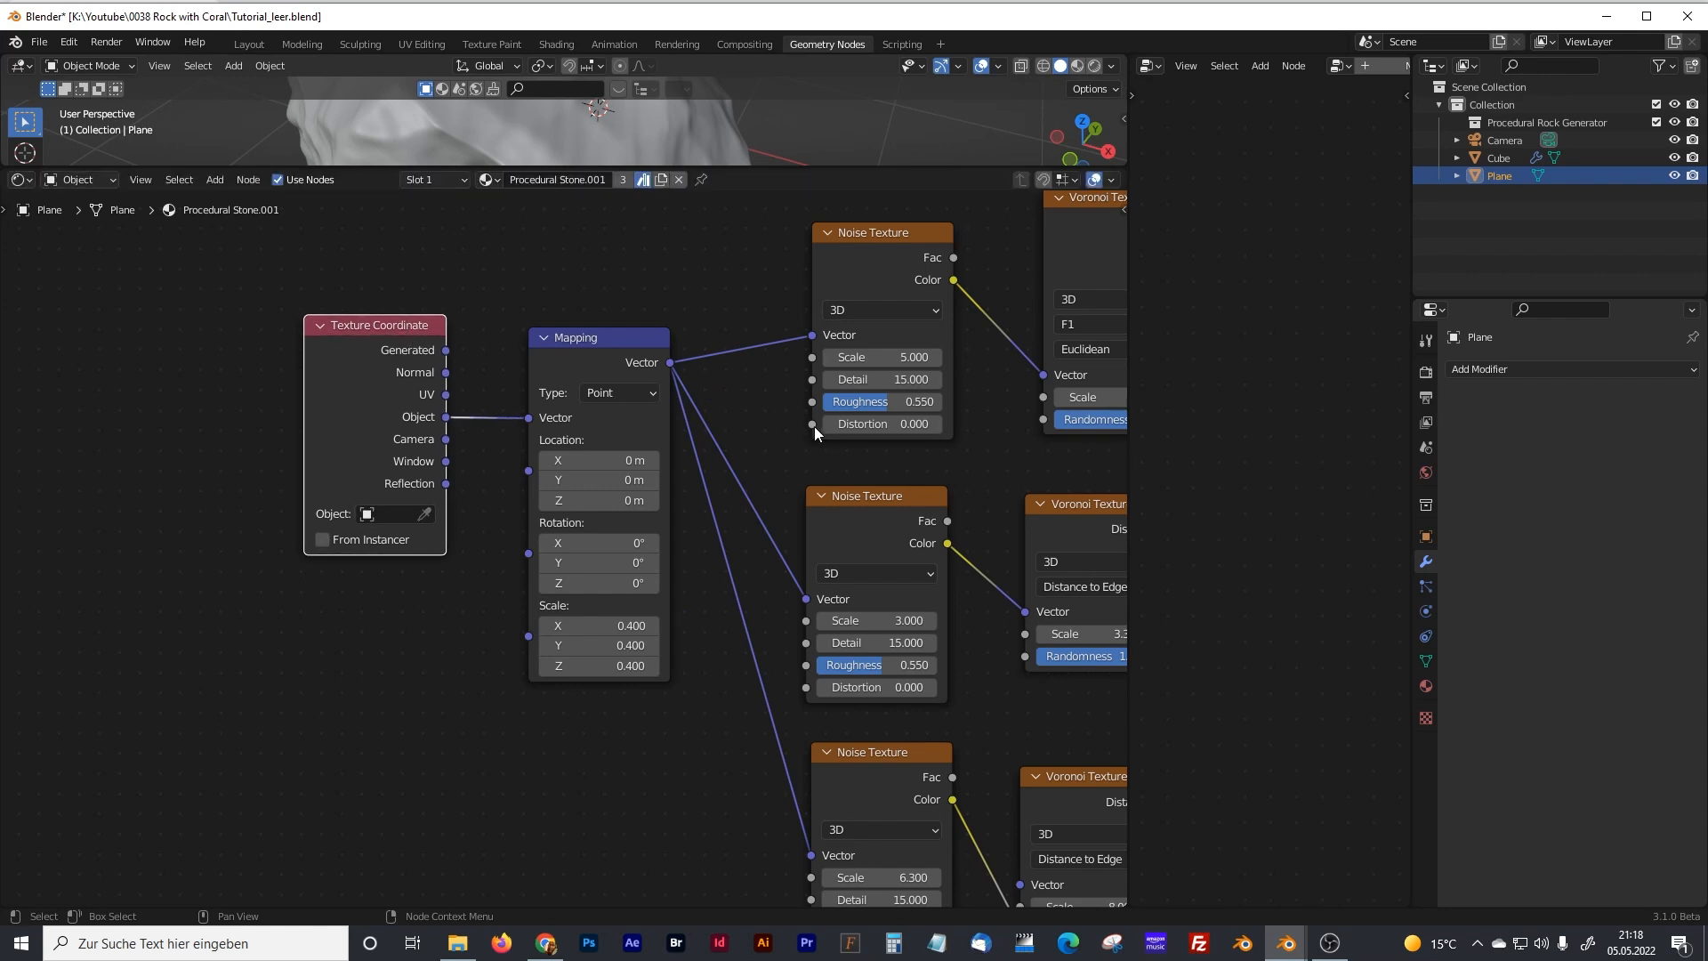
pyautogui.moveTo(861, 443); pyautogui.dragTo(738, 455, button='middle')
pyautogui.scroll(-1, 738, 455)
pyautogui.scroll(-6, 740, 458)
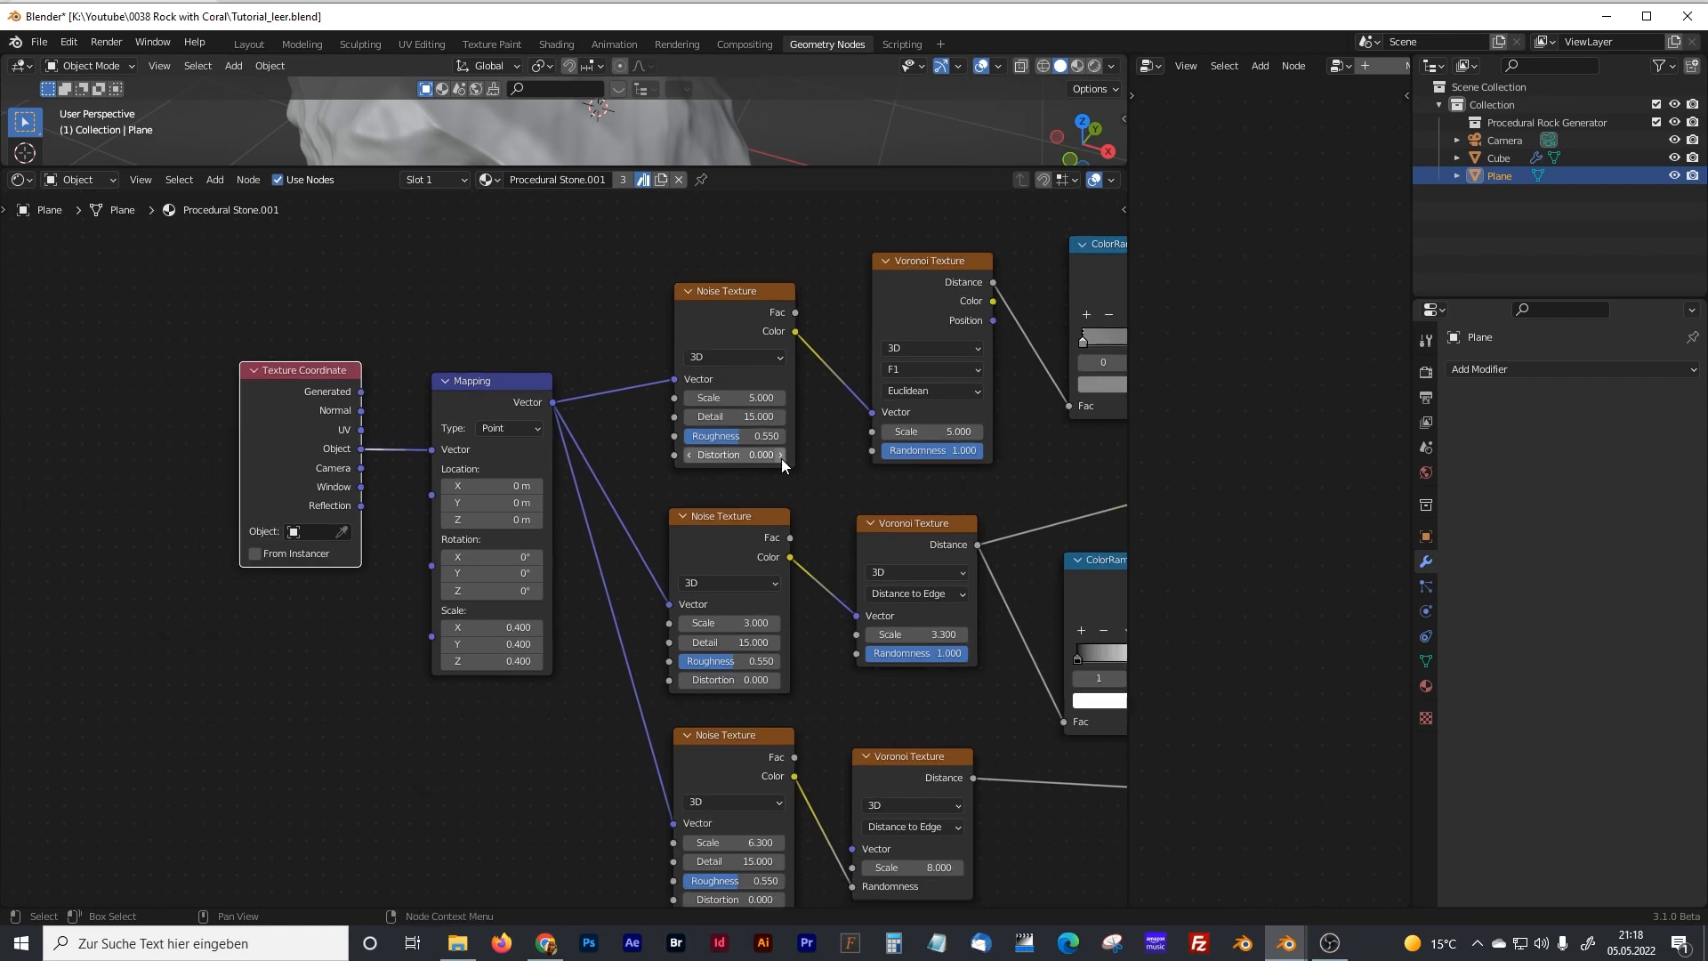
pyautogui.moveTo(945, 485); pyautogui.dragTo(584, 455, button='middle')
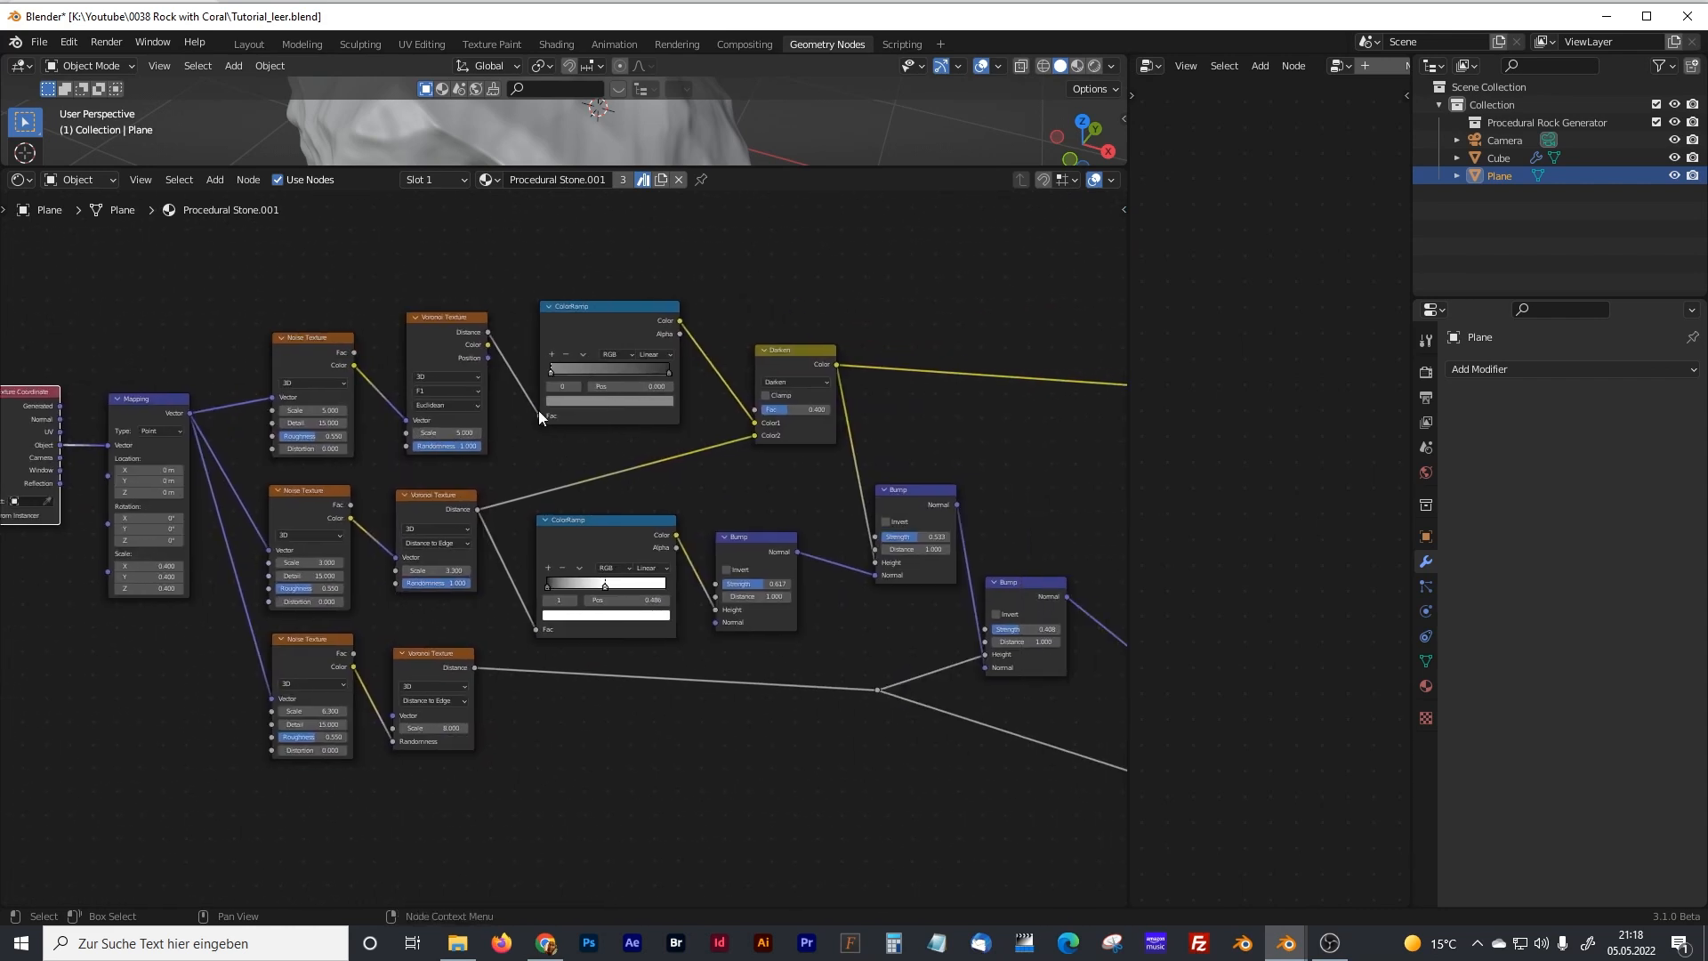
pyautogui.moveTo(450, 320); pyautogui.dragTo(441, 324)
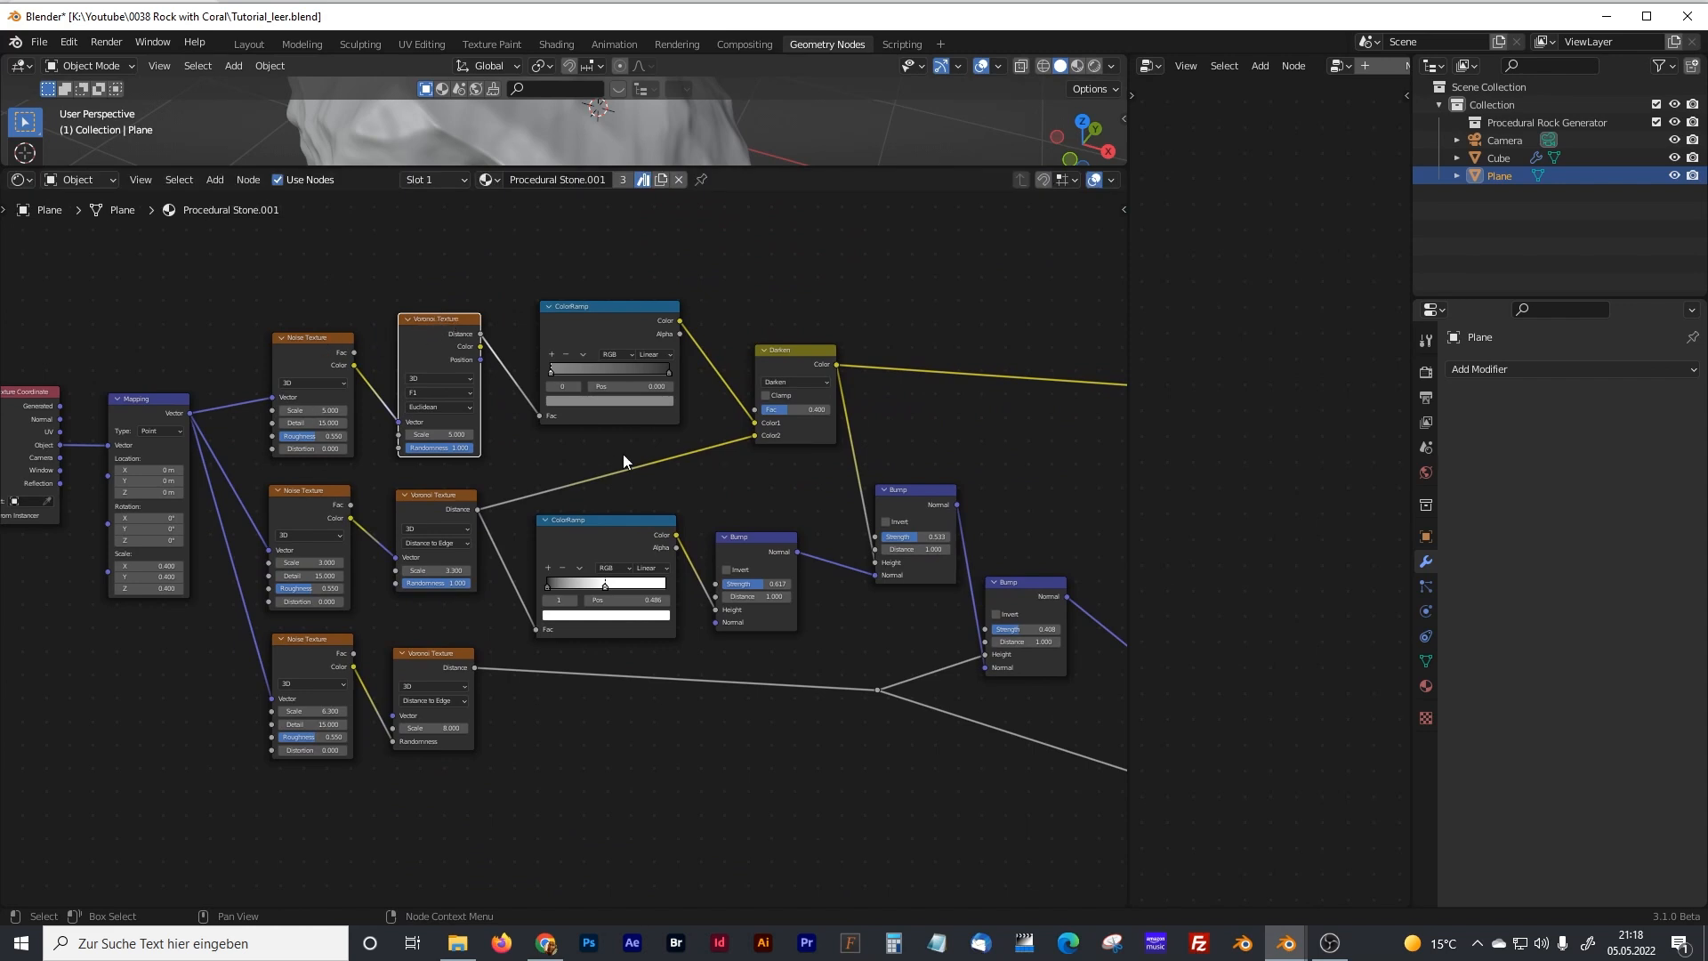
pyautogui.moveTo(323, 340); pyautogui.dragTo(318, 338)
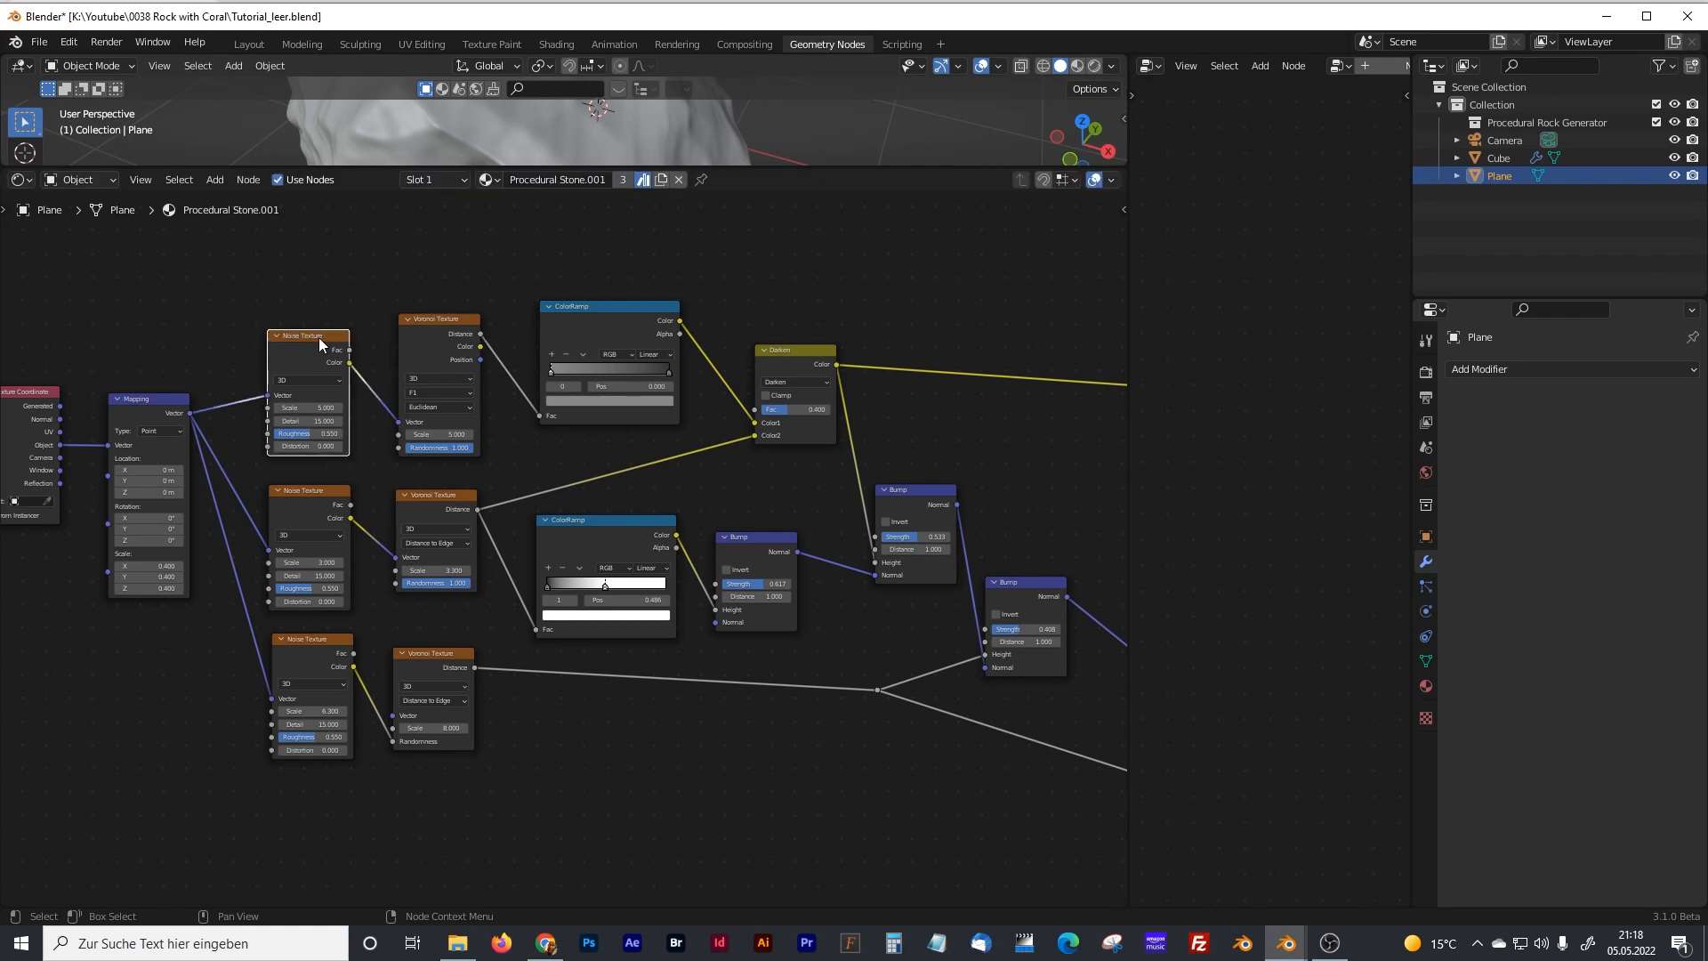
# - Examine the stone material's texture branches and the Texture Coordinate and Mapping nodes that feed them
pyautogui.scroll(2, 290, 361)
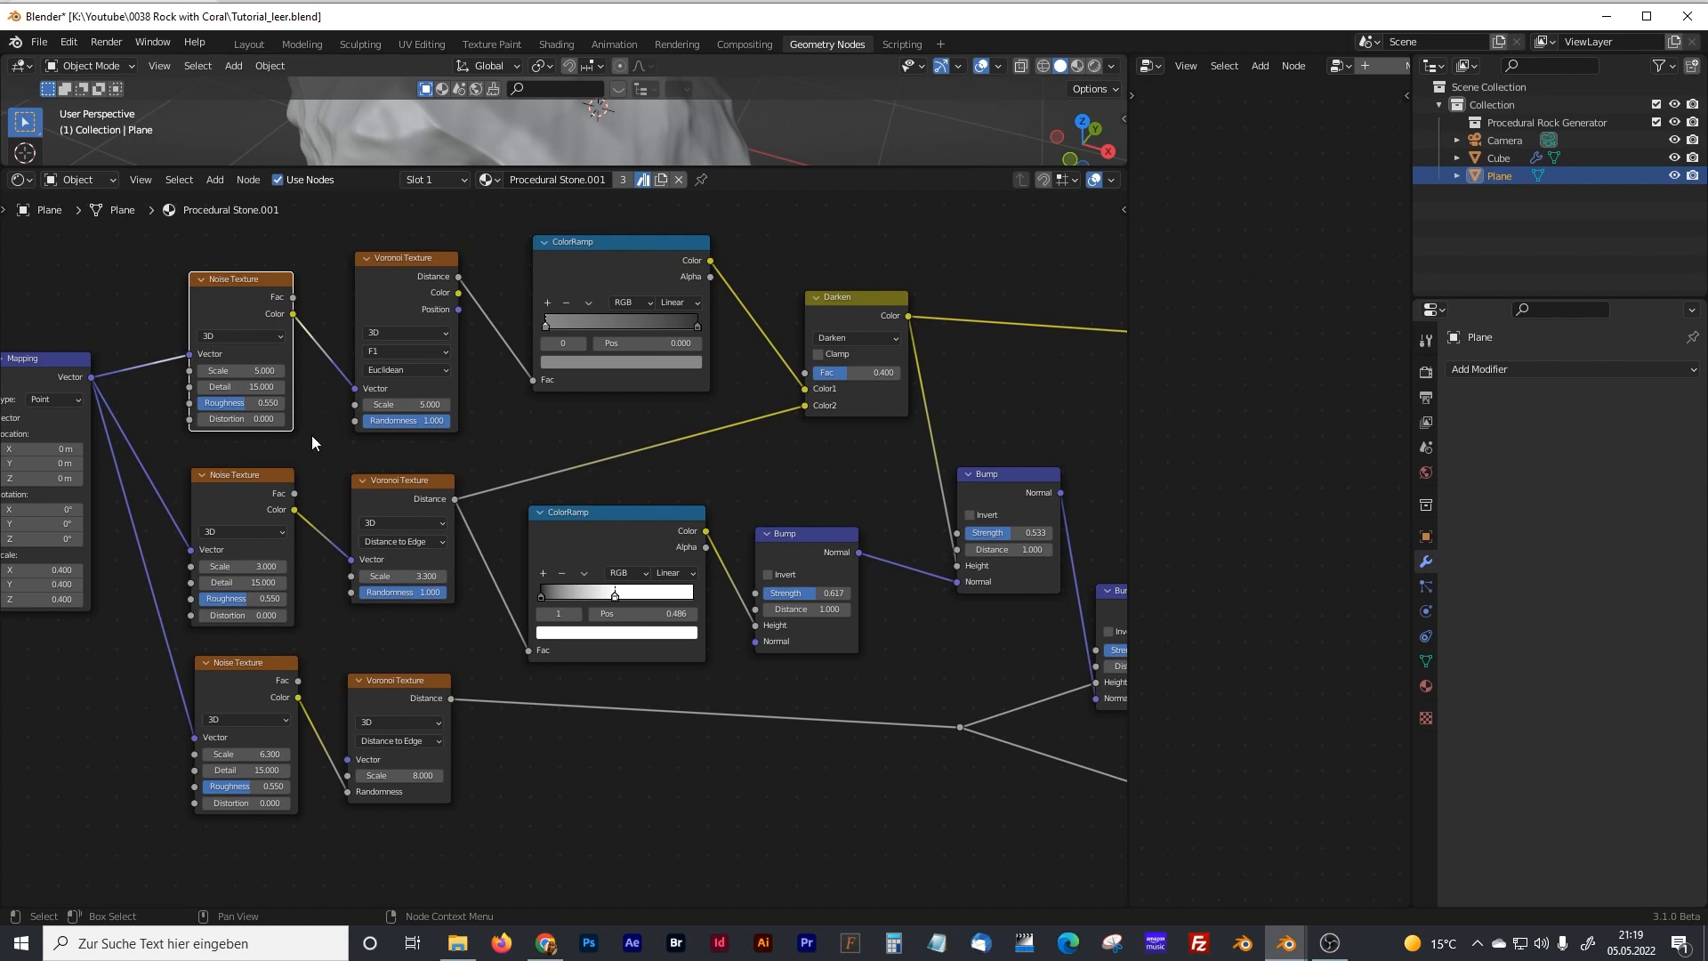
pyautogui.scroll(1, 312, 437)
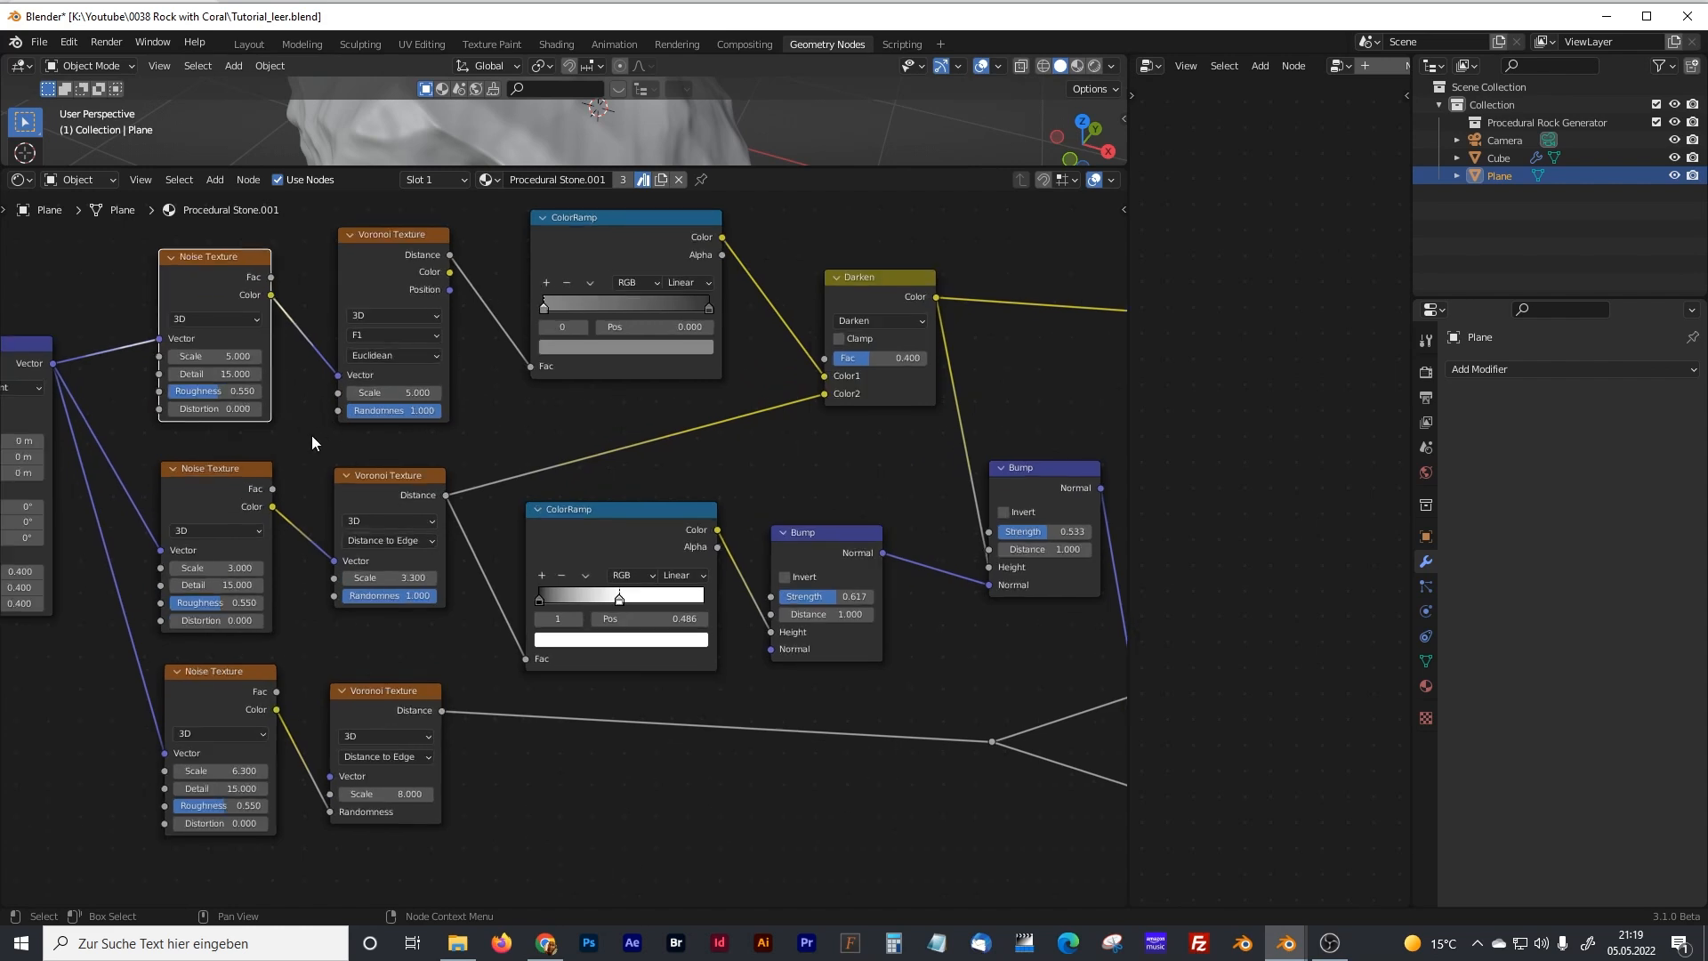
pyautogui.keyDown('shift'); pyautogui.moveTo(311, 436); pyautogui.dragTo(346, 459, button='middle'); pyautogui.keyUp('shift')
pyautogui.keyDown('shift'); pyautogui.moveTo(790, 486); pyautogui.dragTo(331, 494, button='middle'); pyautogui.keyUp('shift')
pyautogui.moveTo(549, 523); pyautogui.dragTo(816, 526, button='middle')
pyautogui.moveTo(109, 492); pyautogui.dragTo(540, 451, button='middle')
pyautogui.scroll(3, 317, 479)
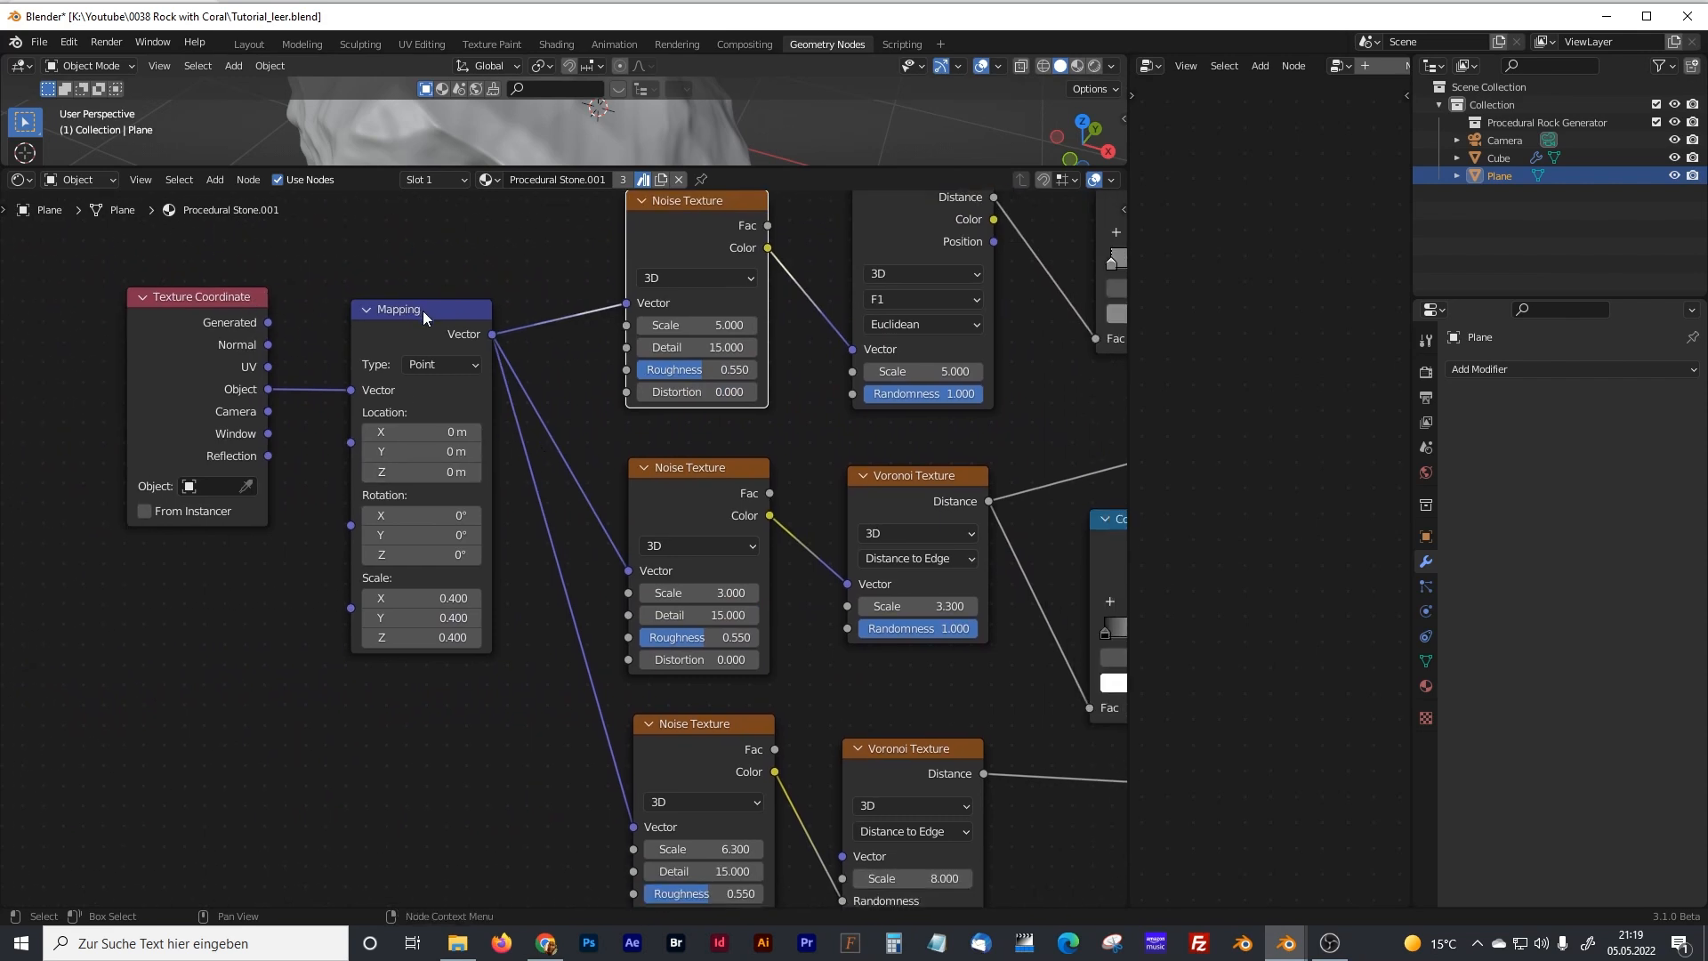
# - Tidy the column of three Voronoi Texture nodes beside their Noise Texture nodes
pyautogui.moveTo(621, 359)
pyautogui.mouseDown(button='middle')
pyautogui.moveTo(572, 370)
pyautogui.moveTo(608, 382)
pyautogui.mouseUp(button='middle')
pyautogui.scroll(-1, 568, 365)
pyautogui.scroll(-1, 567, 365)
pyautogui.moveTo(754, 236); pyautogui.dragTo(744, 254)
pyautogui.moveTo(765, 509); pyautogui.dragTo(753, 511)
pyautogui.moveTo(775, 726); pyautogui.dragTo(770, 699)
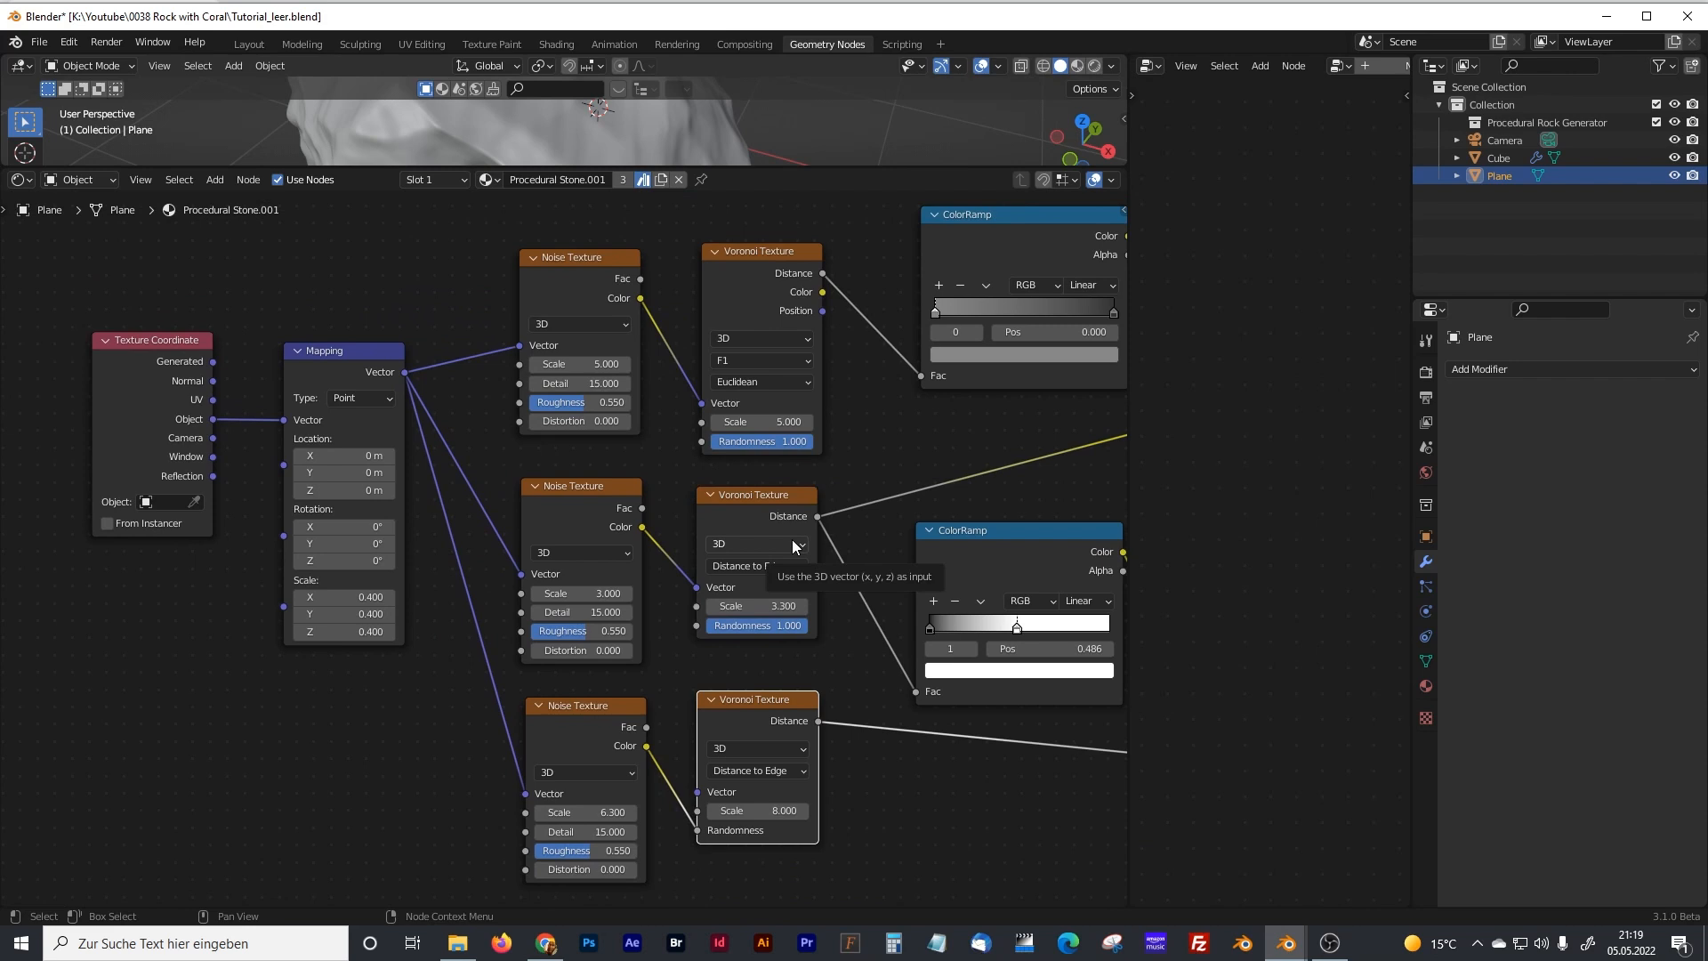
# - Move both ColorRamp nodes slightly closer to the Voronoi Texture nodes and enlarge the Shader Editor area
pyautogui.moveTo(863, 487); pyautogui.dragTo(669, 491, button='middle')
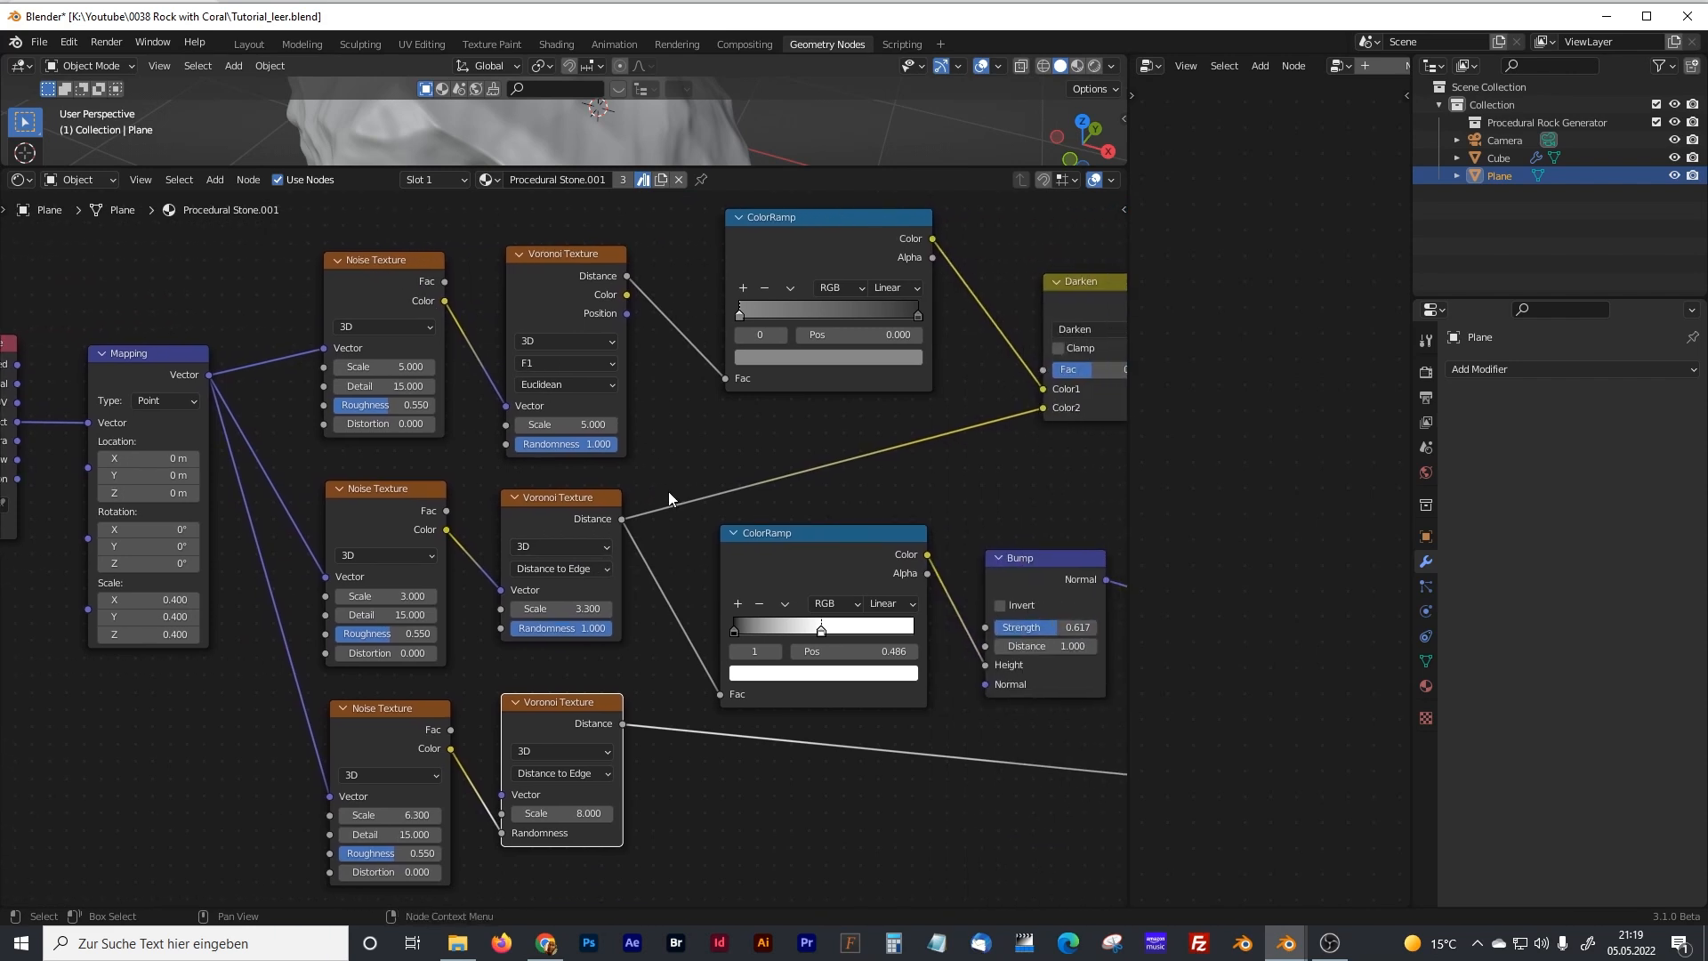
pyautogui.moveTo(780, 235); pyautogui.dragTo(763, 239)
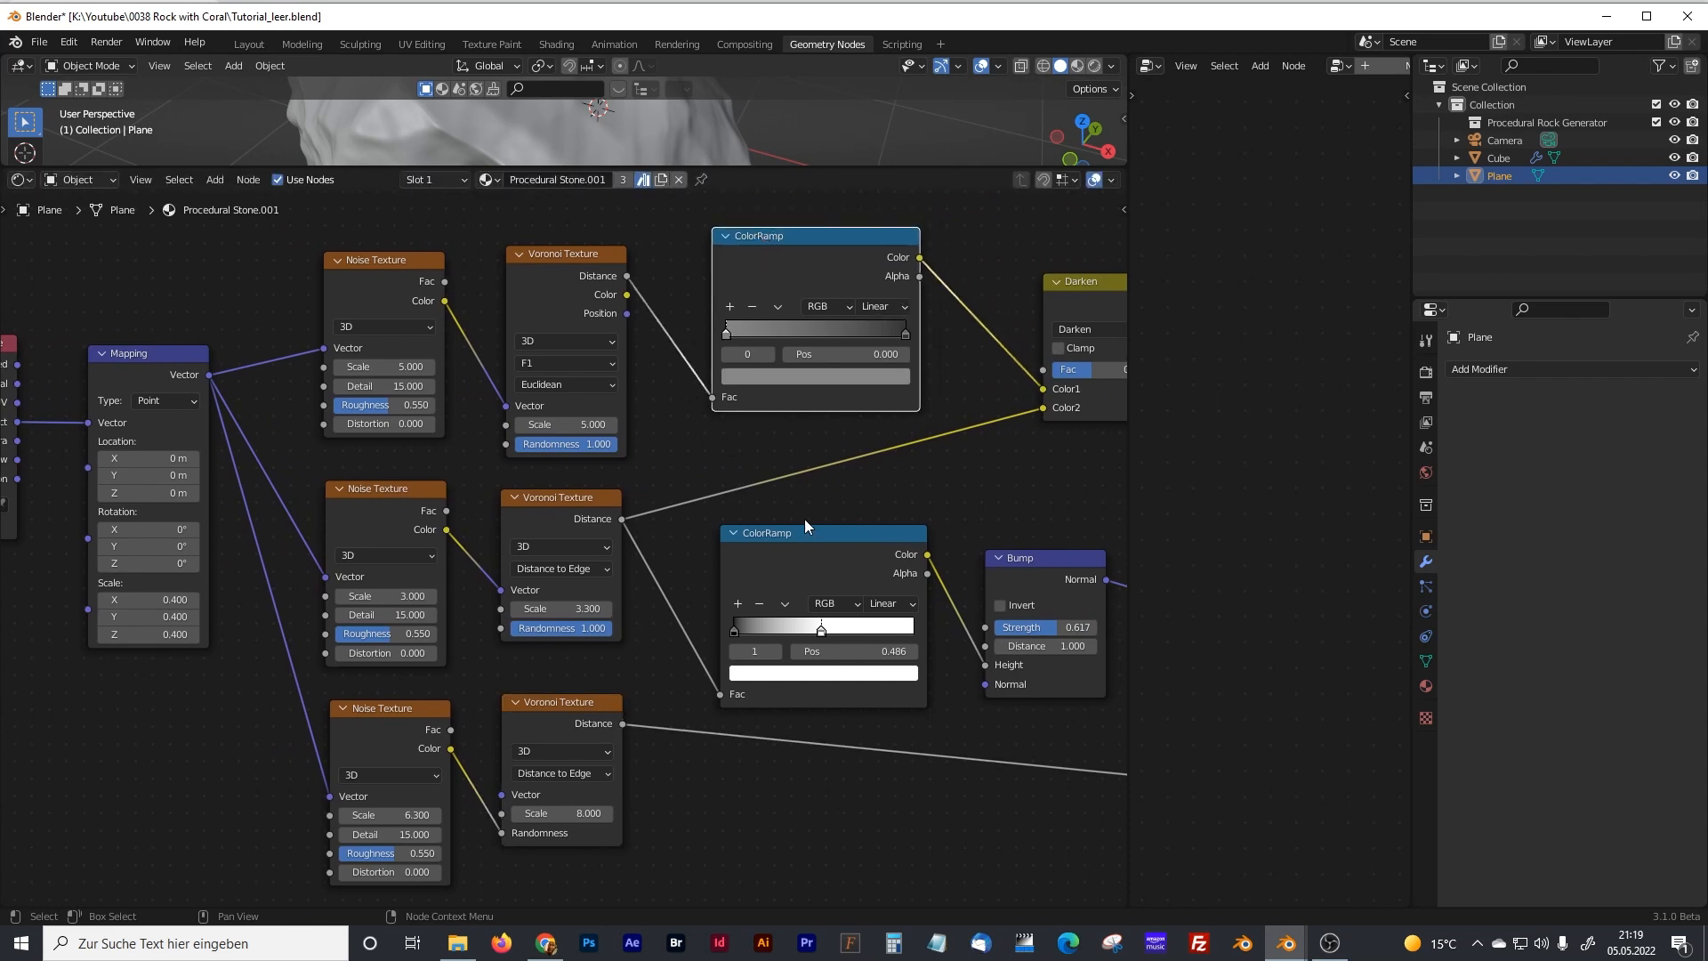
pyautogui.moveTo(813, 532); pyautogui.dragTo(802, 528)
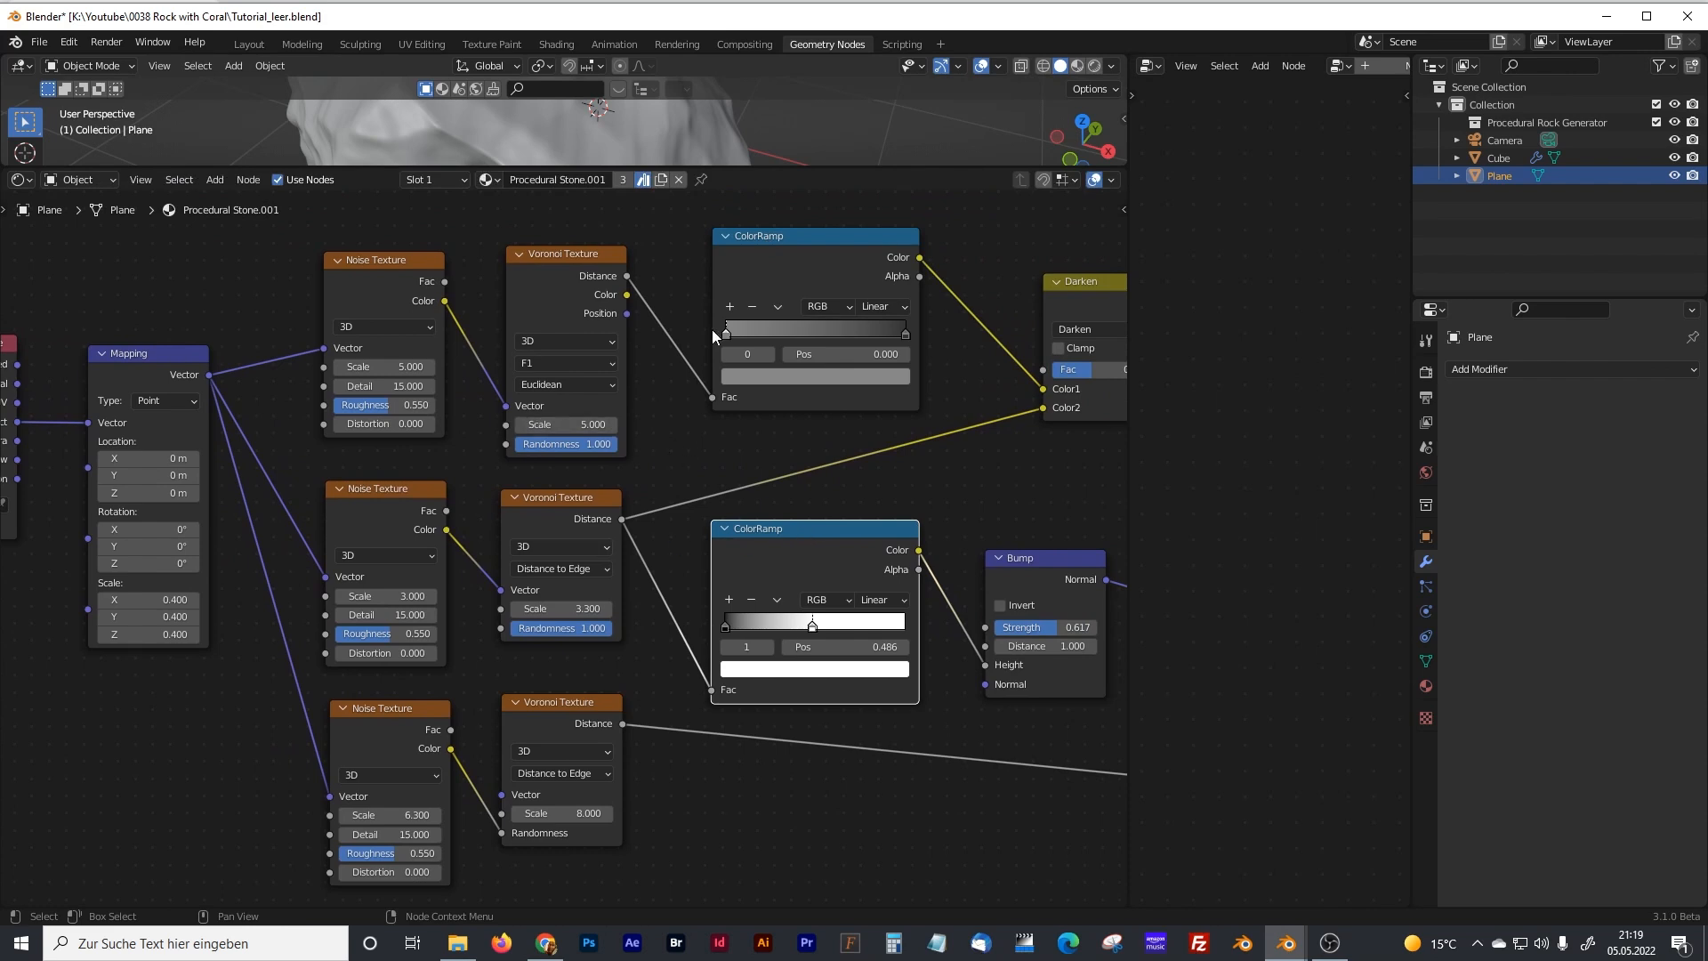
pyautogui.moveTo(1129, 314); pyautogui.dragTo(1334, 314)
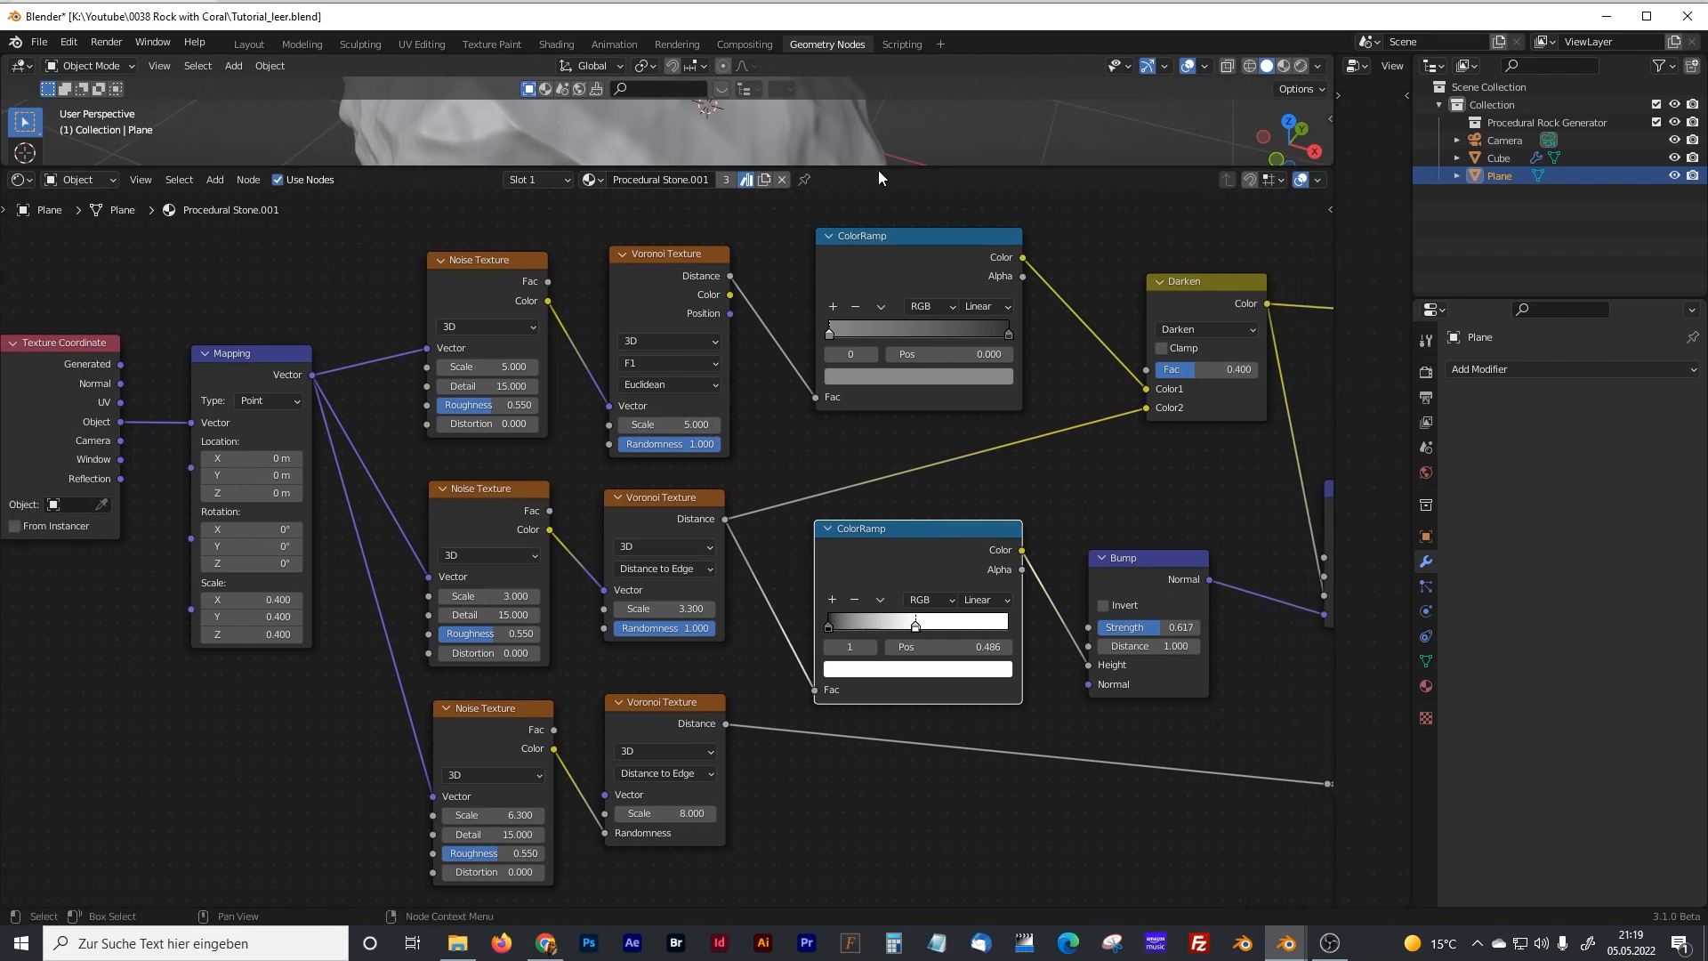
pyautogui.moveTo(857, 163); pyautogui.dragTo(860, 130)
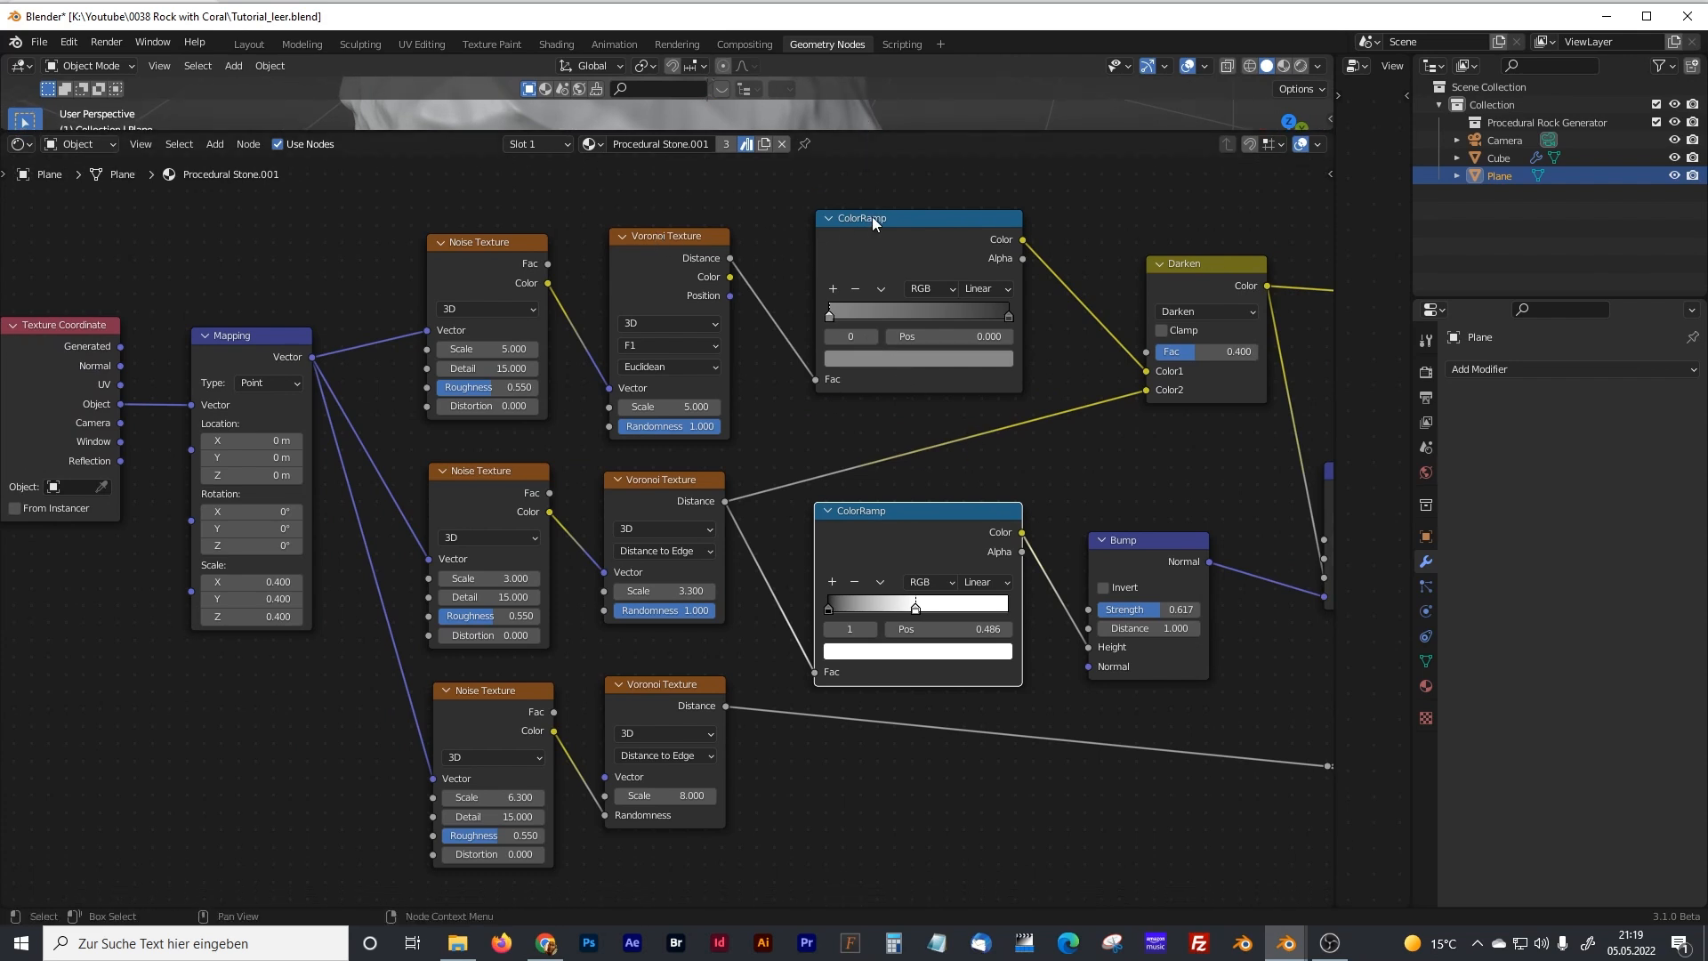
# - Move the Darken node up level with the upper ColorRamp and adjust the positions of the last two Bump nodes
pyautogui.moveTo(1000, 498); pyautogui.dragTo(504, 499, button='middle')
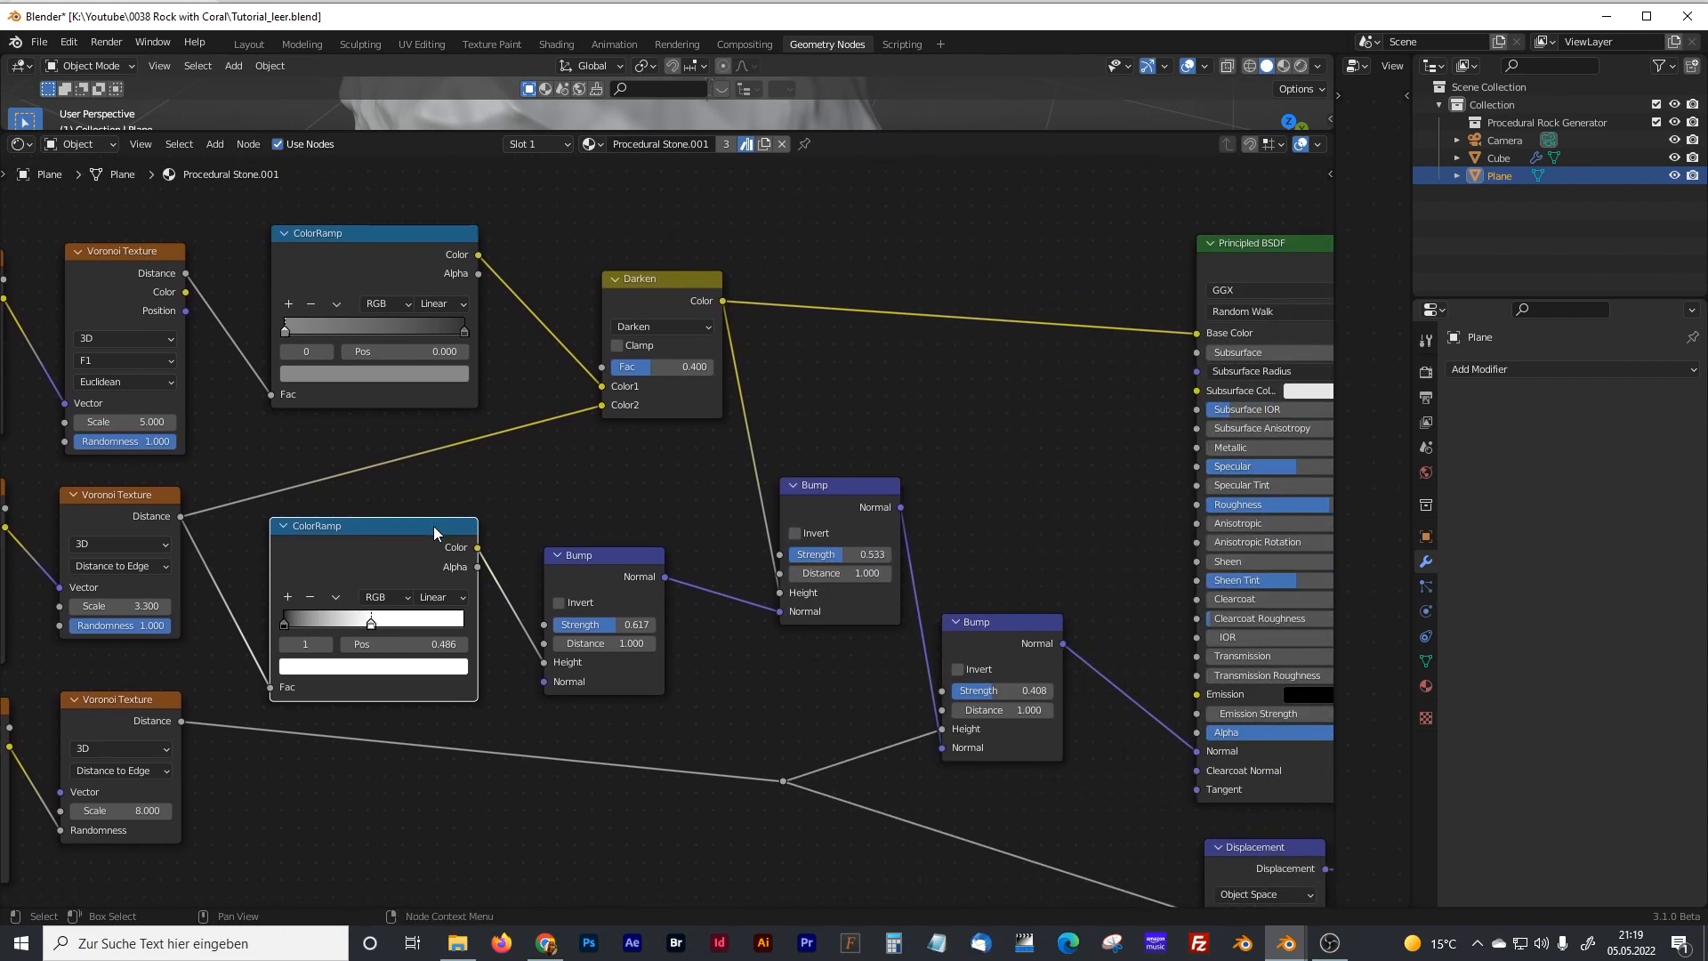
pyautogui.moveTo(658, 281); pyautogui.dragTo(659, 233)
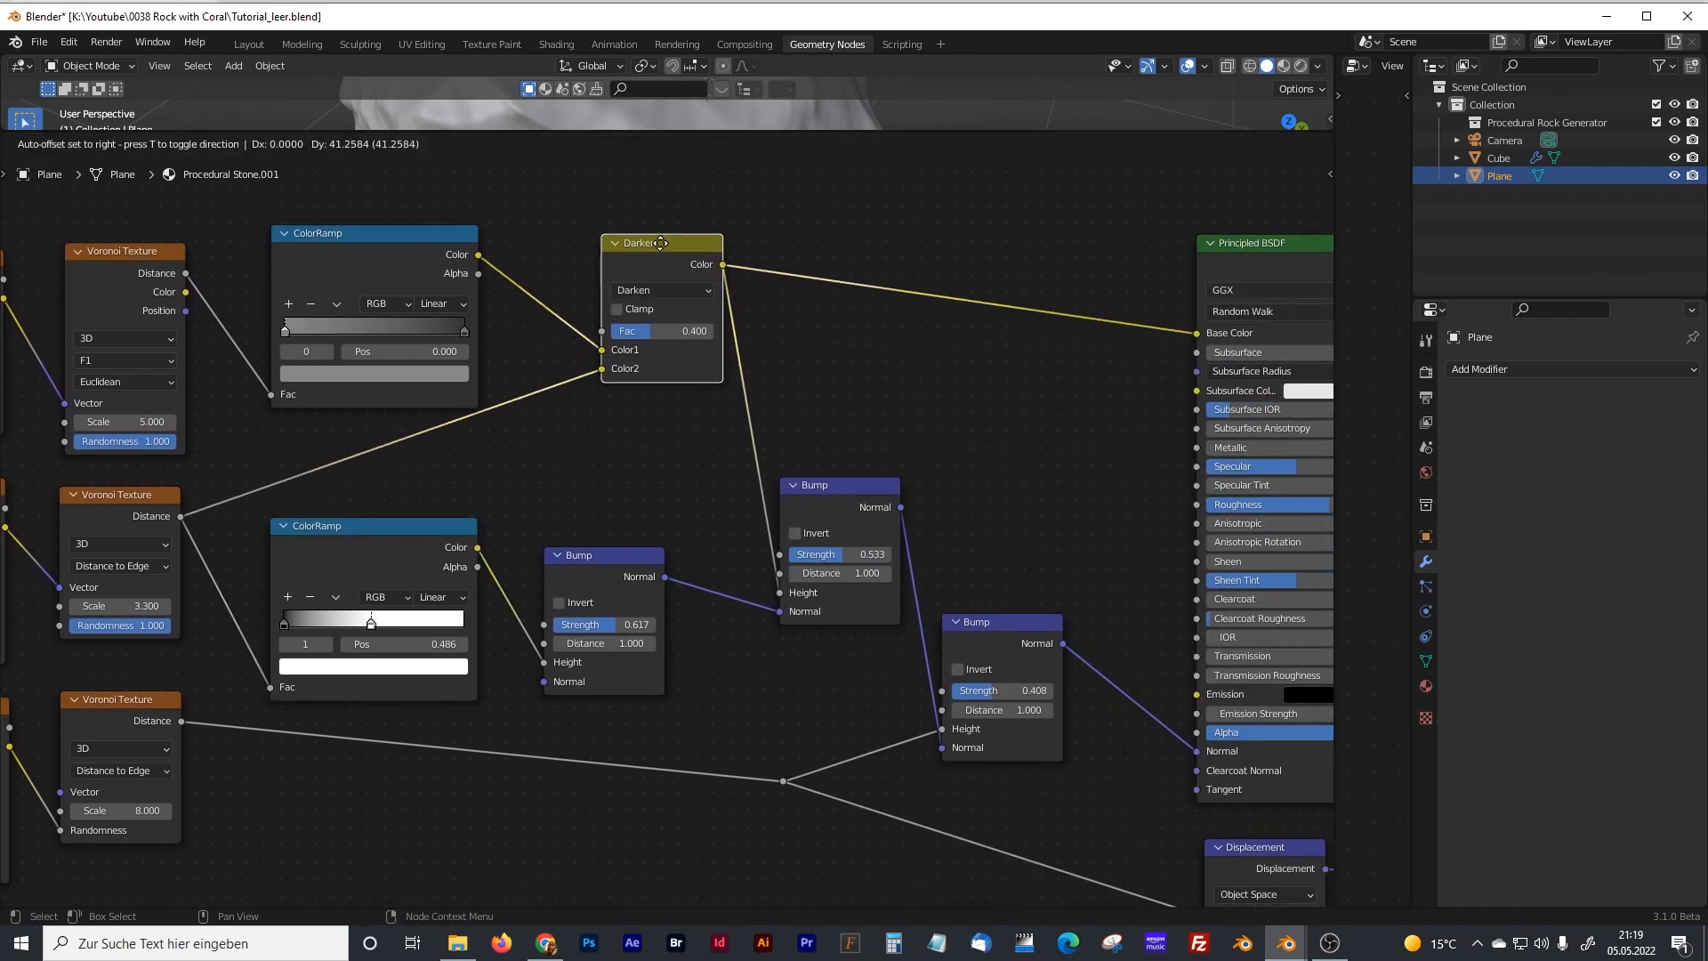
pyautogui.click(333, 530)
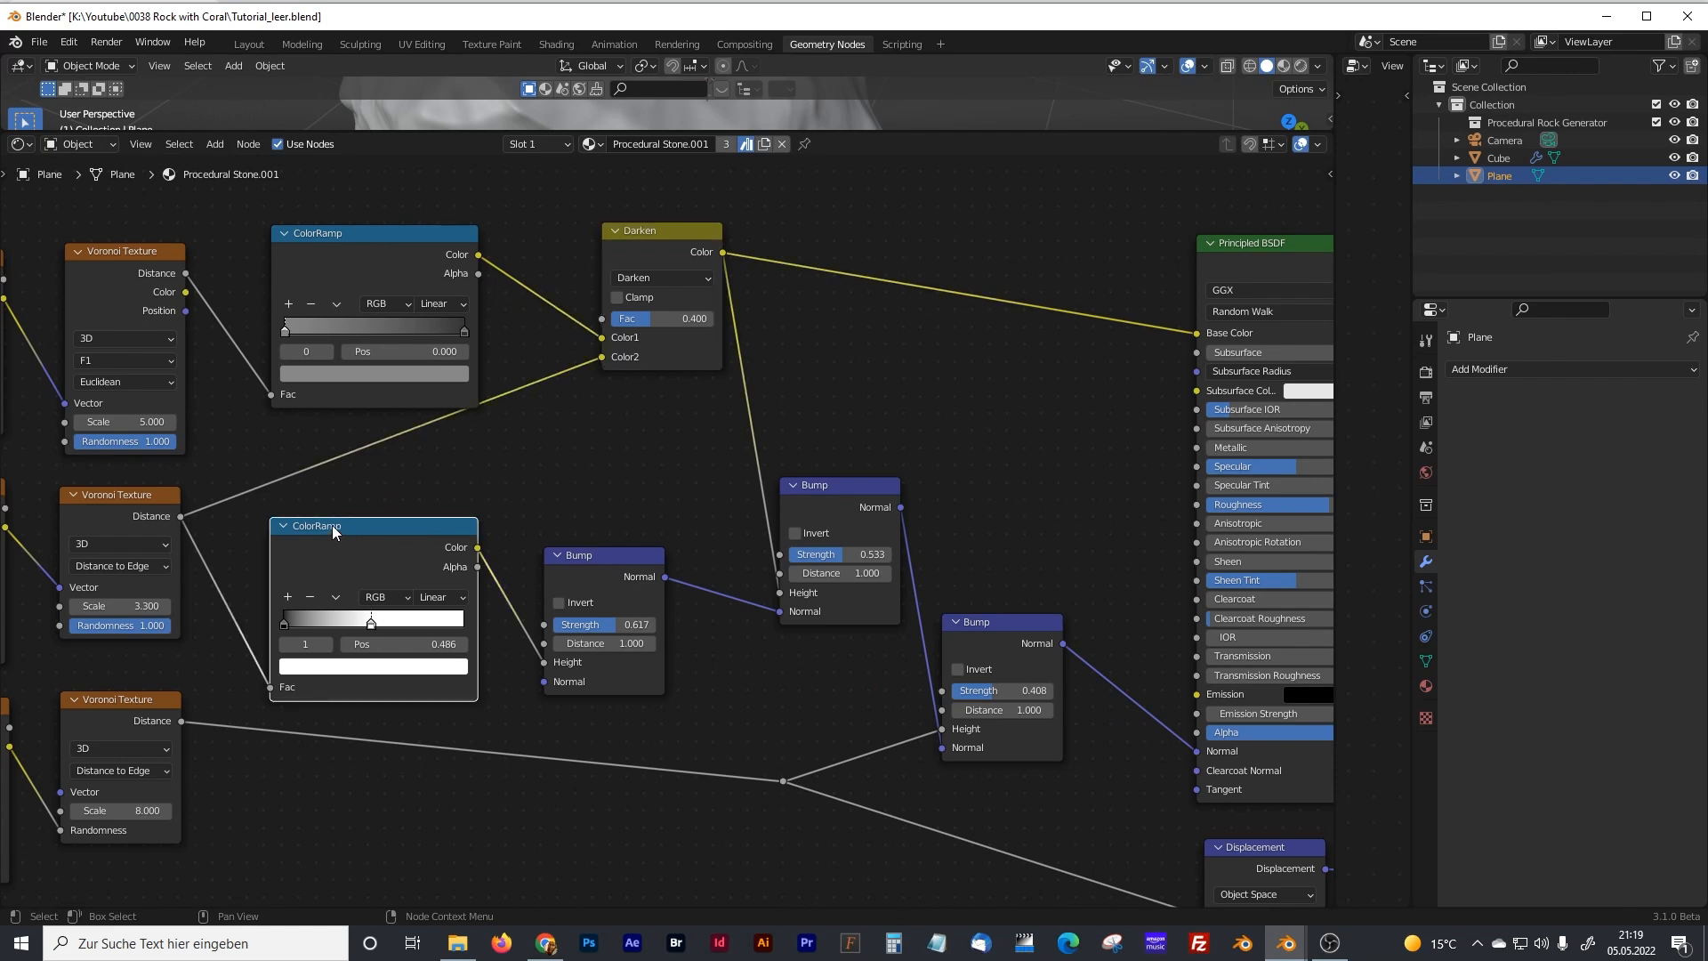
pyautogui.moveTo(840, 489); pyautogui.dragTo(856, 471)
pyautogui.moveTo(1002, 574); pyautogui.dragTo(914, 510, button='middle')
pyautogui.moveTo(917, 563); pyautogui.dragTo(942, 580)
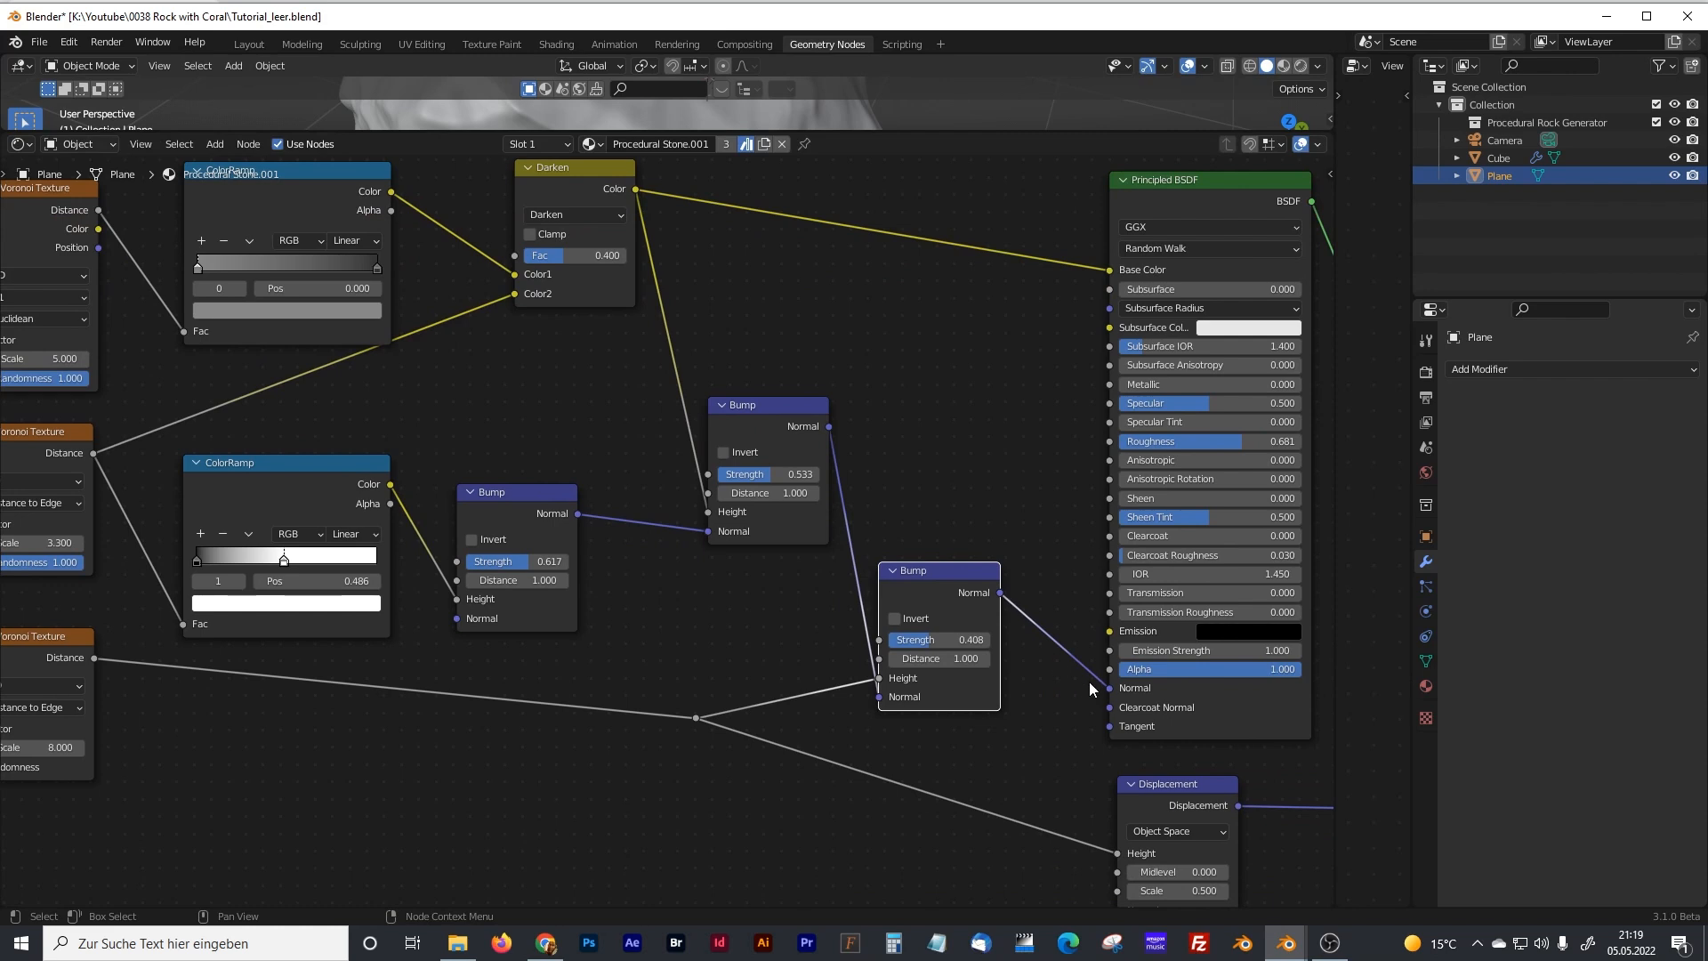
# - Shift the Material Output node slightly away from the Principled BSDF and review the complete stone node tree
pyautogui.moveTo(916, 461); pyautogui.dragTo(776, 472, button='middle')
pyautogui.moveTo(774, 711); pyautogui.dragTo(509, 696, button='middle')
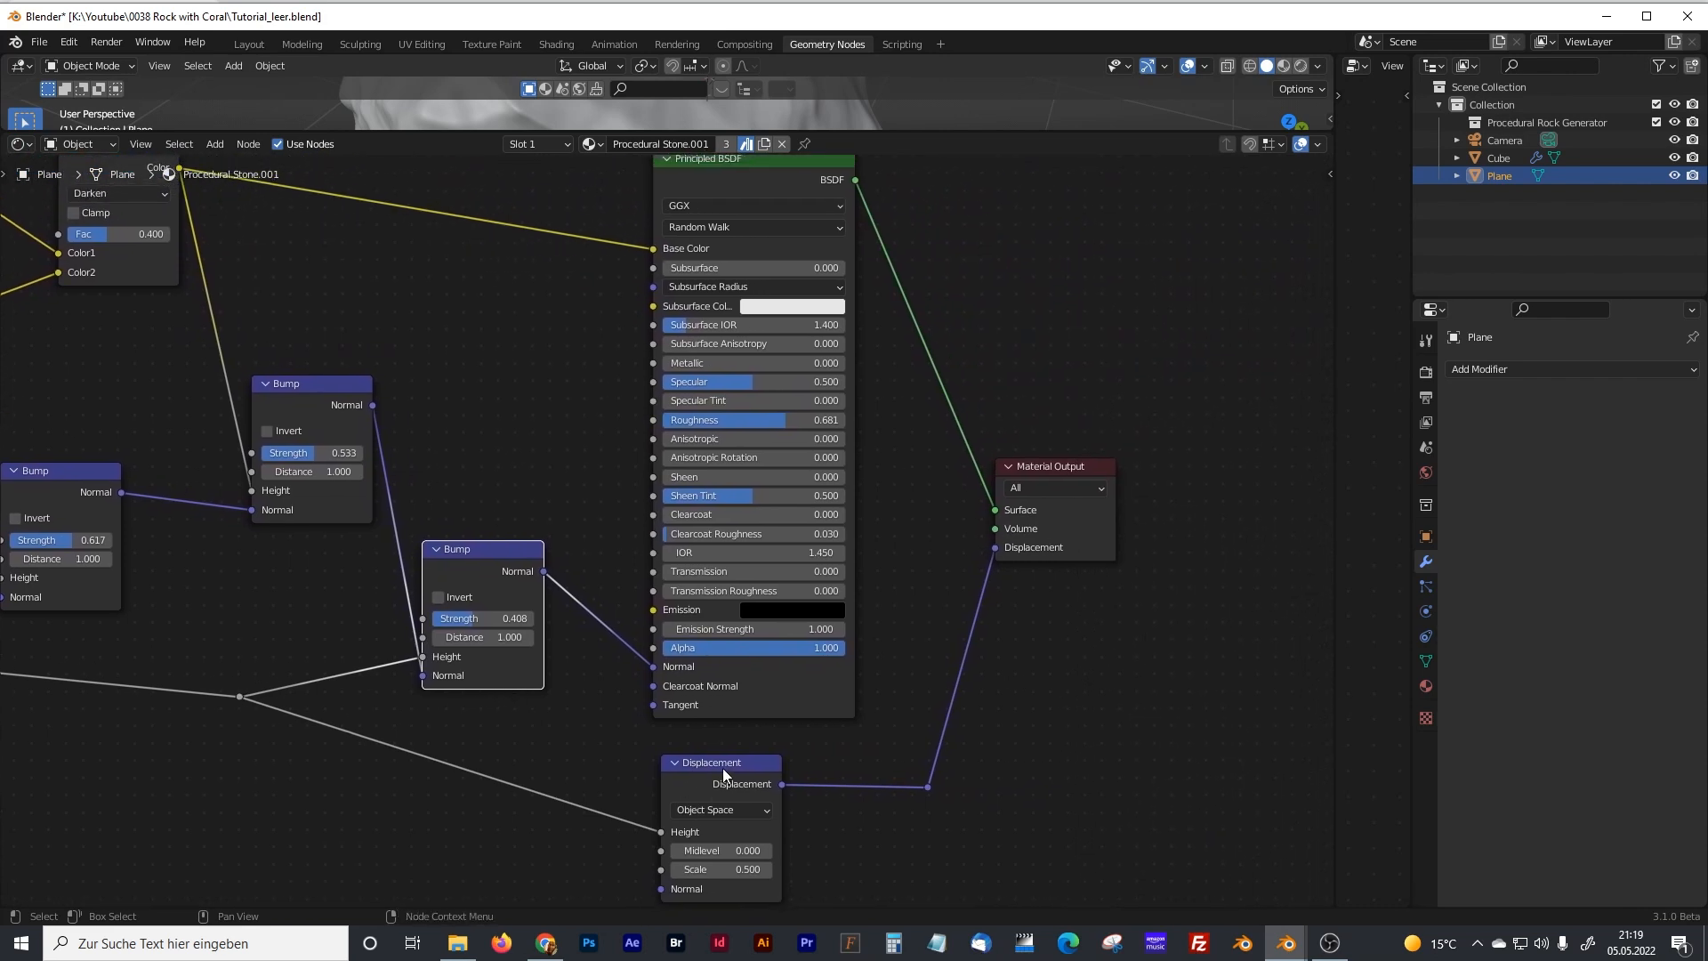
pyautogui.moveTo(1039, 464); pyautogui.dragTo(1058, 460)
pyautogui.moveTo(930, 393); pyautogui.dragTo(926, 422, button='middle')
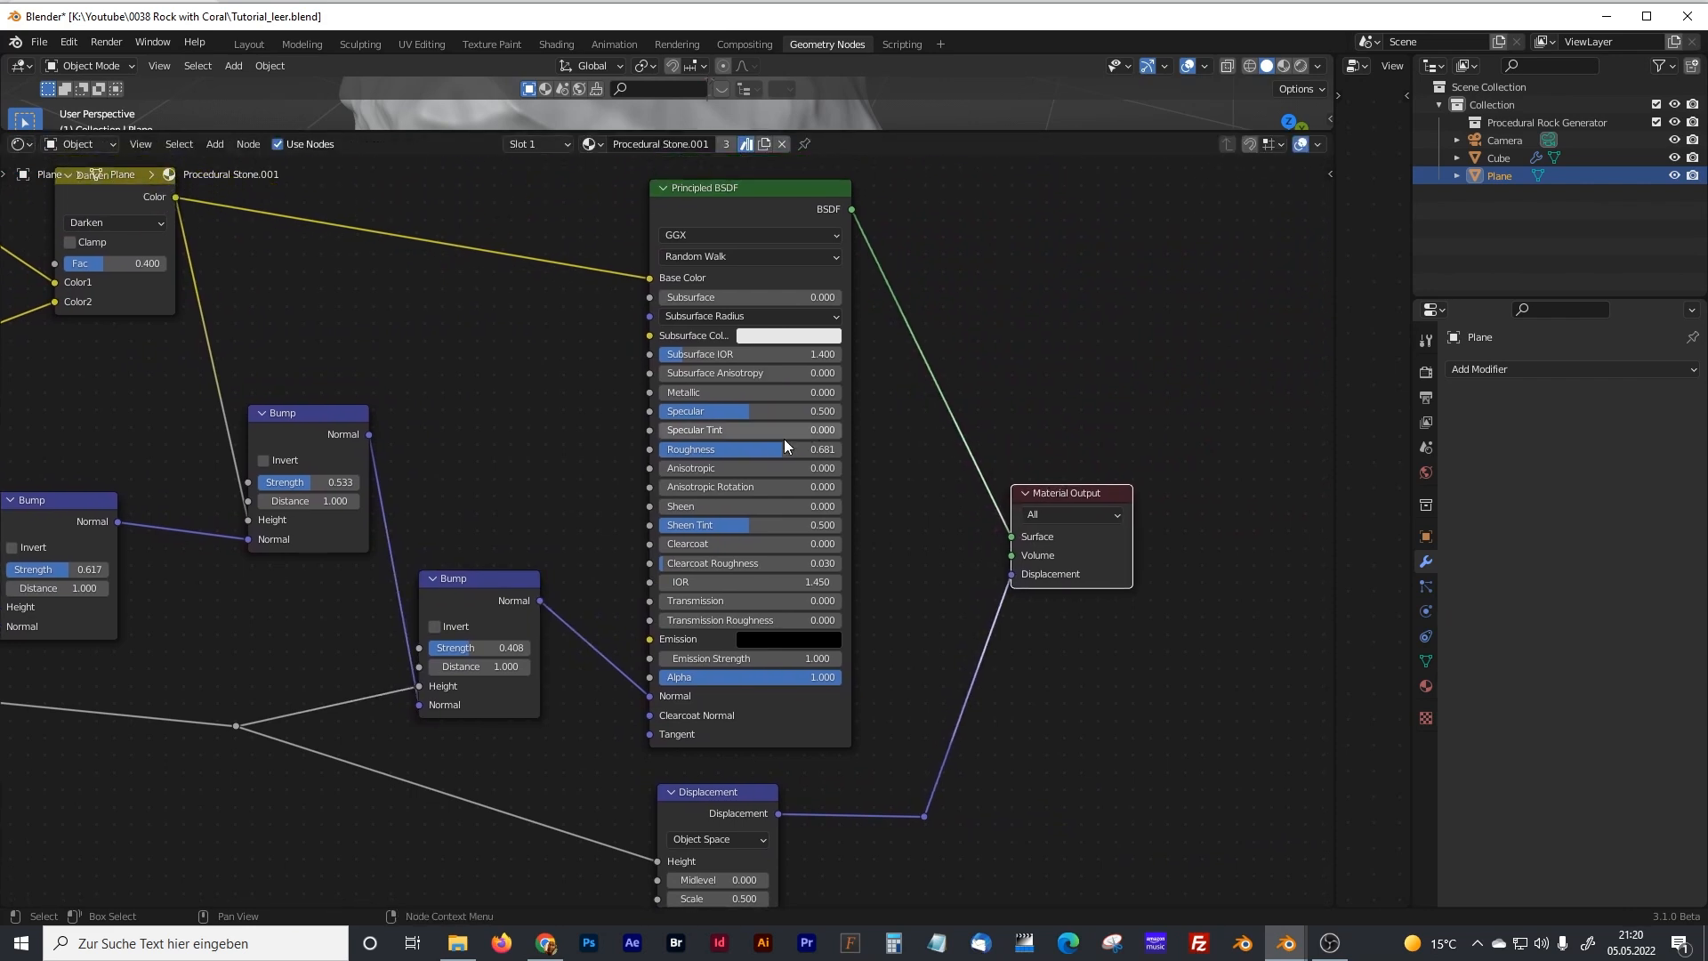
pyautogui.scroll(-4, 624, 394)
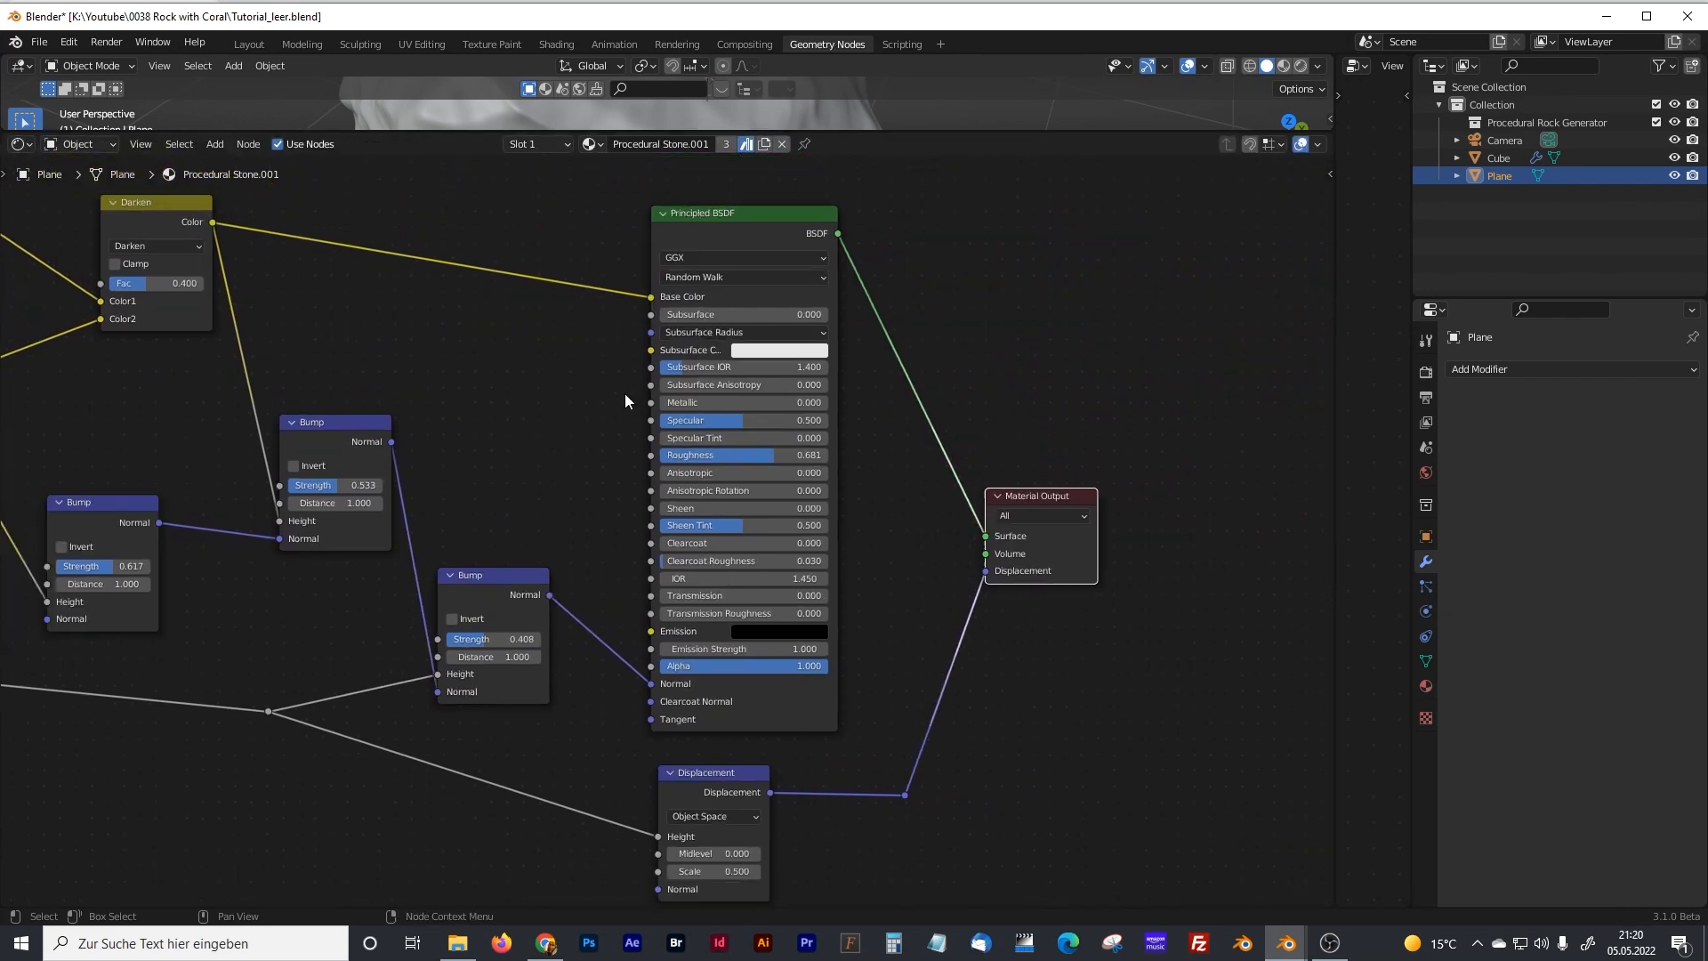
pyautogui.moveTo(583, 393); pyautogui.dragTo(882, 402, button='middle')
pyautogui.scroll(-2, 783, 400)
pyautogui.keyDown('shift'); pyautogui.moveTo(651, 374); pyautogui.dragTo(800, 374, button='middle'); pyautogui.keyUp('shift')
pyautogui.scroll(-2, 766, 371)
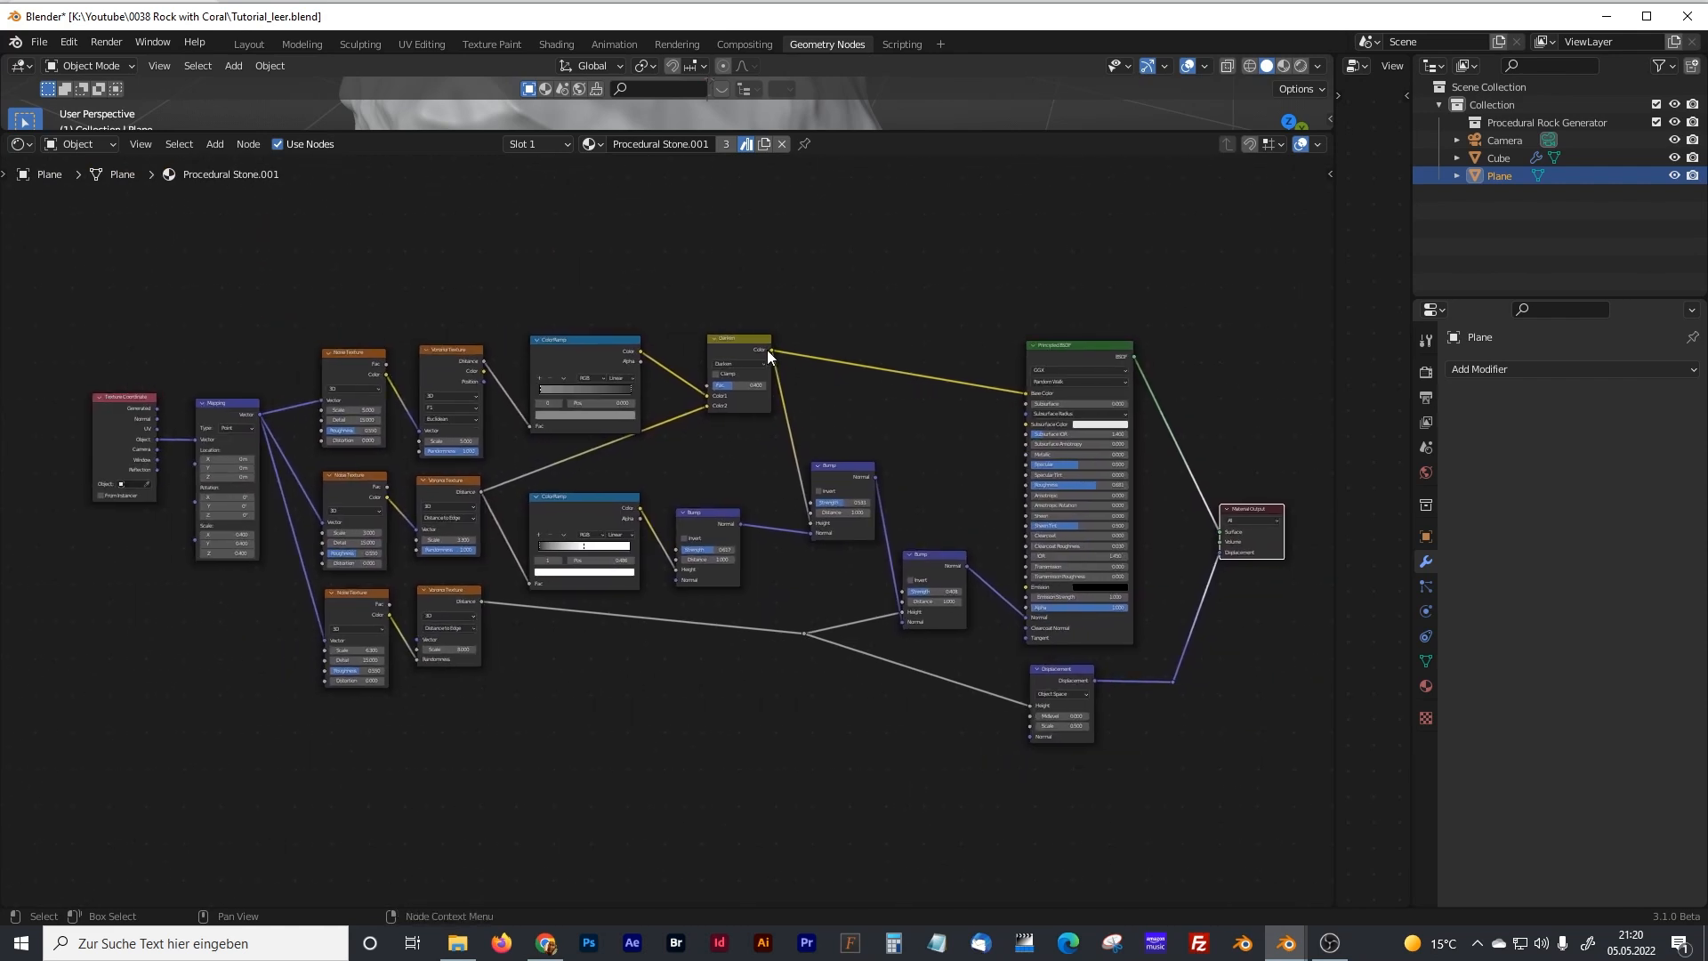
# - Restore the 3D viewport and geometry node editor areas and select the rock object again
pyautogui.moveTo(994, 146); pyautogui.dragTo(994, 640)
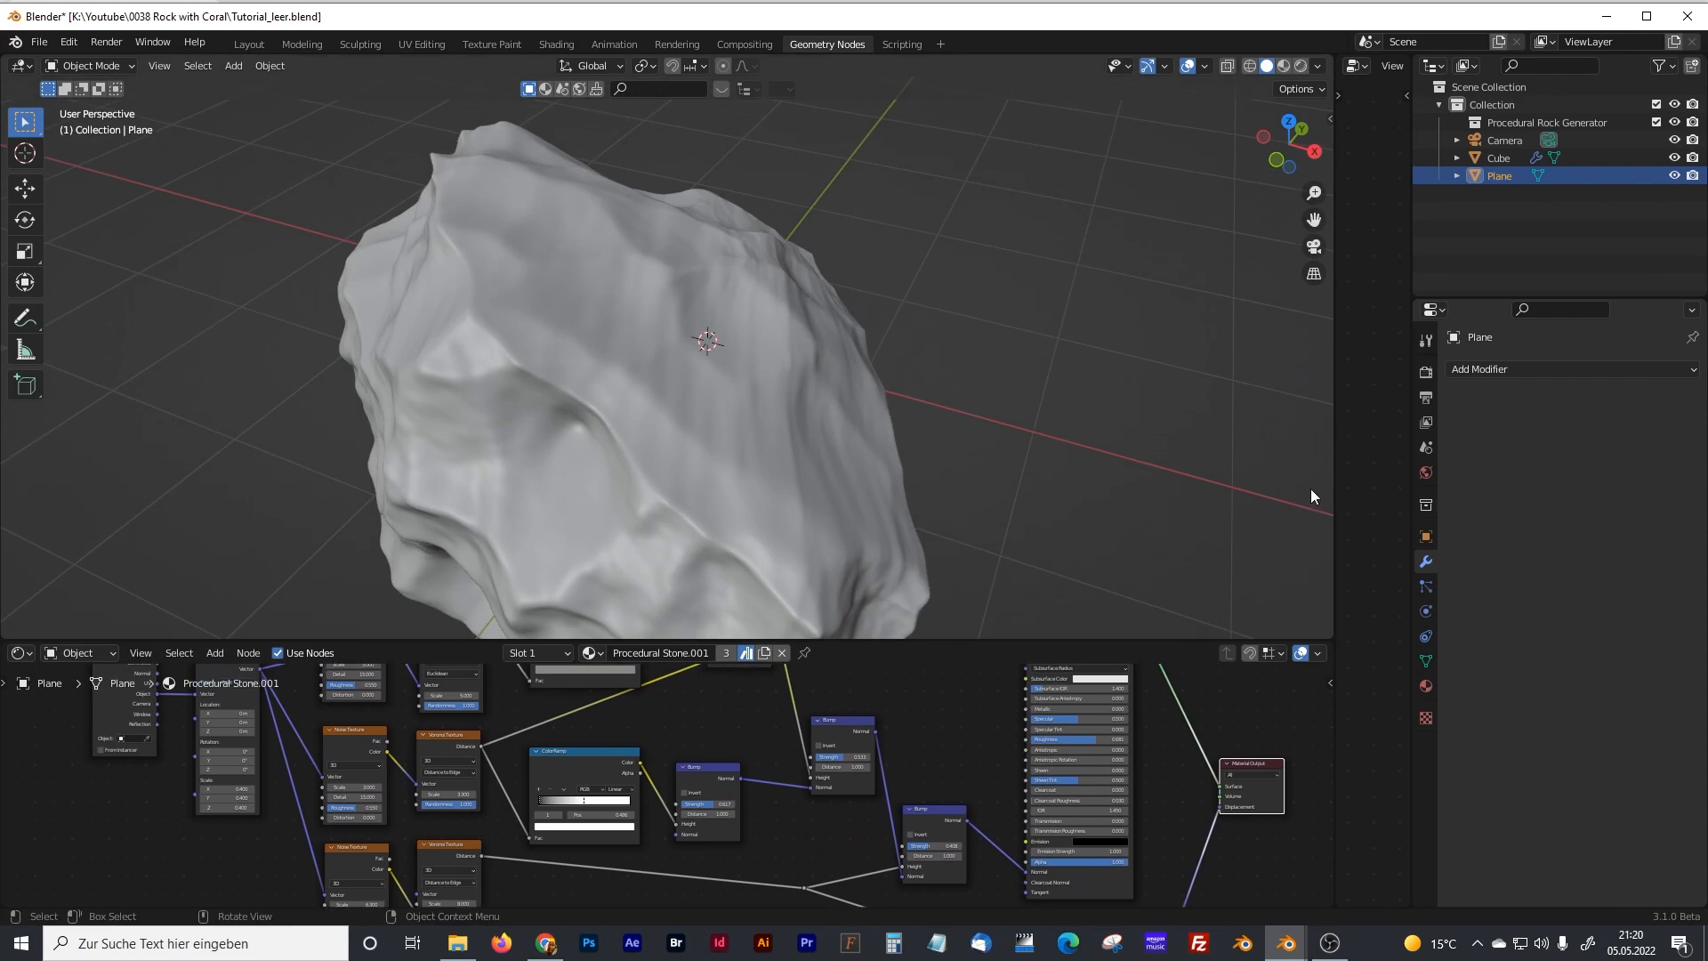
pyautogui.moveTo(1335, 489); pyautogui.dragTo(415, 463)
pyautogui.click(355, 338)
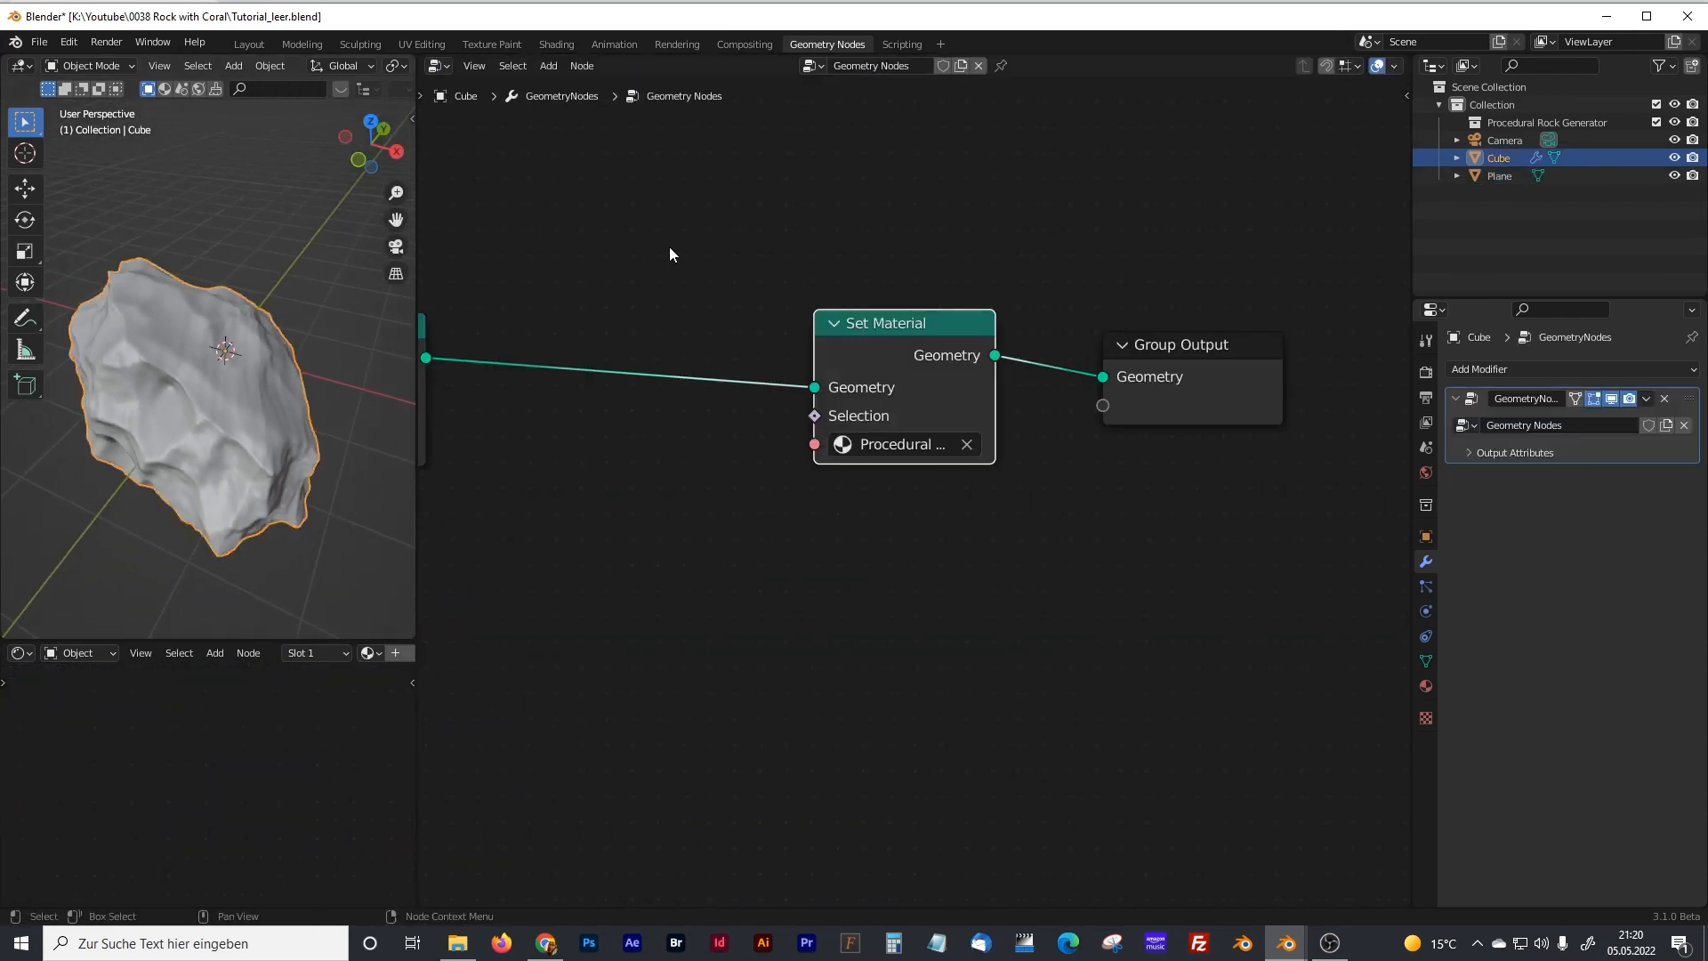
pyautogui.scroll(-3, 812, 355)
pyautogui.scroll(-1, 811, 362)
# - Widen the 3D viewport, switch it to rendered shading and inspect the stone material on the rock from another side
pyautogui.moveTo(413, 210); pyautogui.dragTo(998, 116)
pyautogui.click(966, 66)
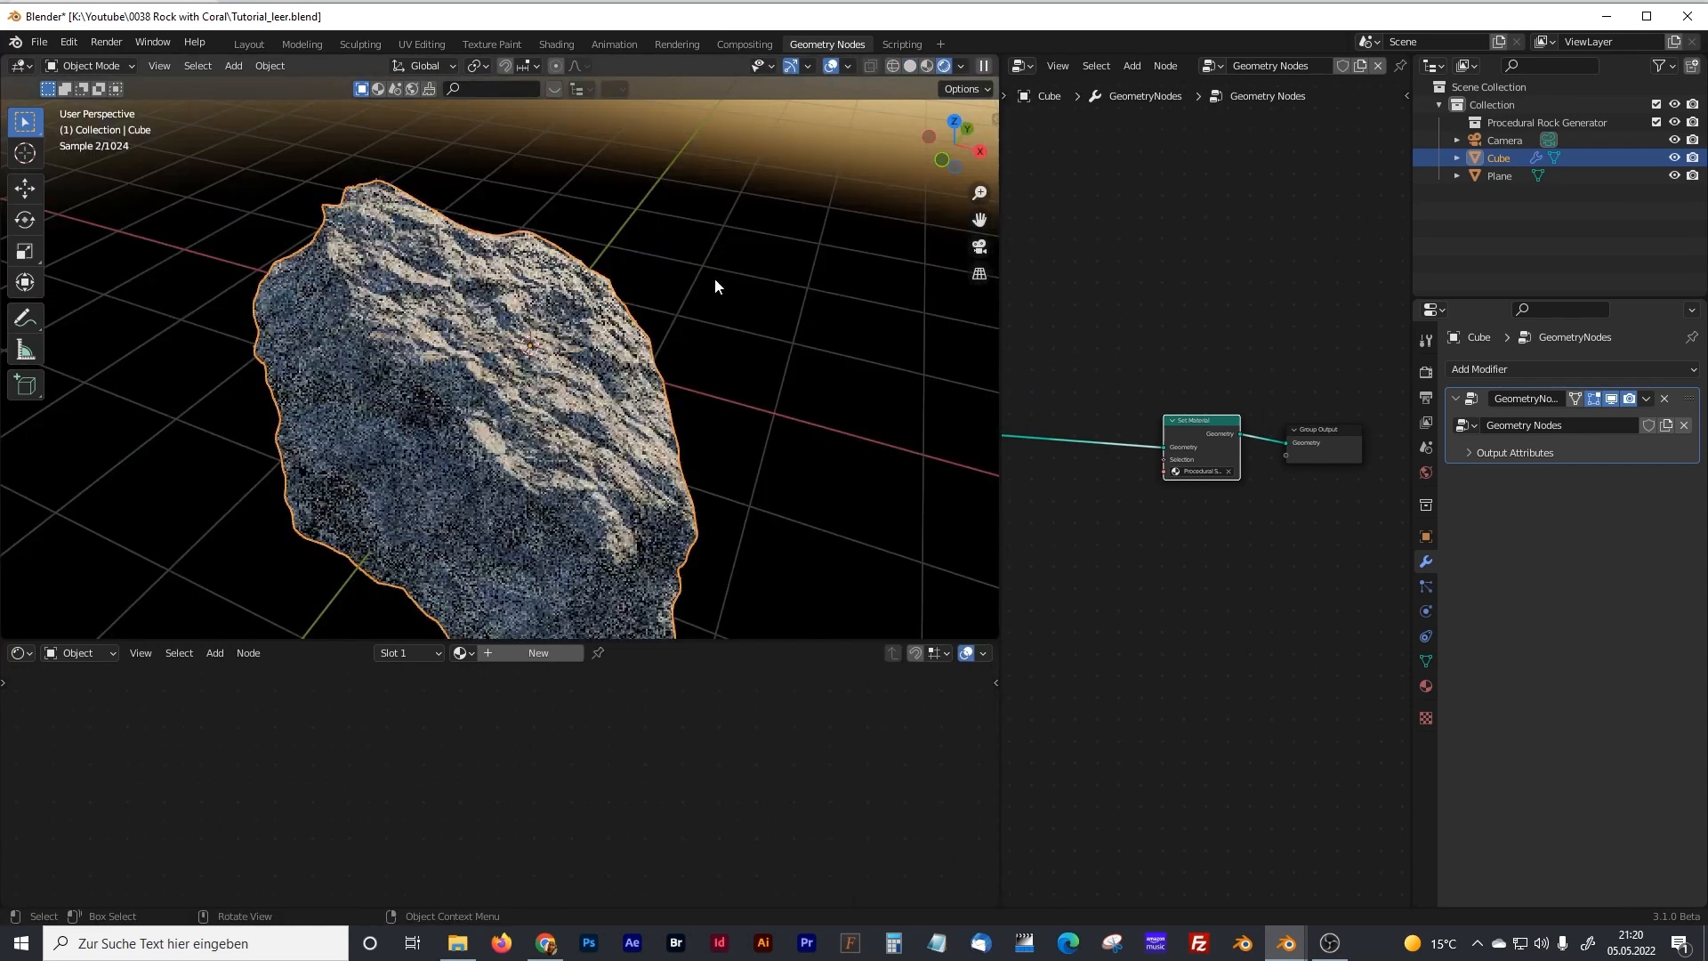
pyautogui.moveTo(628, 351)
pyautogui.mouseDown(button='middle')
pyautogui.moveTo(505, 382)
pyautogui.moveTo(488, 332)
pyautogui.mouseUp(button='middle')
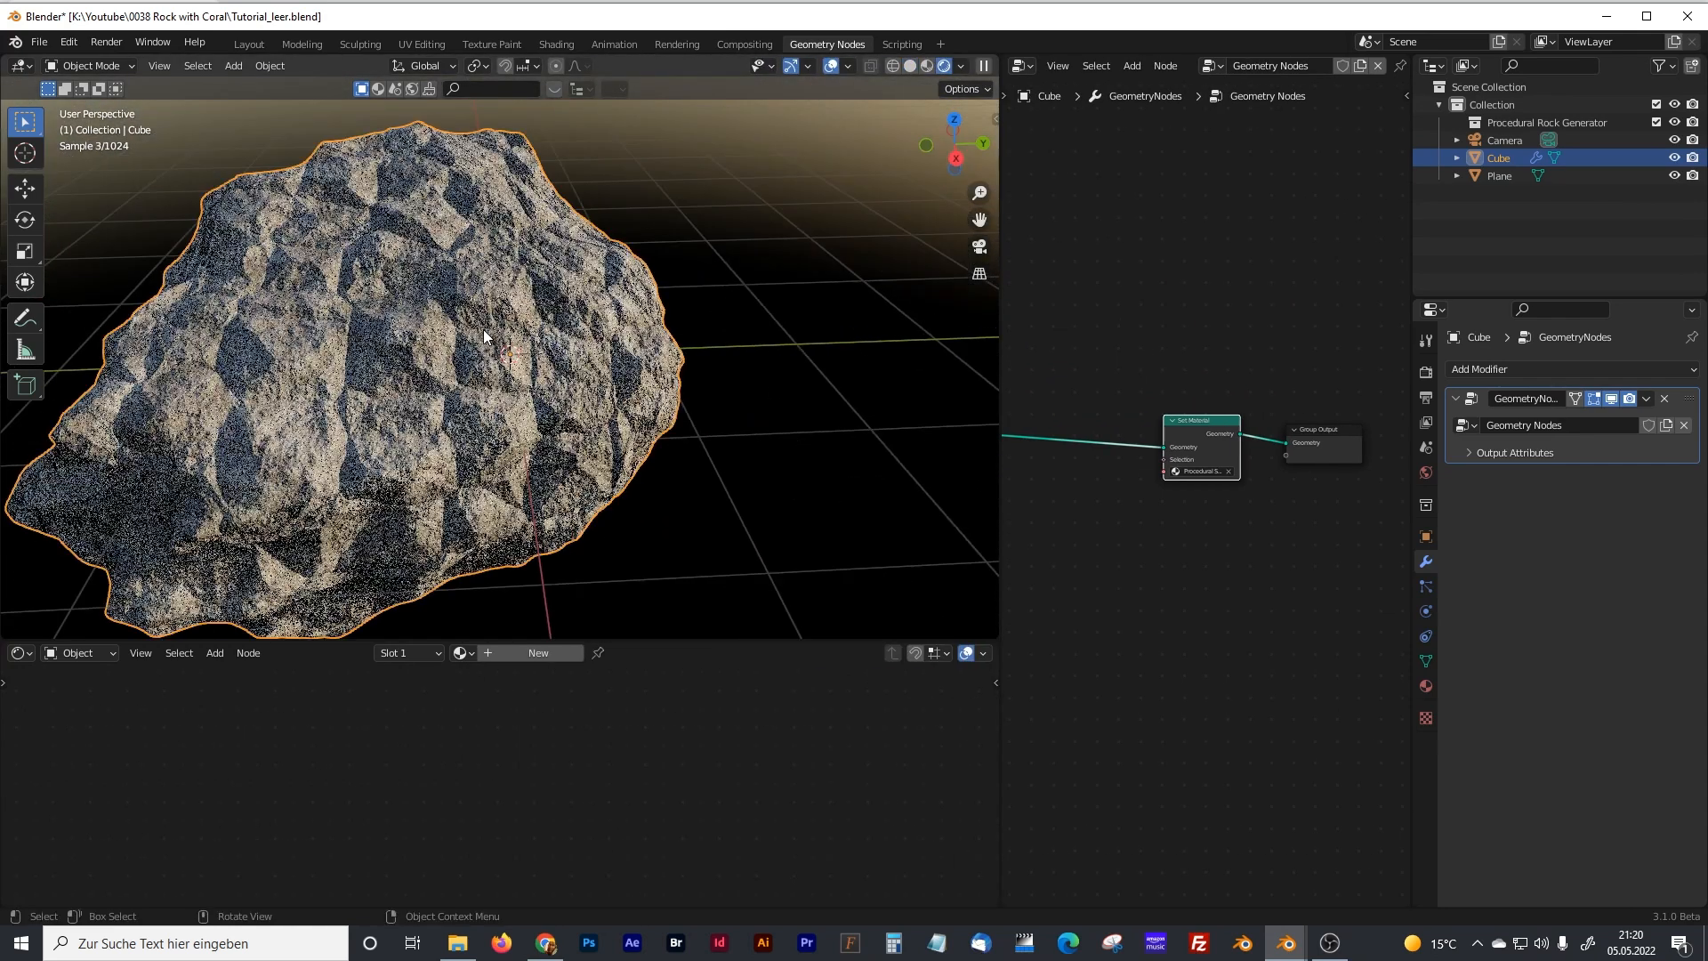
pyautogui.moveTo(998, 328); pyautogui.dragTo(832, 331)
pyautogui.moveTo(499, 334); pyautogui.dragTo(377, 318, button='middle')
pyautogui.scroll(2, 377, 318)
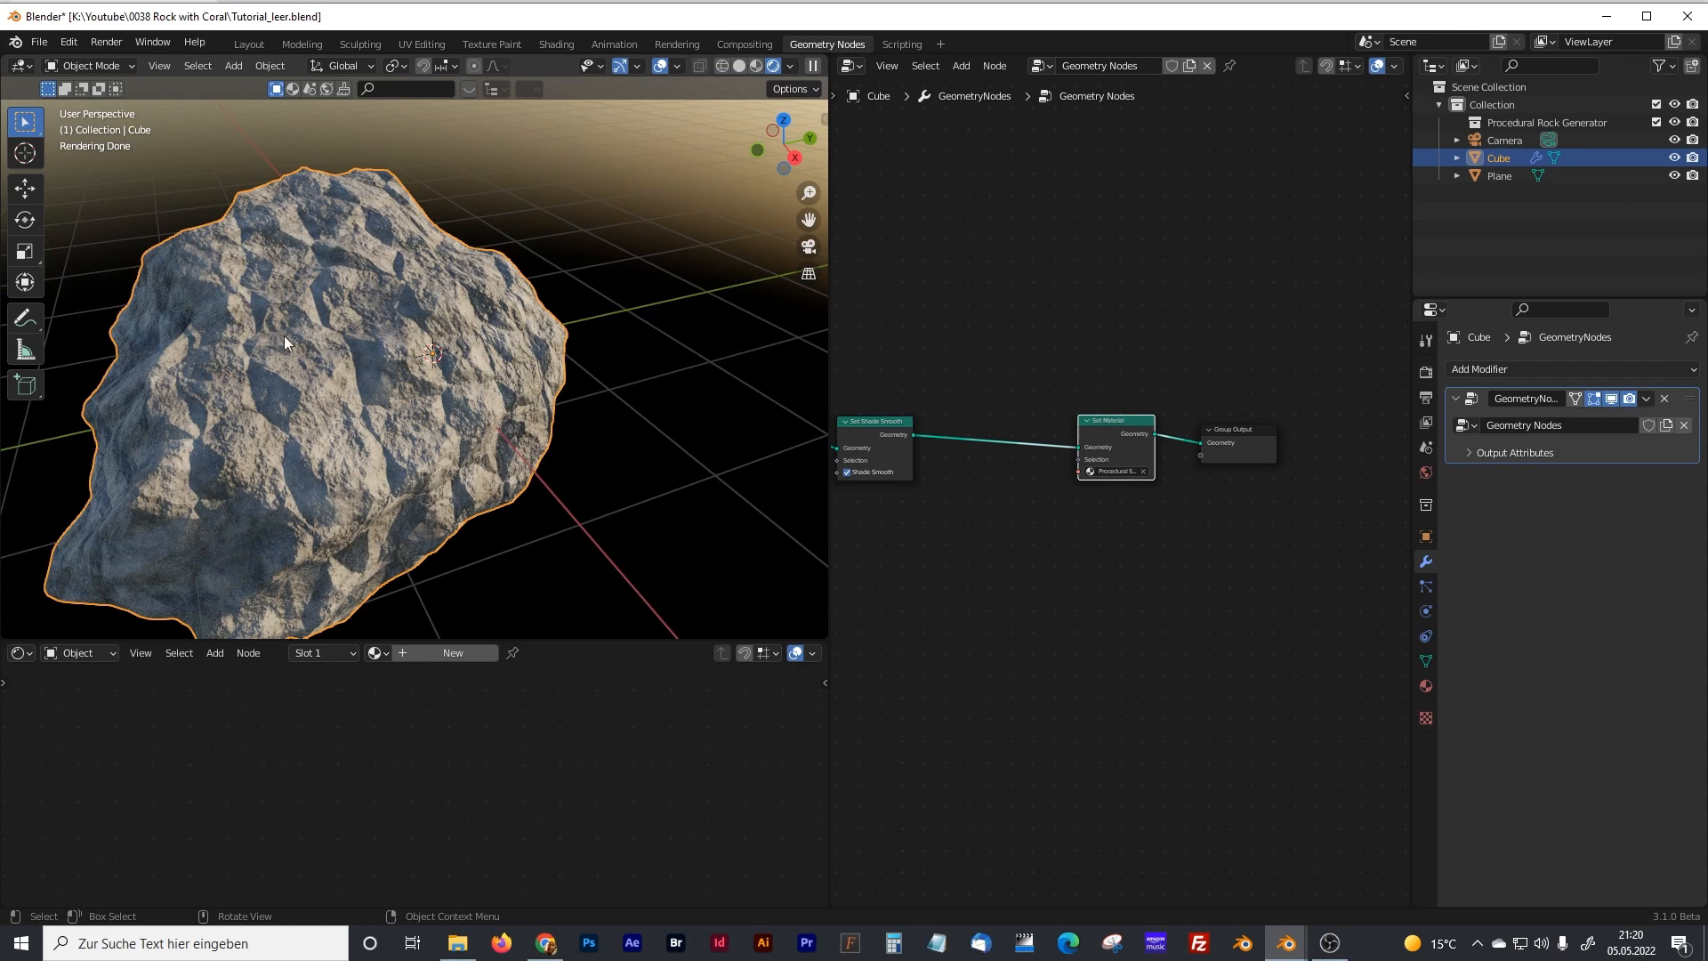
# - Select the Plane object and enlarge the shader editor to show the Mapping node of its stone material
pyautogui.moveTo(832, 360); pyautogui.dragTo(741, 356)
pyautogui.click(1498, 177)
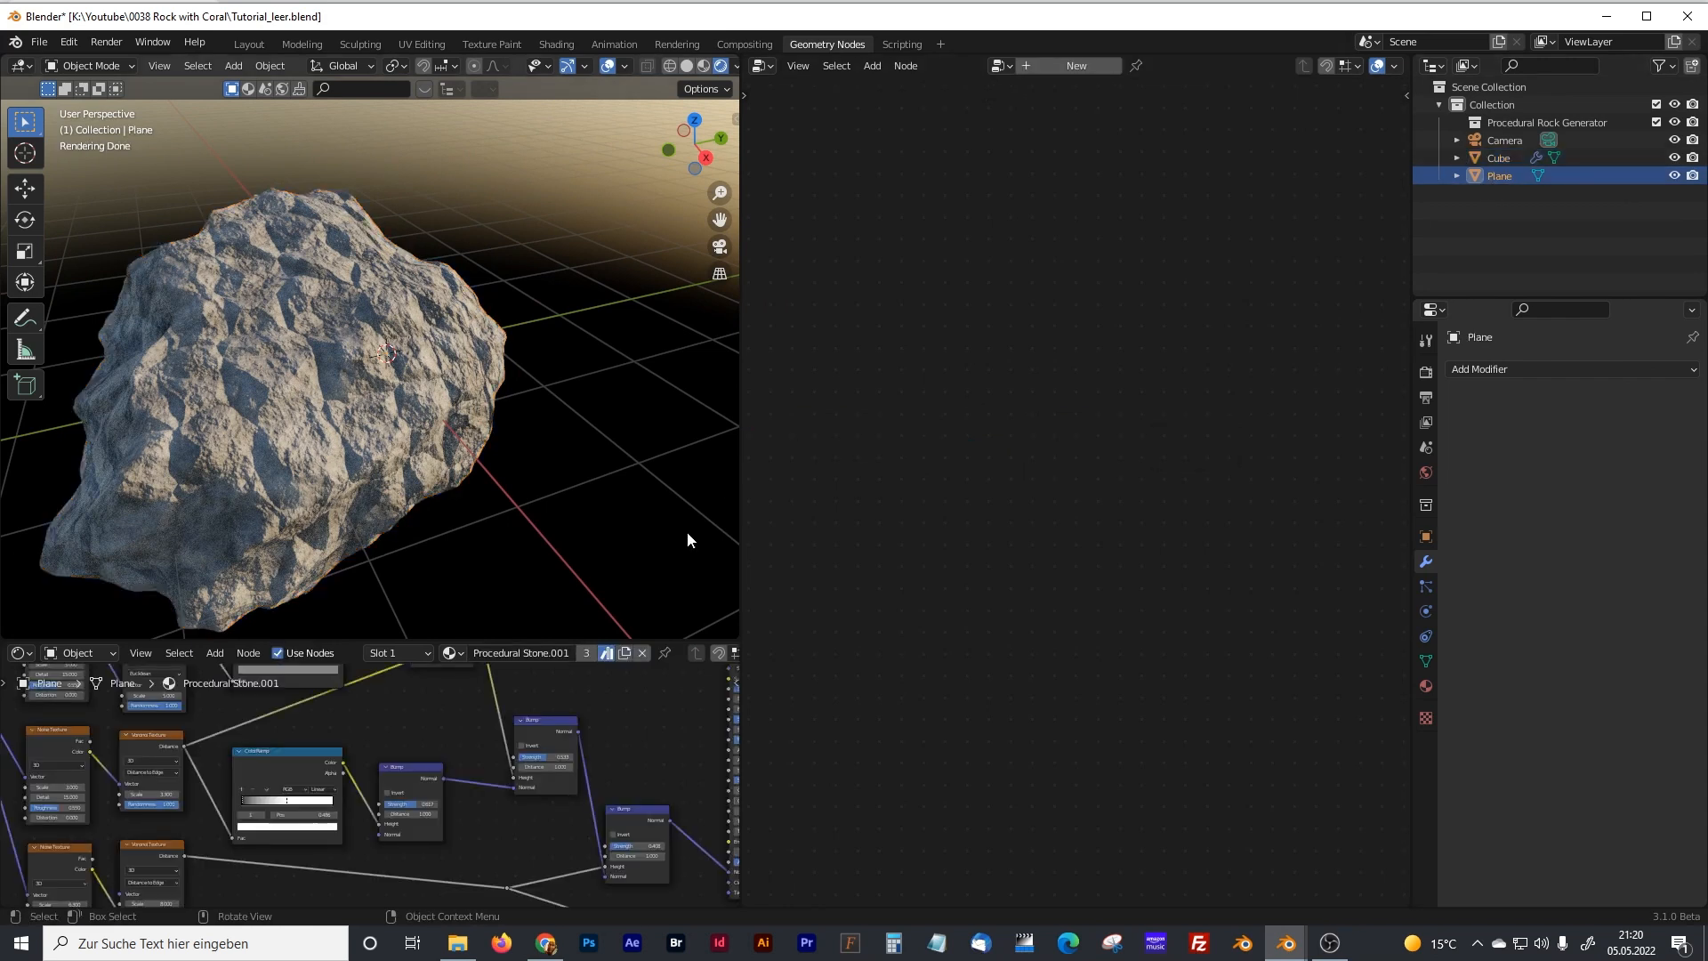
pyautogui.moveTo(634, 640); pyautogui.dragTo(613, 359)
pyautogui.moveTo(345, 483); pyautogui.dragTo(637, 537, button='middle')
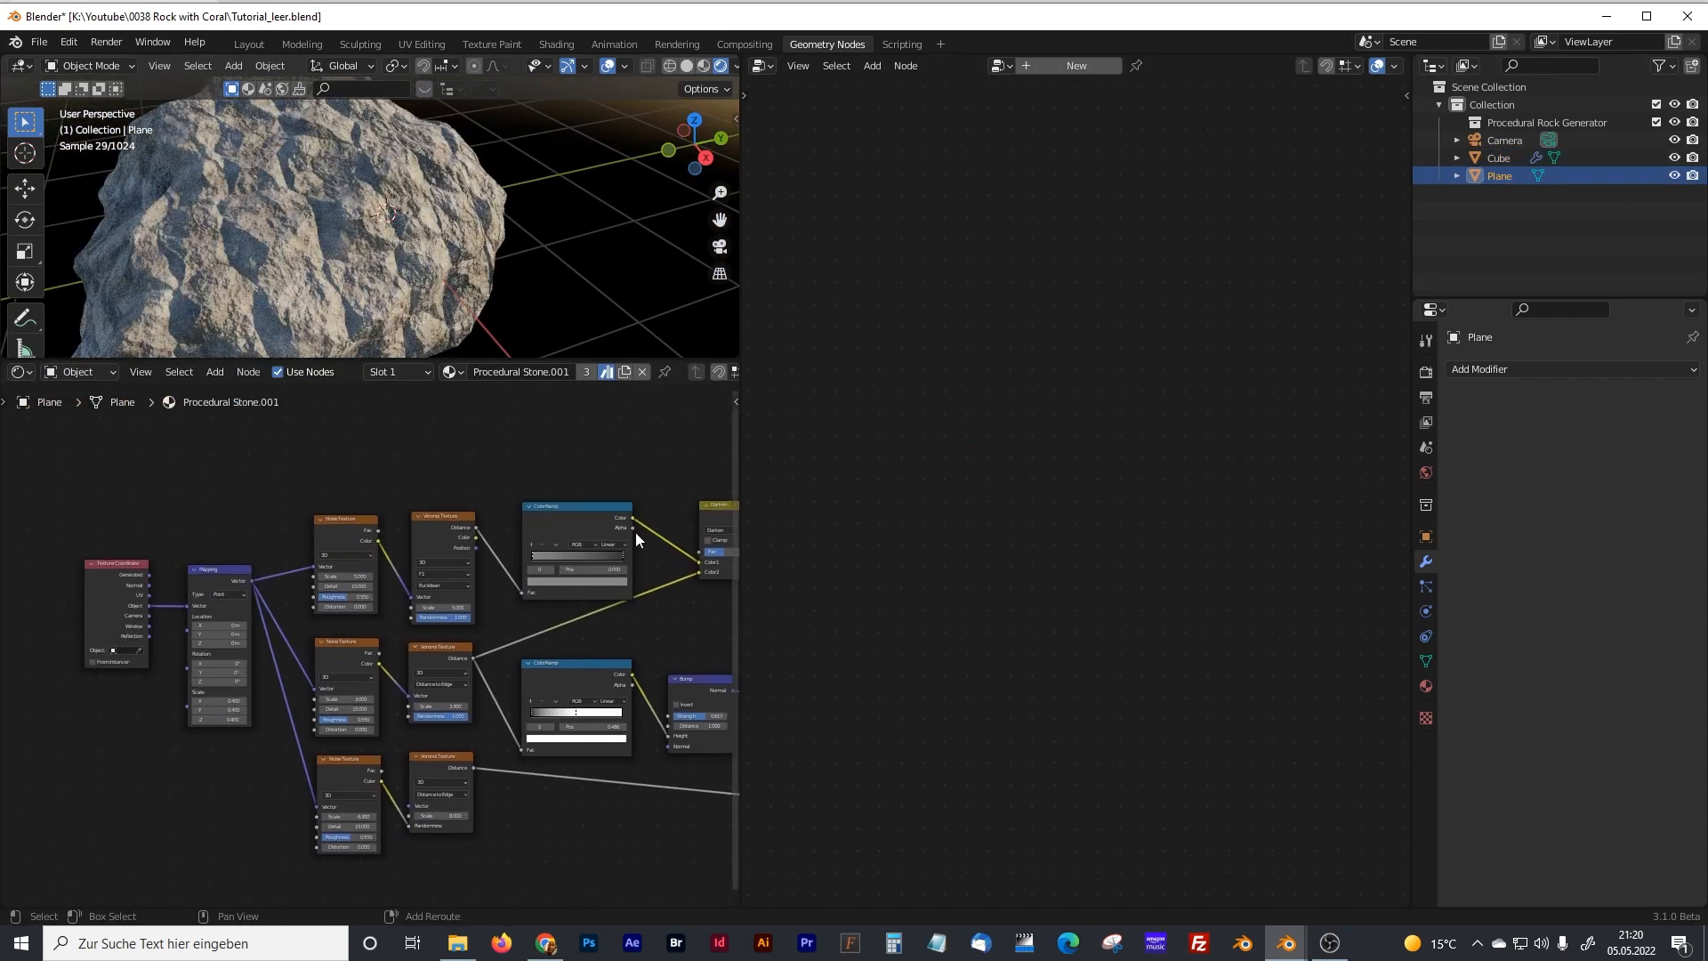
pyautogui.moveTo(219, 642); pyautogui.dragTo(336, 588, button='middle')
pyautogui.scroll(4, 336, 588)
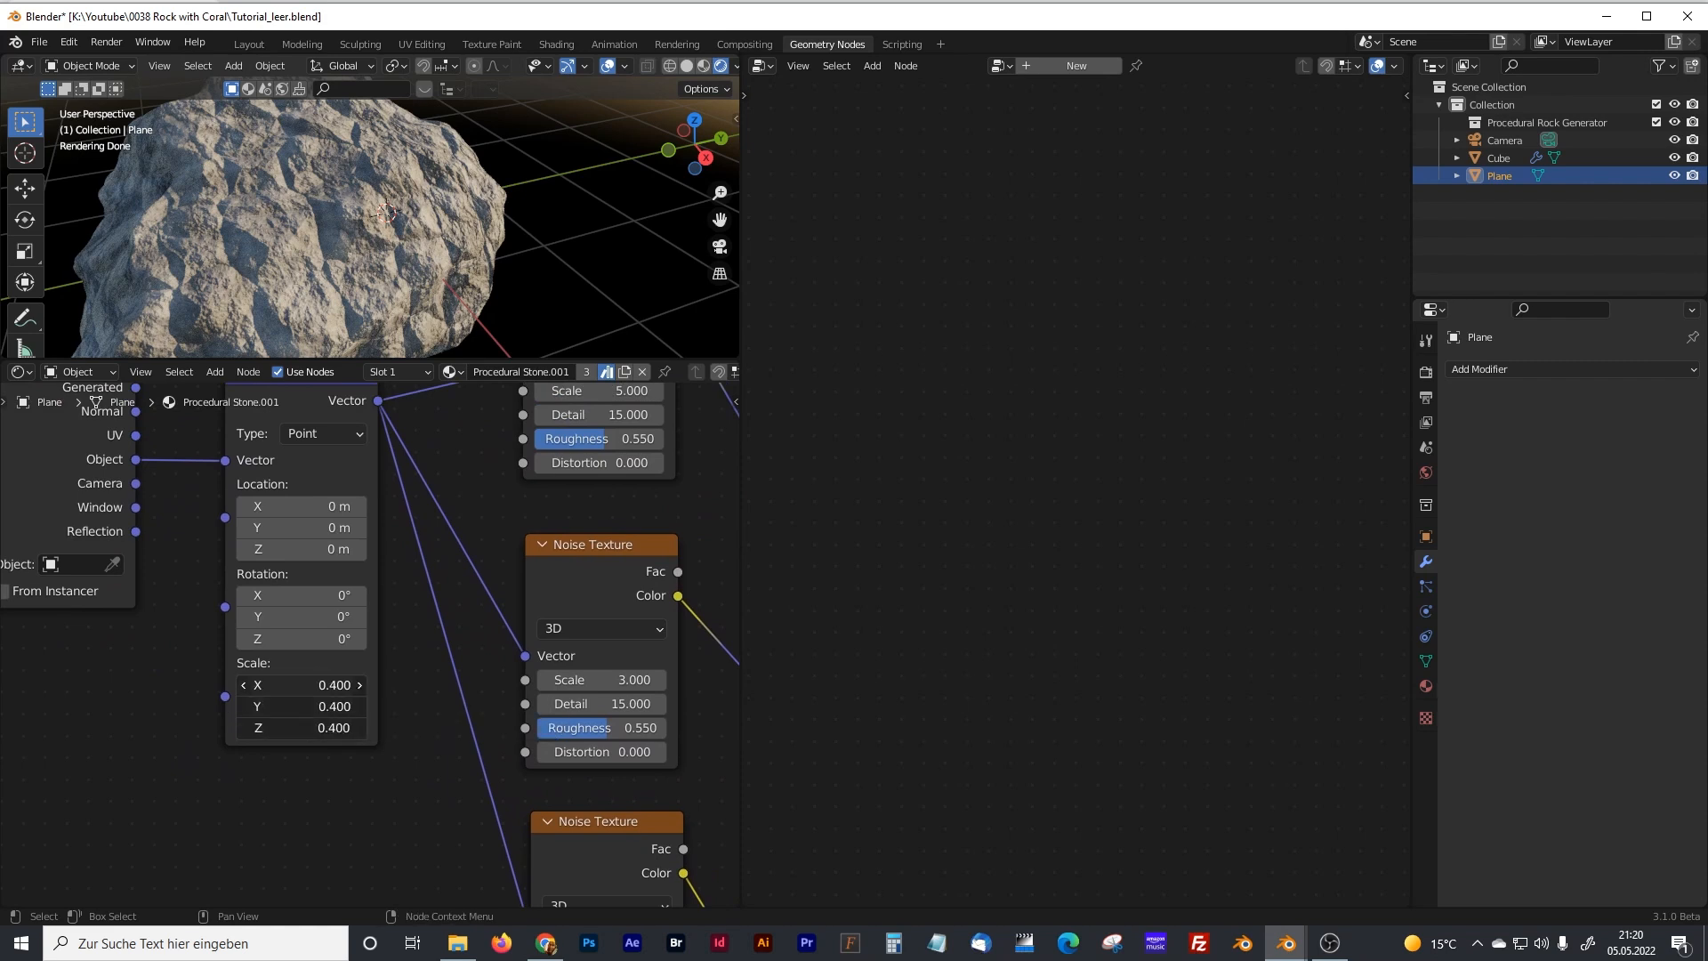
pyautogui.keyDown('ctrl'); pyautogui.hscroll(-4, 112, 719); pyautogui.keyUp('ctrl')
# - Add a Value node below the Texture Coordinate node and connect it to the Mapping node's Scale input
pyautogui.hotkey('shift', 'a')
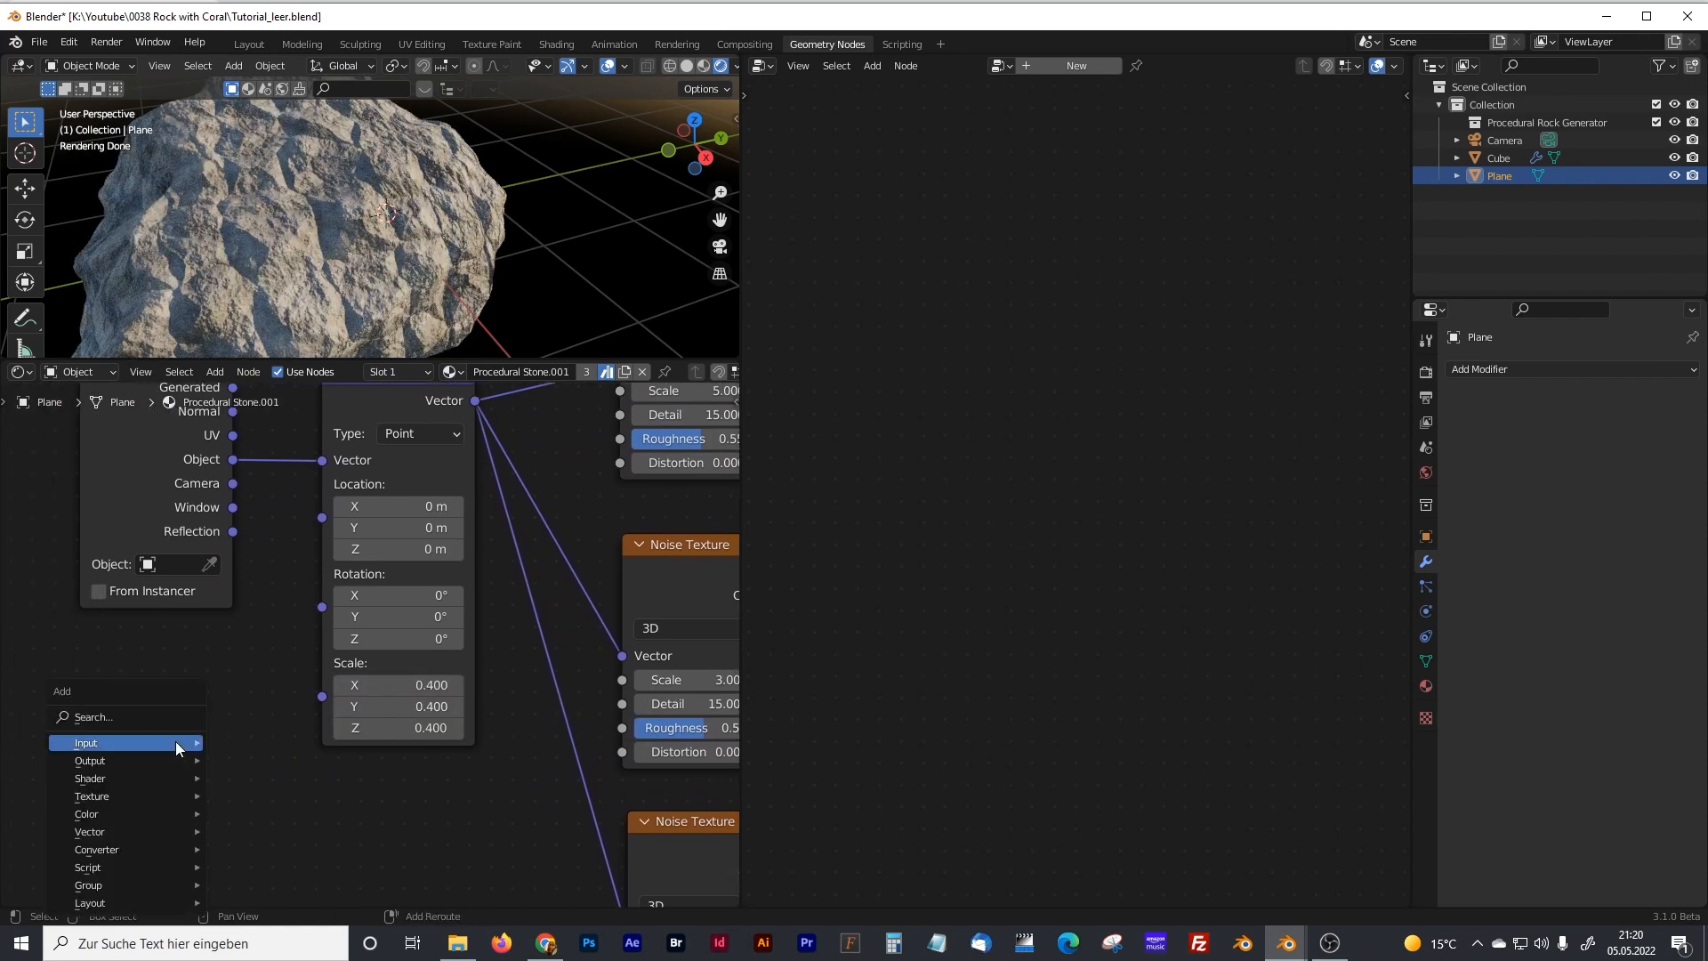
pyautogui.click(136, 717)
pyautogui.write('val')
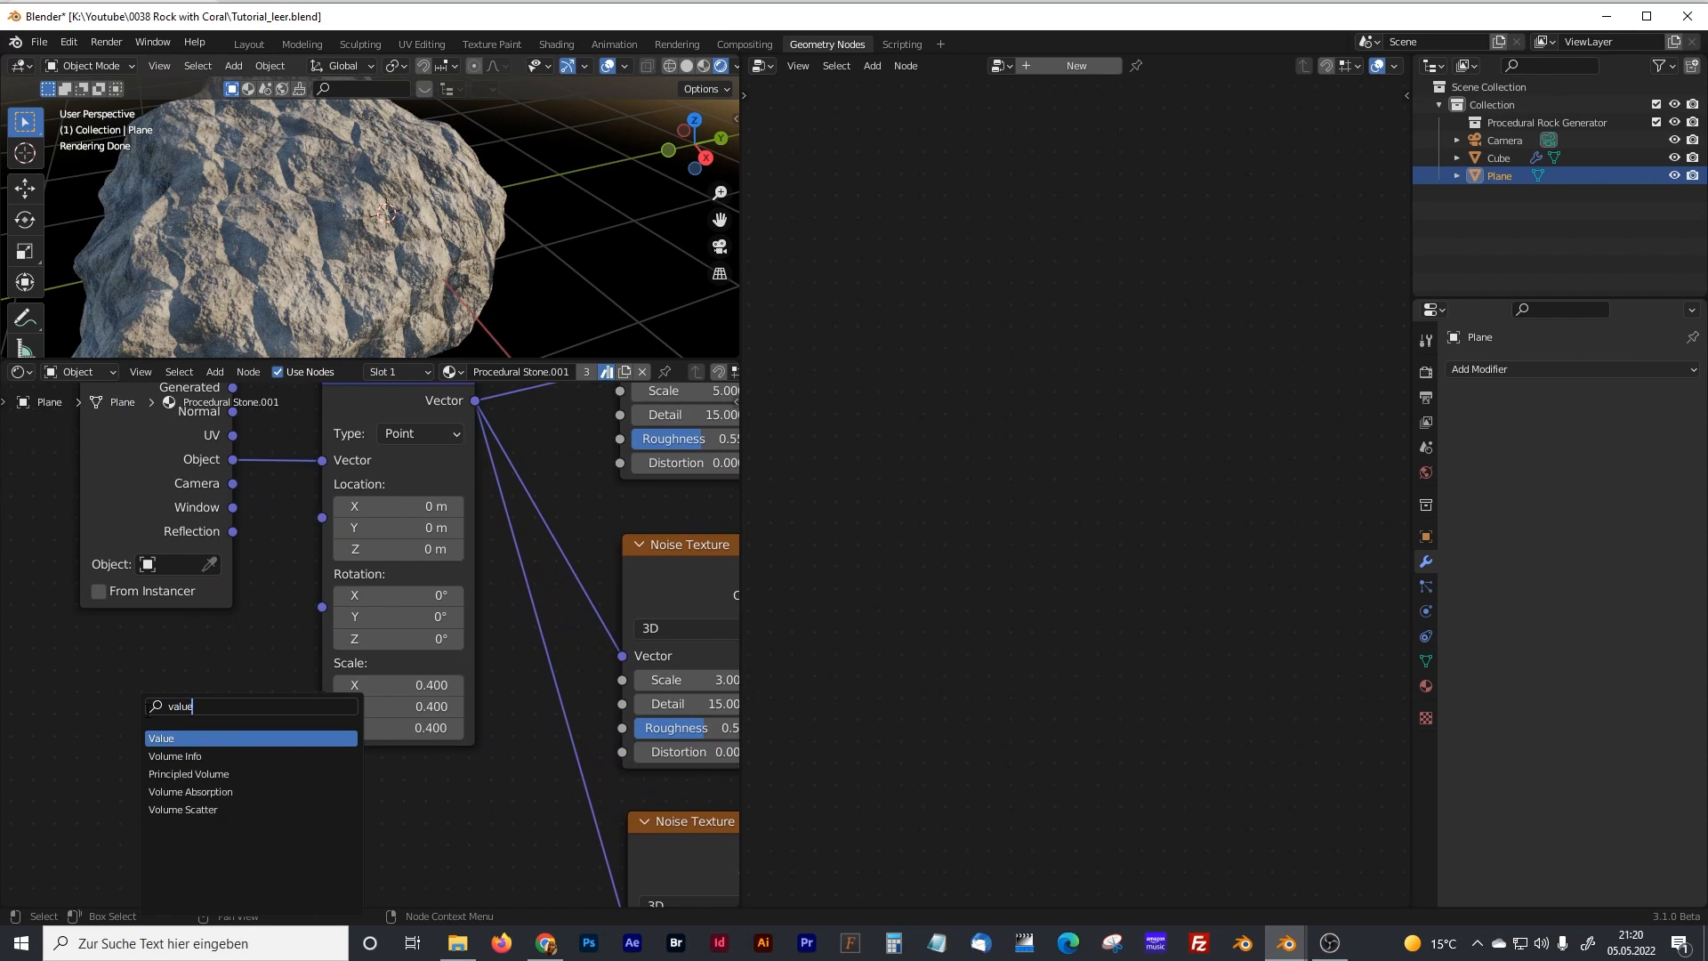
pyautogui.write('ue')
pyautogui.click(168, 739)
pyautogui.click(184, 733)
pyautogui.moveTo(233, 740); pyautogui.dragTo(322, 696)
# - Enter 0.6 in the Value node and increase it further to make the stone texture finer
pyautogui.click(151, 775)
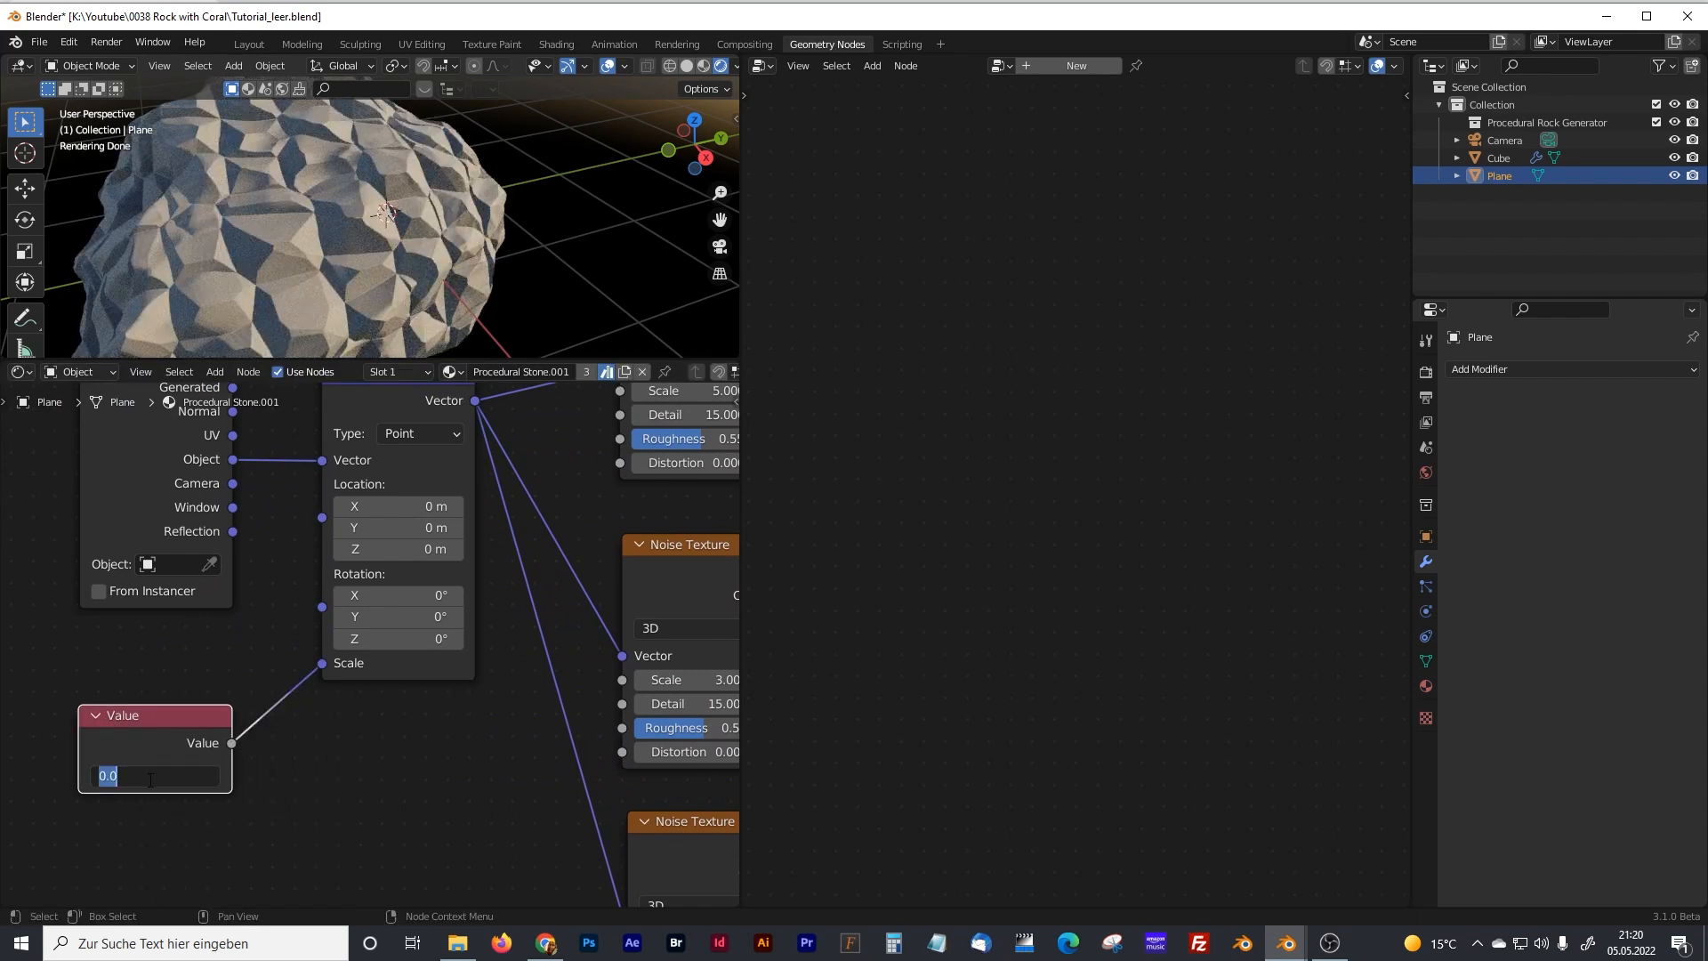
pyautogui.write('0.6')
pyautogui.press('Return')
pyautogui.moveTo(150, 778); pyautogui.dragTo(194, 778)
# - Set the upper Noise Texture's scale to 5.7 and review the other noise and Voronoi nodes
pyautogui.keyDown('shift'); pyautogui.moveTo(474, 635); pyautogui.dragTo(302, 688, button='middle'); pyautogui.keyUp('shift')
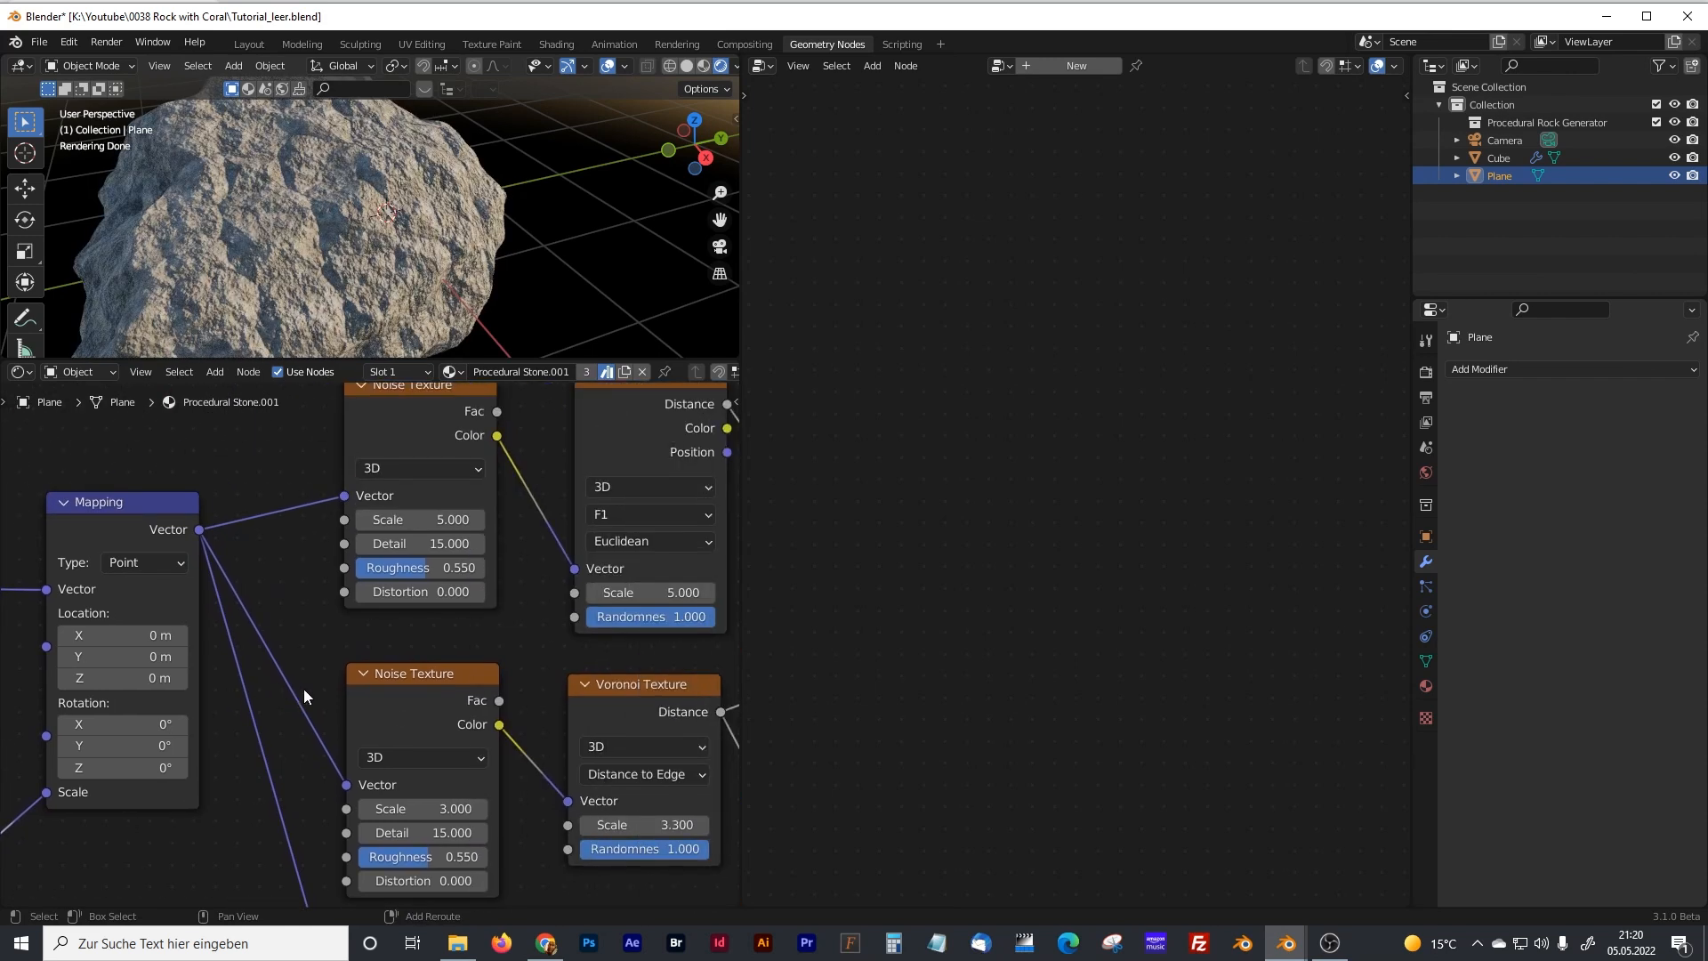
pyautogui.scroll(-7, 507, 643)
pyautogui.moveTo(481, 625); pyautogui.dragTo(461, 592, button='middle')
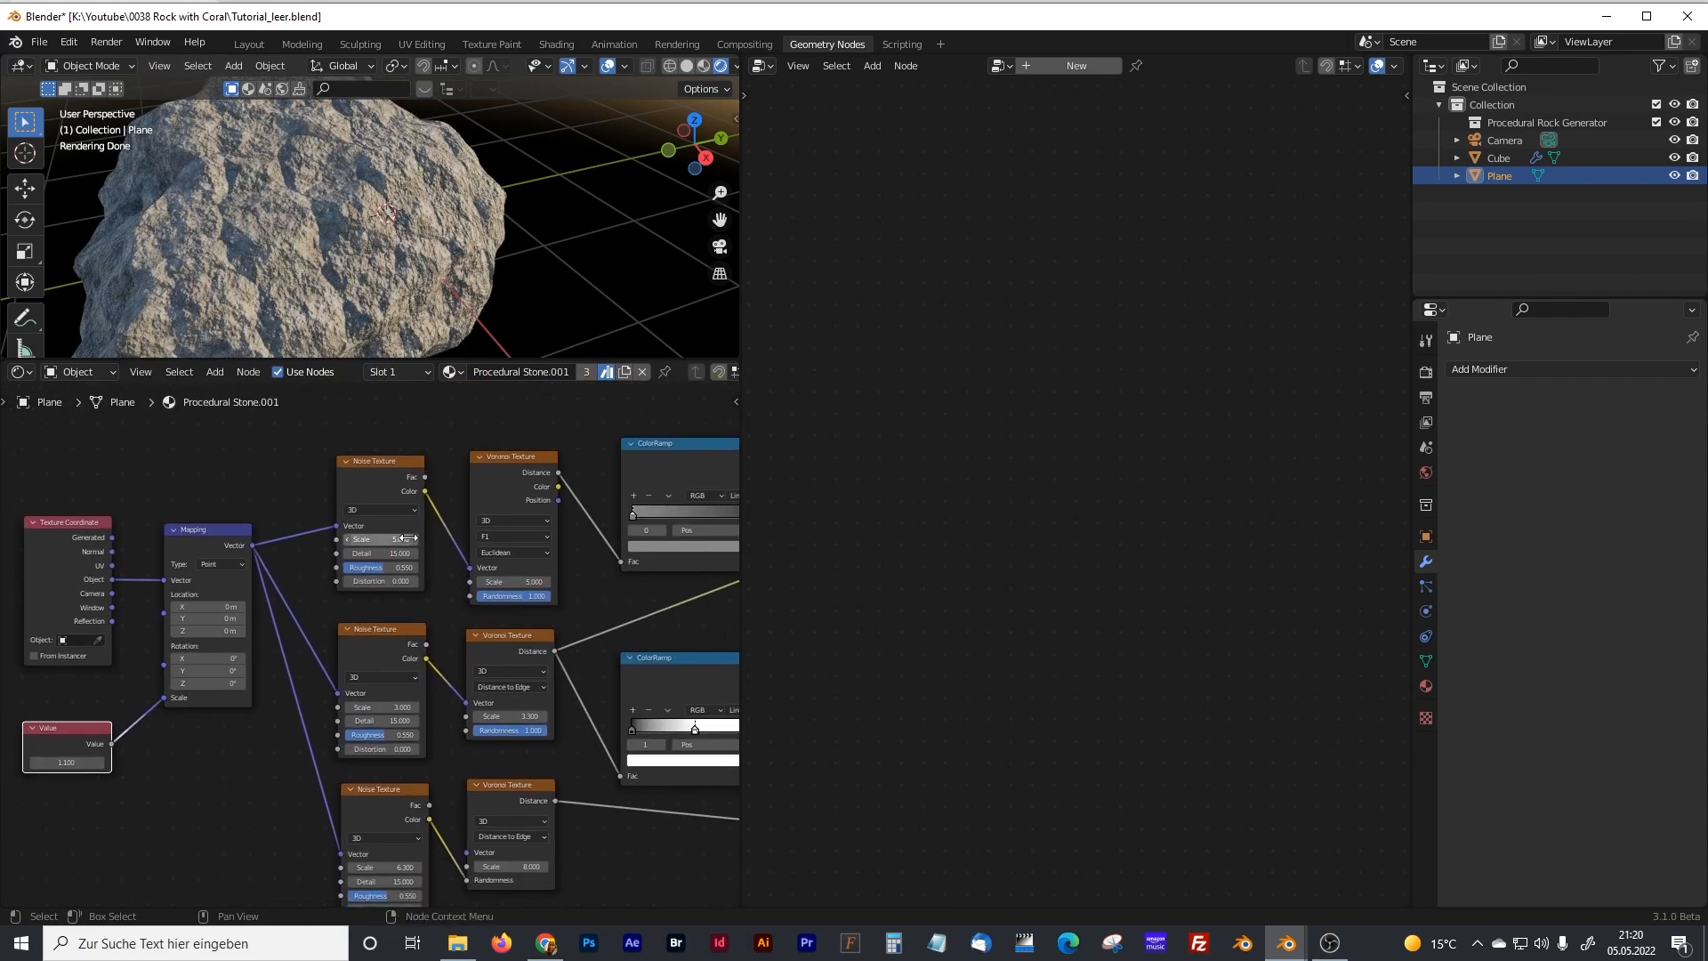
pyautogui.moveTo(391, 539); pyautogui.dragTo(423, 539)
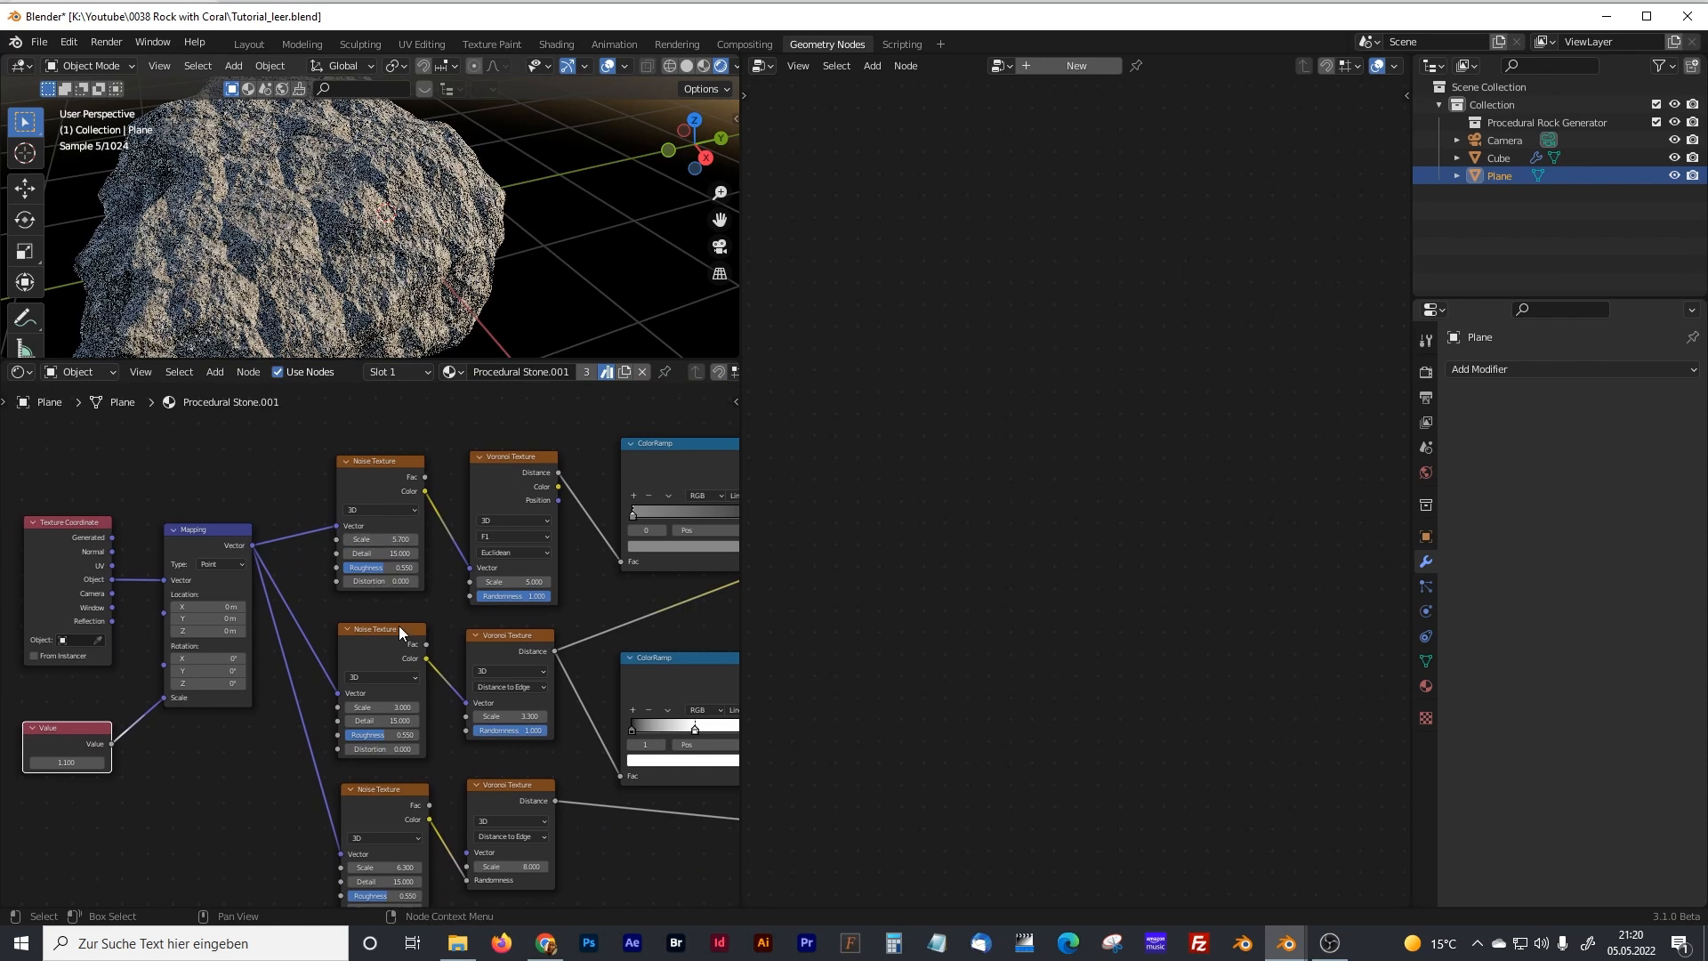
pyautogui.moveTo(492, 818); pyautogui.dragTo(425, 696, button='middle')
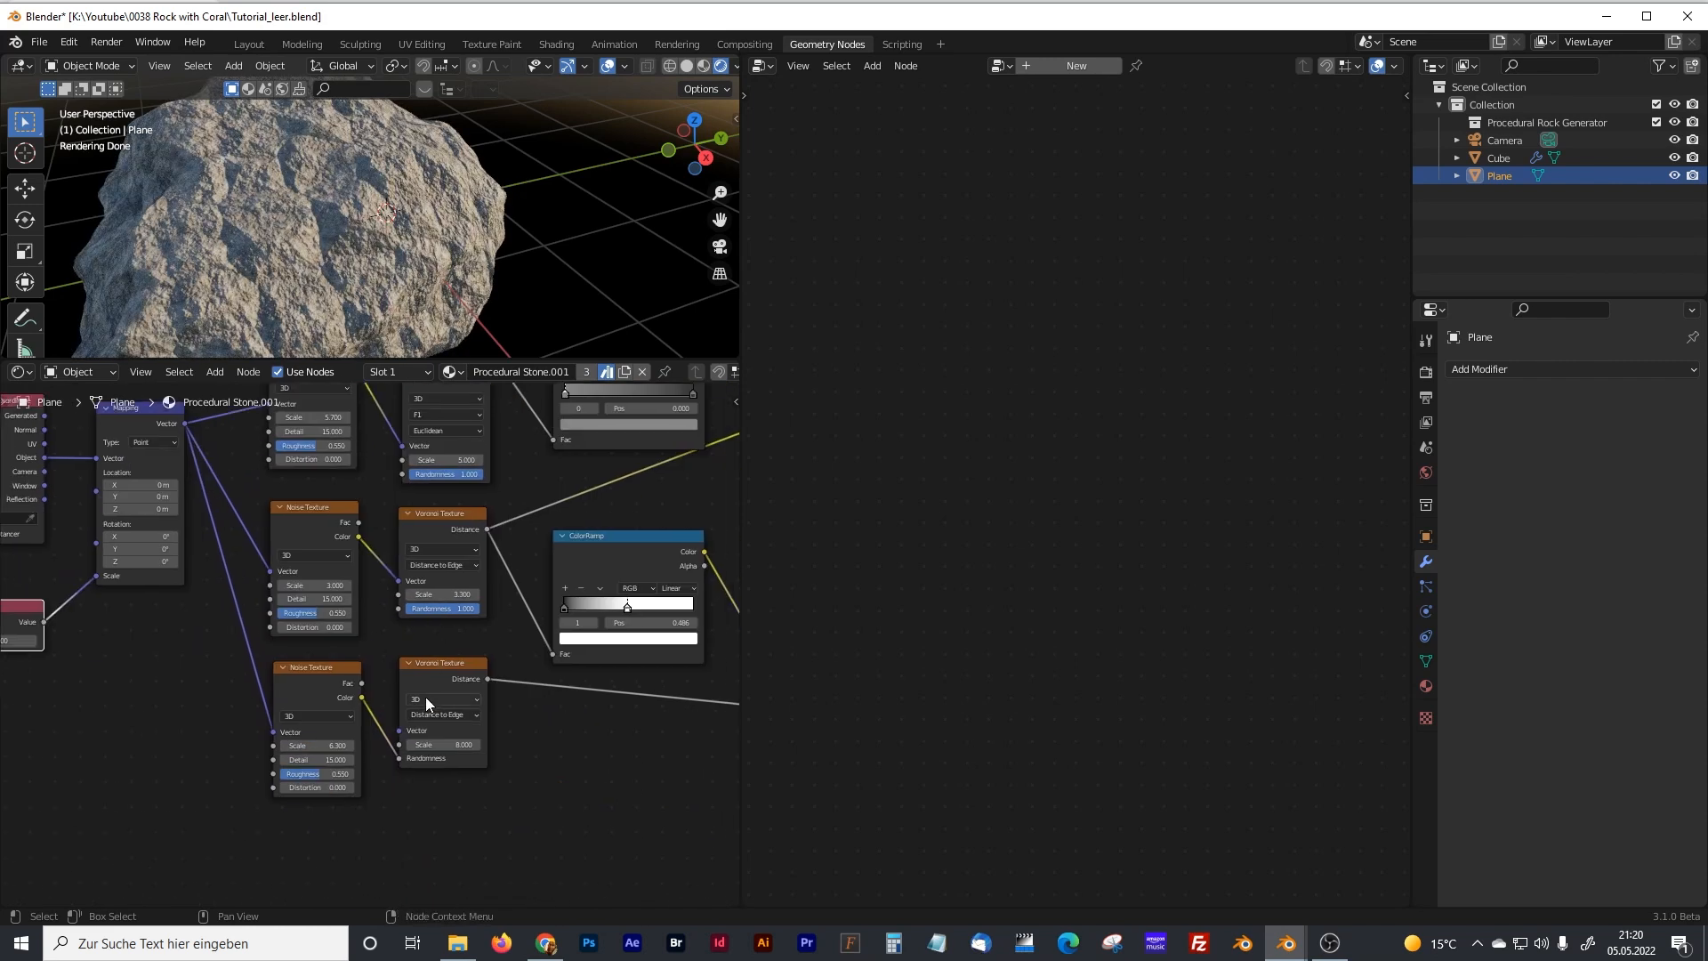
pyautogui.scroll(2, 383, 680)
pyautogui.moveTo(381, 644); pyautogui.dragTo(431, 616, button='middle')
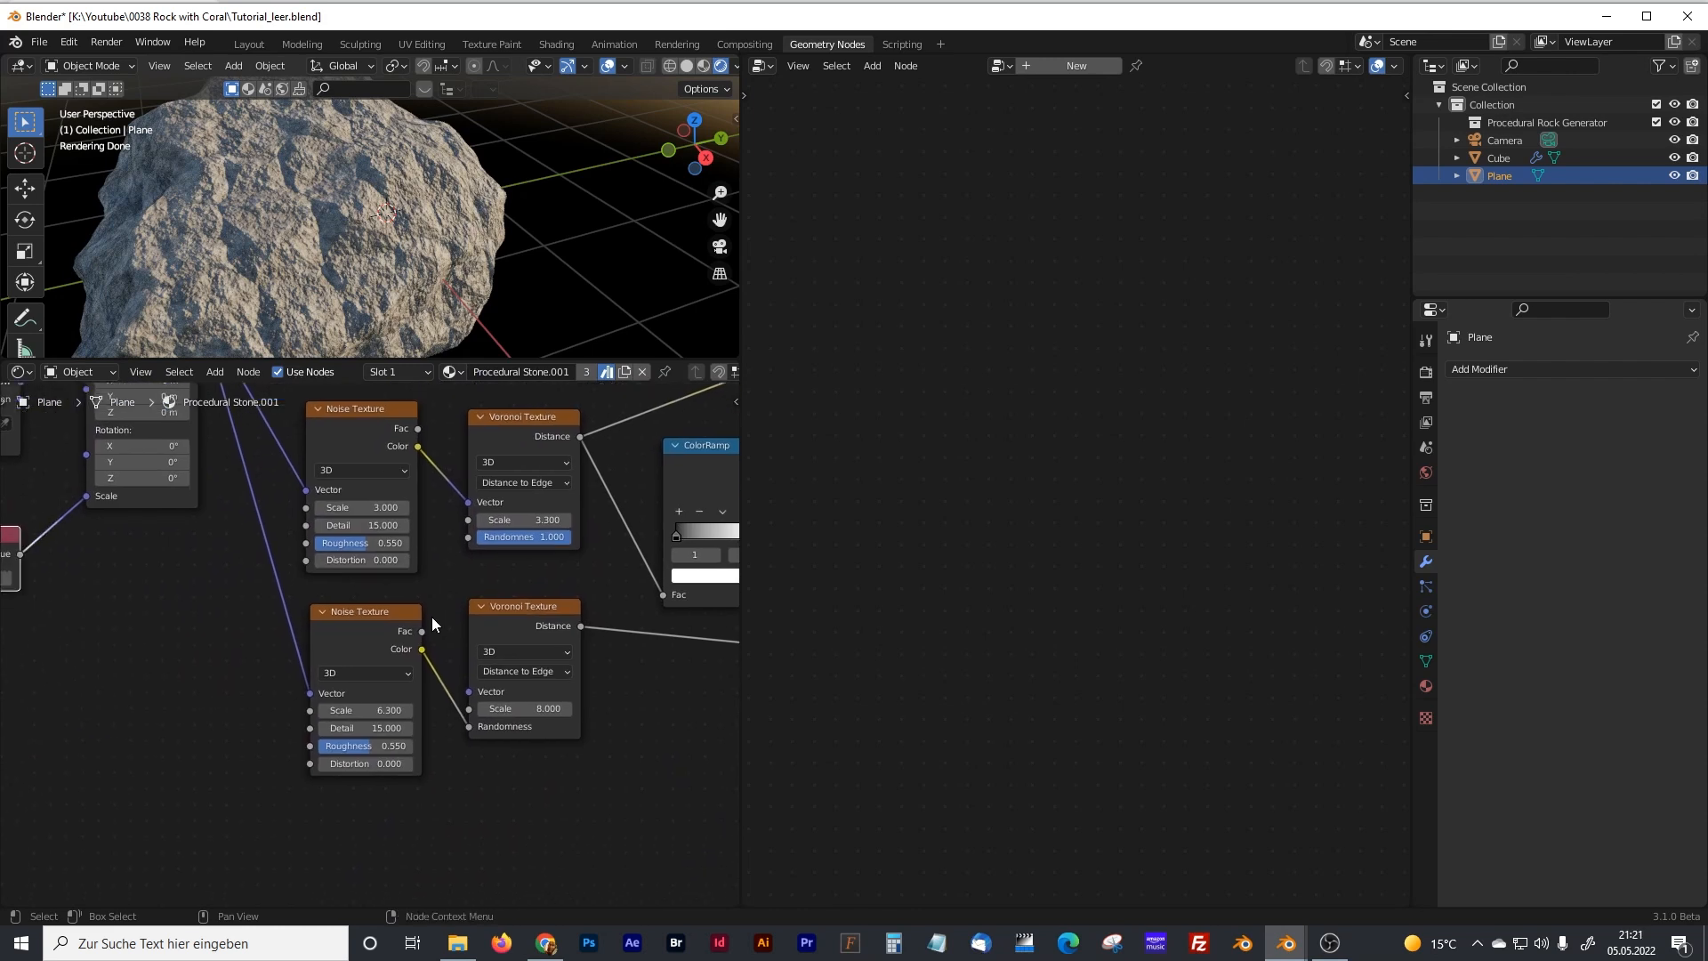
pyautogui.moveTo(403, 545); pyautogui.dragTo(418, 651, button='middle')
pyautogui.moveTo(398, 453); pyautogui.dragTo(402, 541, button='middle')
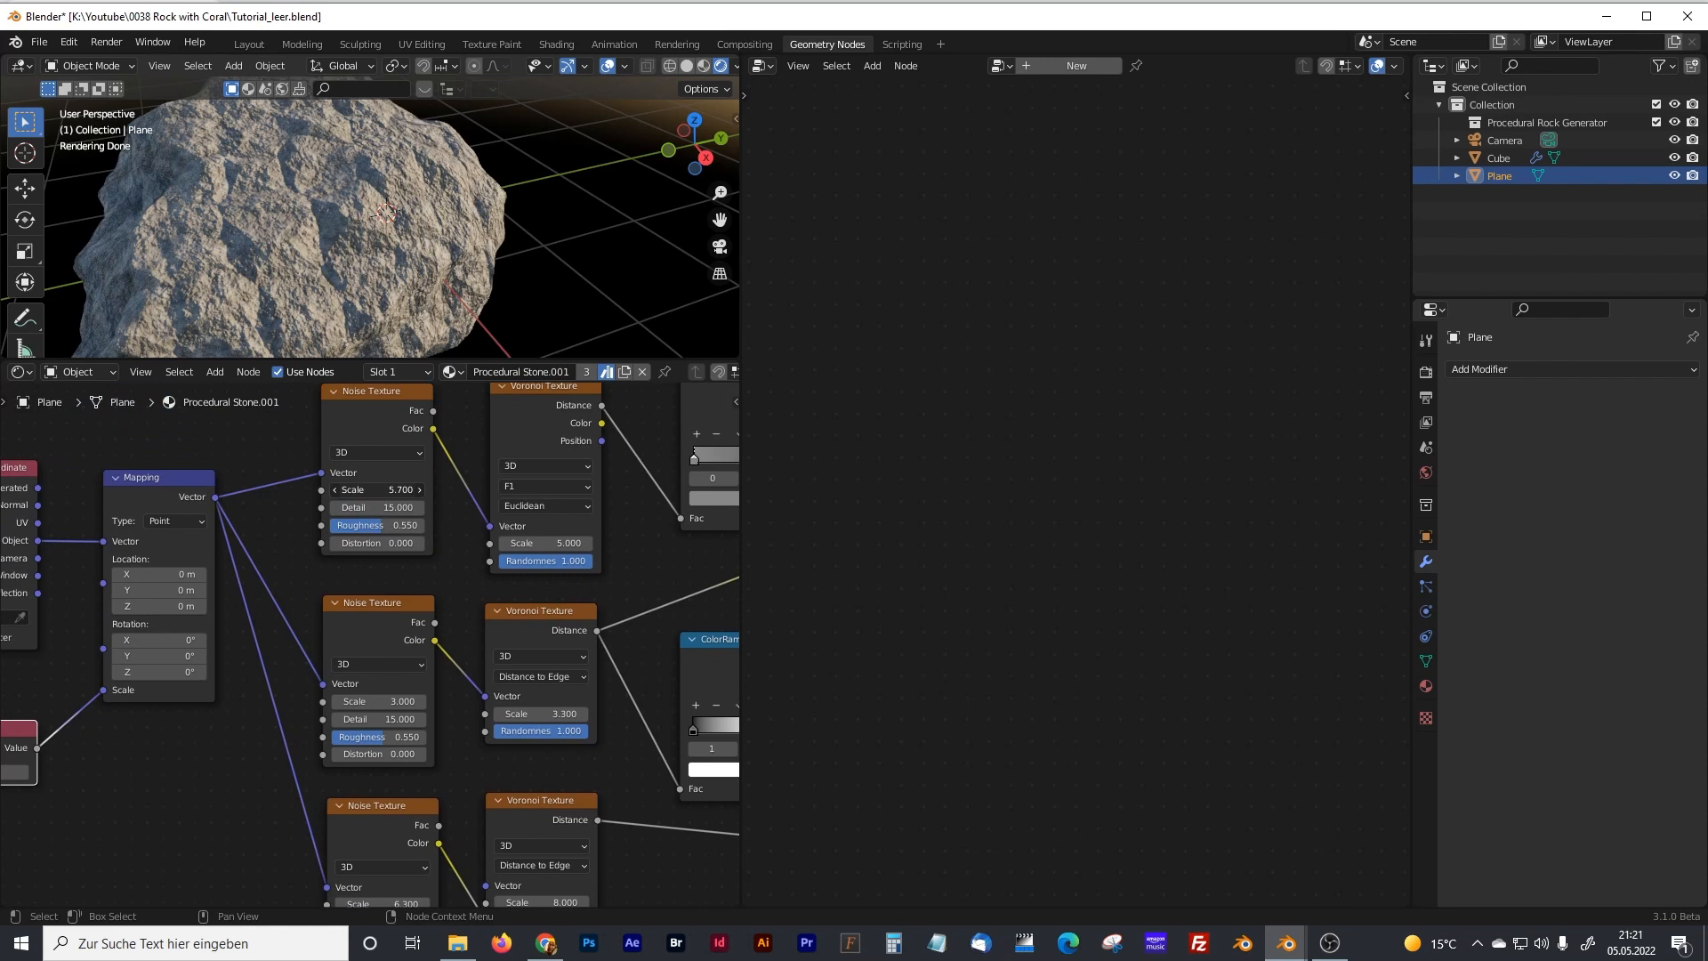
# - Select the rock, widen the geometry node editor and set the first Extrude Mesh node's offset scale to 3.3
pyautogui.click(362, 293)
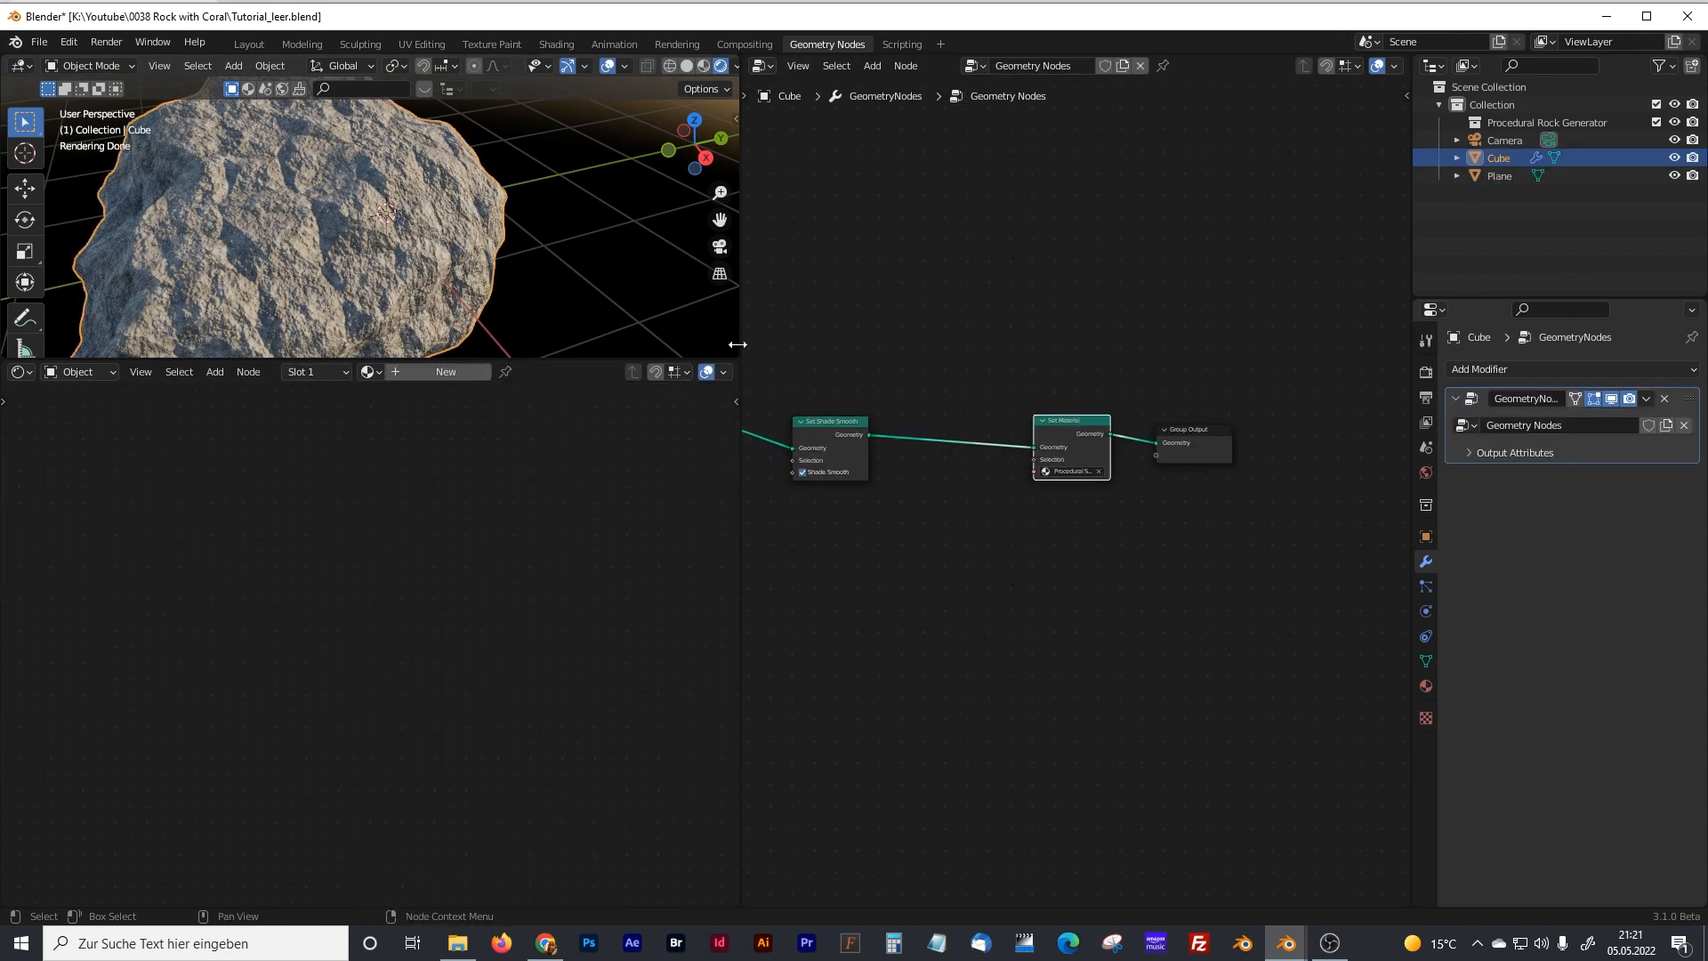
pyautogui.moveTo(738, 334); pyautogui.dragTo(343, 360)
pyautogui.moveTo(365, 361); pyautogui.dragTo(654, 443, button='middle')
pyautogui.scroll(3, 857, 541)
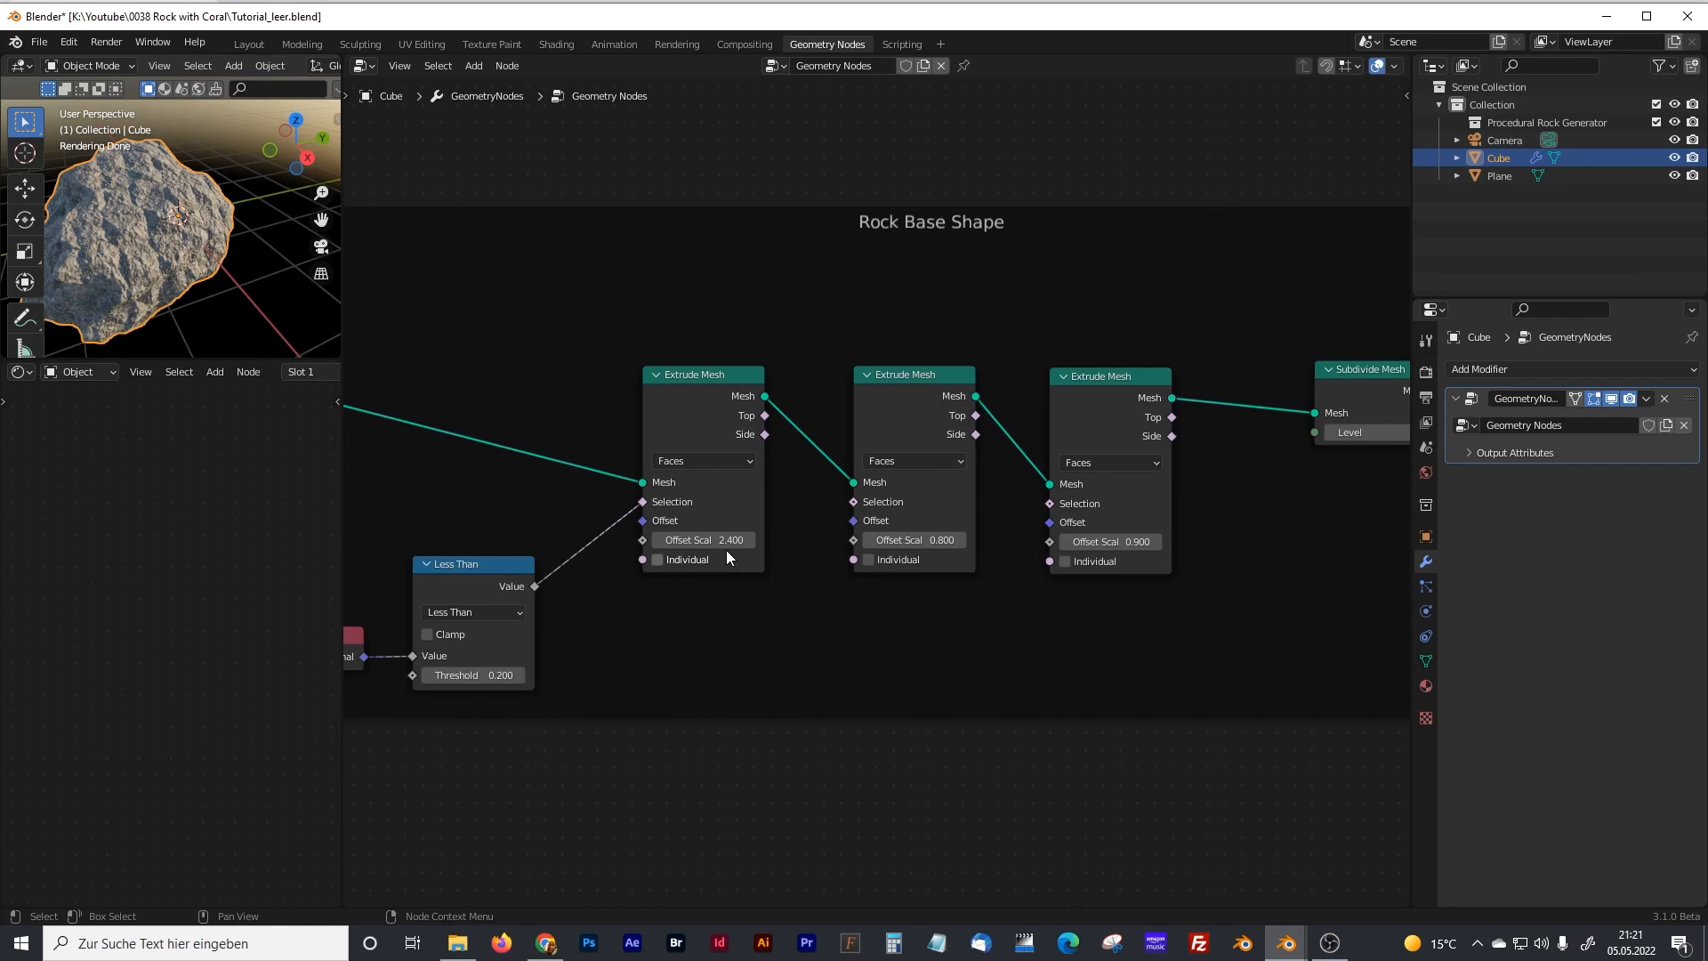
pyautogui.moveTo(726, 543); pyautogui.dragTo(800, 542)
# - Enlarge the 3D viewport and lower the scale of the 4D Voronoi Texture in the Rock Noise Distortion frame
pyautogui.moveTo(345, 326); pyautogui.dragTo(662, 325)
pyautogui.moveTo(525, 360); pyautogui.dragTo(525, 725)
pyautogui.moveTo(1094, 585); pyautogui.dragTo(555, 586, button='middle')
pyautogui.moveTo(1388, 710); pyautogui.dragTo(837, 710, button='middle')
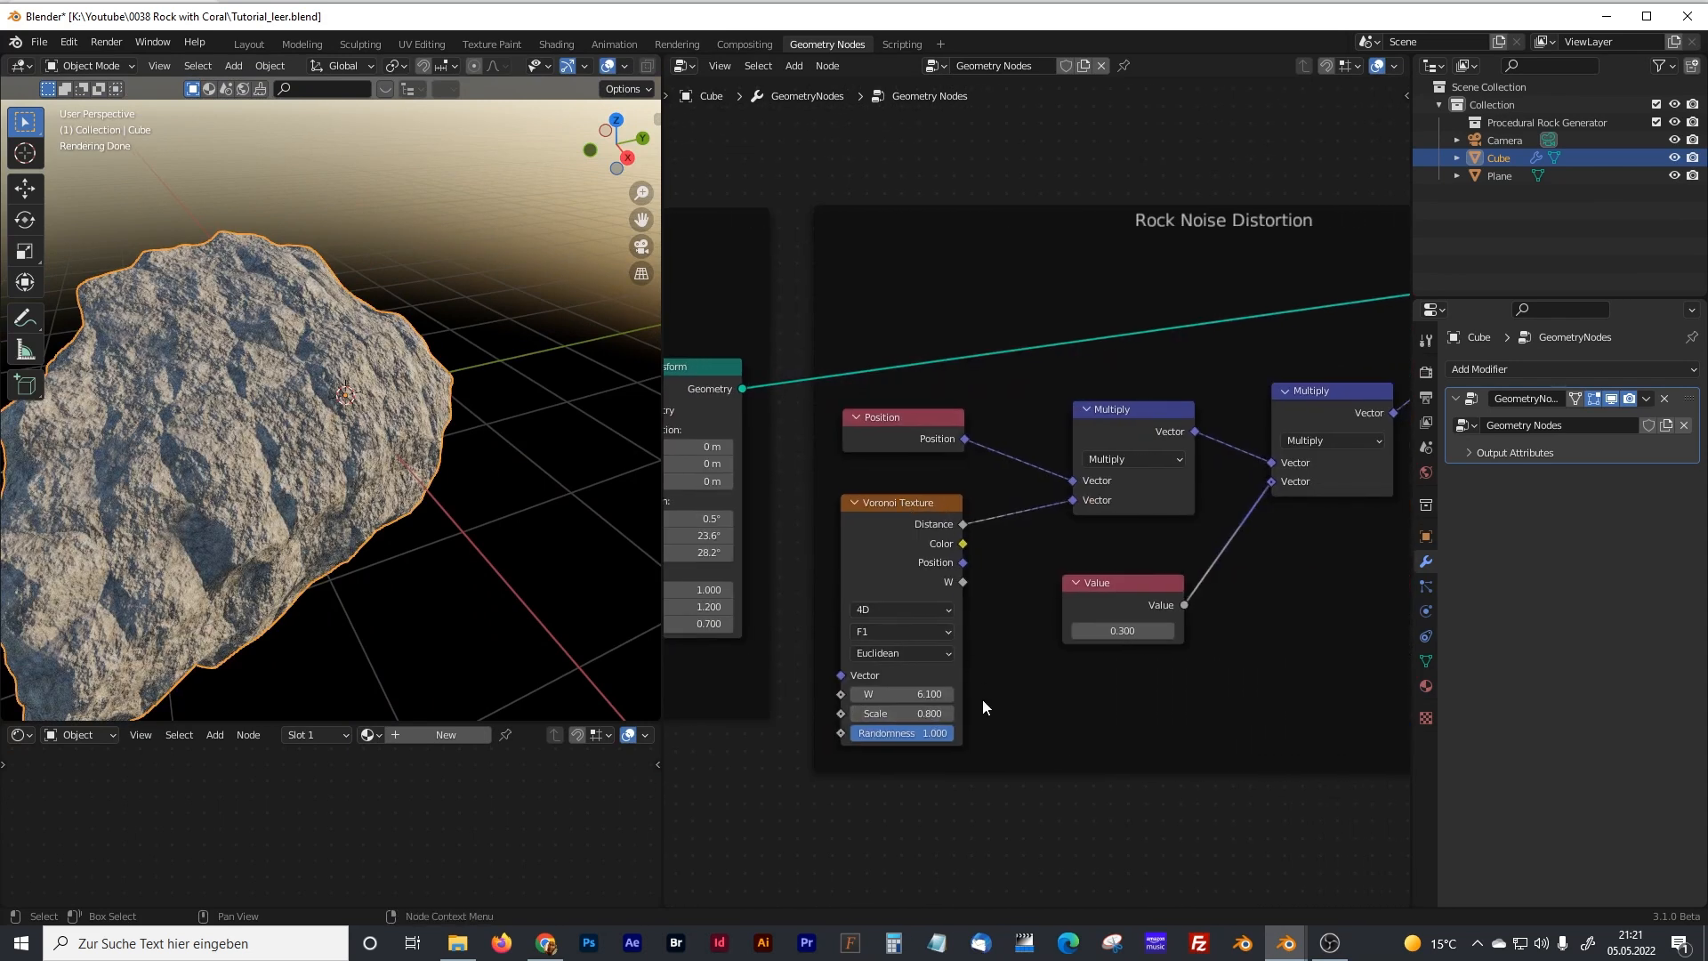
pyautogui.scroll(1, 982, 699)
pyautogui.moveTo(994, 713); pyautogui.dragTo(1026, 649, button='middle')
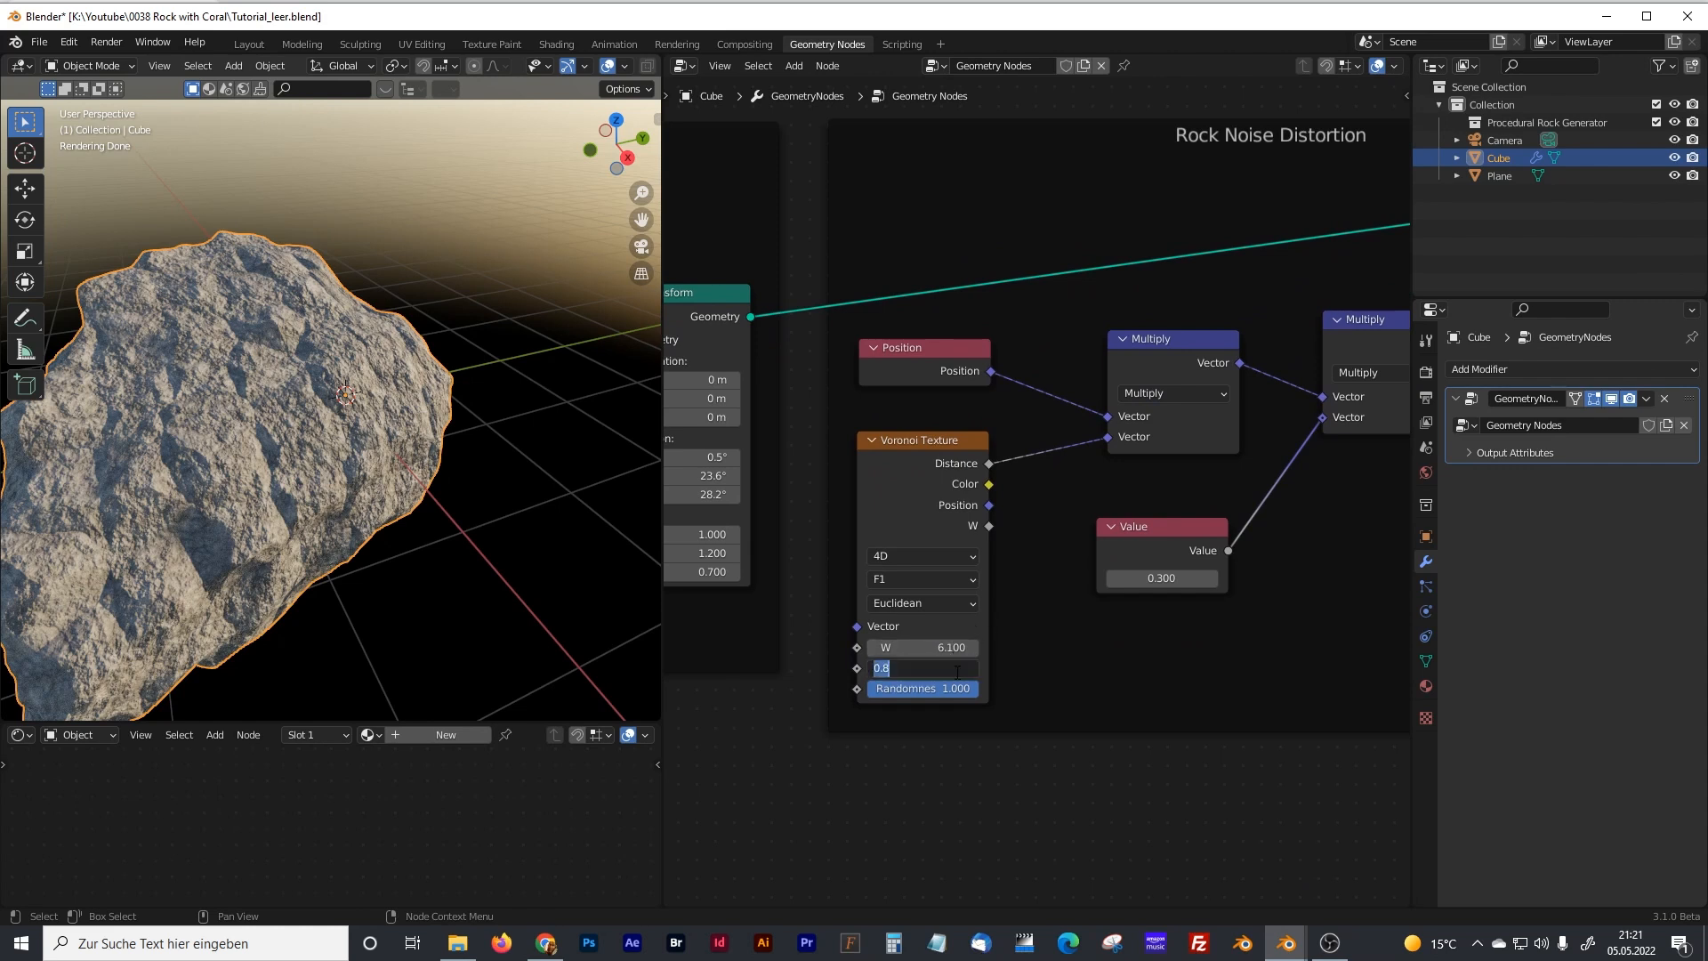
pyautogui.press('Return')
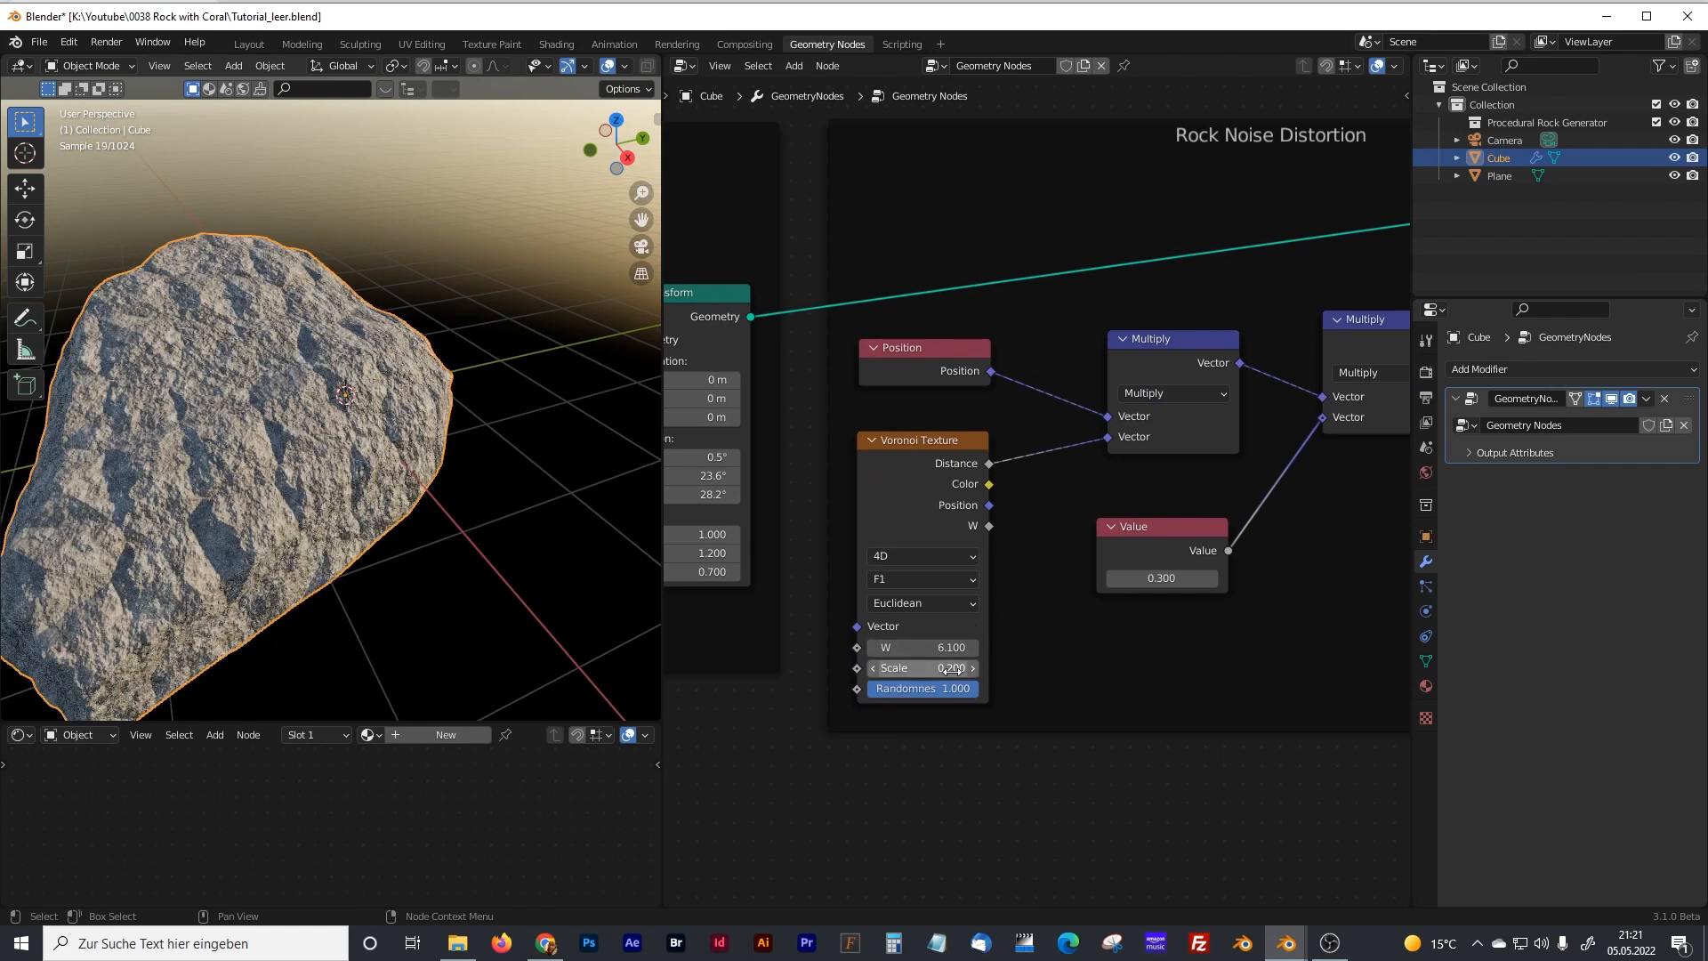
pyautogui.moveTo(929, 668); pyautogui.dragTo(934, 668)
pyautogui.moveTo(314, 477); pyautogui.dragTo(590, 434, button='middle')
# - Expose the Cube node's Size as a modifier parameter by linking it to the Group Input node, and align that node
pyautogui.scroll(-4, 920, 467)
pyautogui.scroll(-3, 920, 480)
pyautogui.moveTo(763, 472); pyautogui.dragTo(1215, 509, button='middle')
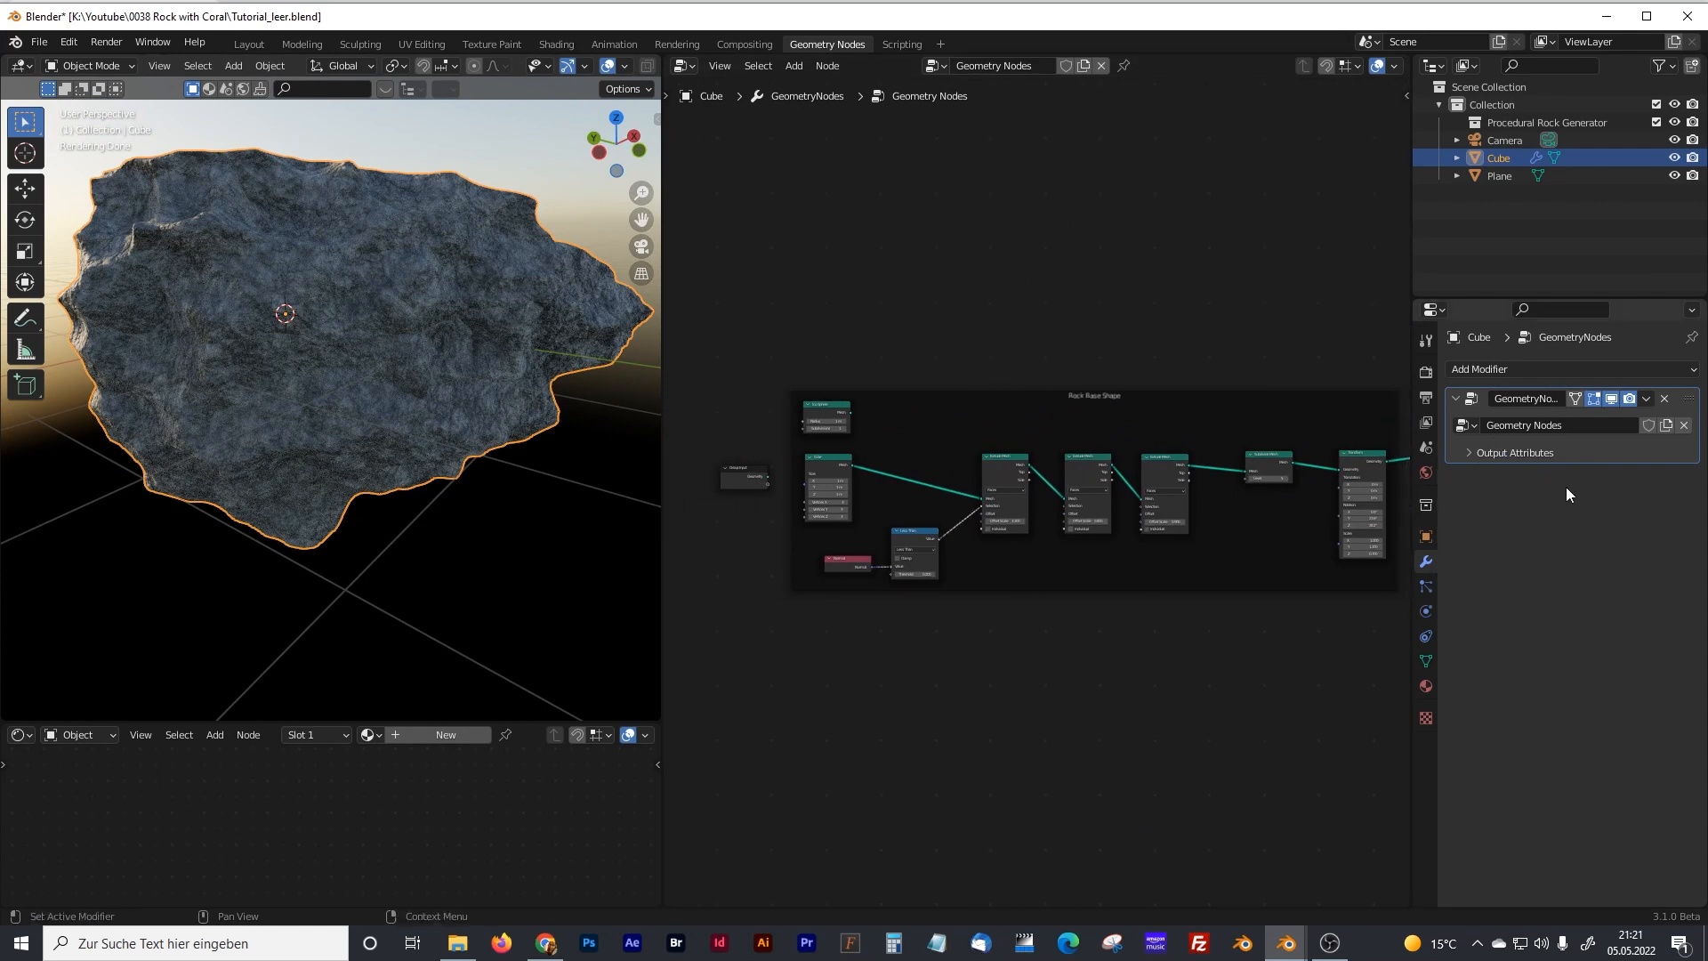
pyautogui.scroll(5, 835, 475)
pyautogui.moveTo(793, 523); pyautogui.dragTo(1050, 516, button='middle')
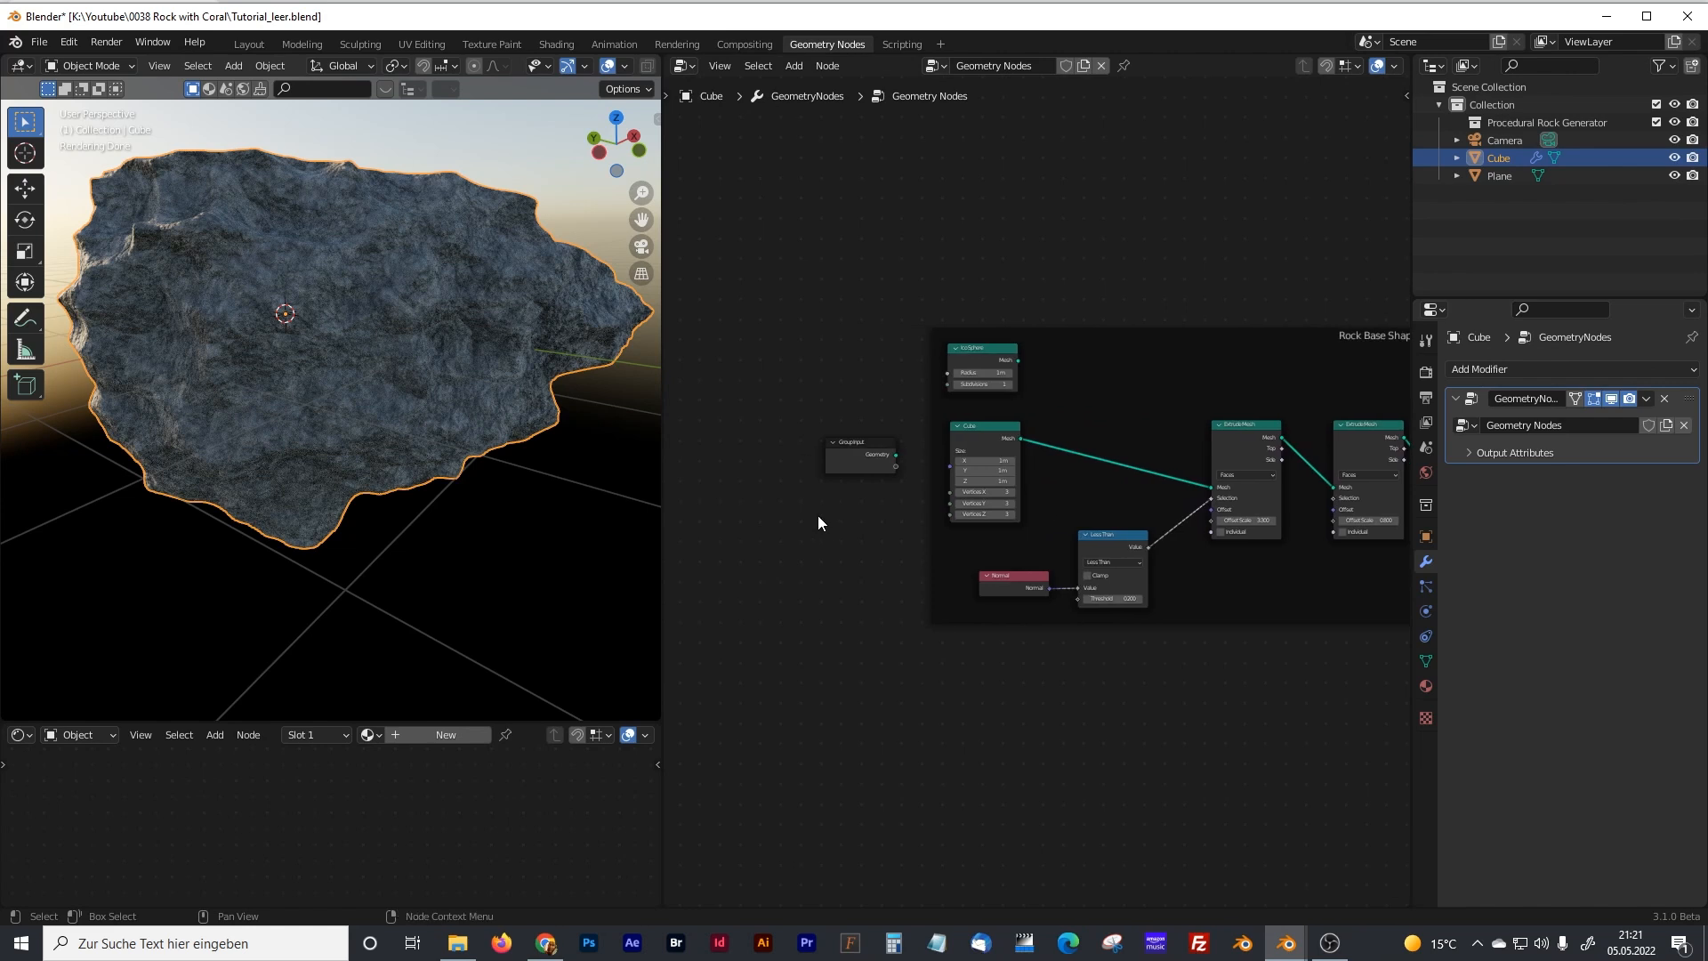
pyautogui.scroll(6, 819, 516)
pyautogui.moveTo(799, 479); pyautogui.dragTo(904, 477, button='middle')
pyautogui.scroll(3, 904, 478)
pyautogui.moveTo(855, 390); pyautogui.dragTo(829, 385)
pyautogui.moveTo(1038, 441); pyautogui.dragTo(895, 436)
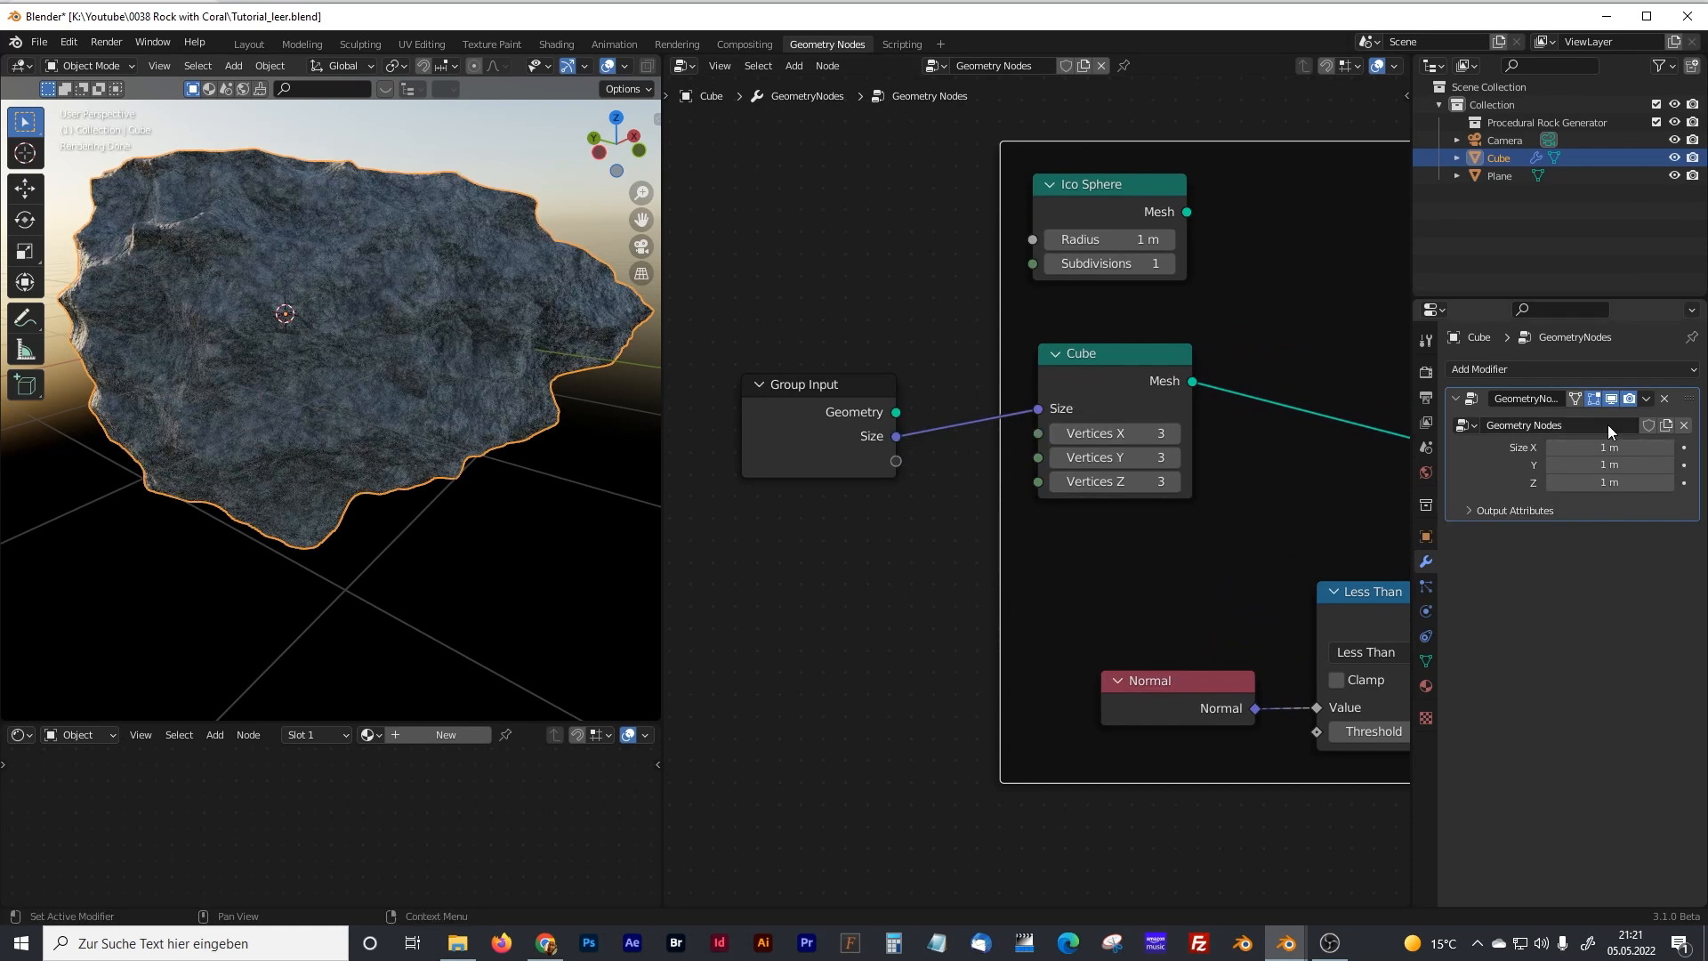
pyautogui.moveTo(787, 384); pyautogui.dragTo(796, 359)
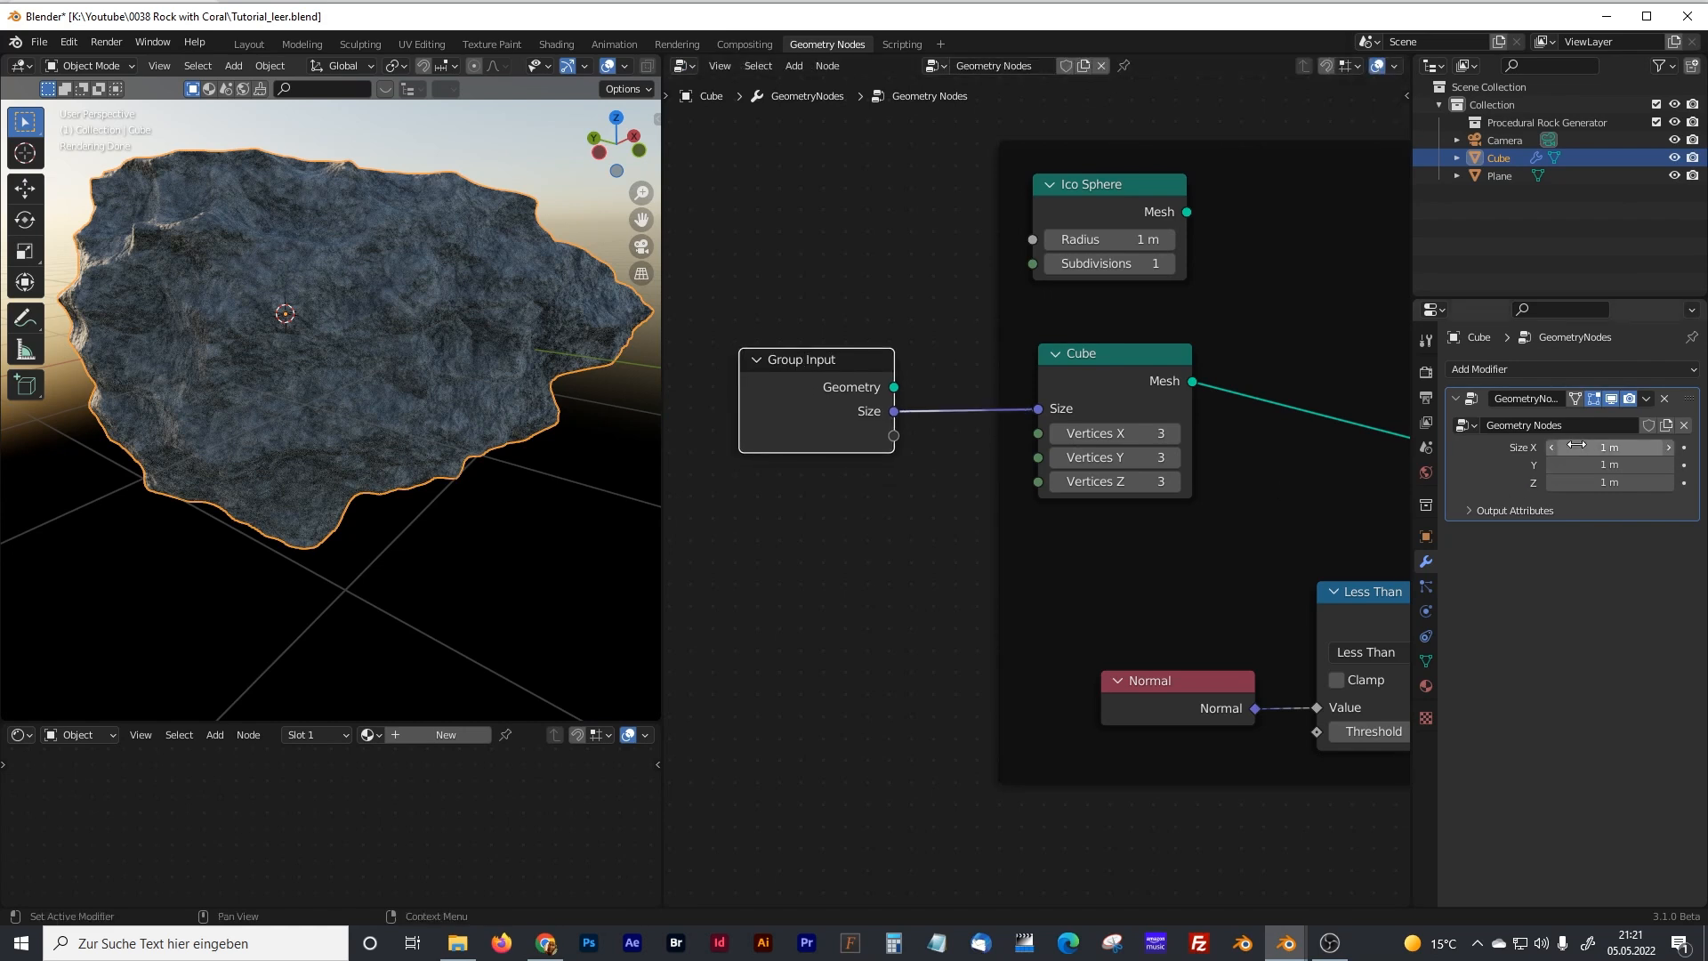
# - Set the rock's size in the Geometry Nodes modifier to X 1.1 m, Y 1.15 m and Z 1.5 m
pyautogui.moveTo(1608, 447); pyautogui.dragTo(1626, 448)
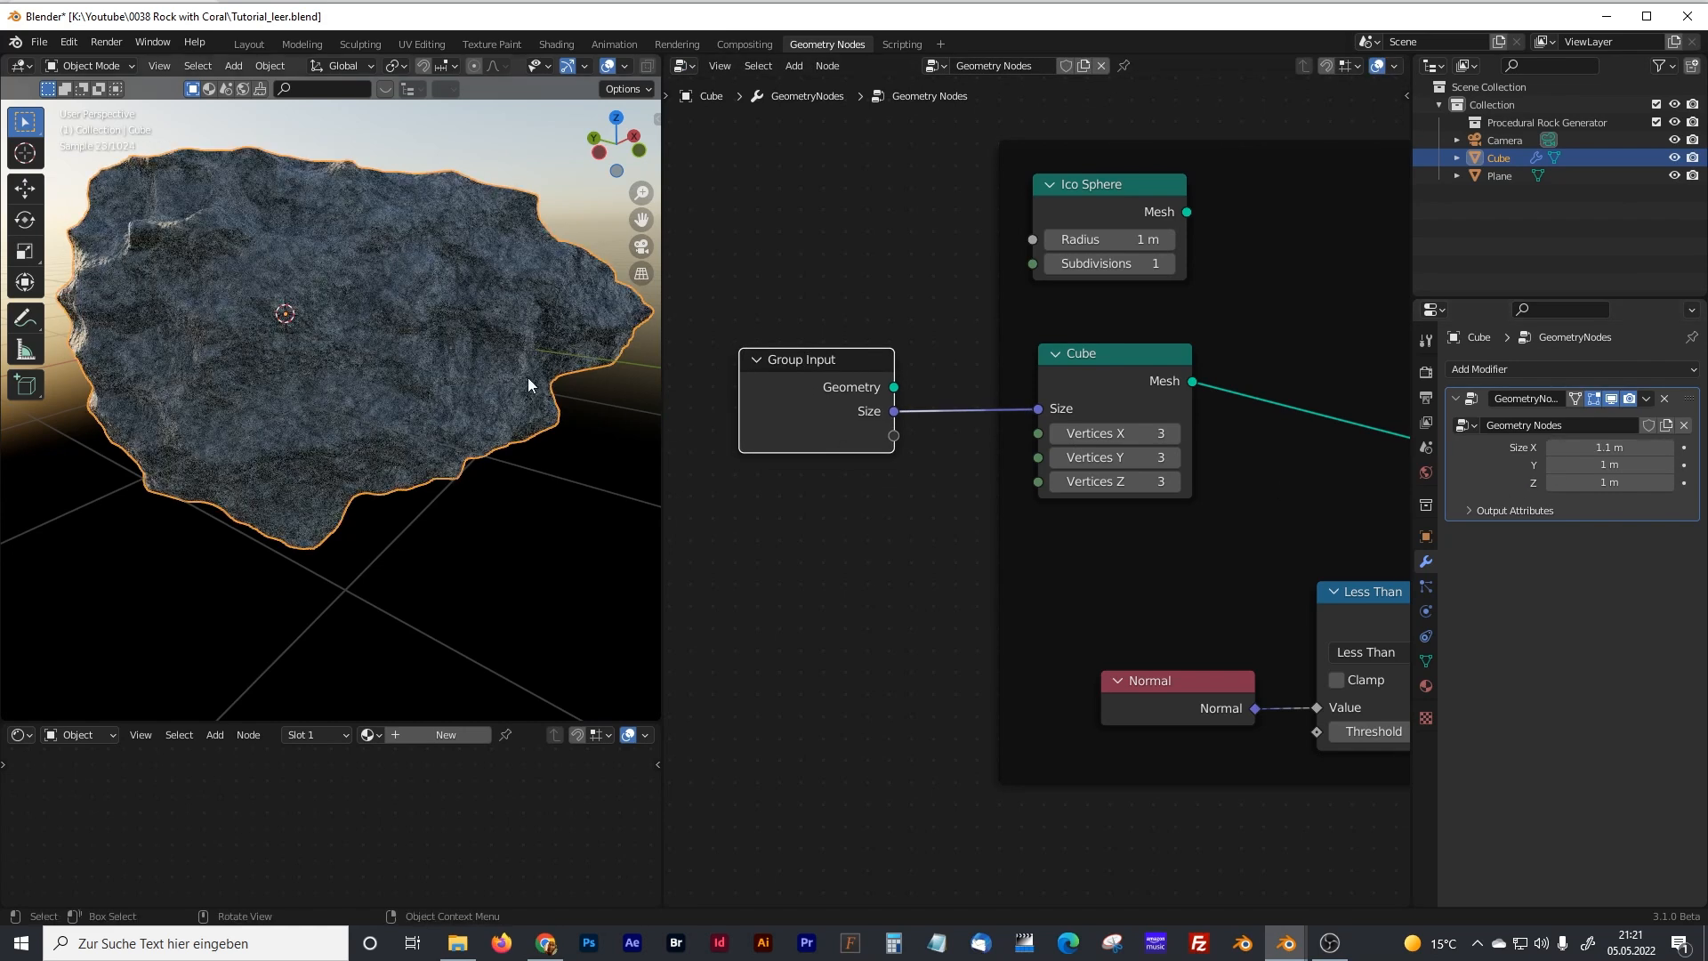
pyautogui.moveTo(526, 381); pyautogui.dragTo(250, 481, button='middle')
pyautogui.moveTo(1608, 482)
pyautogui.mouseDown()
pyautogui.moveTo(1690, 482)
pyautogui.moveTo(1633, 465)
pyautogui.mouseUp()
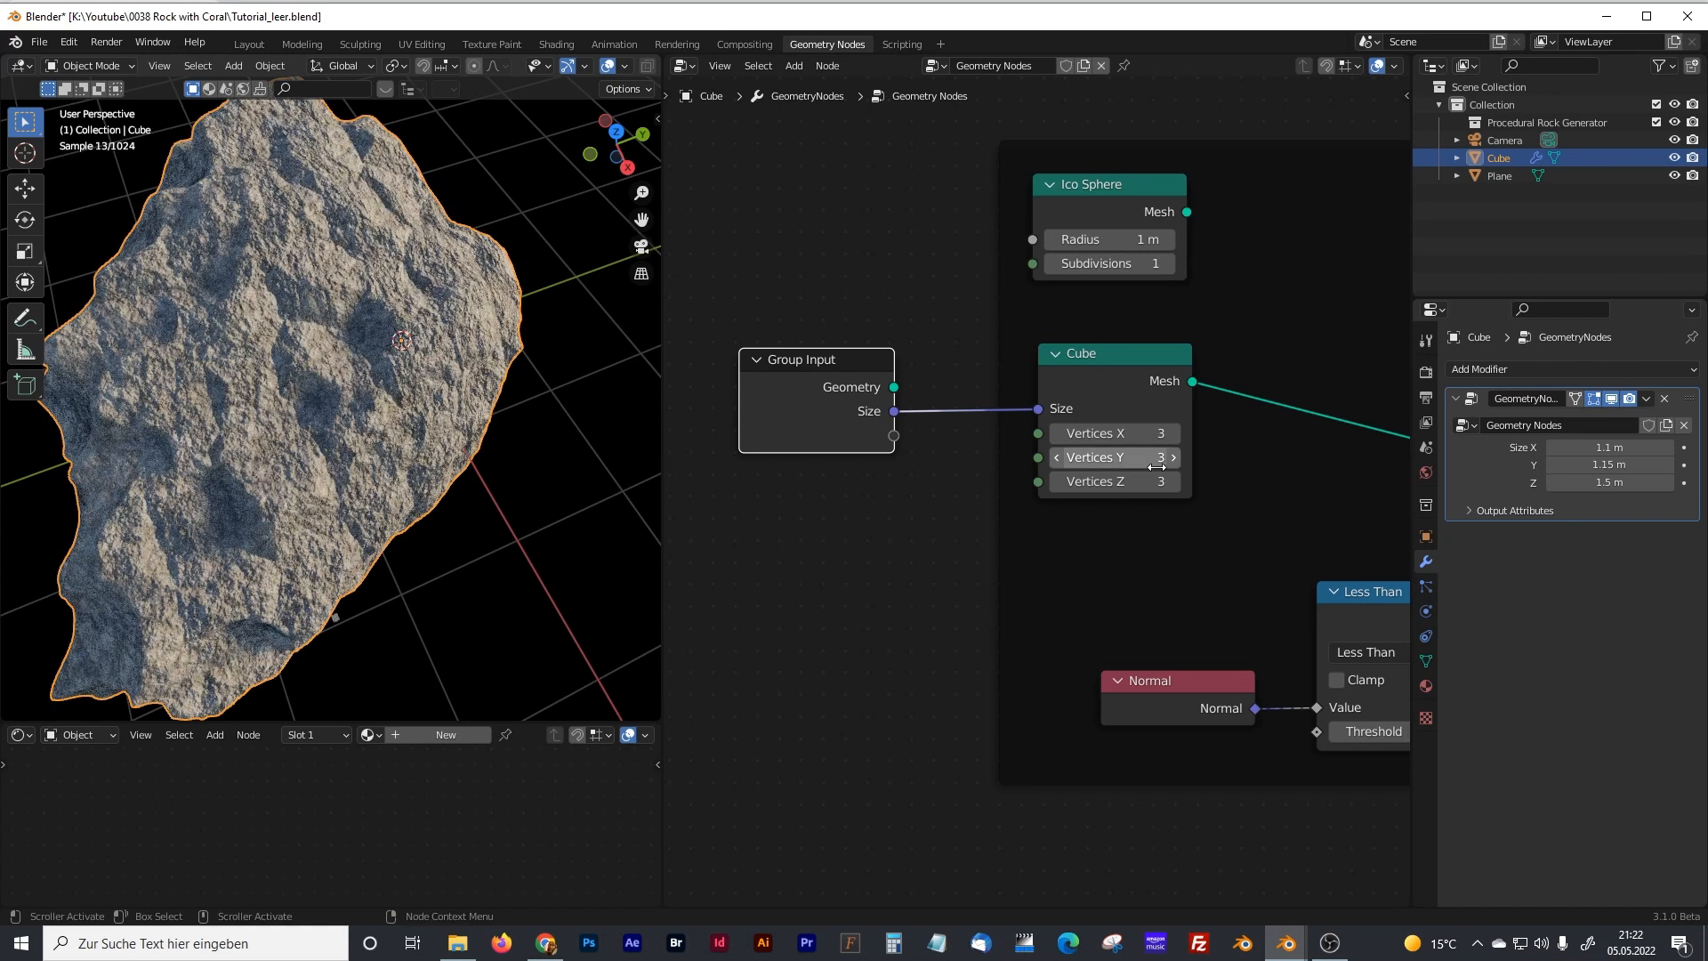
# - Try the Ico Sphere as base shape by connecting its mesh to the first Extrude Mesh node instead of the Cube
pyautogui.scroll(-4, 1156, 467)
pyautogui.moveTo(940, 316); pyautogui.dragTo(1223, 471)
pyautogui.scroll(2, 956, 329)
pyautogui.moveTo(879, 280); pyautogui.dragTo(886, 286)
pyautogui.moveTo(498, 409); pyautogui.dragTo(534, 349, button='middle')
pyautogui.moveTo(1032, 349); pyautogui.dragTo(1036, 453, button='middle')
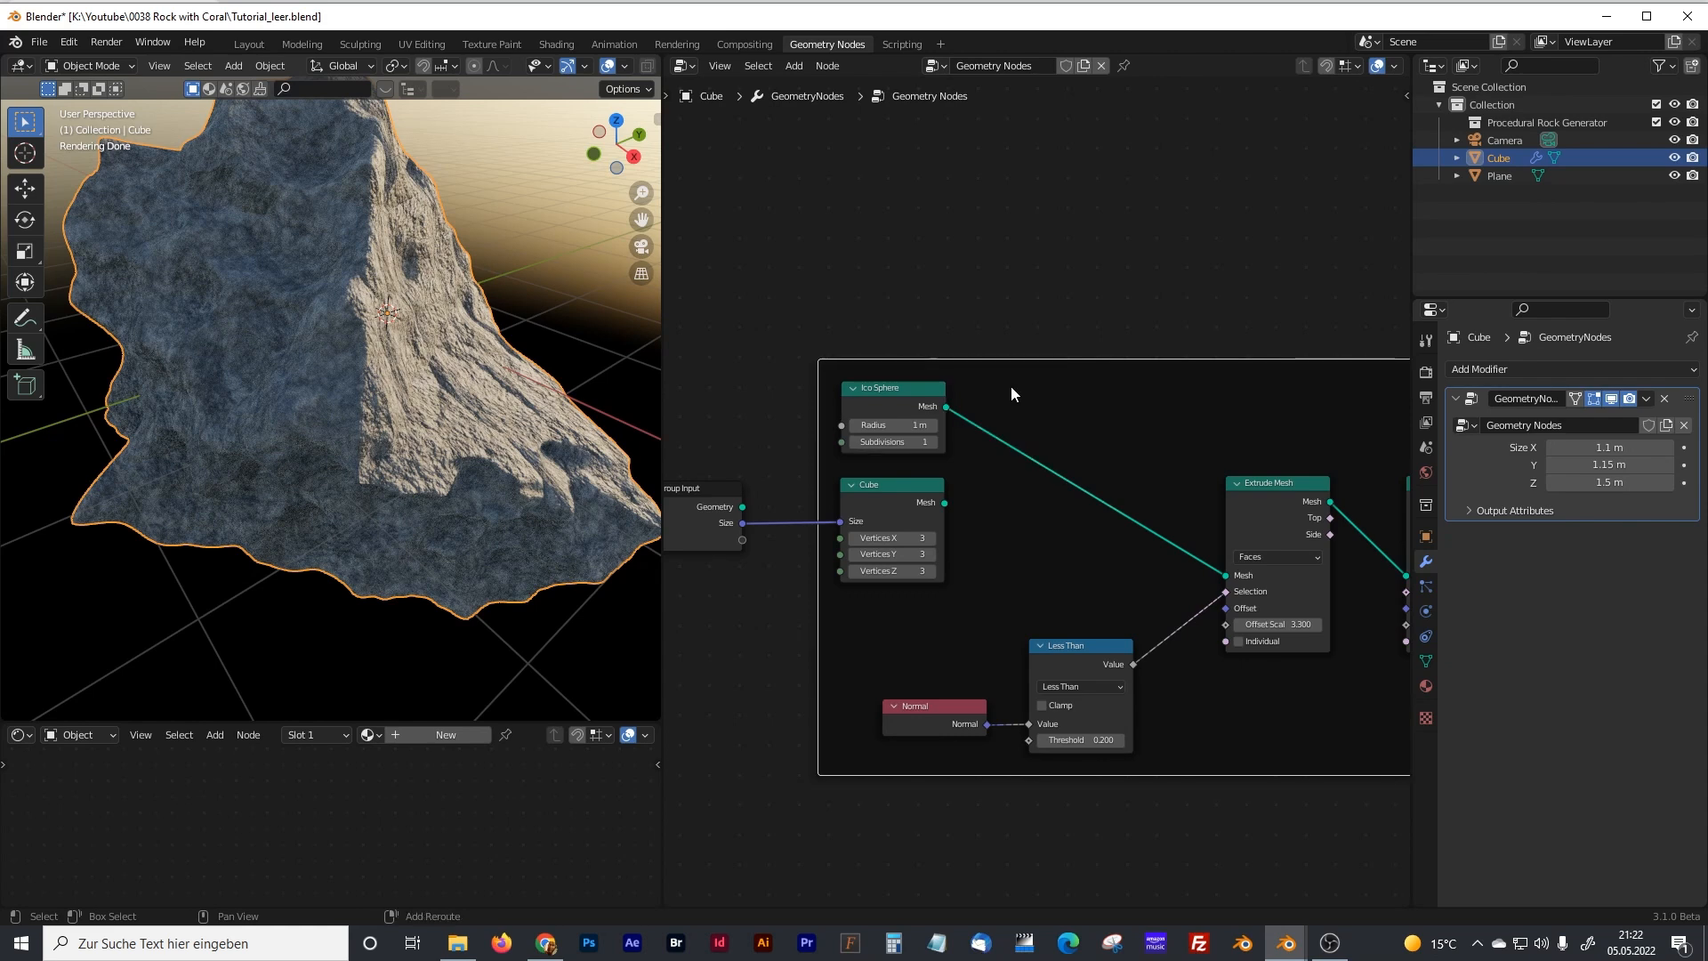
# - Add a Cylinder mesh primitive beside the Ico Sphere, feed its mesh into the first Extrude Mesh node and inspect the rock
pyautogui.hotkey('shift', 'a')
pyautogui.moveTo(967, 578)
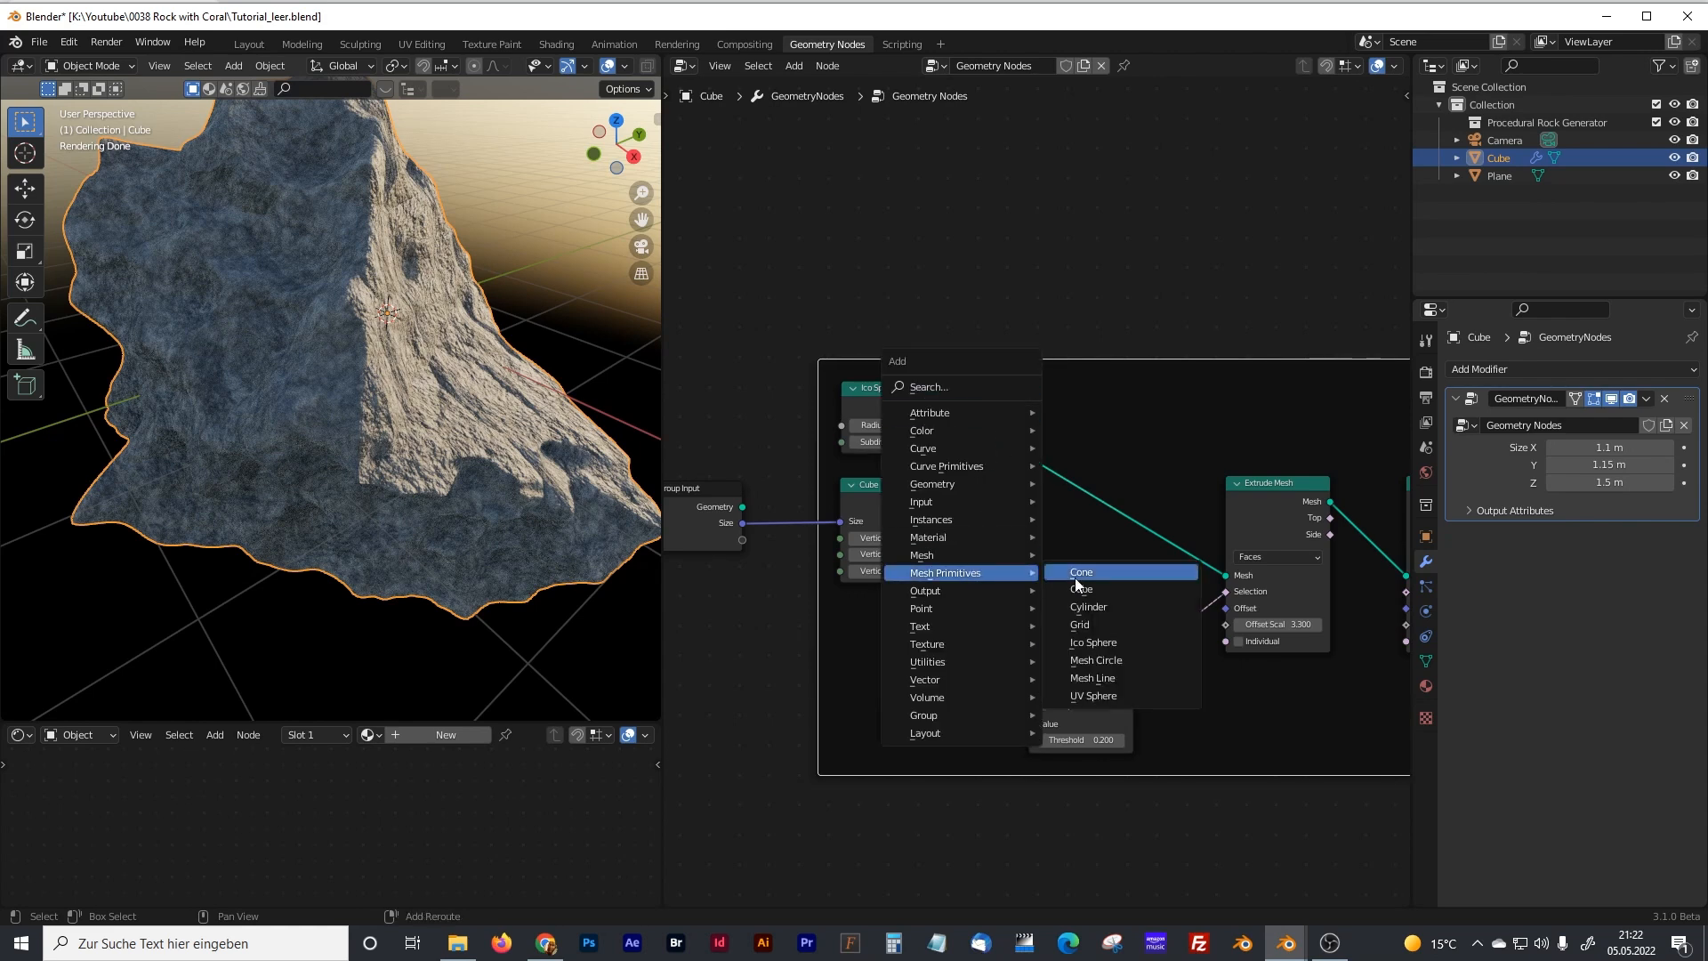
pyautogui.click(1099, 606)
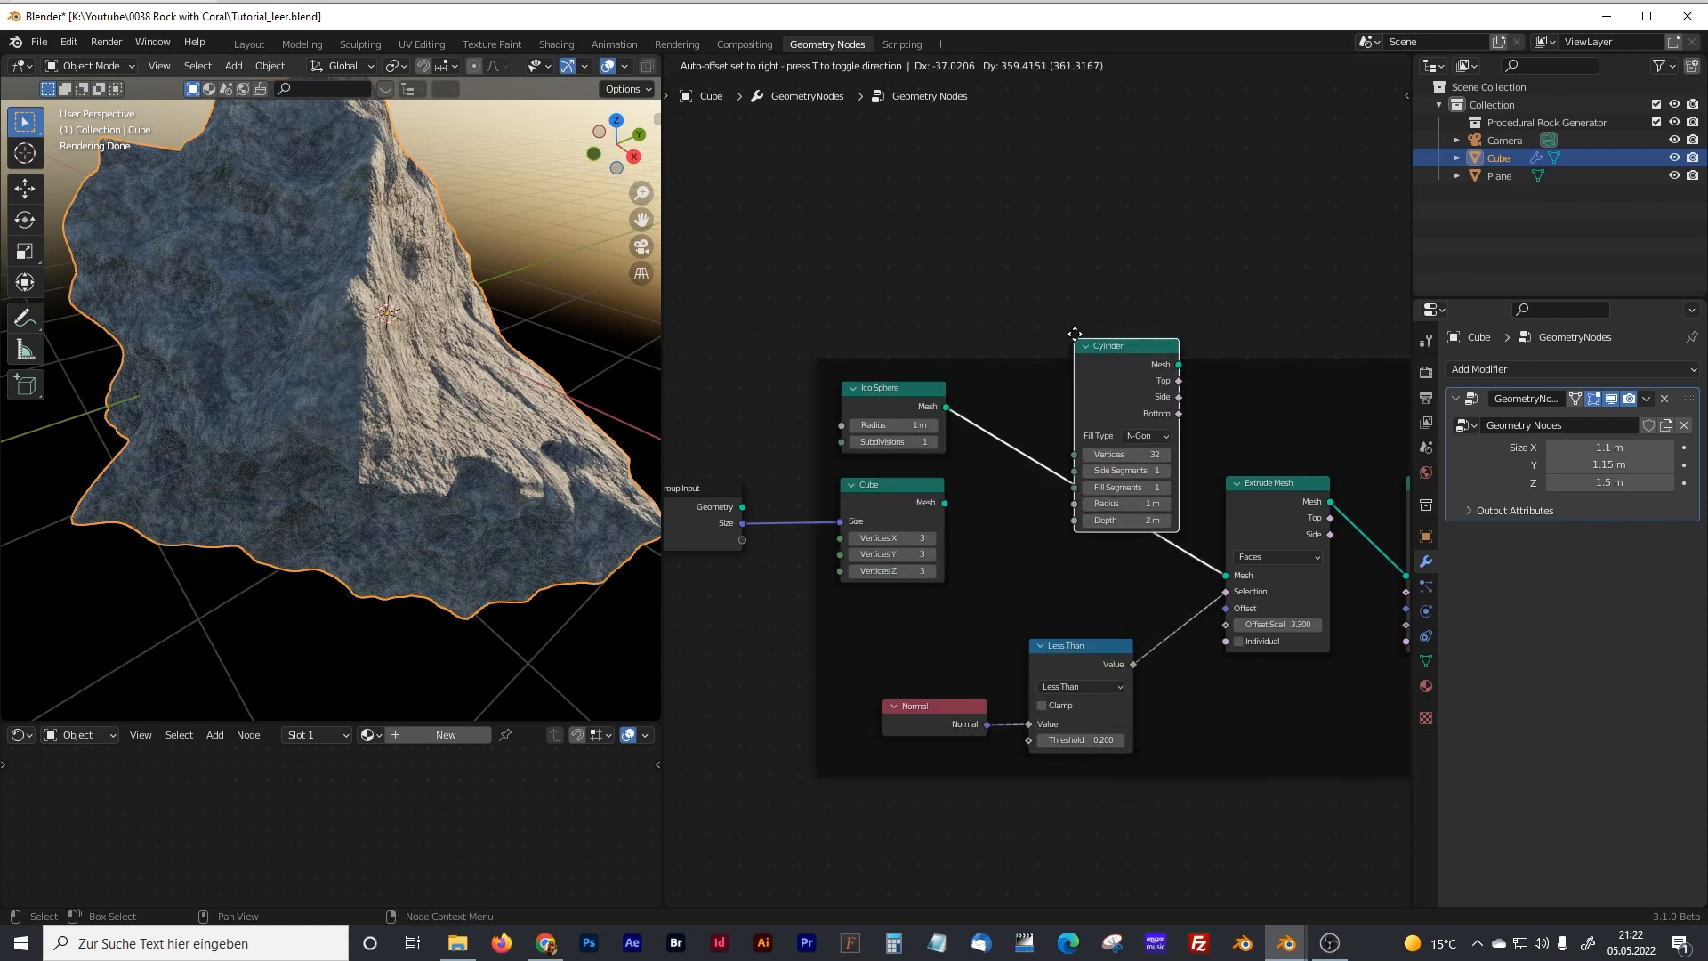
pyautogui.click(1114, 375)
pyautogui.keyDown('ctrl'); pyautogui.moveTo(999, 500); pyautogui.dragTo(1002, 496, button='right'); pyautogui.keyUp('ctrl')
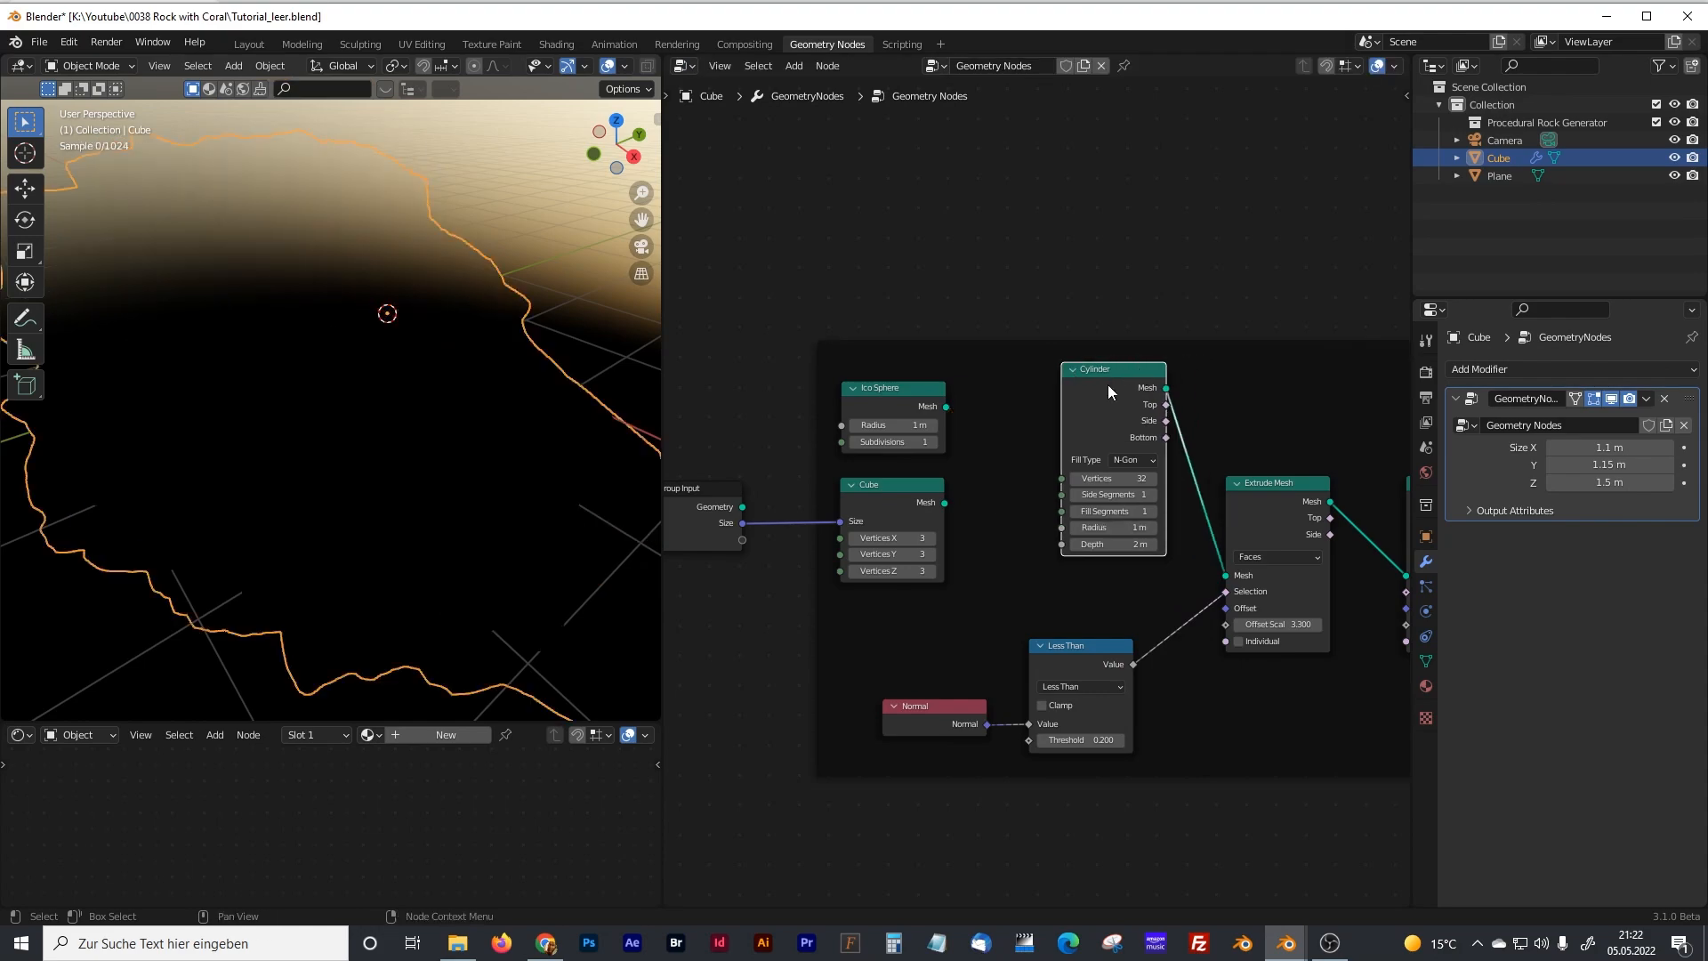
pyautogui.moveTo(376, 350); pyautogui.dragTo(632, 426, button='middle')
pyautogui.moveTo(1129, 370); pyautogui.dragTo(1056, 390)
pyautogui.moveTo(393, 291); pyautogui.dragTo(436, 293, button='middle')
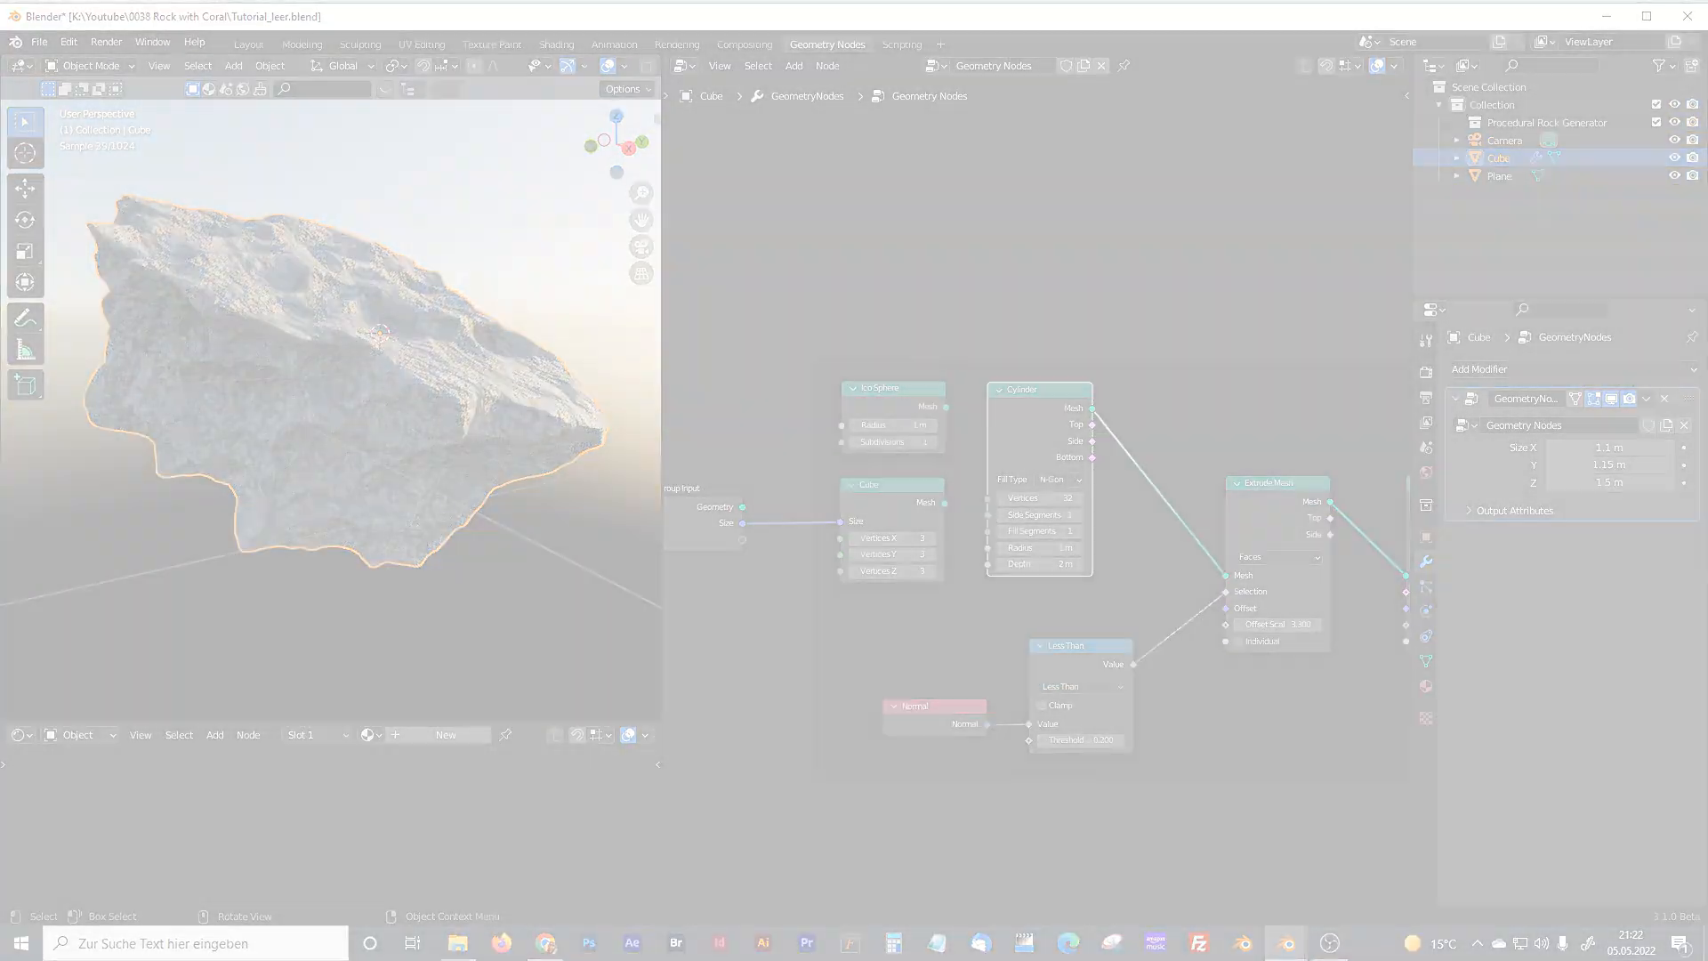